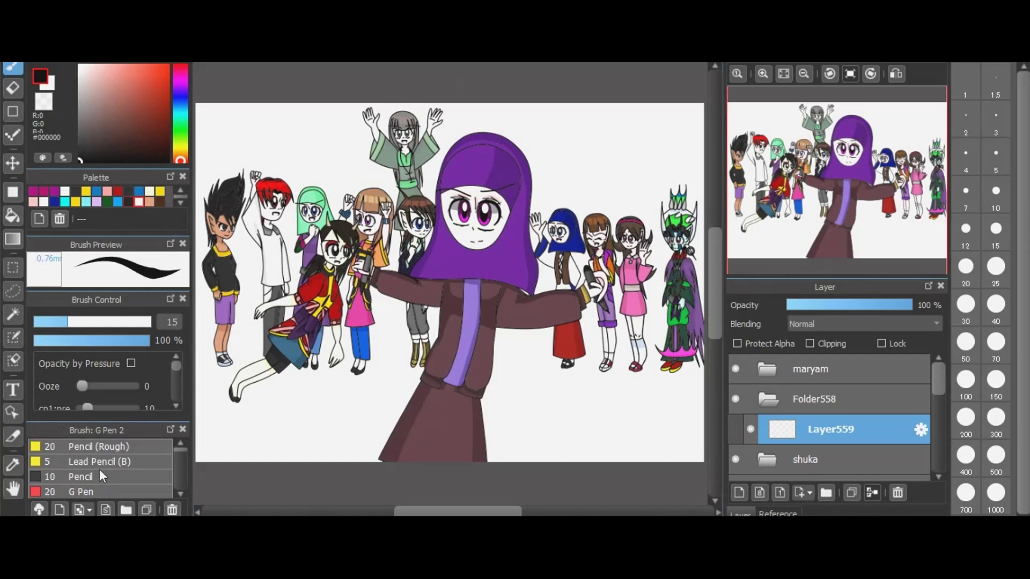
# - Choose the Pencil (Rough) brush and inspect the small characters beside the large purple-hooded figure
pyautogui.click(127, 443)
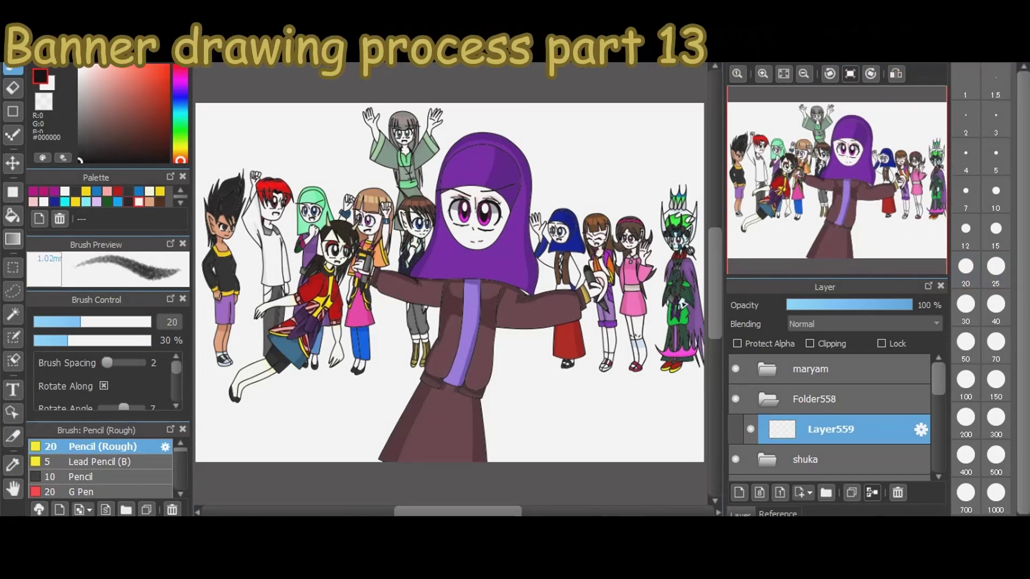
pyautogui.scroll(1, 669, 300)
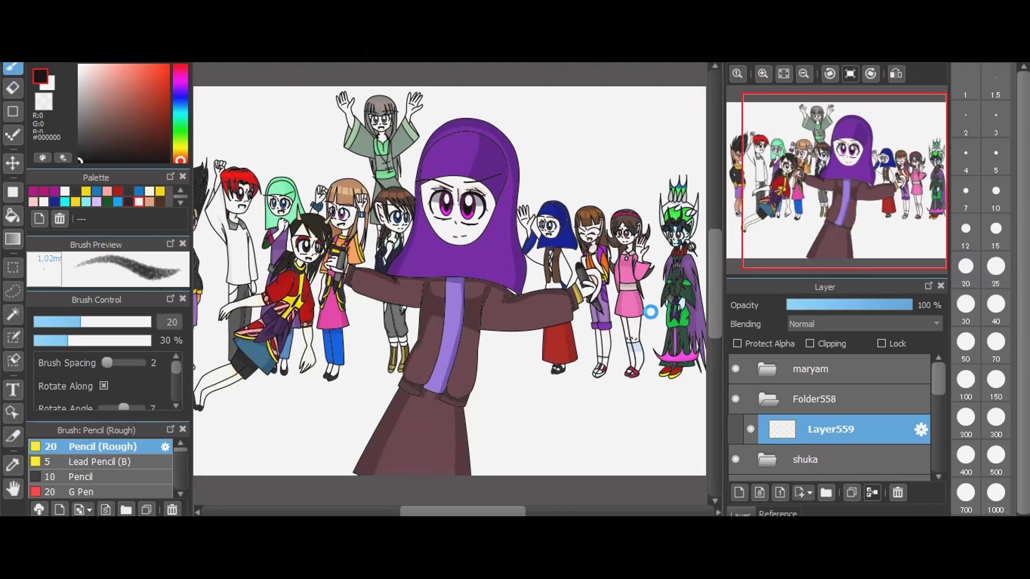
pyautogui.scroll(2, 651, 311)
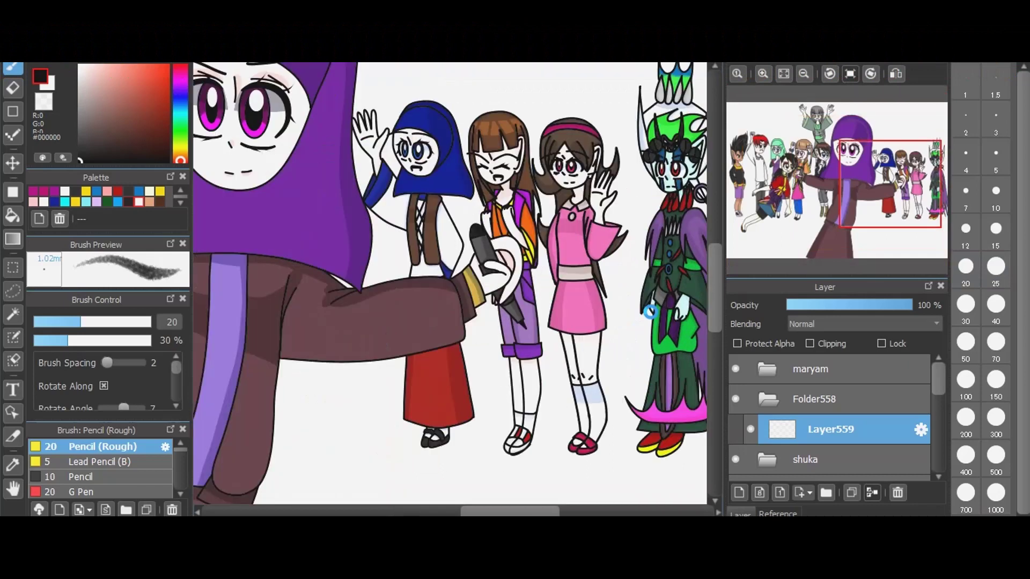
pyautogui.scroll(2, 682, 300)
pyautogui.scroll(-2, 497, 261)
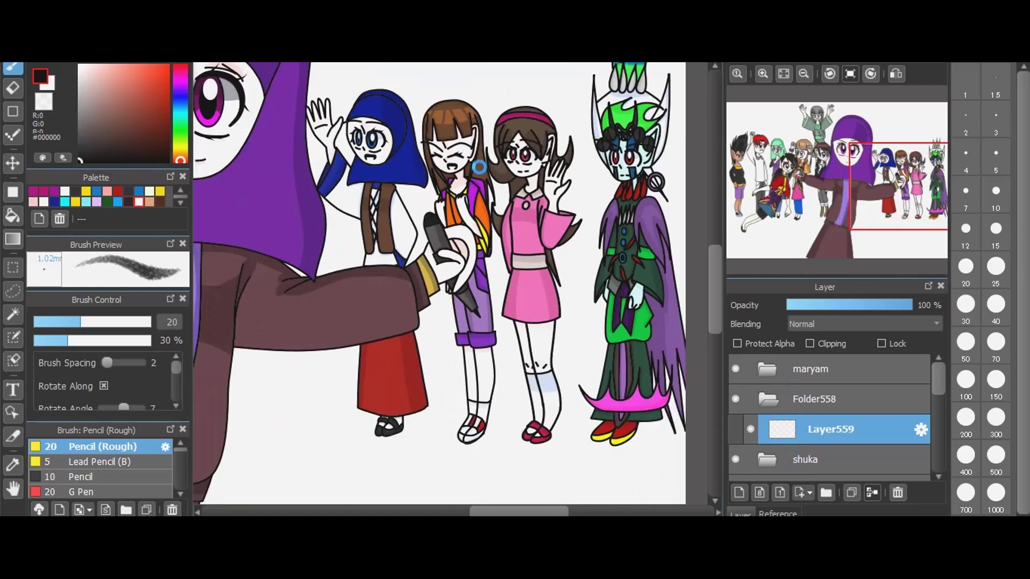
pyautogui.scroll(-1, 478, 166)
pyautogui.scroll(-5, 855, 398)
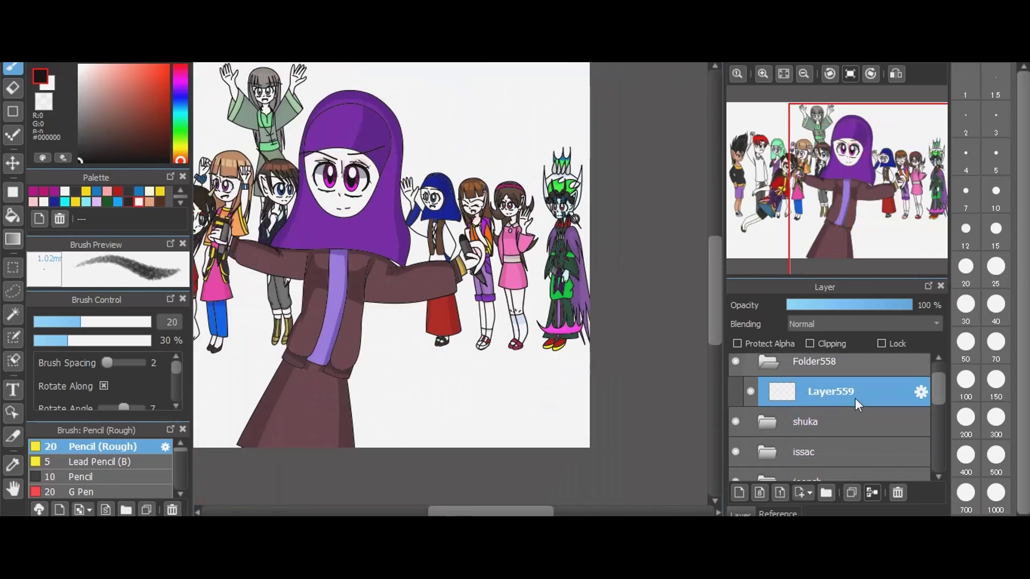
# - Hide the folders of the four small characters standing on the pen-hand side of the large purple-hooded figure
pyautogui.scroll(-3, 855, 398)
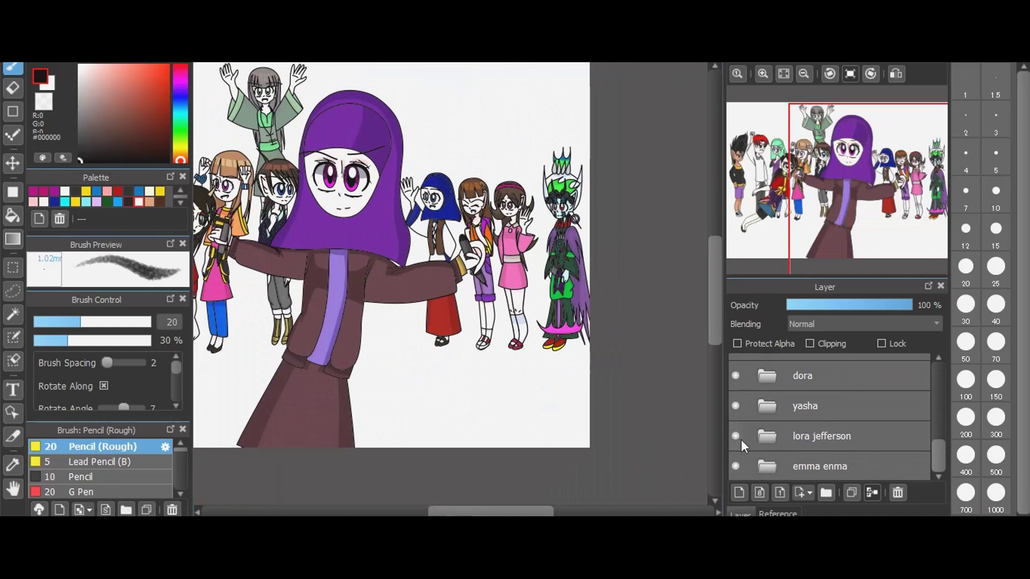
pyautogui.scroll(1, 742, 439)
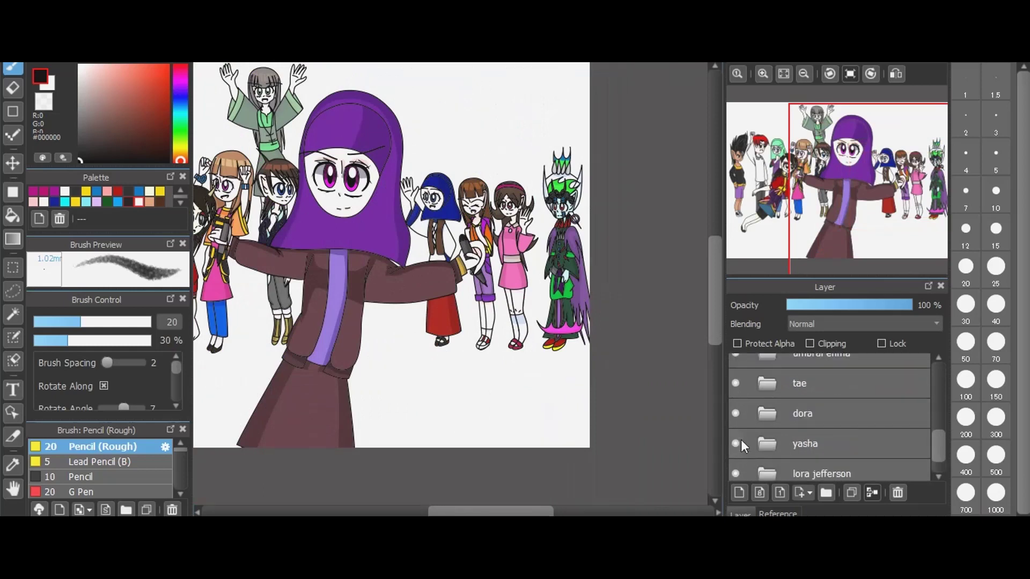
pyautogui.click(736, 413)
pyautogui.click(736, 383)
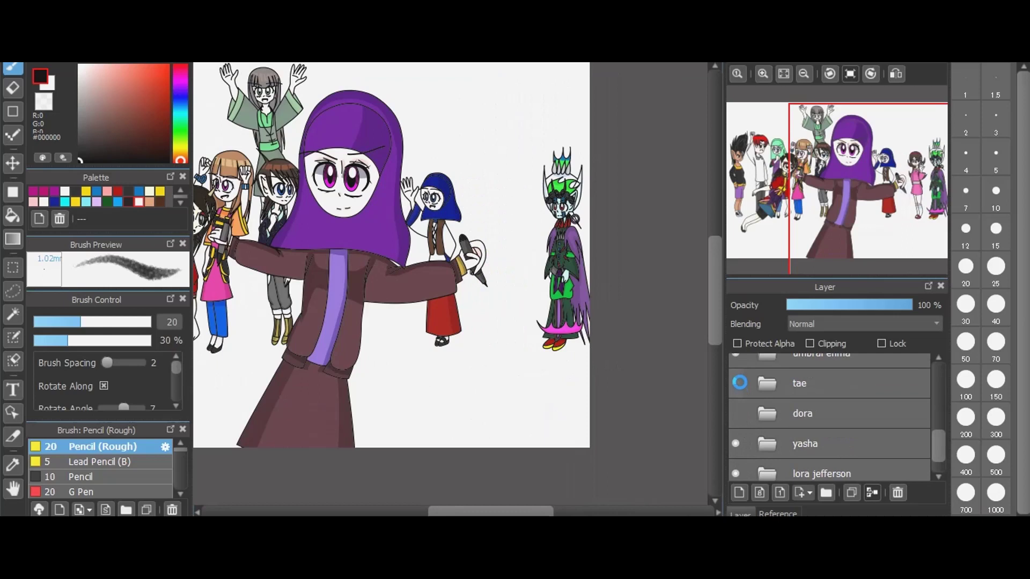
pyautogui.scroll(1, 740, 381)
pyautogui.scroll(1, 740, 383)
pyautogui.click(736, 381)
pyautogui.click(736, 409)
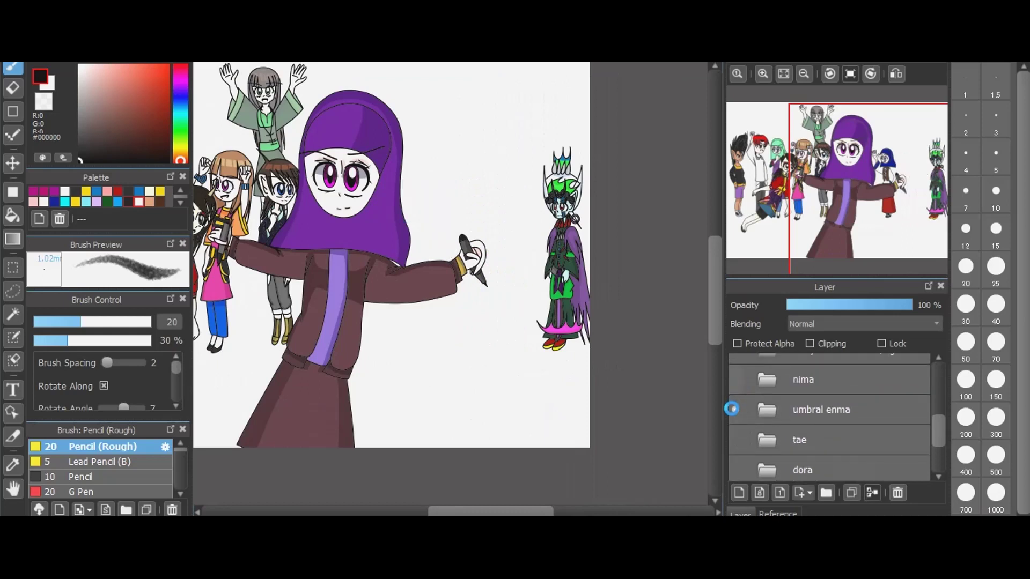
pyautogui.scroll(3, 792, 410)
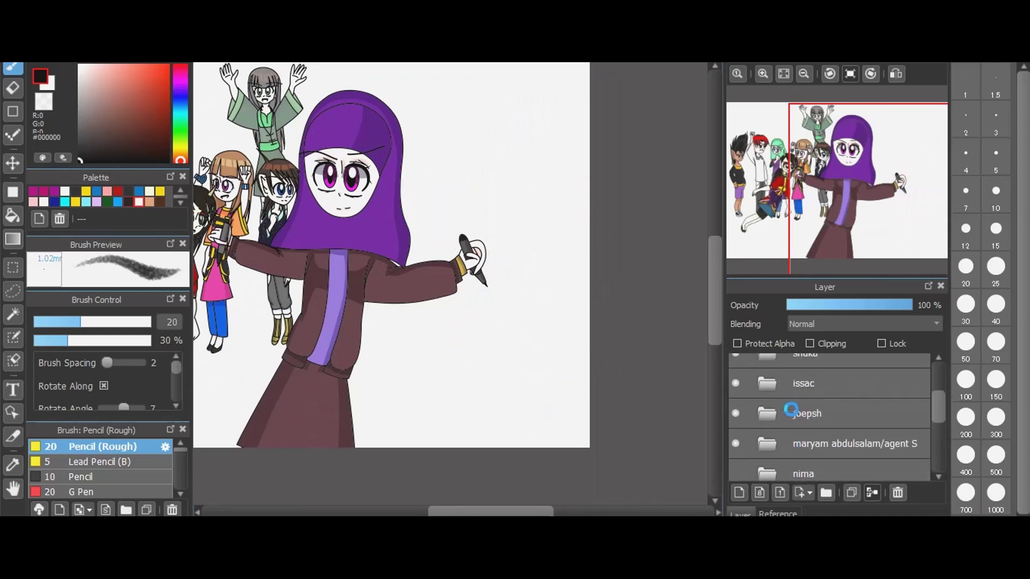
pyautogui.hotkey('ctrl', 'shift', 'n')
pyautogui.scroll(1, 794, 443)
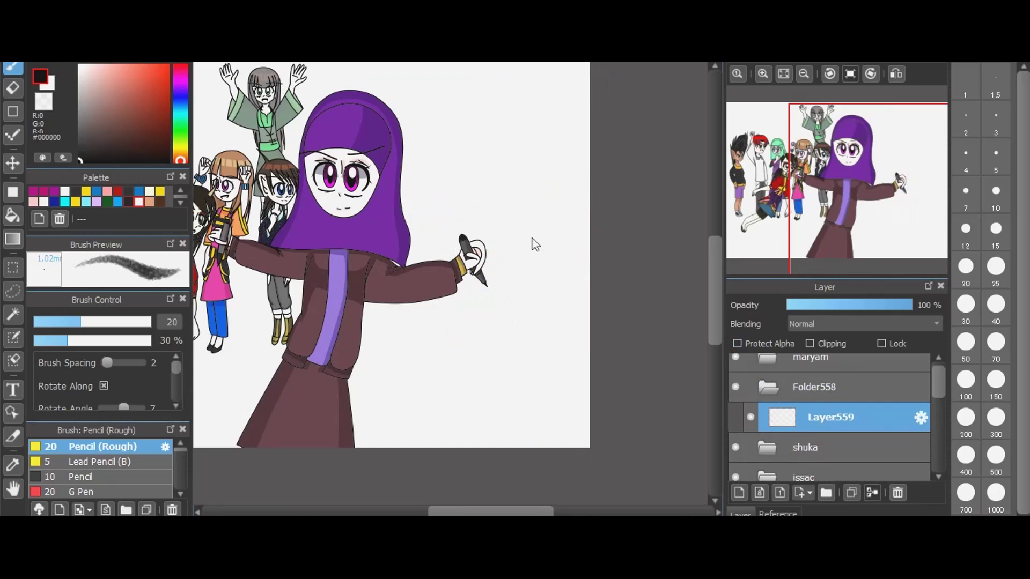
# - Hide the folder of the large purple-hooded figure
pyautogui.scroll(4, 515, 225)
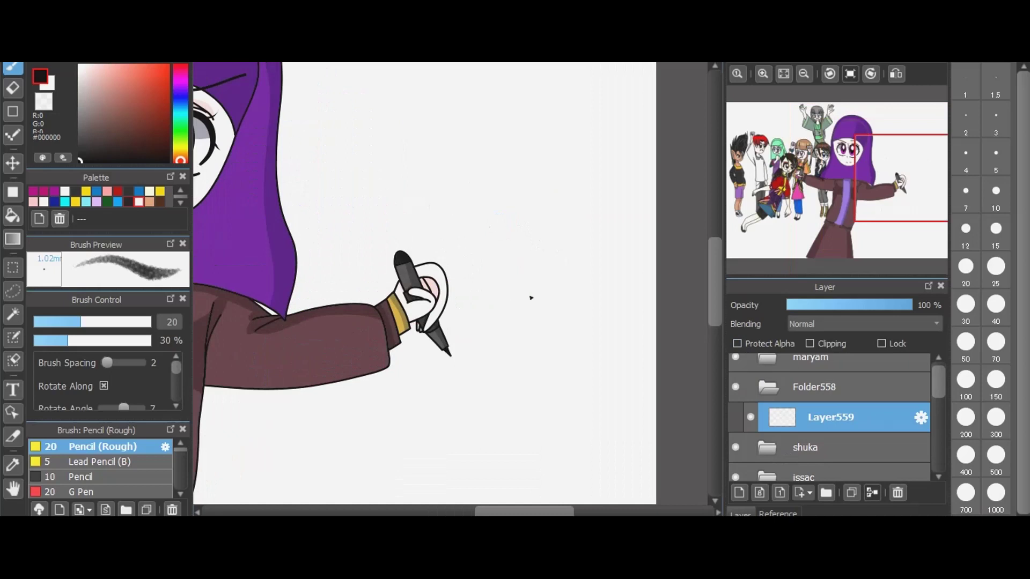
pyautogui.scroll(2, 531, 298)
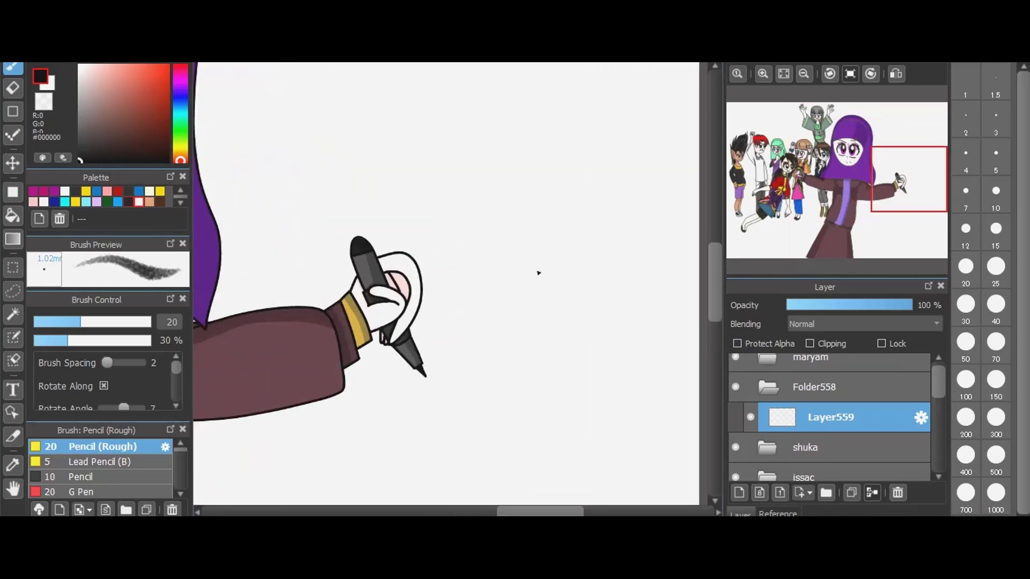
pyautogui.click(735, 358)
# - Examine the empty canvas area beside the remaining group of characters
pyautogui.scroll(-1, 524, 178)
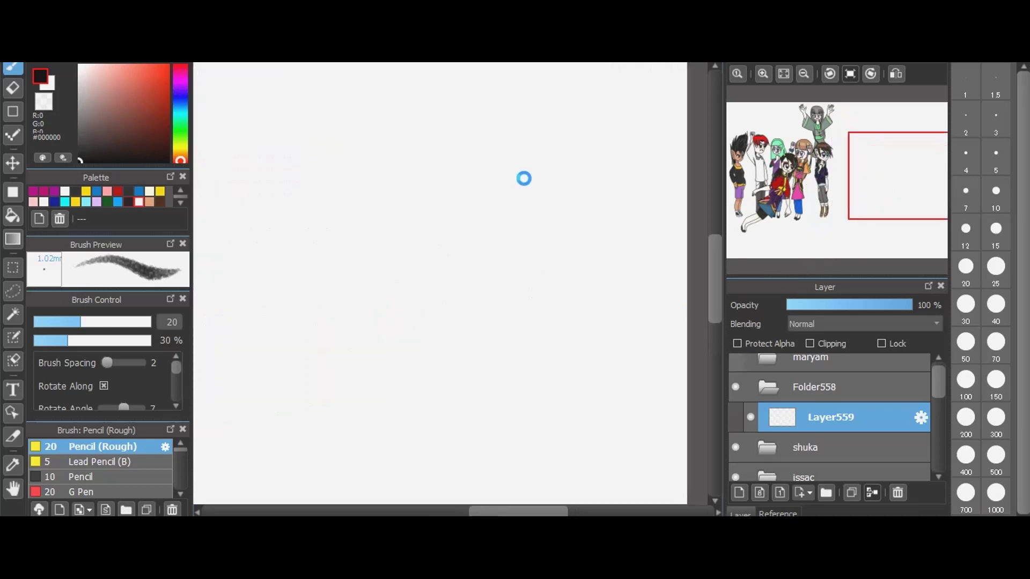
pyautogui.scroll(-1, 552, 199)
pyautogui.scroll(-1, 525, 204)
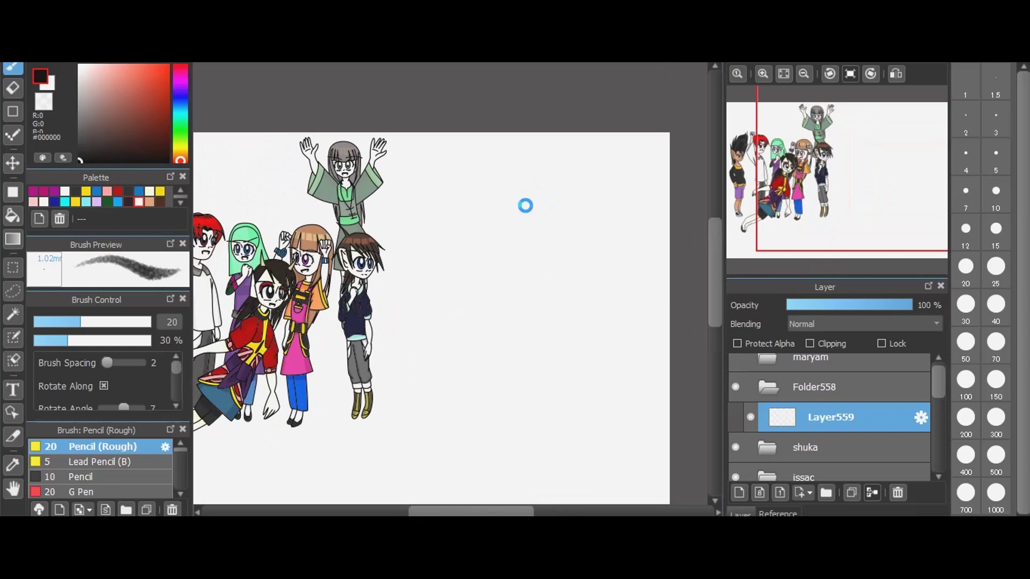
pyautogui.scroll(-1, 531, 297)
pyautogui.scroll(1, 574, 334)
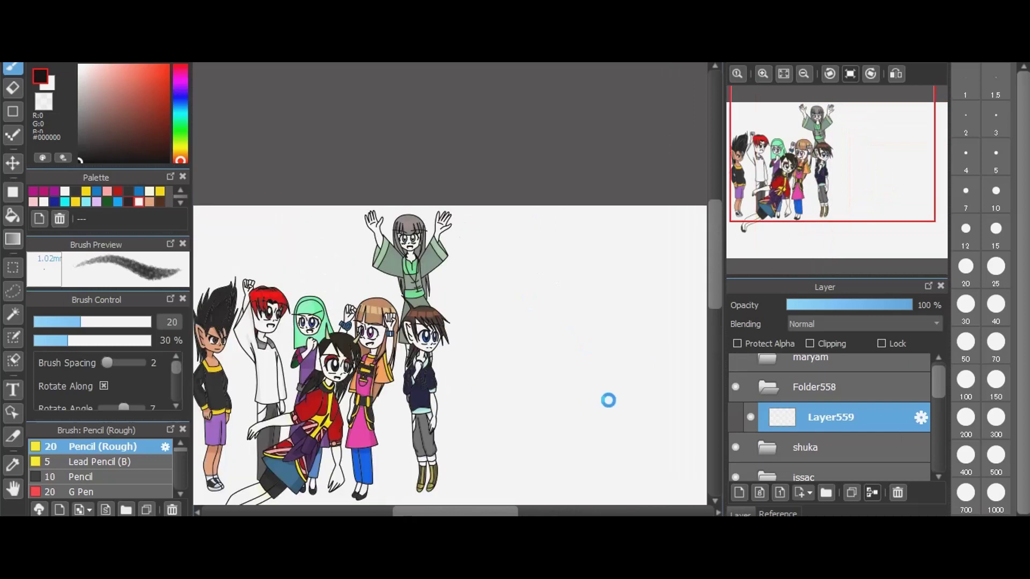
pyautogui.scroll(1, 607, 403)
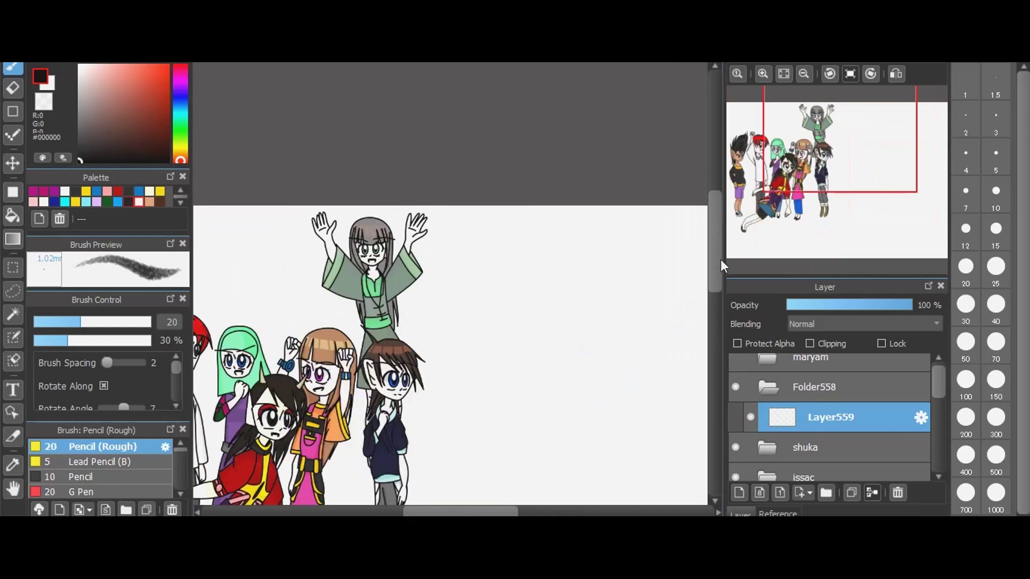
pyautogui.click(719, 312)
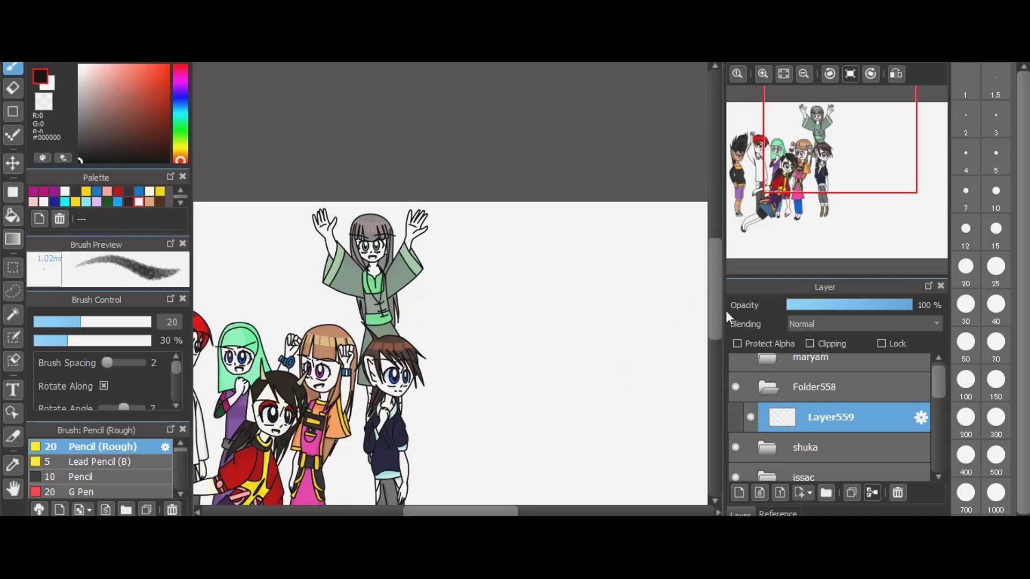
pyautogui.moveTo(720, 311); pyautogui.dragTo(720, 327)
pyautogui.click(716, 503)
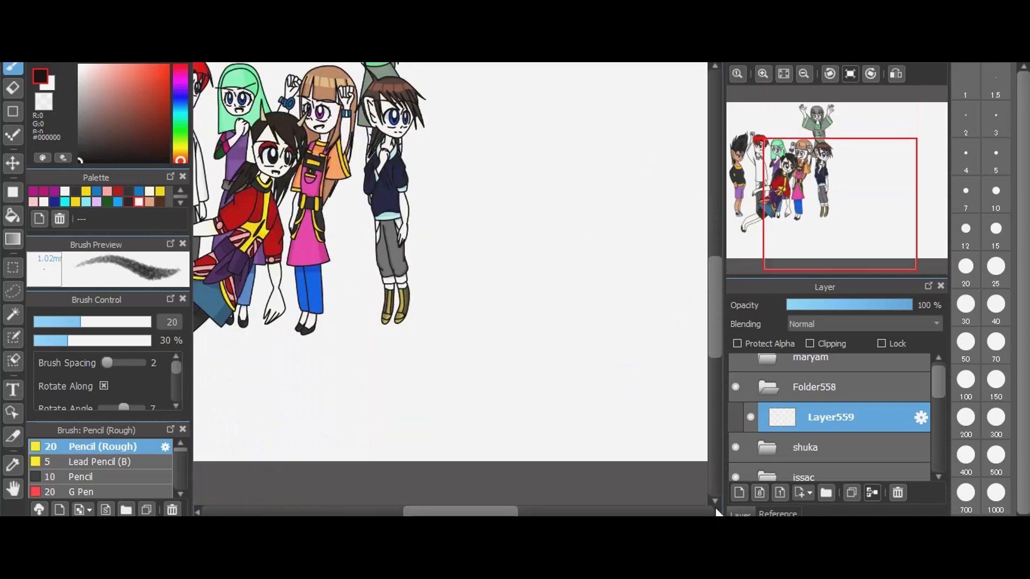
pyautogui.click(716, 505)
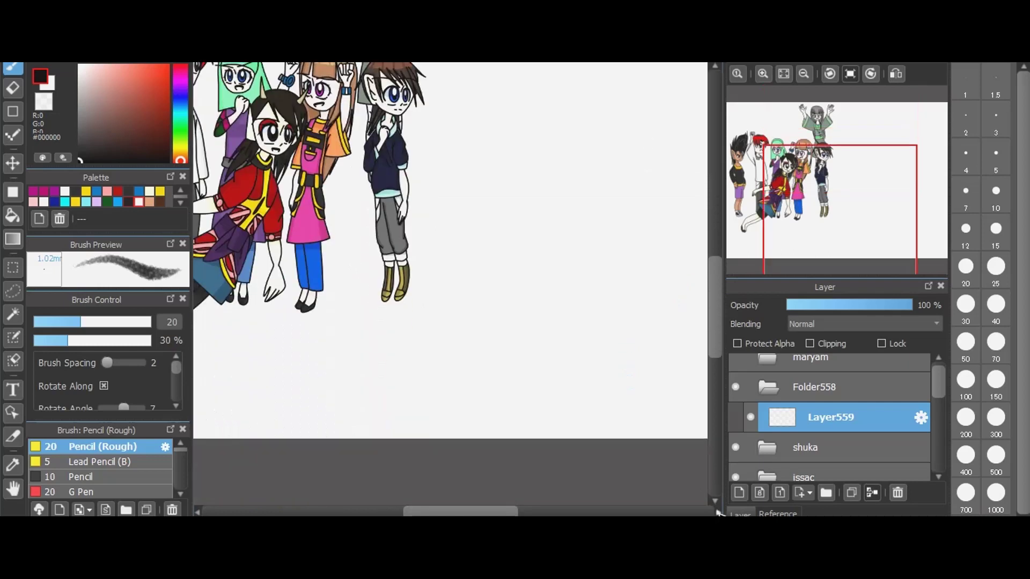
pyautogui.click(718, 513)
pyautogui.click(718, 512)
pyautogui.click(717, 513)
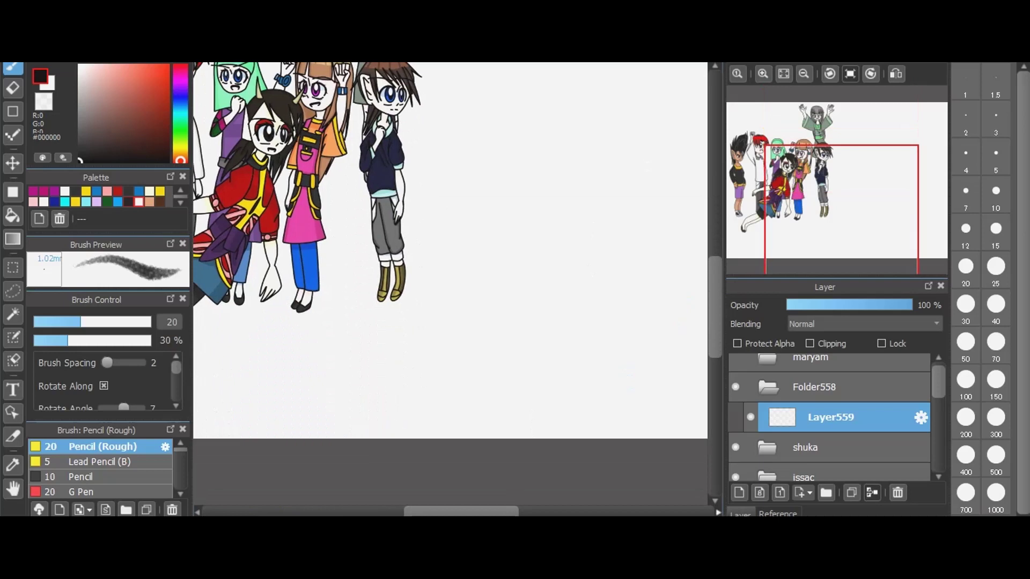
pyautogui.click(718, 513)
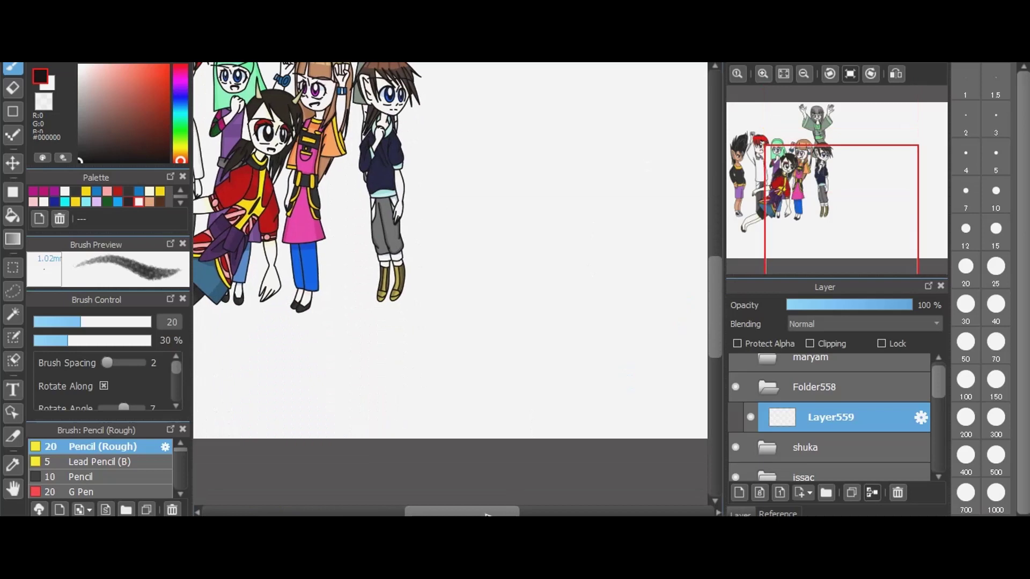
pyautogui.moveTo(488, 514); pyautogui.dragTo(567, 514)
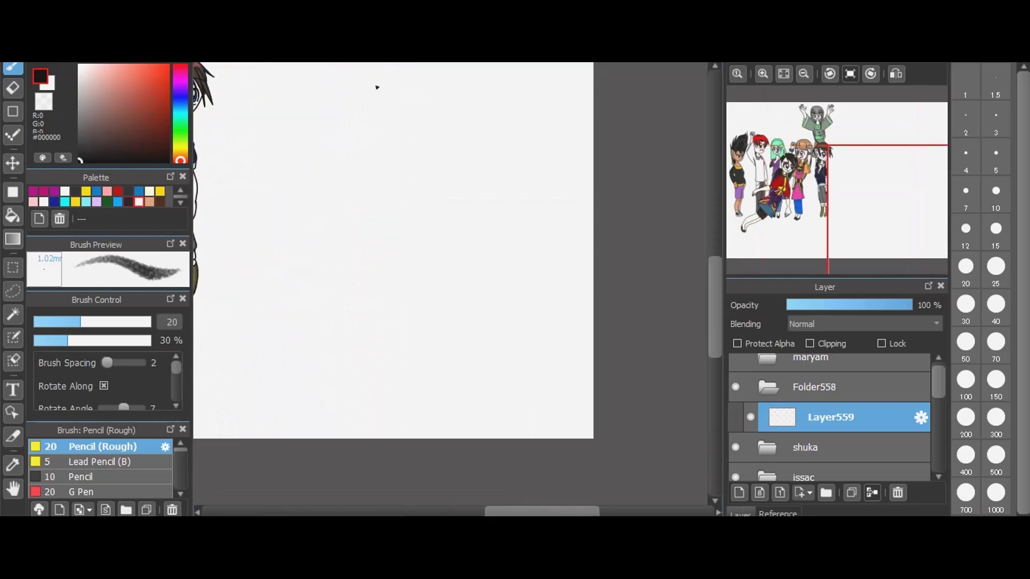
pyautogui.scroll(3, 377, 87)
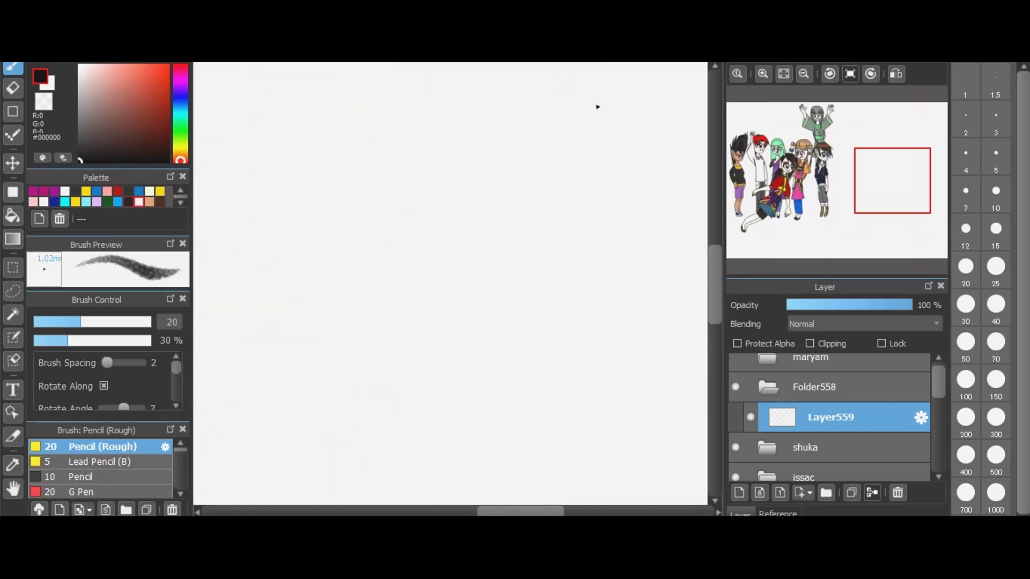
pyautogui.scroll(-3, 581, 119)
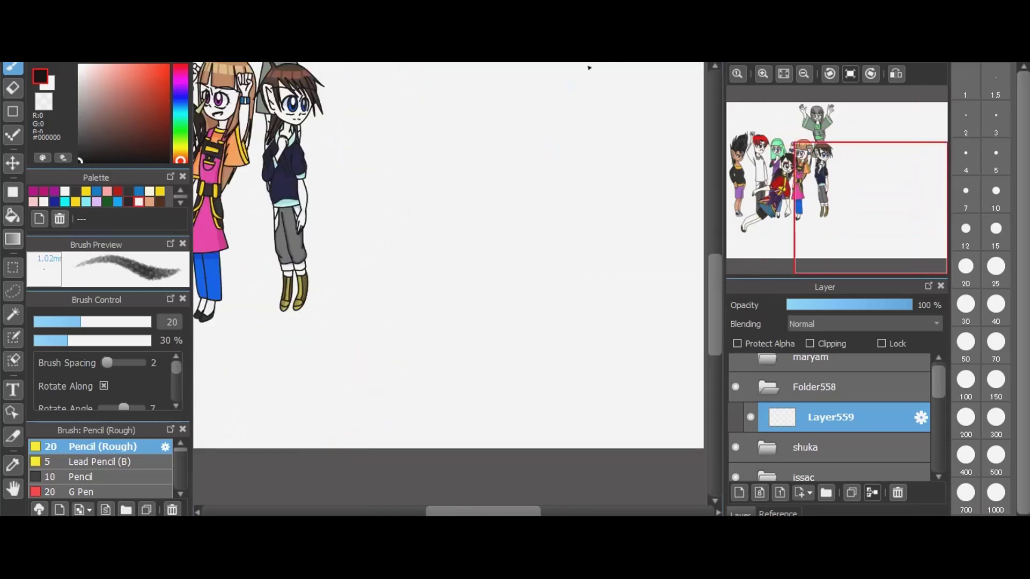
# - Show the large purple-hooded figure briefly to check where its pen hand sits, and hide it again
pyautogui.click(735, 360)
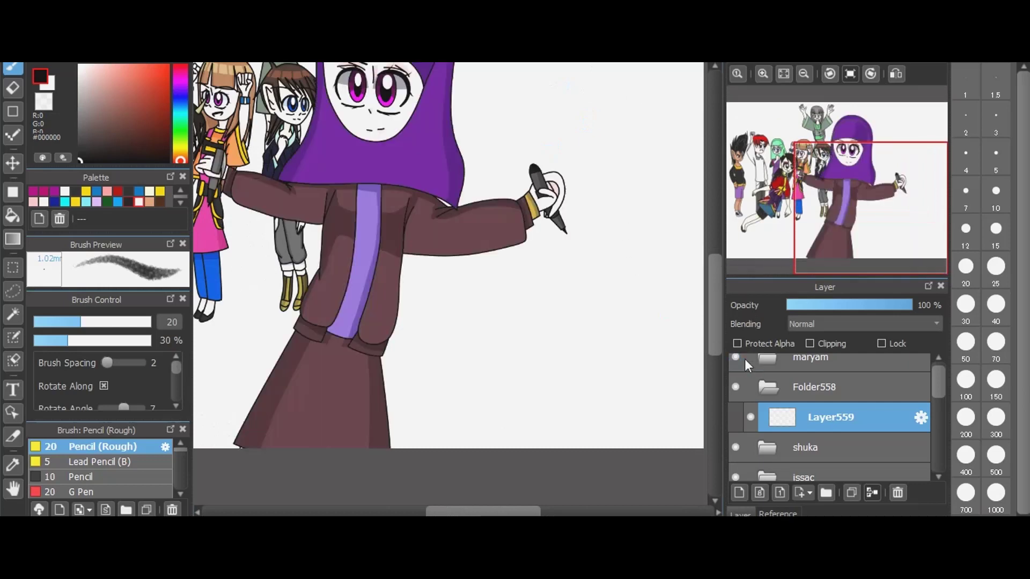
pyautogui.scroll(2, 576, 144)
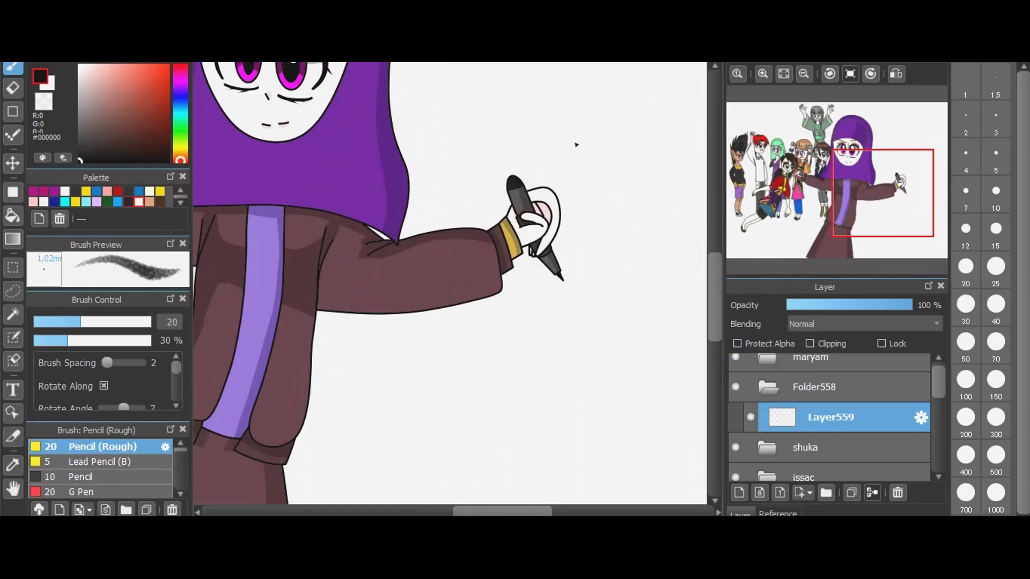
pyautogui.scroll(2, 576, 145)
pyautogui.click(736, 357)
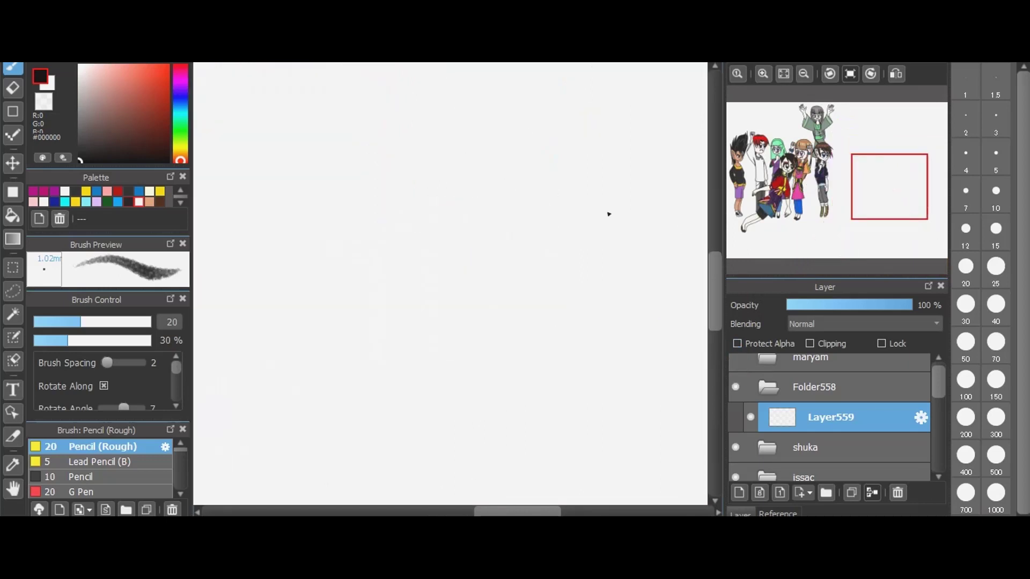
pyautogui.moveTo(534, 134)
pyautogui.mouseDown()
pyautogui.moveTo(547, 225)
pyautogui.moveTo(538, 182)
pyautogui.mouseUp()
pyautogui.moveTo(560, 219)
pyautogui.mouseDown()
pyautogui.moveTo(518, 206)
pyautogui.moveTo(507, 177)
pyautogui.moveTo(560, 155)
pyautogui.mouseUp()
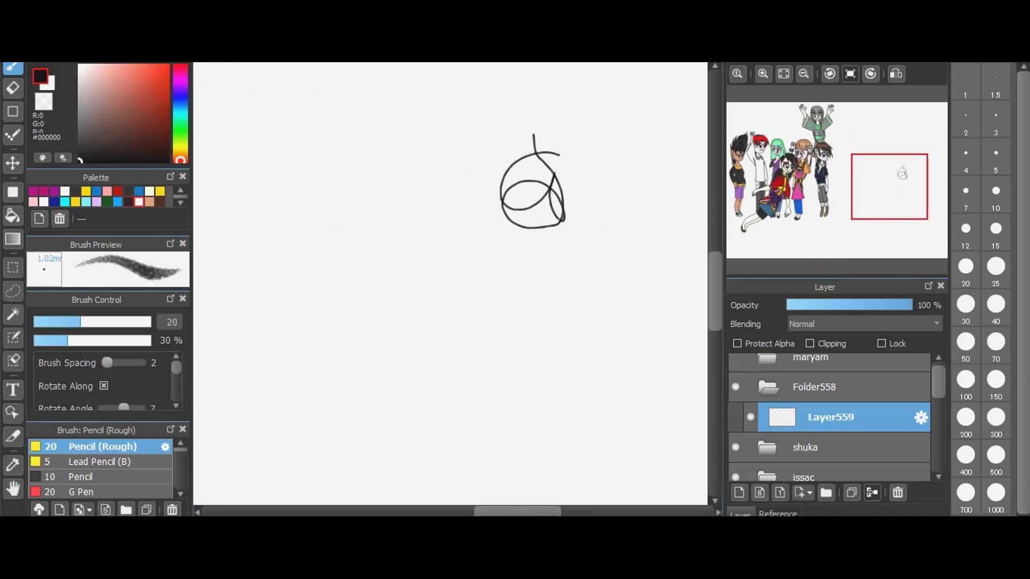
pyautogui.hotkey('ctrl', 'z')
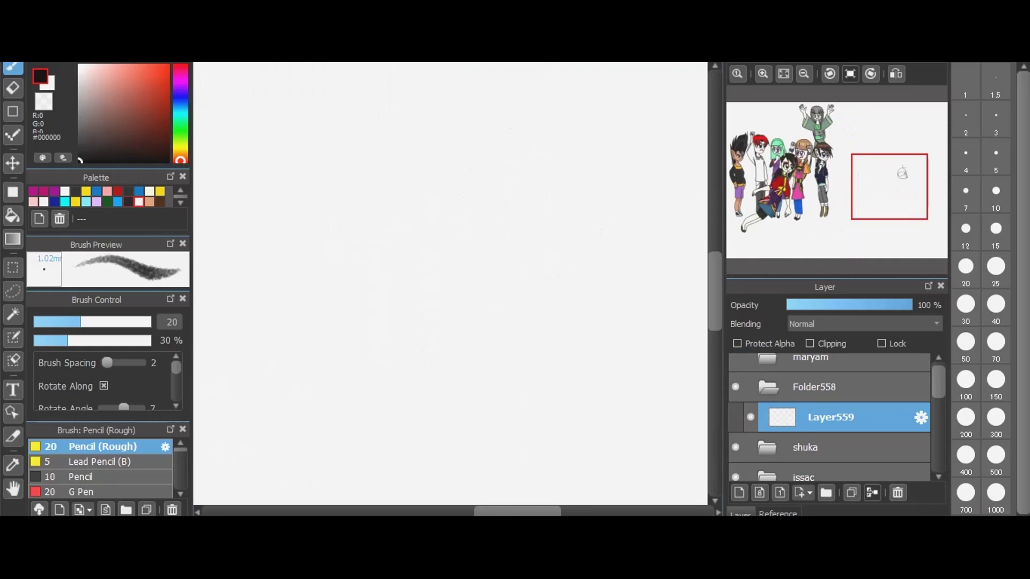
# - Choose a value from the 0–40 brush correction list, test it with overlapping circular strokes, and undo them
pyautogui.click(554, 39)
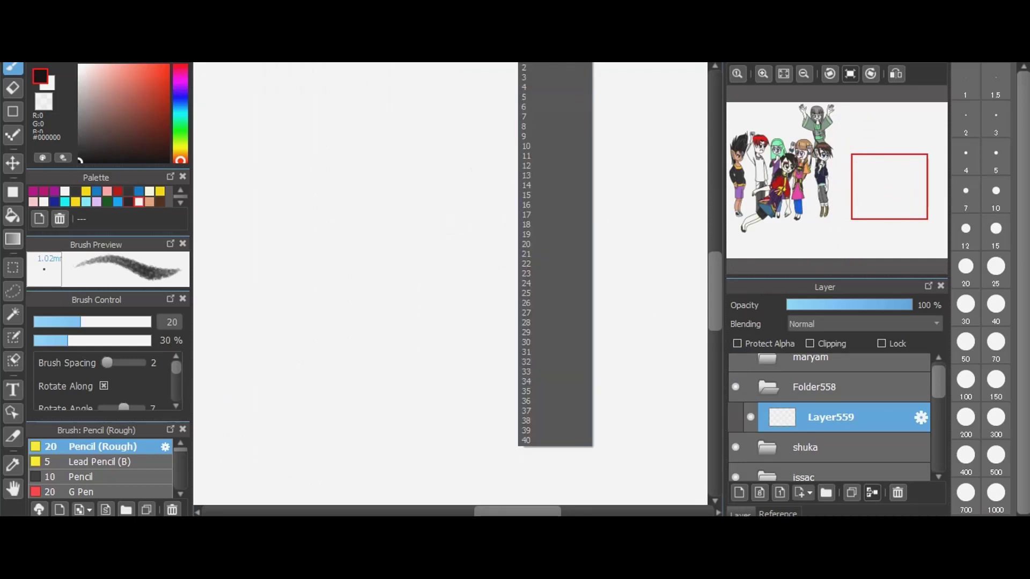
pyautogui.click(555, 53)
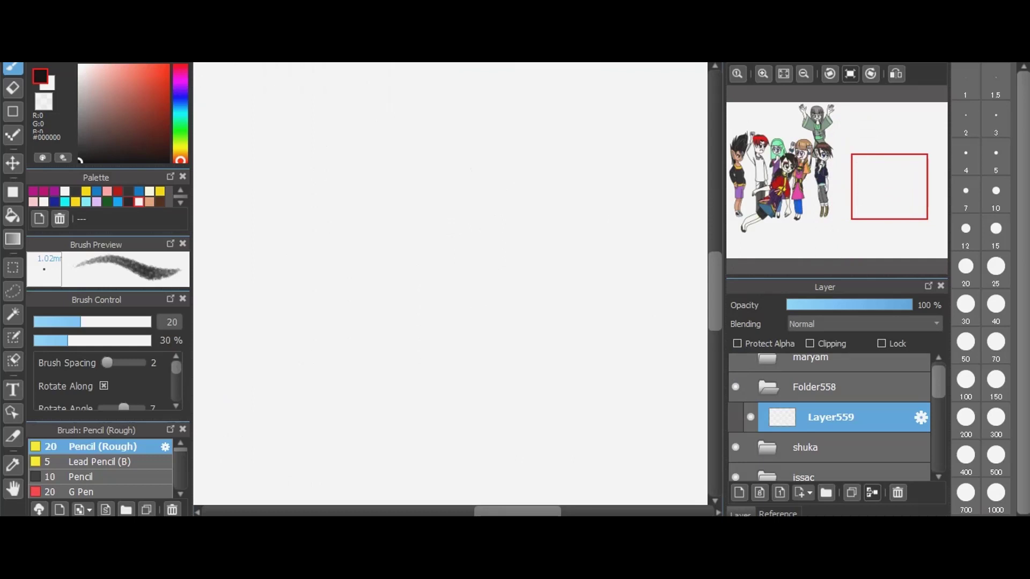
pyautogui.moveTo(536, 170)
pyautogui.mouseDown()
pyautogui.moveTo(574, 246)
pyautogui.moveTo(535, 254)
pyautogui.moveTo(496, 181)
pyautogui.moveTo(577, 192)
pyautogui.moveTo(566, 218)
pyautogui.mouseUp()
pyautogui.moveTo(547, 138)
pyautogui.mouseDown()
pyautogui.moveTo(601, 224)
pyautogui.moveTo(524, 266)
pyautogui.moveTo(482, 194)
pyautogui.moveTo(585, 172)
pyautogui.moveTo(554, 262)
pyautogui.moveTo(467, 211)
pyautogui.moveTo(488, 151)
pyautogui.moveTo(590, 155)
pyautogui.moveTo(593, 232)
pyautogui.moveTo(547, 262)
pyautogui.moveTo(507, 248)
pyautogui.moveTo(497, 179)
pyautogui.moveTo(528, 150)
pyautogui.moveTo(586, 209)
pyautogui.moveTo(477, 208)
pyautogui.moveTo(590, 172)
pyautogui.moveTo(520, 263)
pyautogui.moveTo(587, 216)
pyautogui.moveTo(481, 187)
pyautogui.moveTo(577, 235)
pyautogui.moveTo(526, 256)
pyautogui.mouseUp()
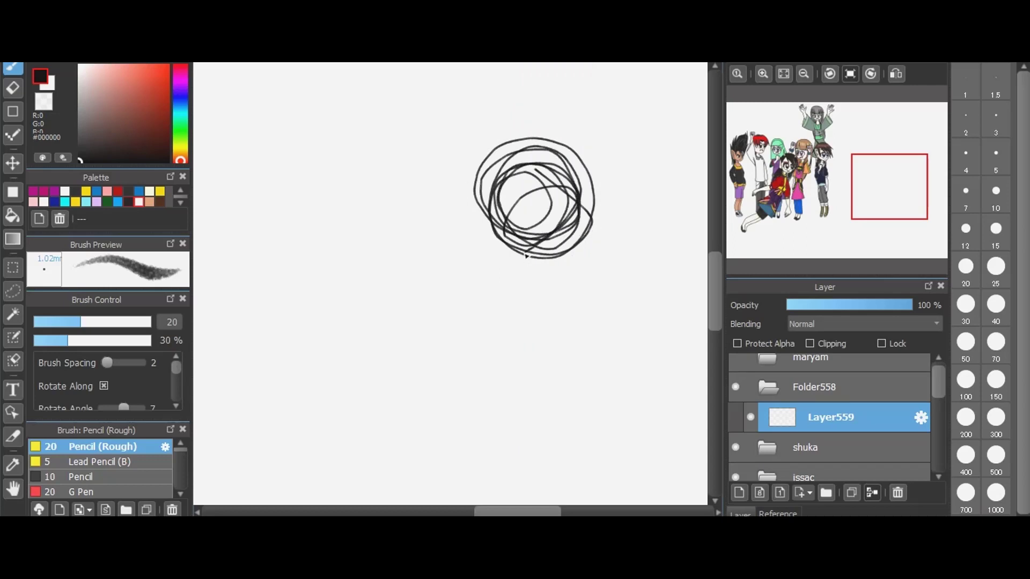
pyautogui.hotkey('ctrl', 'z')
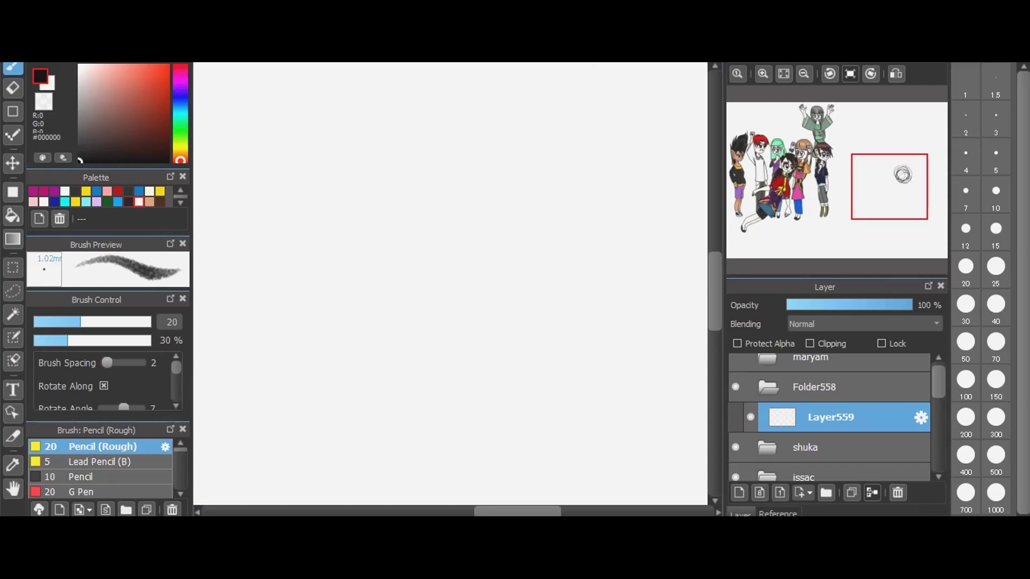
# - Switch the brush to Lead Pencil (B)
pyautogui.click(131, 464)
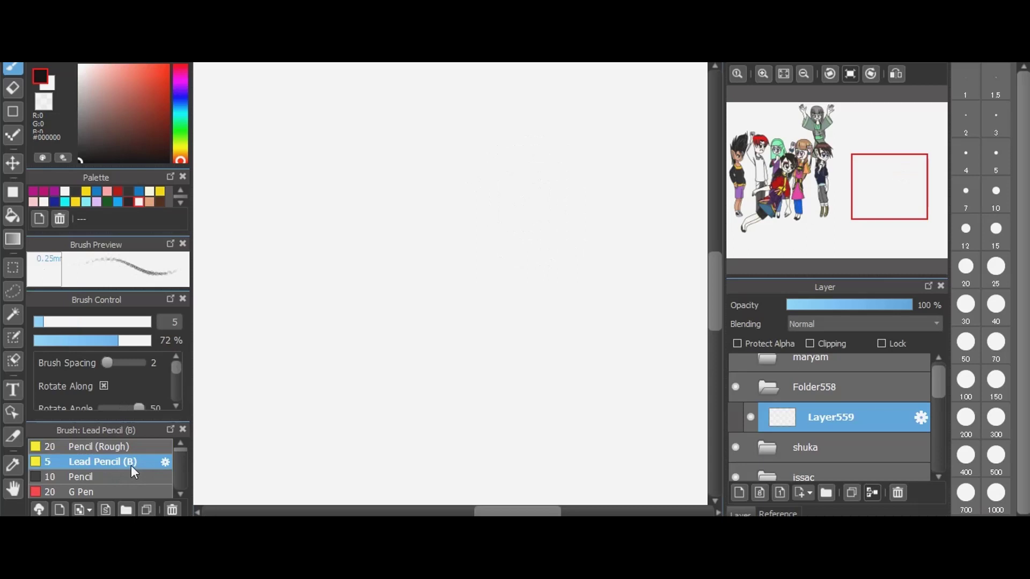
# - Try the Pencil brush with overlapping circular strokes on Layer559, and undo them
pyautogui.click(128, 474)
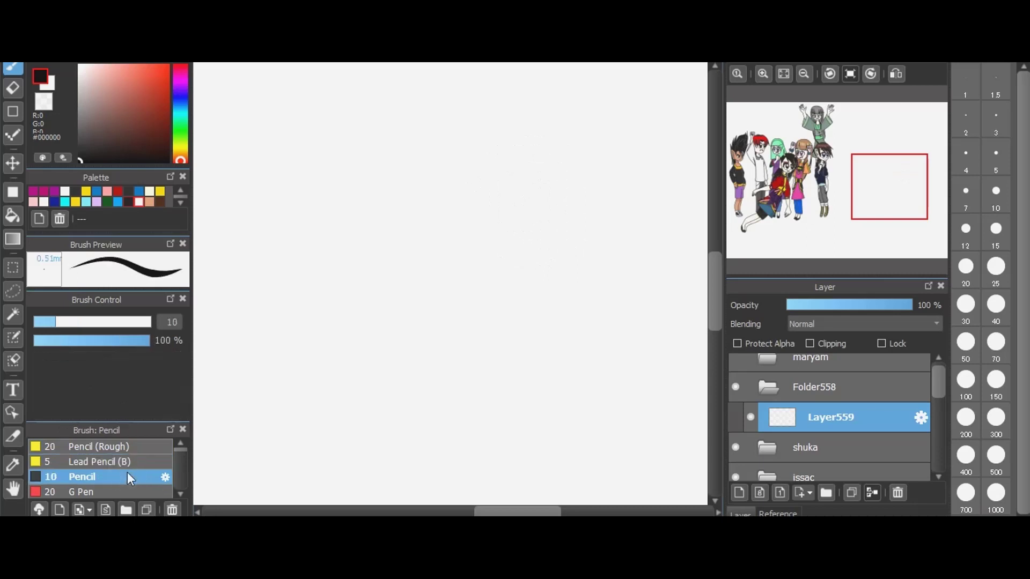
pyautogui.moveTo(559, 173)
pyautogui.mouseDown()
pyautogui.moveTo(490, 197)
pyautogui.moveTo(556, 163)
pyautogui.moveTo(503, 279)
pyautogui.moveTo(567, 180)
pyautogui.moveTo(548, 281)
pyautogui.moveTo(546, 165)
pyautogui.moveTo(592, 229)
pyautogui.moveTo(478, 250)
pyautogui.moveTo(549, 154)
pyautogui.moveTo(466, 232)
pyautogui.moveTo(577, 210)
pyautogui.moveTo(494, 268)
pyautogui.mouseUp()
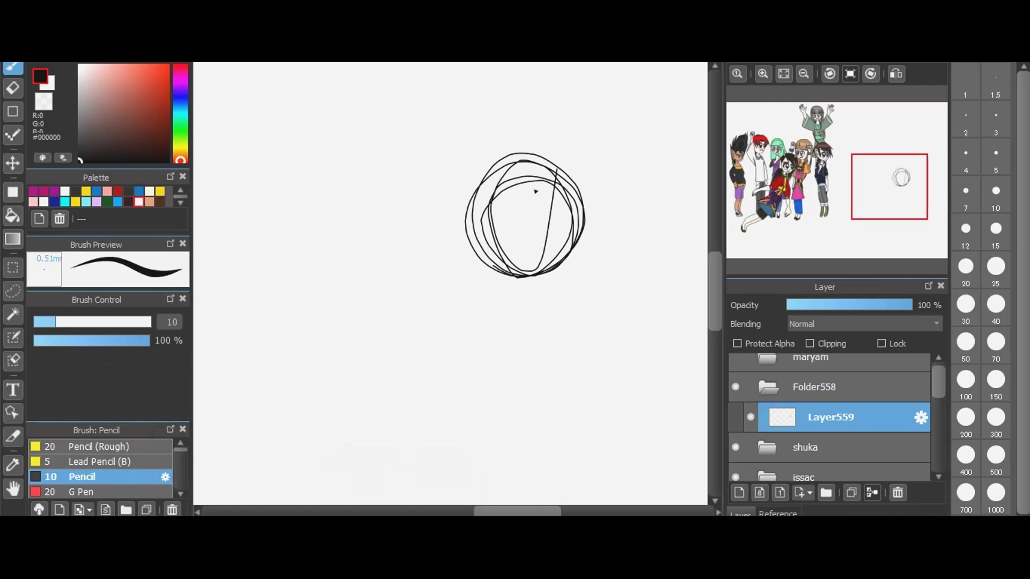
pyautogui.hotkey('ctrl', 'z')
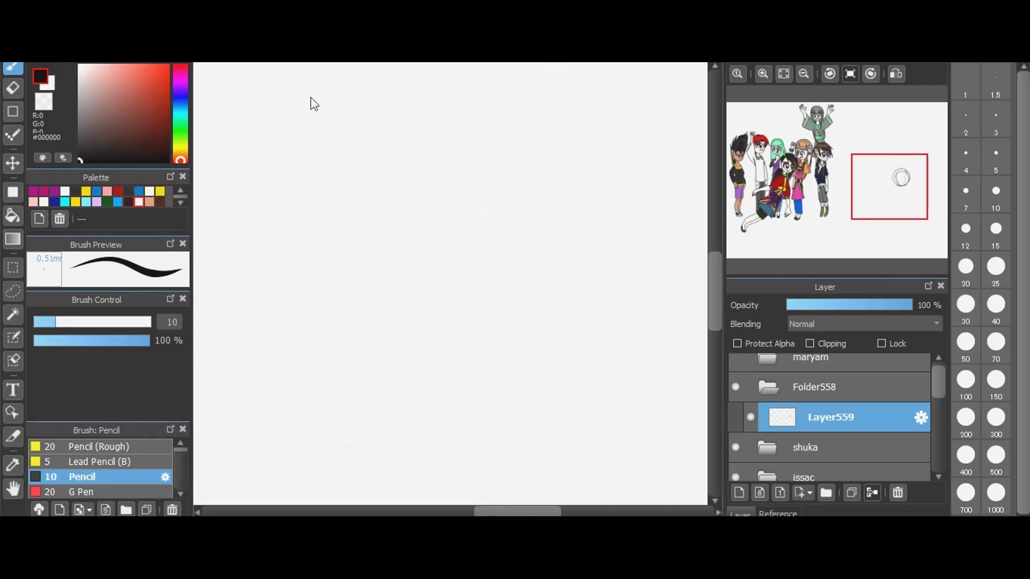
# - Sketch a round head in overlapping circles with Pencil (Rough) and draw a vertical centre line through it
pyautogui.click(130, 449)
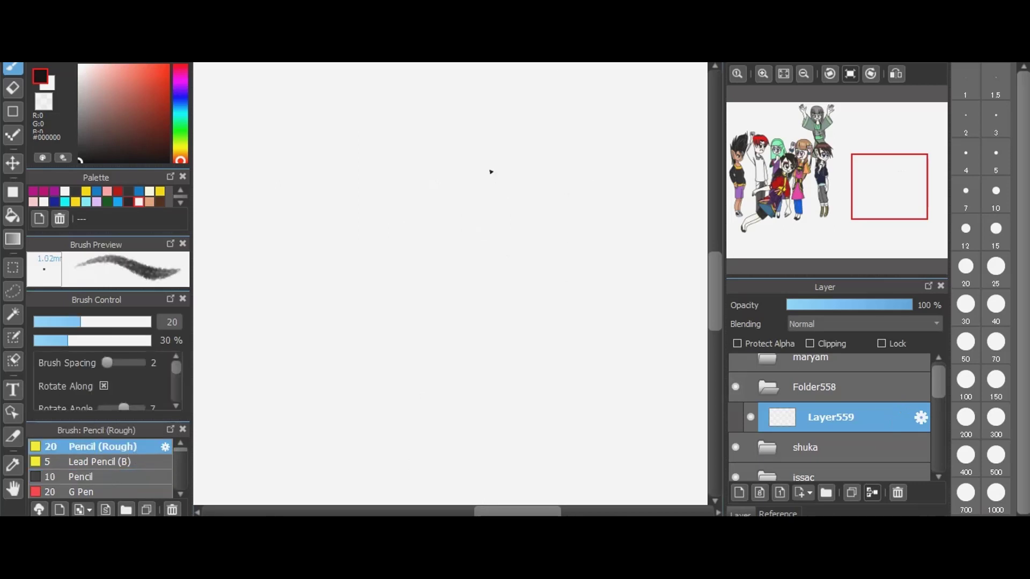
pyautogui.moveTo(491, 171)
pyautogui.mouseDown()
pyautogui.moveTo(517, 244)
pyautogui.moveTo(438, 210)
pyautogui.moveTo(515, 168)
pyautogui.moveTo(501, 257)
pyautogui.moveTo(448, 182)
pyautogui.moveTo(529, 178)
pyautogui.moveTo(479, 257)
pyautogui.moveTo(452, 177)
pyautogui.moveTo(536, 218)
pyautogui.moveTo(453, 250)
pyautogui.moveTo(510, 151)
pyautogui.moveTo(547, 203)
pyautogui.moveTo(442, 222)
pyautogui.moveTo(473, 158)
pyautogui.moveTo(540, 200)
pyautogui.moveTo(476, 247)
pyautogui.moveTo(465, 158)
pyautogui.moveTo(538, 192)
pyautogui.moveTo(457, 241)
pyautogui.moveTo(464, 167)
pyautogui.moveTo(534, 197)
pyautogui.moveTo(465, 235)
pyautogui.mouseUp()
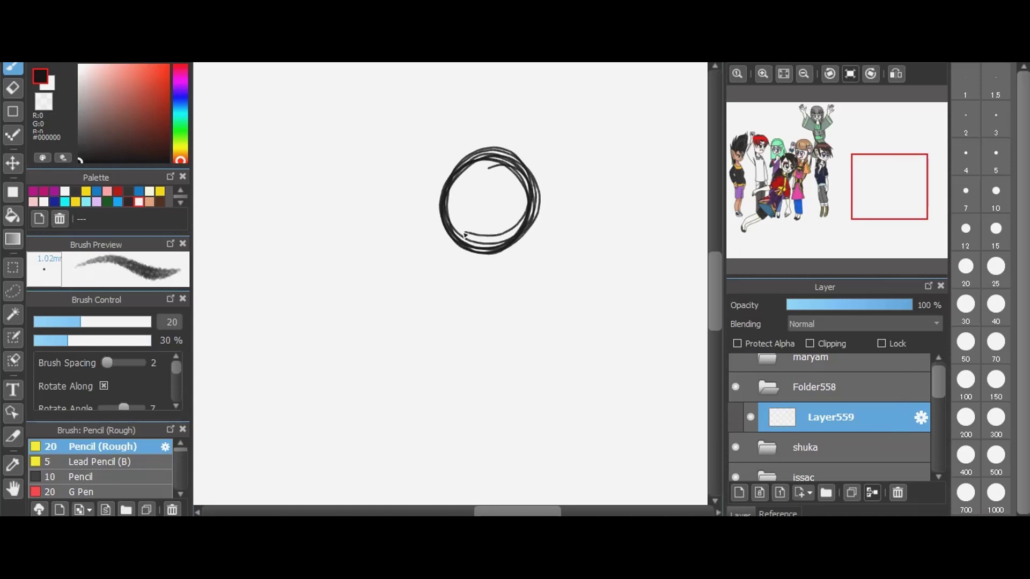
pyautogui.scroll(1, 471, 209)
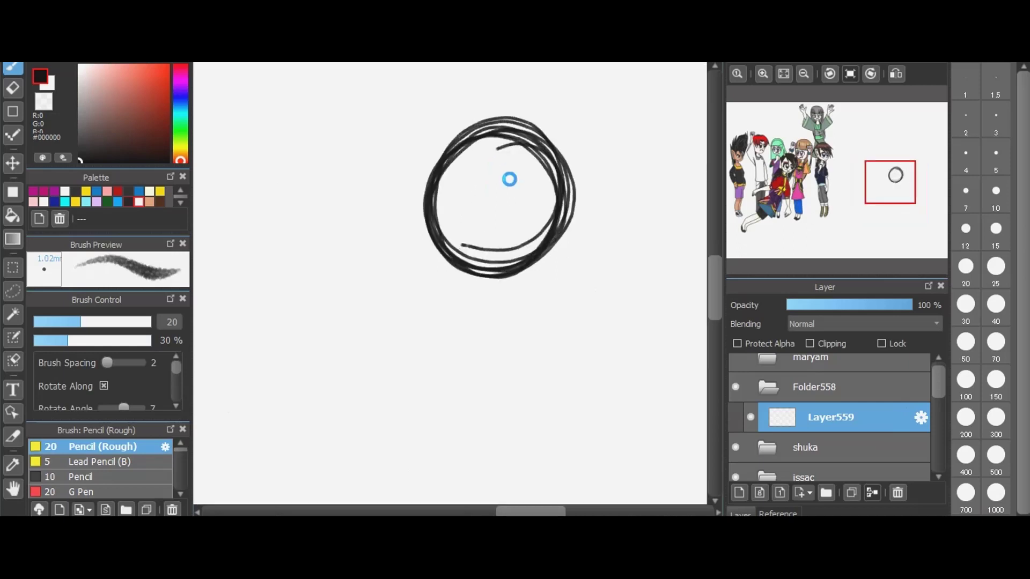
pyautogui.scroll(1, 509, 179)
pyautogui.moveTo(503, 84); pyautogui.dragTo(497, 297)
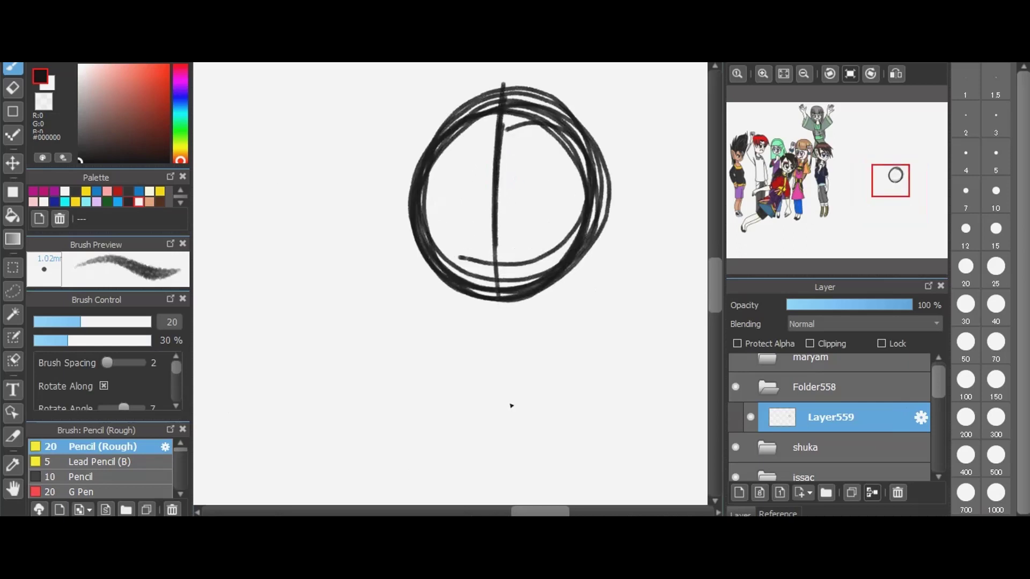
# - Extend the centre line below the head and draw the rounded chin and a wide upward-curving guide line across the face
pyautogui.moveTo(511, 406); pyautogui.dragTo(519, 451)
pyautogui.moveTo(348, 270); pyautogui.dragTo(483, 299)
pyautogui.moveTo(382, 280)
pyautogui.mouseDown()
pyautogui.moveTo(597, 294)
pyautogui.moveTo(680, 262)
pyautogui.mouseUp()
# - Sketch a side oval inside the head's right edge and a pointed ear shape beside it
pyautogui.moveTo(558, 184)
pyautogui.mouseDown()
pyautogui.moveTo(608, 162)
pyautogui.moveTo(560, 284)
pyautogui.mouseUp()
pyautogui.moveTo(593, 150)
pyautogui.mouseDown()
pyautogui.moveTo(609, 248)
pyautogui.moveTo(556, 270)
pyautogui.moveTo(562, 175)
pyautogui.moveTo(590, 146)
pyautogui.moveTo(596, 155)
pyautogui.moveTo(559, 117)
pyautogui.moveTo(583, 132)
pyautogui.moveTo(509, 108)
pyautogui.moveTo(471, 113)
pyautogui.moveTo(428, 160)
pyautogui.moveTo(414, 214)
pyautogui.moveTo(445, 310)
pyautogui.moveTo(478, 345)
pyautogui.moveTo(510, 349)
pyautogui.moveTo(558, 321)
pyautogui.moveTo(527, 341)
pyautogui.moveTo(581, 290)
pyautogui.moveTo(592, 152)
pyautogui.moveTo(599, 248)
pyautogui.moveTo(557, 324)
pyautogui.moveTo(558, 314)
pyautogui.moveTo(508, 345)
pyautogui.moveTo(462, 322)
pyautogui.moveTo(606, 197)
pyautogui.mouseUp()
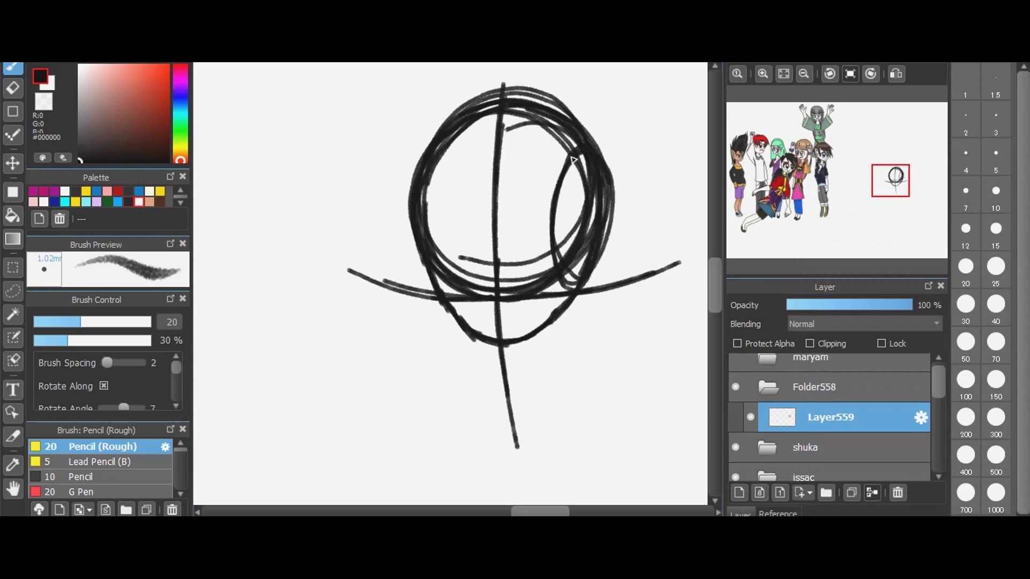
pyautogui.moveTo(594, 144)
pyautogui.mouseDown()
pyautogui.moveTo(625, 122)
pyautogui.moveTo(608, 293)
pyautogui.moveTo(573, 295)
pyautogui.mouseUp()
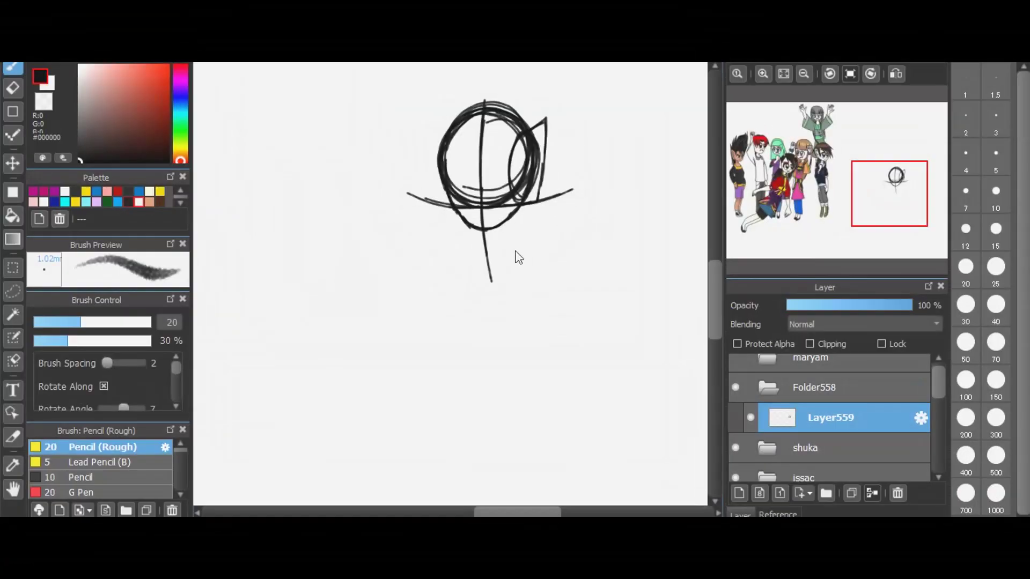
# - Sketch a short neck below the chin, widening into a flared, angular shoulder shape
pyautogui.scroll(1, 519, 258)
pyautogui.scroll(1, 519, 258)
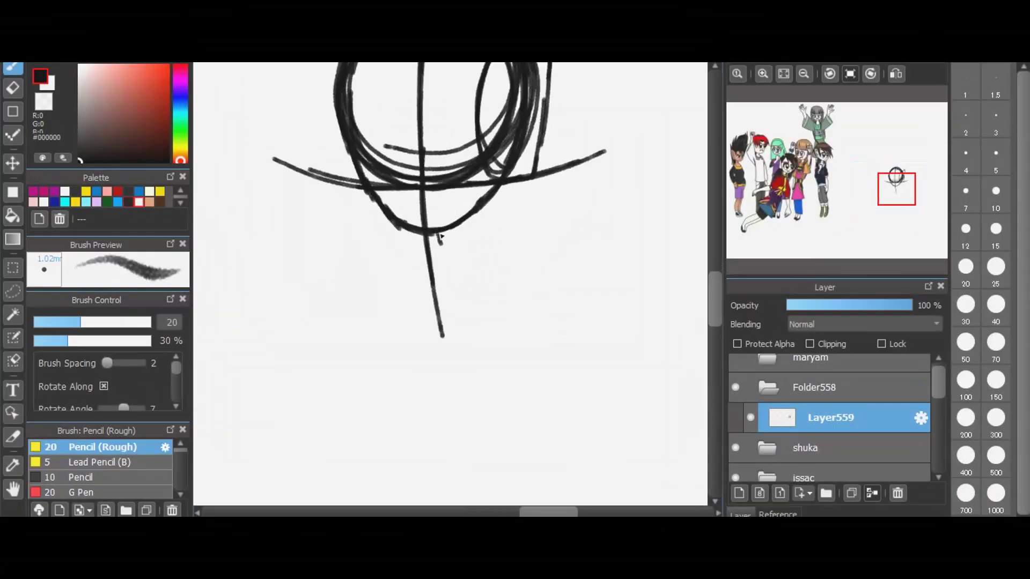
pyautogui.moveTo(439, 233); pyautogui.dragTo(449, 254)
pyautogui.moveTo(488, 200)
pyautogui.mouseDown()
pyautogui.moveTo(477, 247)
pyautogui.moveTo(515, 293)
pyautogui.mouseUp()
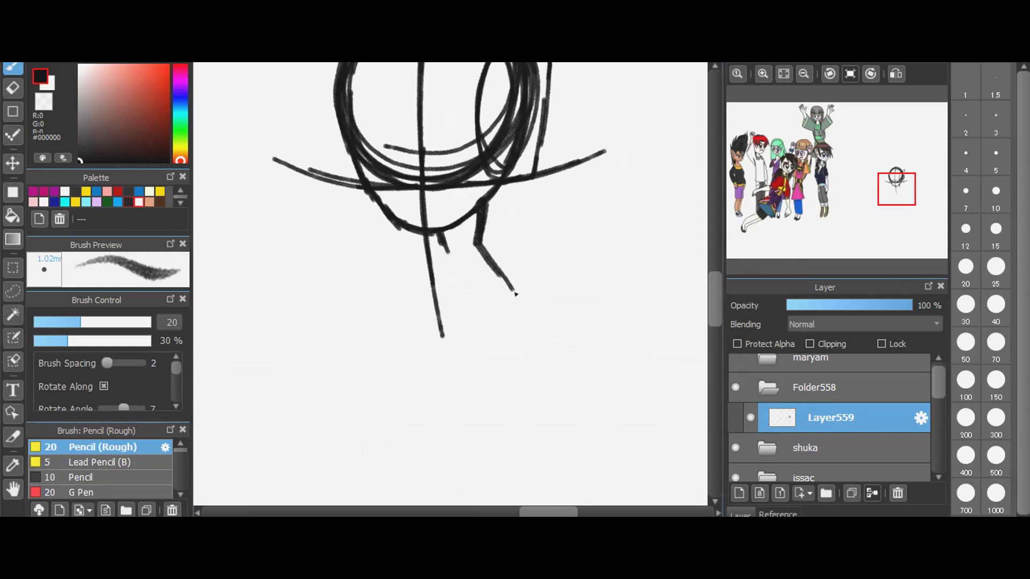
pyautogui.moveTo(444, 247)
pyautogui.mouseDown()
pyautogui.moveTo(391, 294)
pyautogui.moveTo(422, 325)
pyautogui.moveTo(440, 333)
pyautogui.moveTo(524, 310)
pyautogui.mouseUp()
pyautogui.moveTo(482, 253)
pyautogui.mouseDown()
pyautogui.moveTo(523, 303)
pyautogui.moveTo(524, 317)
pyautogui.moveTo(497, 322)
pyautogui.mouseUp()
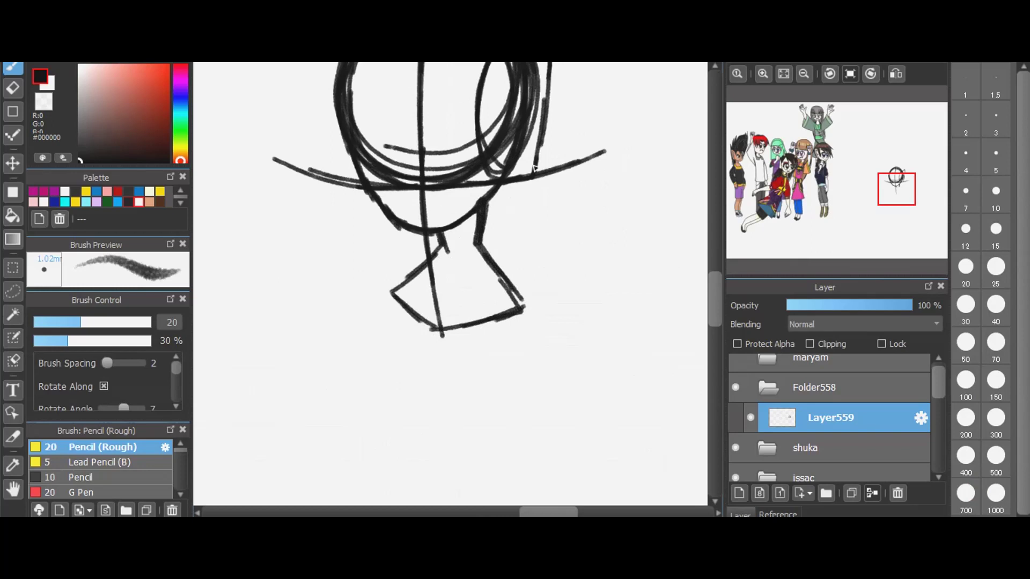
# - Draw a long, slightly curved spine line from the shoulders down to the hip area
pyautogui.scroll(-1, 533, 263)
pyautogui.scroll(-1, 533, 305)
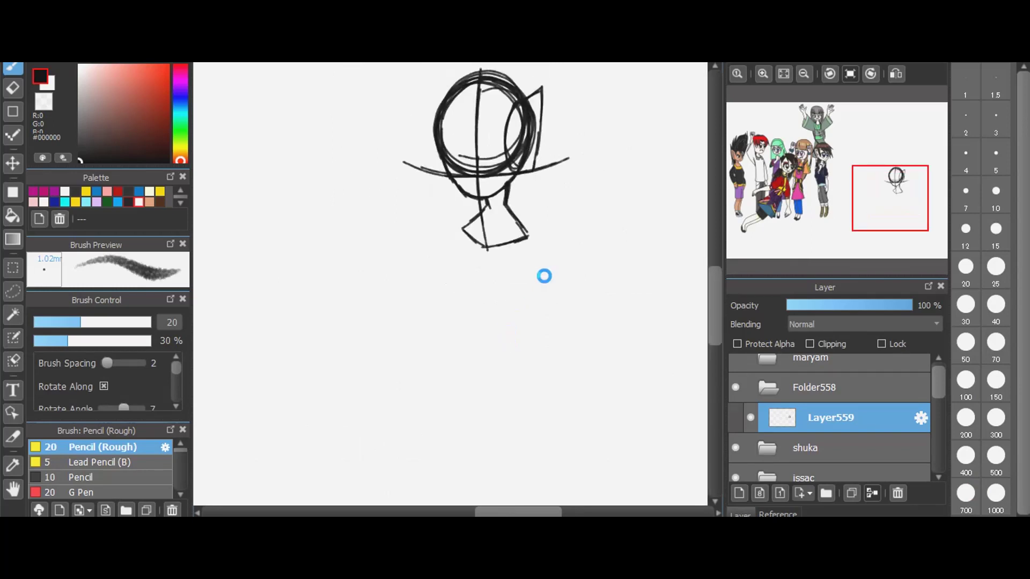
pyautogui.scroll(1, 544, 276)
pyautogui.scroll(1, 544, 276)
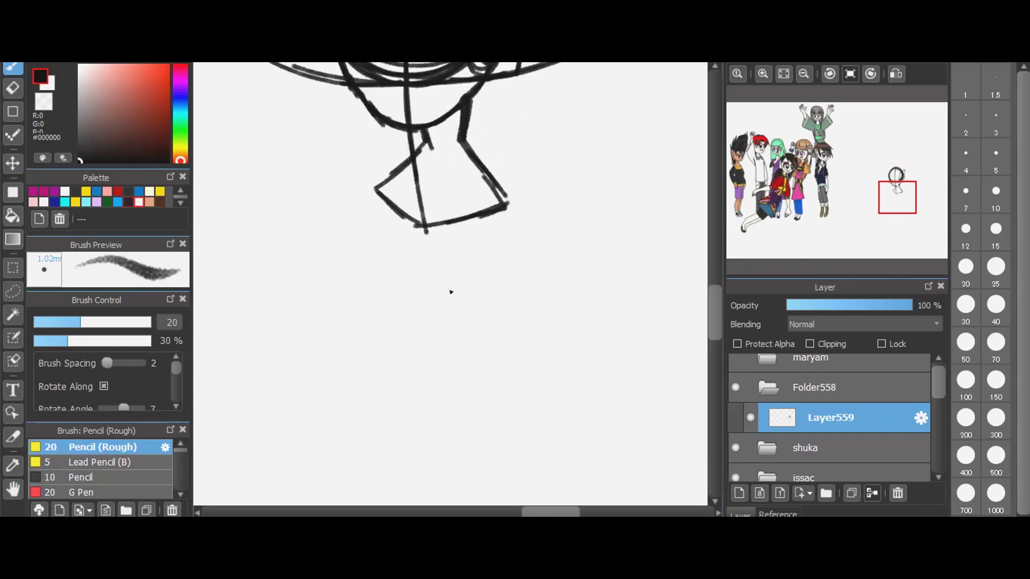
pyautogui.moveTo(425, 188)
pyautogui.mouseDown()
pyautogui.moveTo(413, 295)
pyautogui.moveTo(422, 500)
pyautogui.mouseUp()
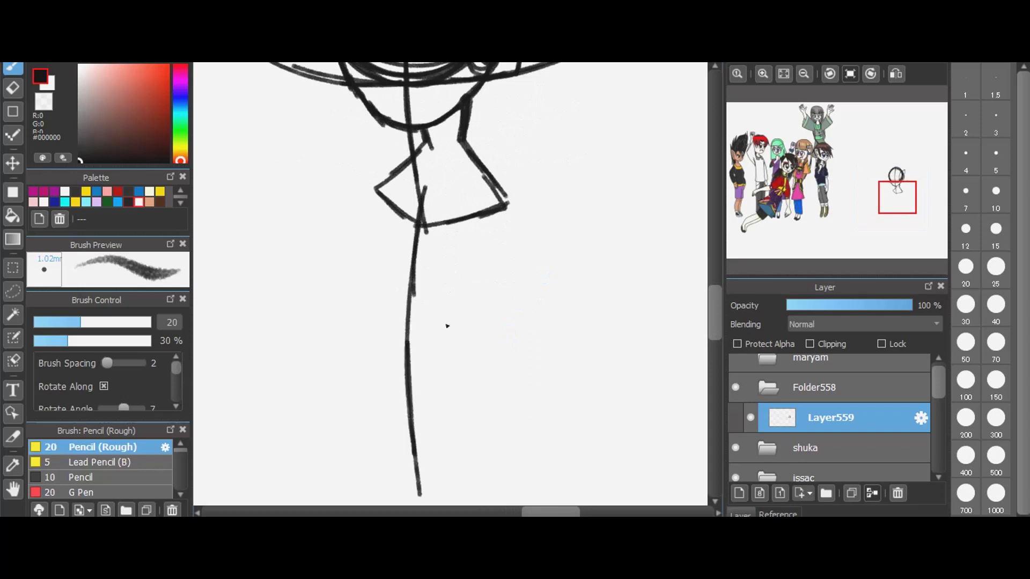
pyautogui.scroll(-1, 472, 195)
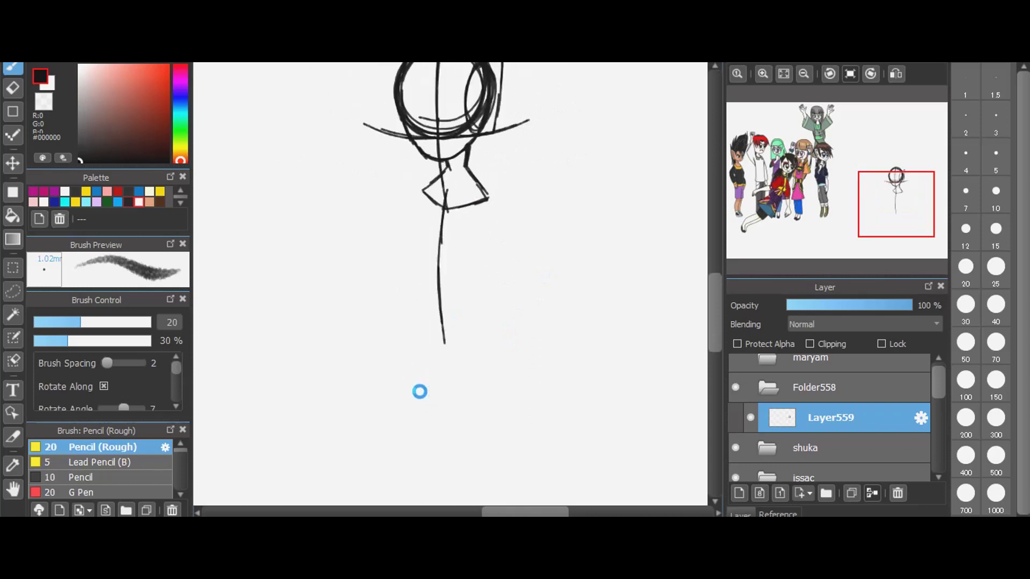
pyautogui.scroll(-1, 418, 391)
pyautogui.scroll(2, 440, 299)
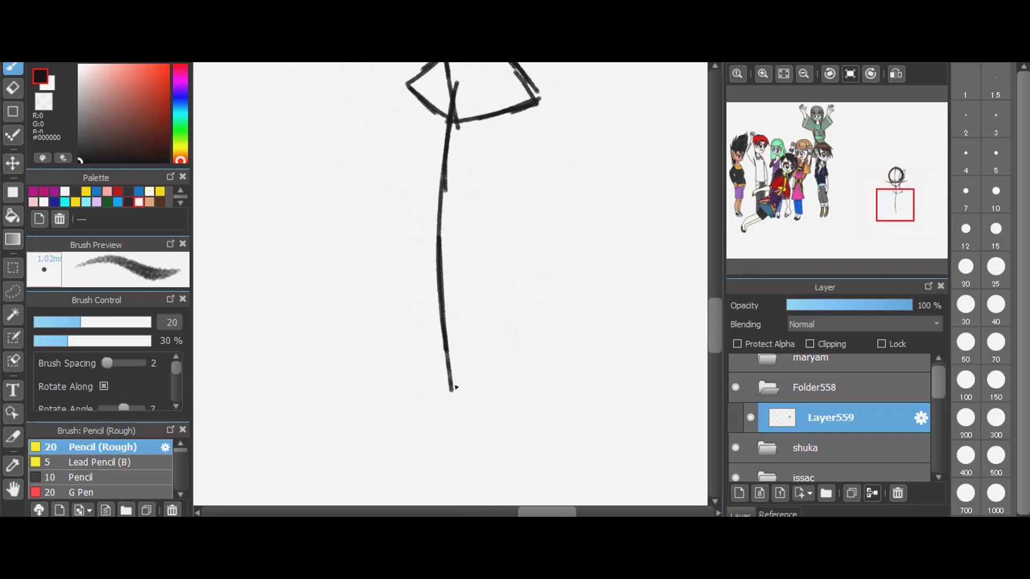
pyautogui.moveTo(453, 390); pyautogui.dragTo(455, 416)
# - Sketch the ribcage below the shoulders with curved sides and an arched notch along its lower edge
pyautogui.moveTo(538, 98); pyautogui.dragTo(506, 214)
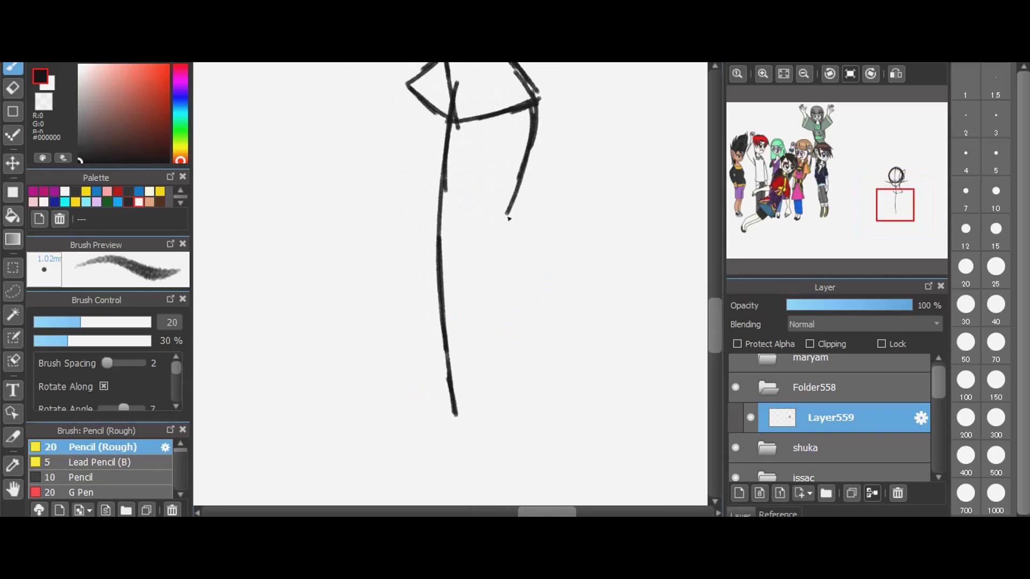
pyautogui.moveTo(400, 84); pyautogui.dragTo(399, 163)
pyautogui.moveTo(409, 89); pyautogui.dragTo(398, 193)
pyautogui.moveTo(400, 121); pyautogui.dragTo(400, 206)
pyautogui.moveTo(400, 170)
pyautogui.mouseDown()
pyautogui.moveTo(406, 217)
pyautogui.moveTo(430, 190)
pyautogui.moveTo(462, 194)
pyautogui.moveTo(475, 221)
pyautogui.moveTo(506, 220)
pyautogui.moveTo(518, 174)
pyautogui.mouseUp()
# - Sketch the pelvis around the spine's lower end with an oval top opening, and connect it to the ribcage with waist lines
pyautogui.moveTo(458, 398); pyautogui.dragTo(489, 387)
pyautogui.moveTo(390, 370)
pyautogui.mouseDown()
pyautogui.moveTo(470, 375)
pyautogui.moveTo(493, 392)
pyautogui.mouseUp()
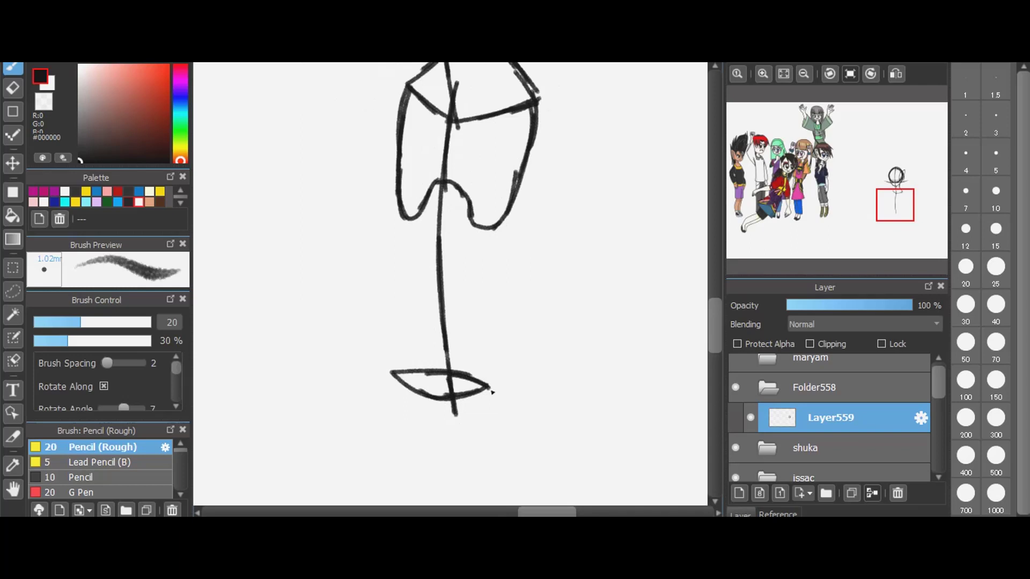
pyautogui.moveTo(503, 217)
pyautogui.mouseDown()
pyautogui.moveTo(482, 304)
pyautogui.moveTo(488, 258)
pyautogui.moveTo(485, 373)
pyautogui.moveTo(507, 425)
pyautogui.mouseUp()
pyautogui.moveTo(420, 471)
pyautogui.mouseDown()
pyautogui.moveTo(458, 479)
pyautogui.moveTo(508, 422)
pyautogui.mouseUp()
pyautogui.moveTo(393, 374)
pyautogui.mouseDown()
pyautogui.moveTo(391, 422)
pyautogui.moveTo(416, 471)
pyautogui.mouseUp()
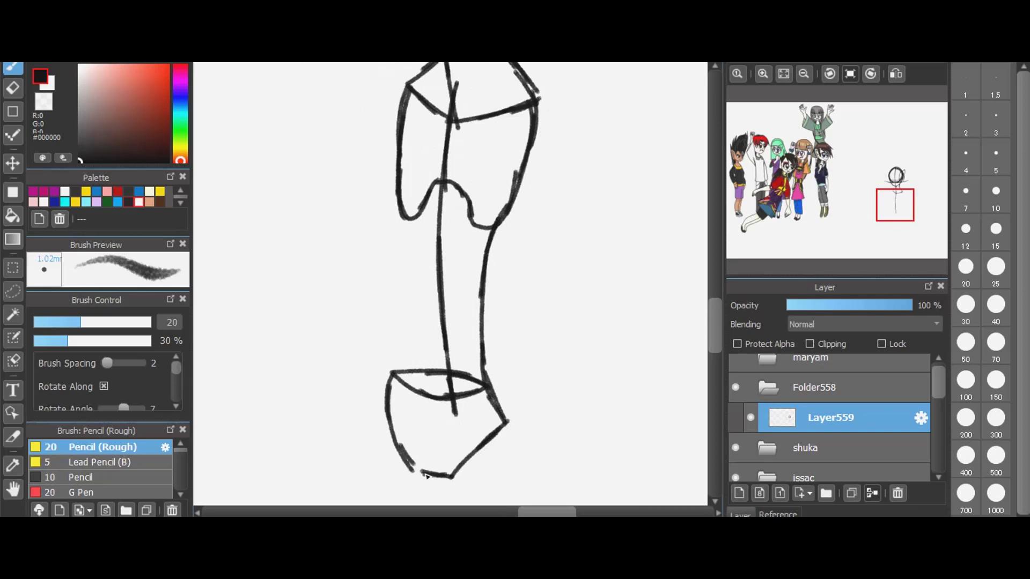
pyautogui.moveTo(406, 213); pyautogui.dragTo(394, 372)
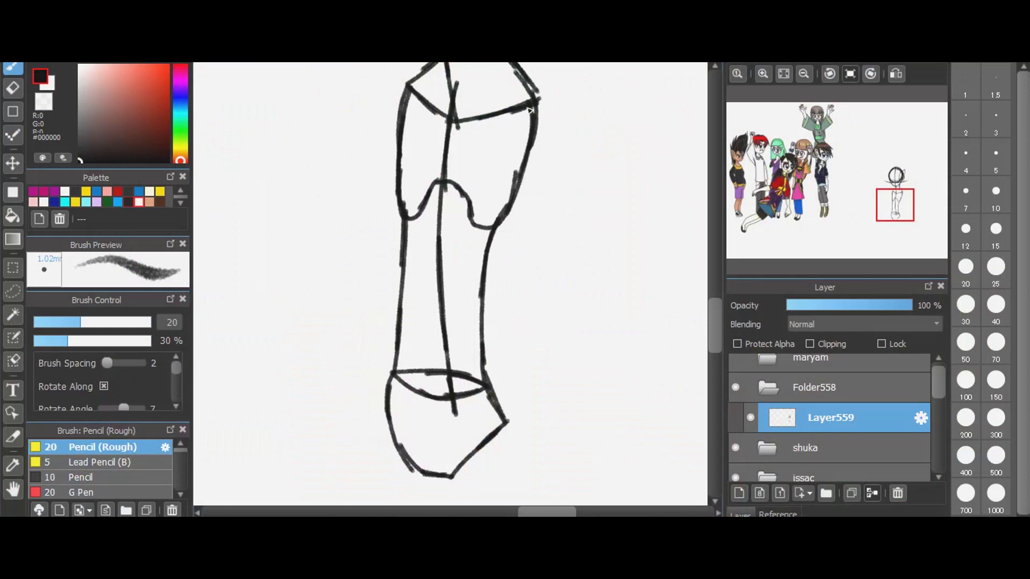
# - Sketch an upright oval inside the ribcage's right edge, undo it, and redraw it narrower
pyautogui.moveTo(529, 110)
pyautogui.mouseDown()
pyautogui.moveTo(485, 200)
pyautogui.moveTo(519, 94)
pyautogui.moveTo(521, 187)
pyautogui.moveTo(493, 128)
pyautogui.moveTo(528, 86)
pyautogui.moveTo(515, 185)
pyautogui.moveTo(484, 173)
pyautogui.moveTo(511, 99)
pyautogui.moveTo(526, 158)
pyautogui.moveTo(496, 200)
pyautogui.moveTo(491, 179)
pyautogui.mouseUp()
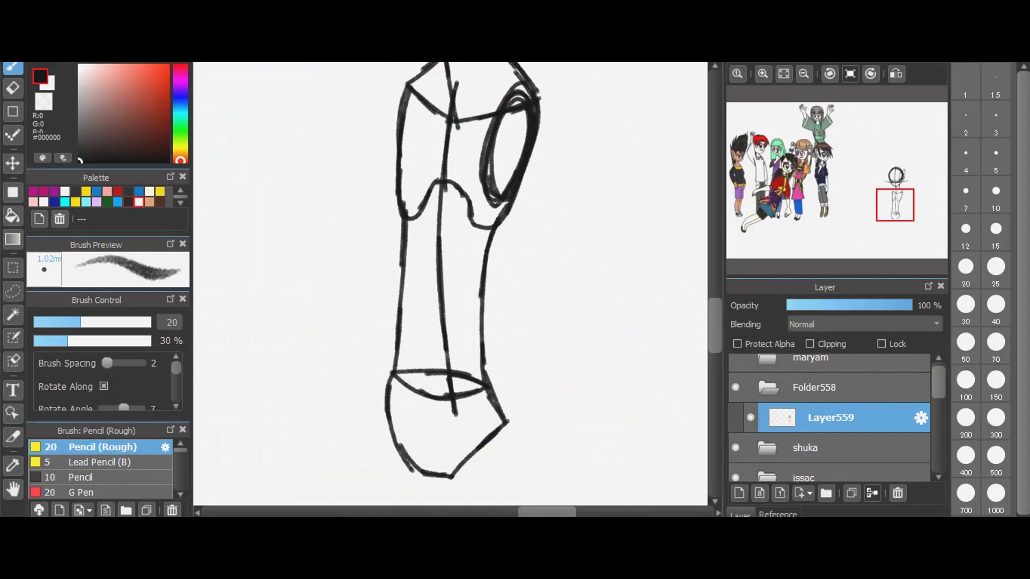
pyautogui.hotkey('ctrl', 'z')
pyautogui.moveTo(533, 105)
pyautogui.mouseDown()
pyautogui.moveTo(502, 204)
pyautogui.moveTo(492, 185)
pyautogui.moveTo(515, 99)
pyautogui.moveTo(536, 150)
pyautogui.moveTo(502, 211)
pyautogui.moveTo(495, 144)
pyautogui.moveTo(523, 99)
pyautogui.moveTo(535, 131)
pyautogui.moveTo(510, 199)
pyautogui.moveTo(493, 201)
pyautogui.moveTo(509, 122)
pyautogui.moveTo(527, 98)
pyautogui.moveTo(513, 199)
pyautogui.mouseUp()
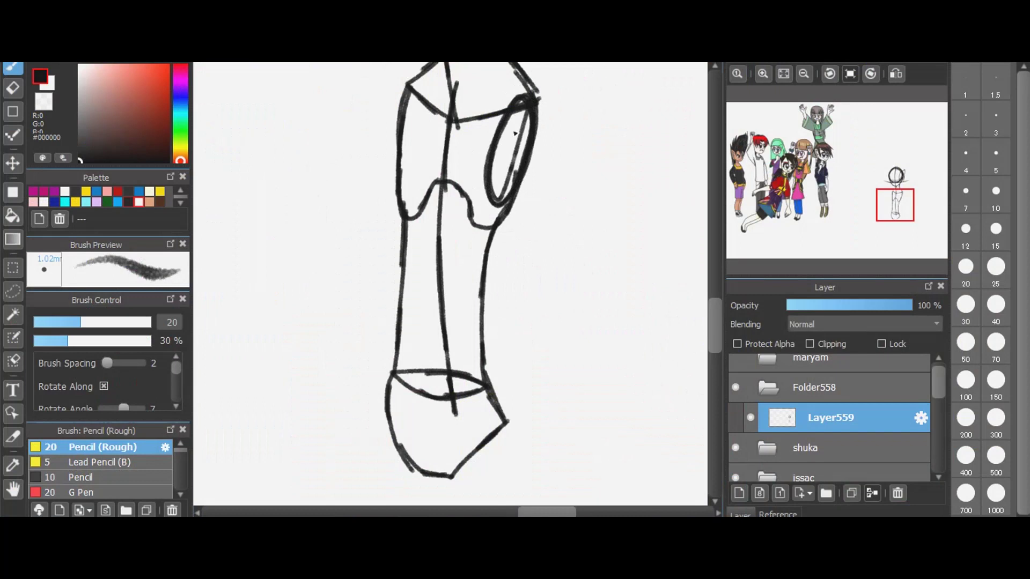
# - Sketch a knee circle below the pelvis and outline the thigh curving from the hip down to it
pyautogui.scroll(-1, 515, 133)
pyautogui.scroll(-1, 515, 133)
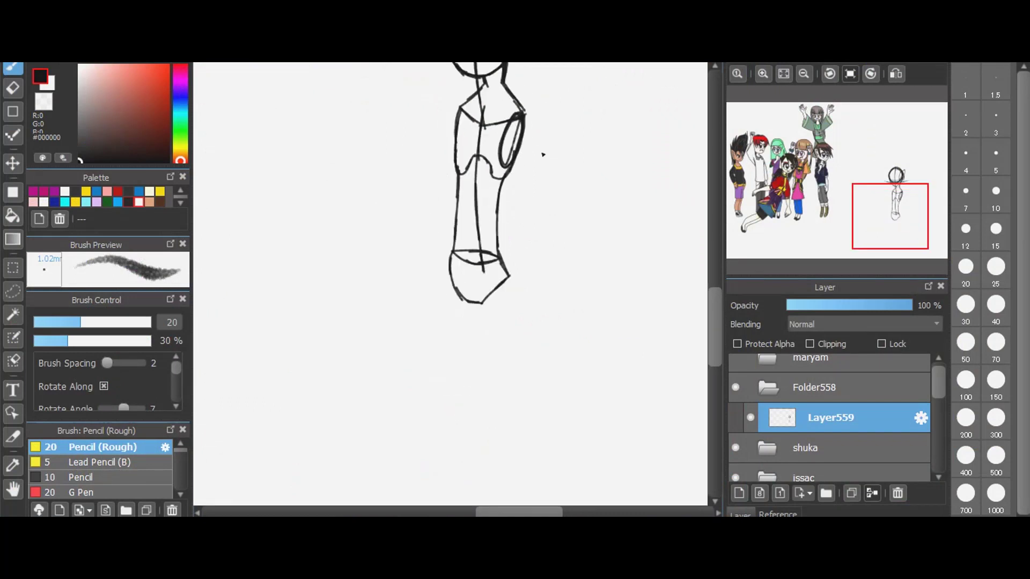
pyautogui.scroll(2, 532, 136)
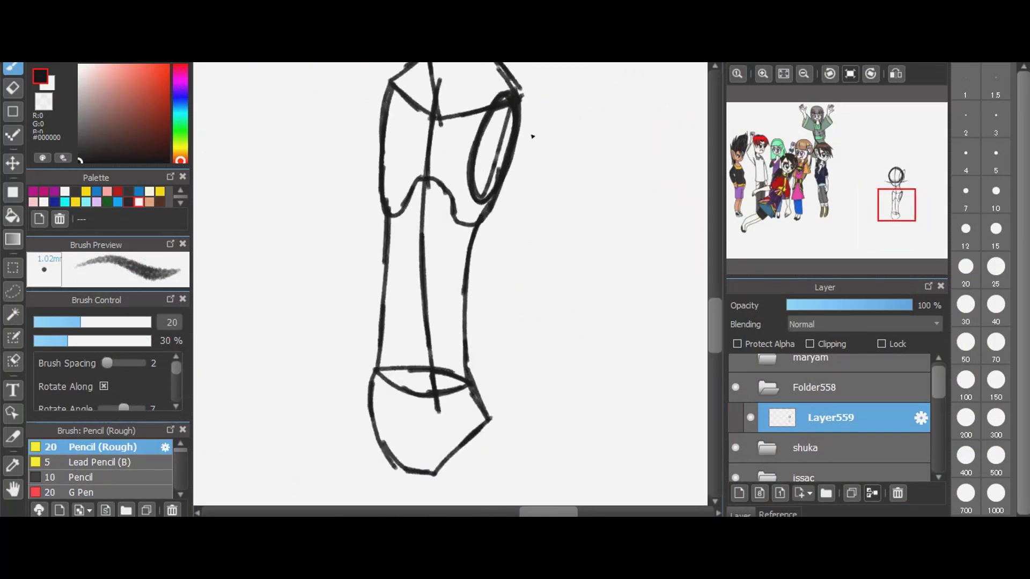
pyautogui.scroll(-1, 504, 105)
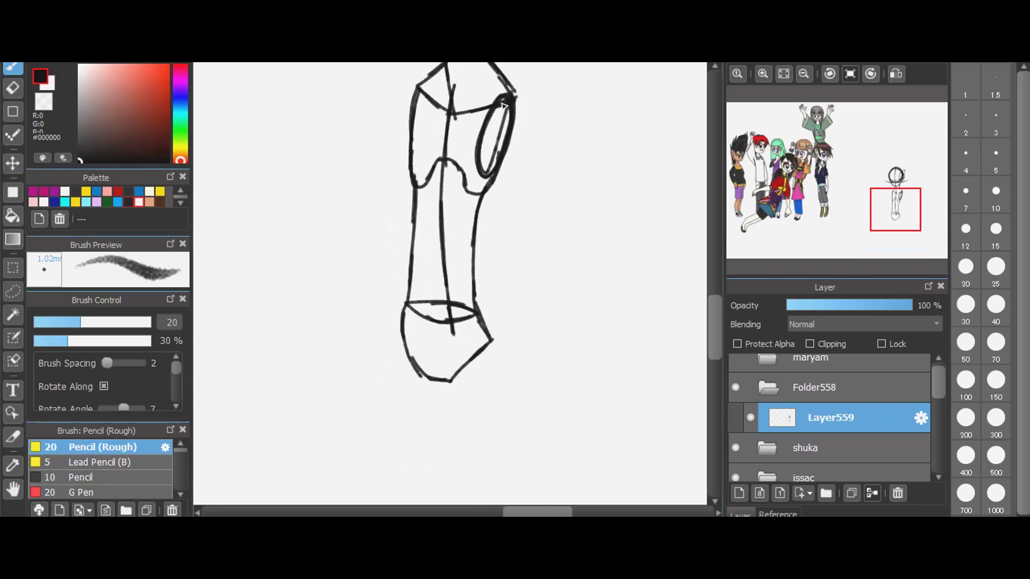
pyautogui.scroll(-1, 503, 106)
pyautogui.scroll(1, 489, 308)
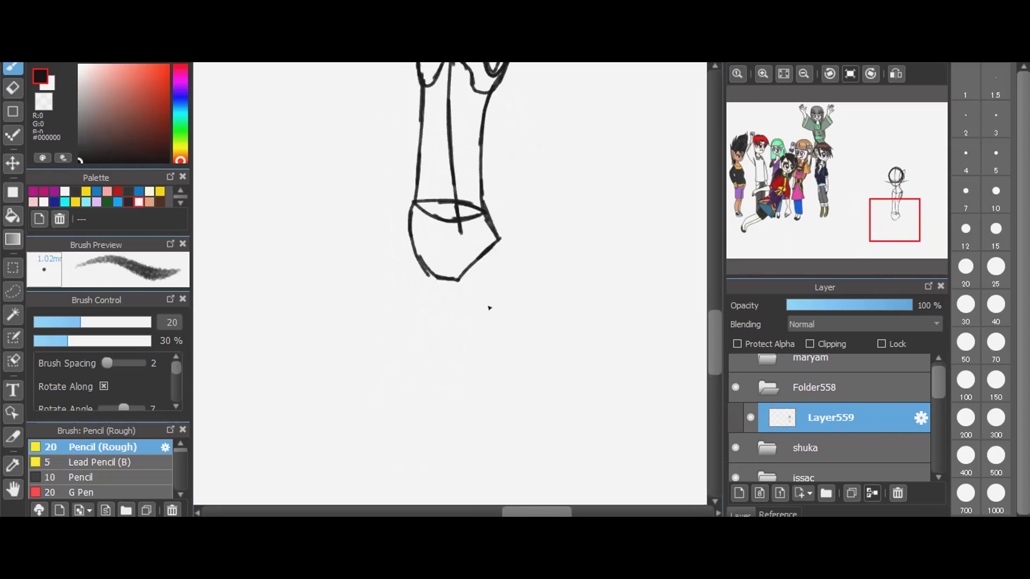
pyautogui.scroll(1, 490, 308)
pyautogui.moveTo(433, 347)
pyautogui.mouseDown()
pyautogui.moveTo(452, 375)
pyautogui.moveTo(433, 344)
pyautogui.moveTo(403, 373)
pyautogui.moveTo(445, 388)
pyautogui.moveTo(413, 375)
pyautogui.mouseUp()
pyautogui.moveTo(513, 259)
pyautogui.mouseDown()
pyautogui.moveTo(504, 220)
pyautogui.moveTo(508, 290)
pyautogui.moveTo(491, 338)
pyautogui.mouseUp()
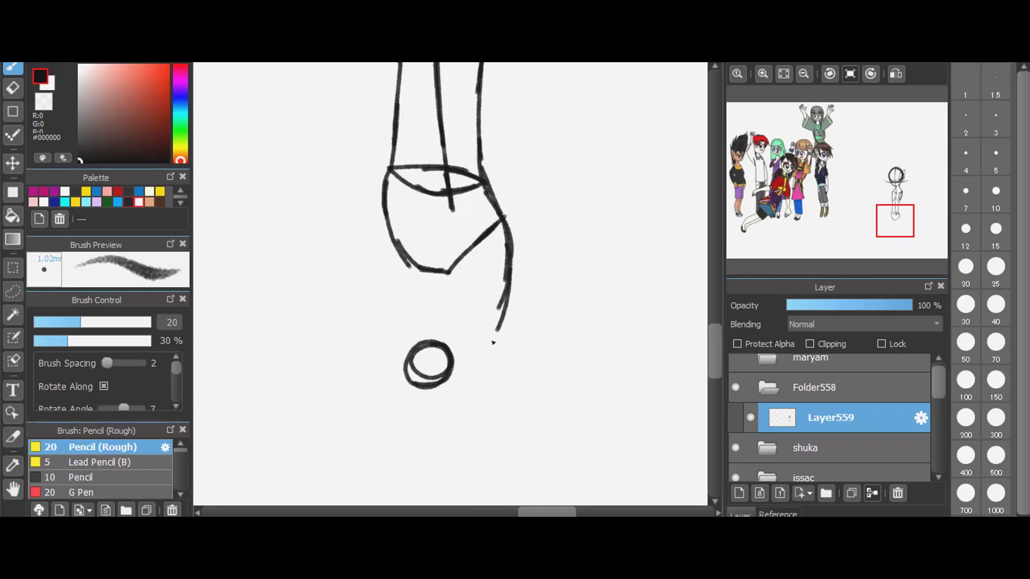
pyautogui.moveTo(432, 272)
pyautogui.mouseDown()
pyautogui.moveTo(407, 351)
pyautogui.moveTo(408, 341)
pyautogui.moveTo(414, 387)
pyautogui.moveTo(462, 376)
pyautogui.moveTo(507, 328)
pyautogui.mouseUp()
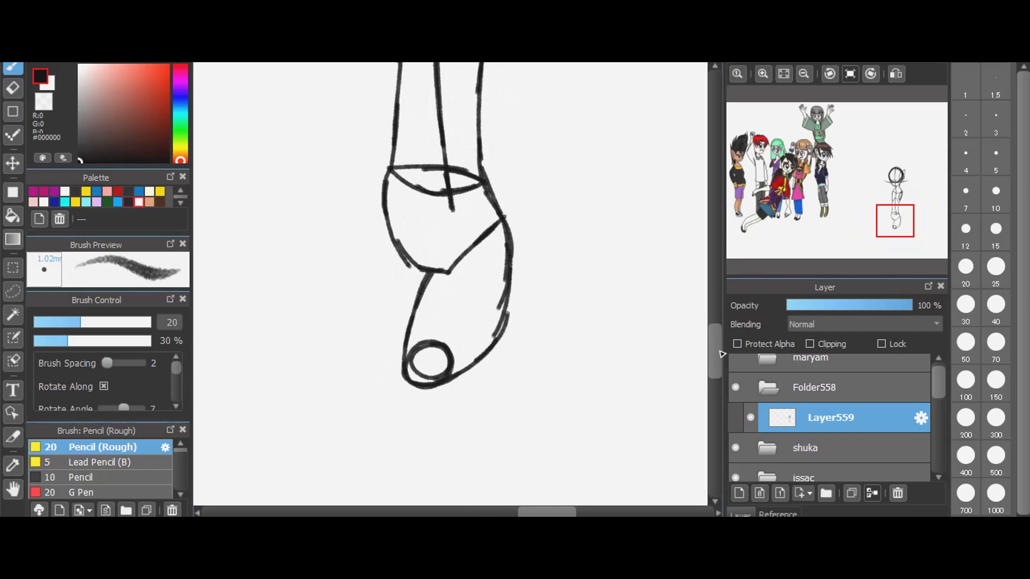
# - Outline the tapering lower leg below the knee circle and add an oval foot at its end
pyautogui.scroll(-3, 720, 369)
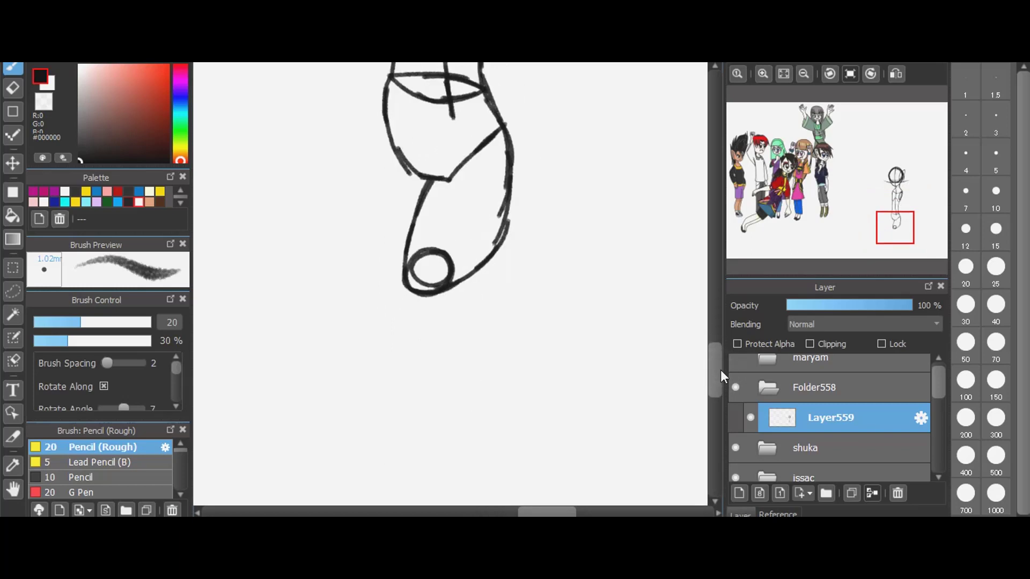
pyautogui.moveTo(460, 282); pyautogui.dragTo(455, 383)
pyautogui.moveTo(462, 342); pyautogui.dragTo(441, 432)
pyautogui.moveTo(459, 374); pyautogui.dragTo(440, 434)
pyautogui.moveTo(403, 282); pyautogui.dragTo(415, 402)
pyautogui.moveTo(411, 355)
pyautogui.mouseDown()
pyautogui.moveTo(422, 442)
pyautogui.moveTo(451, 442)
pyautogui.moveTo(426, 434)
pyautogui.moveTo(391, 459)
pyautogui.moveTo(391, 483)
pyautogui.moveTo(445, 468)
pyautogui.moveTo(434, 471)
pyautogui.moveTo(451, 454)
pyautogui.mouseUp()
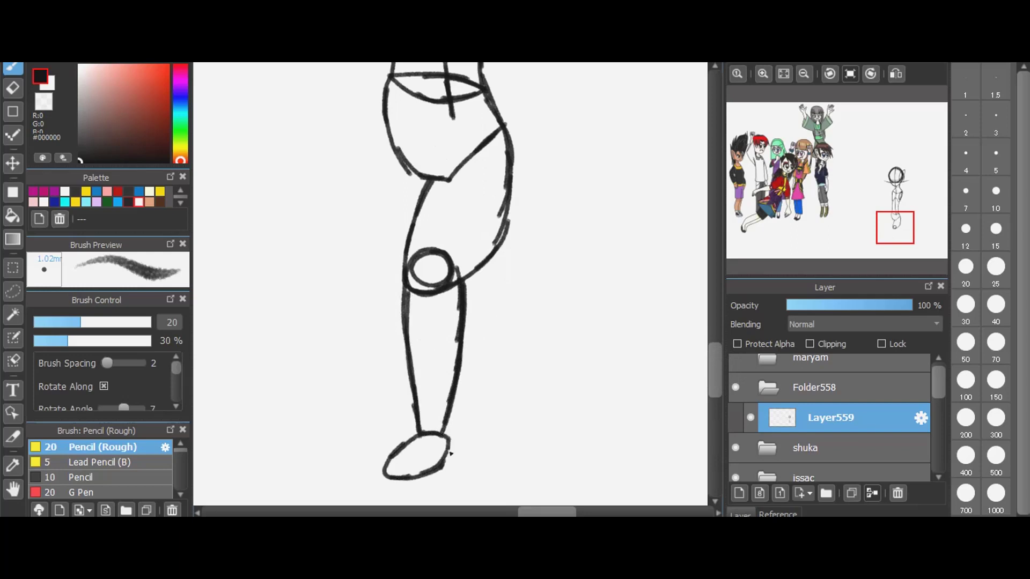
# - Sketch the second leg with a smaller knee circle, a thigh line from the hip, and a boxy shape behind the first thigh
pyautogui.moveTo(398, 274)
pyautogui.mouseDown()
pyautogui.moveTo(372, 297)
pyautogui.moveTo(401, 296)
pyautogui.mouseUp()
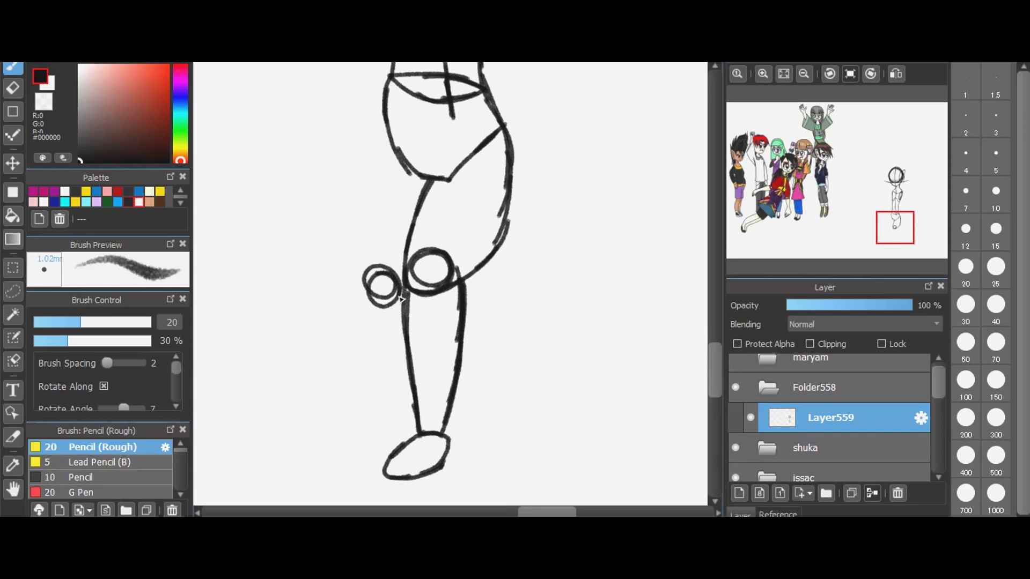
pyautogui.moveTo(378, 189)
pyautogui.mouseDown()
pyautogui.moveTo(382, 123)
pyautogui.moveTo(373, 288)
pyautogui.moveTo(388, 307)
pyautogui.moveTo(379, 302)
pyautogui.moveTo(411, 290)
pyautogui.mouseUp()
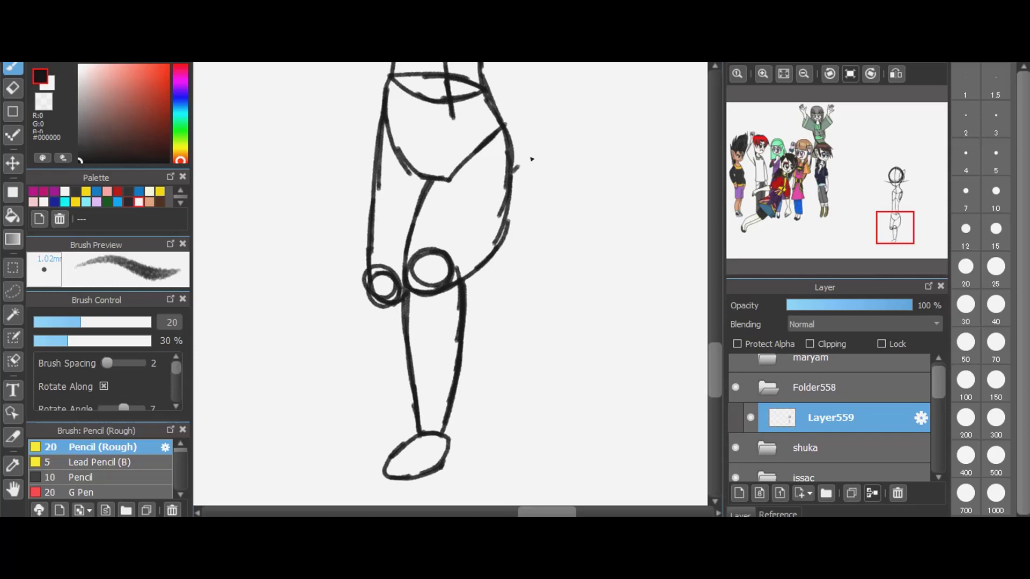
pyautogui.moveTo(532, 159)
pyautogui.mouseDown()
pyautogui.moveTo(538, 231)
pyautogui.moveTo(500, 230)
pyautogui.mouseUp()
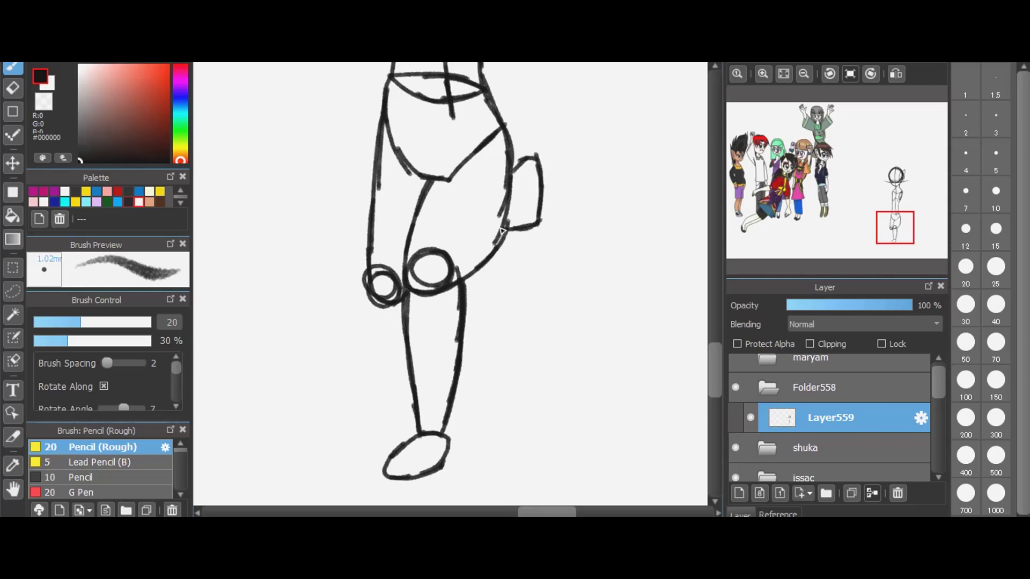
pyautogui.moveTo(503, 181)
pyautogui.mouseDown()
pyautogui.moveTo(533, 159)
pyautogui.moveTo(540, 184)
pyautogui.mouseUp()
pyautogui.scroll(-1, 472, 451)
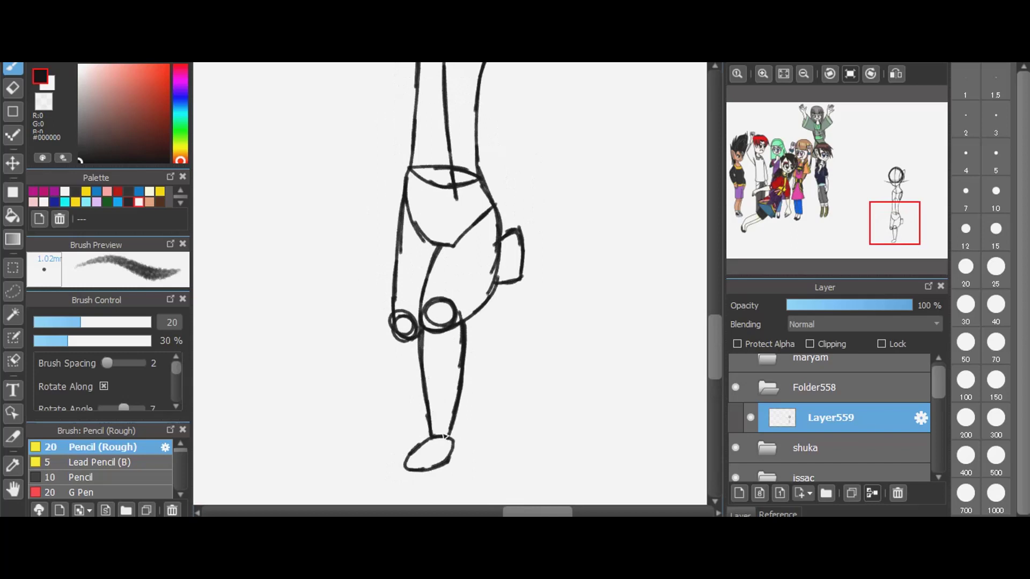
# - Undo the boxy shape drawn behind the first thigh
pyautogui.scroll(-2, 454, 414)
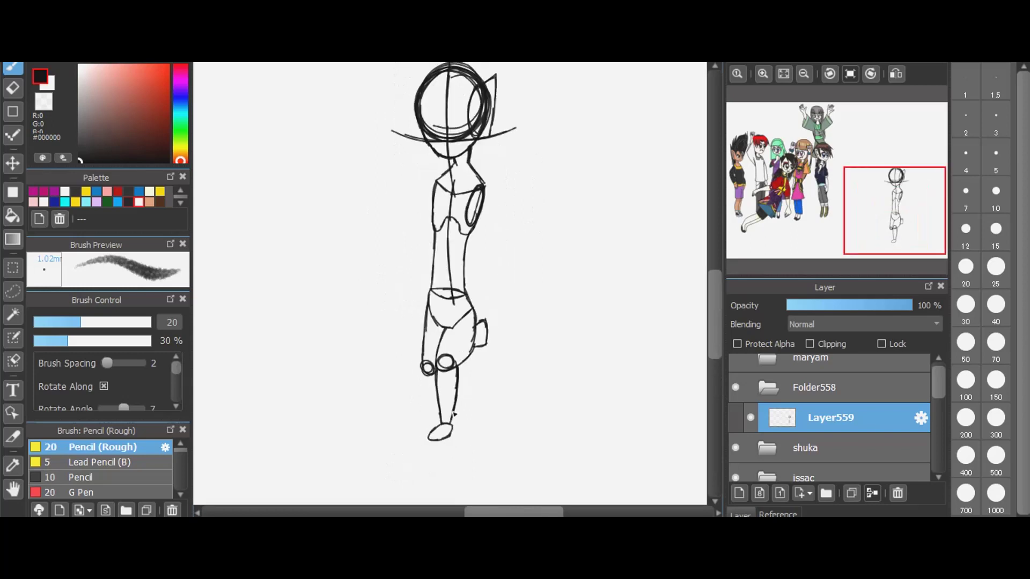
pyautogui.scroll(3, 463, 257)
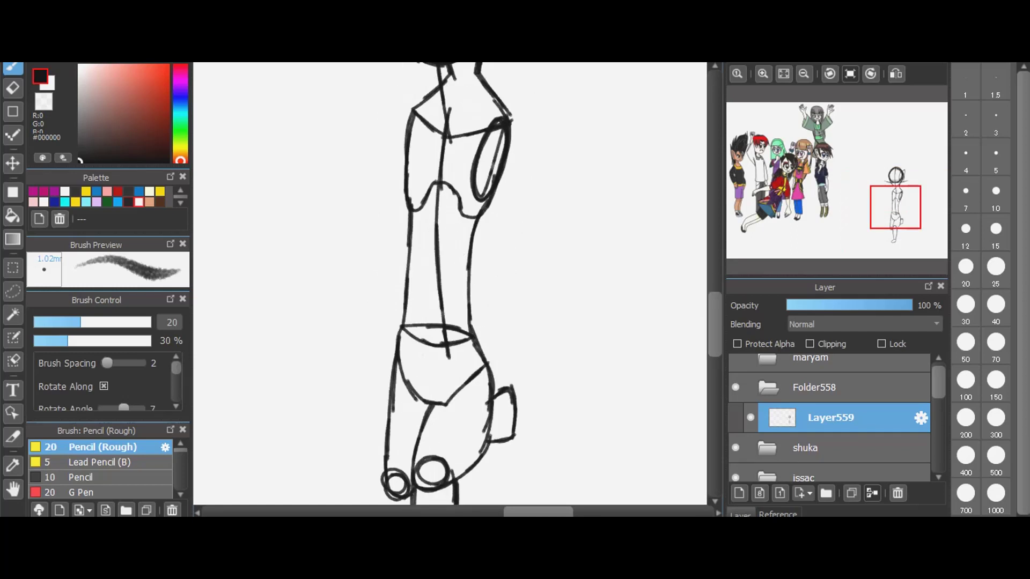
pyautogui.hotkey('ctrl', 'z')
pyautogui.hotkey('ctrl', 'z')
pyautogui.hotkey('ctrl', 'z')
pyautogui.hotkey('ctrl', 'z')
pyautogui.hotkey('ctrl', 'z')
pyautogui.hotkey('ctrl', 'z')
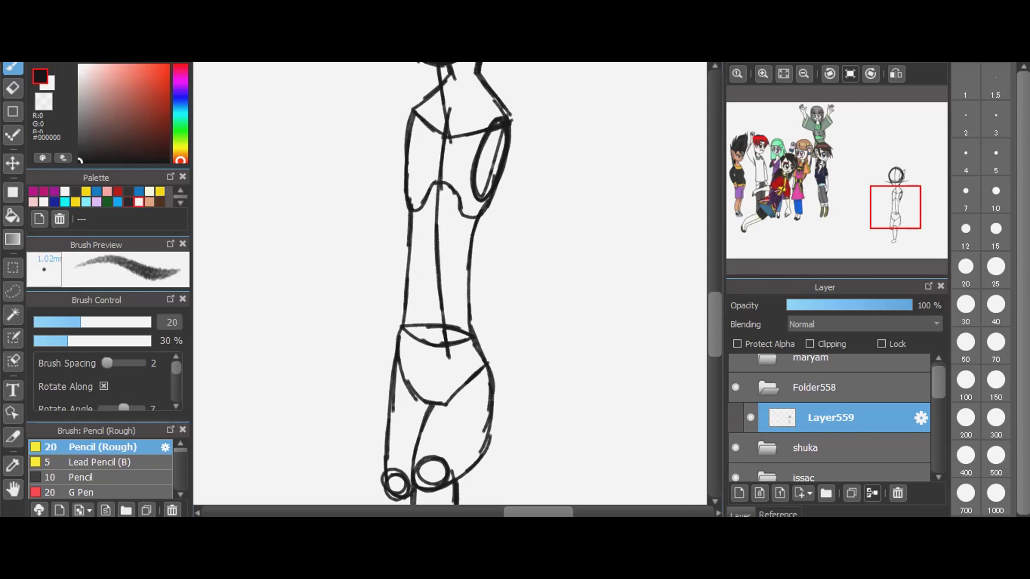
pyautogui.moveTo(435, 399)
pyautogui.mouseDown()
pyautogui.moveTo(425, 477)
pyautogui.moveTo(398, 495)
pyautogui.mouseUp()
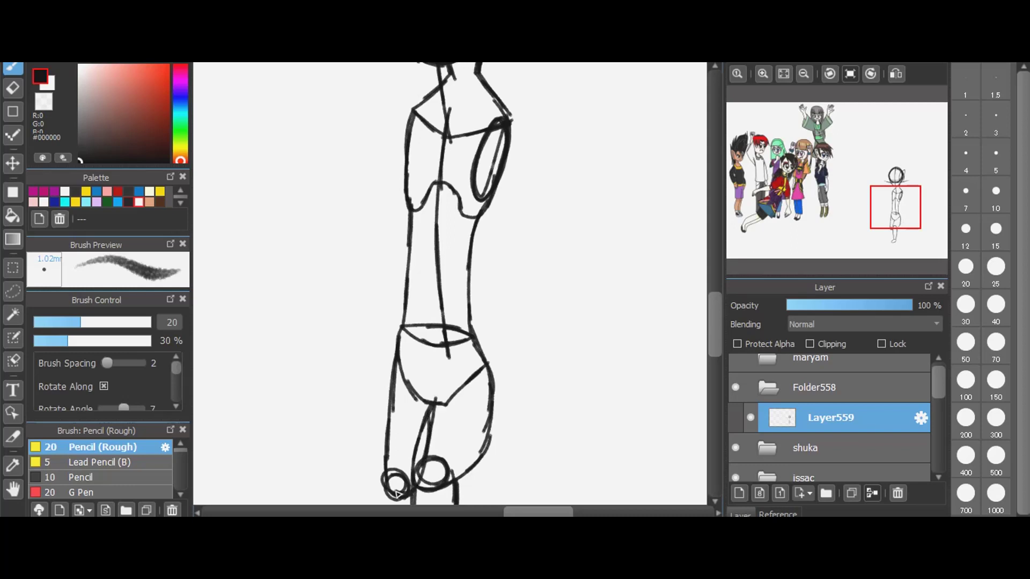
pyautogui.moveTo(404, 460)
pyautogui.mouseDown()
pyautogui.moveTo(499, 476)
pyautogui.moveTo(518, 493)
pyautogui.mouseUp()
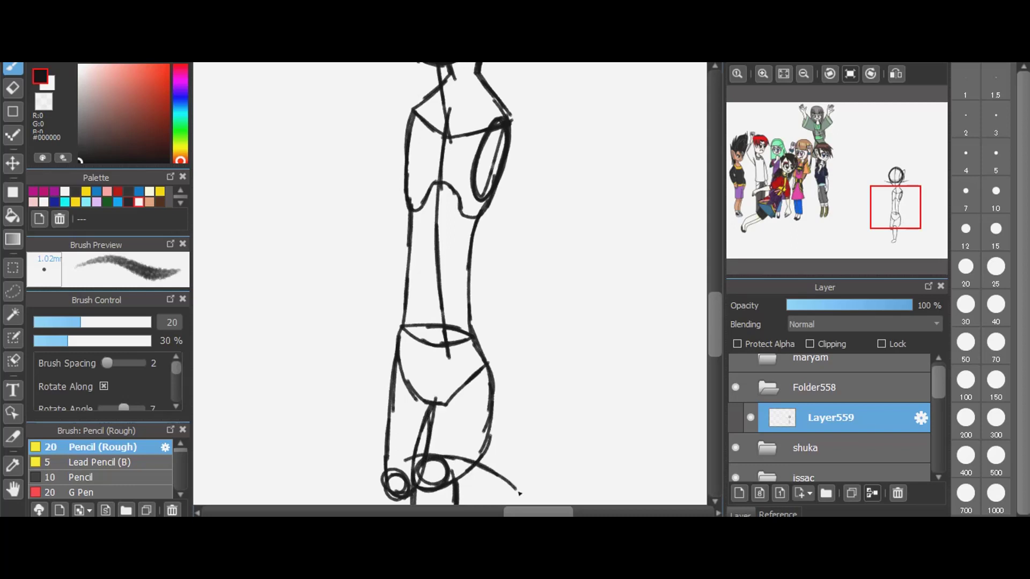
pyautogui.hotkey('ctrl', 'z')
pyautogui.hotkey('ctrl', 'z')
pyautogui.hotkey('ctrl', 'z')
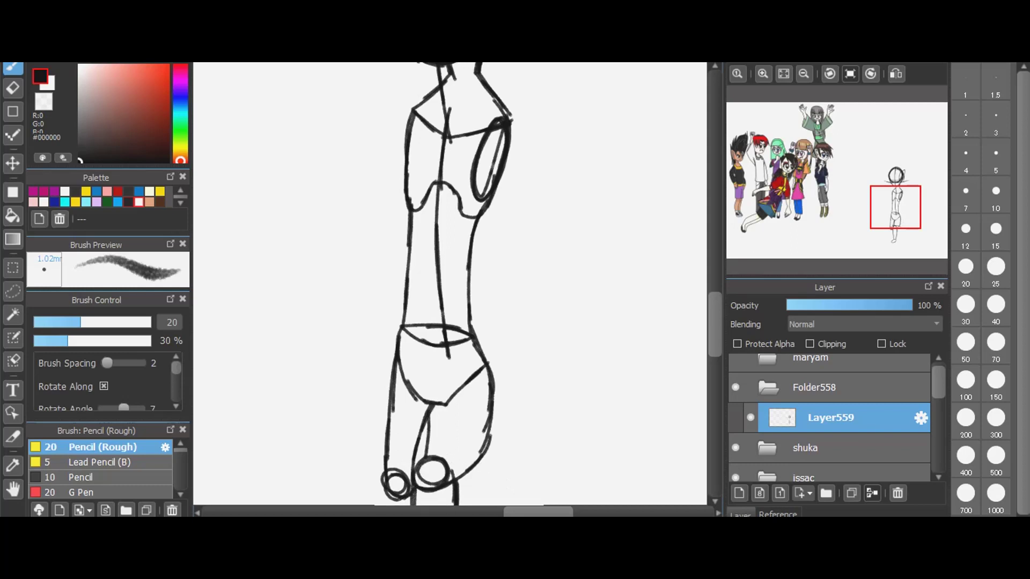
pyautogui.moveTo(410, 493); pyautogui.dragTo(474, 403)
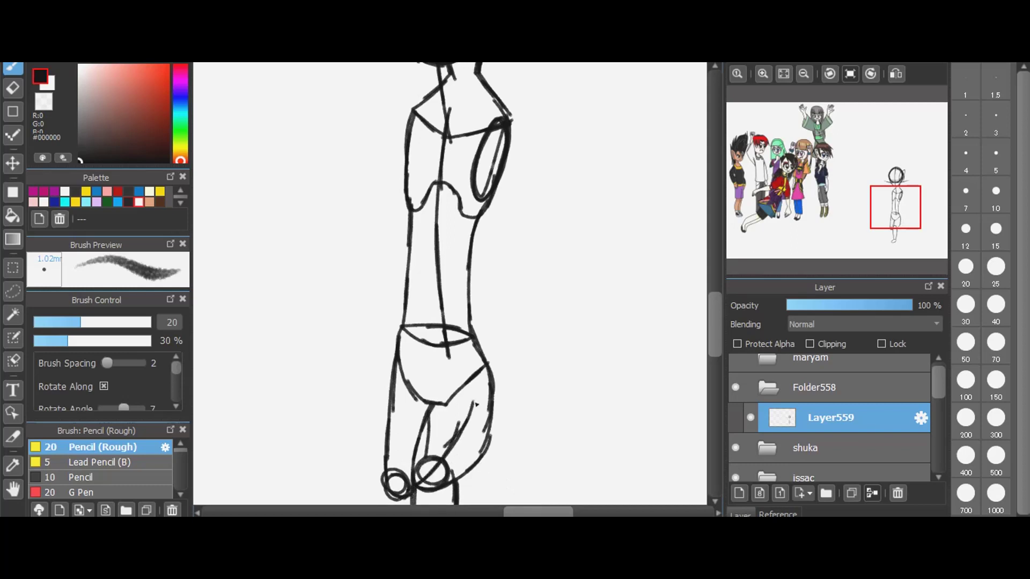
pyautogui.moveTo(408, 453)
pyautogui.mouseDown()
pyautogui.moveTo(483, 388)
pyautogui.moveTo(492, 457)
pyautogui.mouseUp()
pyautogui.moveTo(495, 411)
pyautogui.mouseDown()
pyautogui.moveTo(477, 454)
pyautogui.moveTo(475, 403)
pyautogui.mouseUp()
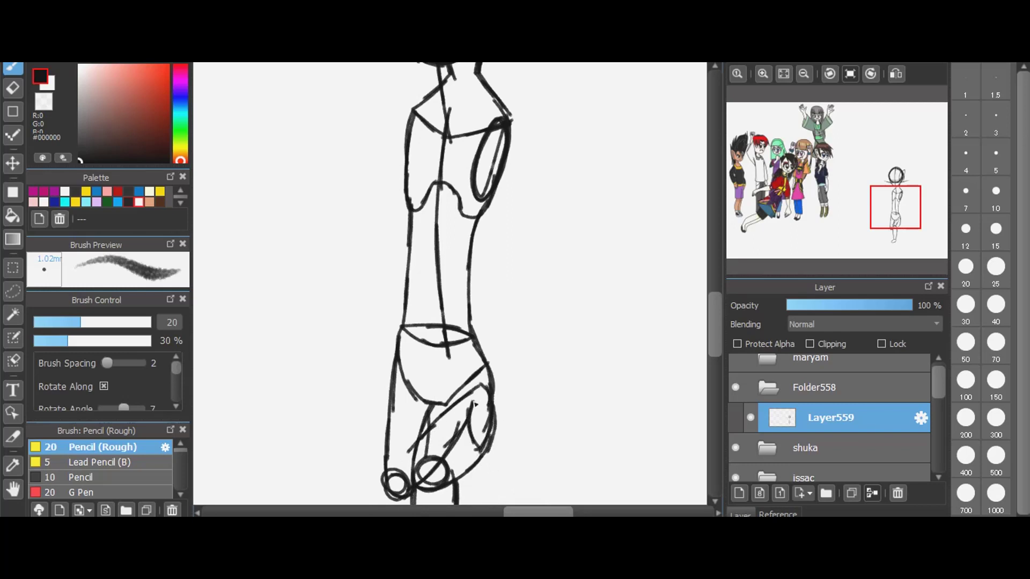
pyautogui.hotkey('ctrl', 'z')
pyautogui.hotkey('ctrl', 'z')
pyautogui.hotkey('ctrl', 'z')
pyautogui.hotkey('ctrl', 'z')
pyautogui.hotkey('ctrl', 'z')
pyautogui.hotkey('ctrl', 'z')
pyautogui.hotkey('ctrl', 'z')
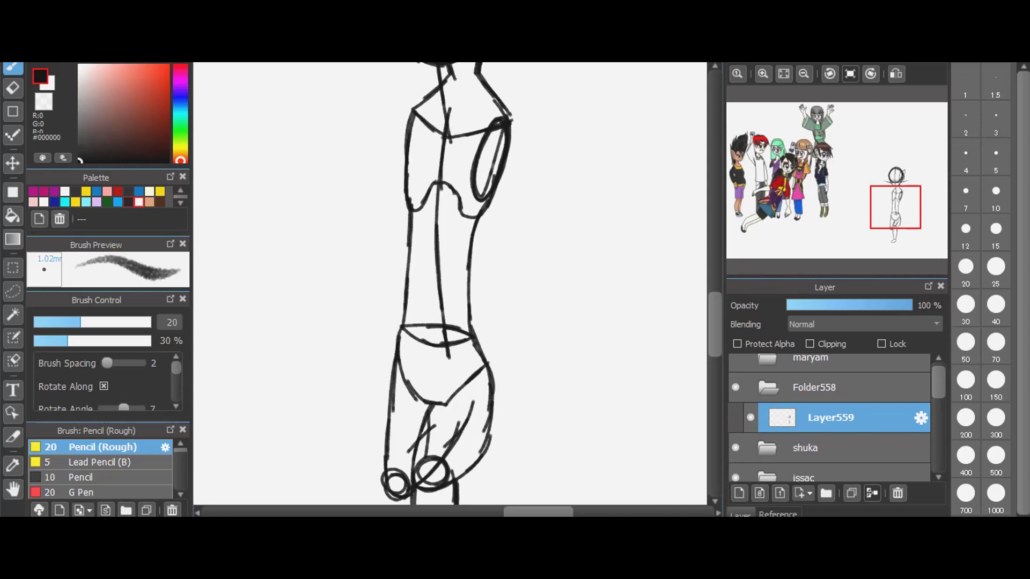
pyautogui.hotkey('ctrl', 'z')
pyautogui.hotkey('ctrl', 'z')
pyautogui.hotkey('ctrl', 'z')
pyautogui.hotkey('ctrl', 'z')
pyautogui.hotkey('ctrl', 'z')
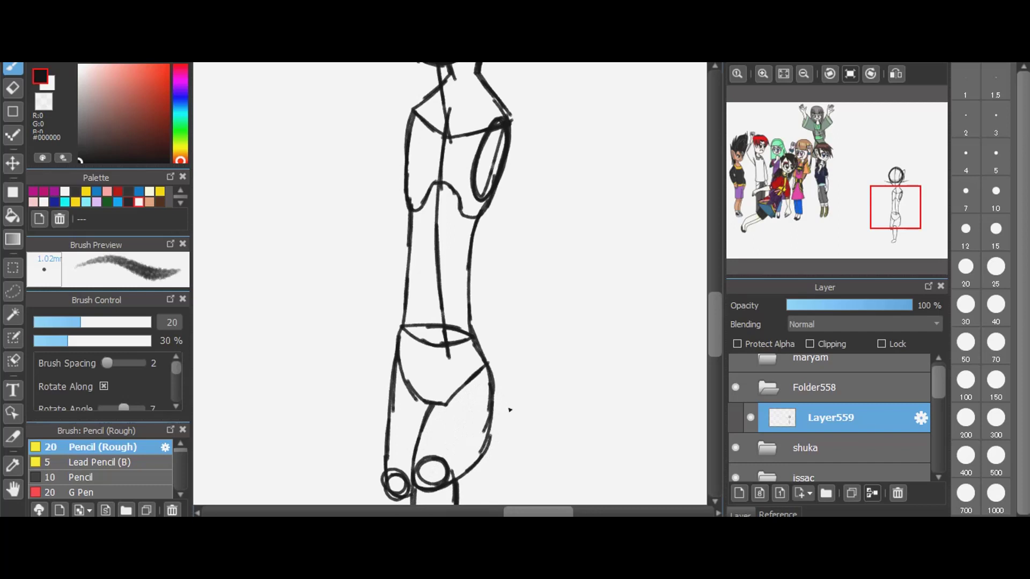
# - Draw a rounded shape behind the first thigh and place an elbow circle beside the waist and a wrist circle over the thigh
pyautogui.moveTo(495, 389)
pyautogui.mouseDown()
pyautogui.moveTo(512, 427)
pyautogui.moveTo(504, 404)
pyautogui.moveTo(492, 452)
pyautogui.moveTo(506, 439)
pyautogui.moveTo(486, 450)
pyautogui.mouseUp()
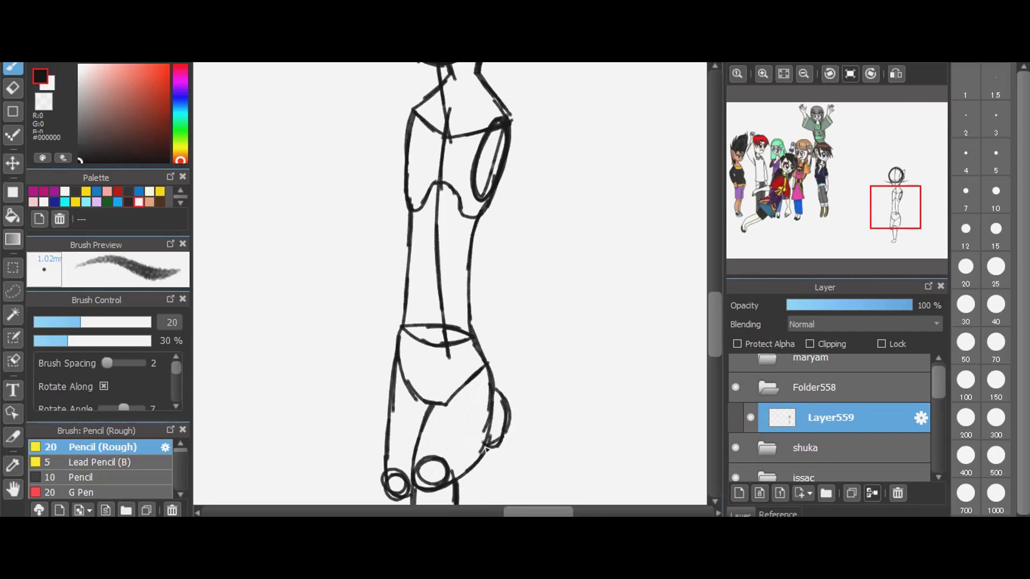
pyautogui.moveTo(514, 242)
pyautogui.mouseDown()
pyautogui.moveTo(535, 261)
pyautogui.moveTo(508, 252)
pyautogui.moveTo(523, 271)
pyautogui.moveTo(512, 265)
pyautogui.mouseUp()
pyautogui.moveTo(450, 421); pyautogui.dragTo(463, 436)
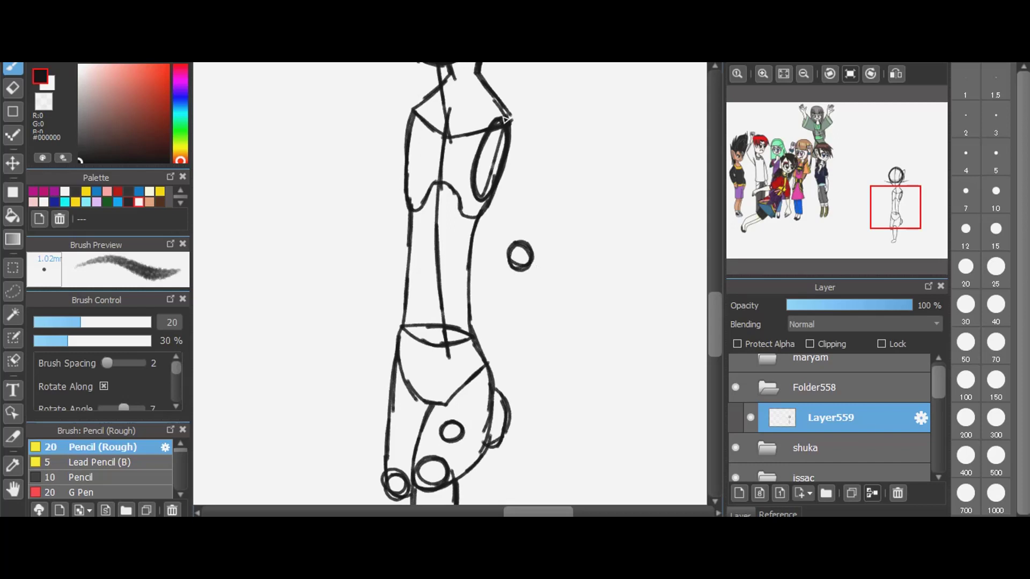
# - Outline the upper arm from the shoulder to the elbow circle and the forearm from there down to the wrist circle
pyautogui.moveTo(507, 120); pyautogui.dragTo(526, 256)
pyautogui.moveTo(478, 179)
pyautogui.mouseDown()
pyautogui.moveTo(491, 236)
pyautogui.moveTo(513, 266)
pyautogui.moveTo(509, 242)
pyautogui.moveTo(462, 341)
pyautogui.moveTo(449, 413)
pyautogui.mouseUp()
pyautogui.moveTo(532, 242); pyautogui.dragTo(525, 300)
pyautogui.moveTo(530, 265); pyautogui.dragTo(494, 356)
pyautogui.moveTo(501, 341)
pyautogui.mouseDown()
pyautogui.moveTo(476, 390)
pyautogui.moveTo(487, 374)
pyautogui.mouseUp()
pyautogui.moveTo(452, 404); pyautogui.dragTo(434, 472)
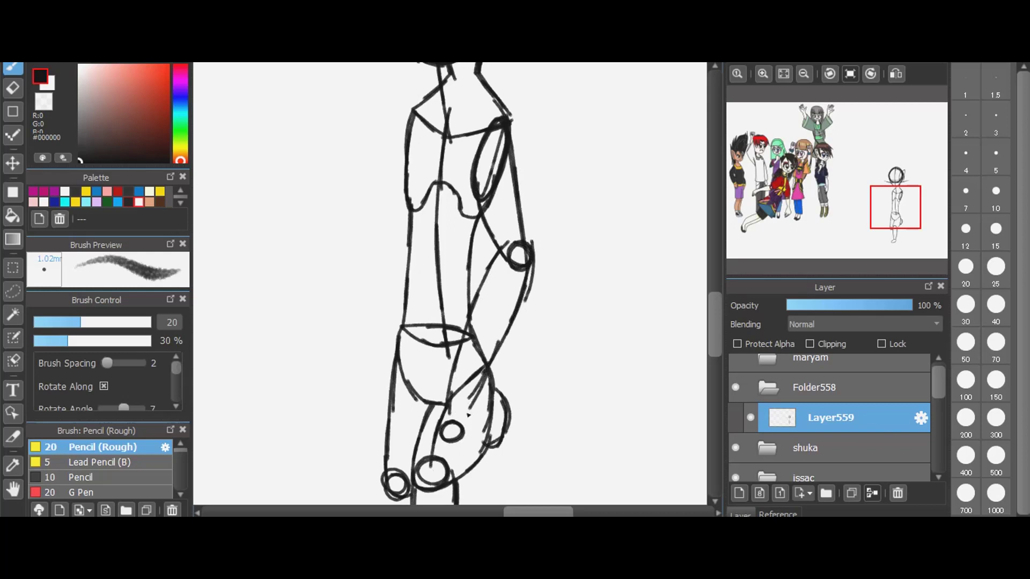
# - Sketch the hand outline around the wrist circle, in front of the first thigh
pyautogui.moveTo(481, 406); pyautogui.dragTo(450, 426)
pyautogui.moveTo(438, 461); pyautogui.dragTo(460, 464)
pyautogui.moveTo(475, 405)
pyautogui.mouseDown()
pyautogui.moveTo(481, 446)
pyautogui.moveTo(459, 465)
pyautogui.mouseUp()
pyautogui.moveTo(466, 440); pyautogui.dragTo(462, 472)
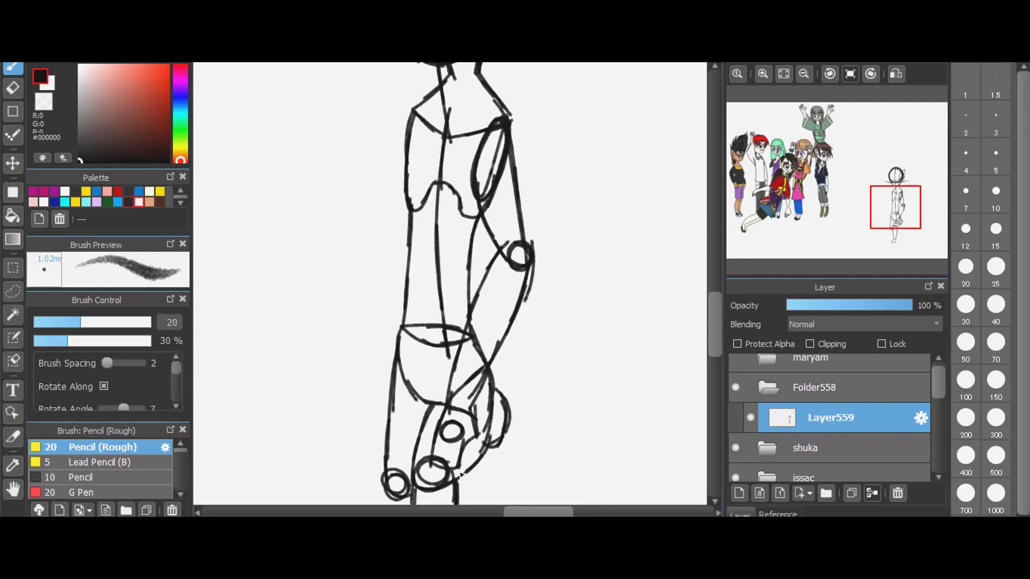
# - Sketch the other arm hanging away from the body, with elbow and wrist circles, a forearm and a boxy hand
pyautogui.moveTo(402, 250)
pyautogui.mouseDown()
pyautogui.moveTo(392, 262)
pyautogui.moveTo(401, 250)
pyautogui.mouseUp()
pyautogui.moveTo(407, 115); pyautogui.dragTo(404, 177)
pyautogui.moveTo(394, 231)
pyautogui.mouseDown()
pyautogui.moveTo(402, 183)
pyautogui.moveTo(393, 258)
pyautogui.moveTo(398, 216)
pyautogui.moveTo(409, 262)
pyautogui.mouseUp()
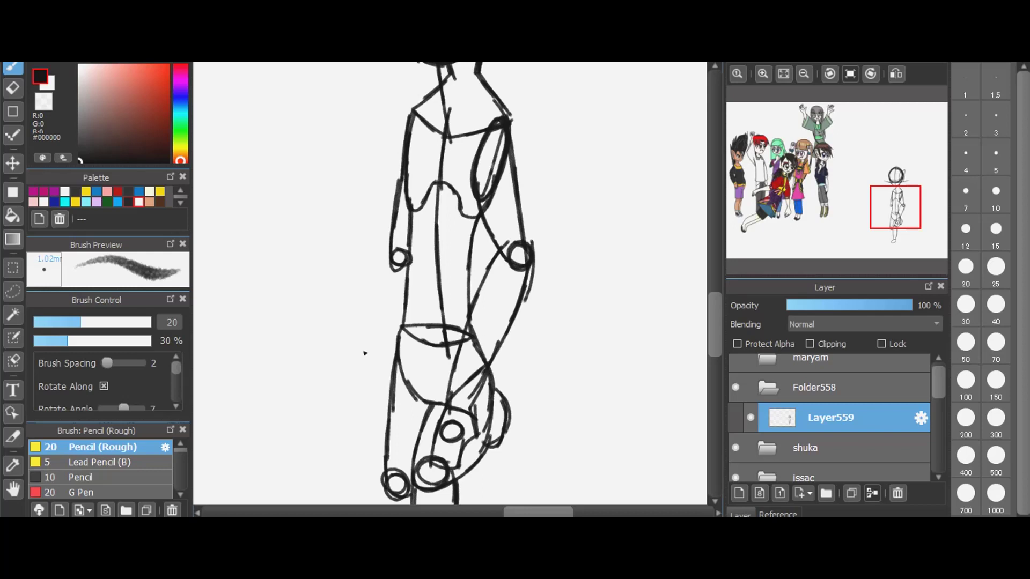
pyautogui.moveTo(365, 353)
pyautogui.mouseDown()
pyautogui.moveTo(349, 361)
pyautogui.moveTo(365, 383)
pyautogui.mouseUp()
pyautogui.moveTo(408, 250)
pyautogui.mouseDown()
pyautogui.moveTo(384, 264)
pyautogui.moveTo(362, 317)
pyautogui.moveTo(359, 369)
pyautogui.mouseUp()
pyautogui.moveTo(409, 296)
pyautogui.mouseDown()
pyautogui.moveTo(370, 376)
pyautogui.moveTo(328, 400)
pyautogui.moveTo(349, 417)
pyautogui.moveTo(376, 381)
pyautogui.mouseUp()
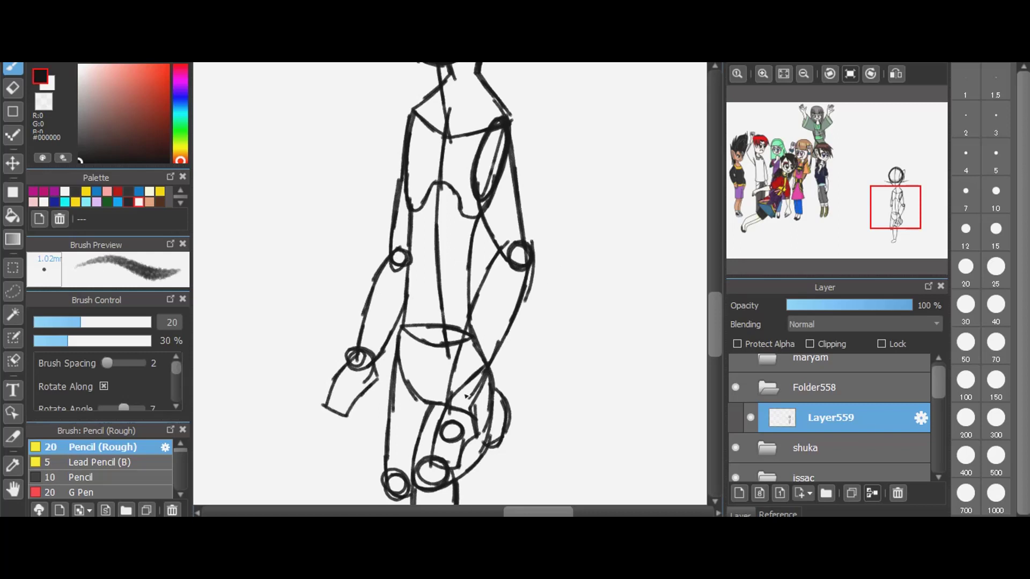
# - Draw the outer hair outline arching over the head circle and falling past the jaw on both sides
pyautogui.scroll(-2, 437, 464)
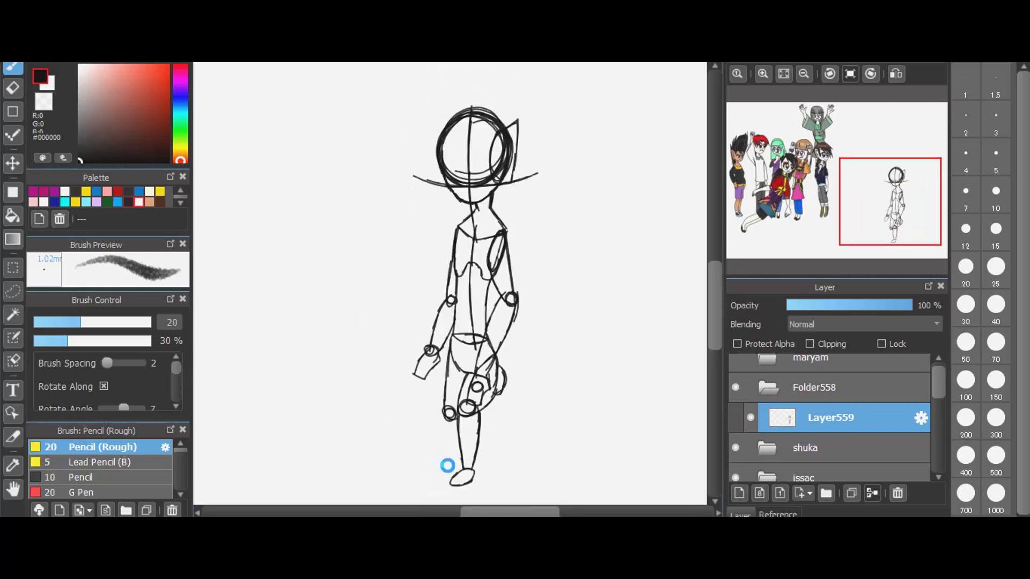
pyautogui.scroll(3, 496, 88)
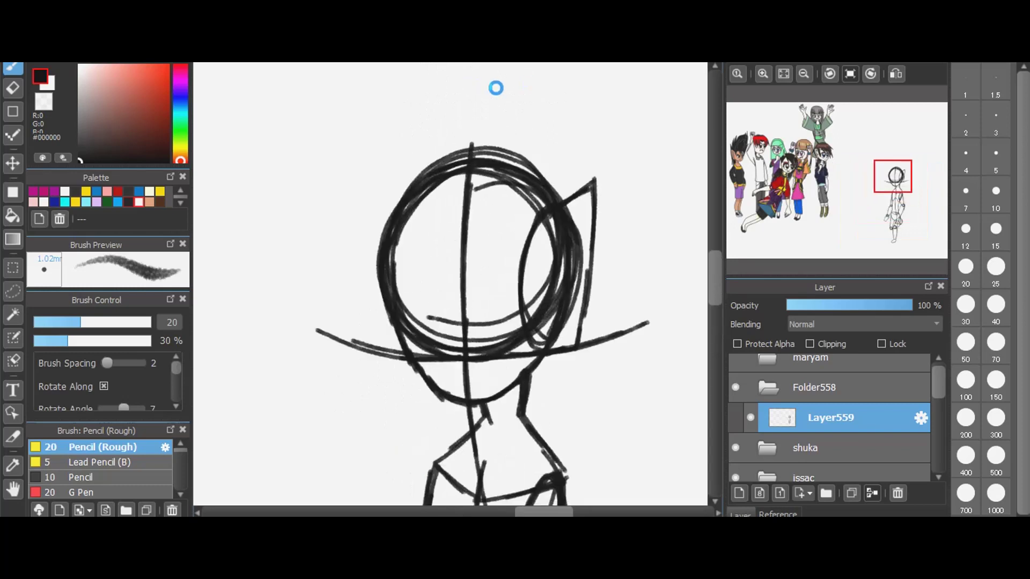
pyautogui.moveTo(391, 391)
pyautogui.mouseDown()
pyautogui.moveTo(363, 287)
pyautogui.moveTo(377, 198)
pyautogui.moveTo(457, 136)
pyautogui.moveTo(530, 134)
pyautogui.moveTo(575, 162)
pyautogui.moveTo(609, 228)
pyautogui.mouseUp()
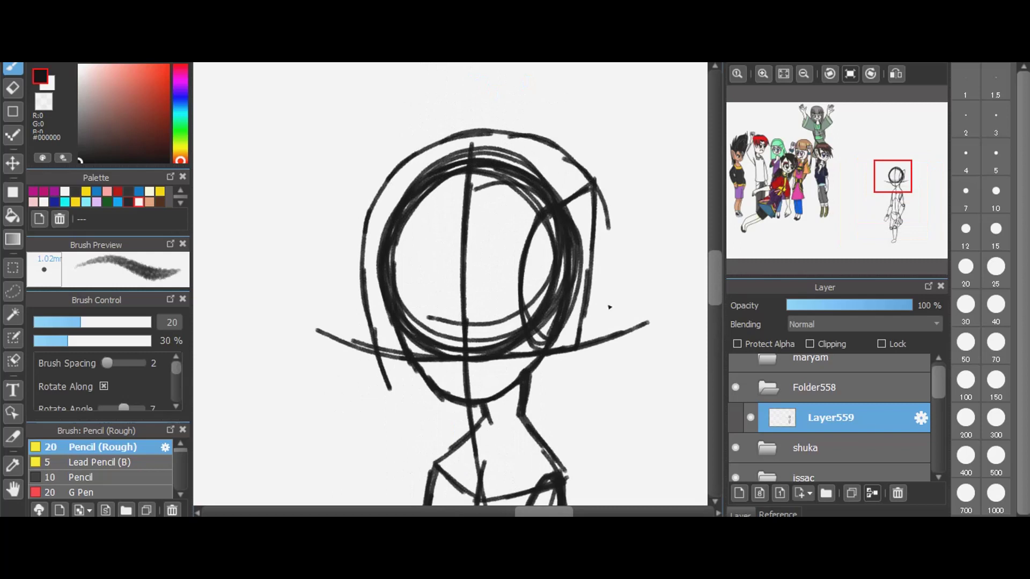
pyautogui.moveTo(594, 187); pyautogui.dragTo(586, 408)
# - Sketch pointed bangs across the forehead and down both sides of the face inside the head circle
pyautogui.moveTo(439, 185); pyautogui.dragTo(456, 275)
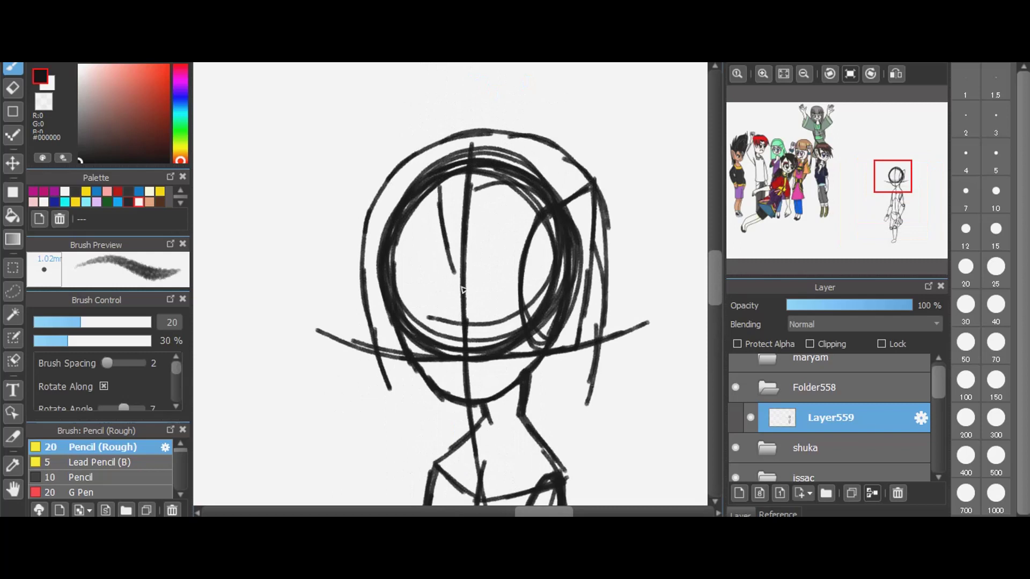
pyautogui.moveTo(445, 240); pyautogui.dragTo(464, 286)
pyautogui.moveTo(484, 188); pyautogui.dragTo(474, 263)
pyautogui.moveTo(486, 208); pyautogui.dragTo(468, 297)
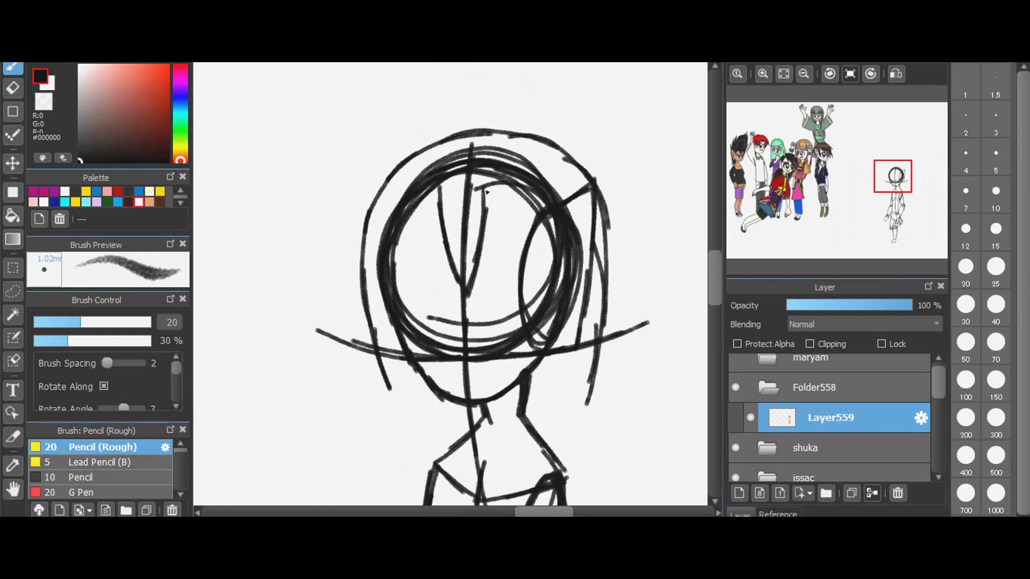
pyautogui.moveTo(487, 194)
pyautogui.mouseDown()
pyautogui.moveTo(499, 308)
pyautogui.moveTo(516, 199)
pyautogui.moveTo(527, 324)
pyautogui.mouseUp()
pyautogui.moveTo(544, 212)
pyautogui.mouseDown()
pyautogui.moveTo(528, 329)
pyautogui.moveTo(544, 325)
pyautogui.moveTo(544, 339)
pyautogui.mouseUp()
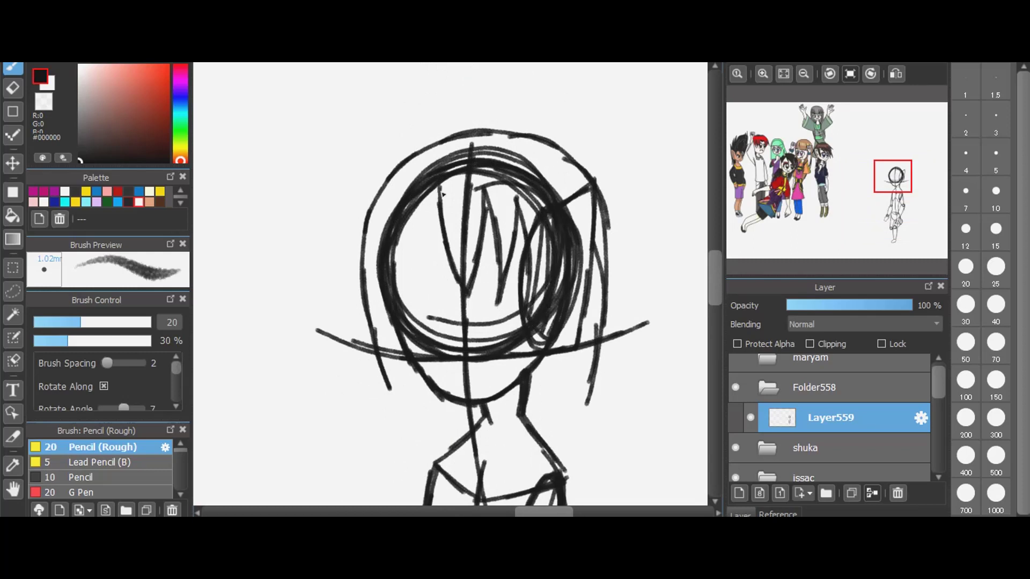
pyautogui.moveTo(442, 194)
pyautogui.mouseDown()
pyautogui.moveTo(429, 258)
pyautogui.moveTo(420, 215)
pyautogui.moveTo(408, 295)
pyautogui.moveTo(422, 331)
pyautogui.mouseUp()
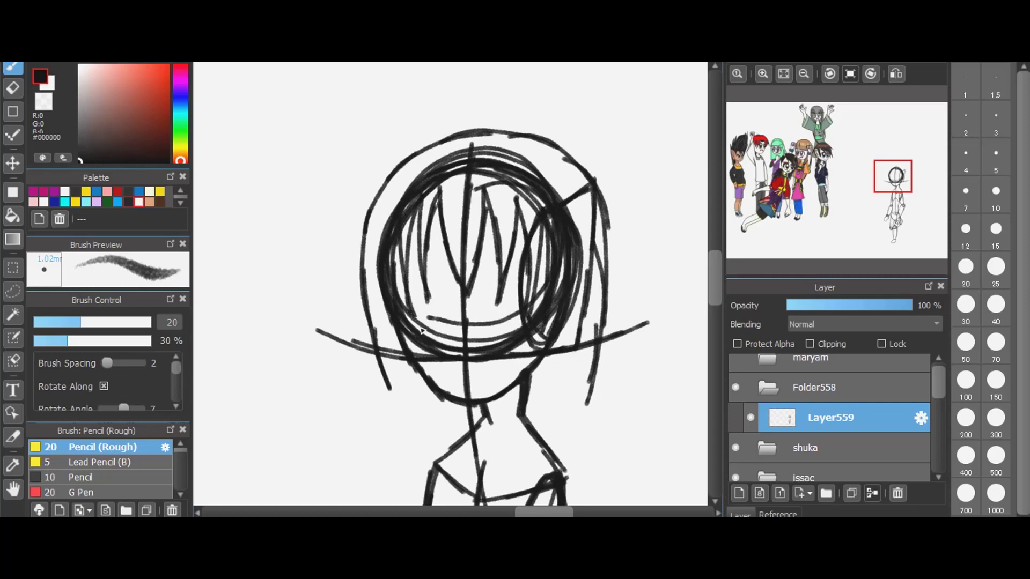
pyautogui.moveTo(393, 241); pyautogui.dragTo(411, 360)
# - Draw a tall, narrow spike on top of the head above the ear side, keeping the brush size at 20
pyautogui.moveTo(529, 152)
pyautogui.mouseDown()
pyautogui.moveTo(554, 169)
pyautogui.moveTo(564, 73)
pyautogui.mouseUp()
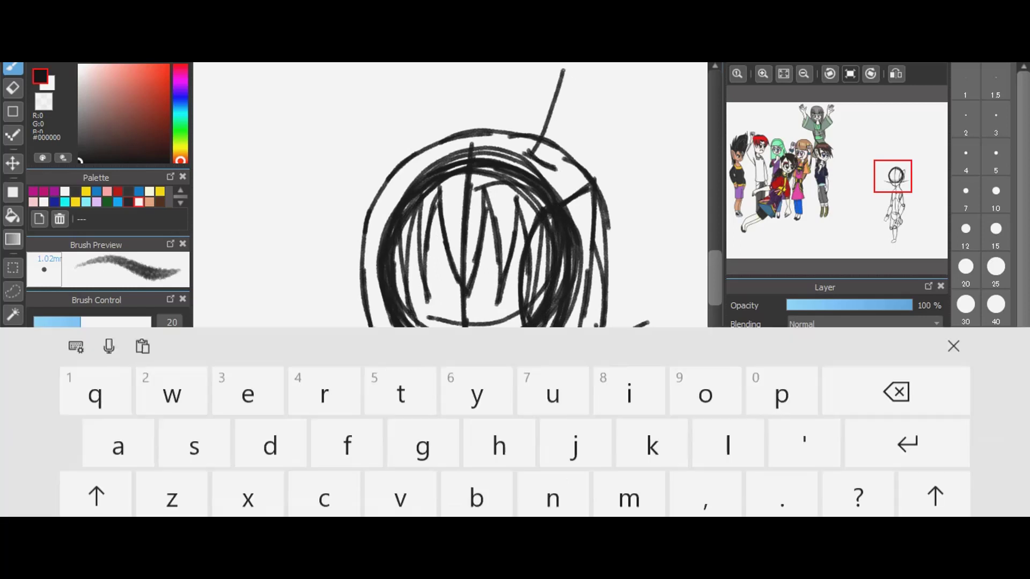
pyautogui.click(954, 345)
pyautogui.click(965, 342)
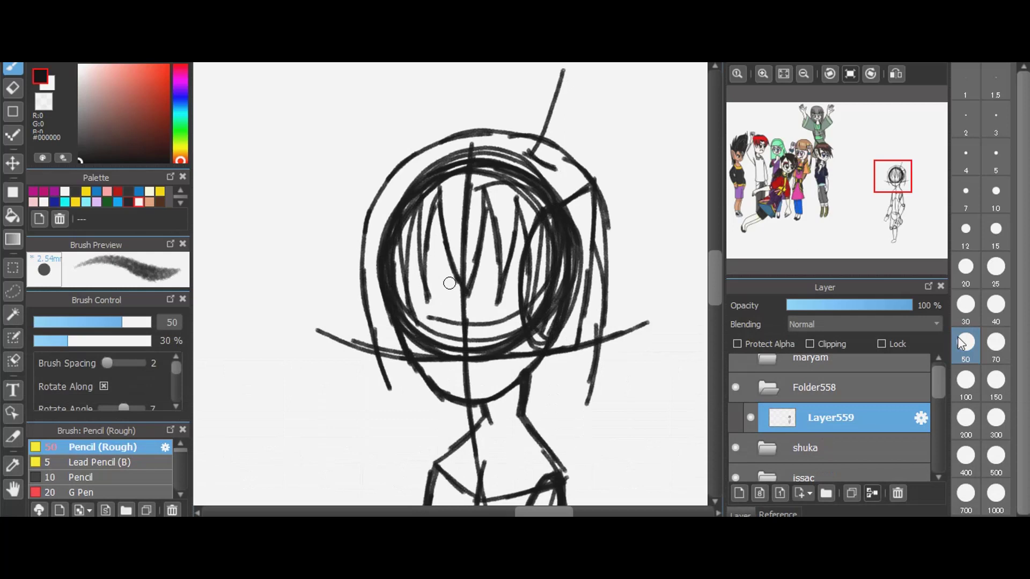
pyautogui.click(967, 267)
pyautogui.moveTo(561, 68); pyautogui.dragTo(555, 162)
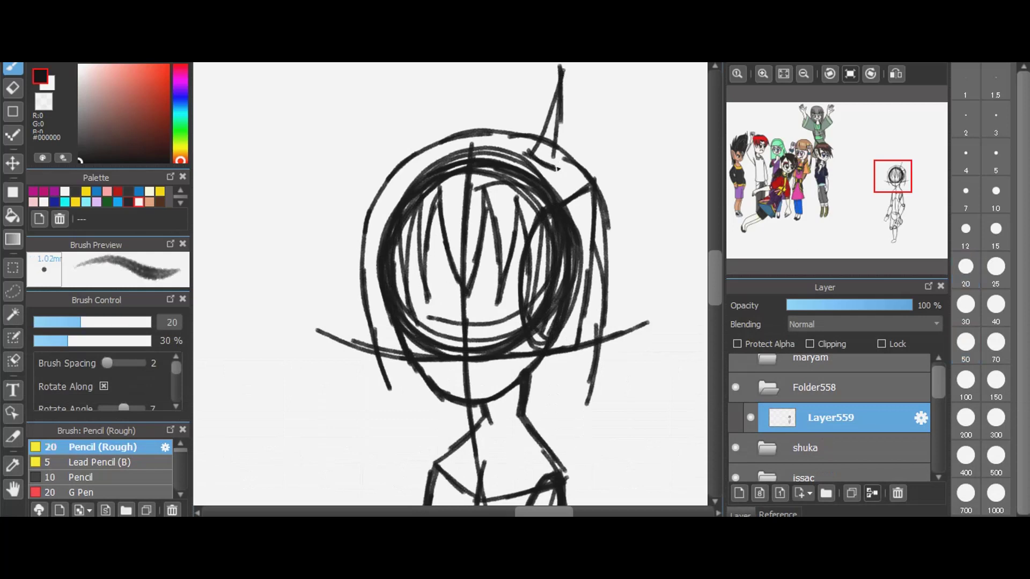
pyautogui.moveTo(563, 90)
pyautogui.mouseDown()
pyautogui.moveTo(554, 163)
pyautogui.moveTo(560, 104)
pyautogui.mouseUp()
# - Add two more upright spikes on the head, at the far side and the centre, and a flicked hair tip above the ear
pyautogui.moveTo(387, 83)
pyautogui.mouseDown()
pyautogui.moveTo(415, 161)
pyautogui.moveTo(382, 132)
pyautogui.moveTo(385, 177)
pyautogui.mouseUp()
pyautogui.moveTo(388, 131)
pyautogui.mouseDown()
pyautogui.moveTo(395, 185)
pyautogui.moveTo(415, 174)
pyautogui.mouseUp()
pyautogui.moveTo(456, 133)
pyautogui.mouseDown()
pyautogui.moveTo(459, 72)
pyautogui.moveTo(486, 146)
pyautogui.mouseUp()
pyautogui.moveTo(466, 94)
pyautogui.mouseDown()
pyautogui.moveTo(460, 62)
pyautogui.moveTo(483, 135)
pyautogui.moveTo(518, 134)
pyautogui.moveTo(633, 178)
pyautogui.mouseUp()
pyautogui.moveTo(561, 155)
pyautogui.mouseDown()
pyautogui.moveTo(617, 173)
pyautogui.moveTo(600, 195)
pyautogui.mouseUp()
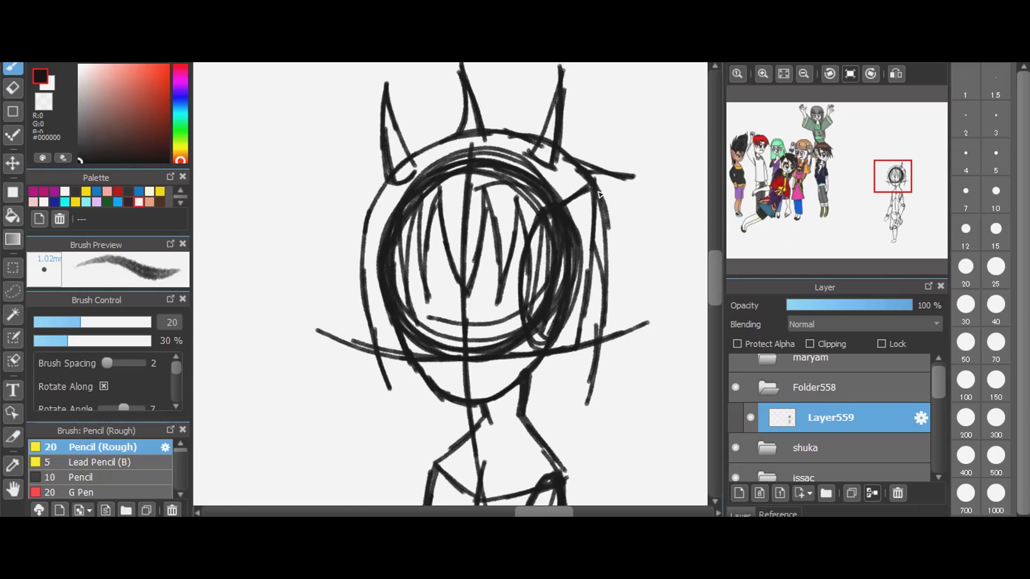
# - Add loose hair strands along both sides of the outer hair outline
pyautogui.moveTo(450, 144)
pyautogui.mouseDown()
pyautogui.moveTo(373, 220)
pyautogui.moveTo(350, 298)
pyautogui.mouseUp()
pyautogui.moveTo(380, 231)
pyautogui.mouseDown()
pyautogui.moveTo(368, 285)
pyautogui.moveTo(382, 308)
pyautogui.mouseUp()
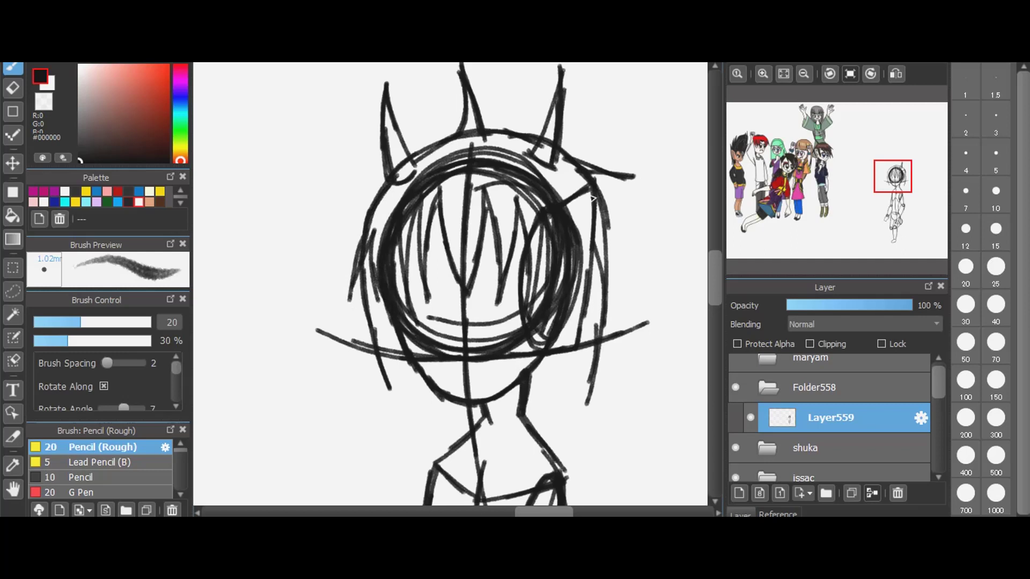
pyautogui.moveTo(590, 181); pyautogui.dragTo(600, 210)
# - Sketch long tapering hair strands falling behind the neck onto the shoulder
pyautogui.moveTo(570, 349)
pyautogui.mouseDown()
pyautogui.moveTo(599, 455)
pyautogui.moveTo(579, 423)
pyautogui.moveTo(590, 440)
pyautogui.mouseUp()
pyautogui.moveTo(541, 360)
pyautogui.mouseDown()
pyautogui.moveTo(585, 463)
pyautogui.moveTo(576, 457)
pyautogui.mouseUp()
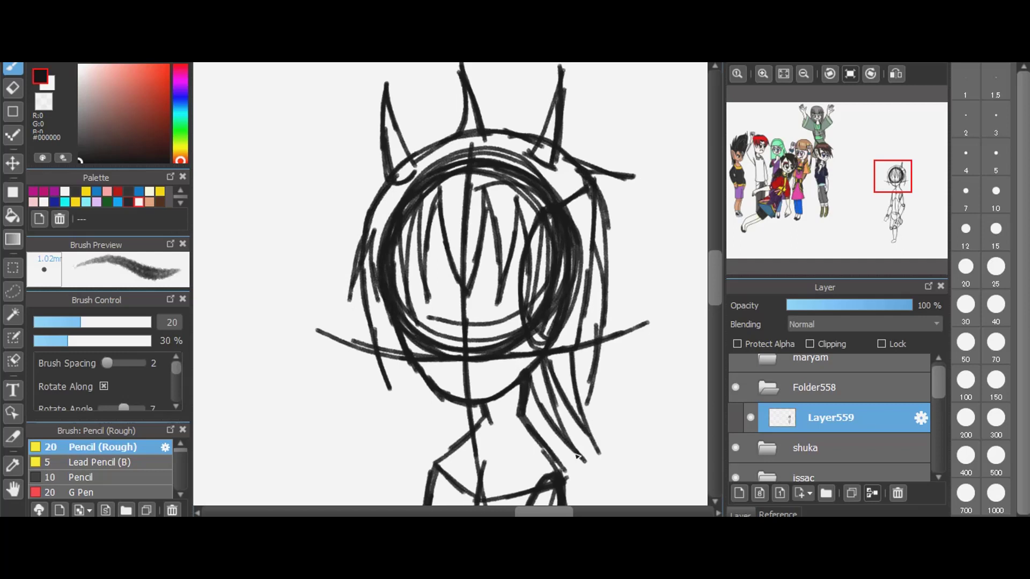
pyautogui.moveTo(534, 384); pyautogui.dragTo(581, 460)
pyautogui.moveTo(526, 410); pyautogui.dragTo(577, 472)
pyautogui.moveTo(526, 406); pyautogui.dragTo(554, 459)
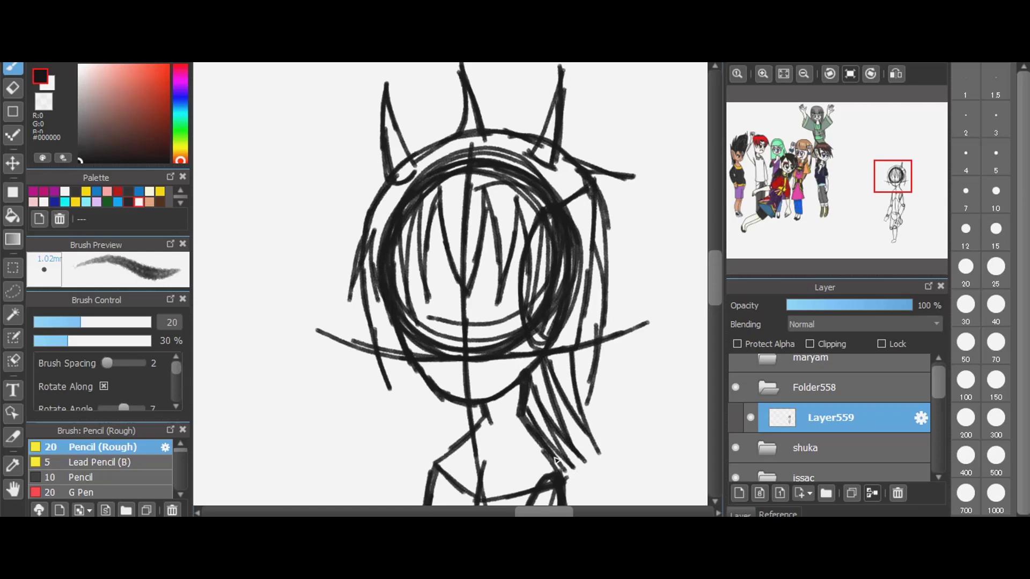
# - Draw a V-shaped collar at the neck with curved neckline bands below it across the upper chest
pyautogui.scroll(-5, 716, 321)
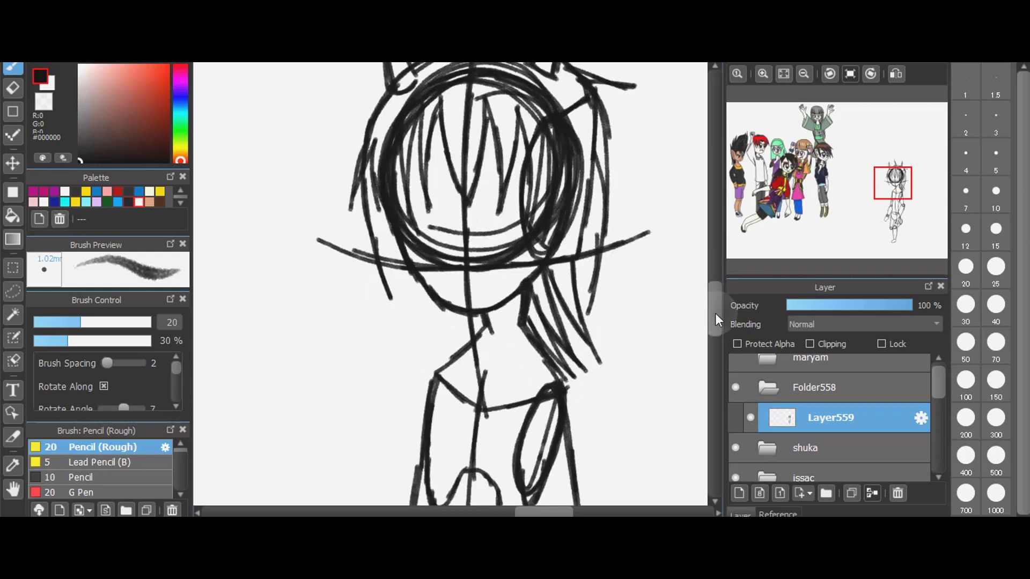
pyautogui.moveTo(529, 123)
pyautogui.mouseDown()
pyautogui.moveTo(552, 151)
pyautogui.moveTo(539, 141)
pyautogui.moveTo(536, 163)
pyautogui.moveTo(494, 204)
pyautogui.mouseUp()
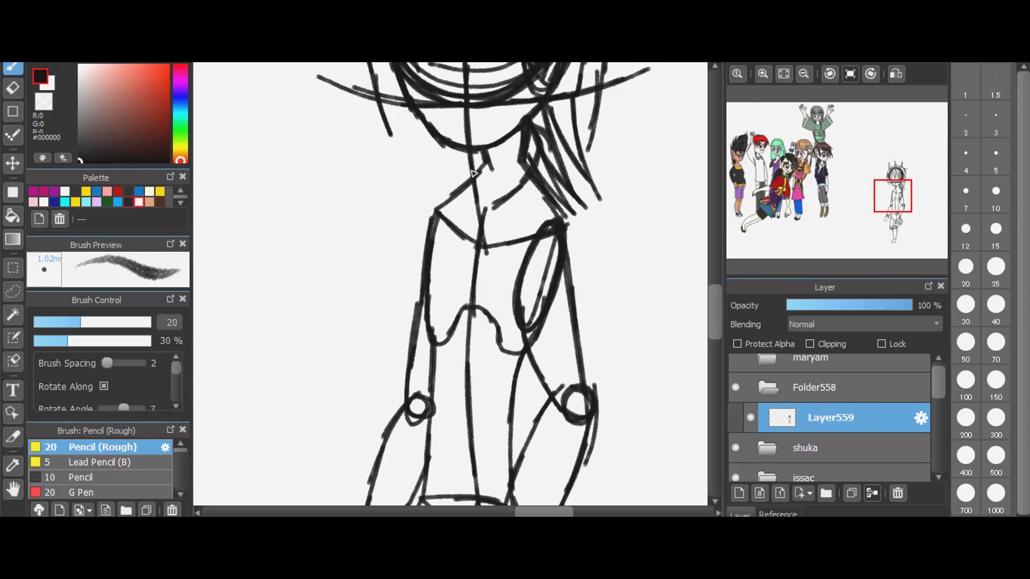
pyautogui.moveTo(482, 152)
pyautogui.mouseDown()
pyautogui.moveTo(481, 192)
pyautogui.moveTo(494, 207)
pyautogui.mouseUp()
pyautogui.moveTo(476, 160)
pyautogui.mouseDown()
pyautogui.moveTo(448, 204)
pyautogui.moveTo(476, 158)
pyautogui.moveTo(448, 206)
pyautogui.moveTo(454, 227)
pyautogui.moveTo(453, 212)
pyautogui.moveTo(482, 243)
pyautogui.moveTo(541, 205)
pyautogui.mouseUp()
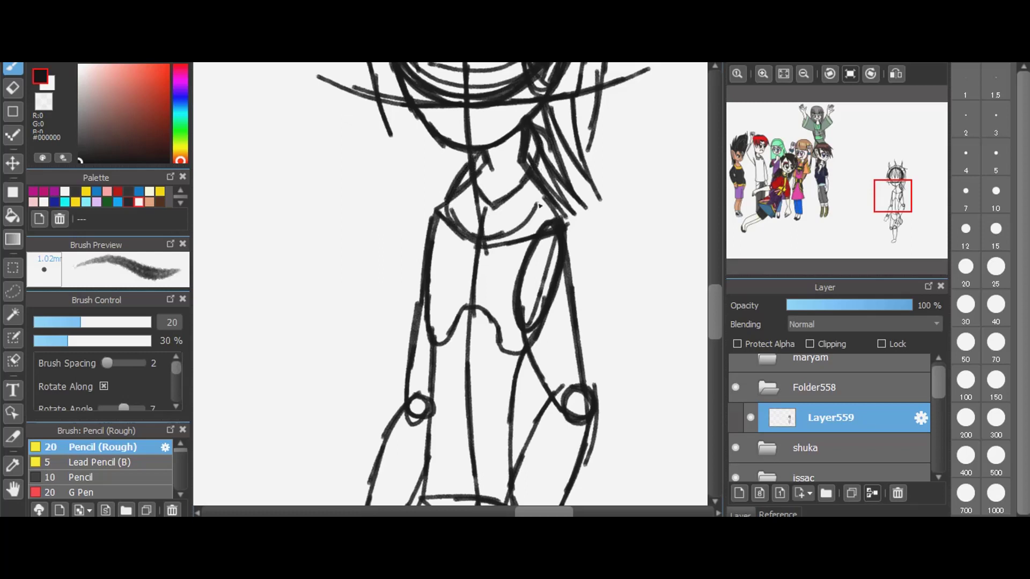
pyautogui.moveTo(536, 127)
pyautogui.mouseDown()
pyautogui.moveTo(557, 162)
pyautogui.moveTo(557, 188)
pyautogui.moveTo(543, 200)
pyautogui.moveTo(553, 169)
pyautogui.moveTo(547, 200)
pyautogui.mouseUp()
pyautogui.moveTo(460, 179)
pyautogui.mouseDown()
pyautogui.moveTo(478, 217)
pyautogui.moveTo(506, 217)
pyautogui.moveTo(529, 196)
pyautogui.mouseUp()
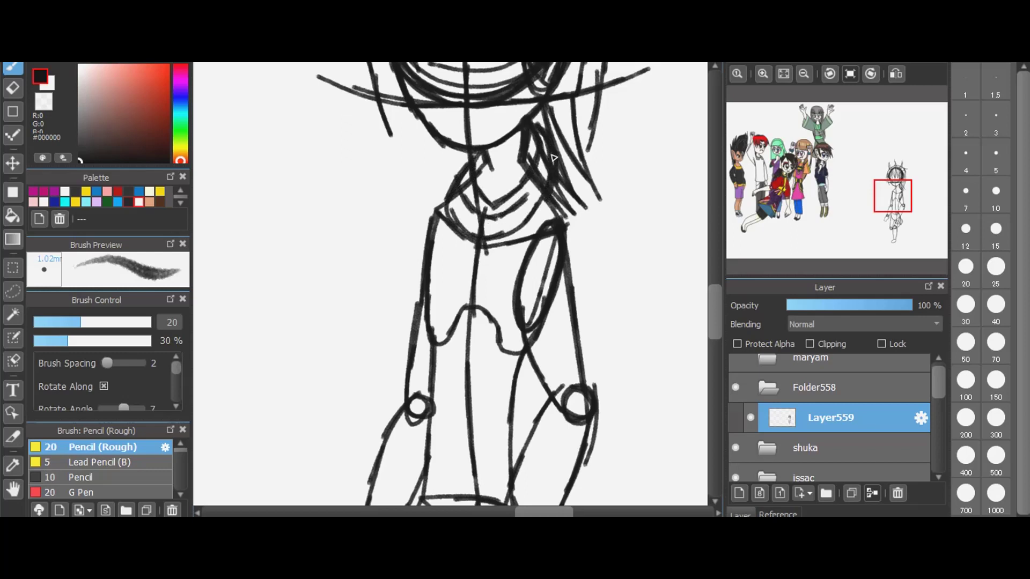
pyautogui.moveTo(558, 155); pyautogui.dragTo(527, 197)
# - Sketch a loose sleeve over the bent arm, from the shoulder to a curved hem near the elbow circle
pyautogui.moveTo(453, 174)
pyautogui.mouseDown()
pyautogui.moveTo(479, 242)
pyautogui.moveTo(514, 229)
pyautogui.moveTo(545, 207)
pyautogui.moveTo(548, 150)
pyautogui.moveTo(559, 218)
pyautogui.moveTo(558, 207)
pyautogui.moveTo(599, 264)
pyautogui.moveTo(583, 300)
pyautogui.mouseUp()
pyautogui.moveTo(593, 263)
pyautogui.mouseDown()
pyautogui.moveTo(599, 329)
pyautogui.moveTo(577, 378)
pyautogui.moveTo(531, 382)
pyautogui.moveTo(518, 360)
pyautogui.moveTo(511, 282)
pyautogui.mouseUp()
pyautogui.moveTo(509, 320); pyautogui.dragTo(527, 221)
pyautogui.moveTo(536, 383)
pyautogui.mouseDown()
pyautogui.moveTo(548, 405)
pyautogui.moveTo(598, 393)
pyautogui.moveTo(594, 361)
pyautogui.moveTo(597, 393)
pyautogui.mouseUp()
pyautogui.moveTo(716, 298); pyautogui.dragTo(720, 326)
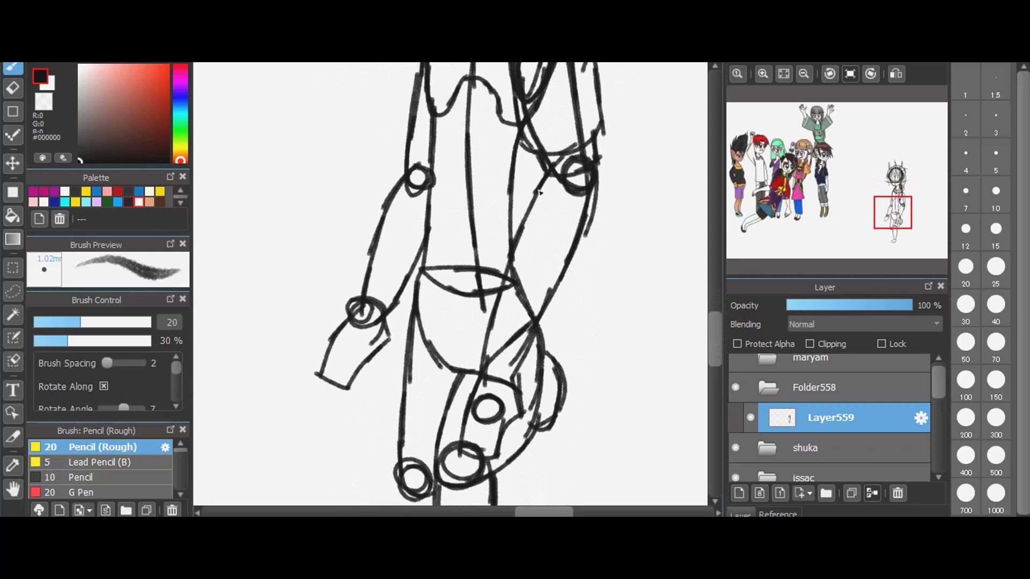
# - Draw a curved cuff line across the bent forearm just below the elbow and add a short stroke near its wrist
pyautogui.moveTo(540, 192)
pyautogui.mouseDown()
pyautogui.moveTo(577, 205)
pyautogui.moveTo(595, 242)
pyautogui.mouseUp()
pyautogui.moveTo(484, 374)
pyautogui.mouseDown()
pyautogui.moveTo(517, 379)
pyautogui.moveTo(529, 342)
pyautogui.mouseUp()
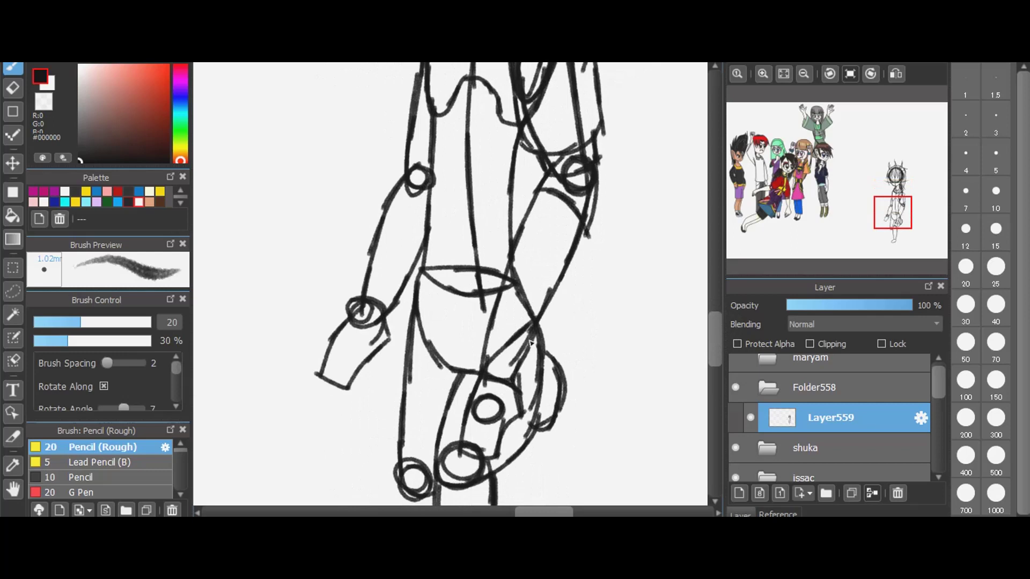
# - Sketch a necktie under the collar with a narrow knot and a widening tail that ends in a point above the waist
pyautogui.moveTo(722, 337); pyautogui.dragTo(719, 312)
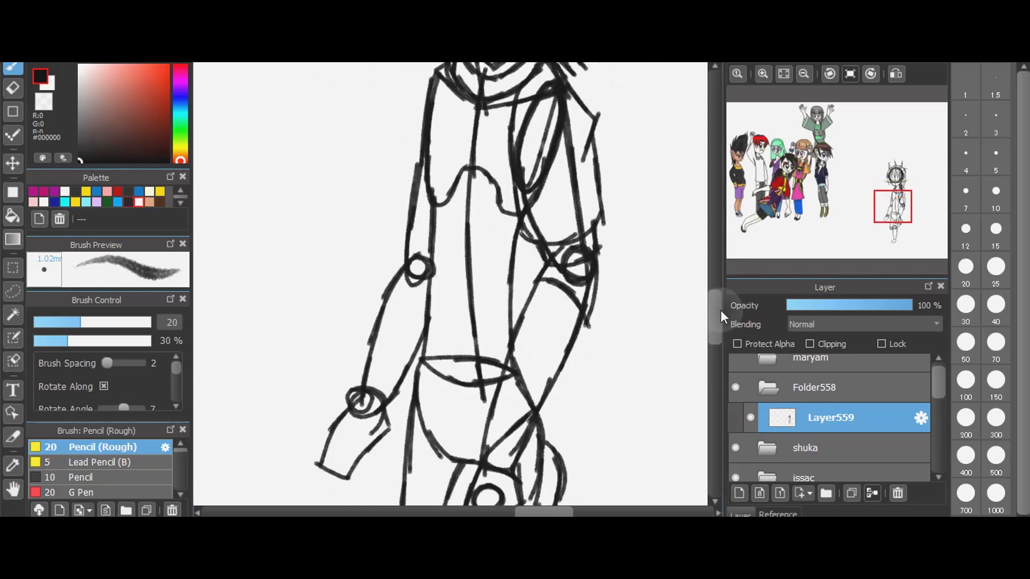
pyautogui.moveTo(468, 180); pyautogui.dragTo(459, 236)
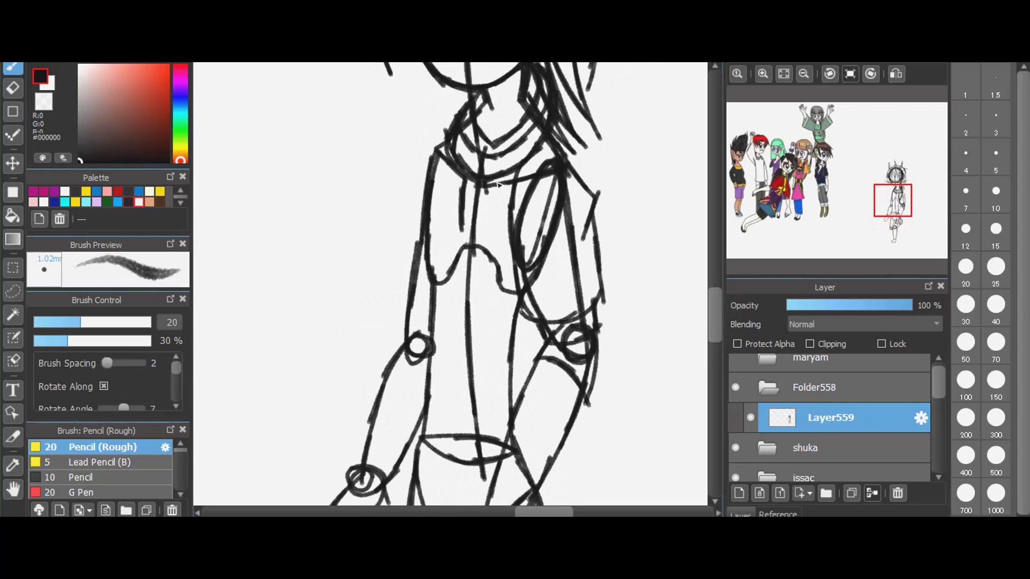
pyautogui.moveTo(500, 180)
pyautogui.mouseDown()
pyautogui.moveTo(491, 239)
pyautogui.moveTo(462, 236)
pyautogui.mouseUp()
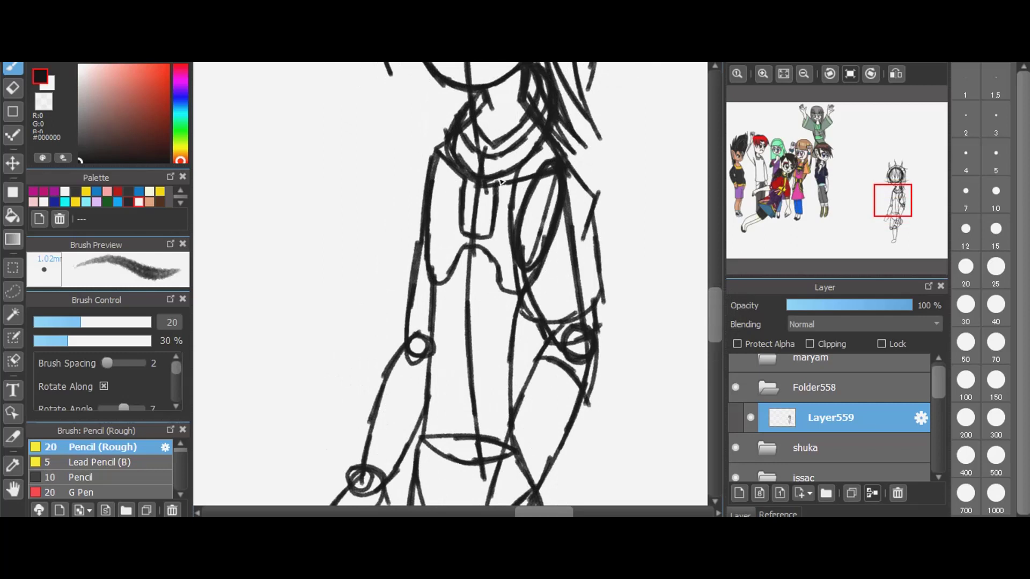
pyautogui.moveTo(500, 181)
pyautogui.mouseDown()
pyautogui.moveTo(495, 227)
pyautogui.moveTo(443, 317)
pyautogui.moveTo(433, 360)
pyautogui.mouseUp()
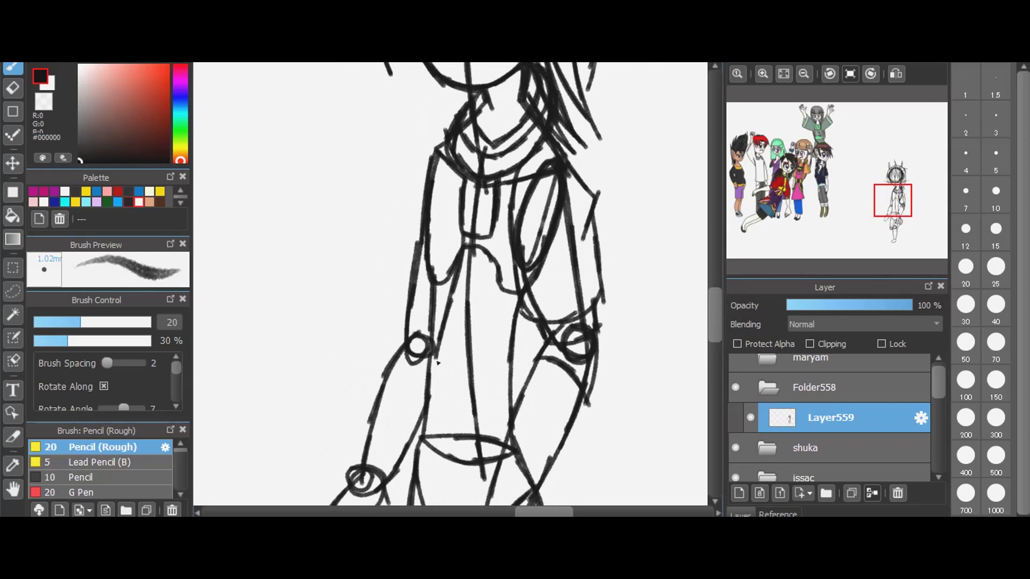
pyautogui.moveTo(486, 235); pyautogui.dragTo(493, 315)
pyautogui.moveTo(498, 311); pyautogui.dragTo(470, 405)
pyautogui.moveTo(439, 345); pyautogui.dragTo(467, 404)
# - Sketch the jacket's front and side edges down to a hem at the waist, with a loose sleeve over the straight upper arm
pyautogui.moveTo(536, 316); pyautogui.dragTo(543, 358)
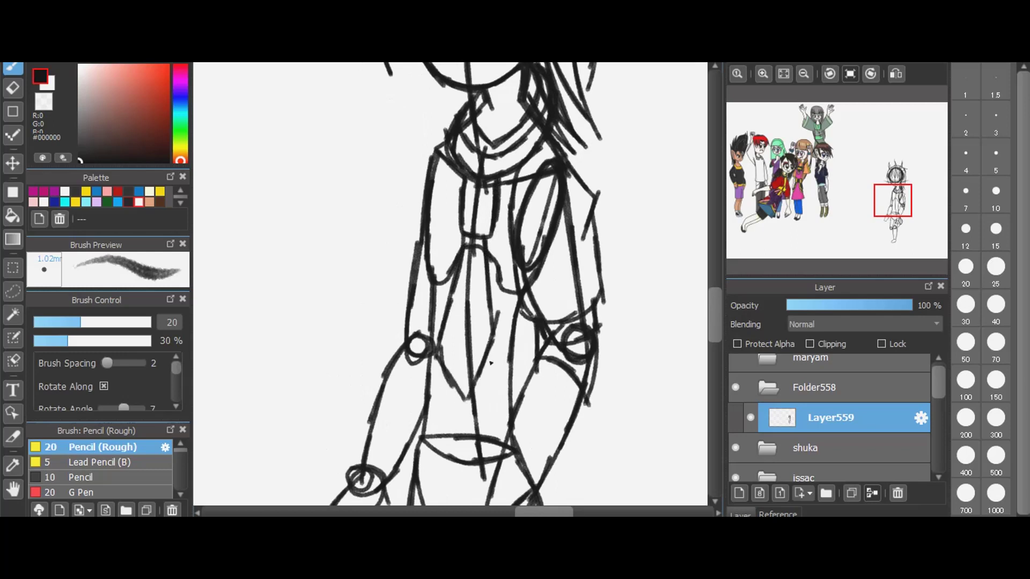
pyautogui.moveTo(490, 256); pyautogui.dragTo(485, 464)
pyautogui.moveTo(536, 316); pyautogui.dragTo(541, 392)
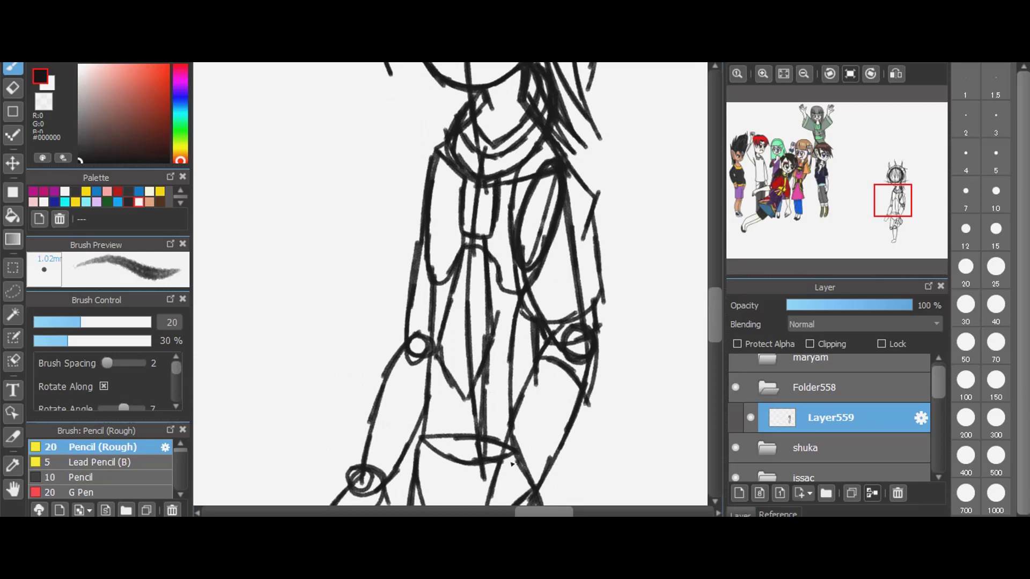
pyautogui.moveTo(432, 182); pyautogui.dragTo(421, 341)
pyautogui.moveTo(424, 275)
pyautogui.mouseDown()
pyautogui.moveTo(406, 455)
pyautogui.moveTo(446, 466)
pyautogui.moveTo(446, 352)
pyautogui.mouseUp()
pyautogui.moveTo(428, 172)
pyautogui.mouseDown()
pyautogui.moveTo(402, 229)
pyautogui.moveTo(388, 325)
pyautogui.moveTo(421, 335)
pyautogui.moveTo(393, 345)
pyautogui.moveTo(435, 349)
pyautogui.moveTo(399, 353)
pyautogui.mouseUp()
# - Add short detail strokes at the straight arm's elbow and wrist, and darken the jacket hem across the waist
pyautogui.scroll(-4, 719, 322)
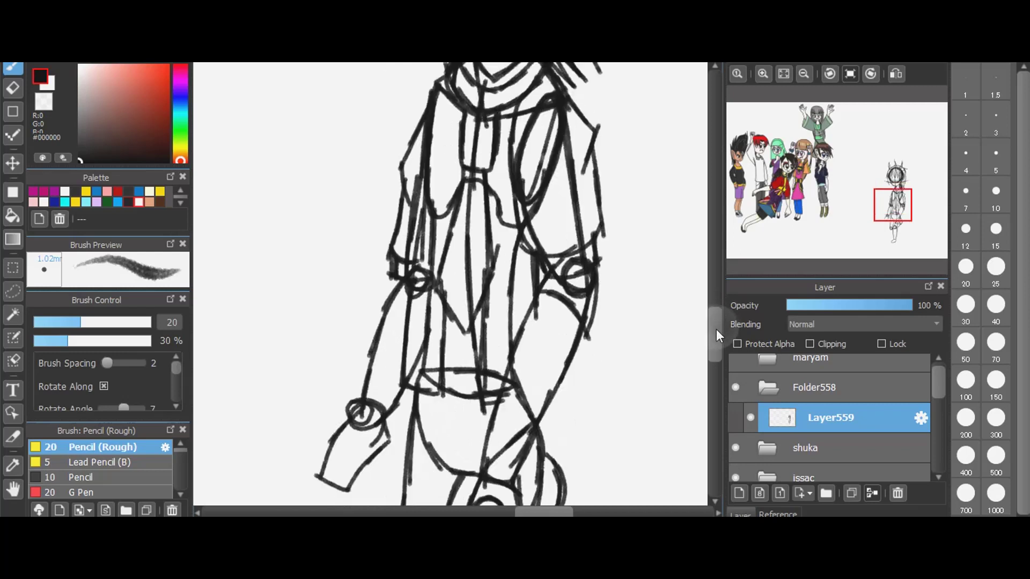
pyautogui.scroll(-1, 716, 332)
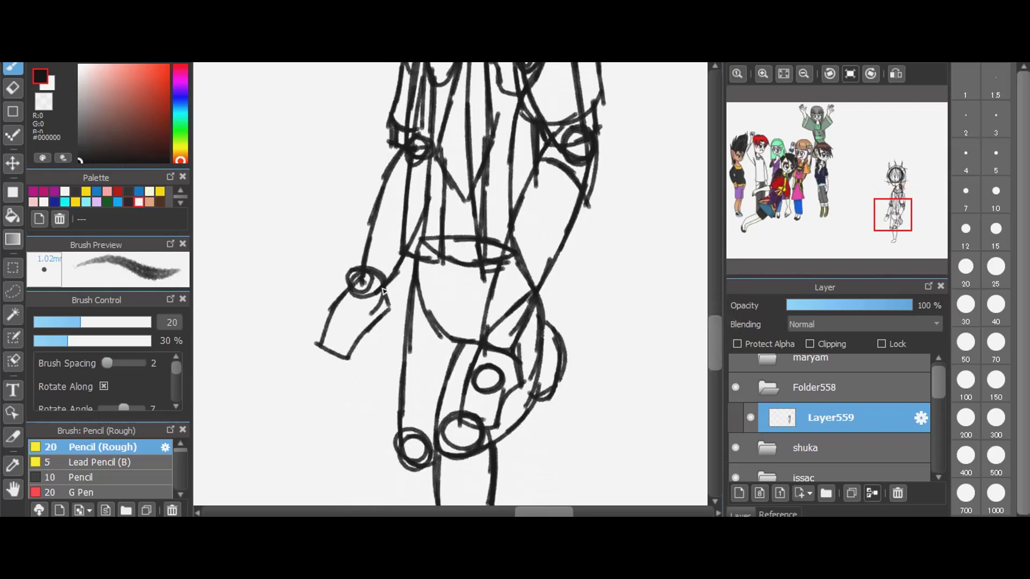
pyautogui.moveTo(383, 291); pyautogui.dragTo(386, 292)
pyautogui.moveTo(399, 161); pyautogui.dragTo(416, 166)
pyautogui.moveTo(716, 334); pyautogui.dragTo(717, 348)
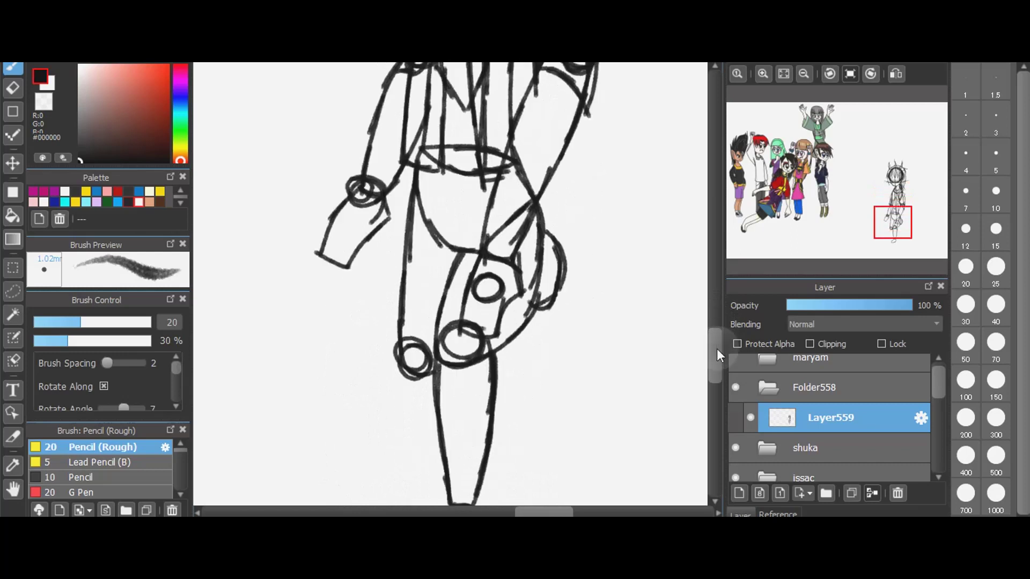
pyautogui.moveTo(437, 153); pyautogui.dragTo(488, 151)
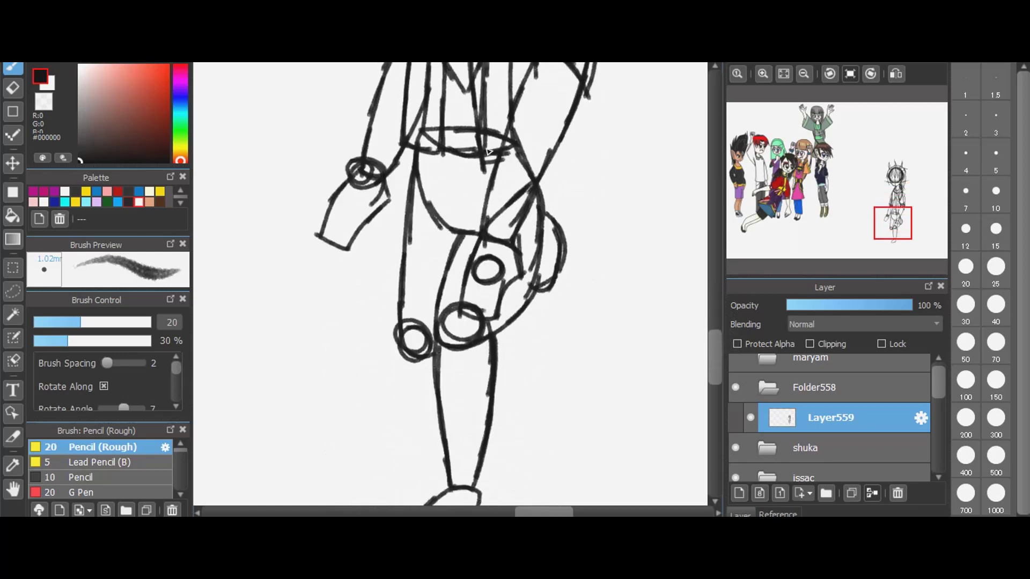
# - Sketch trousers with a curved line below the waist, outlines along the thighs and standing leg, and a hem above the foot
pyautogui.moveTo(413, 151)
pyautogui.mouseDown()
pyautogui.moveTo(409, 185)
pyautogui.moveTo(497, 186)
pyautogui.moveTo(442, 277)
pyautogui.mouseUp()
pyautogui.moveTo(460, 214); pyautogui.dragTo(432, 390)
pyautogui.moveTo(435, 353); pyautogui.dragTo(438, 445)
pyautogui.moveTo(431, 402); pyautogui.dragTo(432, 457)
pyautogui.moveTo(503, 317); pyautogui.dragTo(508, 395)
pyautogui.moveTo(504, 359)
pyautogui.mouseDown()
pyautogui.moveTo(516, 477)
pyautogui.moveTo(437, 486)
pyautogui.mouseUp()
pyautogui.moveTo(413, 185); pyautogui.dragTo(405, 312)
pyautogui.moveTo(406, 241)
pyautogui.mouseDown()
pyautogui.moveTo(407, 357)
pyautogui.moveTo(438, 353)
pyautogui.mouseUp()
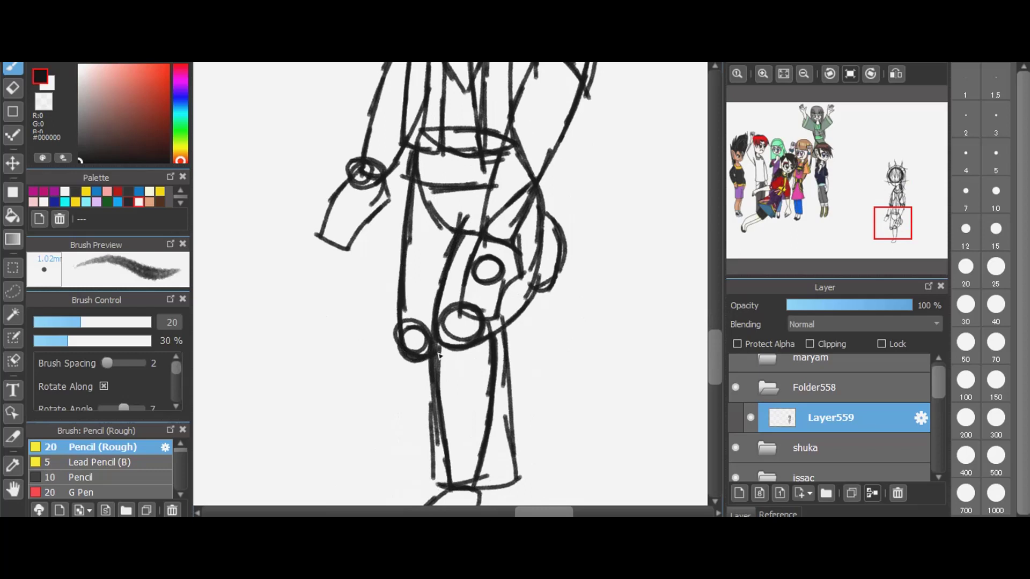
pyautogui.moveTo(462, 212); pyautogui.dragTo(450, 252)
pyautogui.moveTo(432, 406)
pyautogui.mouseDown()
pyautogui.moveTo(437, 473)
pyautogui.moveTo(515, 473)
pyautogui.mouseUp()
# - Show the purple-hooded character's folder, move the new sketch clear of her hand, and return to the brush
pyautogui.moveTo(722, 342); pyautogui.dragTo(712, 271)
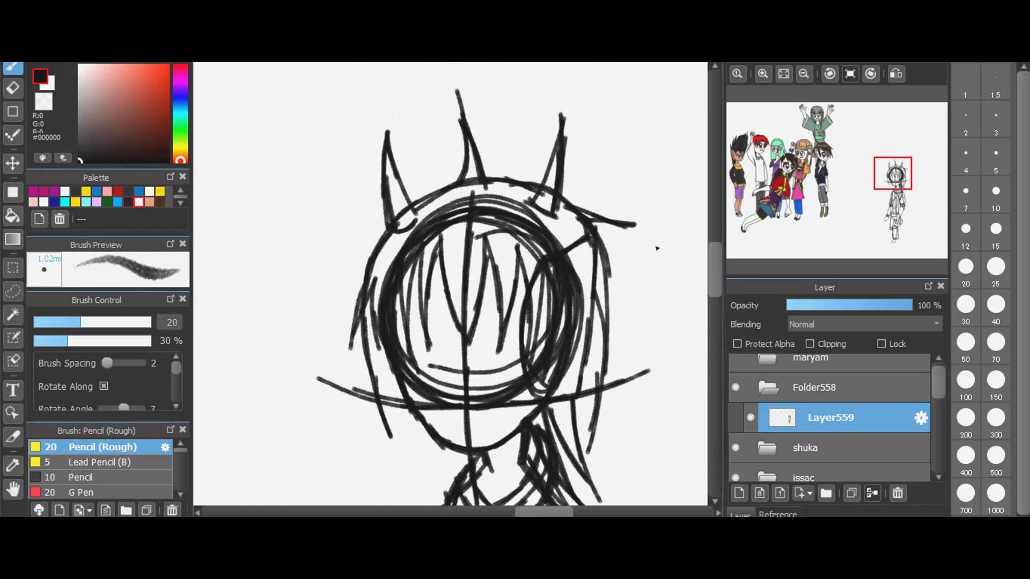
pyautogui.scroll(-1, 512, 94)
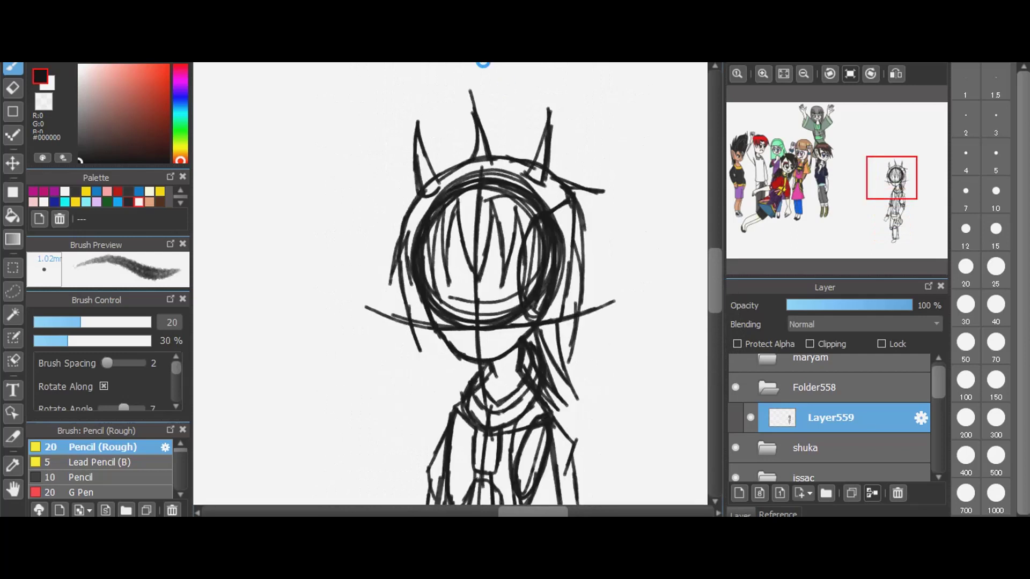
pyautogui.scroll(-1, 512, 94)
pyautogui.scroll(-1, 503, 126)
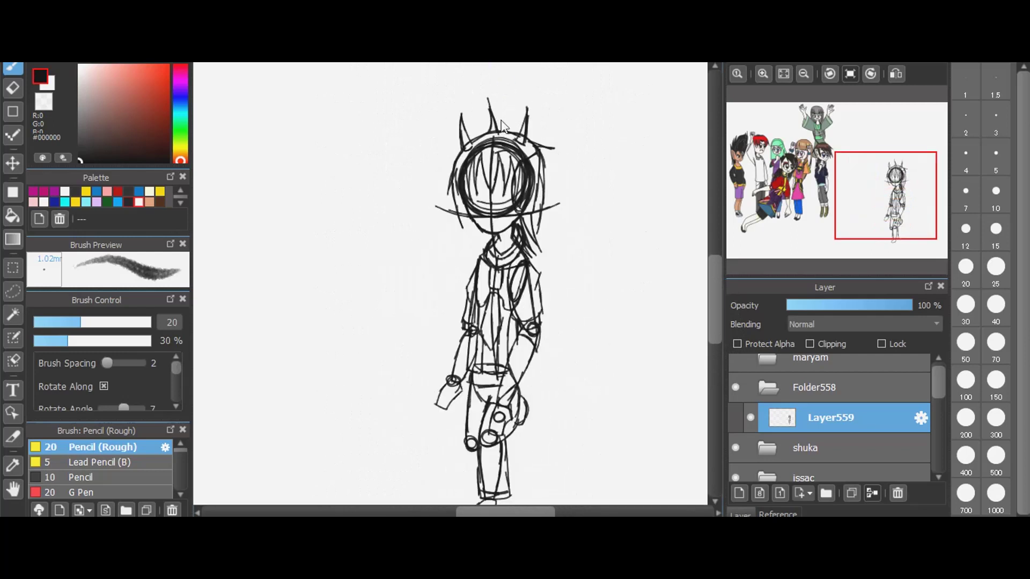
pyautogui.scroll(-1, 502, 126)
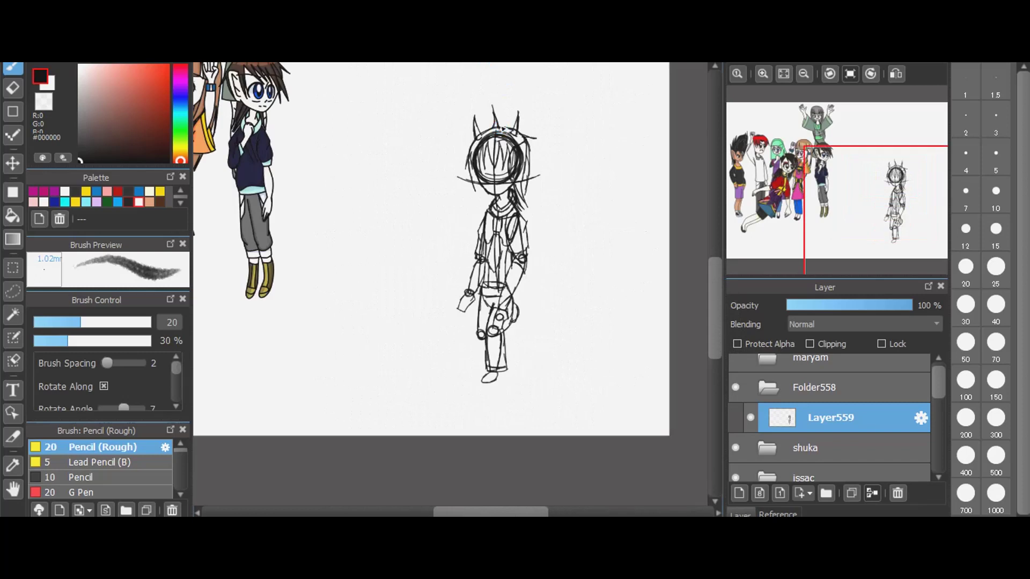
pyautogui.scroll(1, 502, 141)
pyautogui.click(735, 358)
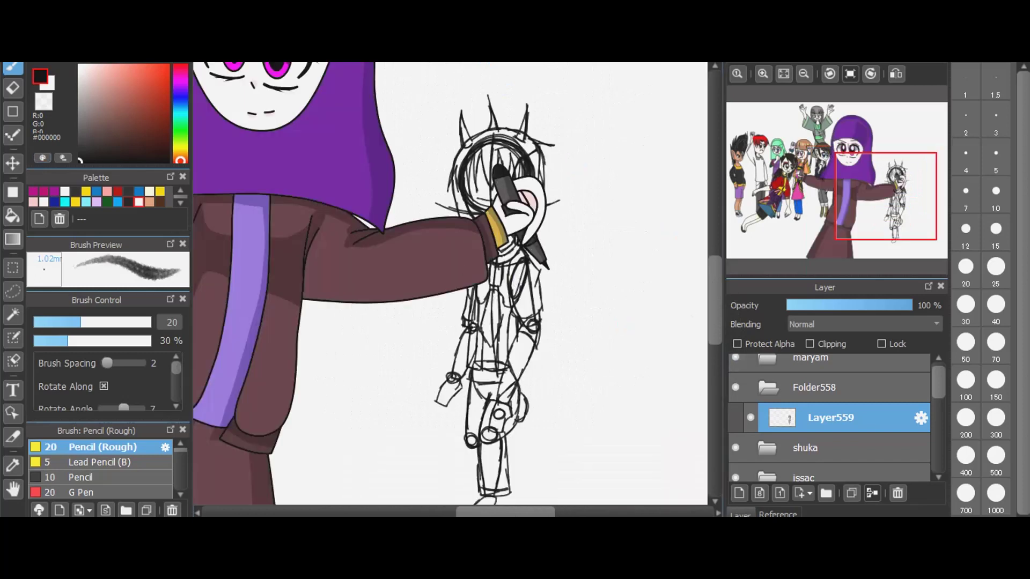
pyautogui.click(14, 164)
pyautogui.moveTo(482, 346)
pyautogui.mouseDown()
pyautogui.moveTo(568, 343)
pyautogui.moveTo(575, 332)
pyautogui.moveTo(592, 344)
pyautogui.mouseUp()
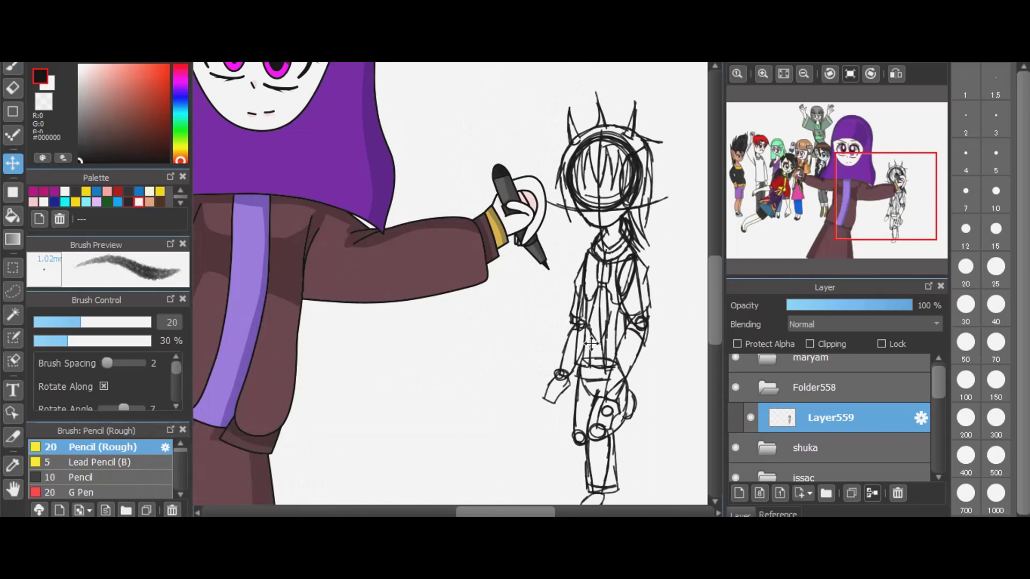
pyautogui.click(14, 67)
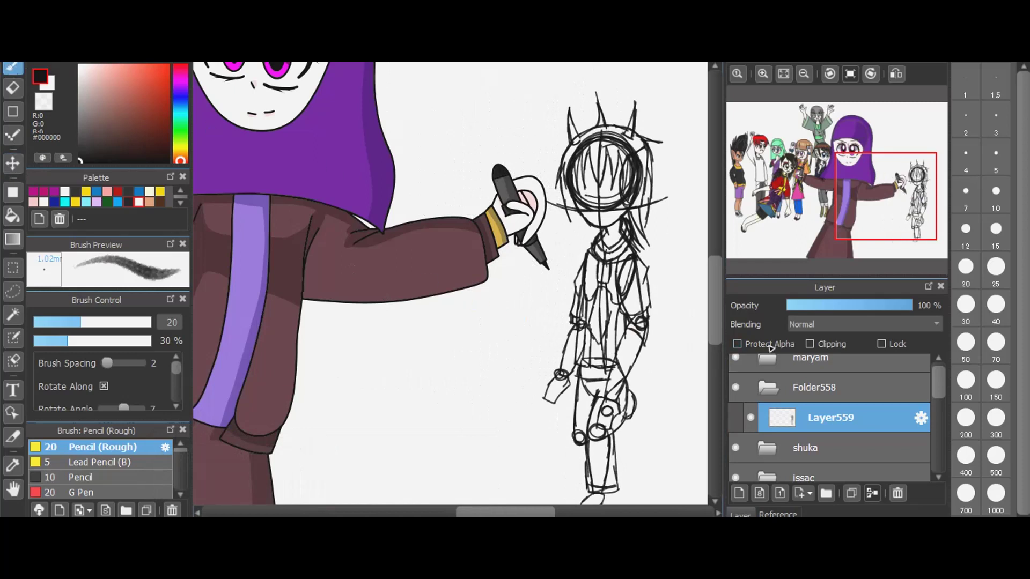
# - Rename Folder558, which holds the sketch layer, as "rough sktech"
pyautogui.scroll(1, 768, 417)
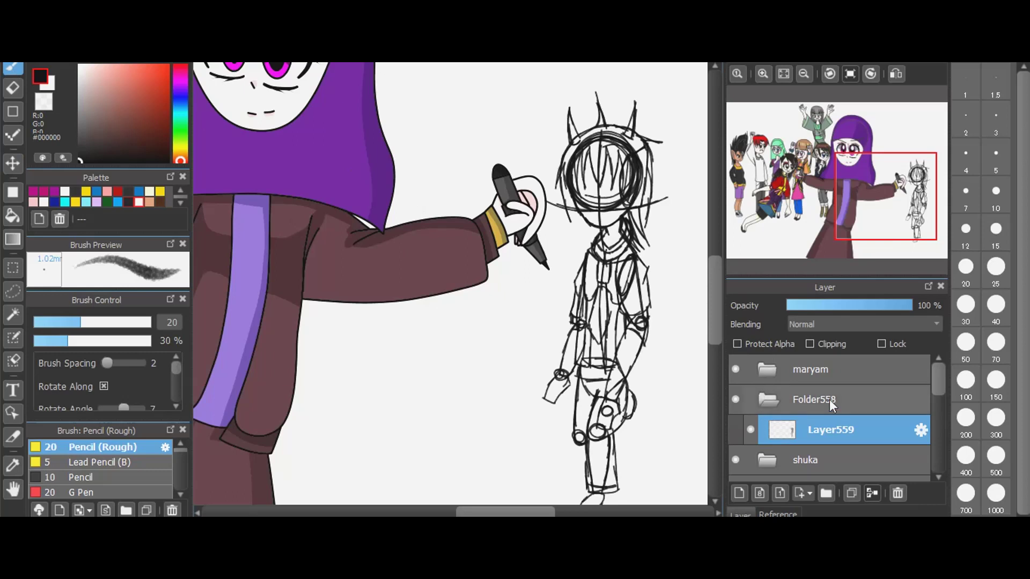
pyautogui.doubleClick(924, 398)
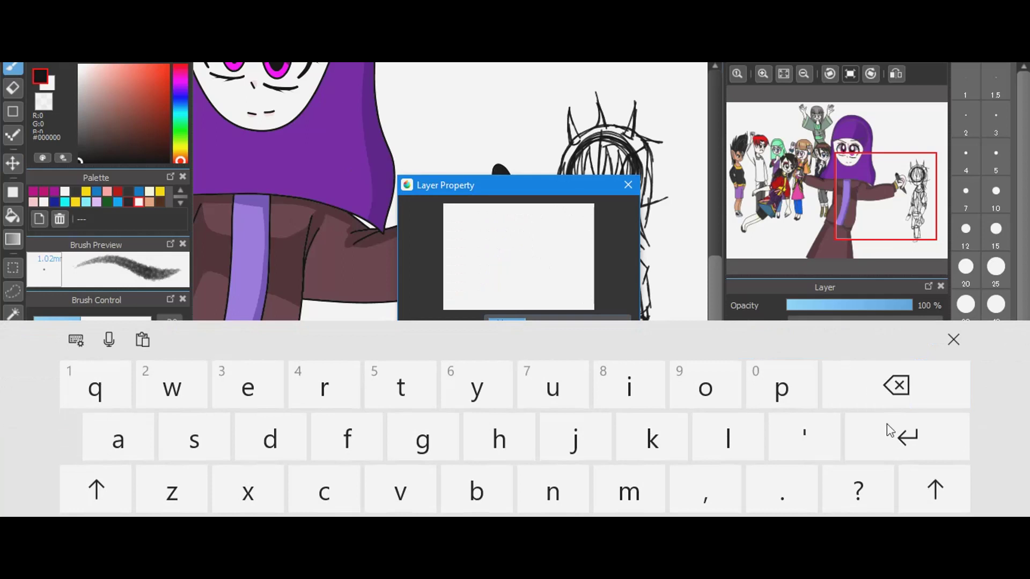
pyautogui.click(885, 395)
pyautogui.write('ughtc')
pyautogui.press('Return')
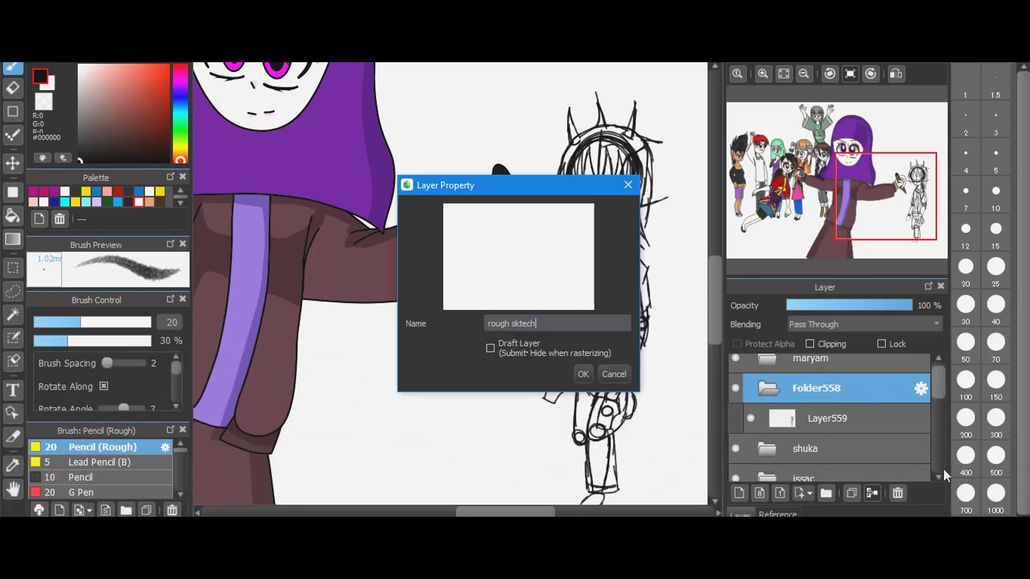
# - Create a new folder and place it directly above the rough sktech folder
pyautogui.click(832, 489)
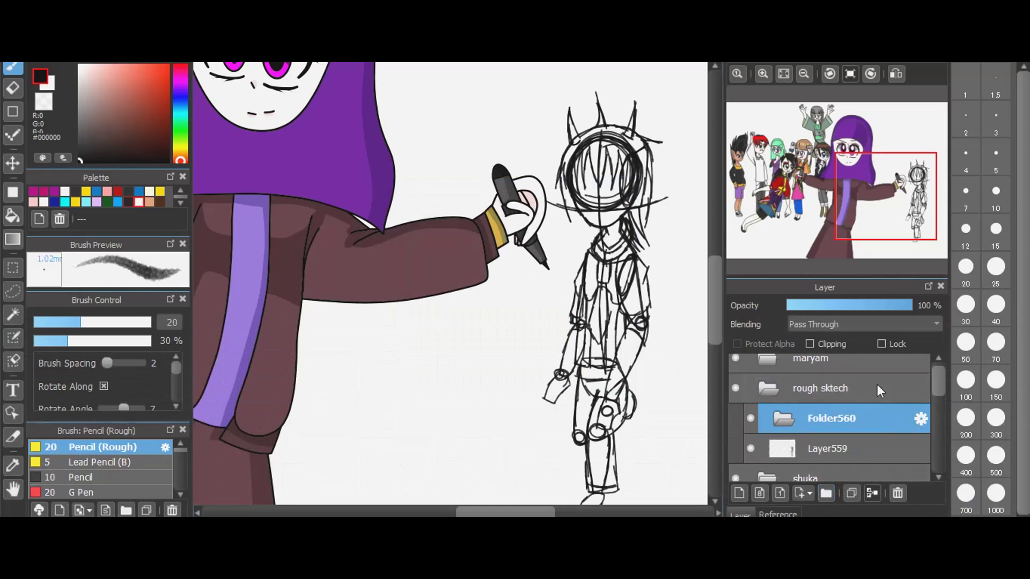
pyautogui.moveTo(877, 384); pyautogui.dragTo(875, 371)
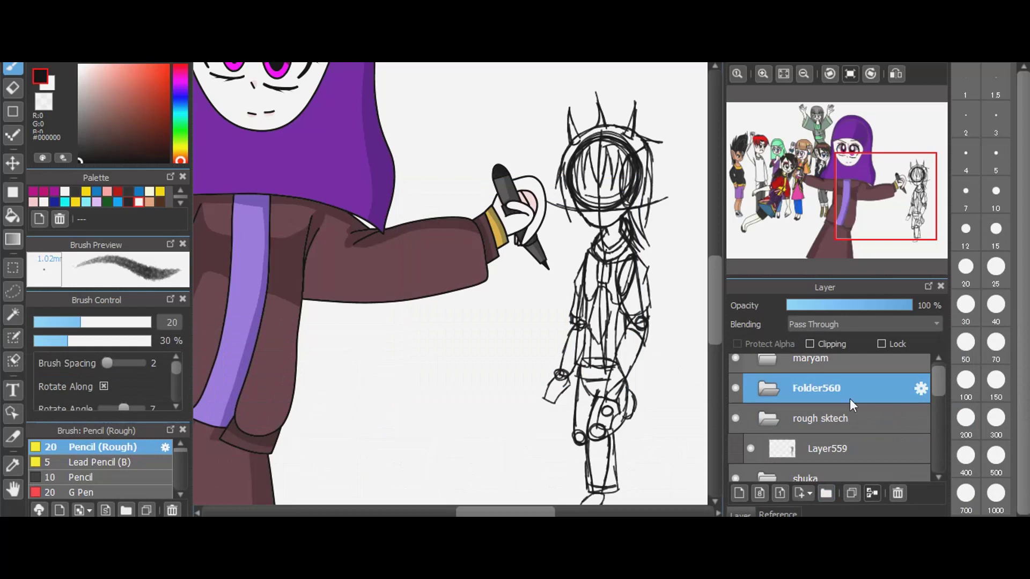
pyautogui.moveTo(848, 418); pyautogui.dragTo(853, 381)
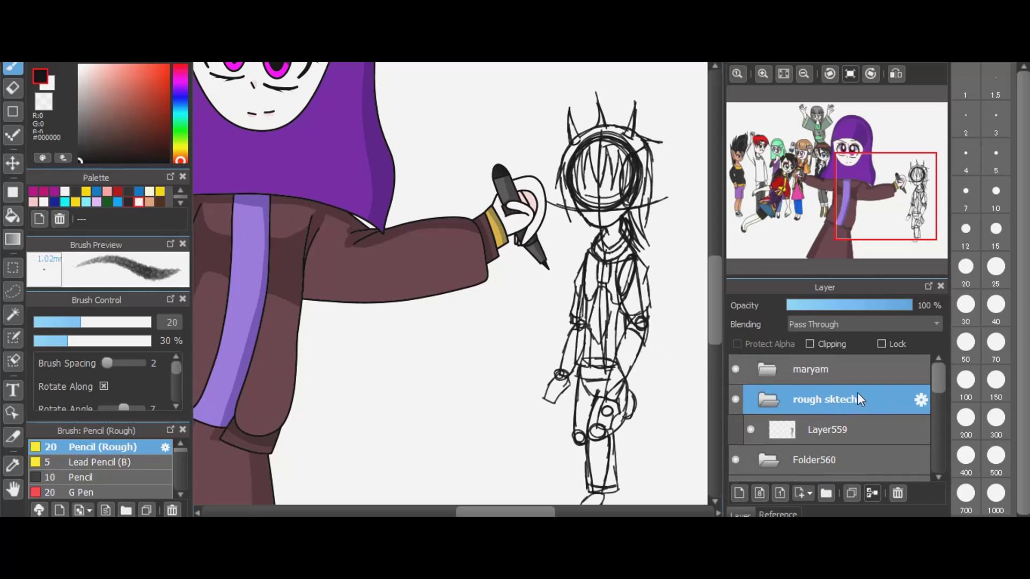
pyautogui.scroll(-2, 857, 392)
pyautogui.scroll(3, 857, 392)
pyautogui.hotkey('ctrl', 'z')
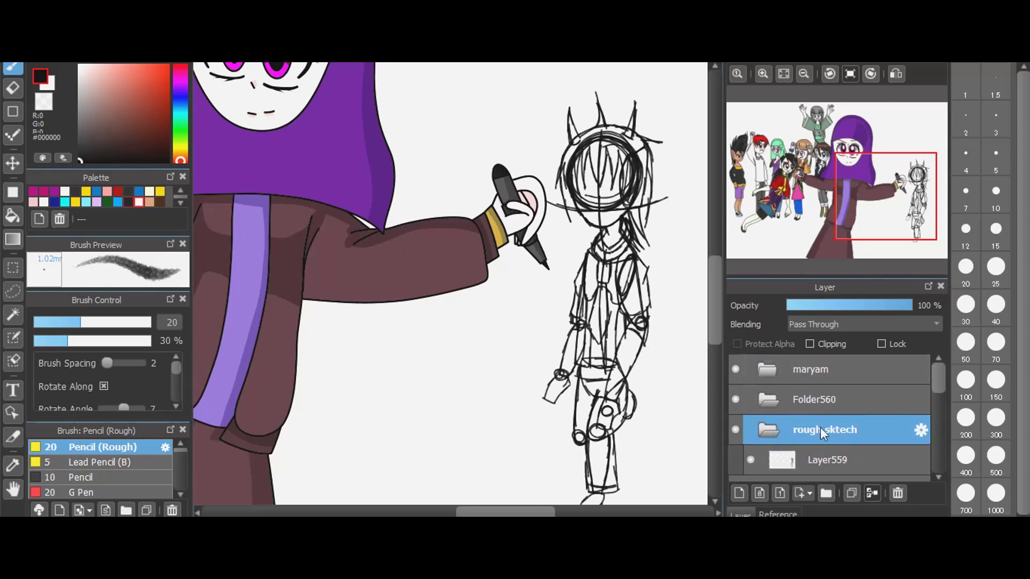
pyautogui.moveTo(819, 427); pyautogui.dragTo(818, 395)
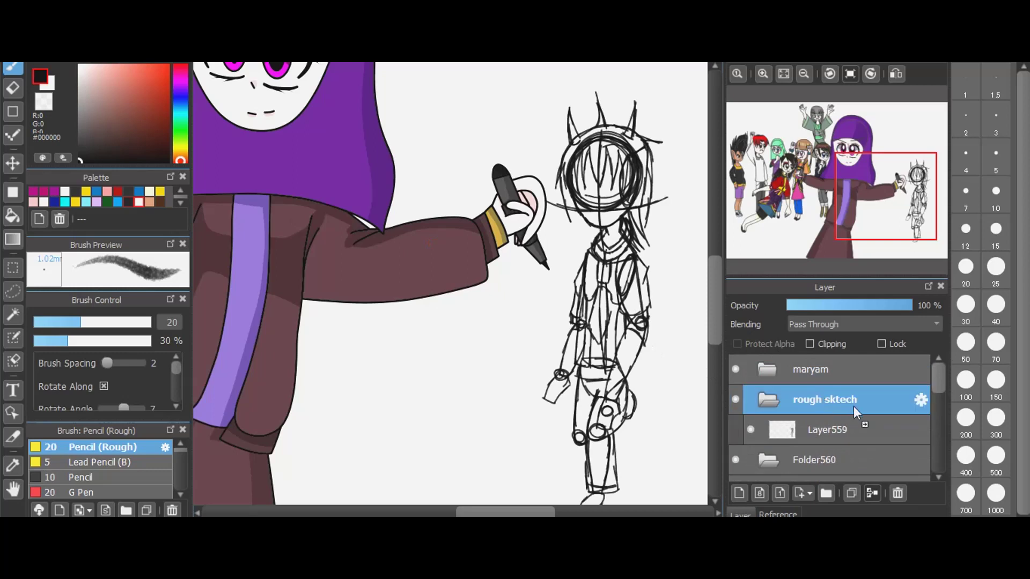
pyautogui.moveTo(831, 453); pyautogui.dragTo(825, 387)
# - Collapse the rough sktech folder, nest it inside Folder560, and rename the nested folder as "kuten"
pyautogui.click(777, 433)
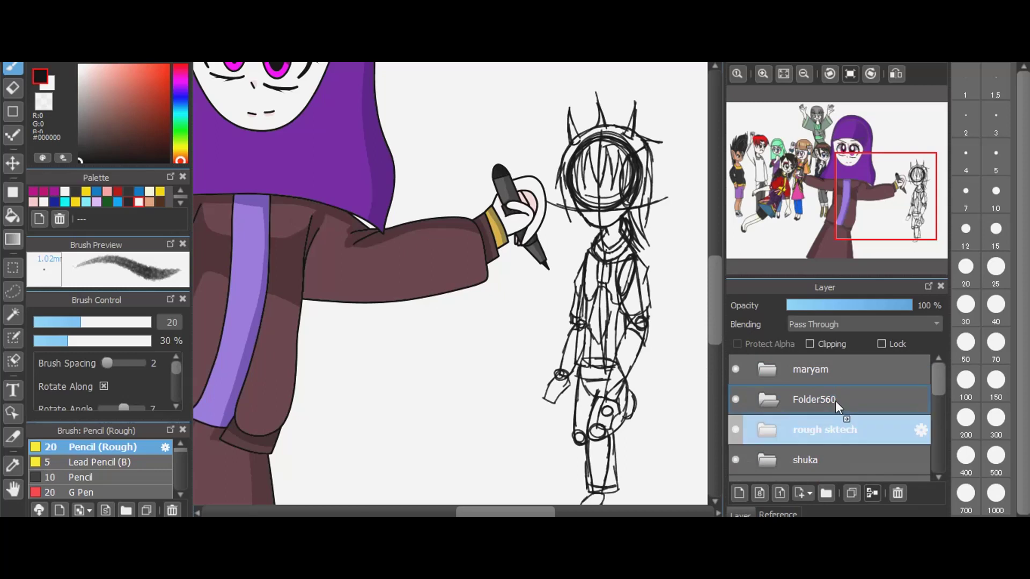
pyautogui.click(920, 400)
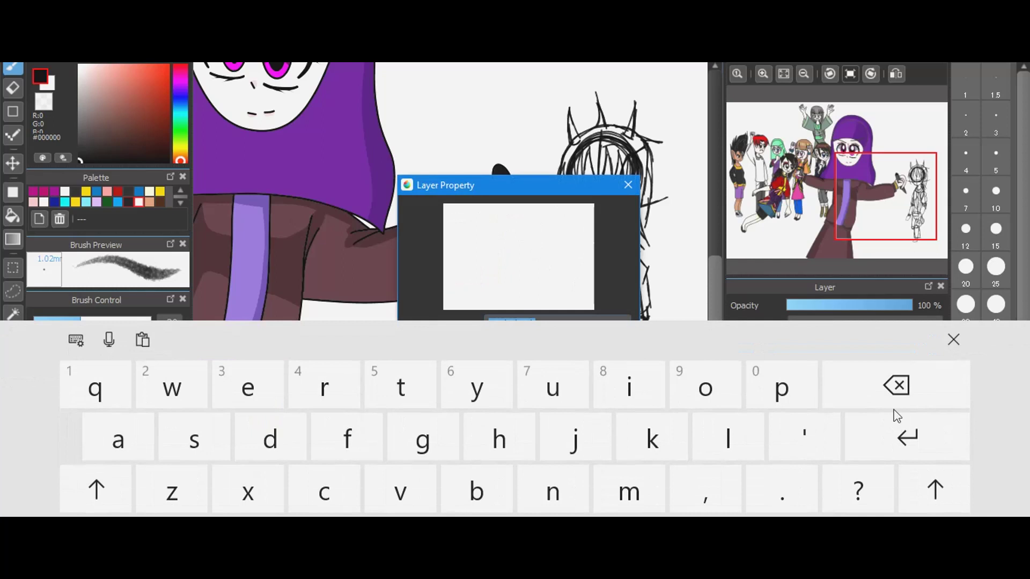
pyautogui.click(881, 385)
pyautogui.write('outline')
pyautogui.press('Return')
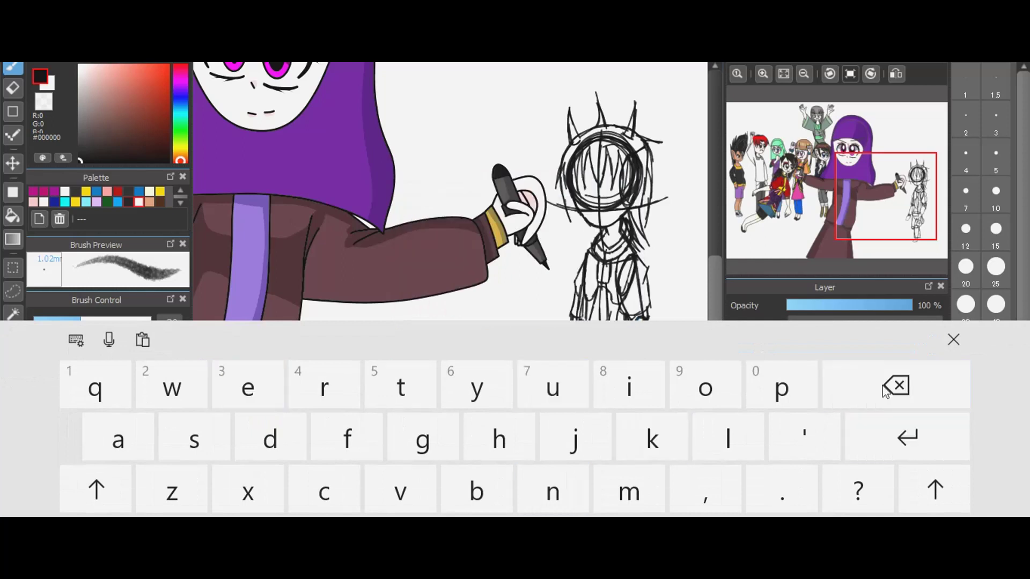
pyautogui.click(953, 339)
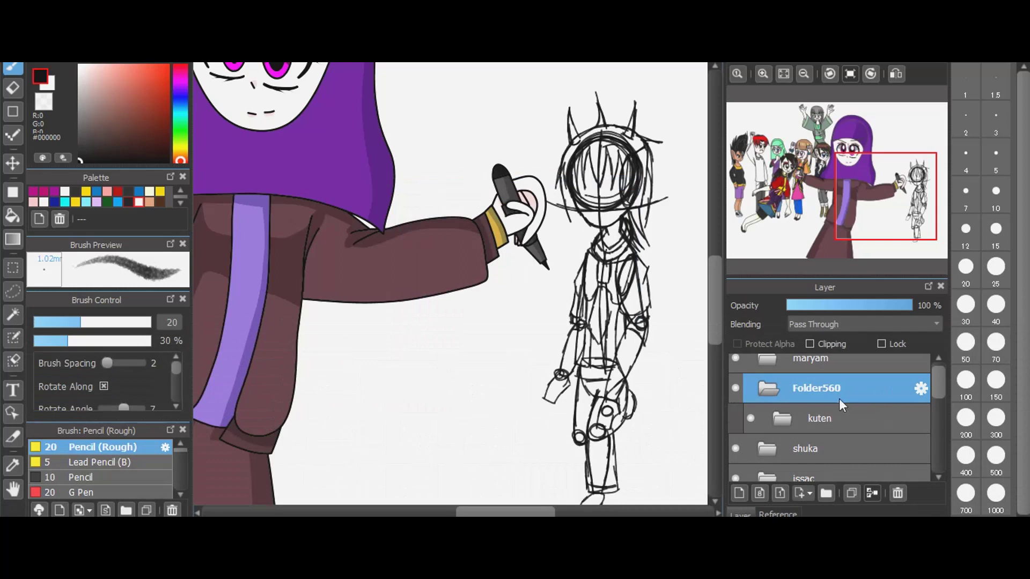
# - Rename the parent folder Folder560 as "kuten"
pyautogui.scroll(-2, 840, 419)
pyautogui.scroll(3, 840, 419)
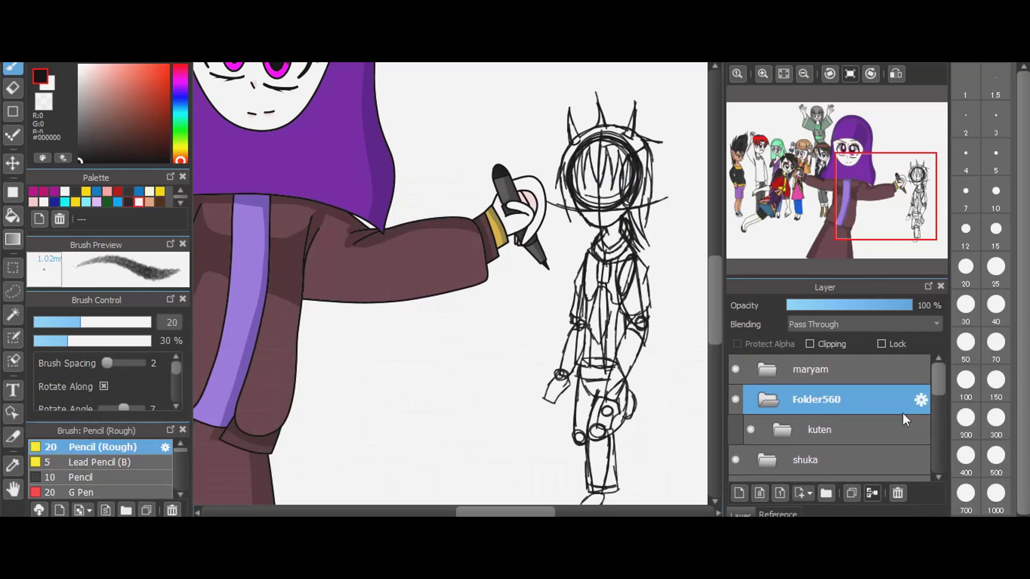
pyautogui.click(922, 400)
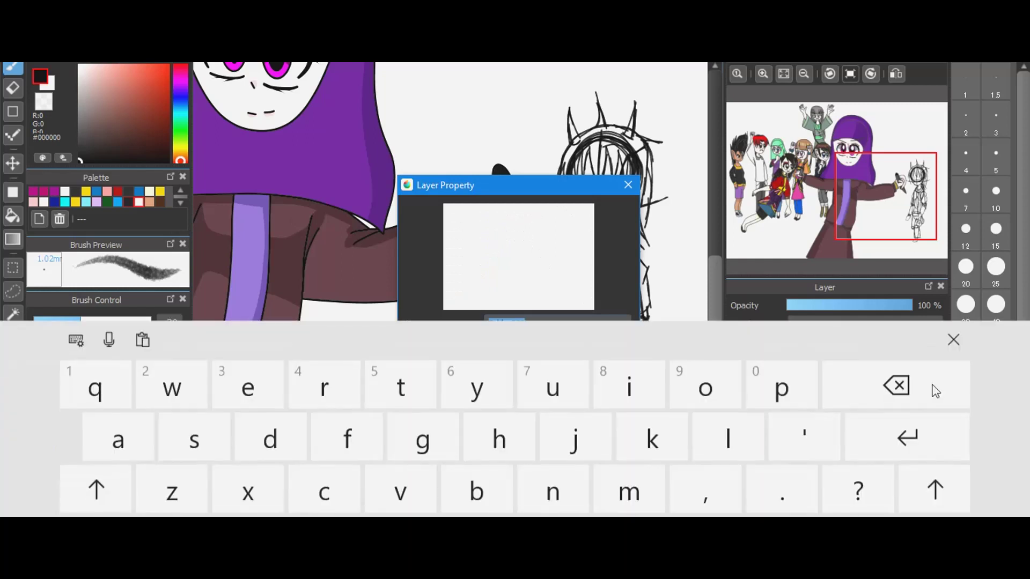
pyautogui.press('BackSpace')
pyautogui.write('ku')
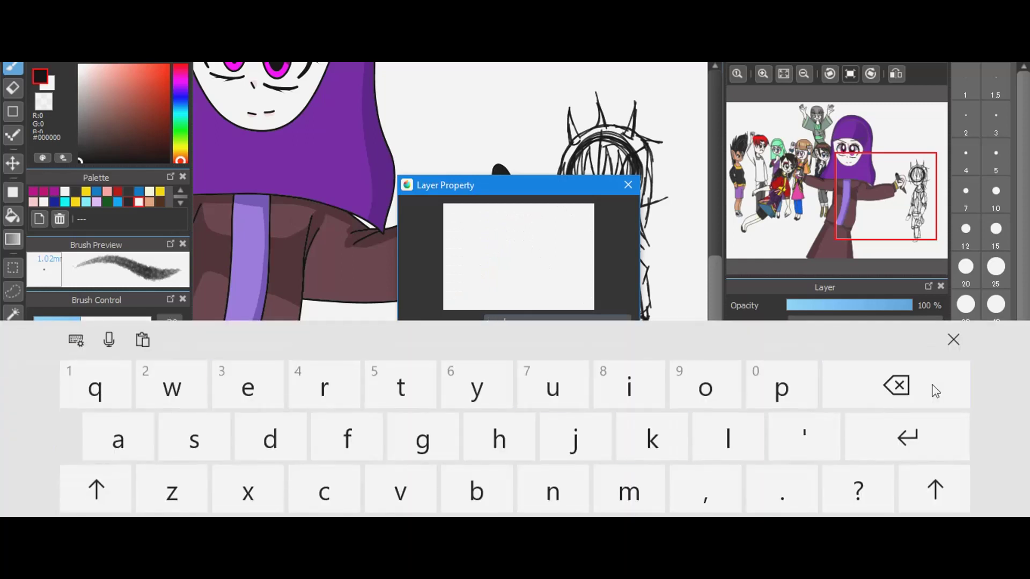
pyautogui.write('n')
pyautogui.press('Return')
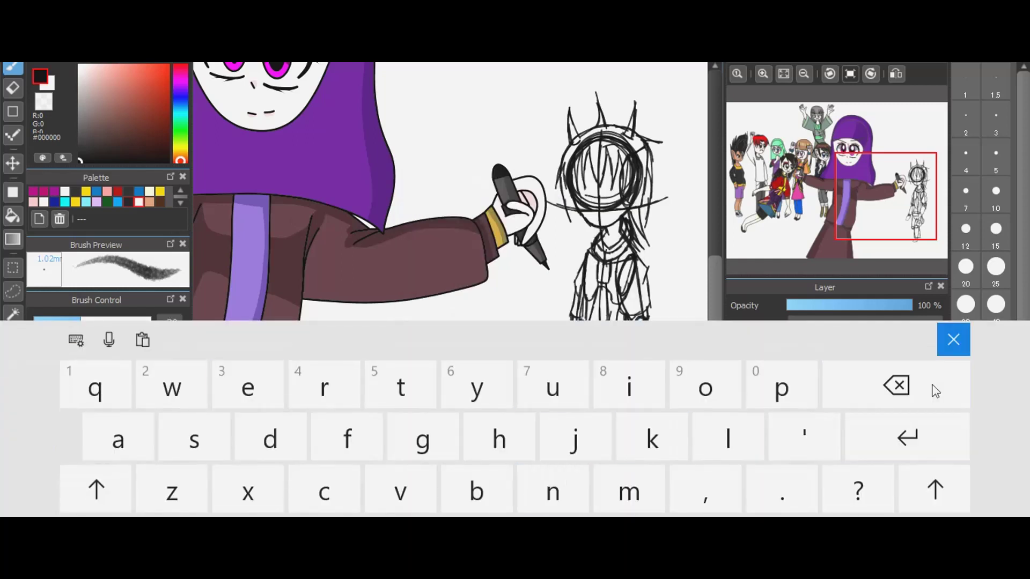
# - Rename the folder nested inside kuten as "rough sktech"
pyautogui.click(918, 434)
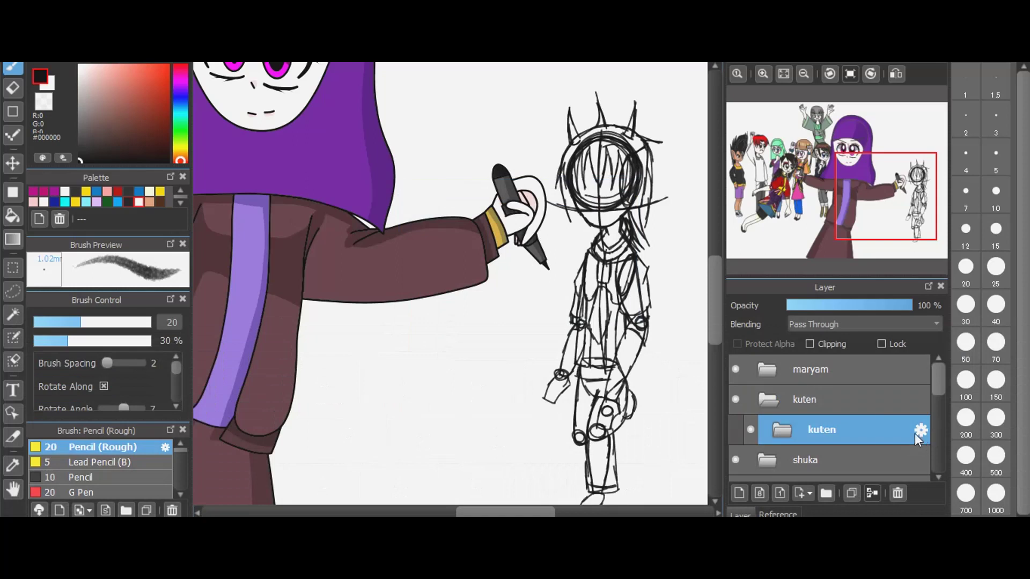
pyautogui.click(917, 433)
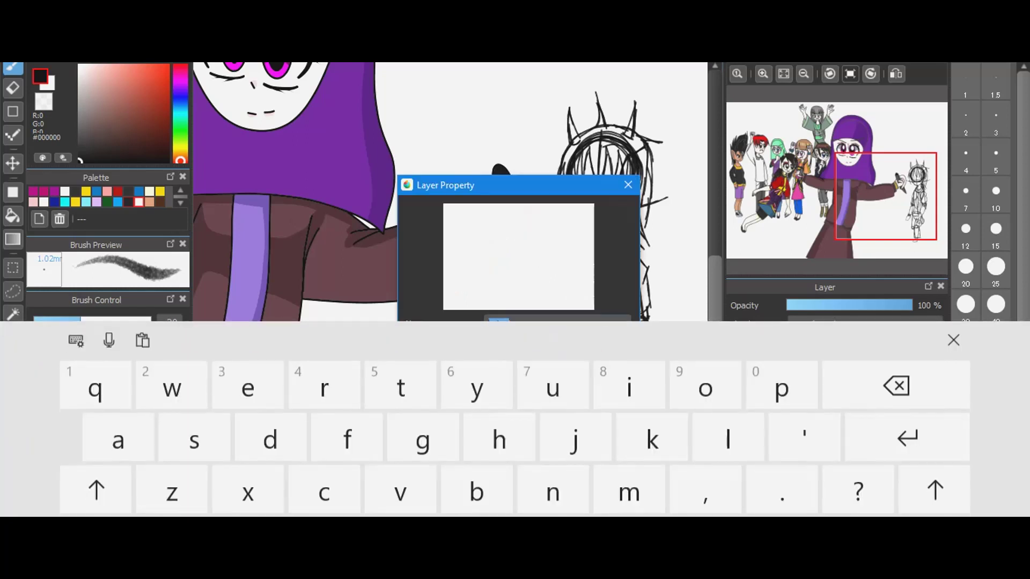
pyautogui.press('BackSpace')
pyautogui.write('rough sket')
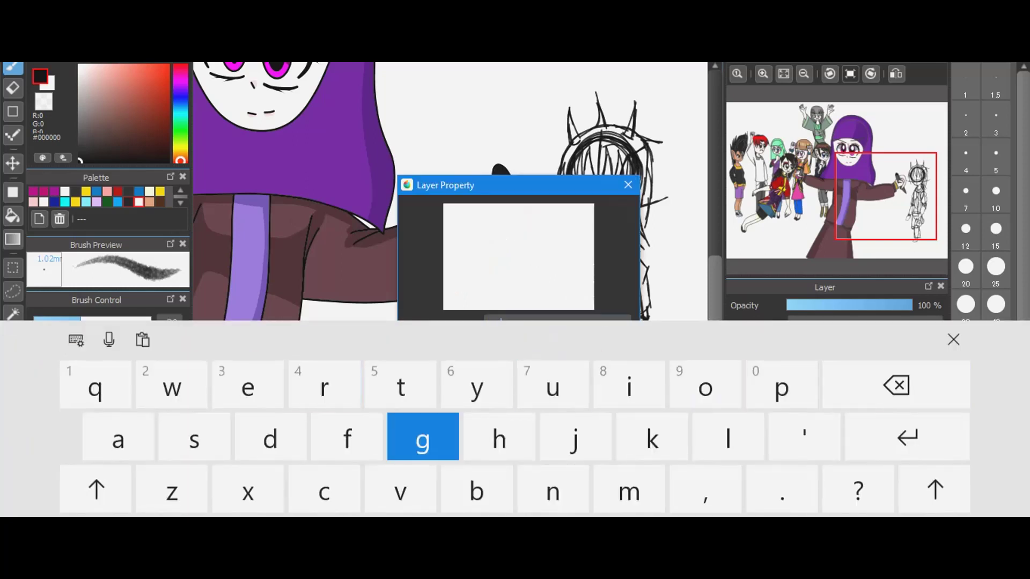
pyautogui.write('ech')
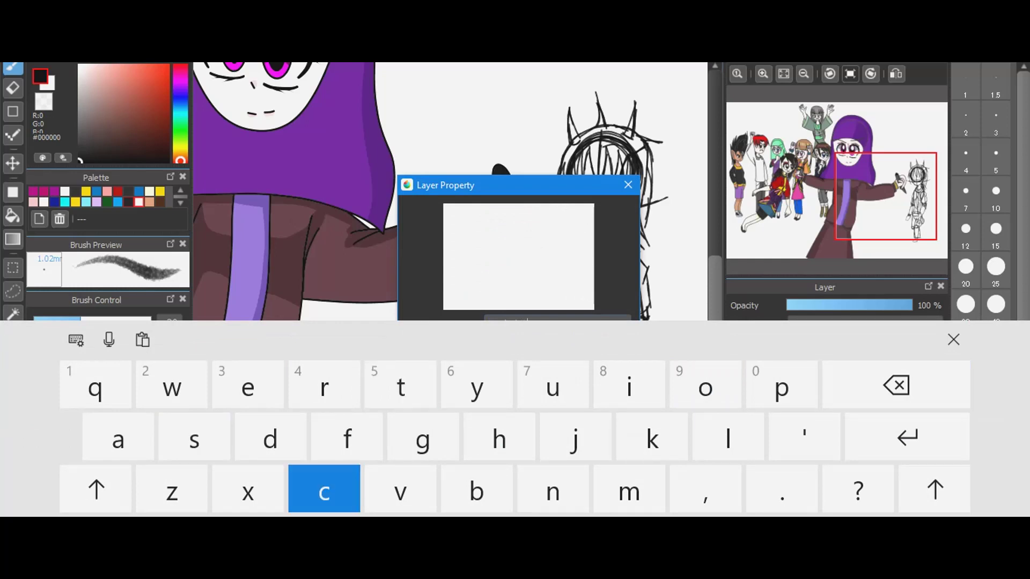
pyautogui.press('Return')
pyautogui.click(953, 339)
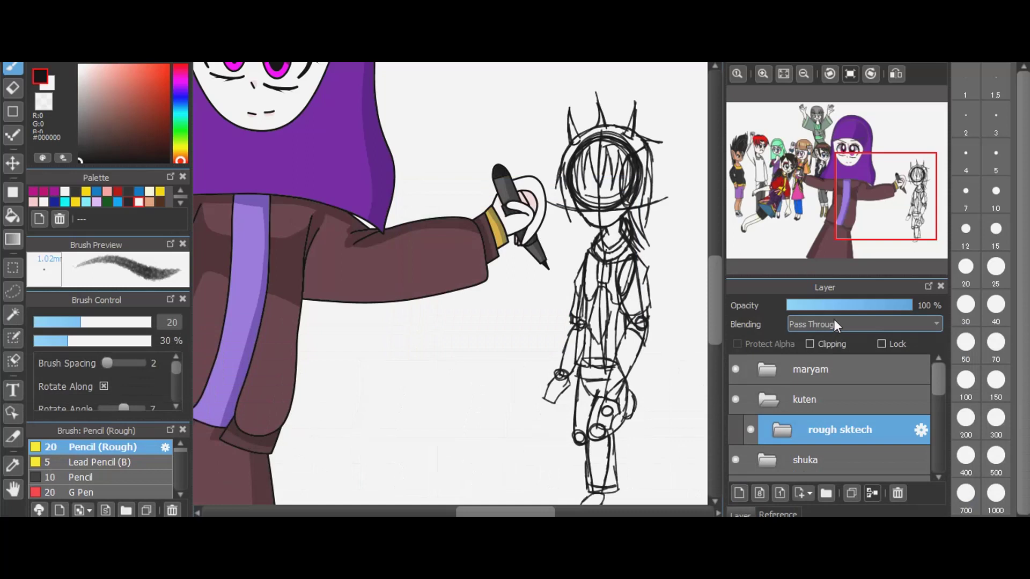
# - Reduce the opacity of the rough sktech folder to 24 %
pyautogui.click(824, 306)
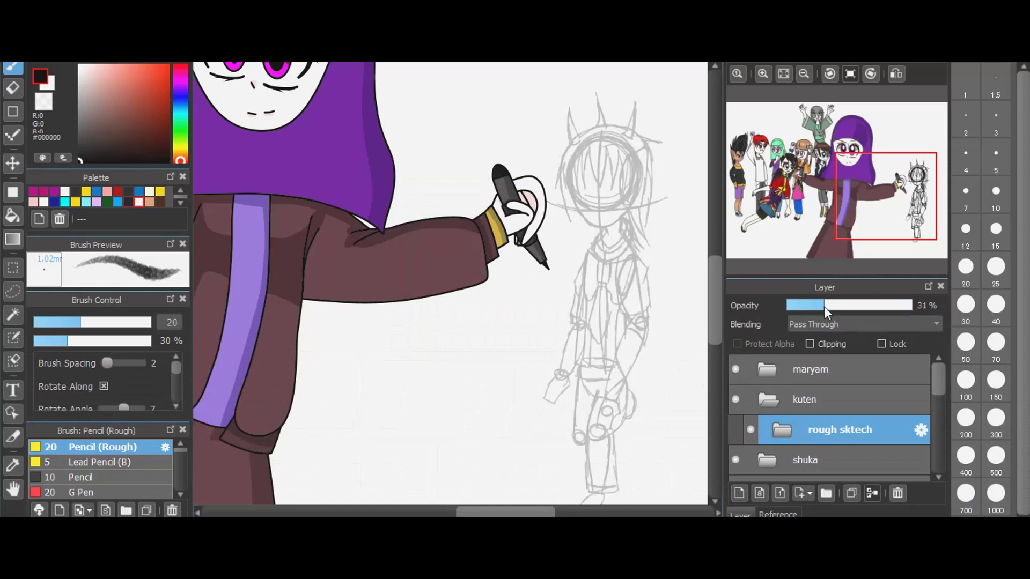
pyautogui.click(820, 307)
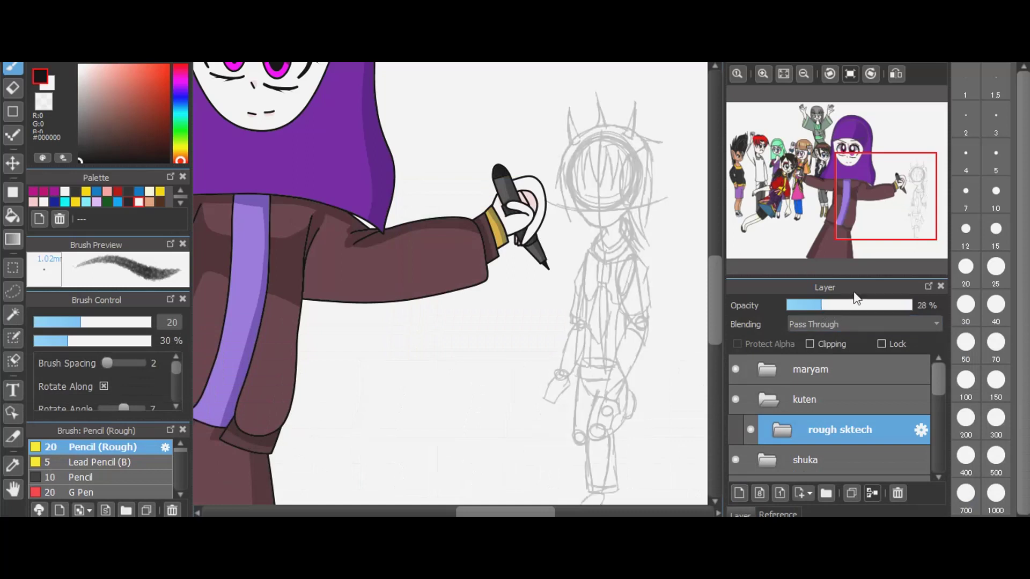
pyautogui.click(815, 306)
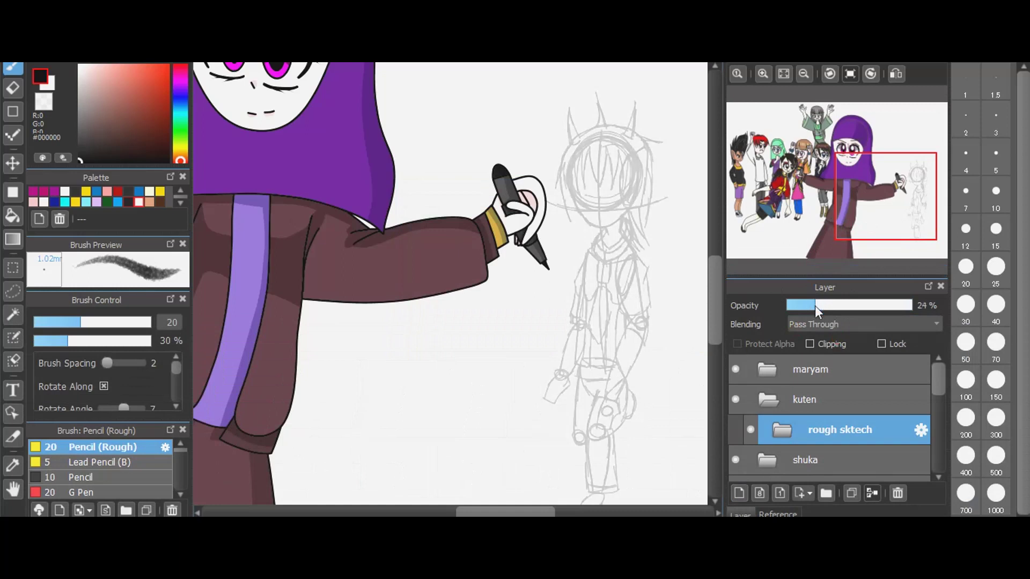
# - Add a new layer above the rough sktech folder and trace the character's head outline and pointed ear over the faded sketch
pyautogui.click(738, 493)
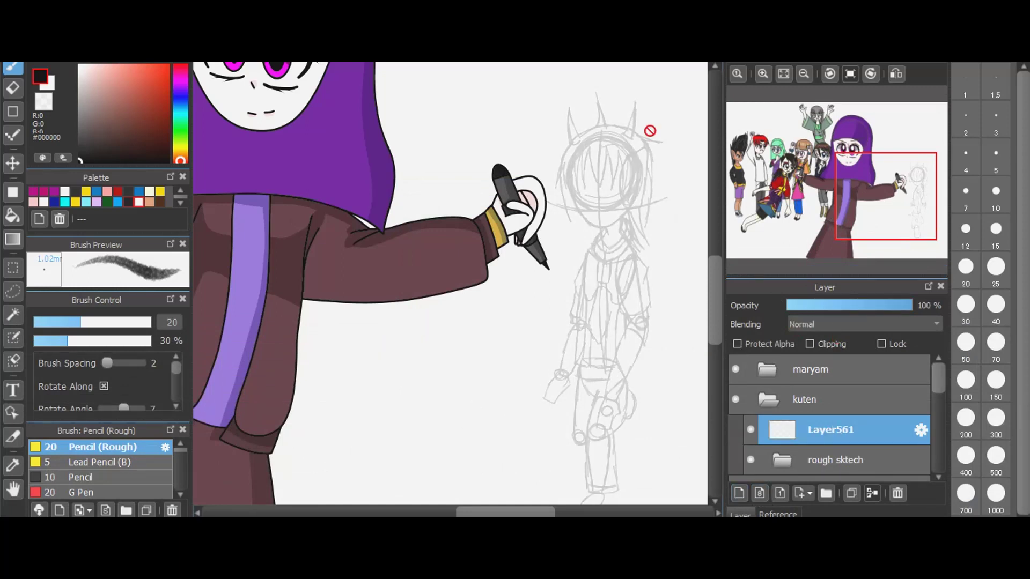
pyautogui.scroll(1, 649, 130)
pyautogui.scroll(1, 584, 92)
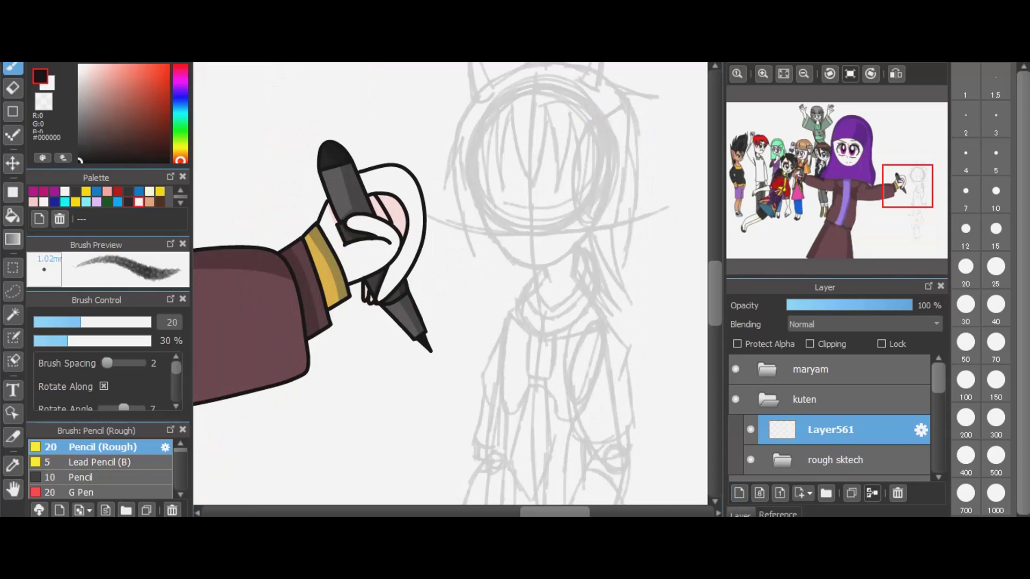
pyautogui.scroll(1, 552, 80)
pyautogui.scroll(-1, 510, 430)
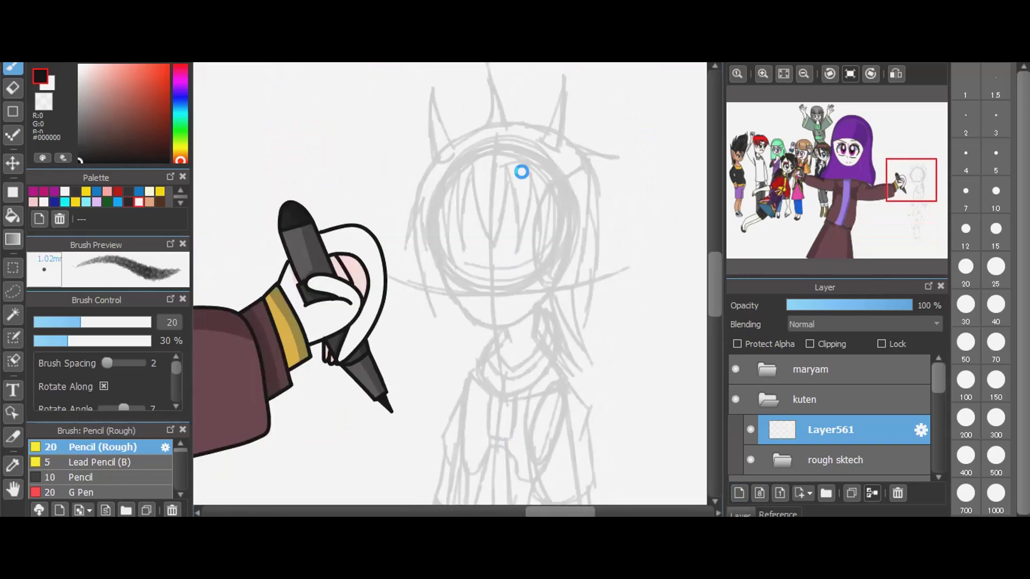
pyautogui.scroll(-1, 520, 156)
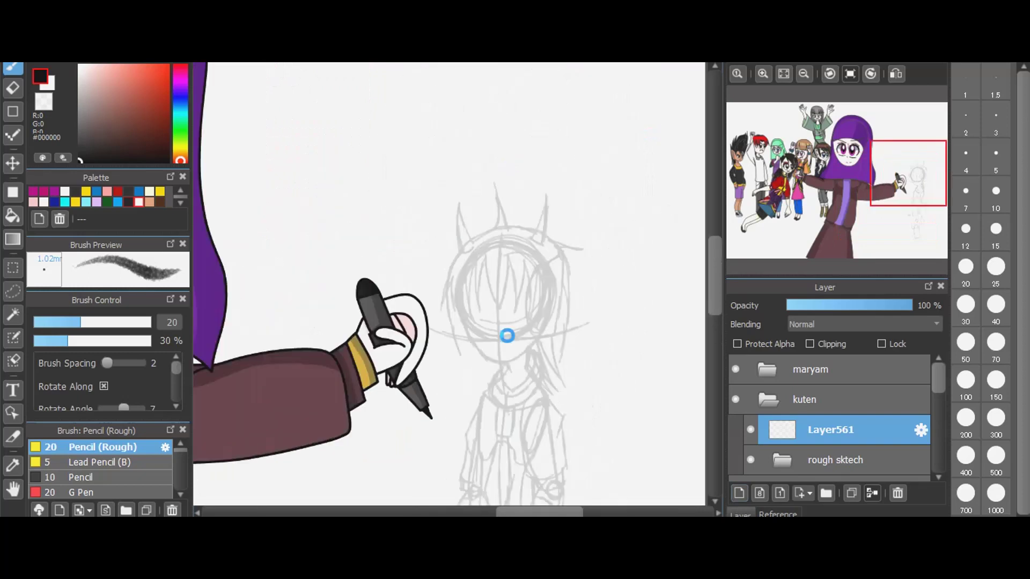
pyautogui.scroll(1, 507, 336)
pyautogui.moveTo(567, 205)
pyautogui.mouseDown()
pyautogui.moveTo(618, 176)
pyautogui.moveTo(623, 214)
pyautogui.mouseUp()
pyautogui.moveTo(617, 174)
pyautogui.mouseDown()
pyautogui.moveTo(606, 320)
pyautogui.moveTo(598, 344)
pyautogui.moveTo(575, 347)
pyautogui.mouseUp()
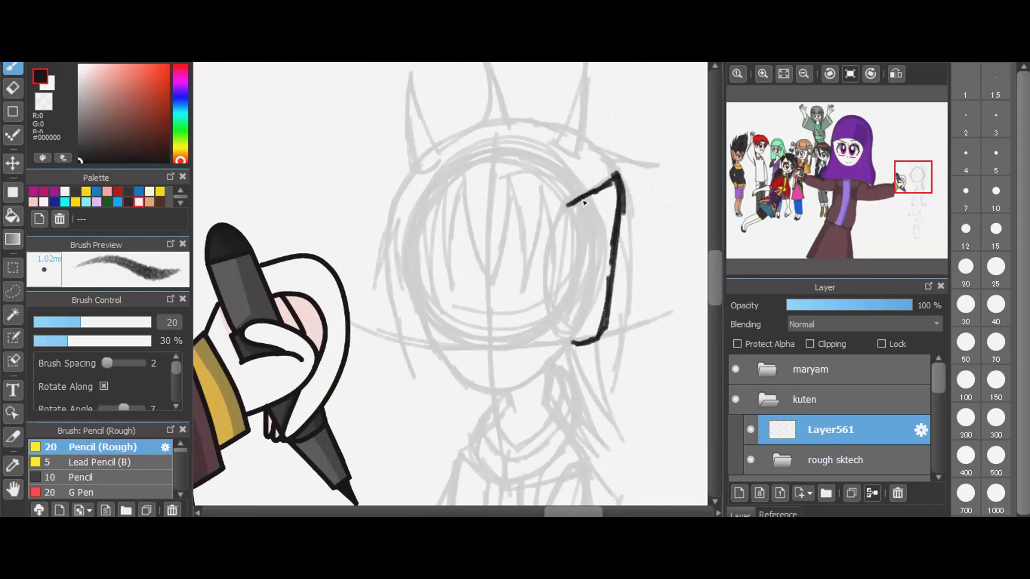
pyautogui.moveTo(585, 203)
pyautogui.mouseDown()
pyautogui.moveTo(550, 163)
pyautogui.moveTo(499, 152)
pyautogui.moveTo(468, 159)
pyautogui.moveTo(432, 204)
pyautogui.moveTo(412, 257)
pyautogui.moveTo(423, 325)
pyautogui.moveTo(454, 374)
pyautogui.moveTo(475, 390)
pyautogui.moveTo(519, 395)
pyautogui.moveTo(559, 363)
pyautogui.moveTo(556, 371)
pyautogui.mouseUp()
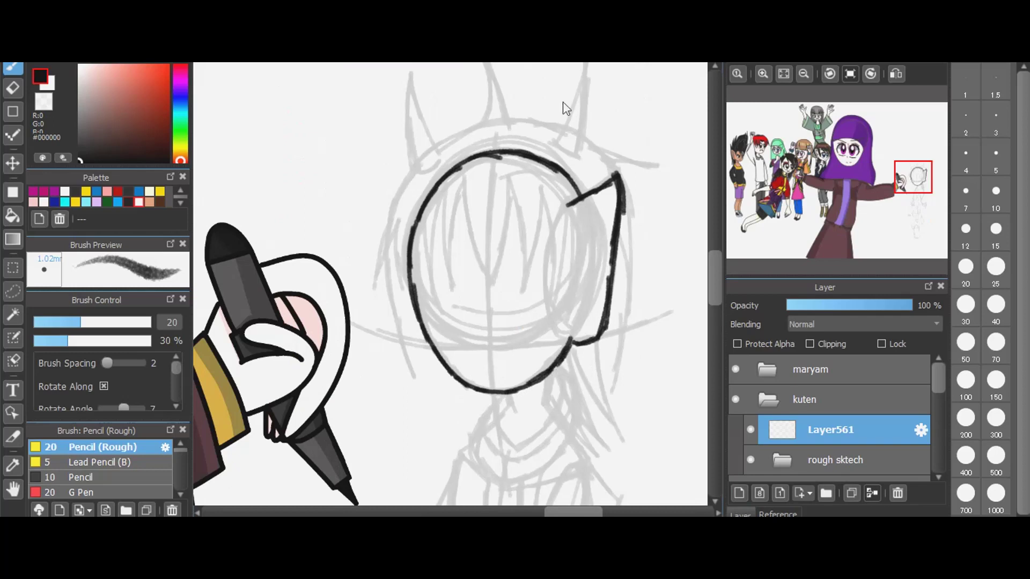
# - Trace the neck, the shoulder and both edges of the upper arm on the right side of the figure
pyautogui.scroll(-1, 562, 101)
pyautogui.scroll(-1, 568, 235)
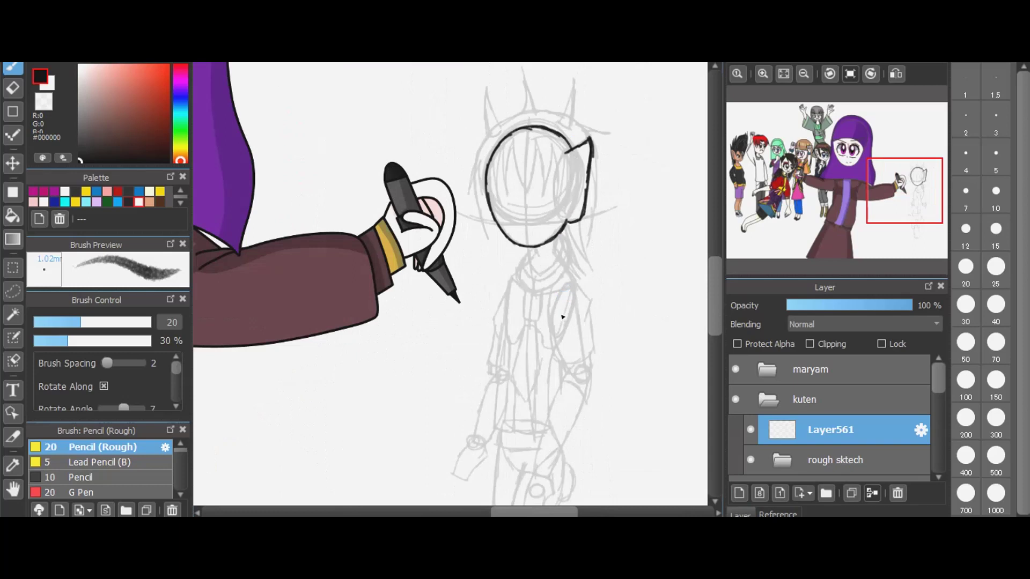
pyautogui.scroll(1, 562, 317)
pyautogui.scroll(1, 562, 317)
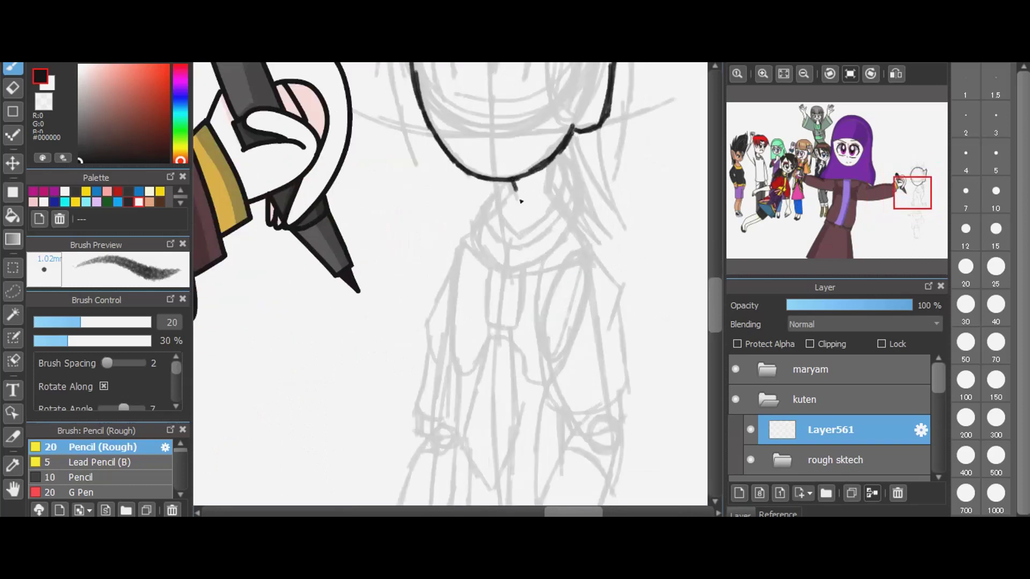
pyautogui.moveTo(556, 158)
pyautogui.mouseDown()
pyautogui.moveTo(550, 197)
pyautogui.moveTo(589, 243)
pyautogui.moveTo(568, 215)
pyautogui.moveTo(592, 294)
pyautogui.moveTo(596, 272)
pyautogui.moveTo(611, 418)
pyautogui.mouseUp()
pyautogui.moveTo(595, 341); pyautogui.dragTo(611, 421)
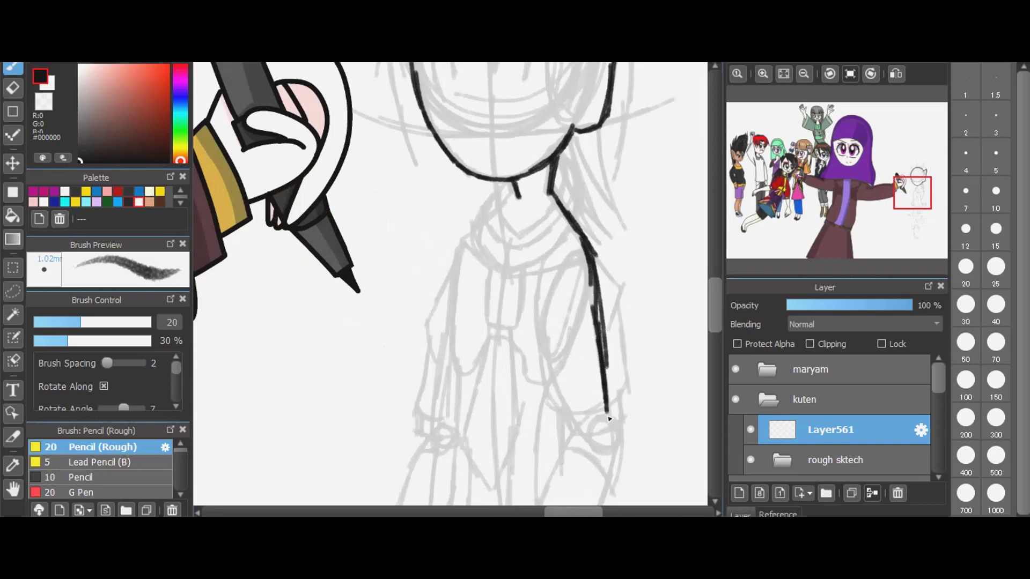
pyautogui.moveTo(590, 251); pyautogui.dragTo(605, 384)
pyautogui.moveTo(534, 290); pyautogui.dragTo(582, 434)
# - Trace both edges of the right-side forearm from the elbow down and close it at the wrist
pyautogui.scroll(-3, 720, 326)
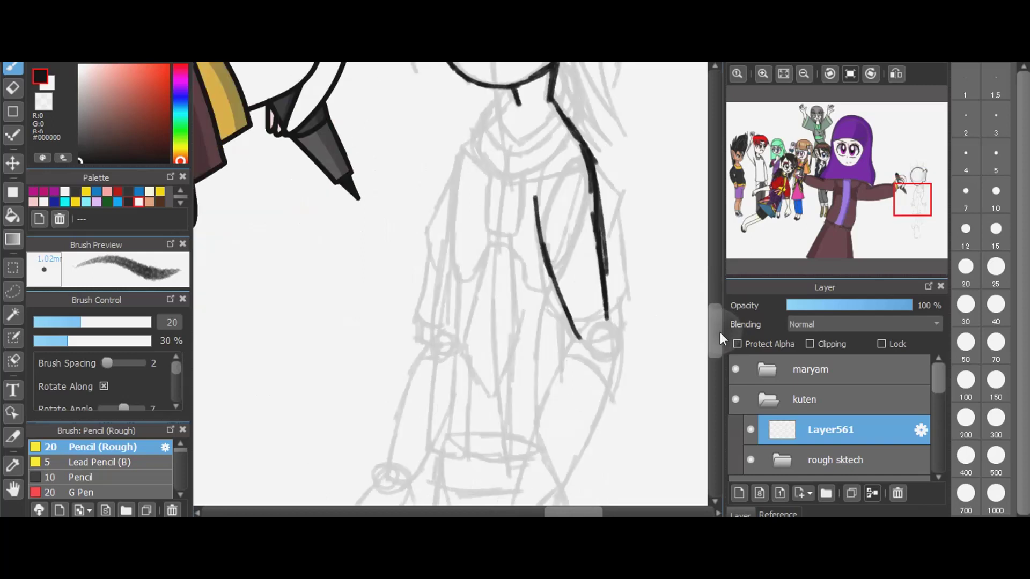
pyautogui.moveTo(605, 183)
pyautogui.mouseDown()
pyautogui.moveTo(613, 245)
pyautogui.moveTo(562, 366)
pyautogui.mouseUp()
pyautogui.moveTo(584, 202)
pyautogui.mouseDown()
pyautogui.moveTo(545, 273)
pyautogui.moveTo(558, 258)
pyautogui.moveTo(522, 372)
pyautogui.moveTo(520, 360)
pyautogui.moveTo(513, 416)
pyautogui.mouseUp()
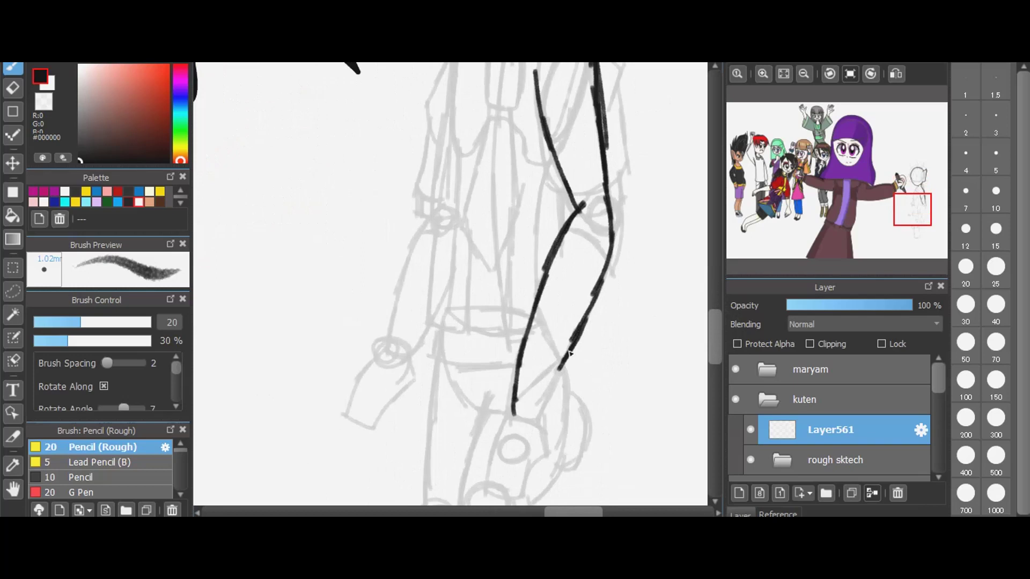
pyautogui.moveTo(570, 351)
pyautogui.mouseDown()
pyautogui.moveTo(536, 428)
pyautogui.moveTo(513, 417)
pyautogui.mouseUp()
# - Trace both sides of the torso, the curved waistline and the left-side hip line
pyautogui.moveTo(716, 327); pyautogui.dragTo(716, 308)
pyautogui.moveTo(457, 138)
pyautogui.mouseDown()
pyautogui.moveTo(459, 342)
pyautogui.moveTo(439, 462)
pyautogui.mouseUp()
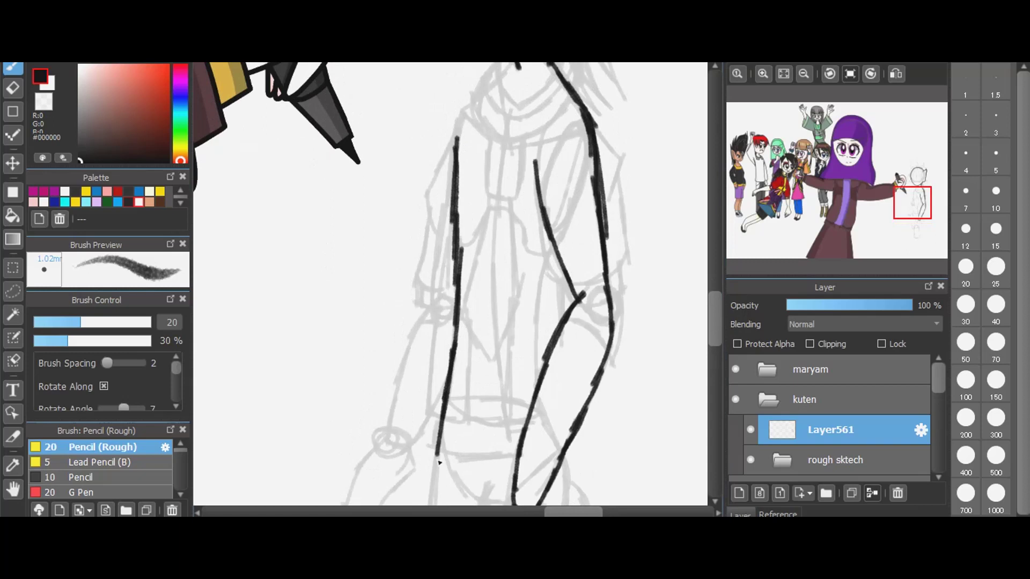
pyautogui.moveTo(447, 402)
pyautogui.mouseDown()
pyautogui.moveTo(486, 422)
pyautogui.moveTo(531, 422)
pyautogui.mouseUp()
pyautogui.moveTo(553, 243); pyautogui.dragTo(536, 399)
pyautogui.moveTo(539, 354); pyautogui.dragTo(539, 391)
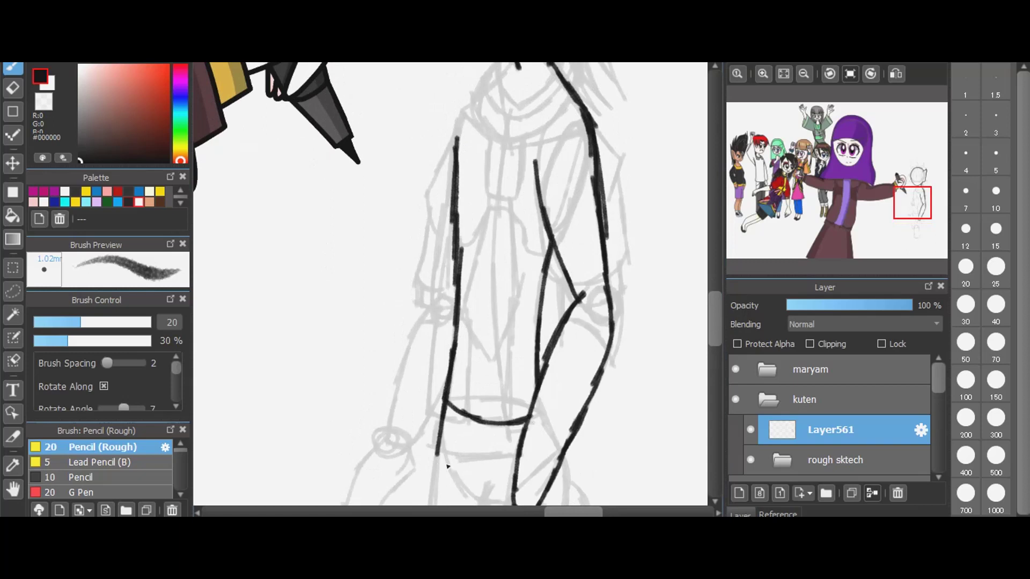
pyautogui.moveTo(439, 440); pyautogui.dragTo(478, 508)
# - Trace the left-side shoulder and outer arm edge, and close the bottom of the pelvis
pyautogui.moveTo(720, 327); pyautogui.dragTo(720, 311)
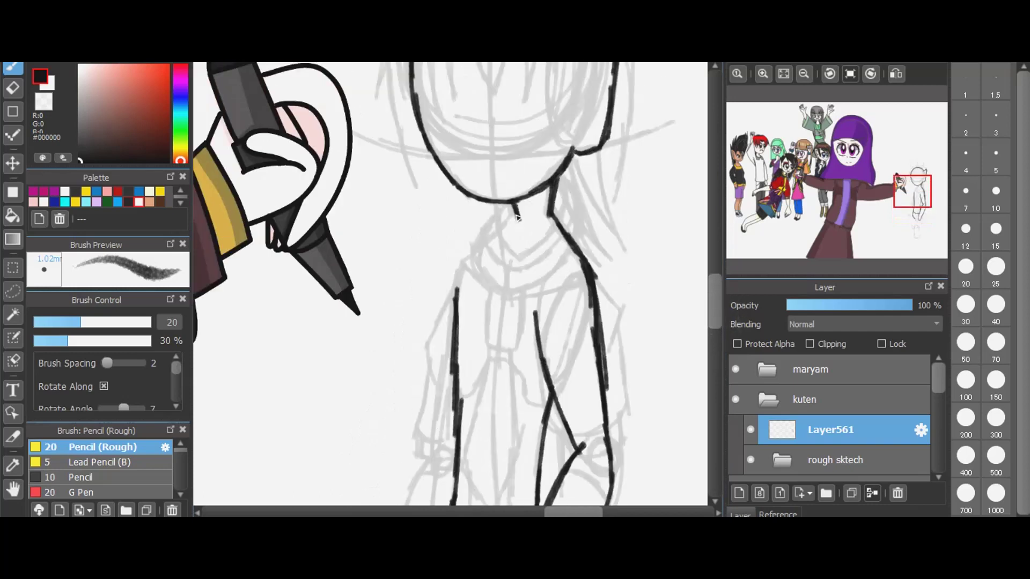
pyautogui.moveTo(516, 214)
pyautogui.mouseDown()
pyautogui.moveTo(452, 281)
pyautogui.moveTo(435, 461)
pyautogui.moveTo(445, 450)
pyautogui.moveTo(405, 514)
pyautogui.mouseUp()
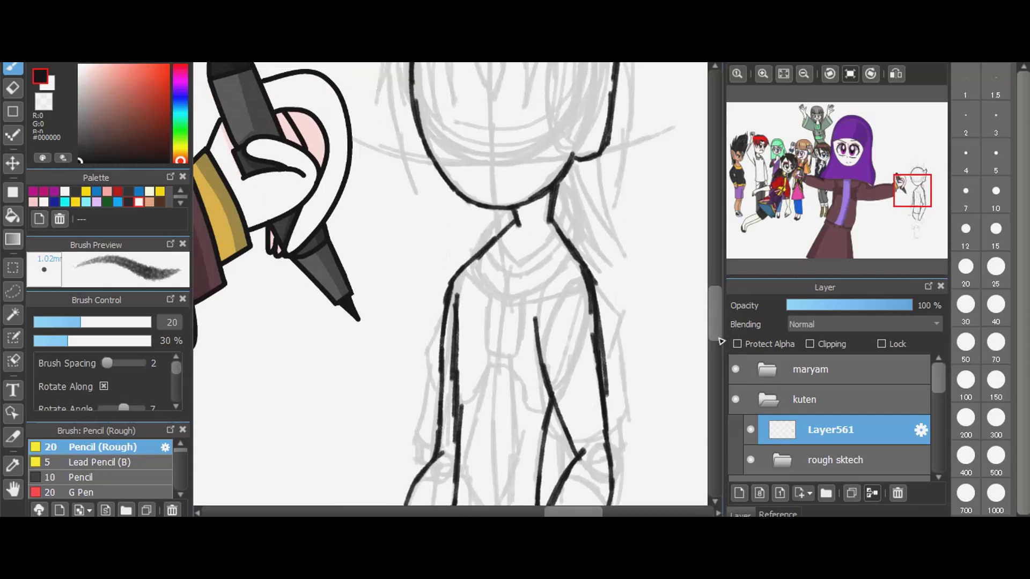
pyautogui.scroll(-5, 721, 333)
pyautogui.scroll(-2, 722, 346)
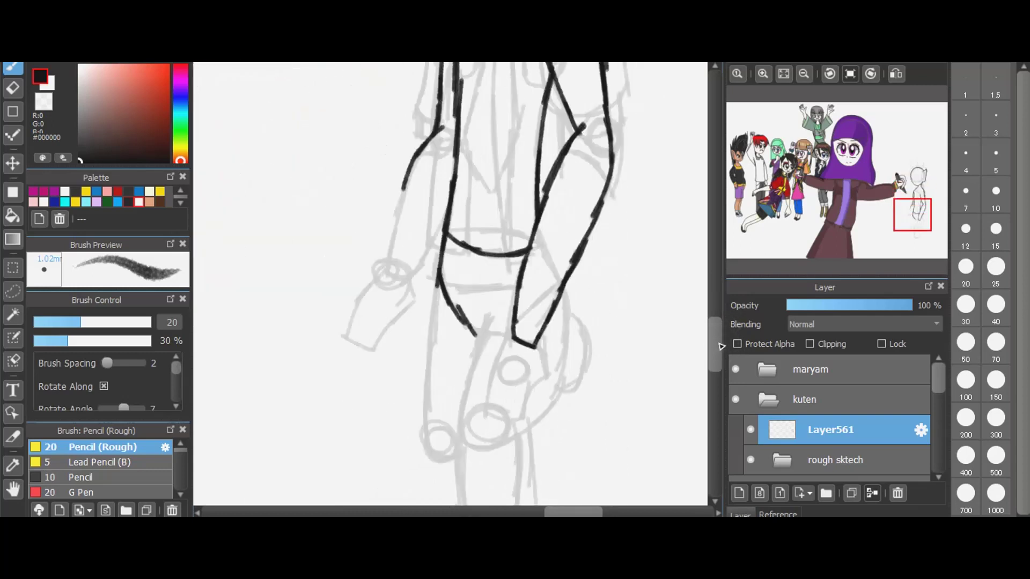
pyautogui.moveTo(472, 327)
pyautogui.mouseDown()
pyautogui.moveTo(508, 338)
pyautogui.moveTo(516, 320)
pyautogui.mouseUp()
# - Complete the left-side forearm with its inner and outer edges and a curved wrist line
pyautogui.scroll(2, 491, 434)
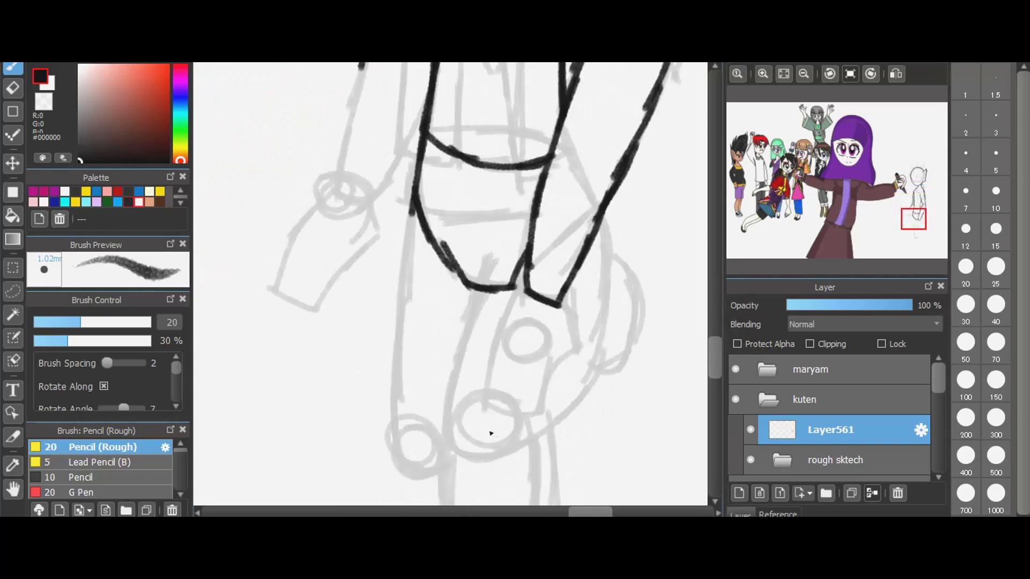
pyautogui.moveTo(428, 94); pyautogui.dragTo(371, 197)
pyautogui.moveTo(363, 66); pyautogui.dragTo(333, 143)
pyautogui.moveTo(352, 107)
pyautogui.mouseDown()
pyautogui.moveTo(334, 188)
pyautogui.moveTo(378, 199)
pyautogui.mouseUp()
# - Add a new layer above the body outline and draw the palm of the right-side hand
pyautogui.click(740, 493)
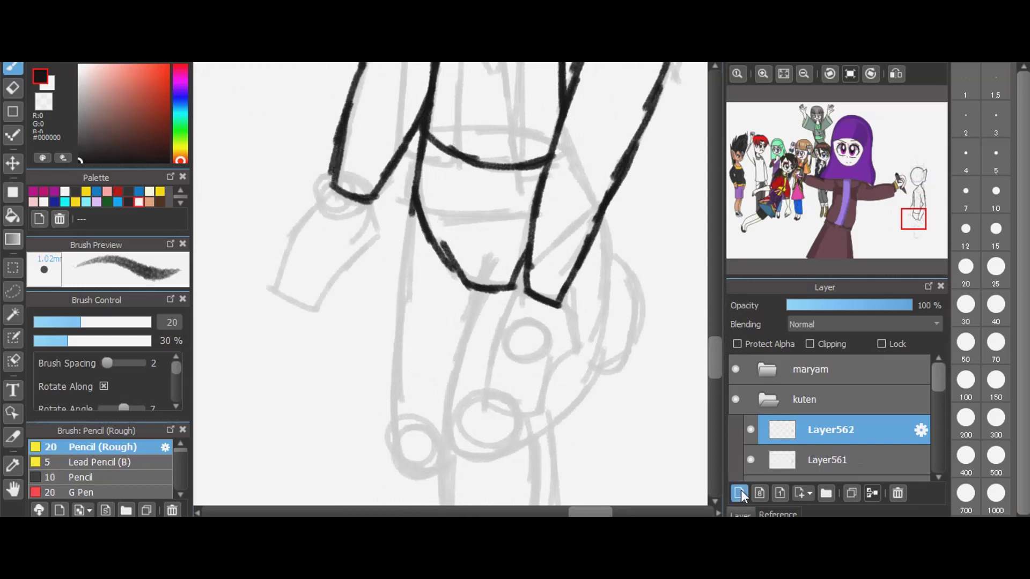
pyautogui.moveTo(560, 304); pyautogui.dragTo(574, 351)
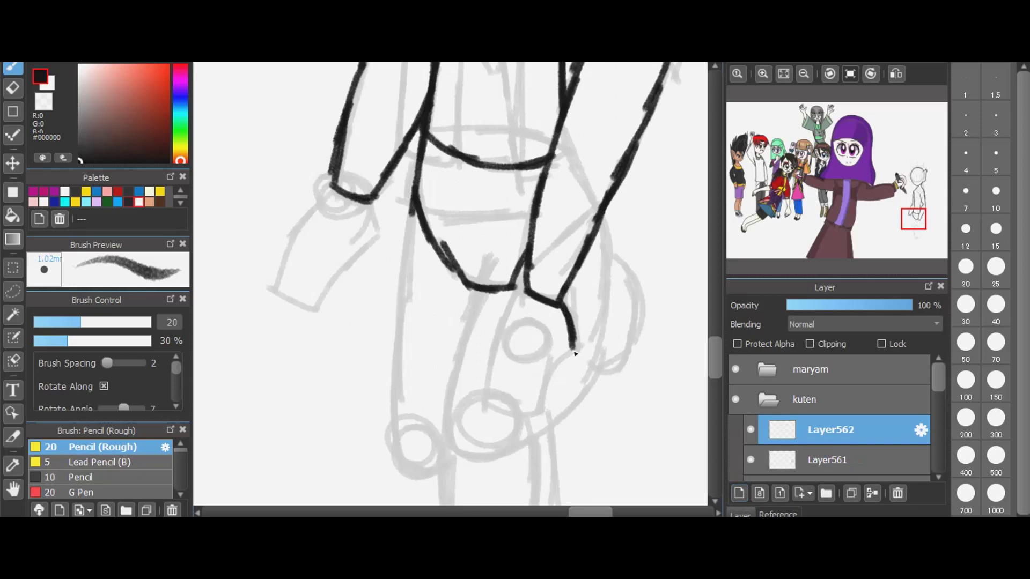
pyautogui.moveTo(528, 292)
pyautogui.mouseDown()
pyautogui.moveTo(486, 405)
pyautogui.moveTo(541, 414)
pyautogui.moveTo(551, 374)
pyautogui.moveTo(575, 348)
pyautogui.mouseUp()
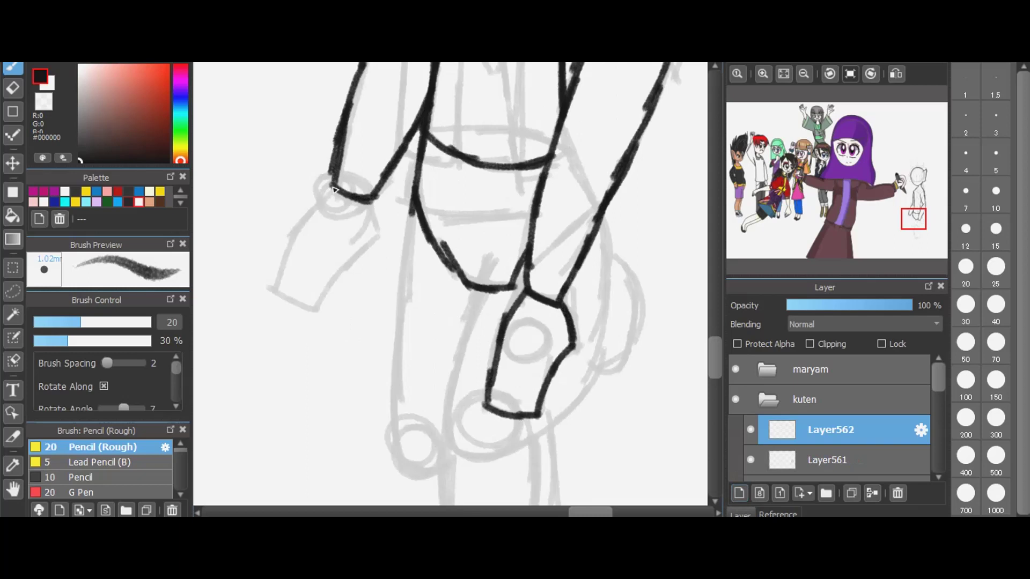
# - Draw the palm of the left-side hand, undoing the narrow lower edge and redrawing it wider along the sketch
pyautogui.moveTo(333, 187); pyautogui.dragTo(274, 282)
pyautogui.moveTo(365, 198); pyautogui.dragTo(378, 230)
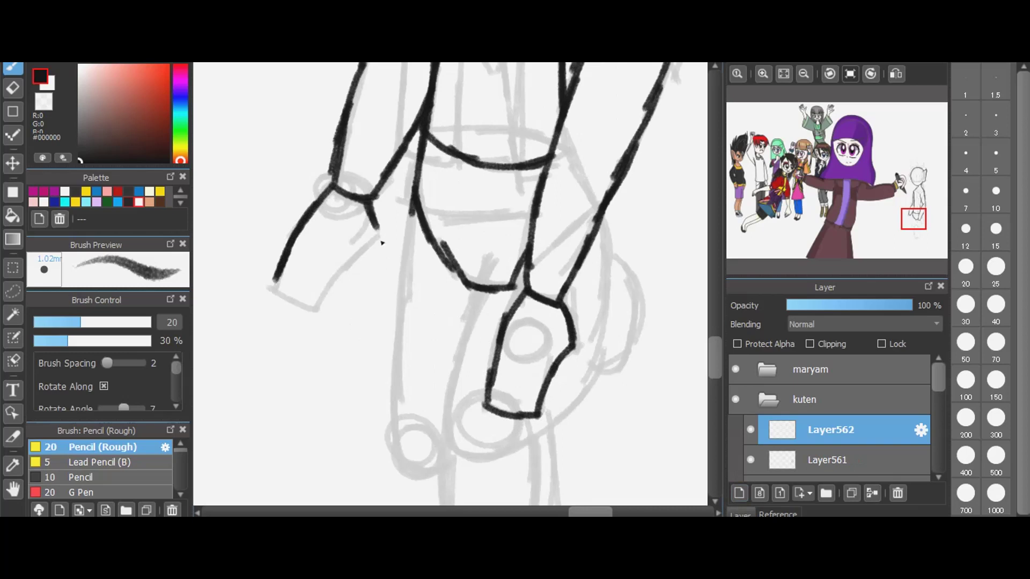
pyautogui.moveTo(274, 281)
pyautogui.mouseDown()
pyautogui.moveTo(294, 292)
pyautogui.moveTo(351, 247)
pyautogui.moveTo(377, 243)
pyautogui.moveTo(374, 216)
pyautogui.mouseUp()
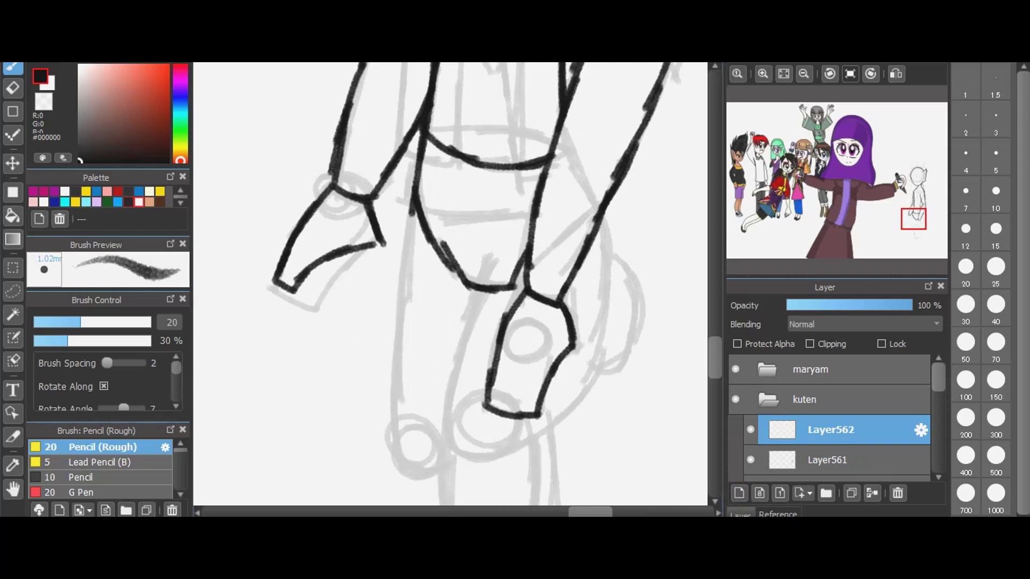
pyautogui.hotkey('ctrl', 'z')
pyautogui.hotkey('ctrl', 'z')
pyautogui.hotkey('ctrl', 'z')
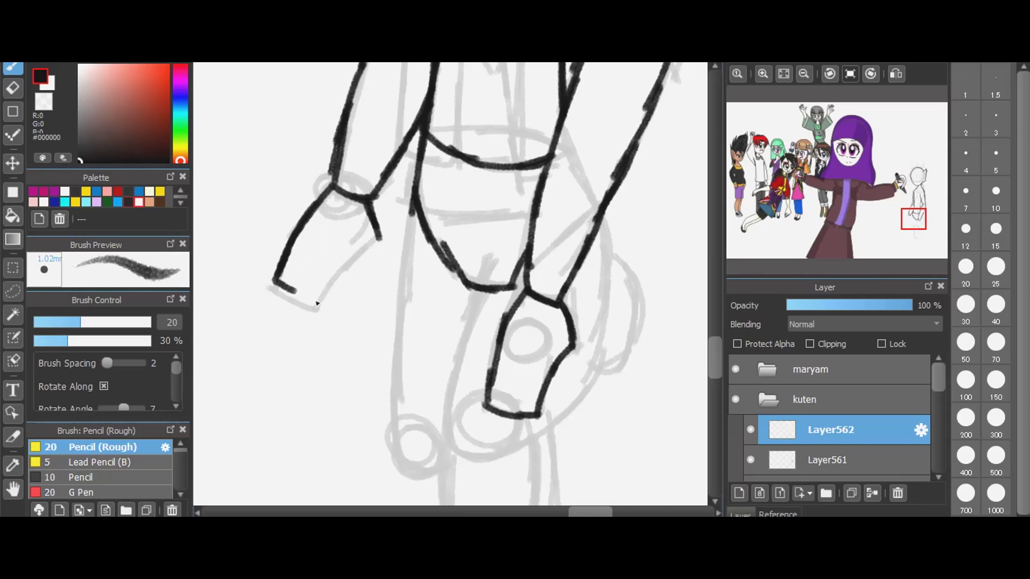
pyautogui.moveTo(317, 306)
pyautogui.mouseDown()
pyautogui.moveTo(356, 254)
pyautogui.moveTo(347, 268)
pyautogui.moveTo(382, 239)
pyautogui.mouseUp()
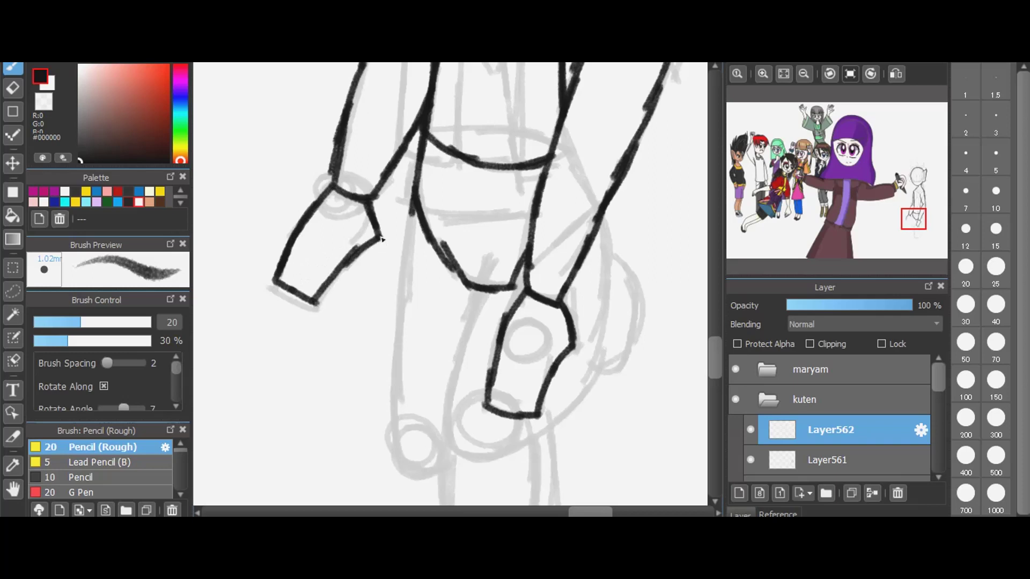
# - Add another layer above the palms and draw the curled fingers of the right-side hand
pyautogui.click(738, 489)
pyautogui.moveTo(523, 411)
pyautogui.mouseDown()
pyautogui.moveTo(549, 426)
pyautogui.moveTo(558, 375)
pyautogui.moveTo(537, 418)
pyautogui.mouseUp()
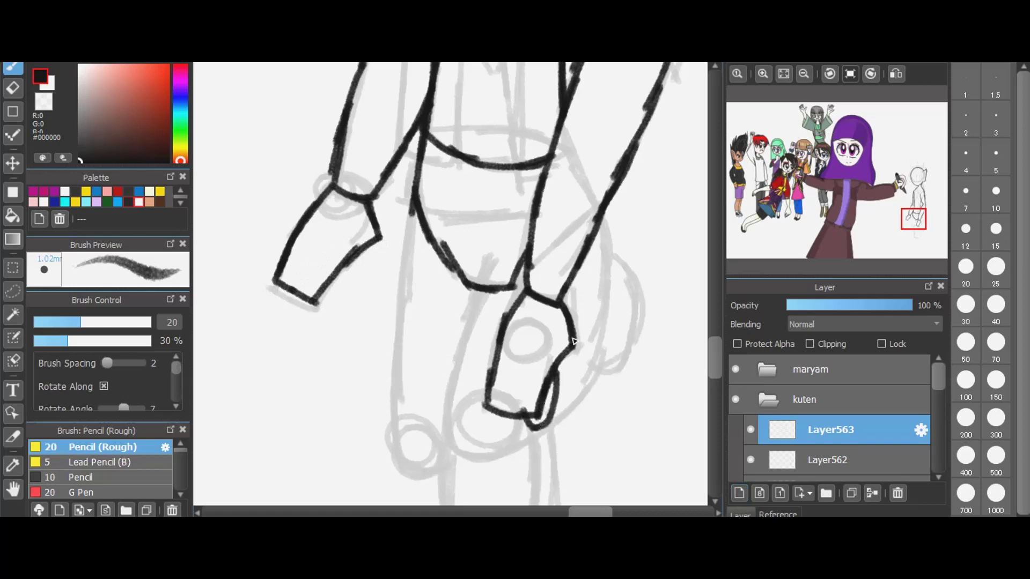
pyautogui.moveTo(574, 340); pyautogui.dragTo(569, 388)
pyautogui.moveTo(572, 354); pyautogui.dragTo(552, 416)
pyautogui.moveTo(507, 407)
pyautogui.mouseDown()
pyautogui.moveTo(536, 429)
pyautogui.moveTo(493, 410)
pyautogui.moveTo(496, 355)
pyautogui.moveTo(525, 291)
pyautogui.moveTo(519, 305)
pyautogui.moveTo(569, 324)
pyautogui.moveTo(572, 343)
pyautogui.mouseUp()
pyautogui.moveTo(567, 301); pyautogui.dragTo(574, 275)
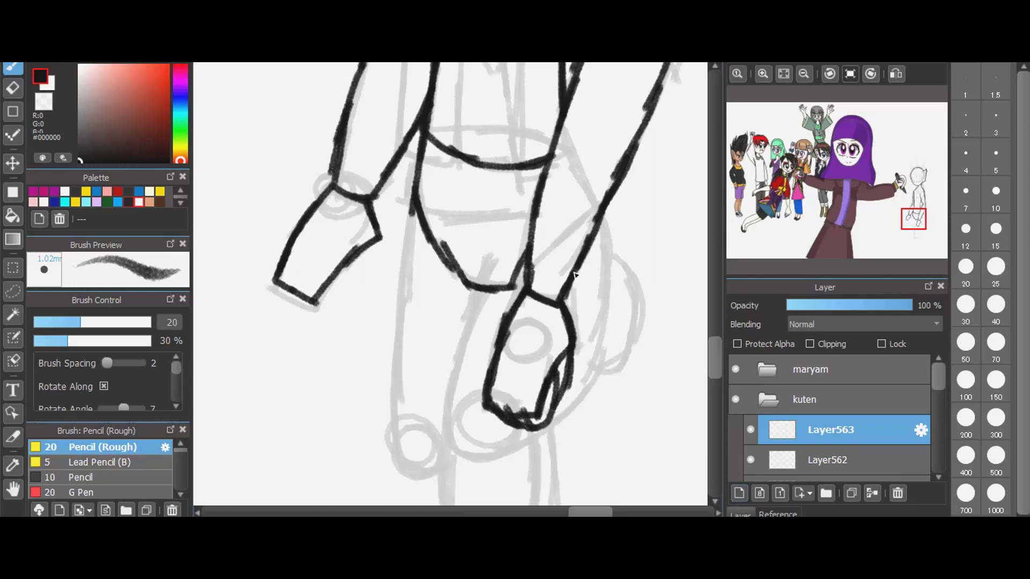
# - Draw the extended fingers at the end of the left-side palm
pyautogui.moveTo(301, 294)
pyautogui.mouseDown()
pyautogui.moveTo(265, 358)
pyautogui.moveTo(315, 305)
pyautogui.moveTo(289, 292)
pyautogui.moveTo(248, 352)
pyautogui.mouseUp()
pyautogui.moveTo(247, 352); pyautogui.dragTo(284, 326)
pyautogui.moveTo(280, 282)
pyautogui.mouseDown()
pyautogui.moveTo(243, 337)
pyautogui.moveTo(261, 329)
pyautogui.mouseUp()
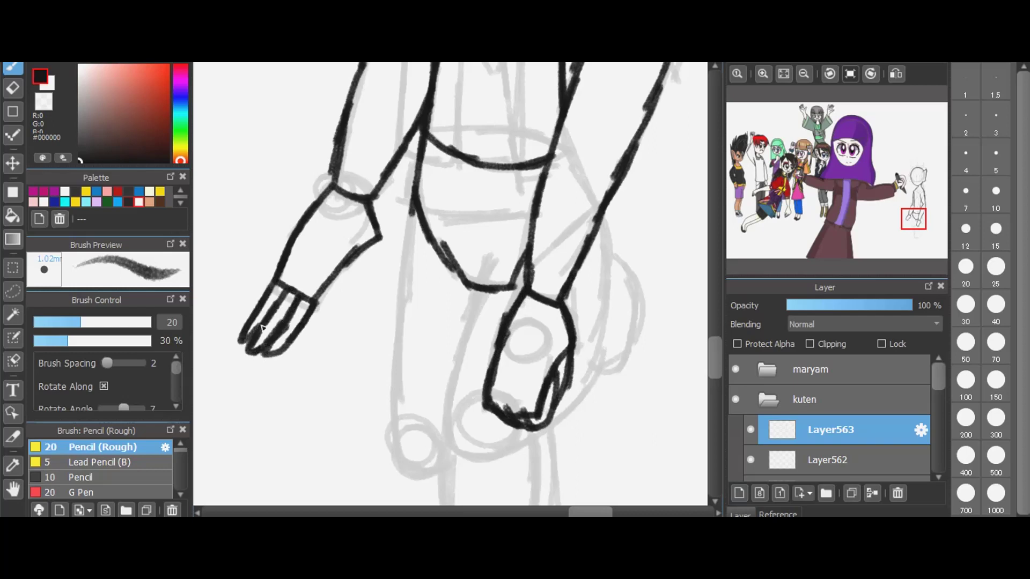
# - Draw the thumb and an outermost little finger on the left-side hand, undoing the extra finger stroke beside the thumb
pyautogui.moveTo(379, 237)
pyautogui.mouseDown()
pyautogui.moveTo(369, 271)
pyautogui.moveTo(326, 321)
pyautogui.mouseUp()
pyautogui.moveTo(348, 259)
pyautogui.mouseDown()
pyautogui.moveTo(329, 316)
pyautogui.moveTo(350, 294)
pyautogui.mouseUp()
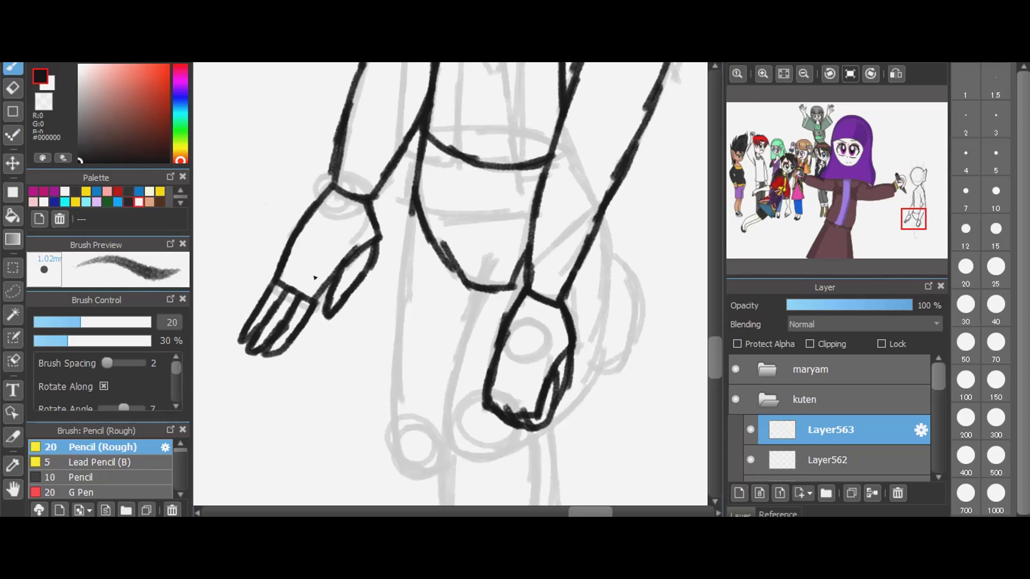
pyautogui.moveTo(322, 292)
pyautogui.mouseDown()
pyautogui.moveTo(318, 349)
pyautogui.moveTo(306, 322)
pyautogui.moveTo(320, 339)
pyautogui.mouseUp()
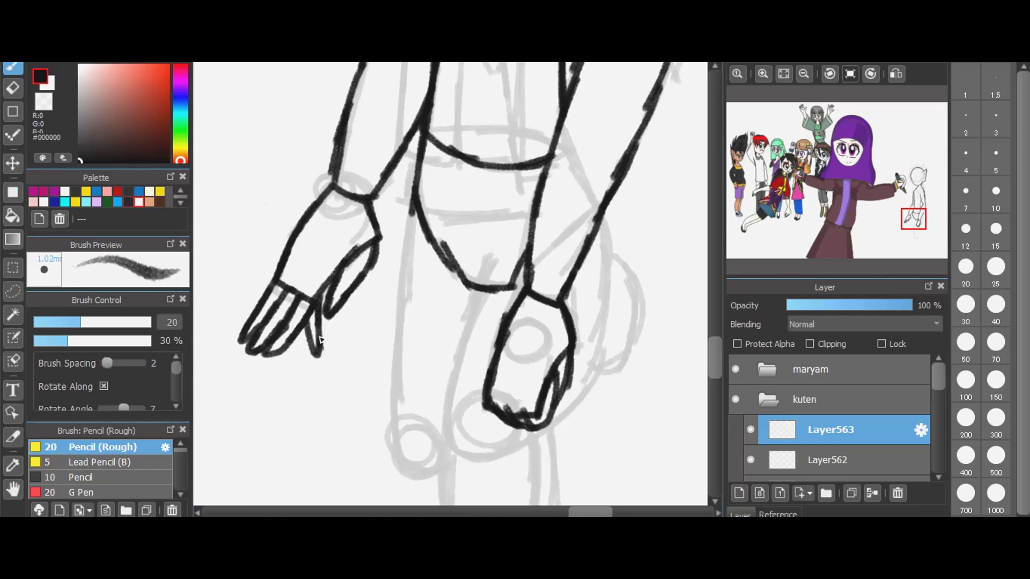
pyautogui.hotkey('ctrl', 'z')
pyautogui.hotkey('ctrl', 'z')
pyautogui.hotkey('ctrl', 'z')
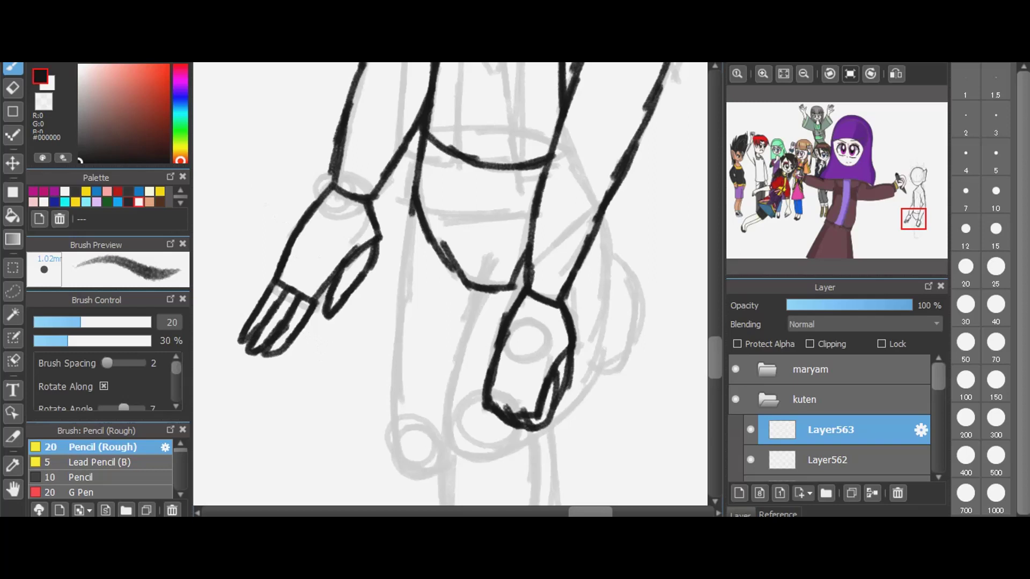
pyautogui.moveTo(272, 278)
pyautogui.mouseDown()
pyautogui.moveTo(241, 323)
pyautogui.moveTo(242, 346)
pyautogui.moveTo(289, 251)
pyautogui.mouseUp()
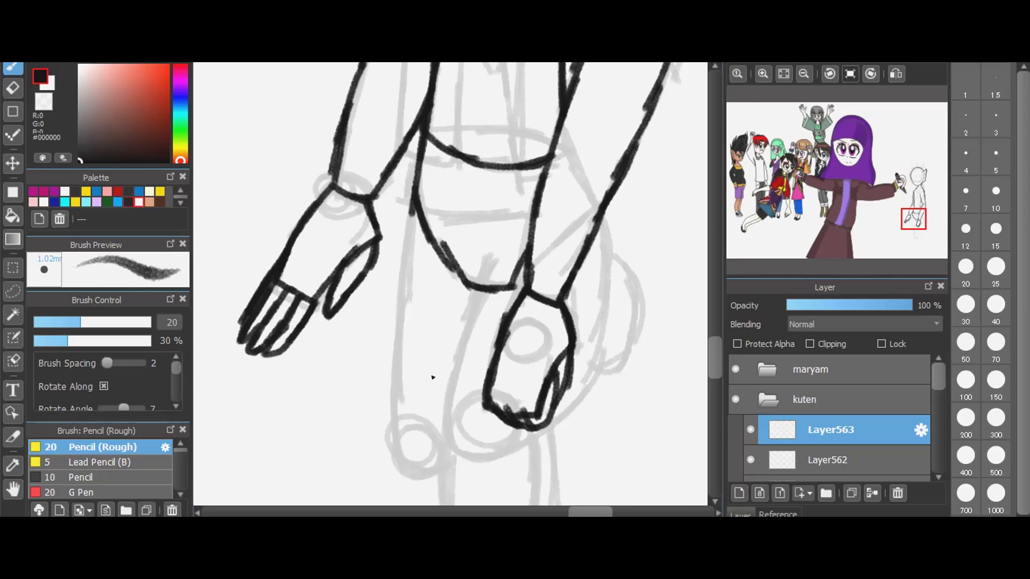
pyautogui.scroll(-2, 485, 191)
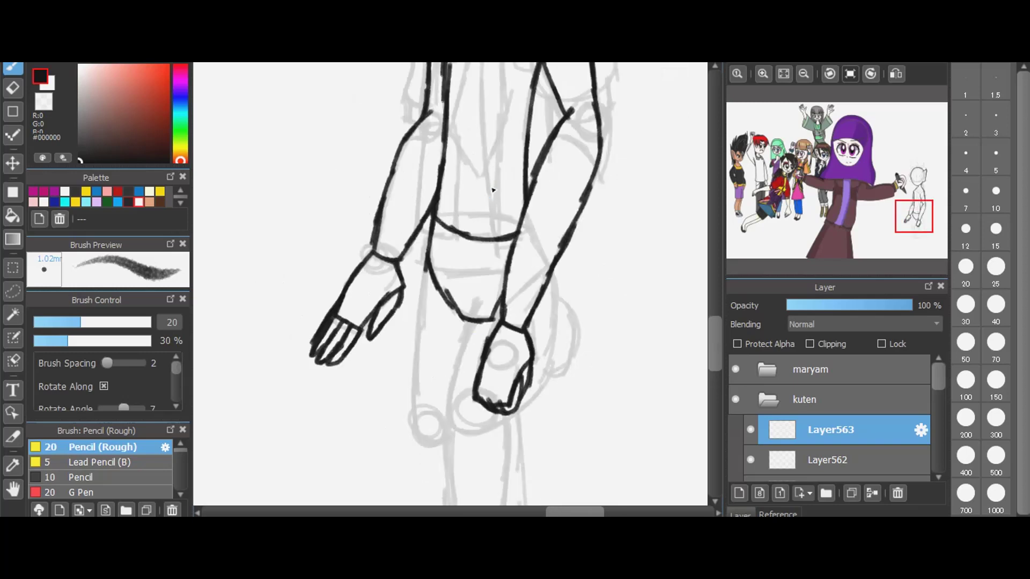
pyautogui.moveTo(472, 320)
pyautogui.mouseDown()
pyautogui.moveTo(448, 410)
pyautogui.moveTo(451, 396)
pyautogui.moveTo(455, 464)
pyautogui.mouseUp()
pyautogui.moveTo(555, 278)
pyautogui.mouseDown()
pyautogui.moveTo(553, 358)
pyautogui.moveTo(557, 339)
pyautogui.moveTo(543, 382)
pyautogui.moveTo(510, 423)
pyautogui.mouseUp()
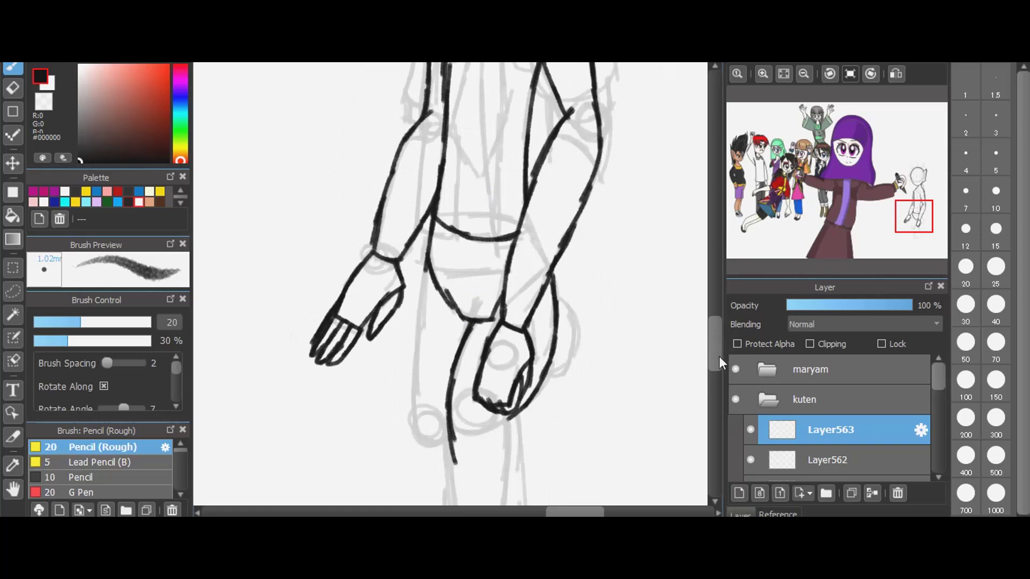
pyautogui.scroll(-3, 719, 358)
pyautogui.hotkey('ctrl', 'z')
pyautogui.hotkey('ctrl', 'z')
pyautogui.hotkey('ctrl', 'z')
pyautogui.hotkey('ctrl', 'z')
pyautogui.hotkey('ctrl', 'z')
pyautogui.hotkey('ctrl', 'z')
pyautogui.hotkey('ctrl', 'z')
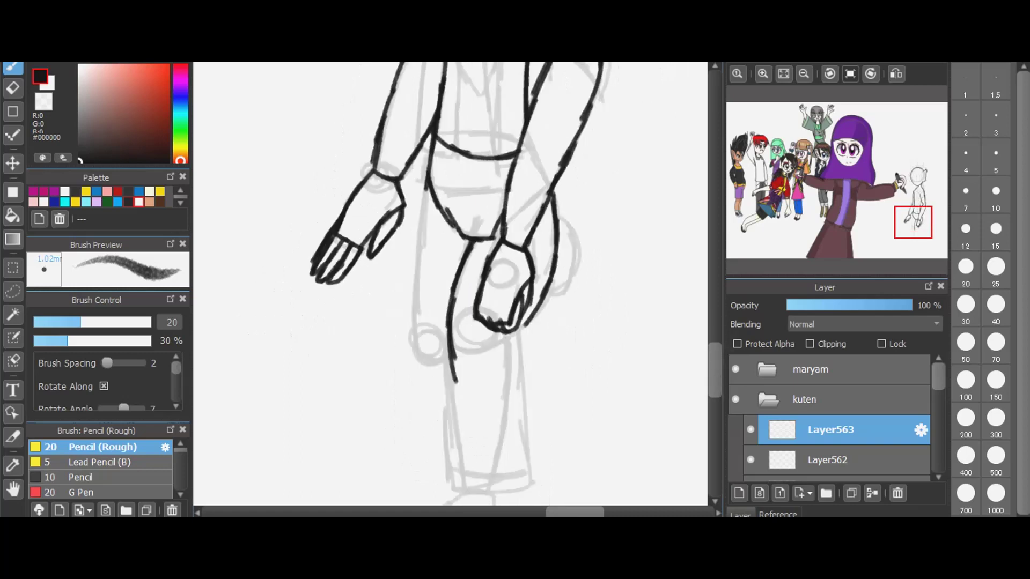
pyautogui.moveTo(448, 326)
pyautogui.mouseDown()
pyautogui.moveTo(471, 248)
pyautogui.moveTo(461, 271)
pyautogui.mouseUp()
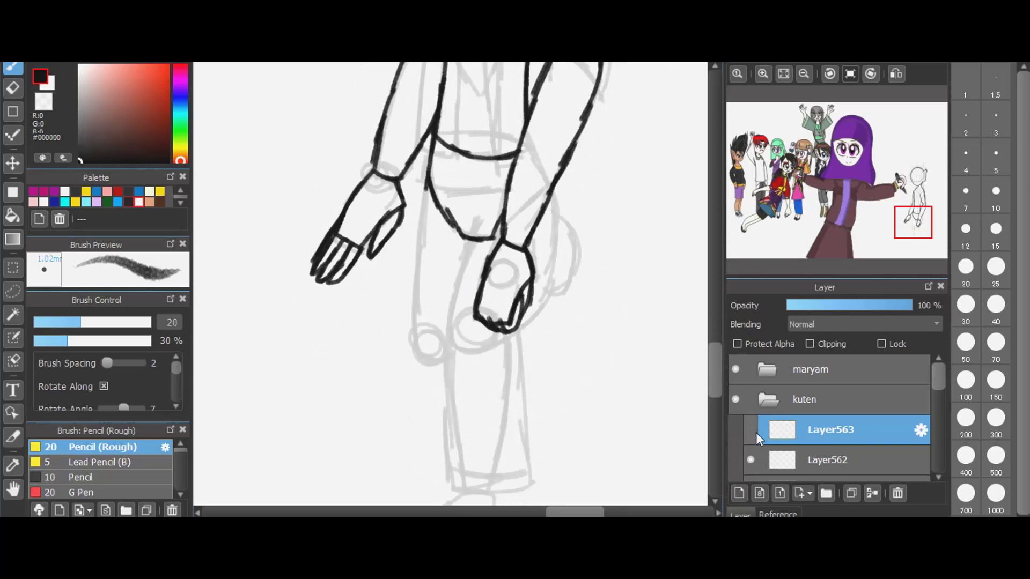
# - Hide Layer562 with the palms and redraw the palm edges on Layer563, joining wrist, thumb and fingers without the knuckle line
pyautogui.click(756, 432)
pyautogui.hotkey('ctrl', 'z')
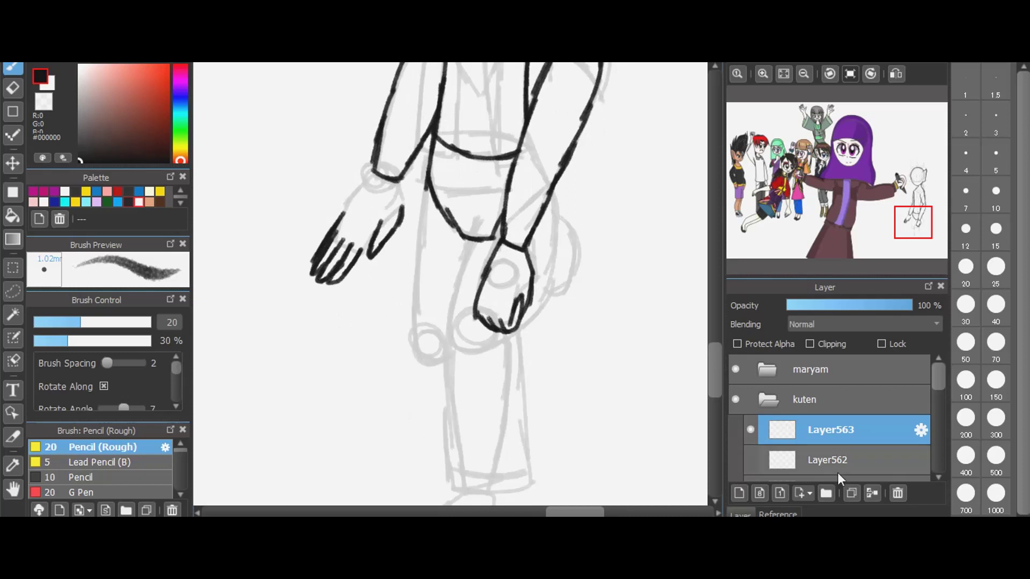
pyautogui.moveTo(401, 180); pyautogui.dragTo(400, 210)
pyautogui.moveTo(379, 175)
pyautogui.mouseDown()
pyautogui.moveTo(334, 228)
pyautogui.moveTo(360, 259)
pyautogui.mouseUp()
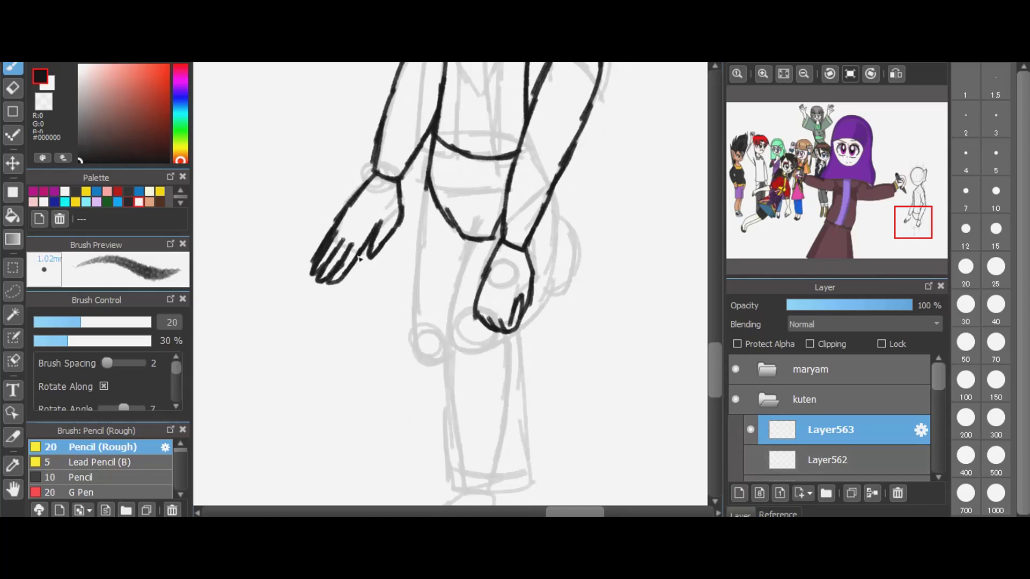
# - Select the body outline layer Layer561 and draw the standing leg from crotch to ankle plus the outer hip curve behind the hand
pyautogui.click(738, 493)
pyautogui.click(897, 493)
pyautogui.click(871, 462)
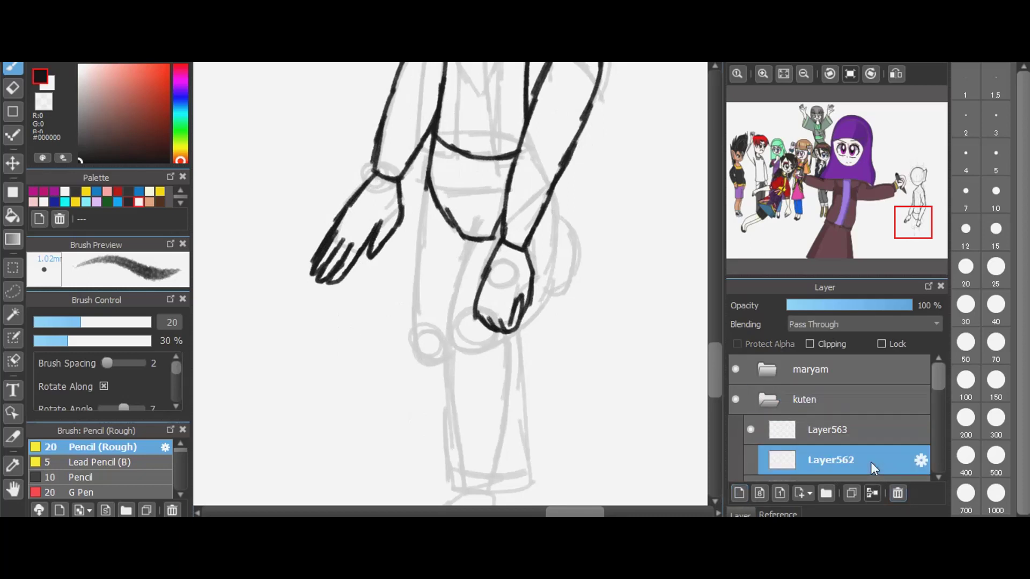
pyautogui.scroll(-1, 871, 462)
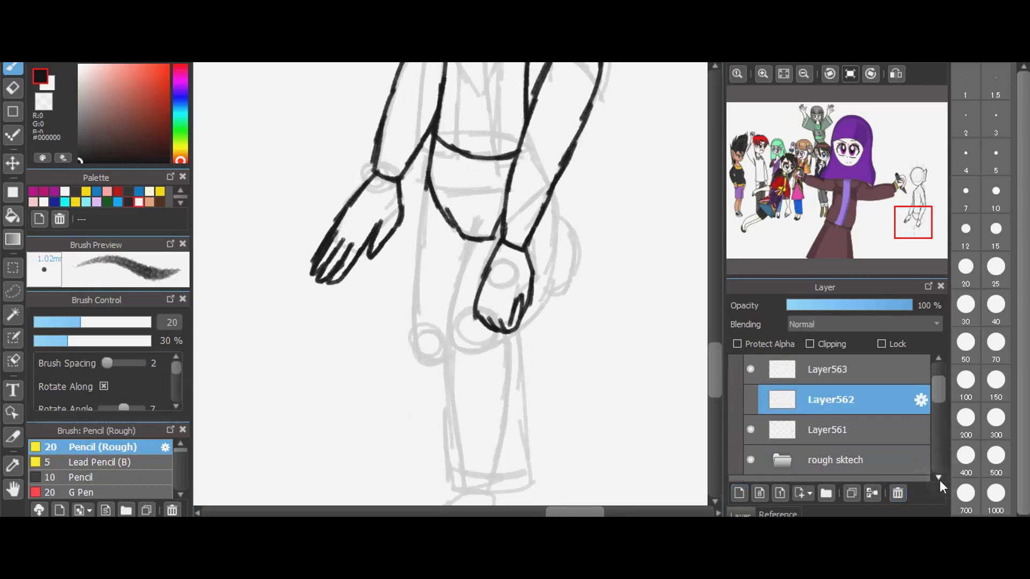
pyautogui.click(868, 441)
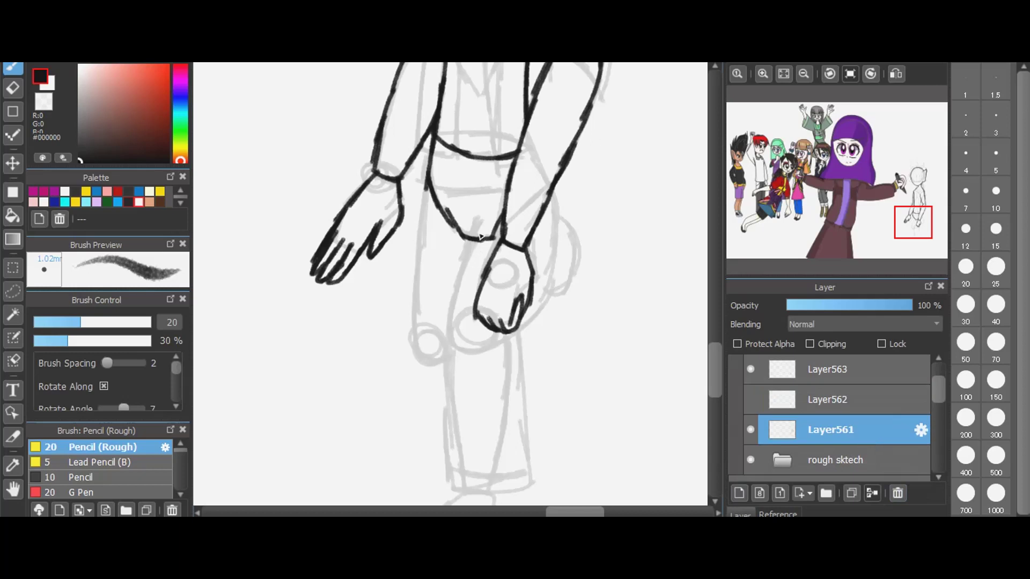
pyautogui.moveTo(477, 238); pyautogui.dragTo(450, 362)
pyautogui.moveTo(456, 325); pyautogui.dragTo(463, 446)
pyautogui.moveTo(507, 335); pyautogui.dragTo(502, 435)
pyautogui.moveTo(495, 478); pyautogui.dragTo(491, 477)
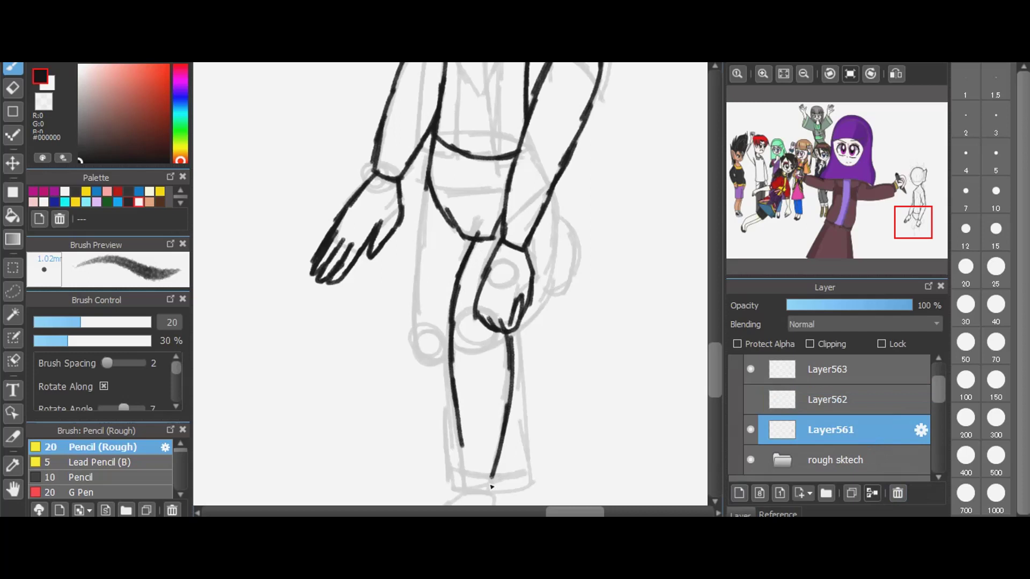
pyautogui.moveTo(553, 191)
pyautogui.mouseDown()
pyautogui.moveTo(557, 284)
pyautogui.moveTo(509, 342)
pyautogui.mouseUp()
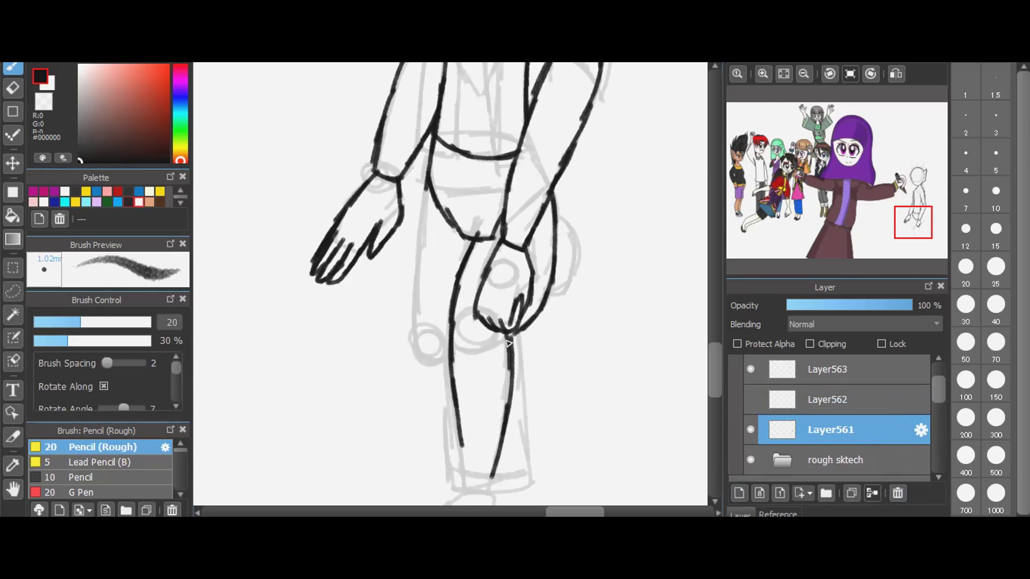
# - Extend the standing leg's lines down to the ankle and outline the foot along the rough sketch
pyautogui.scroll(-3, 718, 371)
pyautogui.scroll(-2, 723, 394)
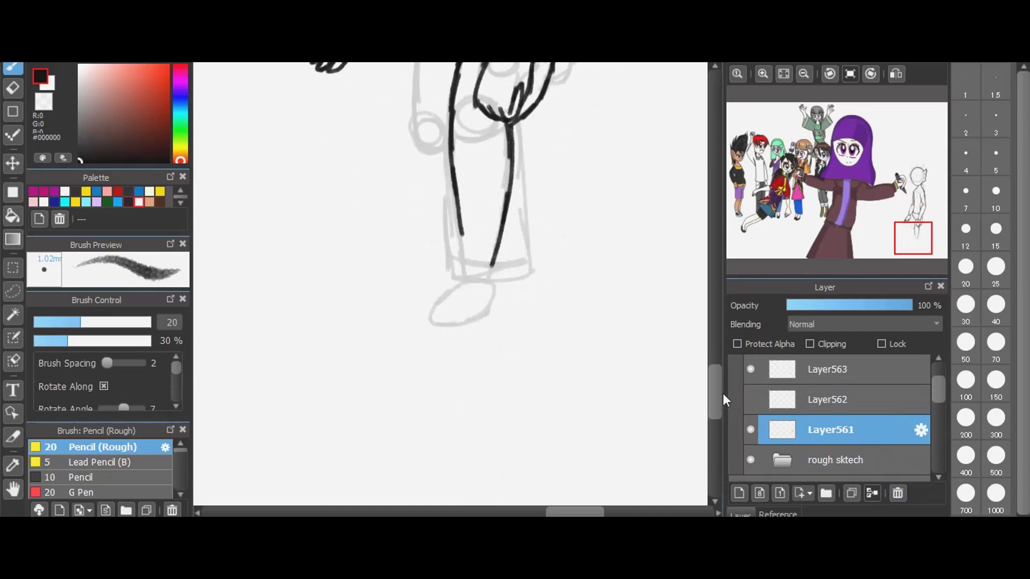
pyautogui.hotkey('ctrl', '+')
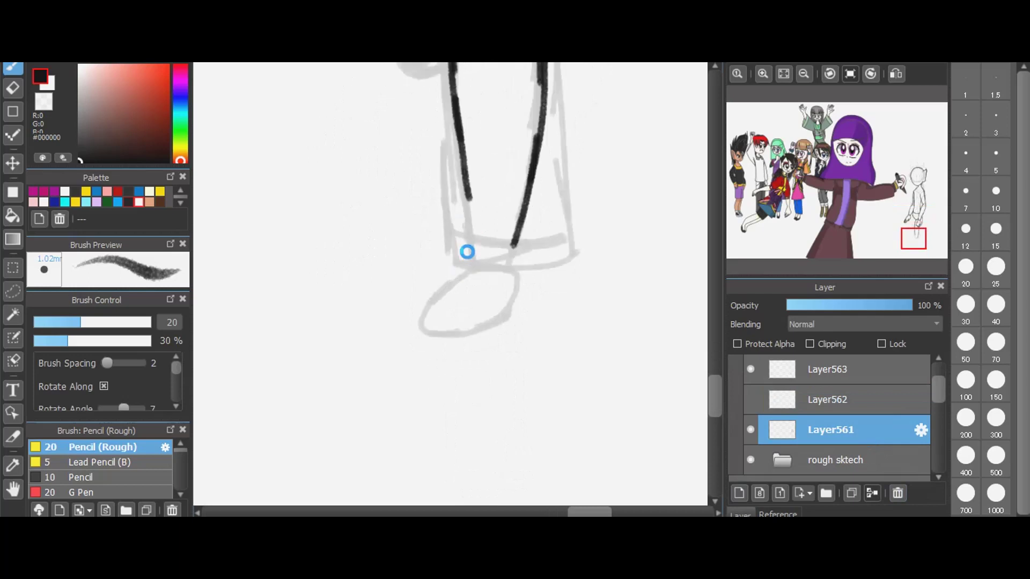
pyautogui.hotkey('ctrl', '+')
pyautogui.hotkey('ctrl', '+')
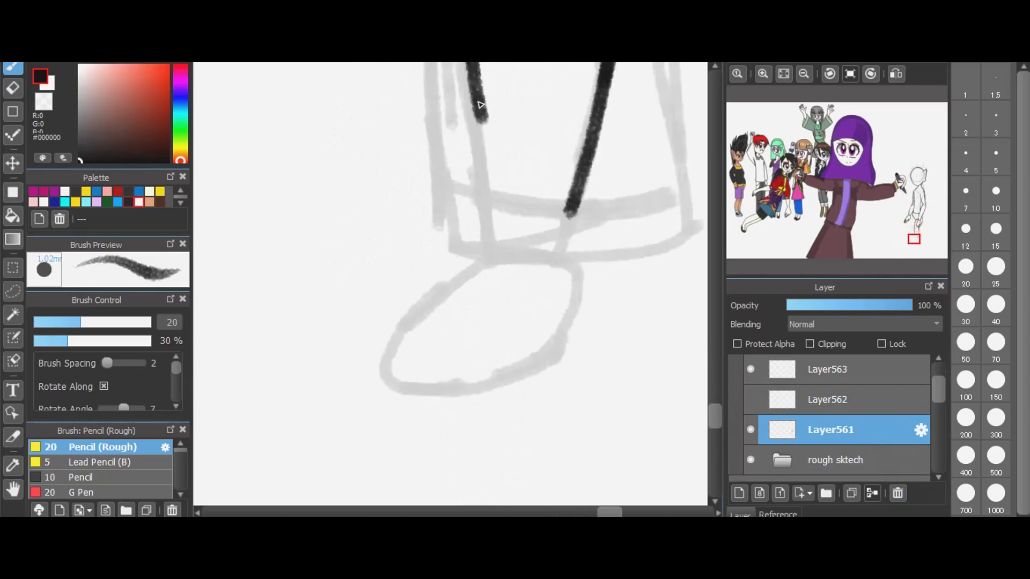
pyautogui.moveTo(480, 103)
pyautogui.mouseDown()
pyautogui.moveTo(489, 228)
pyautogui.moveTo(464, 282)
pyautogui.moveTo(408, 330)
pyautogui.moveTo(390, 379)
pyautogui.moveTo(531, 361)
pyautogui.moveTo(580, 314)
pyautogui.moveTo(576, 173)
pyautogui.moveTo(576, 222)
pyautogui.mouseUp()
# - Draw the other leg's thigh from the hip down to a rounded knee that meets the standing leg
pyautogui.scroll(-1, 556, 465)
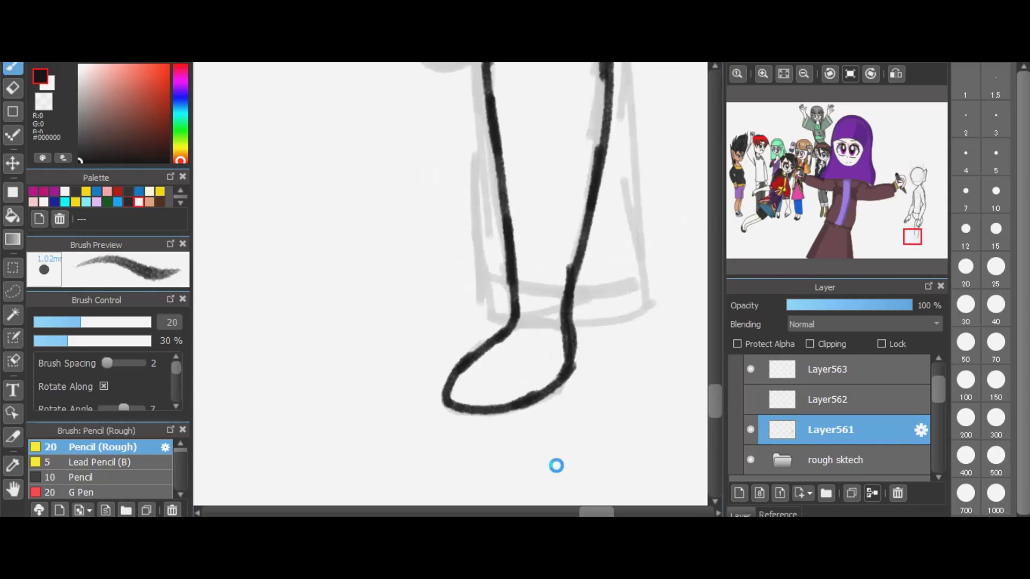
pyautogui.scroll(-1, 557, 466)
pyautogui.scroll(-2, 556, 465)
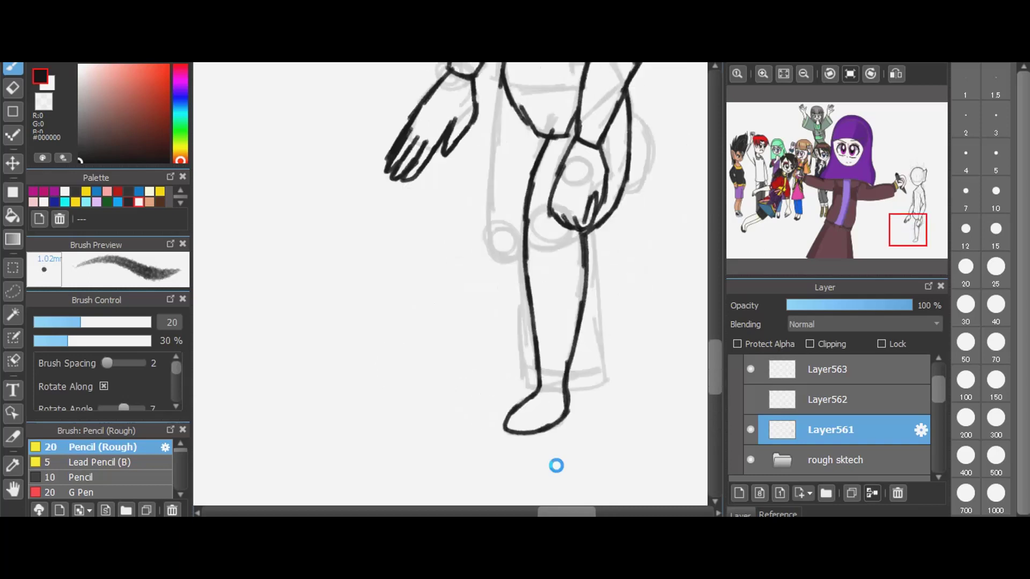
pyautogui.scroll(-1, 564, 166)
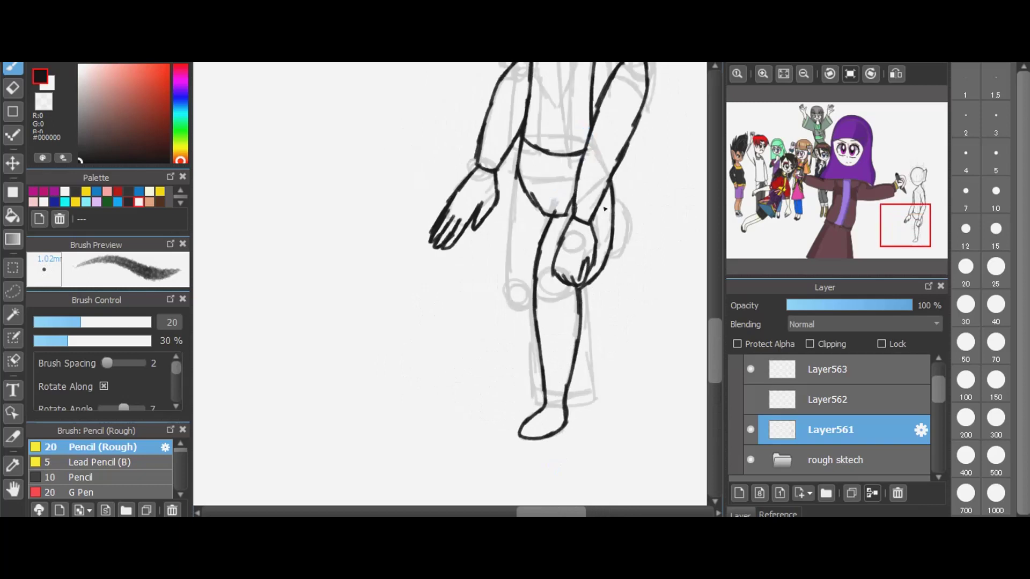
pyautogui.scroll(1, 605, 208)
pyautogui.scroll(1, 604, 208)
pyautogui.moveTo(432, 147)
pyautogui.mouseDown()
pyautogui.moveTo(419, 394)
pyautogui.moveTo(440, 414)
pyautogui.moveTo(467, 407)
pyautogui.mouseUp()
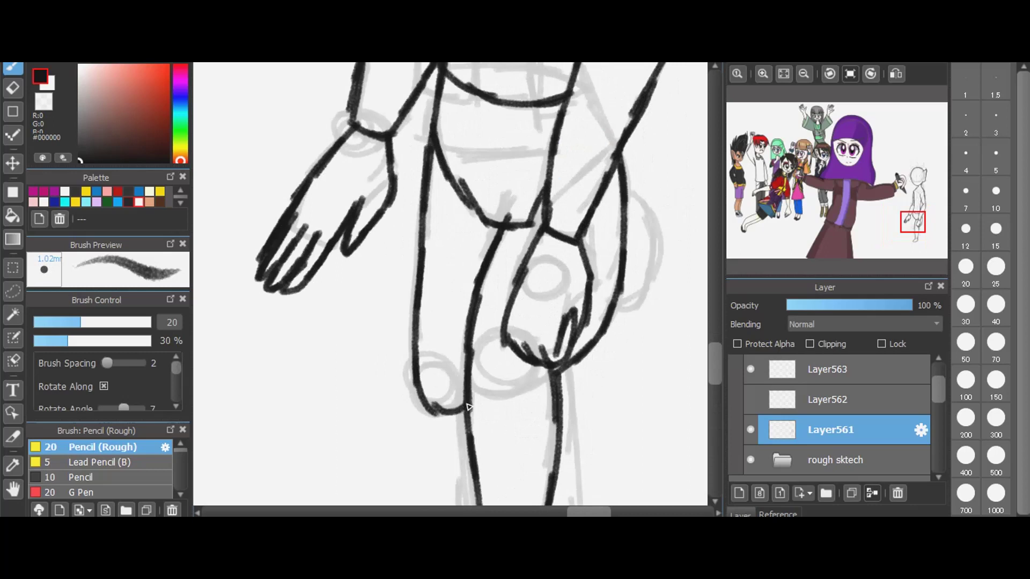
pyautogui.moveTo(624, 208)
pyautogui.mouseDown()
pyautogui.moveTo(652, 223)
pyautogui.moveTo(647, 276)
pyautogui.moveTo(633, 303)
pyautogui.moveTo(614, 307)
pyautogui.mouseUp()
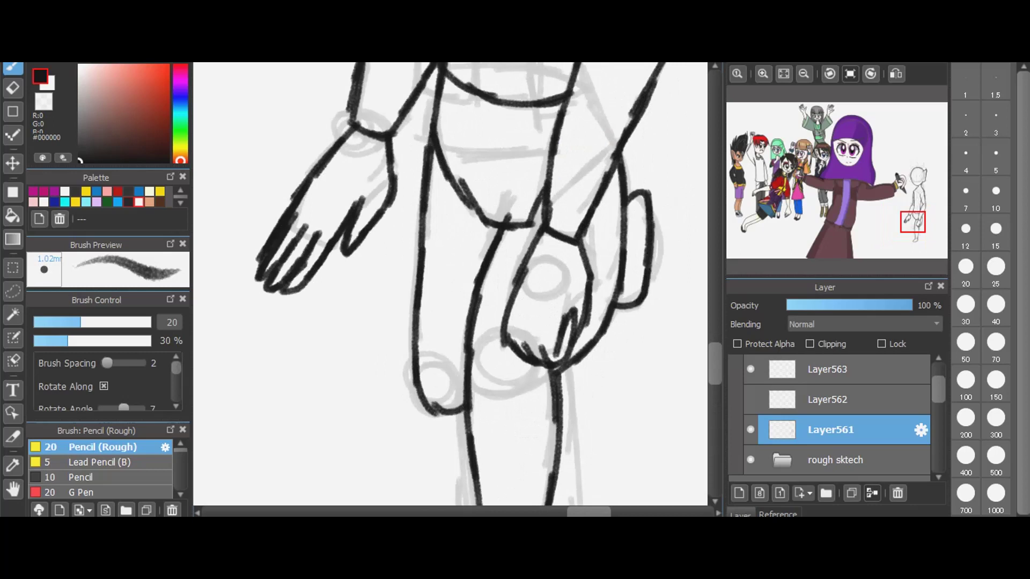
pyautogui.hotkey('ctrl', 'z')
pyautogui.hotkey('ctrl', 'z')
pyautogui.hotkey('ctrl', 'z')
pyautogui.hotkey('ctrl', 'z')
pyautogui.hotkey('ctrl', 'z')
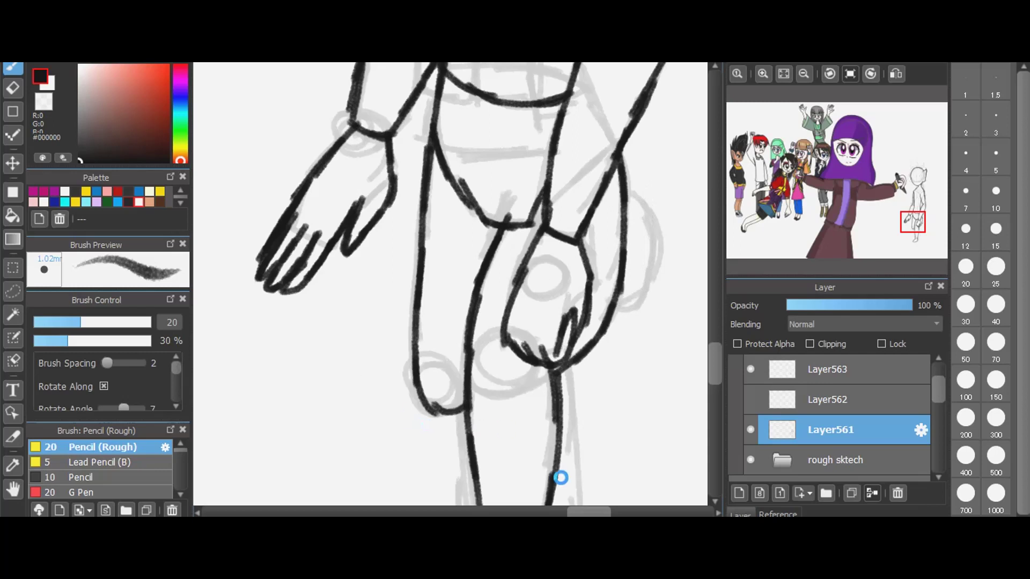
pyautogui.scroll(-1, 421, 423)
pyautogui.scroll(-2, 561, 475)
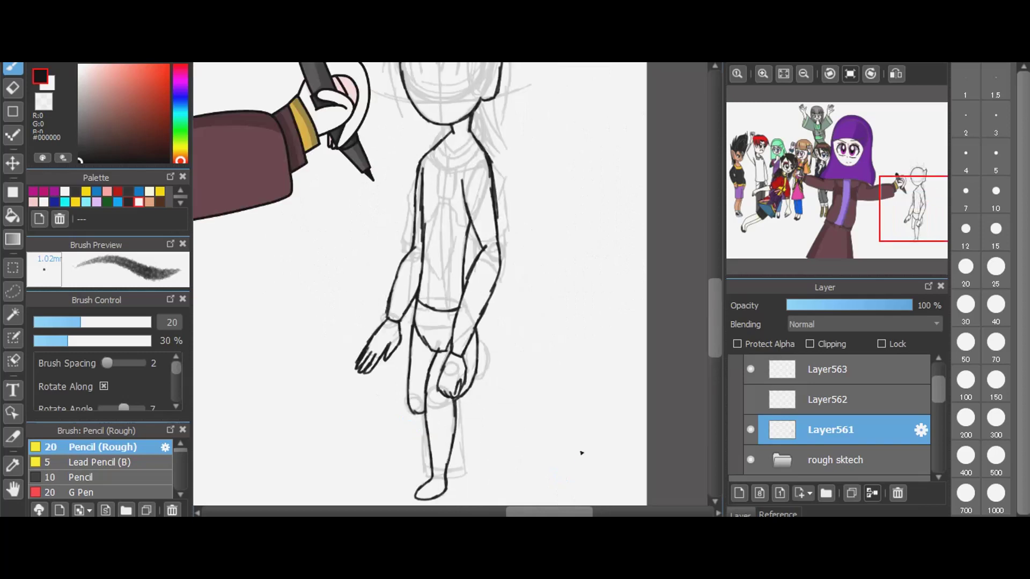
pyautogui.scroll(-1, 581, 454)
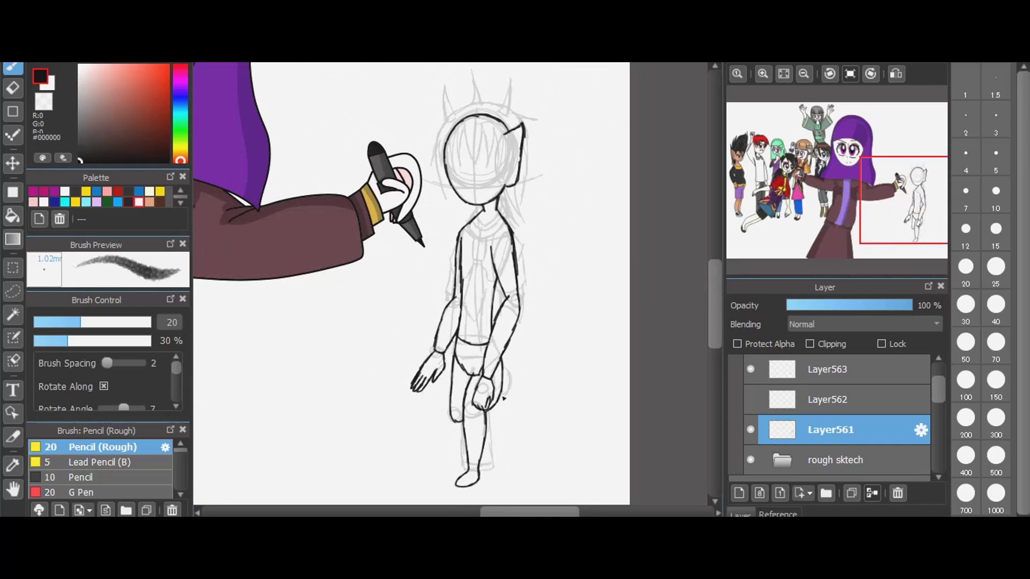
pyautogui.scroll(3, 487, 394)
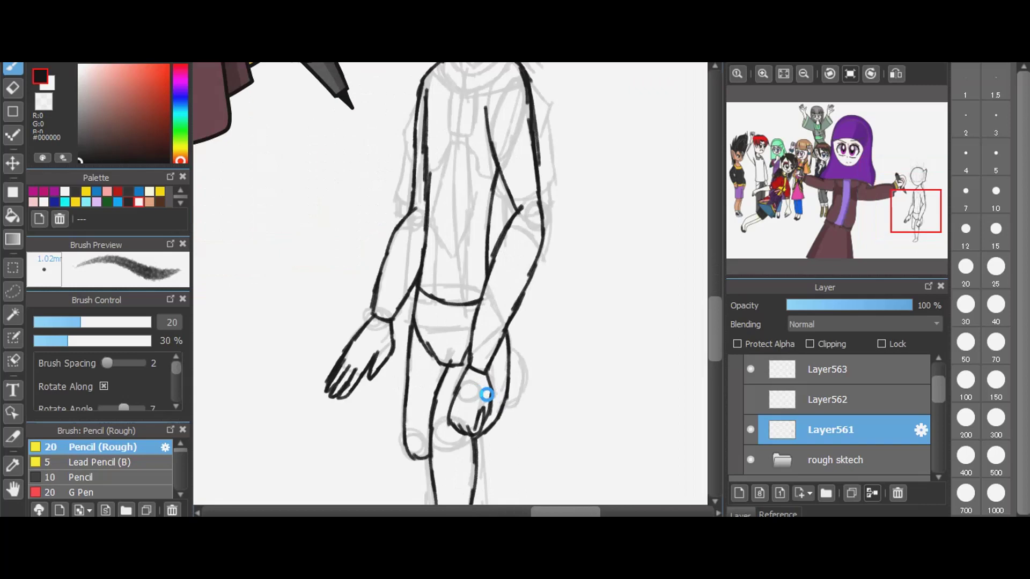
pyautogui.moveTo(510, 353)
pyautogui.mouseDown()
pyautogui.moveTo(526, 365)
pyautogui.moveTo(520, 400)
pyautogui.mouseUp()
pyautogui.moveTo(526, 392); pyautogui.dragTo(500, 410)
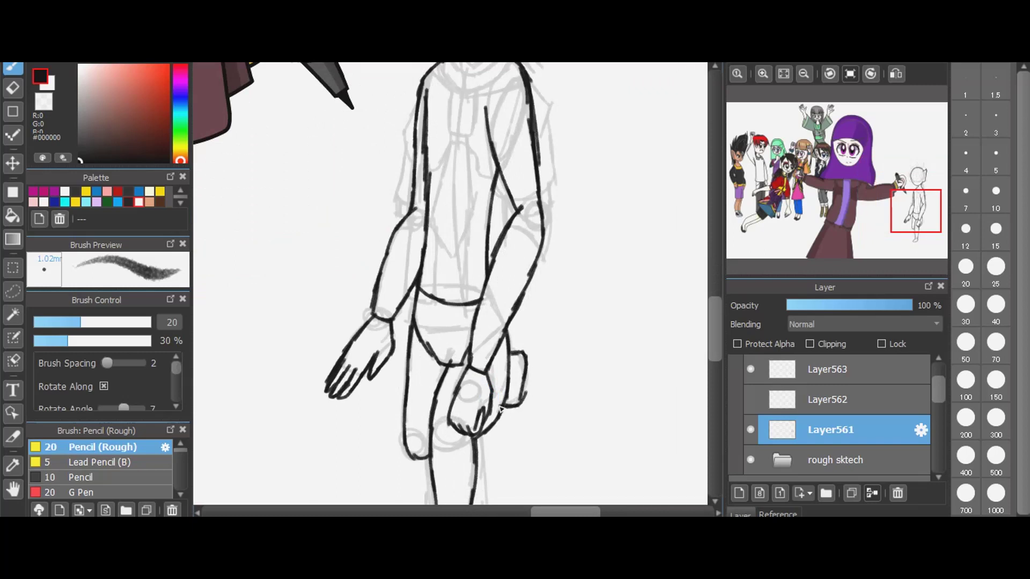
pyautogui.hotkey('ctrl', 'z')
pyautogui.hotkey('ctrl', 'z')
pyautogui.hotkey('ctrl', 'z')
pyautogui.hotkey('ctrl', 'z')
# - Add a new layer above Layer563, the hands layer, in the kuten folder
pyautogui.scroll(-1, 563, 224)
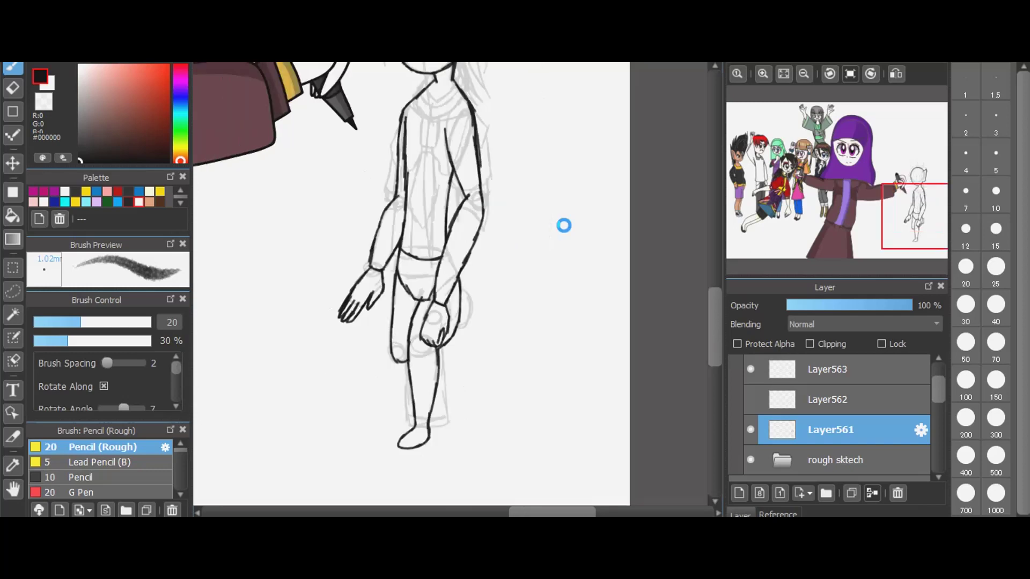
pyautogui.scroll(-1, 684, 474)
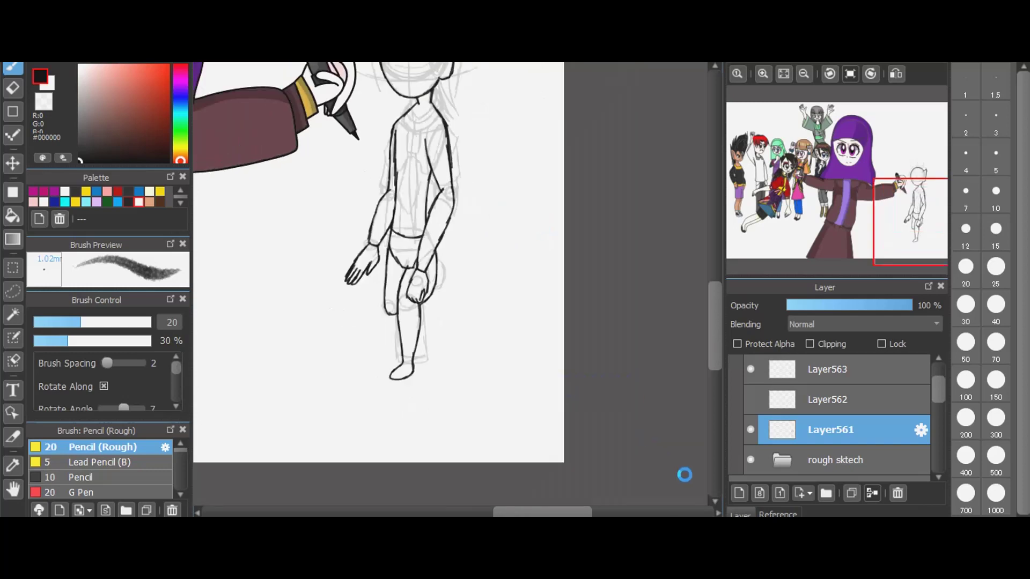
pyautogui.scroll(-1, 684, 474)
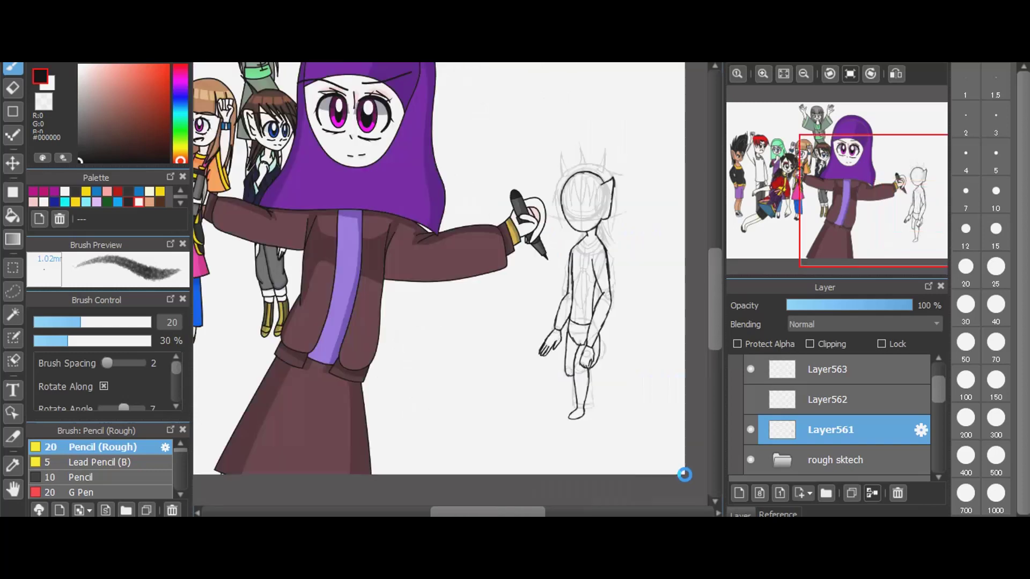
pyautogui.scroll(2, 701, 262)
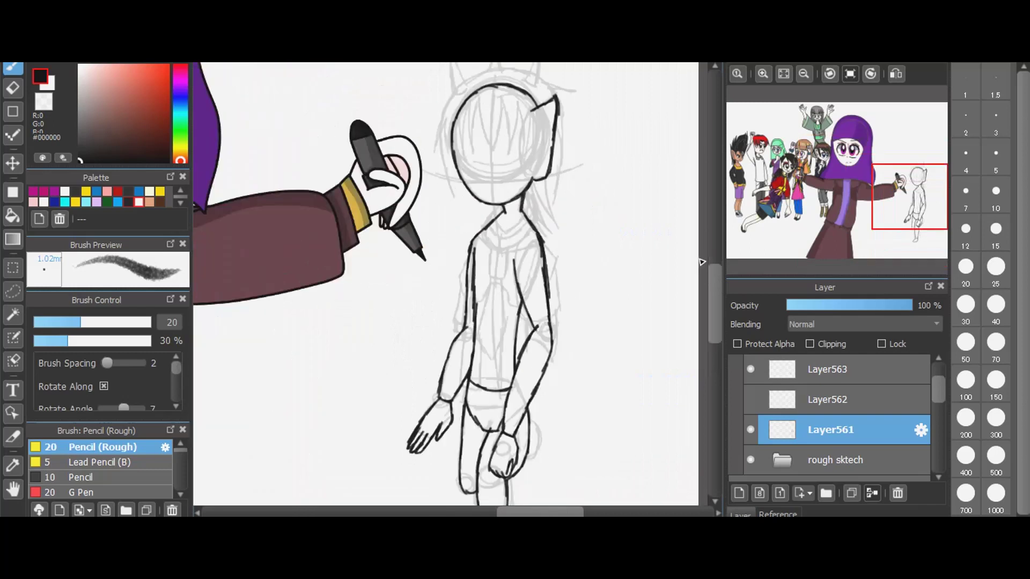
pyautogui.scroll(2, 804, 414)
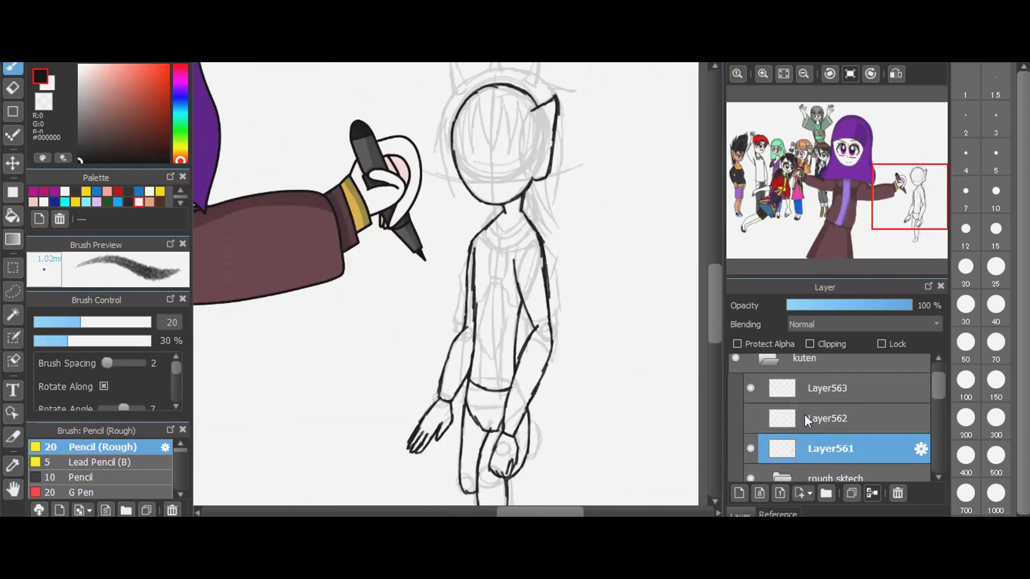
pyautogui.click(803, 425)
pyautogui.scroll(-1, 751, 466)
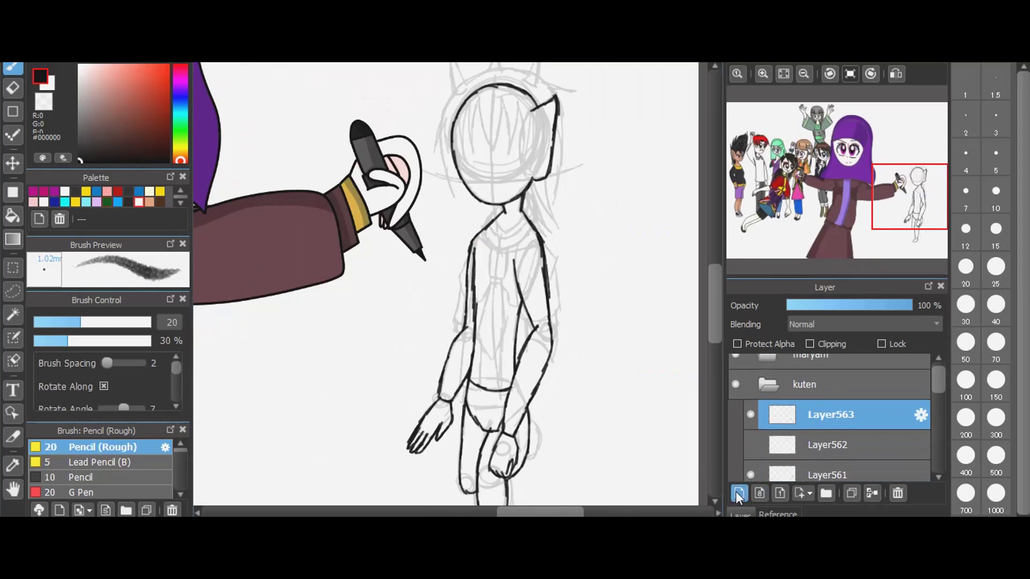
pyautogui.click(739, 493)
pyautogui.scroll(-3, 813, 418)
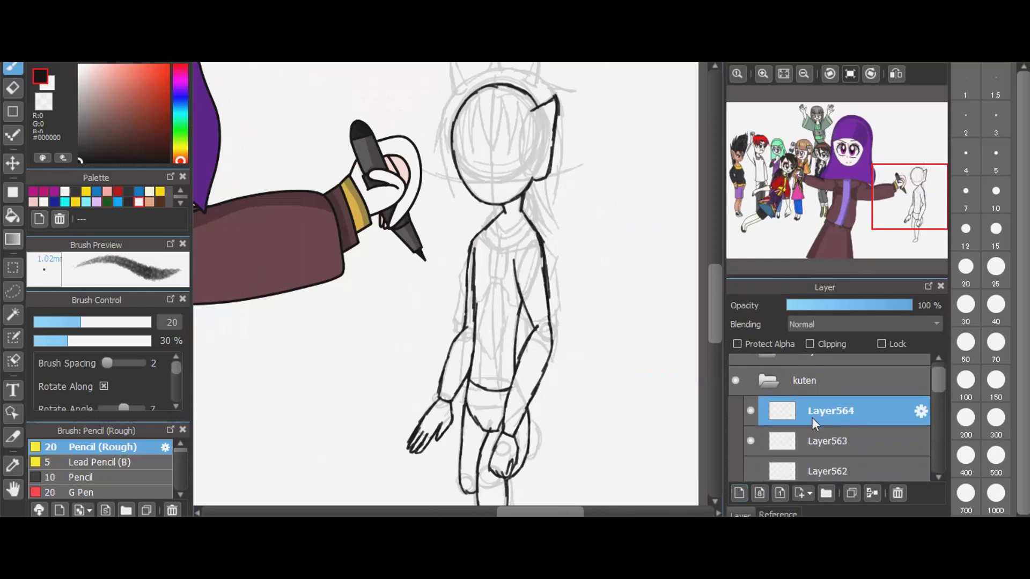
# - Select the rough sktech folder inside the kuten folder and collapse it
pyautogui.click(781, 423)
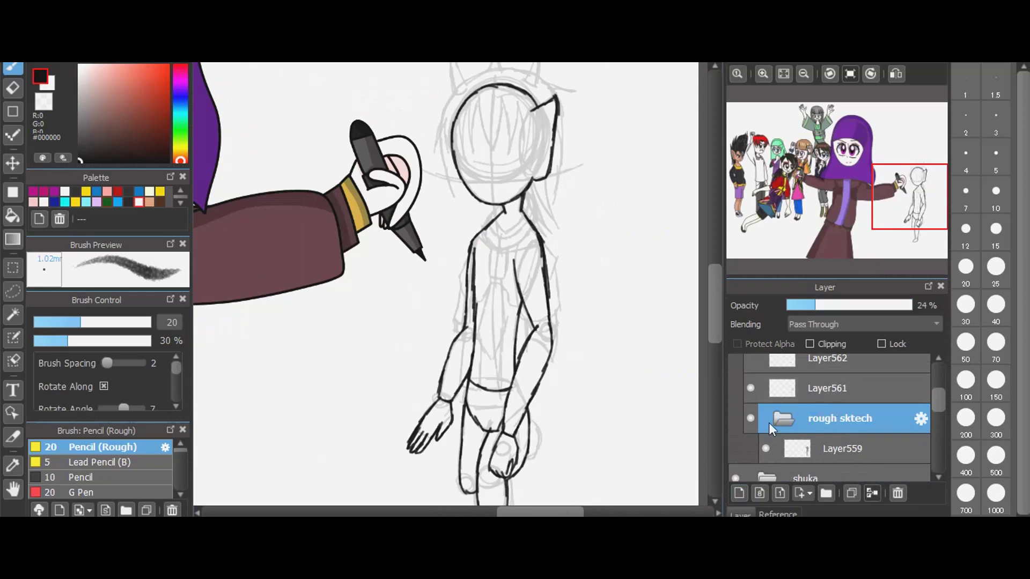
pyautogui.click(790, 417)
pyautogui.scroll(4, 851, 428)
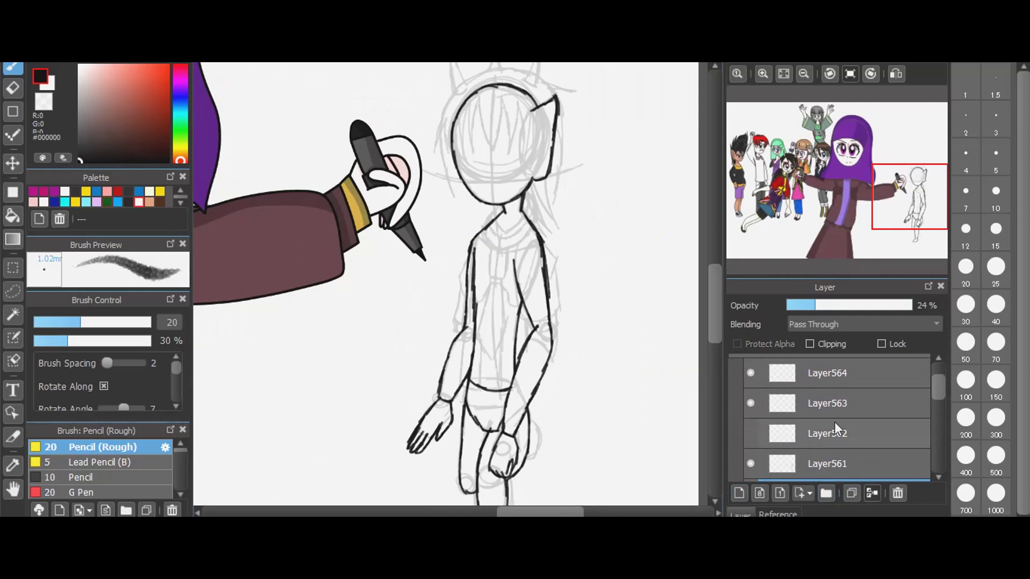
pyautogui.scroll(1, 835, 423)
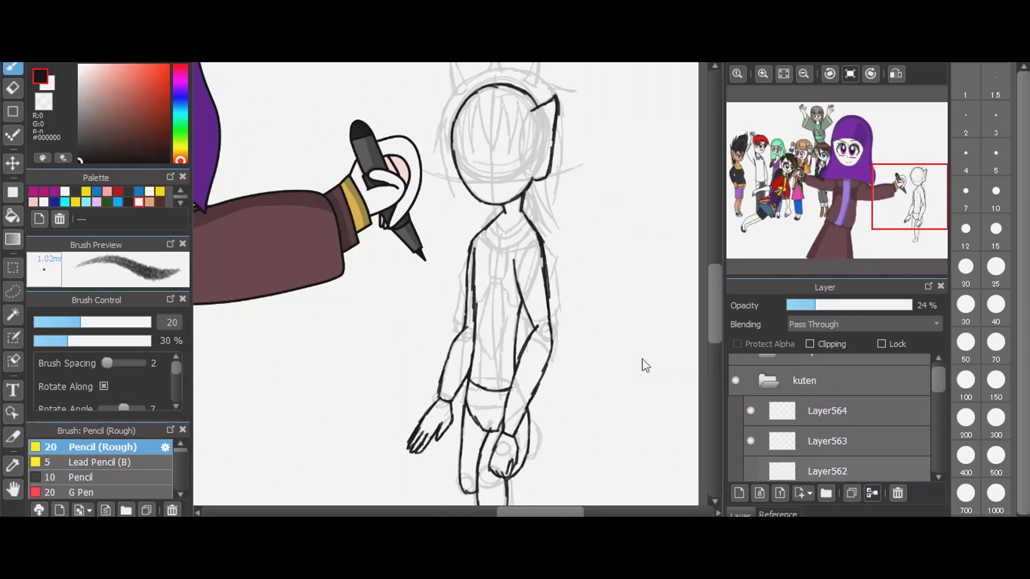
pyautogui.click(12, 314)
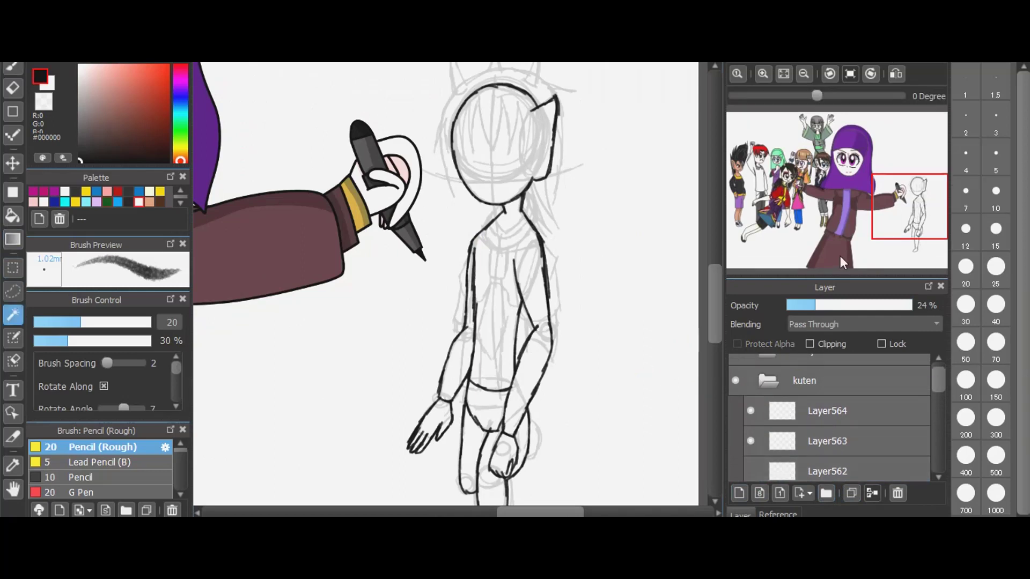
pyautogui.scroll(-1, 796, 435)
pyautogui.click(806, 461)
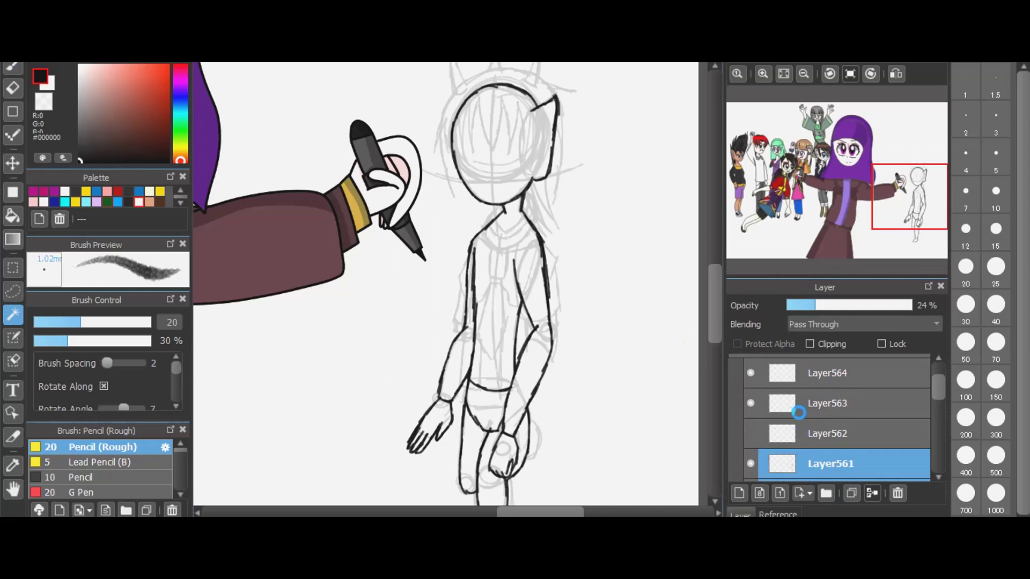
pyautogui.keyDown('ctrl'); pyautogui.click(800, 433); pyautogui.keyUp('ctrl')
pyautogui.keyDown('ctrl'); pyautogui.click(804, 408); pyautogui.keyUp('ctrl')
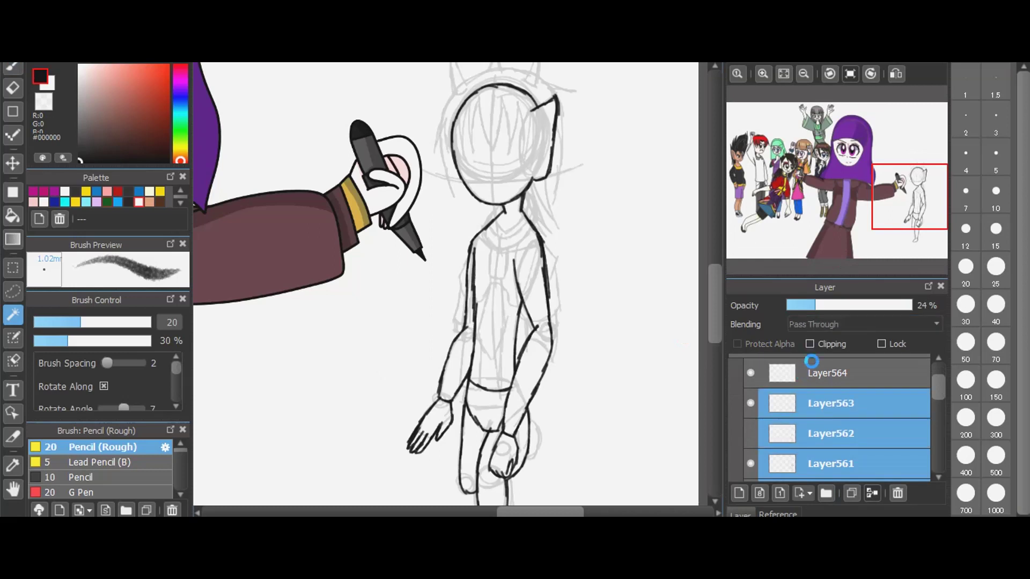
pyautogui.keyDown('ctrl'); pyautogui.click(809, 365); pyautogui.keyUp('ctrl')
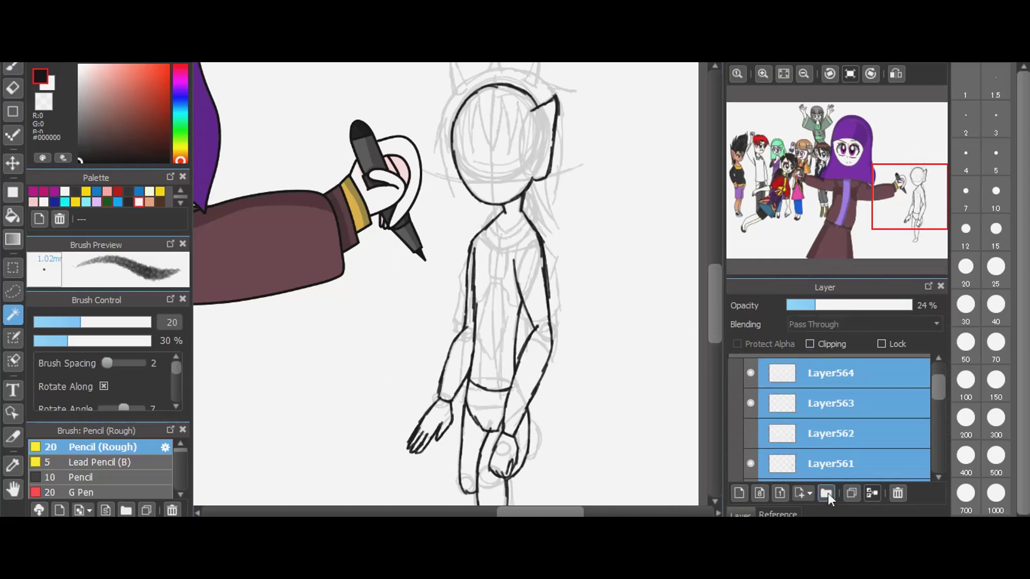
pyautogui.scroll(-2, 835, 406)
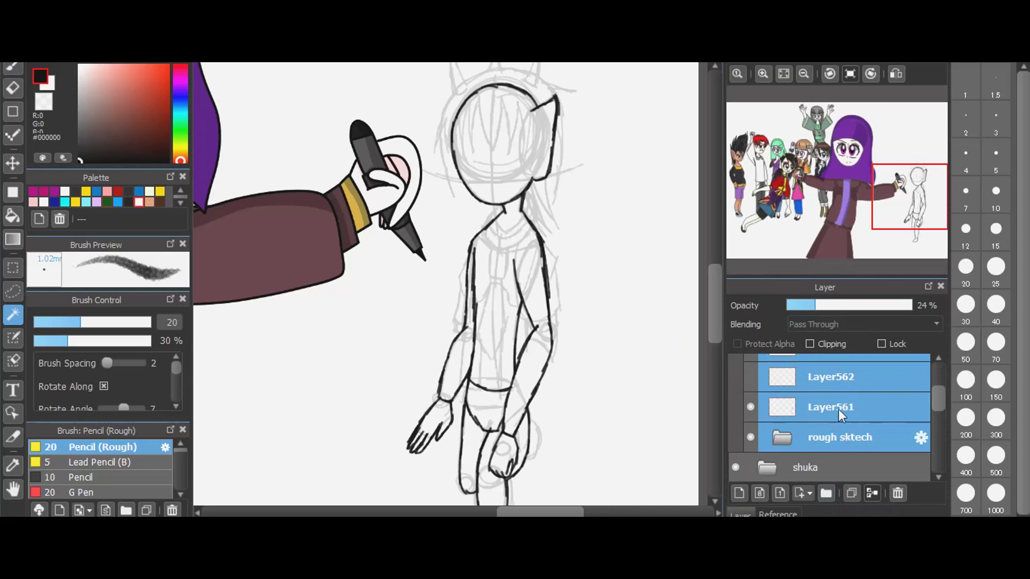
pyautogui.scroll(1, 796, 413)
pyautogui.scroll(1, 796, 410)
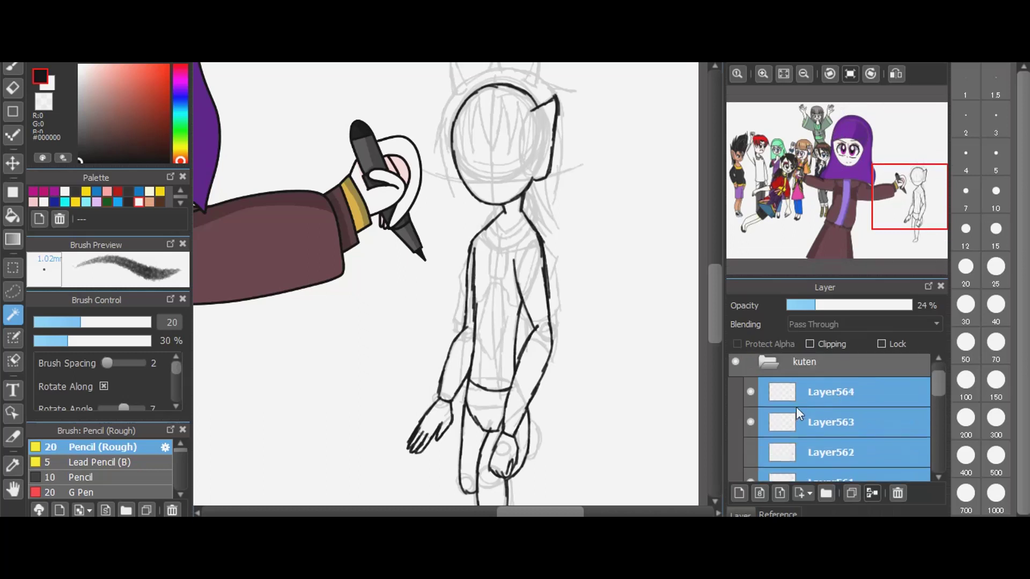
pyautogui.scroll(-2, 851, 397)
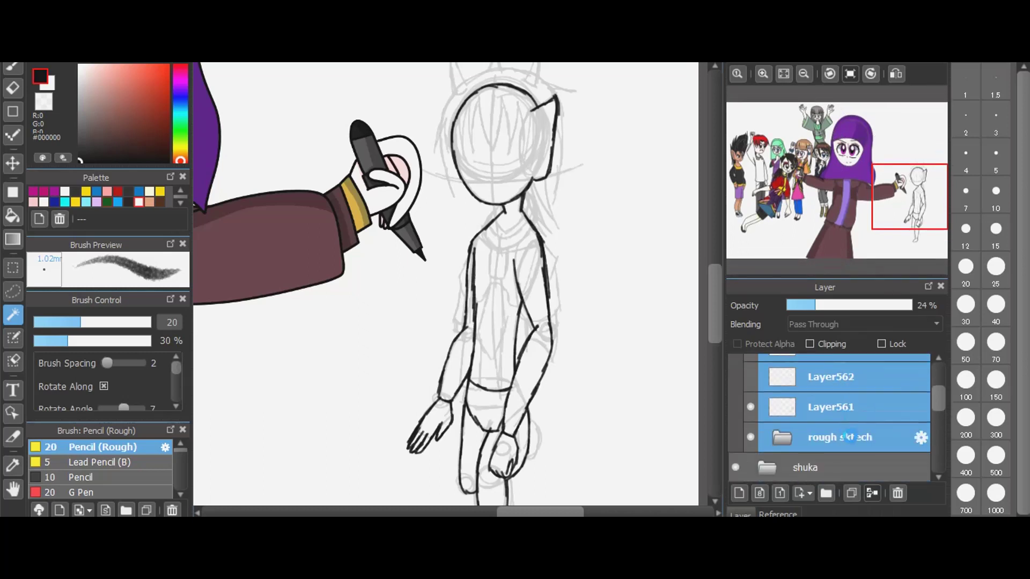
pyautogui.keyDown('ctrl'); pyautogui.click(851, 404); pyautogui.keyUp('ctrl')
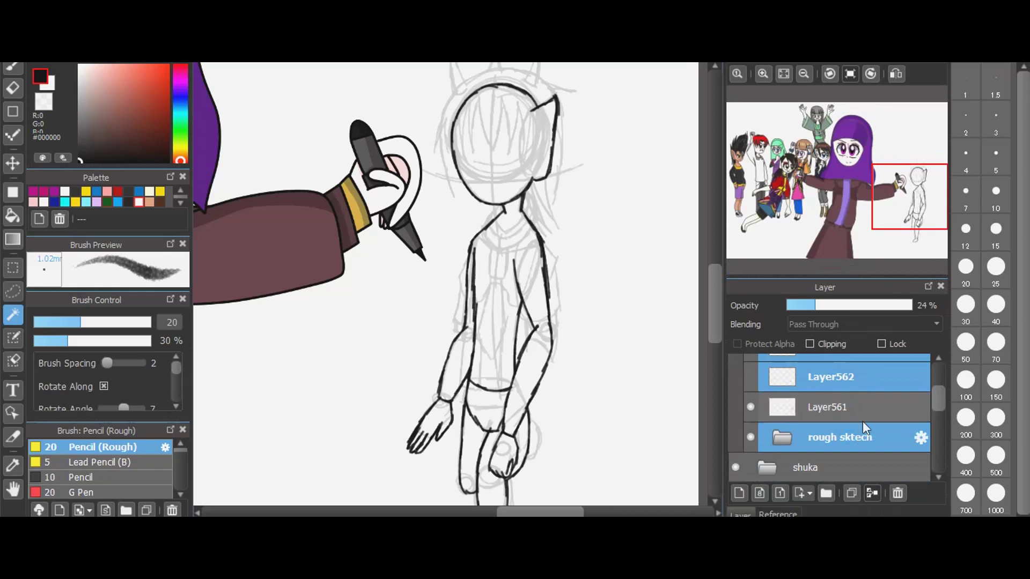
pyautogui.scroll(1, 861, 420)
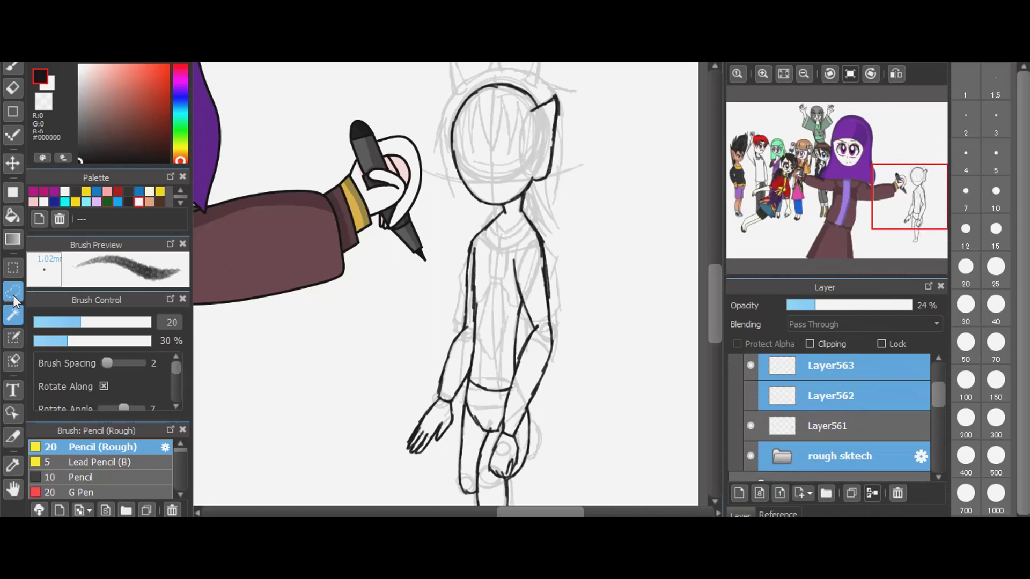
pyautogui.click(12, 89)
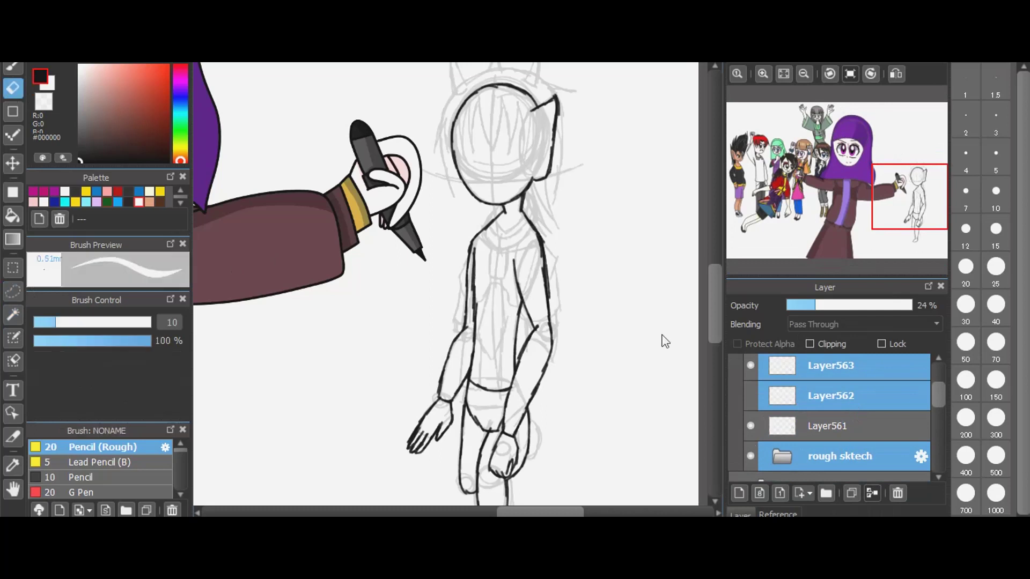
# - Switch to the Magic Wand tool and select Layer561, Layer562, Layer563 and Layer564 together, leaving out the rough sktech folder
pyautogui.click(823, 430)
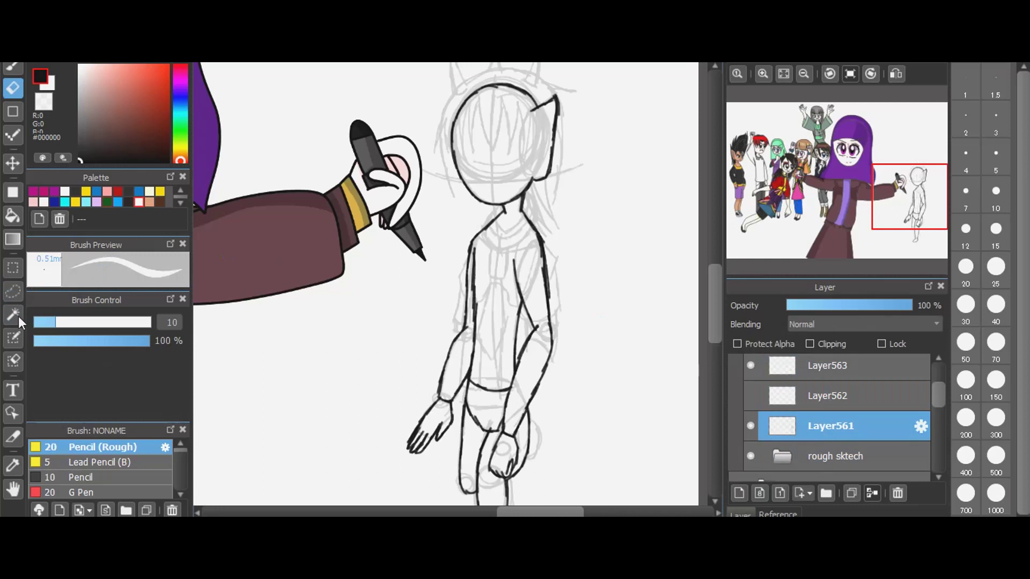
pyautogui.click(631, 187)
pyautogui.click(13, 314)
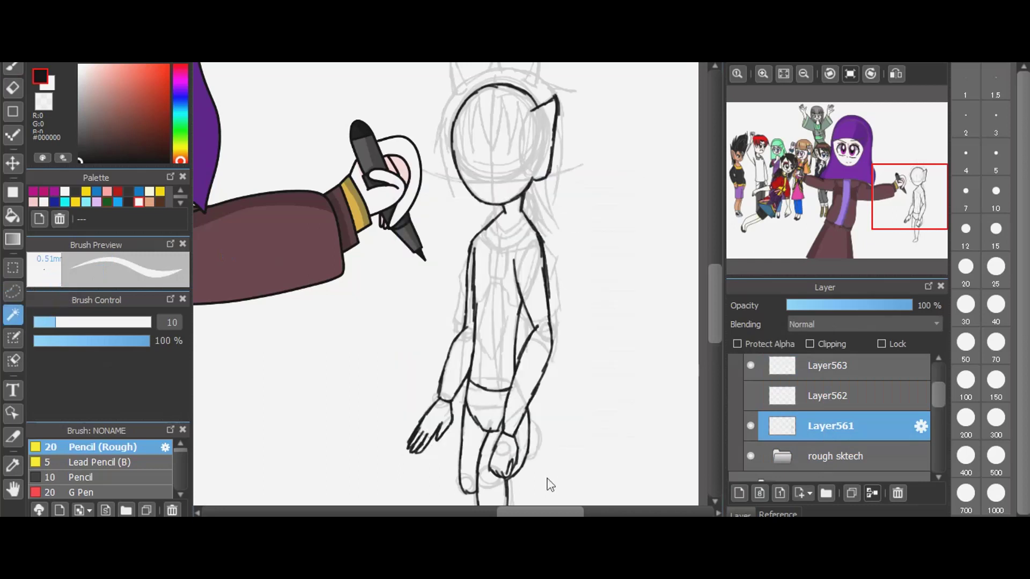
pyautogui.scroll(1, 846, 428)
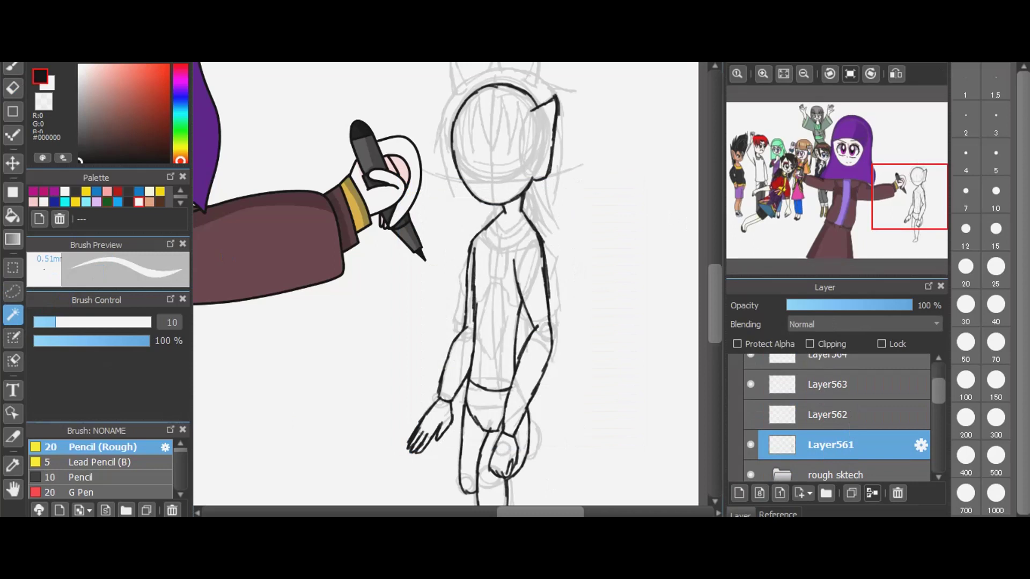
pyautogui.keyDown('shift'); pyautogui.click(853, 415); pyautogui.keyUp('shift')
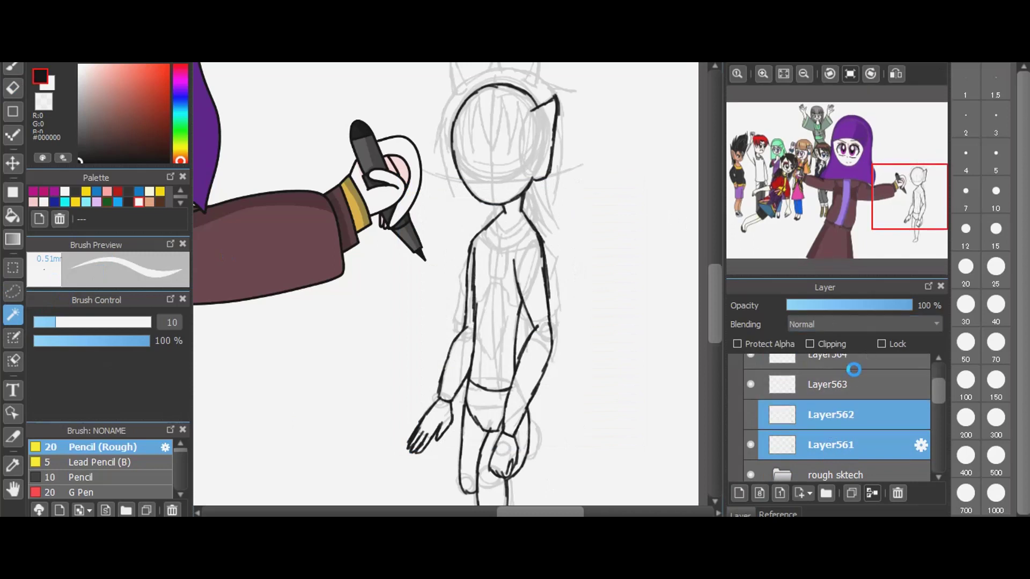
pyautogui.keyDown('shift'); pyautogui.click(854, 379); pyautogui.keyUp('shift')
pyautogui.keyDown('shift'); pyautogui.click(853, 362); pyautogui.keyUp('shift')
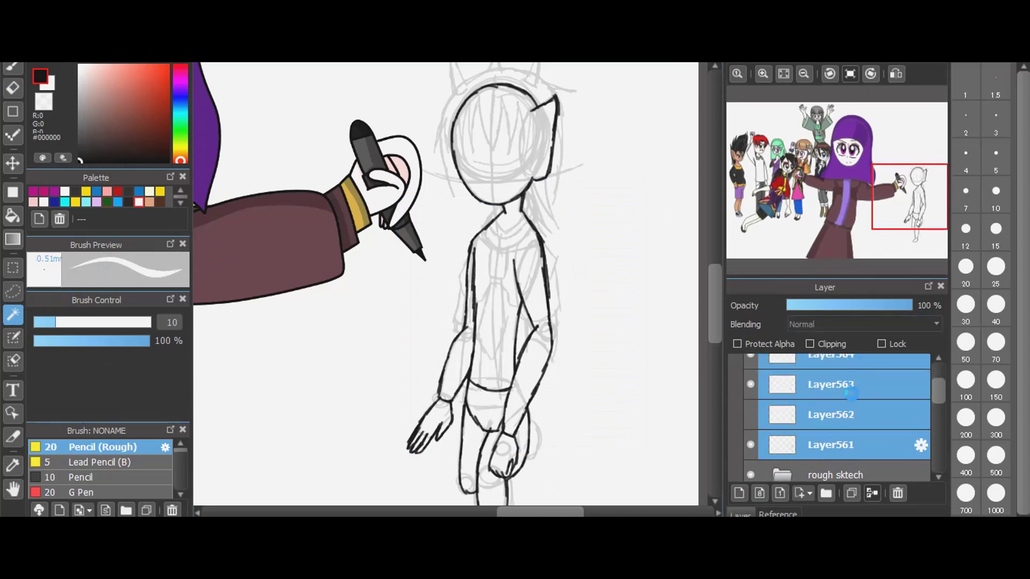
pyautogui.scroll(1, 852, 394)
pyautogui.scroll(-2, 850, 395)
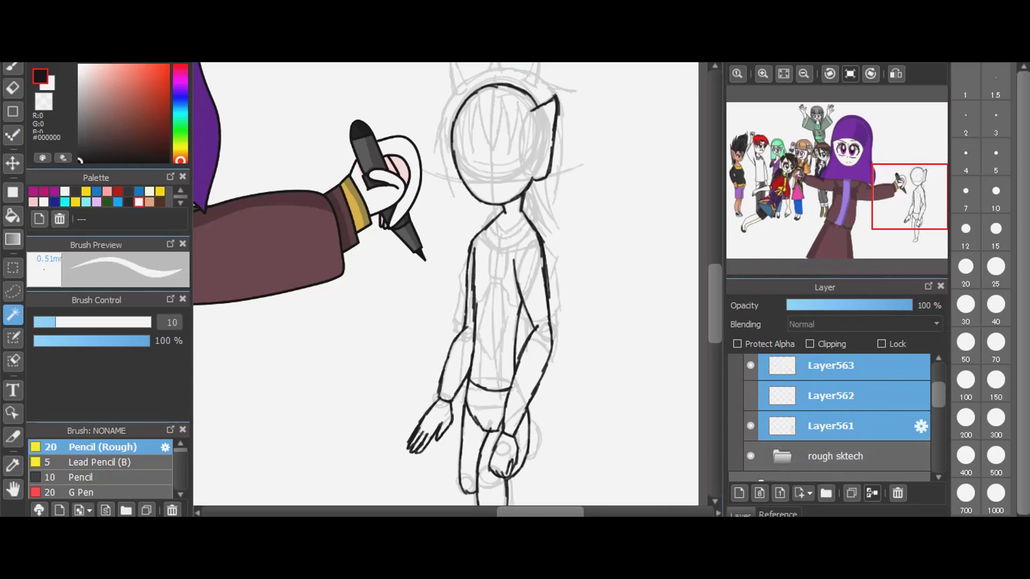
# - Switch from the Magic Wand to the Brush tool with the Pencil (Rough) brush
pyautogui.click(18, 63)
pyautogui.click(13, 67)
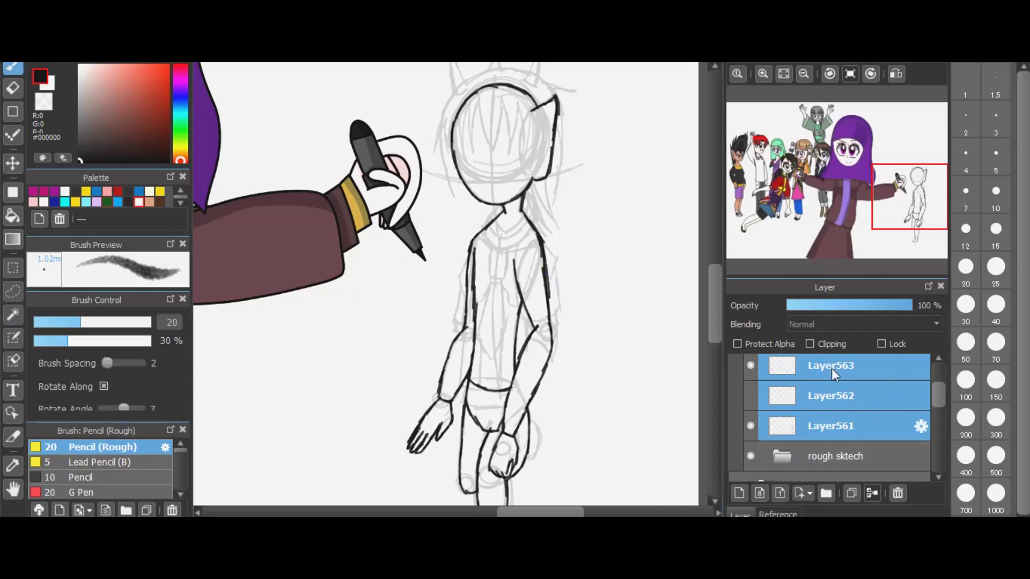
# - Try to move the four selected line layers into the rough sktech folder, and undo the move
pyautogui.moveTo(832, 412)
pyautogui.mouseDown()
pyautogui.moveTo(831, 467)
pyautogui.moveTo(833, 456)
pyautogui.mouseUp()
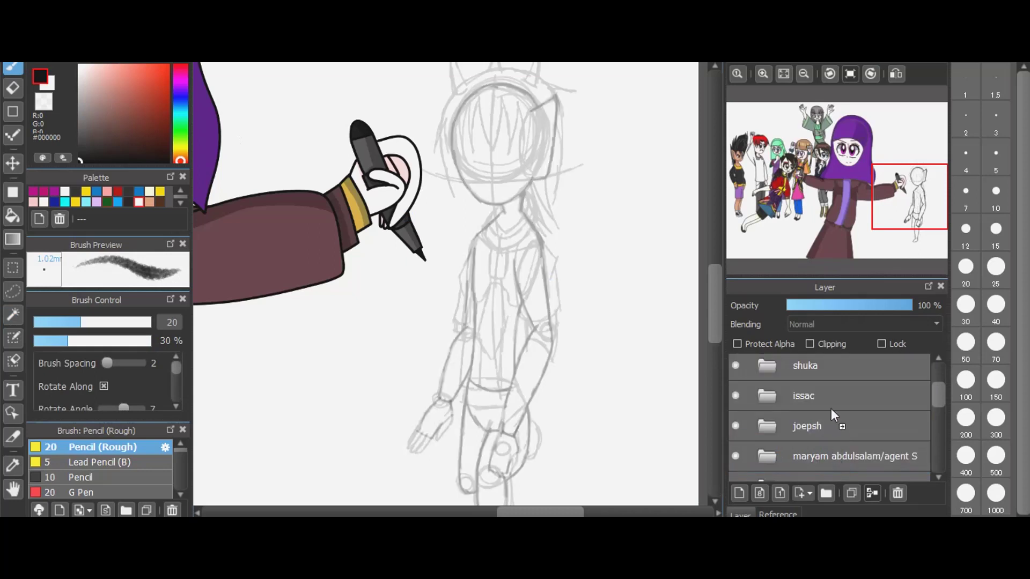
pyautogui.scroll(-2, 829, 404)
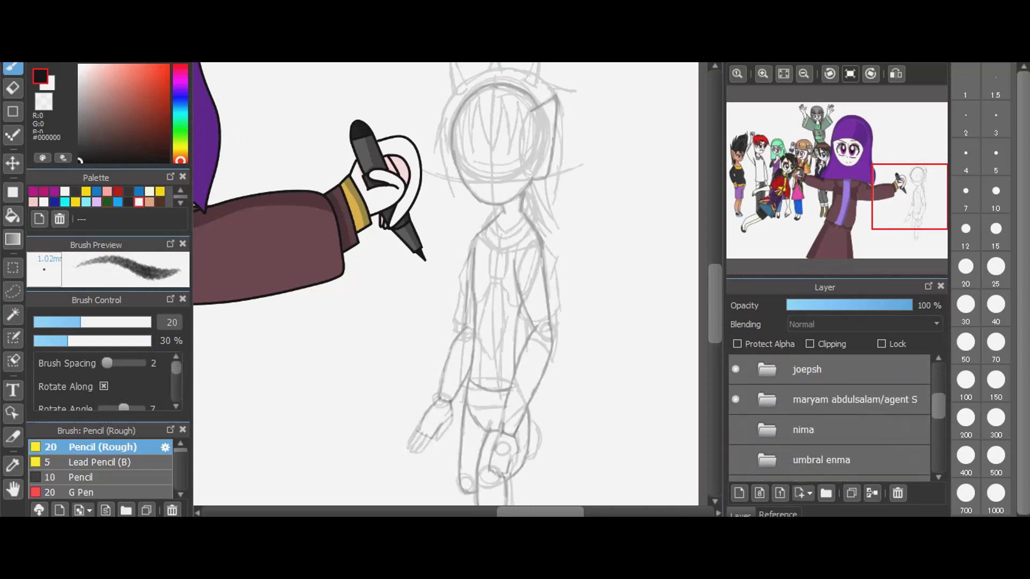
pyautogui.hotkey('ctrl', 'z')
pyautogui.scroll(1, 823, 424)
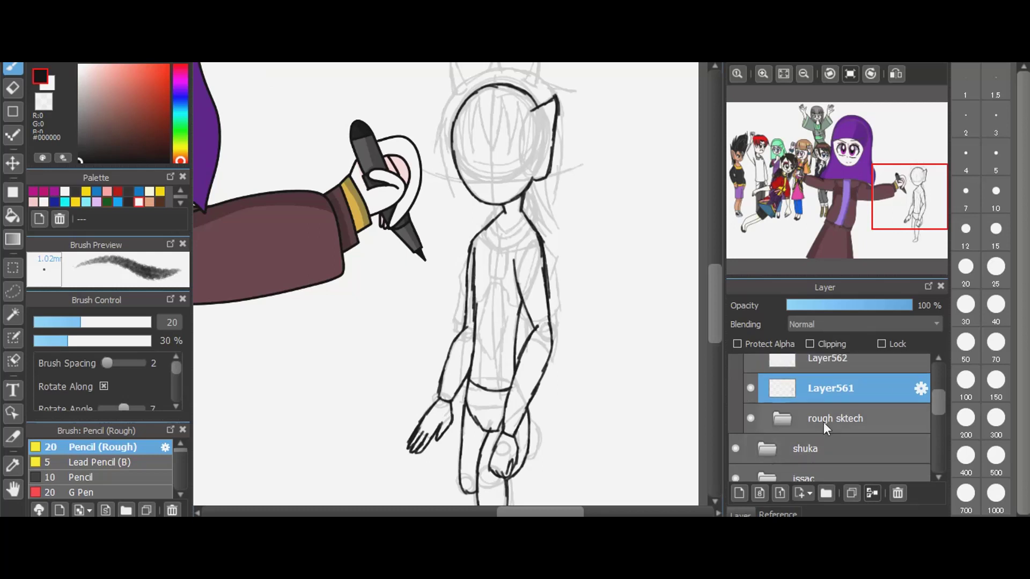
# - Expand the rough sktech folder and move it above Layer564 inside the kuten folder
pyautogui.scroll(1, 823, 423)
pyautogui.click(783, 443)
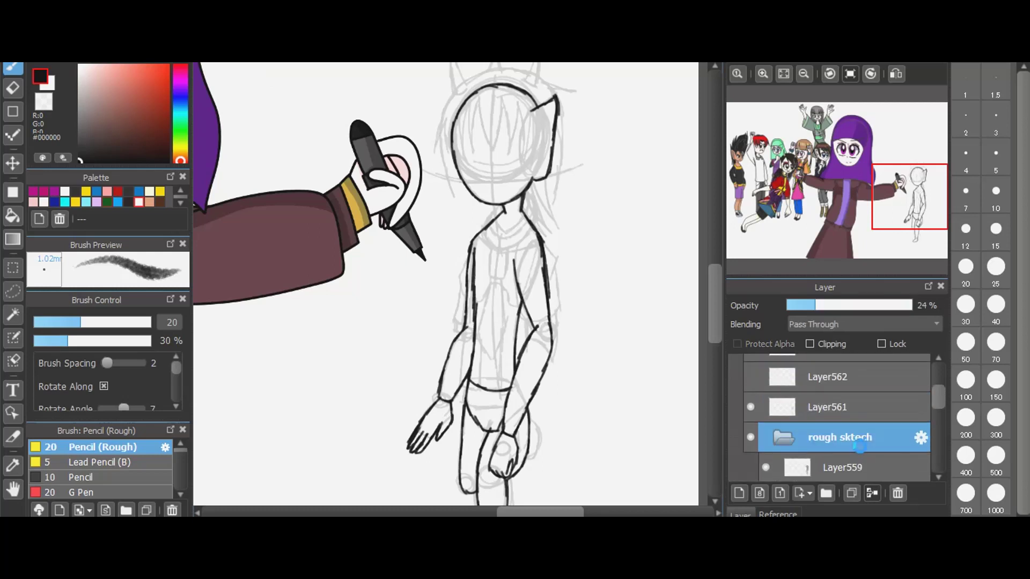
pyautogui.moveTo(860, 446); pyautogui.dragTo(851, 395)
pyautogui.scroll(-2, 849, 445)
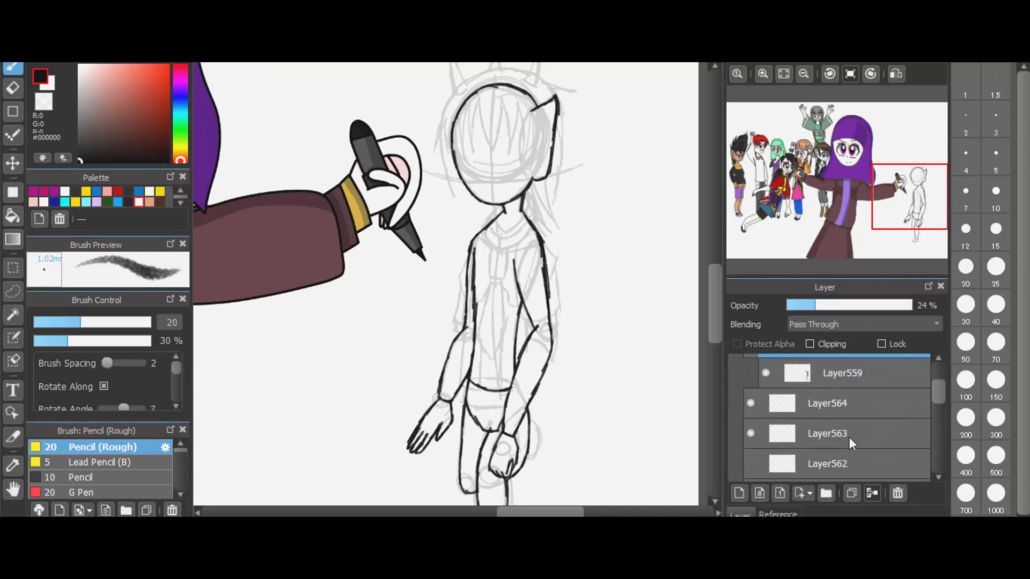
# - Move Layer561 and Layer562 into the rough sktech folder, with Layer562 above Layer561
pyautogui.scroll(-2, 849, 436)
pyautogui.click(841, 435)
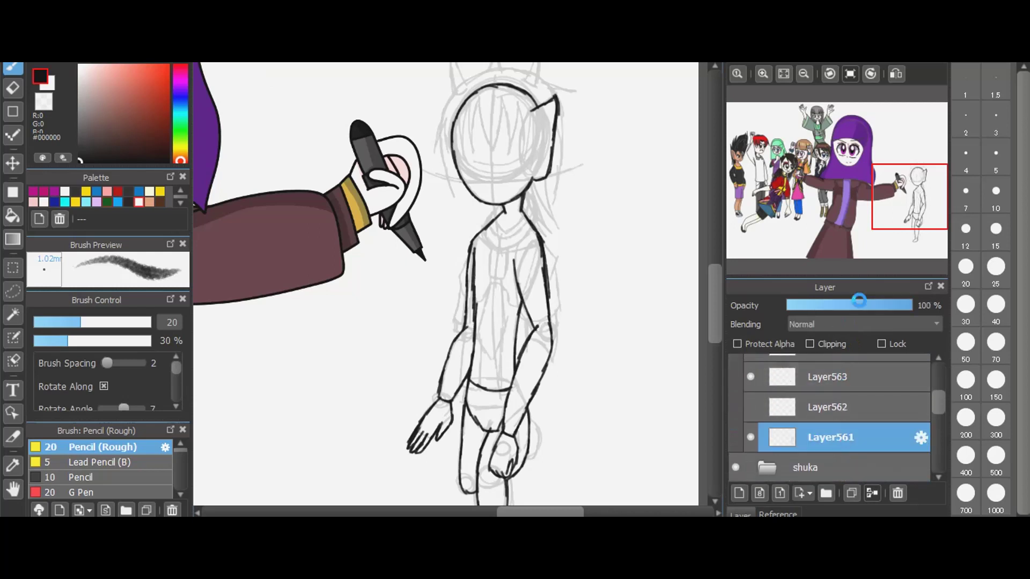
pyautogui.moveTo(841, 437); pyautogui.dragTo(850, 363)
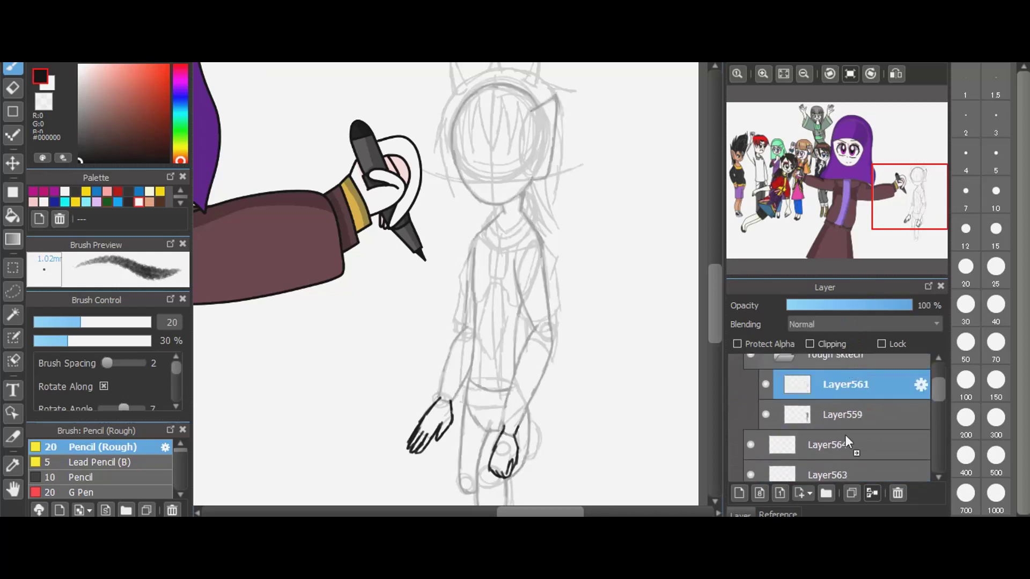
pyautogui.scroll(-4, 845, 434)
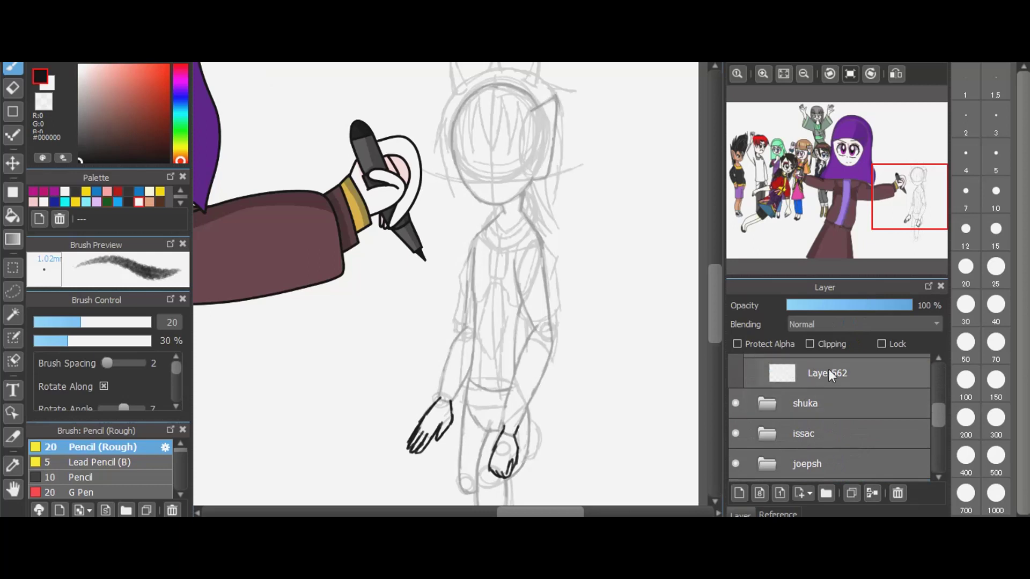
pyautogui.click(828, 374)
pyautogui.scroll(4, 830, 378)
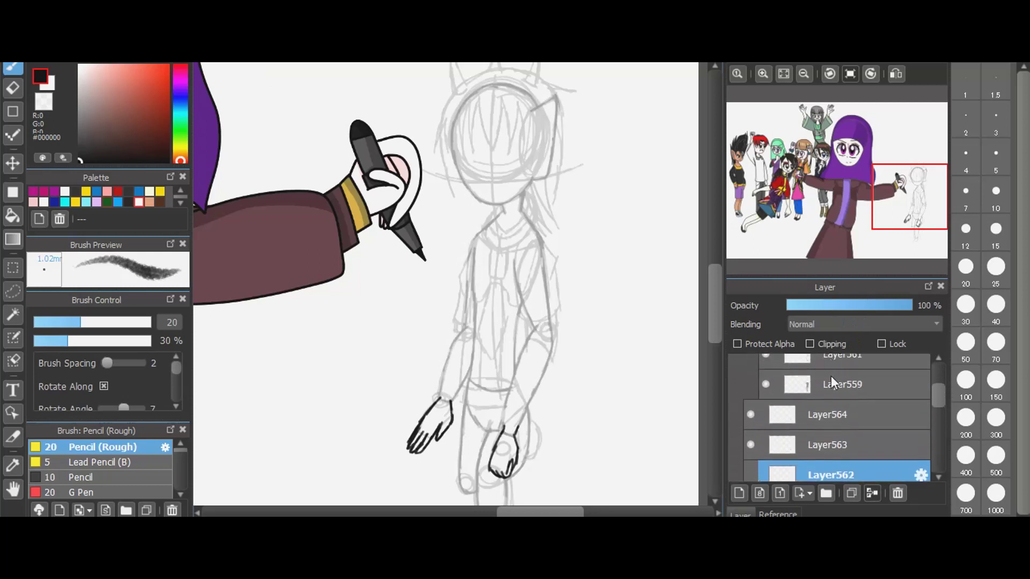
pyautogui.moveTo(832, 474); pyautogui.dragTo(828, 410)
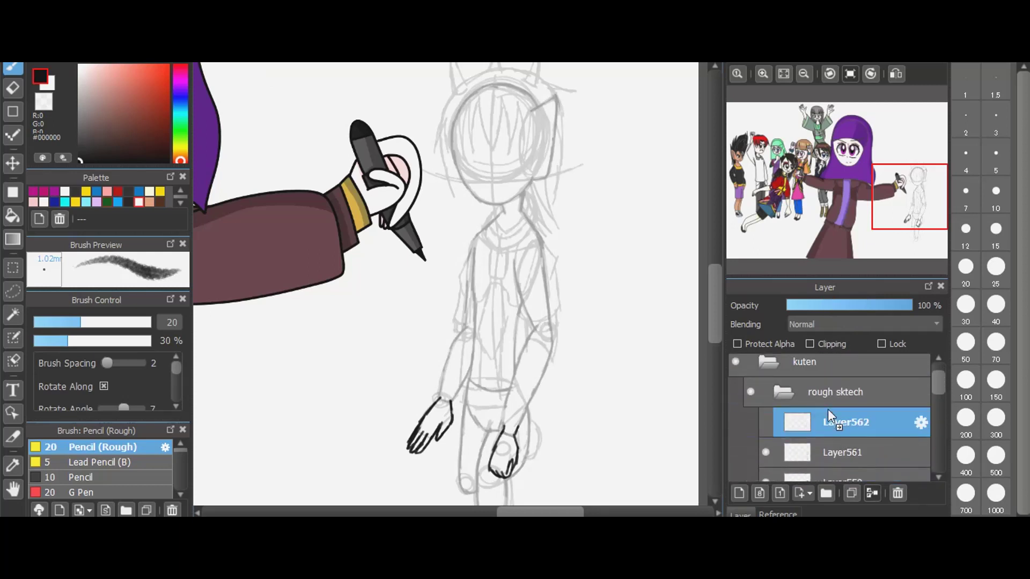
# - Move Layer559 above Layer562 inside the rough sktech folder
pyautogui.scroll(-2, 833, 419)
pyautogui.click(832, 427)
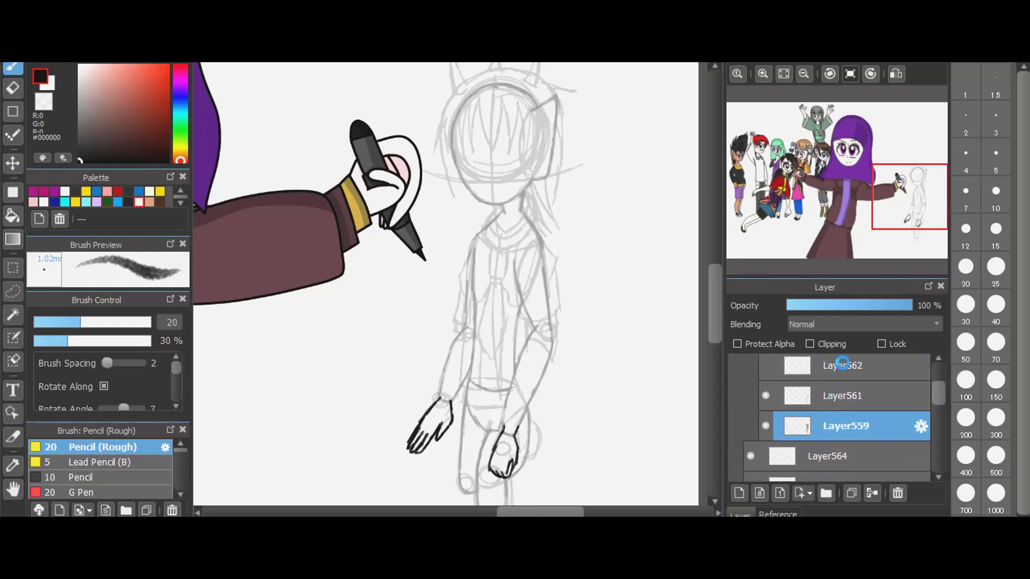
pyautogui.moveTo(842, 364); pyautogui.dragTo(845, 377)
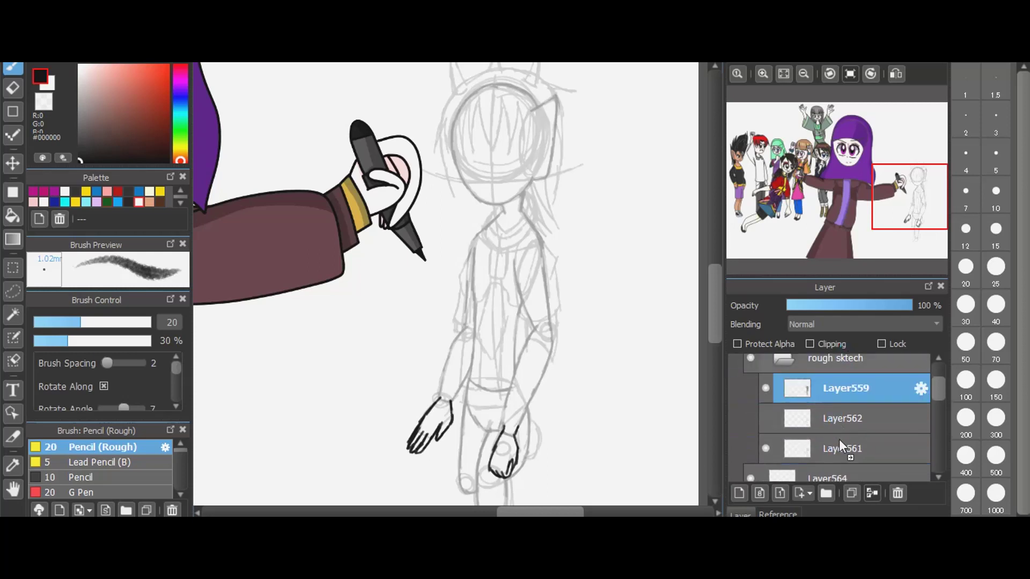
# - Move Layer563 and Layer564 into the rough sktech folder, with Layer564 above Layer563
pyautogui.scroll(-4, 808, 427)
pyautogui.scroll(2, 812, 435)
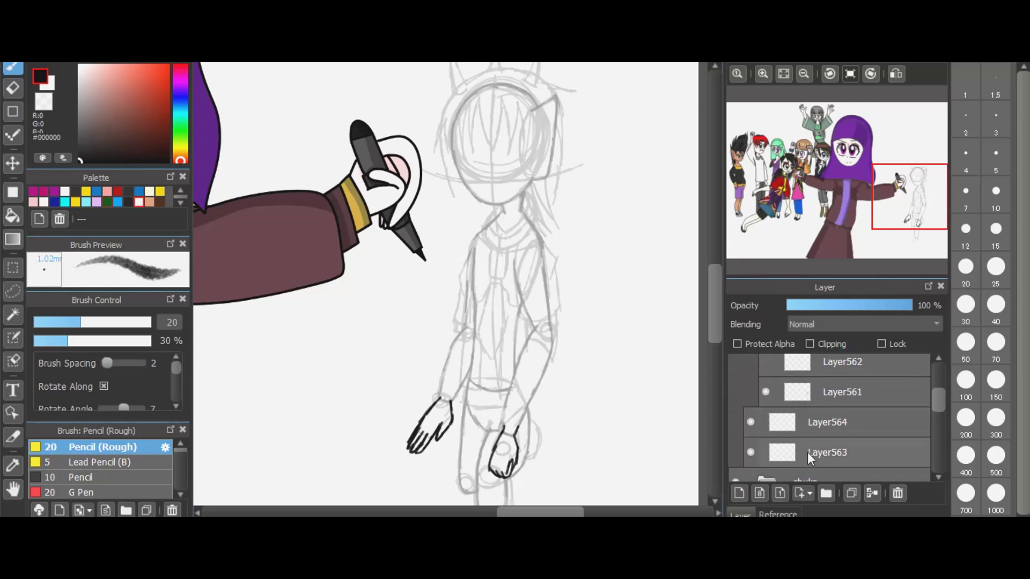
pyautogui.click(811, 453)
pyautogui.scroll(2, 841, 343)
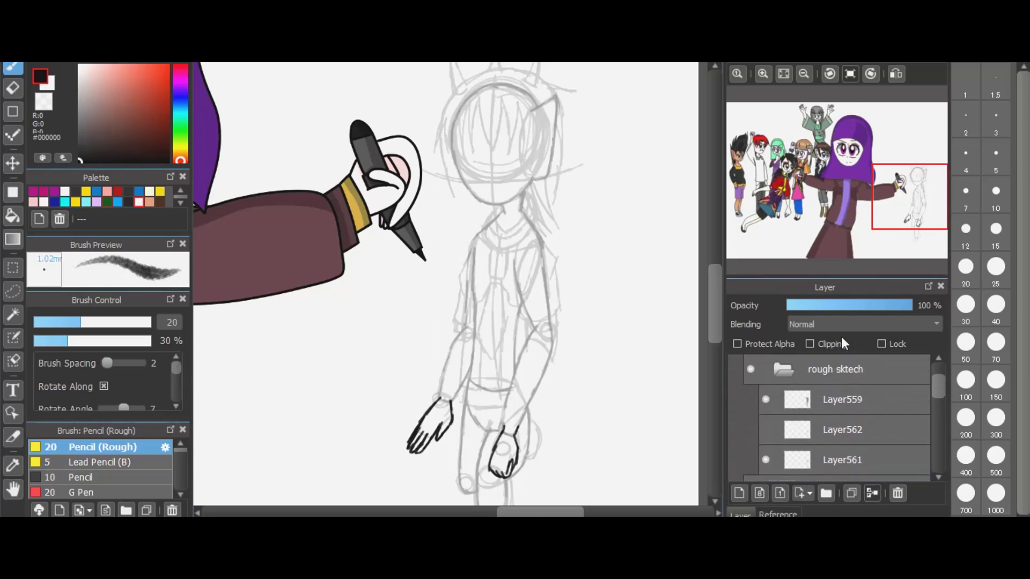
pyautogui.moveTo(841, 336); pyautogui.dragTo(819, 400)
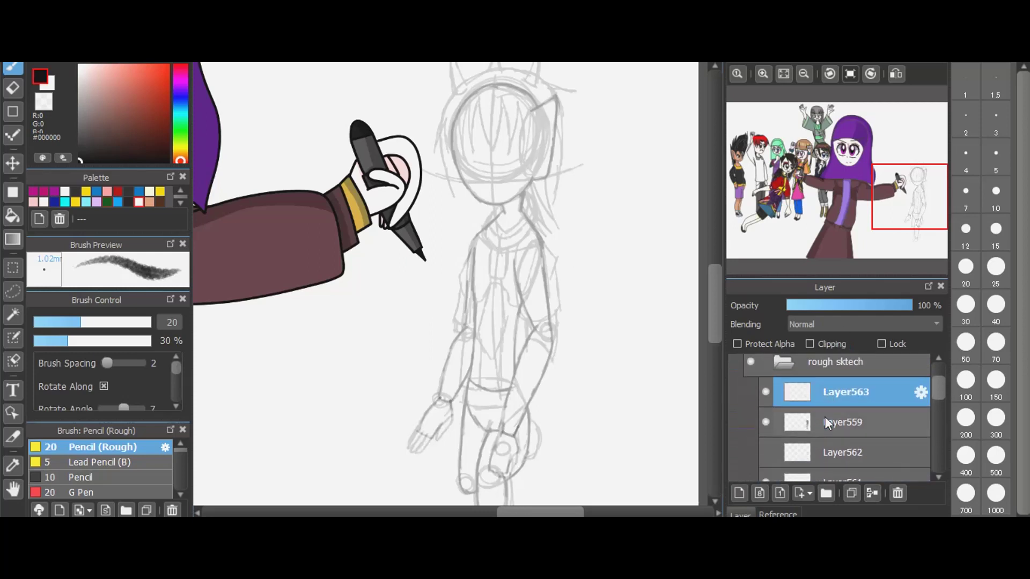
pyautogui.scroll(-3, 825, 422)
pyautogui.click(826, 439)
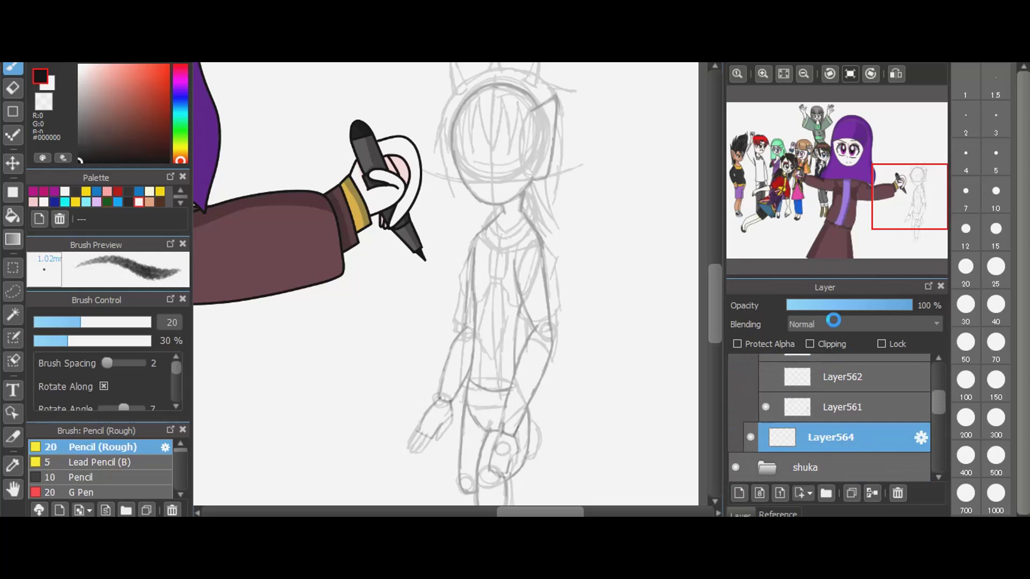
pyautogui.moveTo(826, 437); pyautogui.dragTo(822, 369)
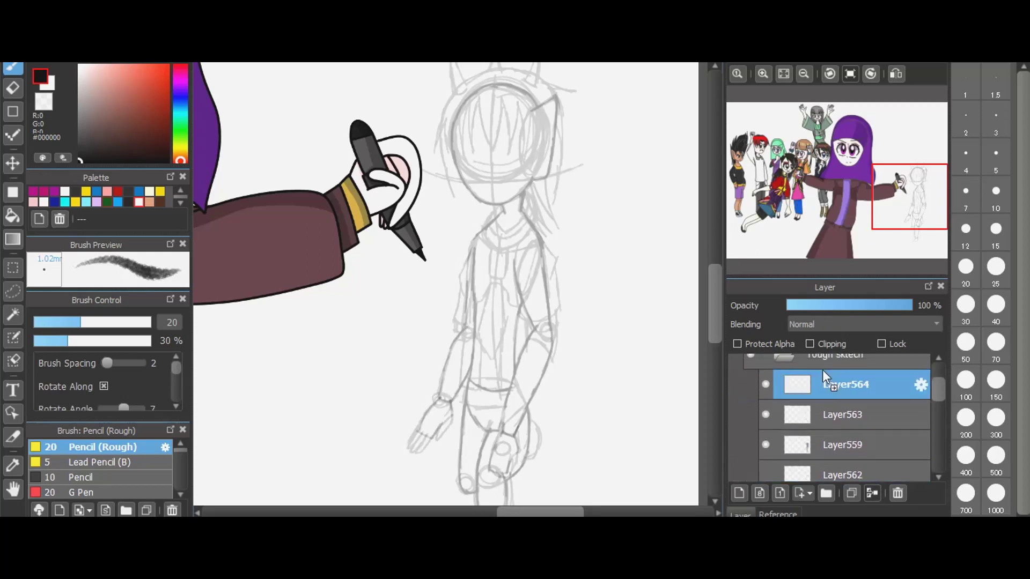
# - Toggle Layer561 off and on to check its contents, and make Layer562 visible
pyautogui.scroll(-1, 822, 370)
pyautogui.scroll(5, 820, 377)
pyautogui.scroll(-5, 744, 432)
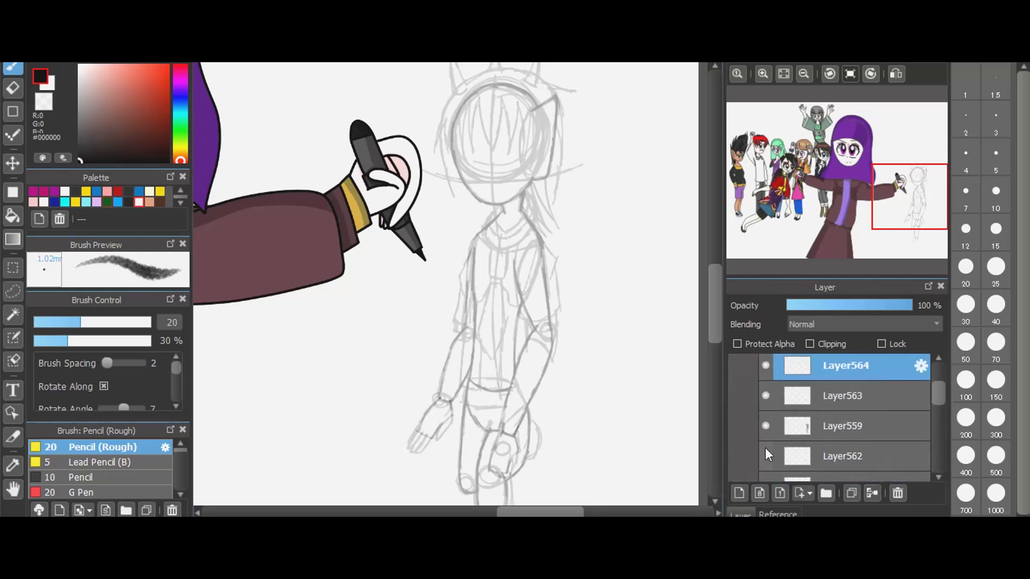
pyautogui.scroll(-1, 765, 450)
pyautogui.click(766, 448)
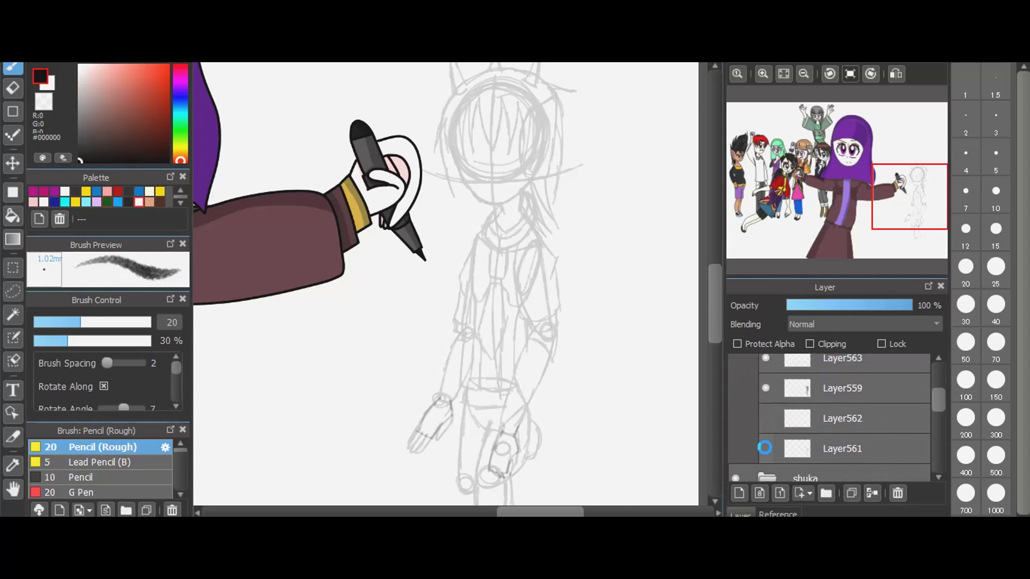
pyautogui.click(765, 448)
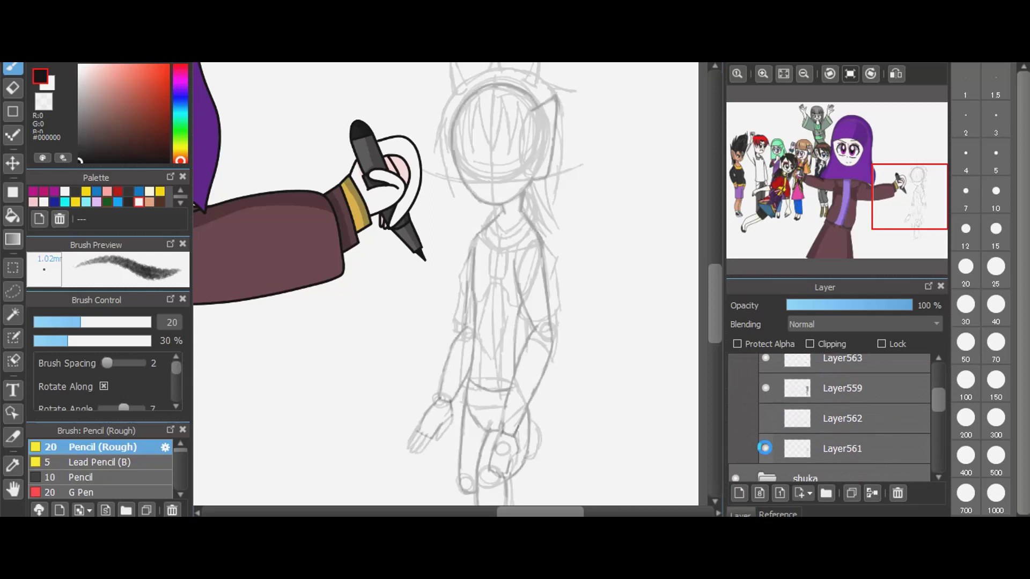
pyautogui.click(766, 418)
# - Select the rough sktech folder and set its opacity to 100%
pyautogui.scroll(3, 825, 447)
pyautogui.click(838, 395)
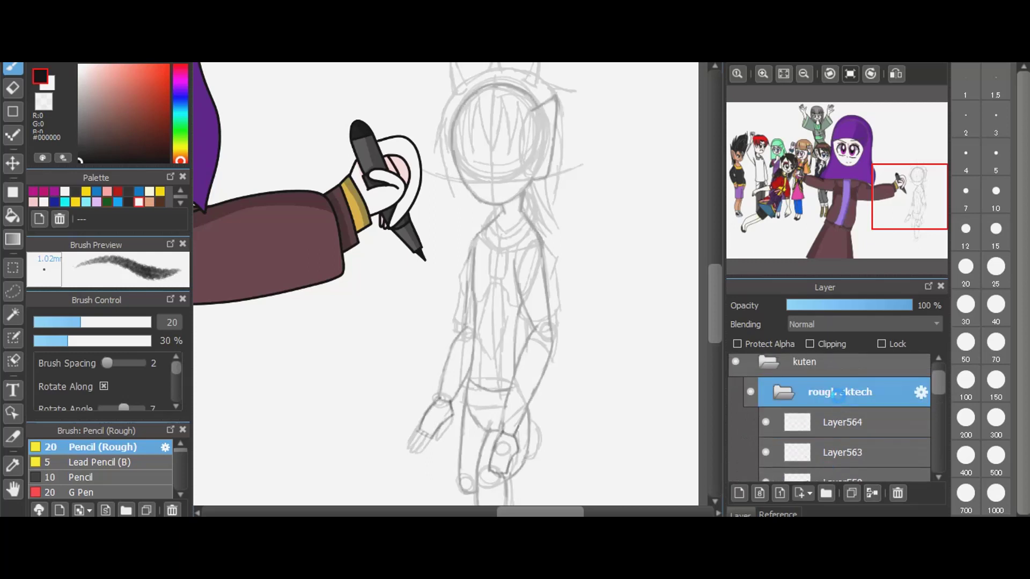
pyautogui.moveTo(871, 310); pyautogui.dragTo(1005, 309)
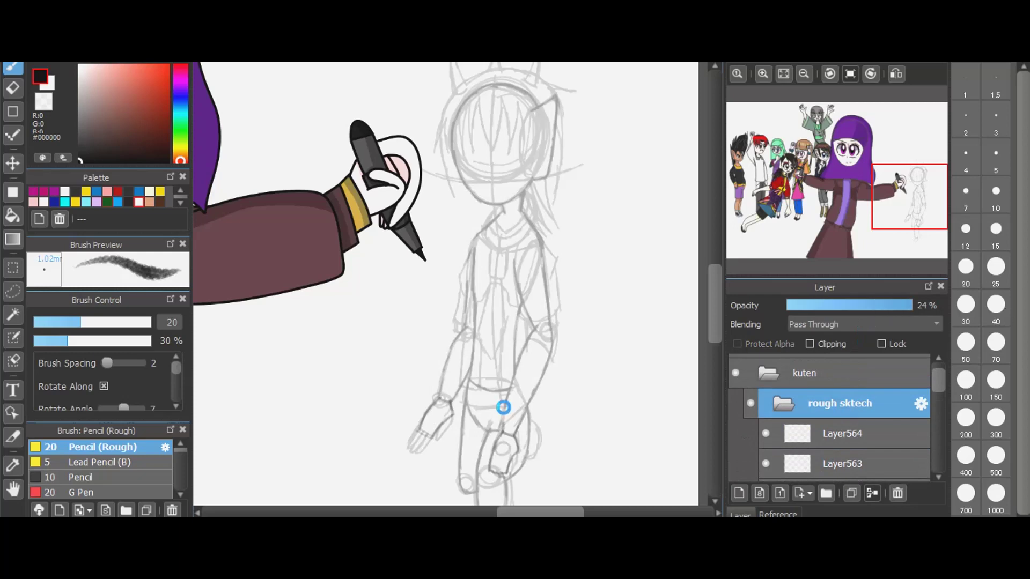
pyautogui.scroll(-2, 833, 407)
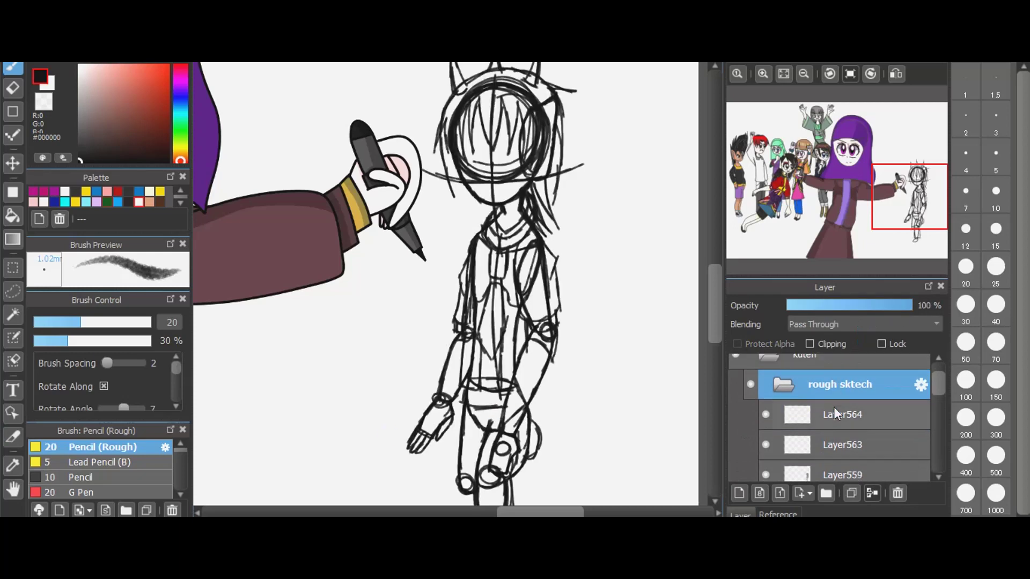
# - Try Layer561 at 32% and 50% opacity, and restore it to 100%
pyautogui.scroll(-2, 834, 407)
pyautogui.click(848, 389)
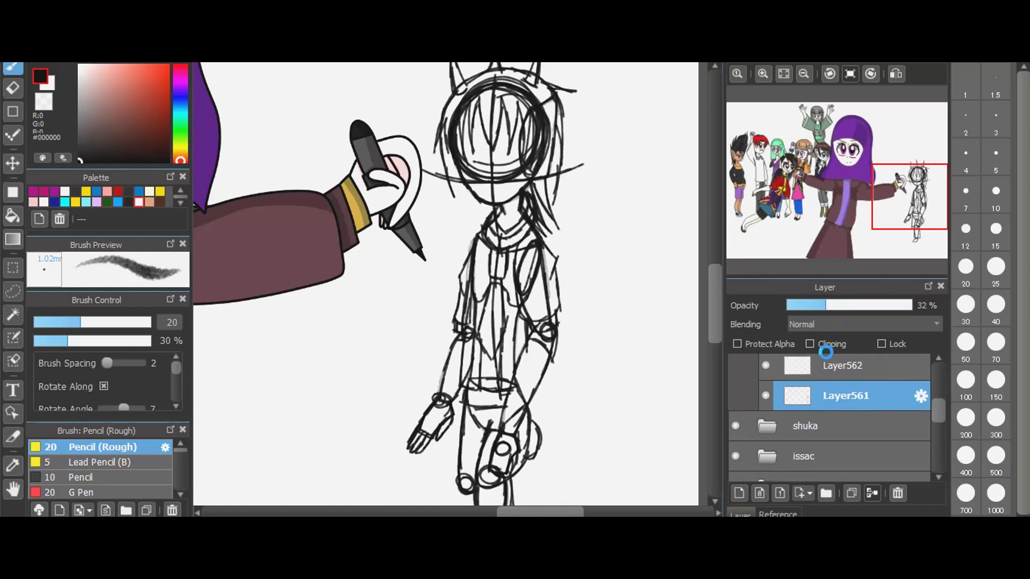
pyautogui.moveTo(857, 305)
pyautogui.mouseDown()
pyautogui.moveTo(863, 298)
pyautogui.moveTo(833, 304)
pyautogui.mouseUp()
pyautogui.click(849, 304)
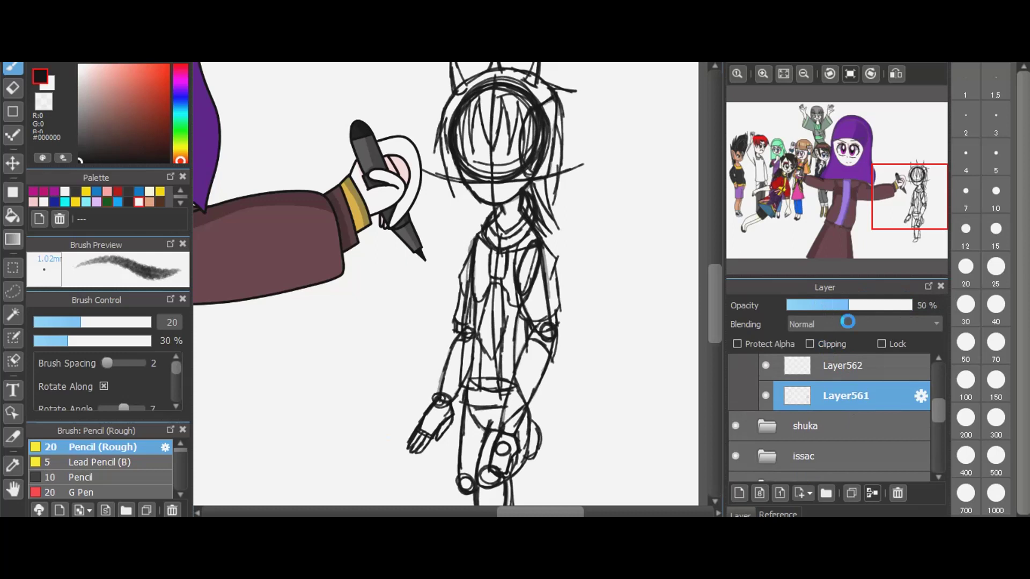
pyautogui.scroll(2, 816, 437)
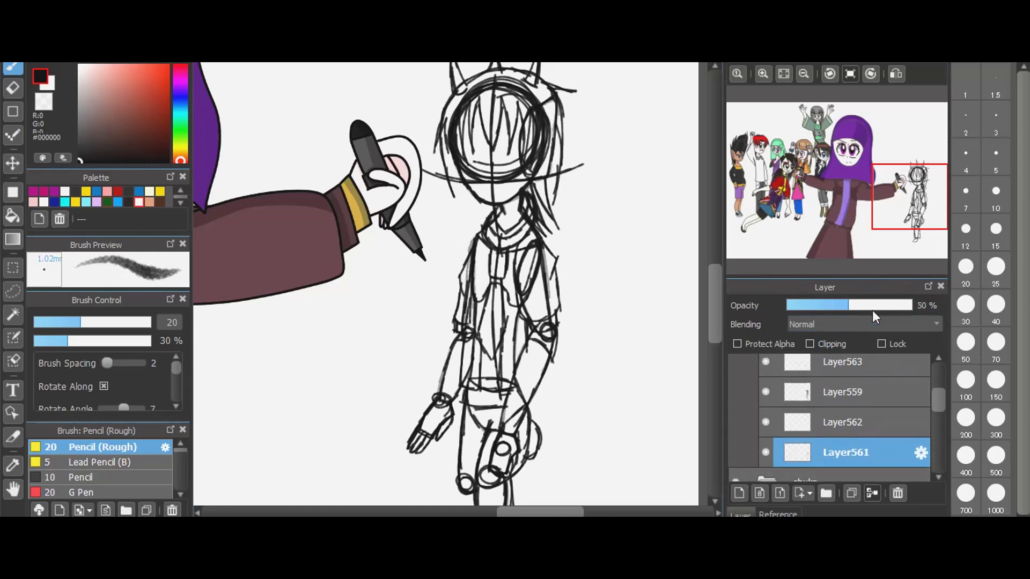
pyautogui.moveTo(875, 307); pyautogui.dragTo(913, 305)
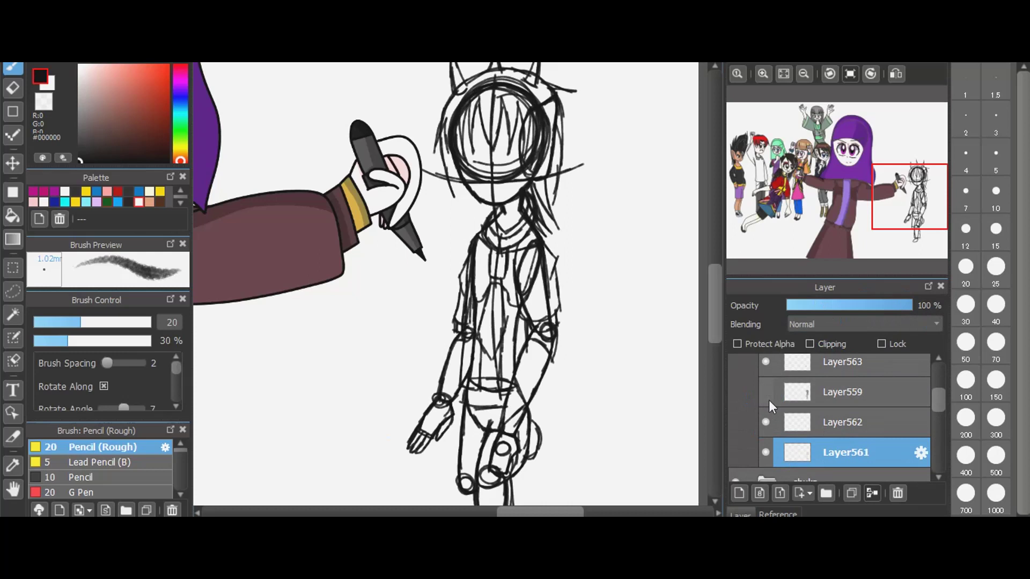
# - Move Layer559 out of the rough sktech folder, collapse that folder, and place the layer directly below it inside kuten
pyautogui.click(768, 400)
pyautogui.moveTo(839, 392); pyautogui.dragTo(840, 477)
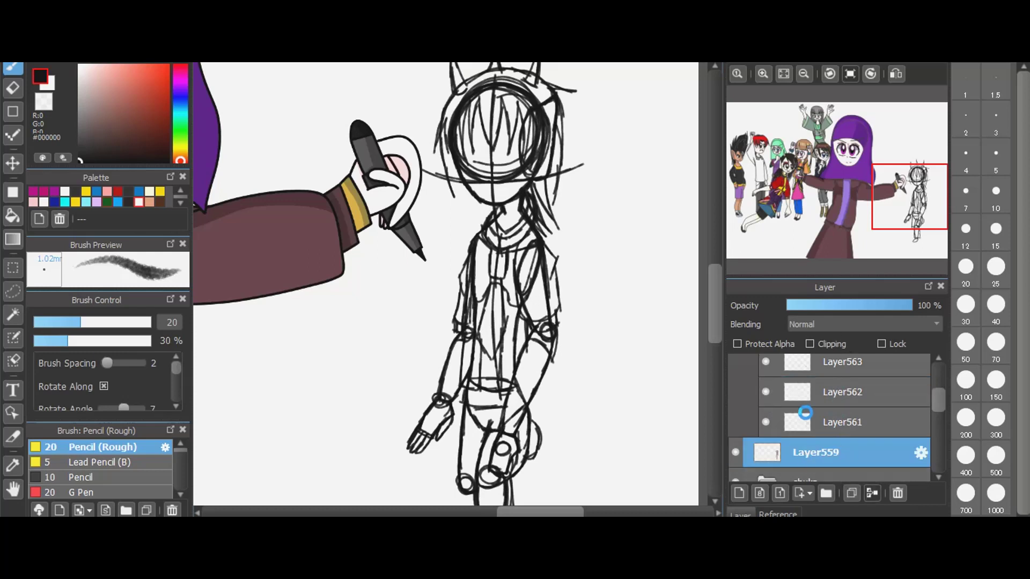
pyautogui.scroll(3, 821, 430)
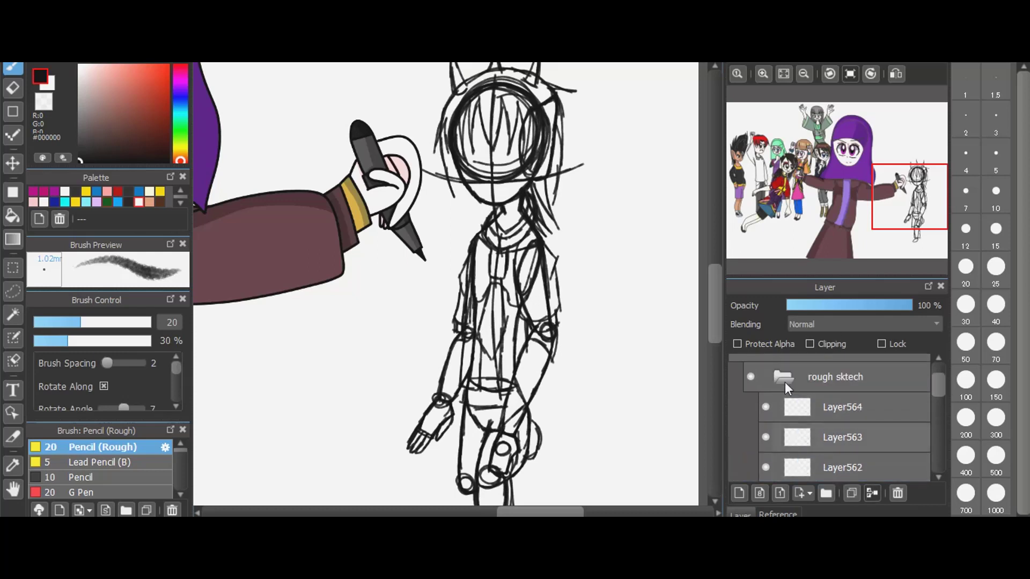
pyautogui.click(783, 382)
pyautogui.click(792, 415)
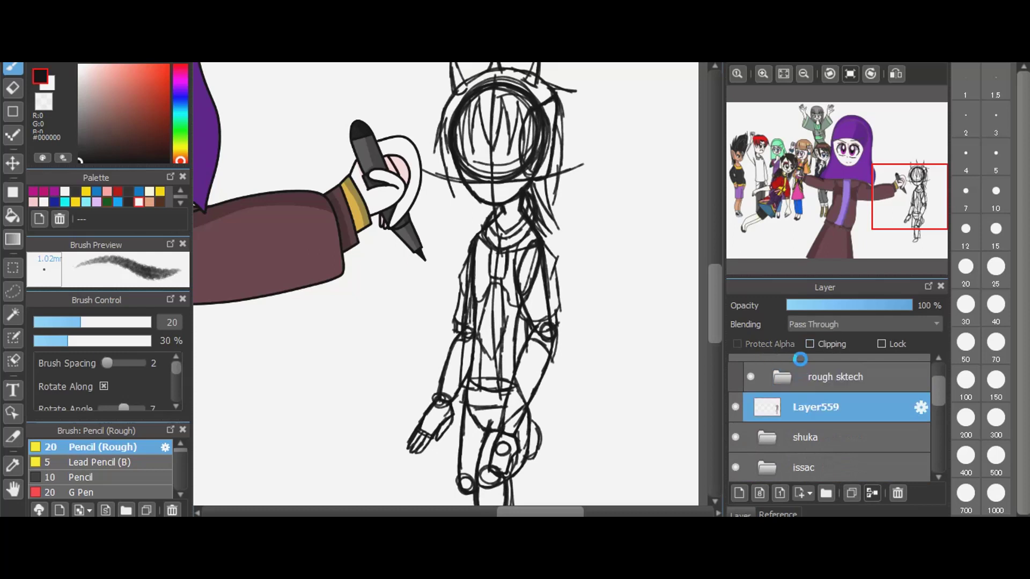
pyautogui.moveTo(812, 407); pyautogui.dragTo(808, 358)
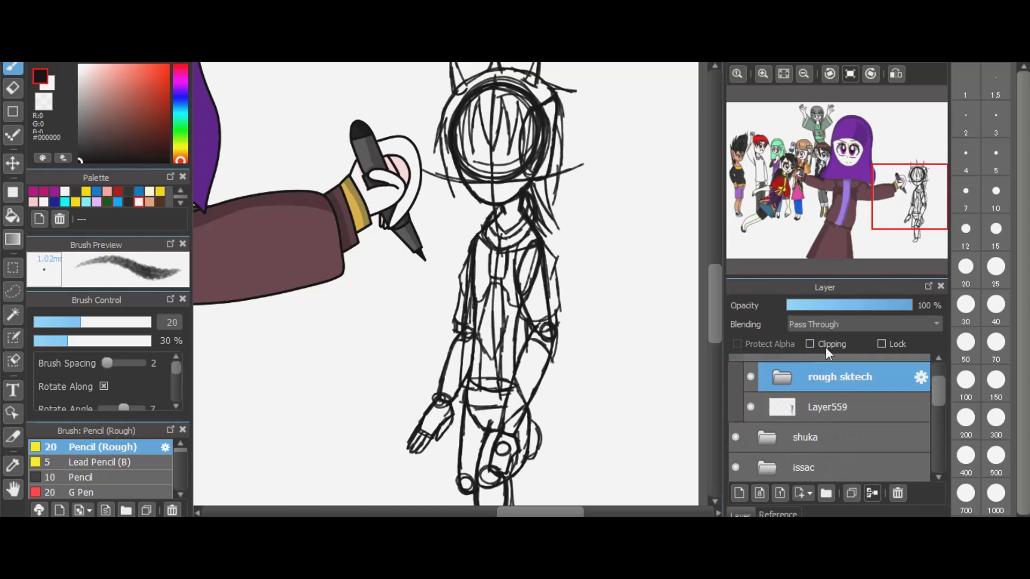
# - Set the opacity of Layer559, the original sketch, to 26%
pyautogui.click(829, 404)
pyautogui.click(817, 304)
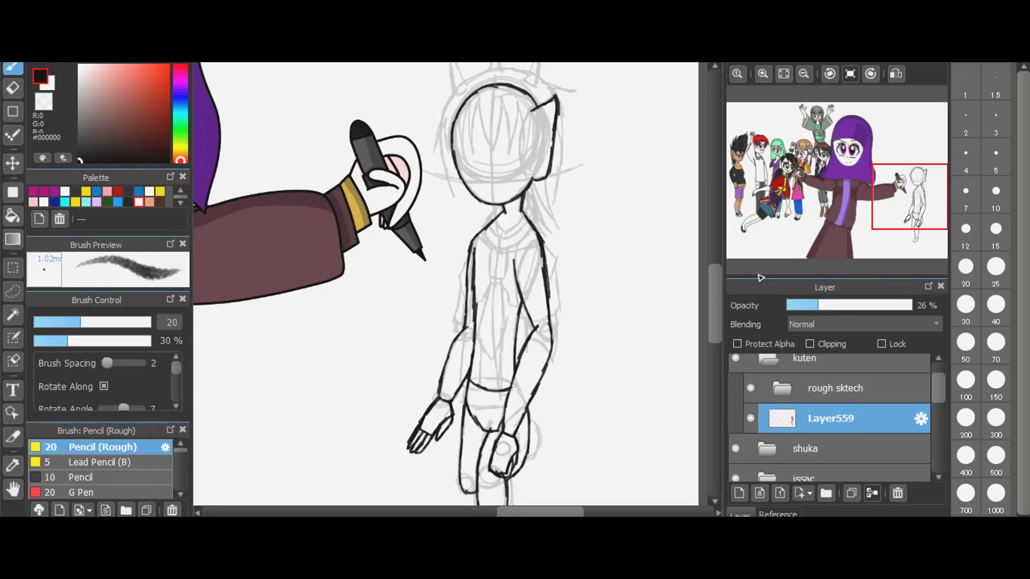
# - Expand the rough sktech folder and make Layer564 the active layer
pyautogui.click(786, 396)
pyautogui.scroll(-3, 836, 419)
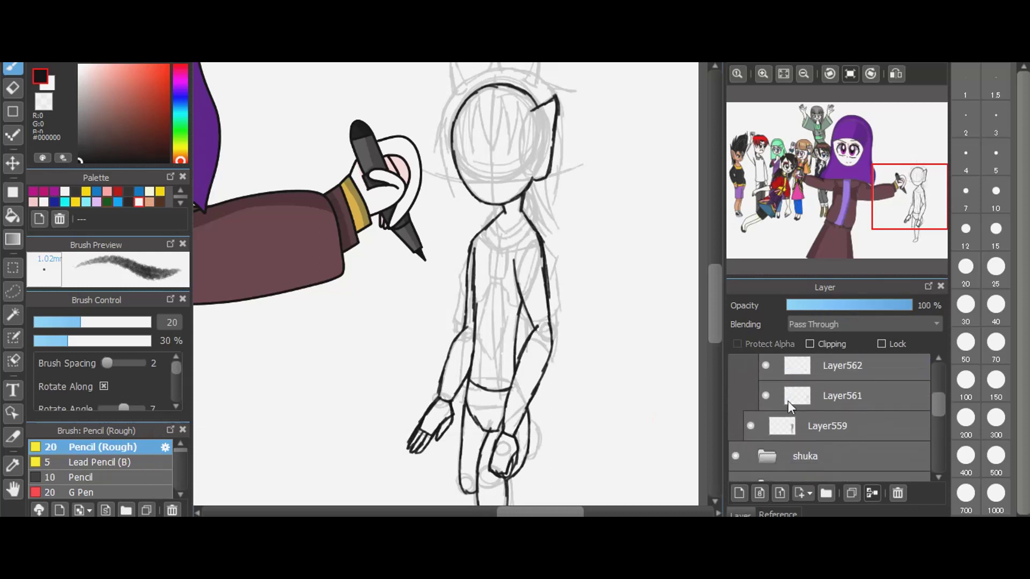
pyautogui.scroll(3, 837, 419)
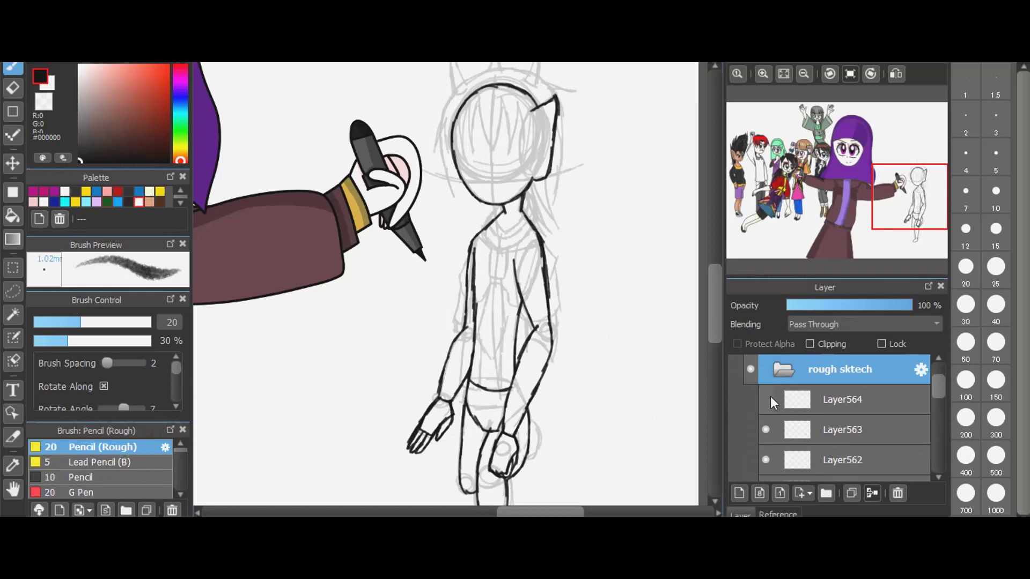
pyautogui.click(768, 399)
pyautogui.click(880, 406)
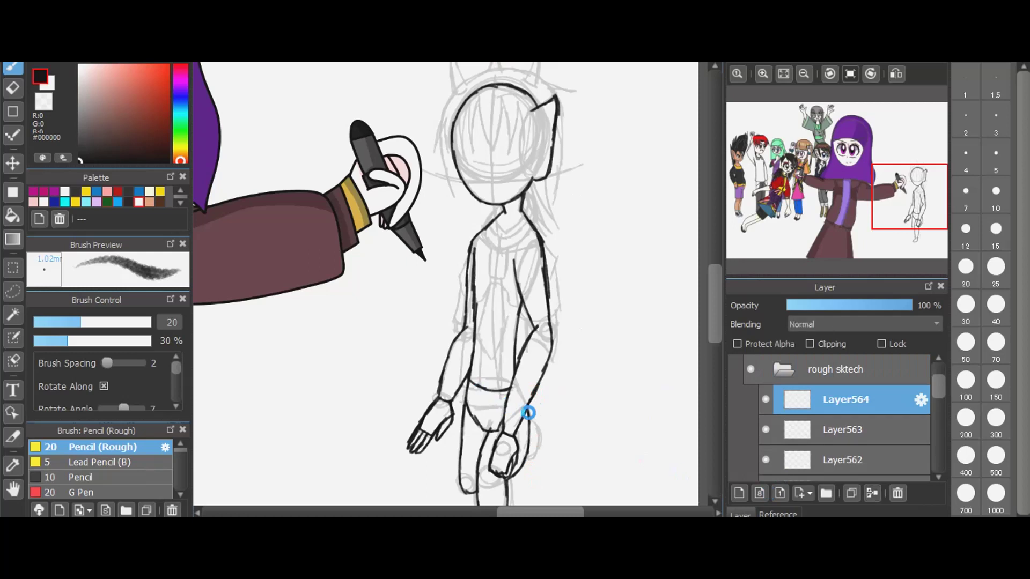
# - Trace the character's spiky bangs across the forehead and down both sides of the face with Pencil (Rough) strokes
pyautogui.scroll(-1, 517, 398)
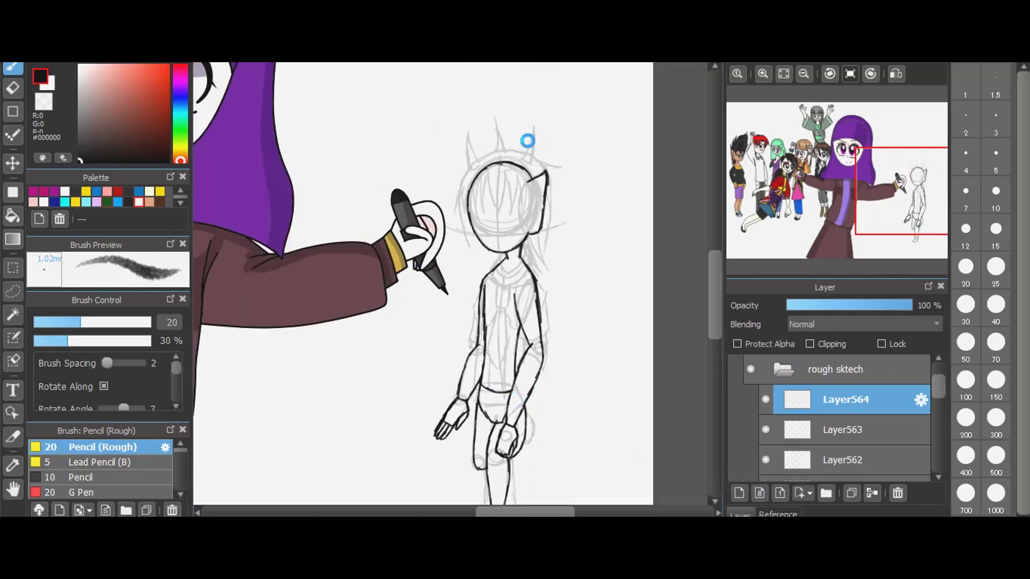
pyautogui.scroll(-2, 527, 140)
pyautogui.scroll(1, 508, 254)
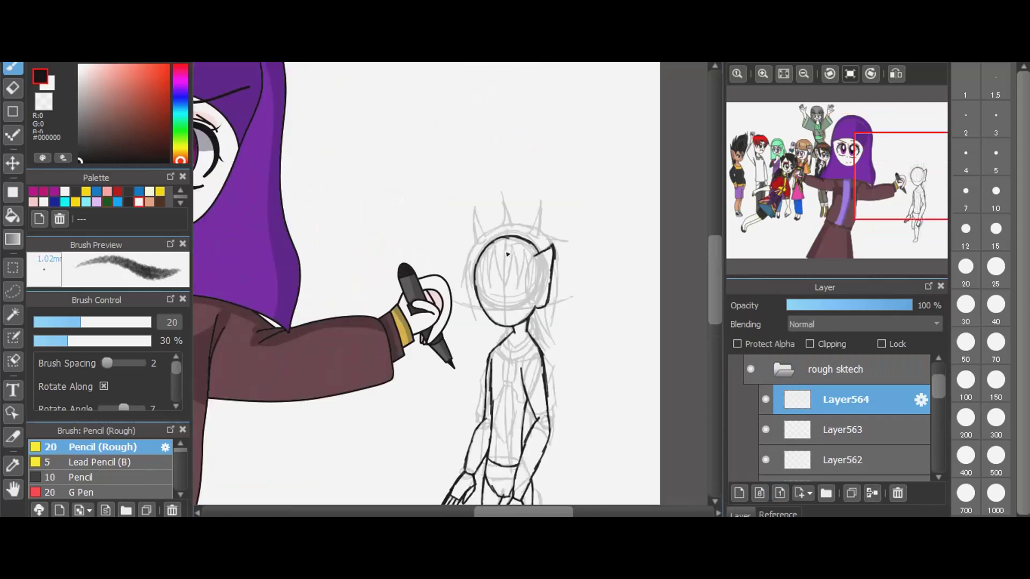
pyautogui.scroll(1, 507, 254)
pyautogui.scroll(1, 560, 294)
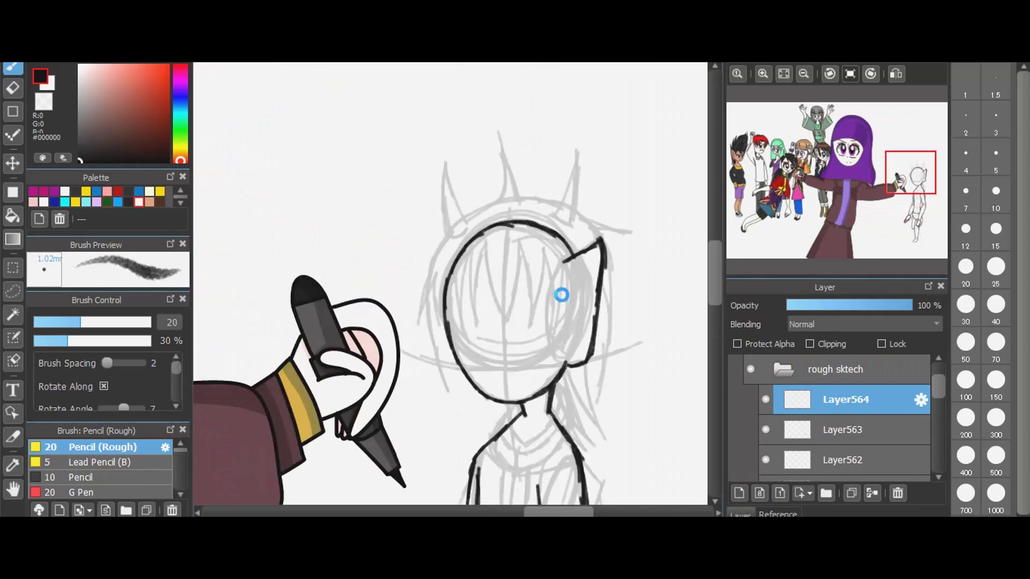
pyautogui.scroll(1, 595, 436)
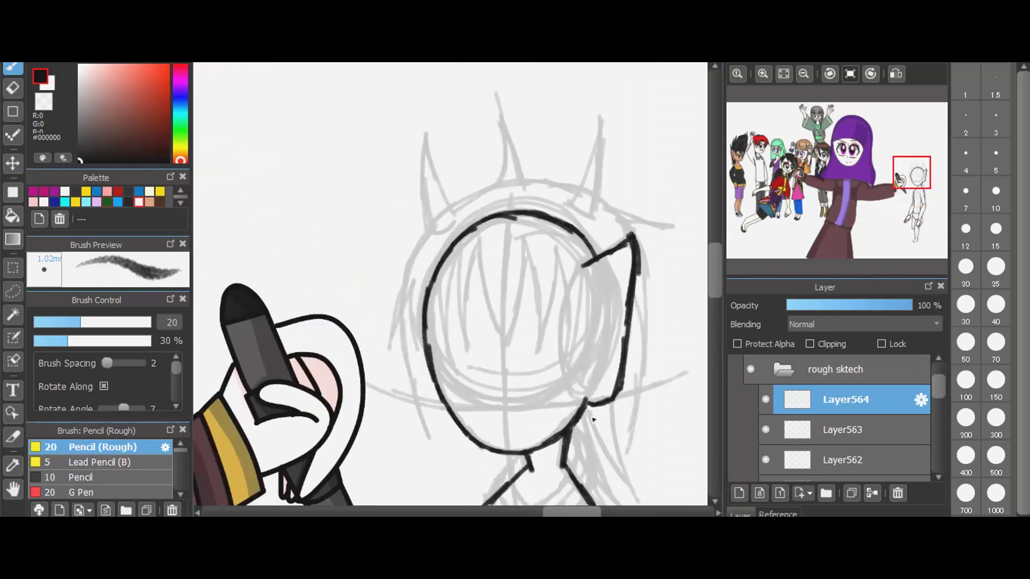
pyautogui.moveTo(477, 240); pyautogui.dragTo(498, 335)
pyautogui.moveTo(488, 276); pyautogui.dragTo(506, 343)
pyautogui.moveTo(527, 239); pyautogui.dragTo(518, 320)
pyautogui.moveTo(525, 271); pyautogui.dragTo(507, 348)
pyautogui.moveTo(491, 279); pyautogui.dragTo(500, 332)
pyautogui.moveTo(528, 242)
pyautogui.mouseDown()
pyautogui.moveTo(521, 317)
pyautogui.moveTo(535, 301)
pyautogui.moveTo(537, 366)
pyautogui.mouseUp()
pyautogui.moveTo(560, 247)
pyautogui.mouseDown()
pyautogui.moveTo(535, 366)
pyautogui.moveTo(565, 317)
pyautogui.moveTo(566, 369)
pyautogui.mouseUp()
pyautogui.moveTo(582, 261)
pyautogui.mouseDown()
pyautogui.moveTo(568, 370)
pyautogui.moveTo(586, 338)
pyautogui.moveTo(587, 377)
pyautogui.moveTo(599, 329)
pyautogui.moveTo(584, 369)
pyautogui.mouseUp()
pyautogui.moveTo(479, 241)
pyautogui.mouseDown()
pyautogui.moveTo(463, 337)
pyautogui.moveTo(454, 279)
pyautogui.moveTo(465, 355)
pyautogui.moveTo(445, 344)
pyautogui.mouseUp()
pyautogui.moveTo(436, 263); pyautogui.dragTo(451, 378)
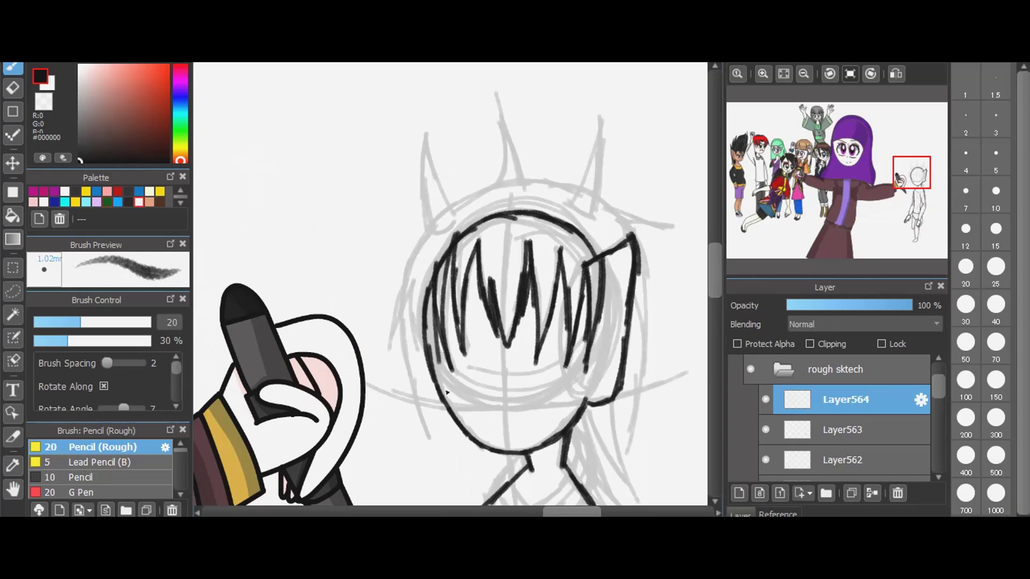
pyautogui.moveTo(428, 295); pyautogui.dragTo(449, 395)
# - Trace the three horns above the head and the outline of the hair's crown between them
pyautogui.moveTo(498, 186); pyautogui.dragTo(499, 112)
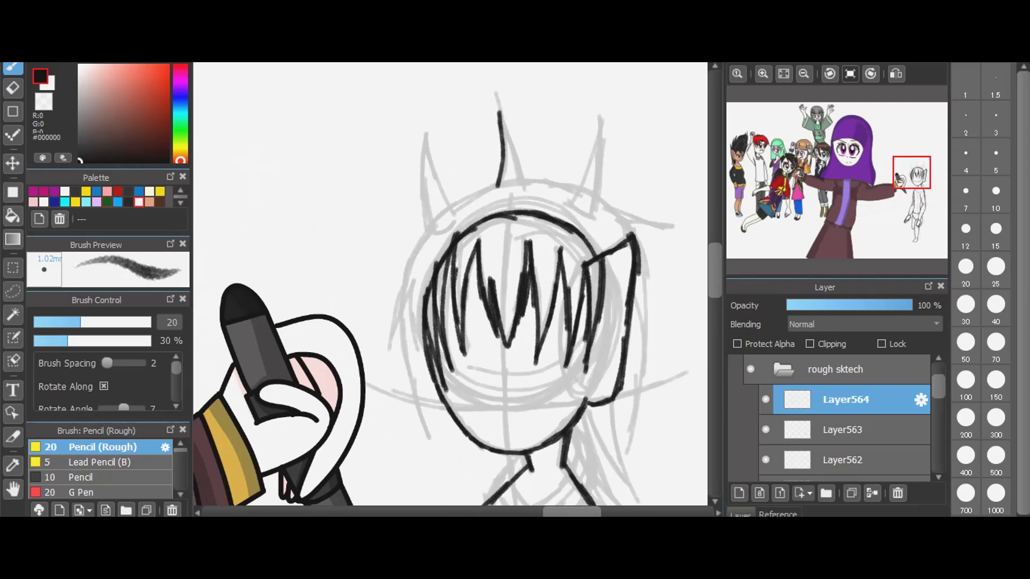
pyautogui.moveTo(494, 102); pyautogui.dragTo(528, 186)
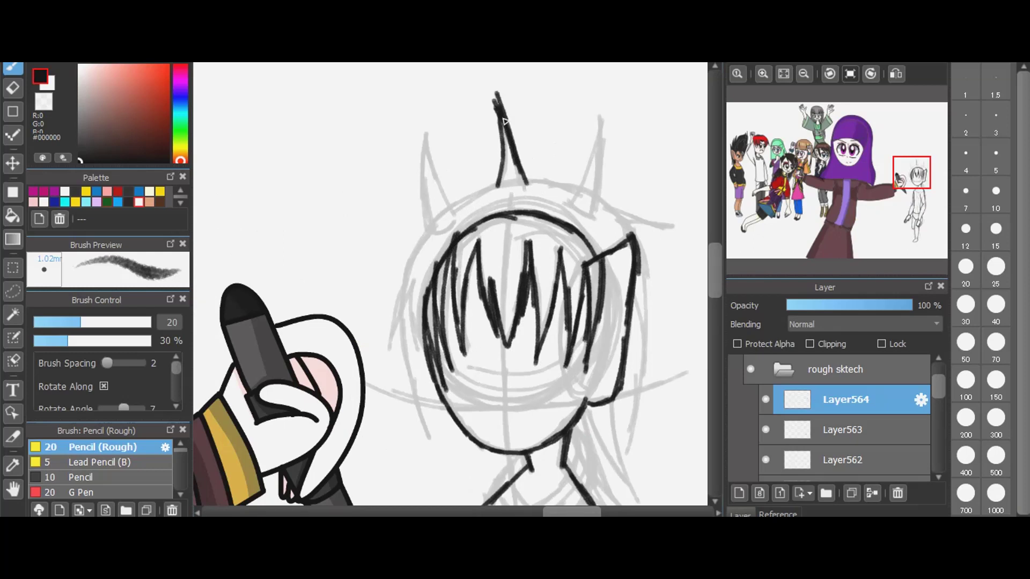
pyautogui.moveTo(495, 93); pyautogui.dragTo(525, 183)
pyautogui.moveTo(573, 207)
pyautogui.mouseDown()
pyautogui.moveTo(592, 218)
pyautogui.moveTo(601, 142)
pyautogui.moveTo(585, 177)
pyautogui.moveTo(601, 121)
pyautogui.moveTo(590, 217)
pyautogui.mouseUp()
pyautogui.moveTo(597, 183); pyautogui.dragTo(588, 220)
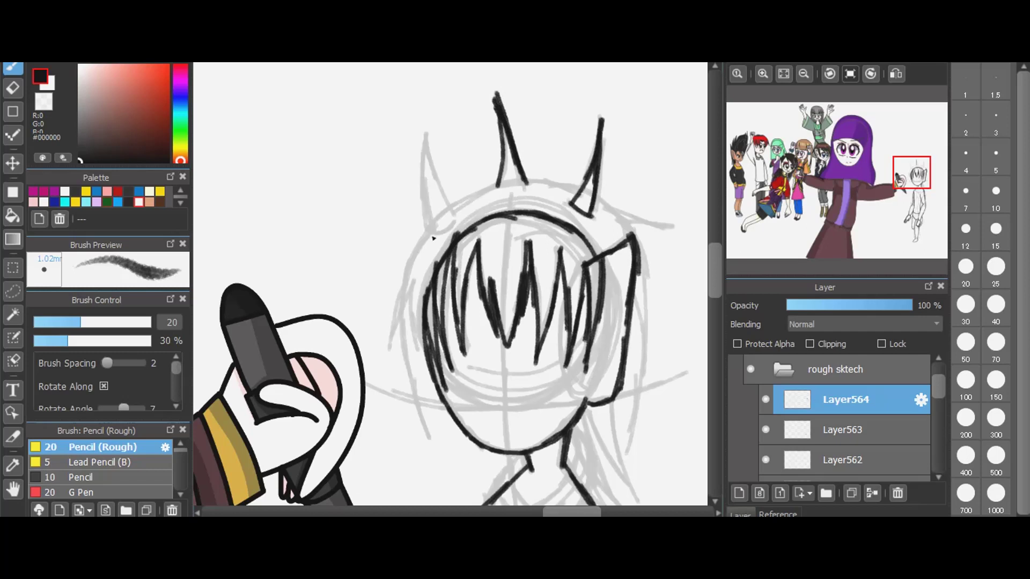
pyautogui.moveTo(429, 234); pyautogui.dragTo(460, 225)
pyautogui.moveTo(425, 133)
pyautogui.mouseDown()
pyautogui.moveTo(432, 236)
pyautogui.moveTo(430, 147)
pyautogui.moveTo(447, 215)
pyautogui.moveTo(462, 230)
pyautogui.moveTo(452, 214)
pyautogui.moveTo(490, 188)
pyautogui.moveTo(559, 187)
pyautogui.moveTo(543, 184)
pyautogui.moveTo(688, 231)
pyautogui.mouseUp()
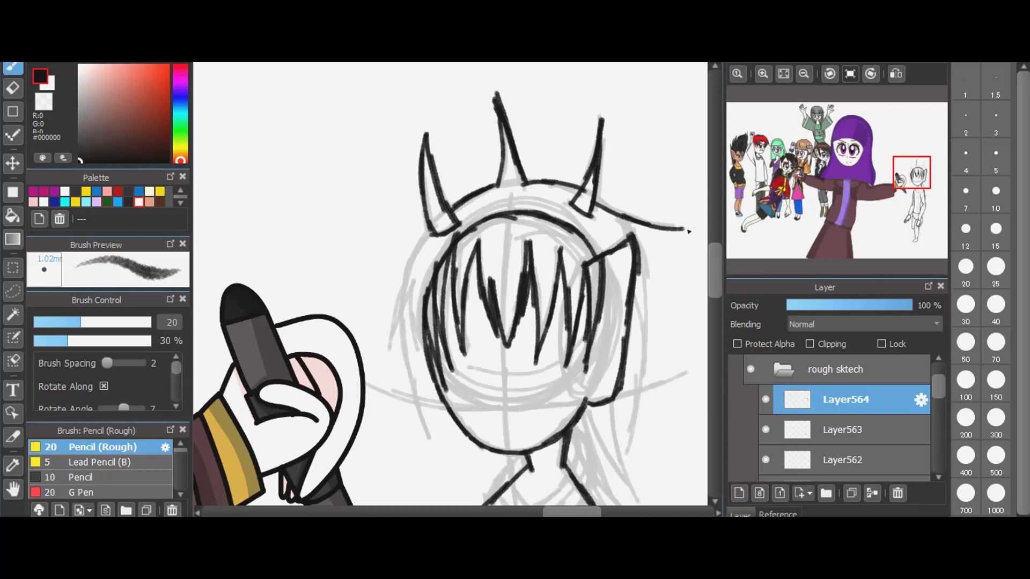
# - Undo the last crown strokes, then redraw the crown line and a pointed strand sticking out behind the right horn
pyautogui.hotkey('ctrl', 'z')
pyautogui.hotkey('ctrl', 'z')
pyautogui.hotkey('ctrl', 'z')
pyautogui.hotkey('ctrl', 'z')
pyautogui.hotkey('ctrl', 'z')
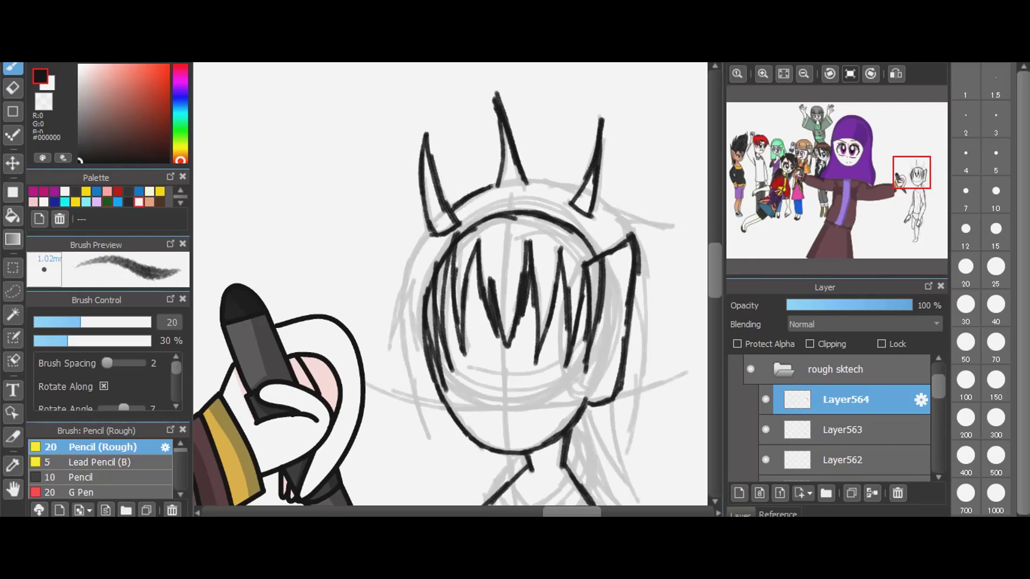
pyautogui.moveTo(464, 205)
pyautogui.mouseDown()
pyautogui.moveTo(496, 182)
pyautogui.moveTo(563, 187)
pyautogui.moveTo(664, 222)
pyautogui.mouseUp()
pyautogui.moveTo(596, 203); pyautogui.dragTo(674, 226)
pyautogui.moveTo(612, 223); pyautogui.dragTo(674, 223)
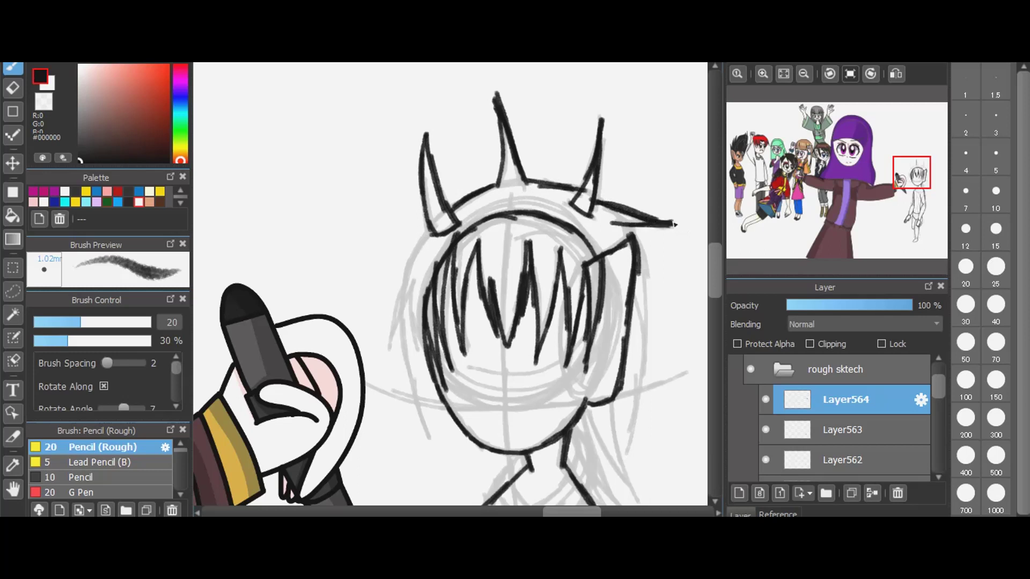
pyautogui.moveTo(597, 200); pyautogui.dragTo(643, 220)
pyautogui.moveTo(431, 234); pyautogui.dragTo(403, 314)
pyautogui.moveTo(426, 245); pyautogui.dragTo(398, 355)
pyautogui.moveTo(410, 291); pyautogui.dragTo(397, 361)
pyautogui.moveTo(422, 280)
pyautogui.mouseDown()
pyautogui.moveTo(400, 349)
pyautogui.moveTo(414, 307)
pyautogui.moveTo(402, 355)
pyautogui.moveTo(420, 310)
pyautogui.moveTo(416, 367)
pyautogui.mouseUp()
pyautogui.moveTo(429, 322); pyautogui.dragTo(436, 379)
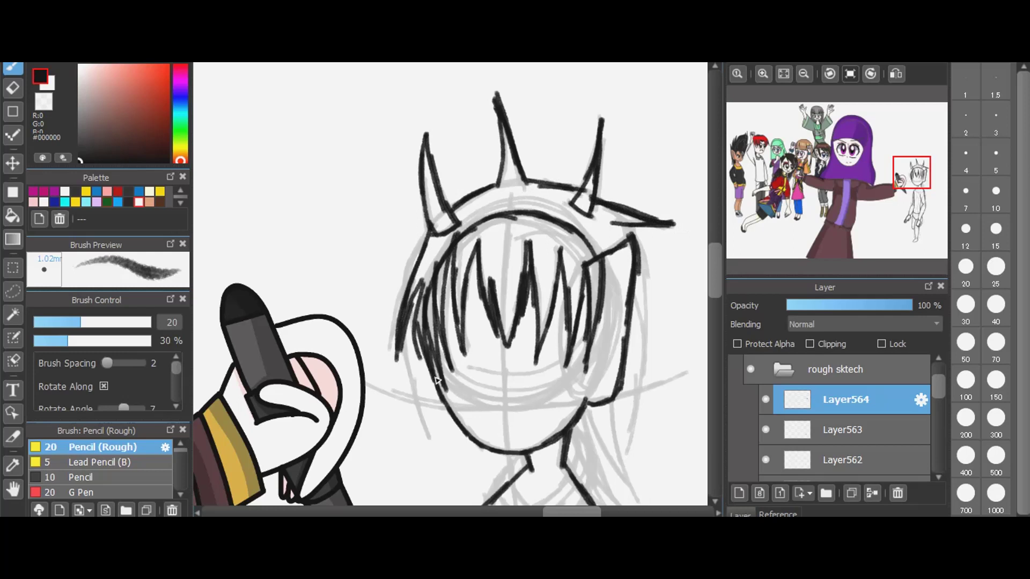
pyautogui.hotkey('ctrl', 'z')
pyautogui.hotkey('ctrl', 'z')
pyautogui.hotkey('ctrl', 'z')
pyautogui.hotkey('ctrl', 'z')
pyautogui.hotkey('ctrl', 'z')
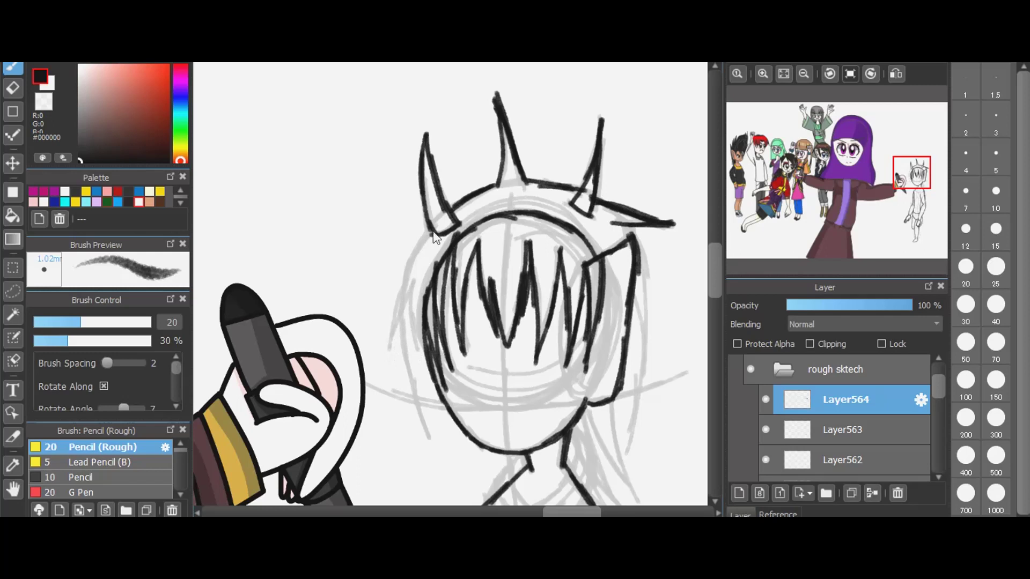
# - Trace the hair's left outline with strands beside the face, and join the crown to the ear on the right
pyautogui.moveTo(430, 230)
pyautogui.mouseDown()
pyautogui.moveTo(406, 288)
pyautogui.moveTo(410, 360)
pyautogui.mouseUp()
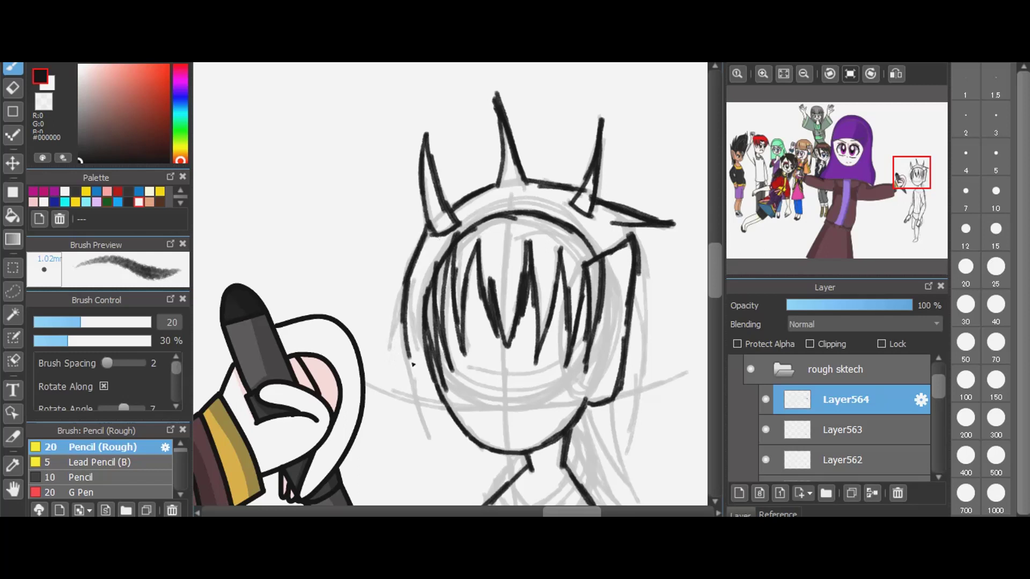
pyautogui.moveTo(413, 303); pyautogui.dragTo(406, 370)
pyautogui.moveTo(417, 281)
pyautogui.mouseDown()
pyautogui.moveTo(408, 364)
pyautogui.moveTo(423, 355)
pyautogui.moveTo(432, 376)
pyautogui.mouseUp()
pyautogui.moveTo(611, 223); pyautogui.dragTo(628, 247)
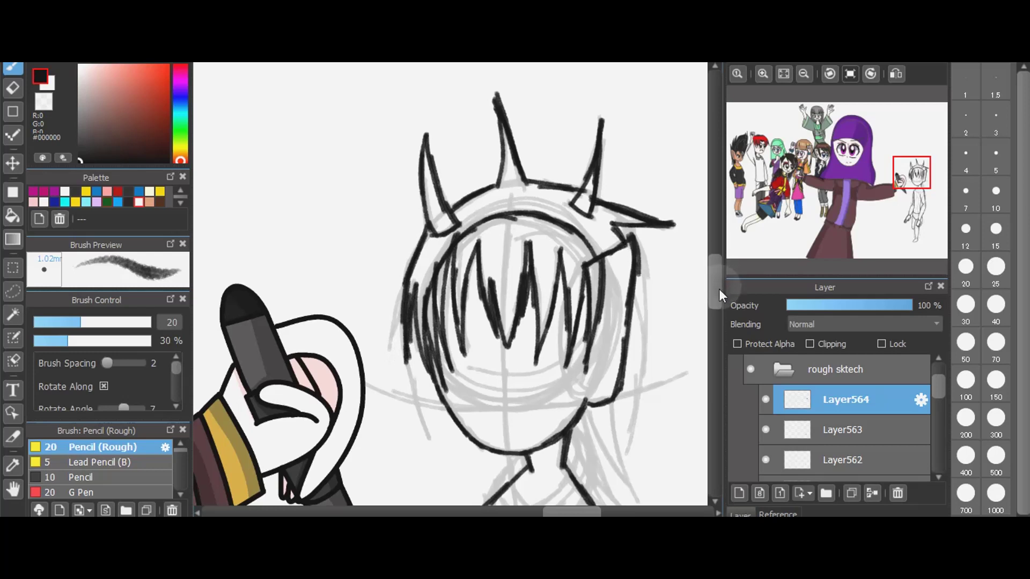
# - Trace the pointed hair strands hanging behind the neck toward the right shoulder
pyautogui.scroll(-5, 719, 289)
pyautogui.scroll(-1, 719, 294)
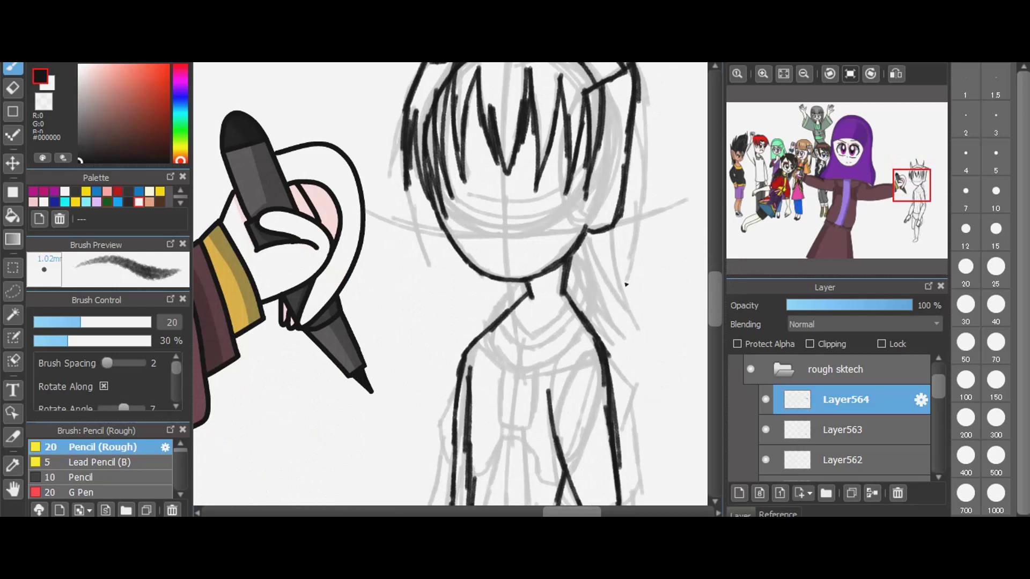
pyautogui.moveTo(610, 230)
pyautogui.mouseDown()
pyautogui.moveTo(644, 325)
pyautogui.moveTo(625, 303)
pyautogui.moveTo(644, 325)
pyautogui.moveTo(621, 335)
pyautogui.mouseUp()
pyautogui.moveTo(573, 255); pyautogui.dragTo(627, 350)
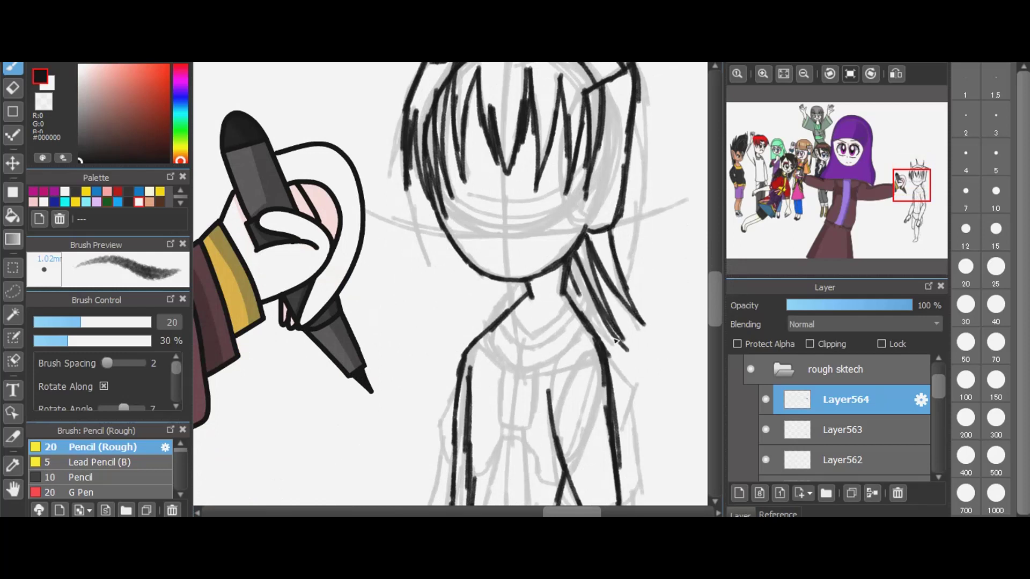
pyautogui.moveTo(578, 294); pyautogui.dragTo(624, 346)
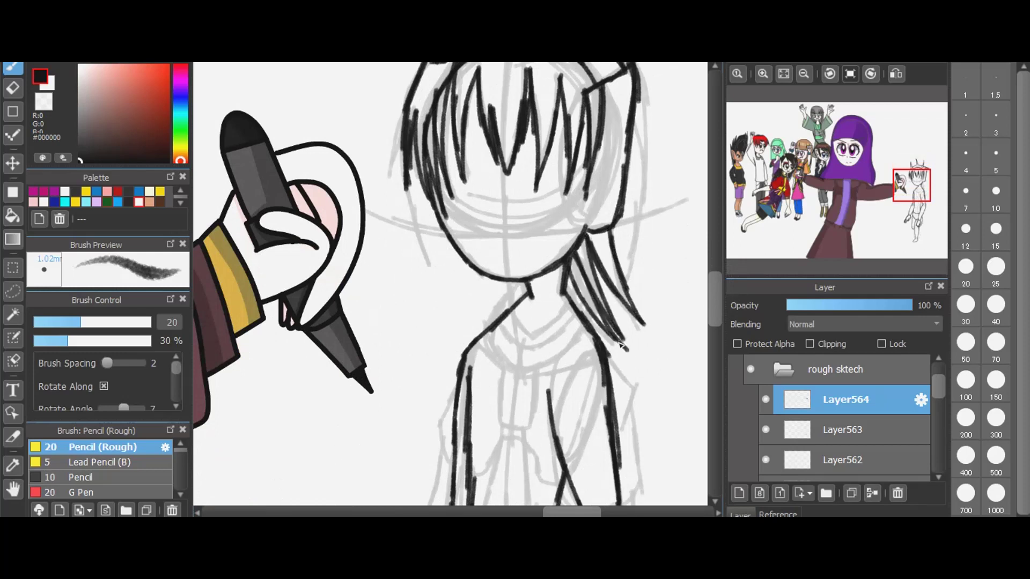
# - Add a new layer above Layer564 and trace the collar around the character's neck on it
pyautogui.click(740, 497)
pyautogui.moveTo(519, 284)
pyautogui.mouseDown()
pyautogui.moveTo(537, 345)
pyautogui.moveTo(571, 300)
pyautogui.mouseUp()
pyautogui.moveTo(570, 264); pyautogui.dragTo(574, 299)
pyautogui.moveTo(518, 283)
pyautogui.mouseDown()
pyautogui.moveTo(487, 337)
pyautogui.moveTo(500, 361)
pyautogui.moveTo(547, 372)
pyautogui.moveTo(585, 321)
pyautogui.moveTo(571, 263)
pyautogui.moveTo(584, 308)
pyautogui.mouseUp()
pyautogui.moveTo(494, 314)
pyautogui.mouseDown()
pyautogui.moveTo(533, 348)
pyautogui.moveTo(570, 325)
pyautogui.moveTo(585, 292)
pyautogui.mouseUp()
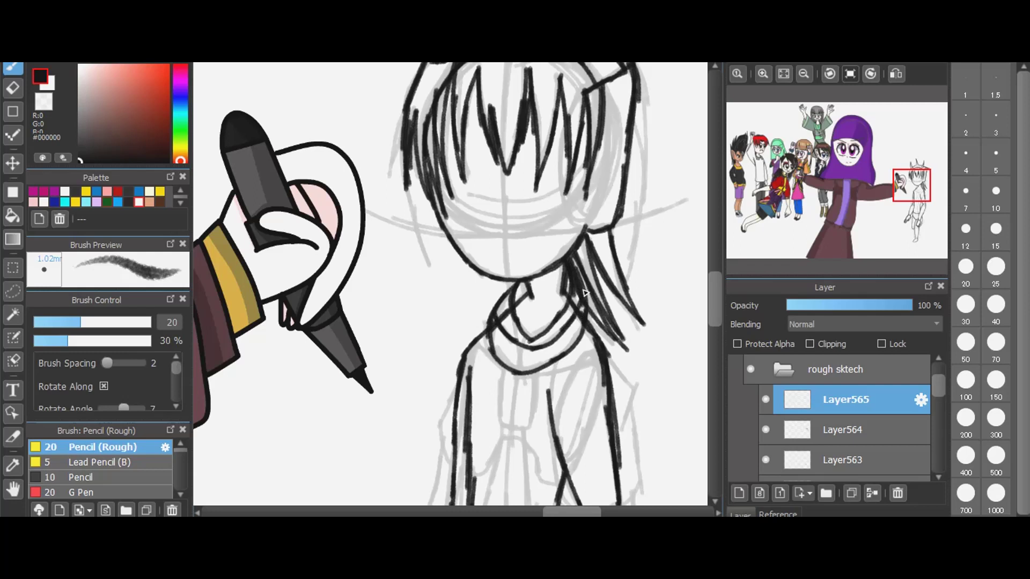
# - Trace the necktie down the chest, with a rectangular upper section and a long pointed lower section
pyautogui.scroll(-5, 715, 324)
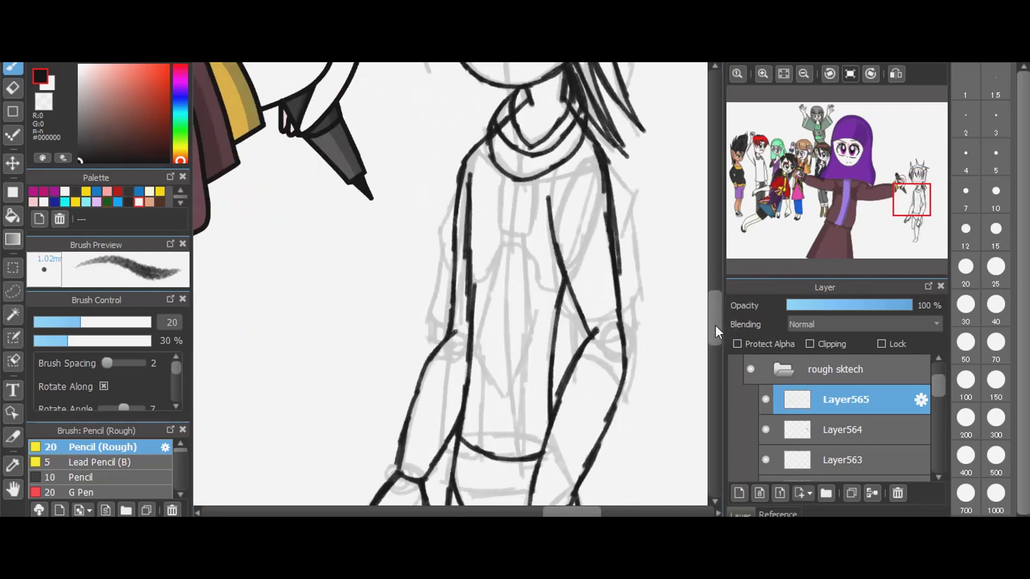
pyautogui.moveTo(507, 172)
pyautogui.mouseDown()
pyautogui.moveTo(501, 233)
pyautogui.moveTo(533, 234)
pyautogui.mouseUp()
pyautogui.moveTo(539, 176)
pyautogui.mouseDown()
pyautogui.moveTo(524, 258)
pyautogui.moveTo(534, 363)
pyautogui.moveTo(507, 395)
pyautogui.mouseUp()
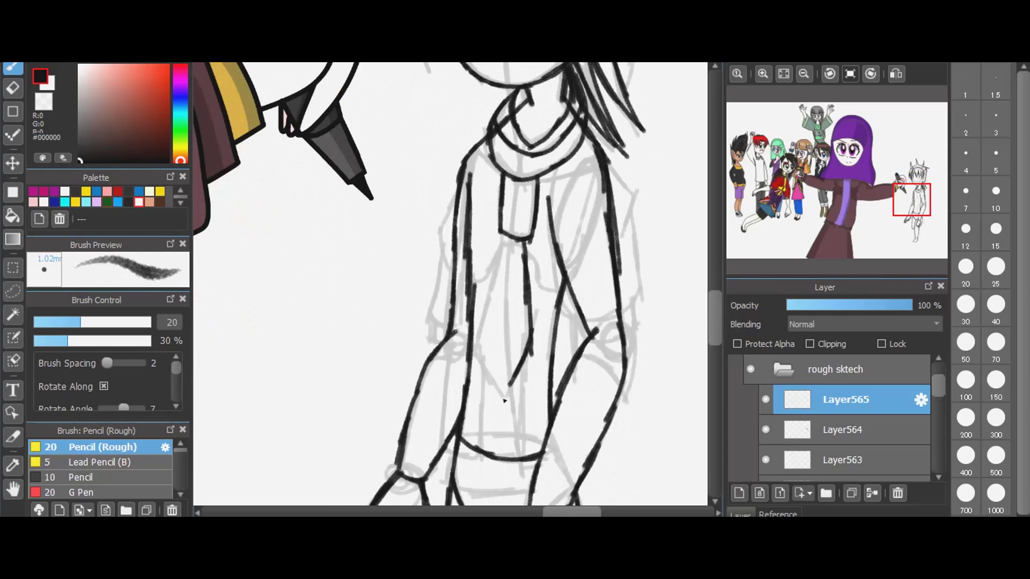
pyautogui.moveTo(512, 237)
pyautogui.mouseDown()
pyautogui.moveTo(476, 351)
pyautogui.moveTo(505, 398)
pyautogui.mouseUp()
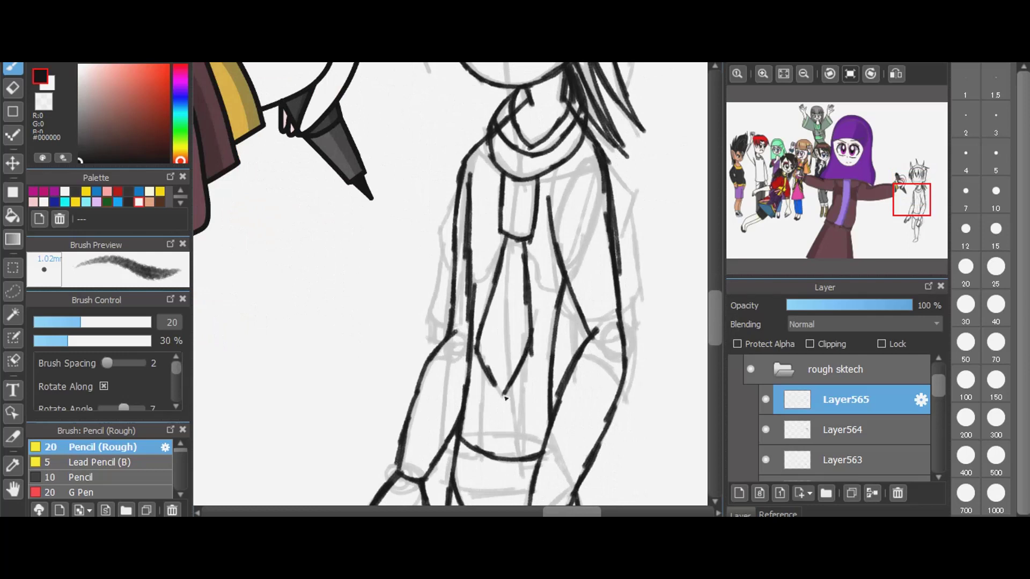
# - Add another layer and trace the jacket's right sleeve with its striped cuff and the right front edge below the tie
pyautogui.click(739, 493)
pyautogui.moveTo(608, 161)
pyautogui.mouseDown()
pyautogui.moveTo(632, 189)
pyautogui.moveTo(622, 228)
pyautogui.mouseUp()
pyautogui.moveTo(547, 169)
pyautogui.mouseDown()
pyautogui.moveTo(550, 228)
pyautogui.moveTo(573, 324)
pyautogui.moveTo(607, 327)
pyautogui.moveTo(648, 294)
pyautogui.mouseUp()
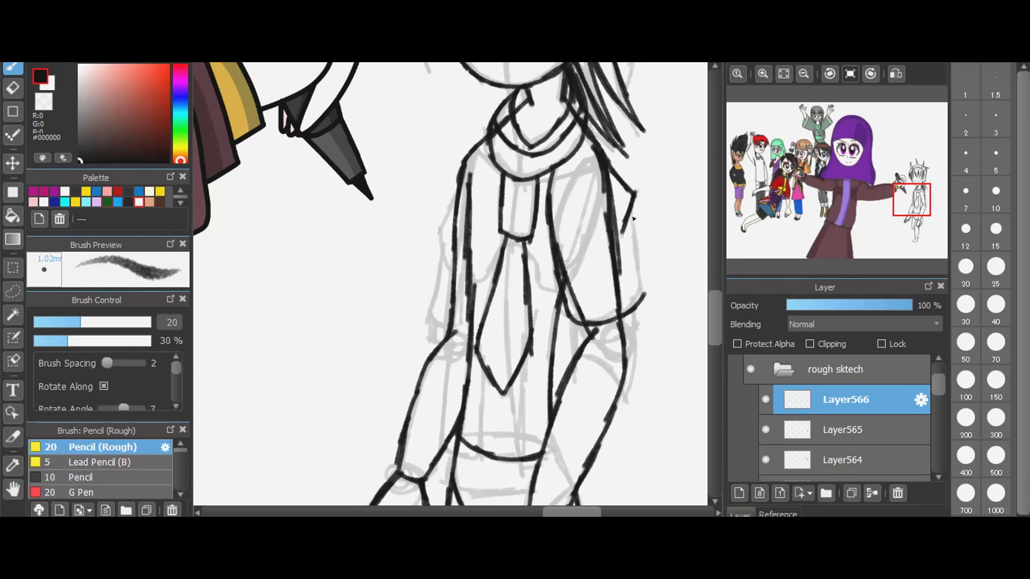
pyautogui.moveTo(630, 212); pyautogui.dragTo(643, 301)
pyautogui.moveTo(575, 320)
pyautogui.mouseDown()
pyautogui.moveTo(640, 326)
pyautogui.moveTo(638, 346)
pyautogui.moveTo(600, 348)
pyautogui.moveTo(598, 328)
pyautogui.moveTo(606, 350)
pyautogui.moveTo(619, 319)
pyautogui.moveTo(627, 352)
pyautogui.moveTo(638, 323)
pyautogui.mouseUp()
pyautogui.moveTo(578, 336); pyautogui.dragTo(574, 366)
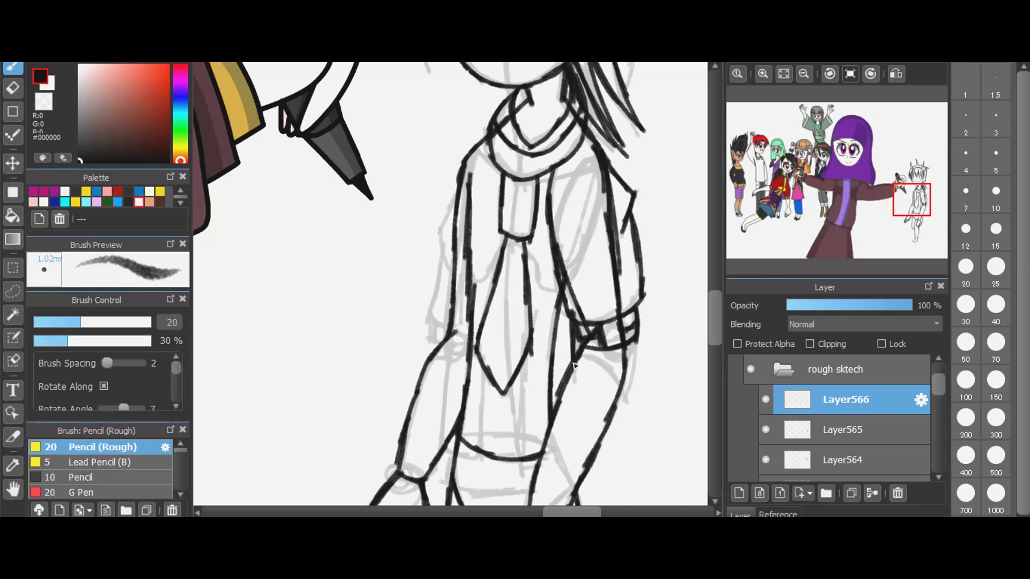
pyautogui.moveTo(513, 378)
pyautogui.mouseDown()
pyautogui.moveTo(519, 462)
pyautogui.moveTo(536, 467)
pyautogui.mouseUp()
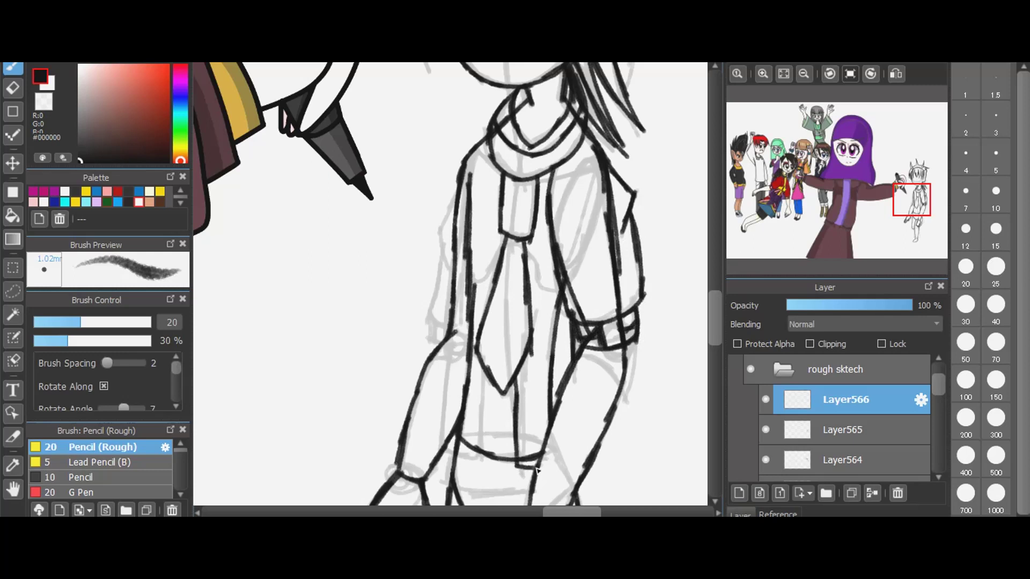
pyautogui.moveTo(474, 169)
pyautogui.mouseDown()
pyautogui.moveTo(465, 220)
pyautogui.moveTo(470, 161)
pyautogui.moveTo(457, 378)
pyautogui.mouseUp()
pyautogui.hotkey('ctrl', 'z')
pyautogui.hotkey('ctrl', 'z')
pyautogui.hotkey('ctrl', 'z')
pyautogui.hotkey('ctrl', 'z')
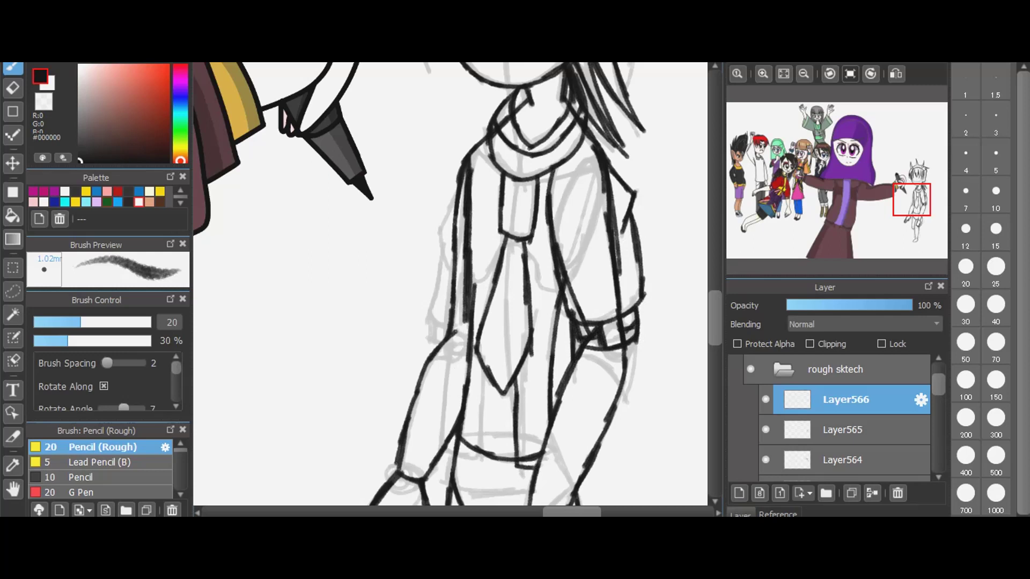
pyautogui.hotkey('ctrl', 'z')
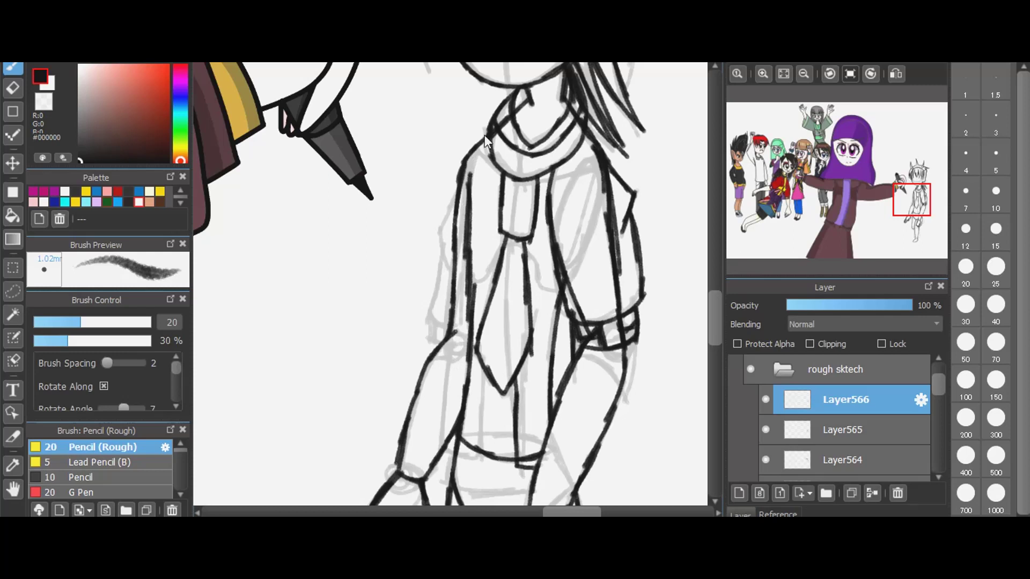
# - Trace the jacket's left sleeve with its striped cuff and the left front panel beside the tie
pyautogui.moveTo(484, 140)
pyautogui.mouseDown()
pyautogui.moveTo(435, 238)
pyautogui.moveTo(443, 258)
pyautogui.moveTo(427, 321)
pyautogui.moveTo(462, 332)
pyautogui.mouseUp()
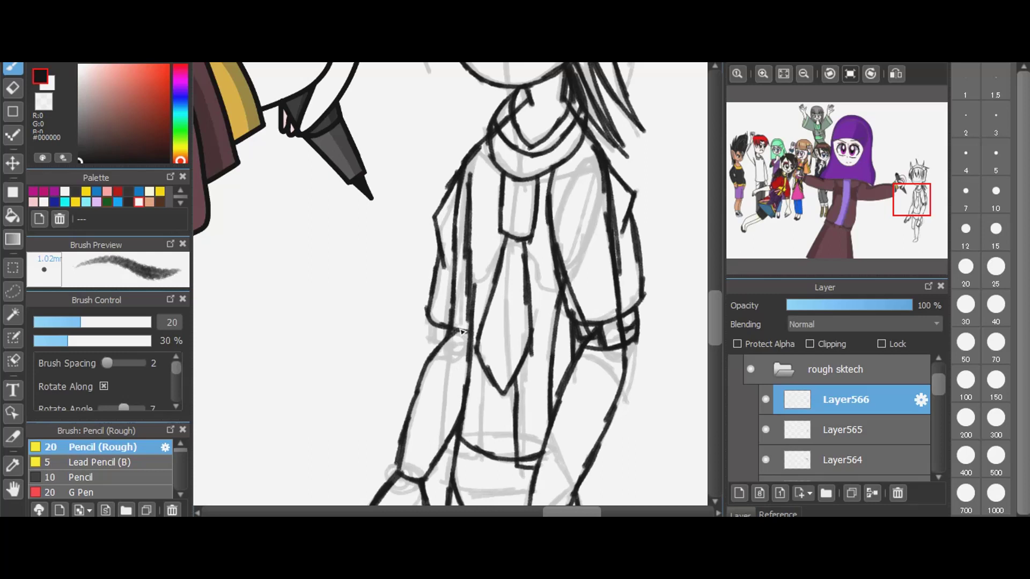
pyautogui.moveTo(463, 173)
pyautogui.mouseDown()
pyautogui.moveTo(449, 455)
pyautogui.moveTo(484, 460)
pyautogui.moveTo(489, 402)
pyautogui.moveTo(482, 457)
pyautogui.mouseUp()
pyautogui.moveTo(498, 223); pyautogui.dragTo(498, 272)
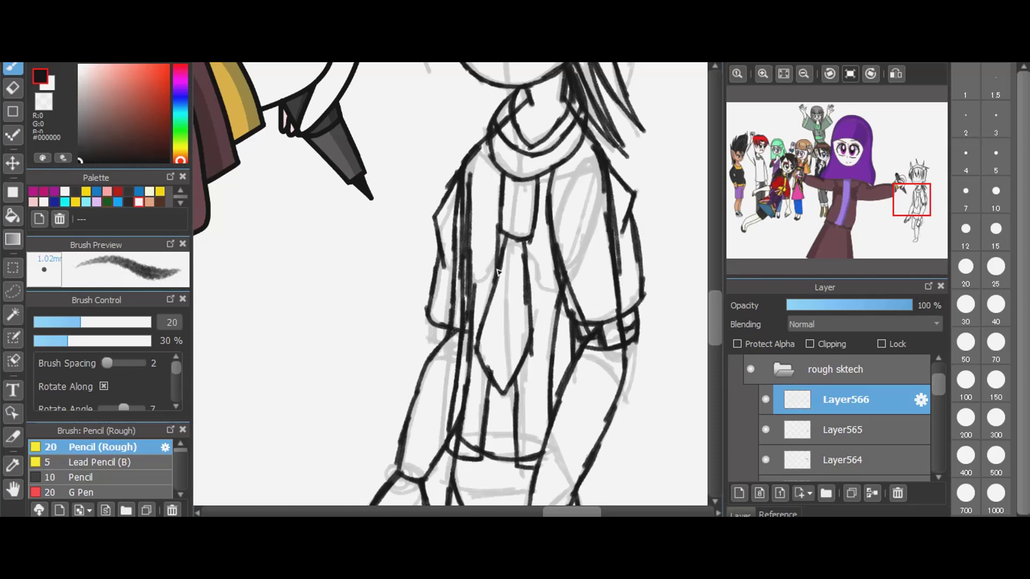
pyautogui.moveTo(443, 322)
pyautogui.mouseDown()
pyautogui.moveTo(433, 346)
pyautogui.moveTo(460, 353)
pyautogui.moveTo(450, 347)
pyautogui.mouseUp()
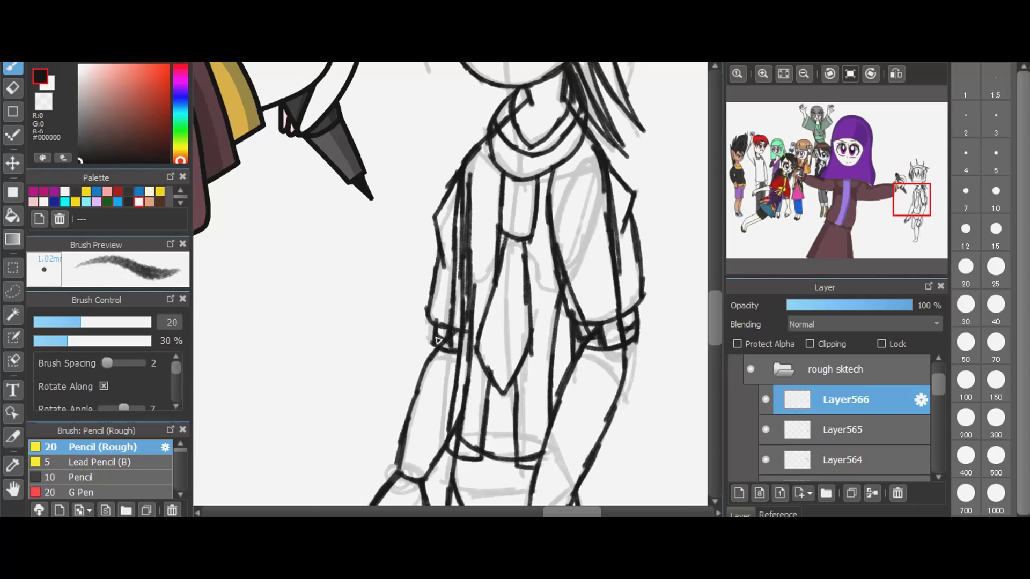
pyautogui.scroll(-1, 534, 204)
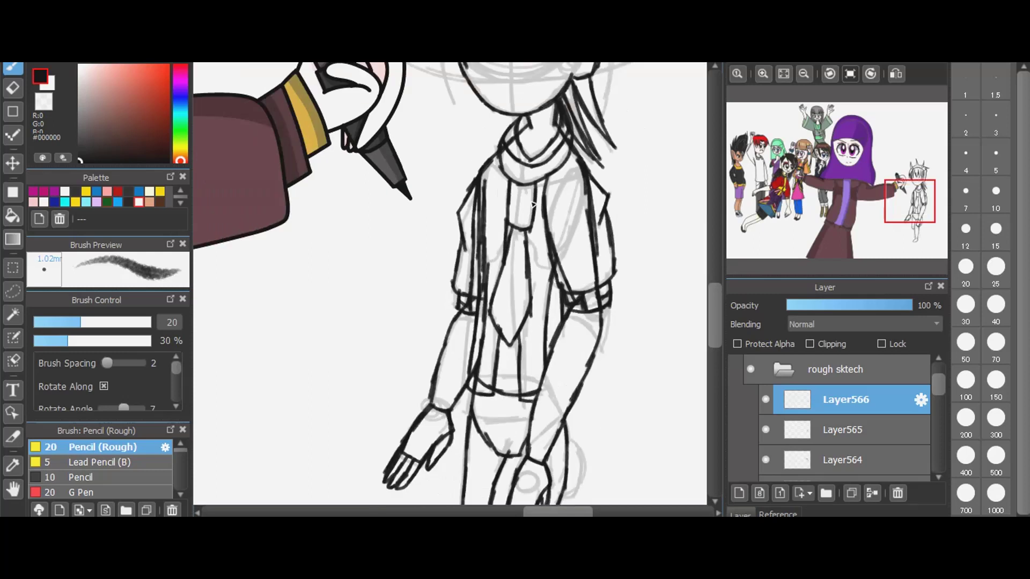
pyautogui.scroll(-1, 531, 208)
pyautogui.scroll(-1, 534, 354)
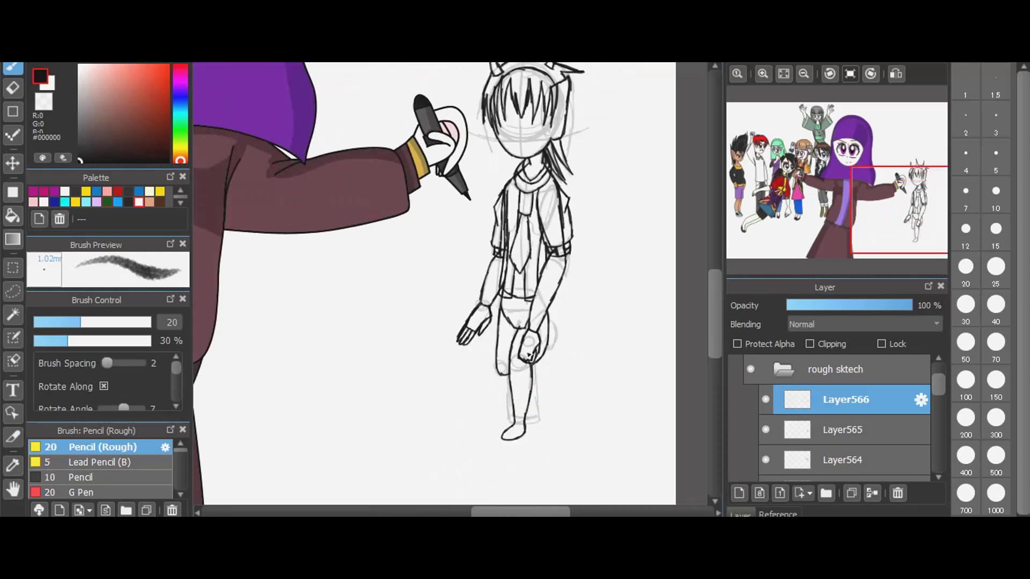
# - Trace the waistband across the character's hips and the straight trouser leg with its wide hem
pyautogui.scroll(1, 535, 281)
pyautogui.scroll(1, 544, 267)
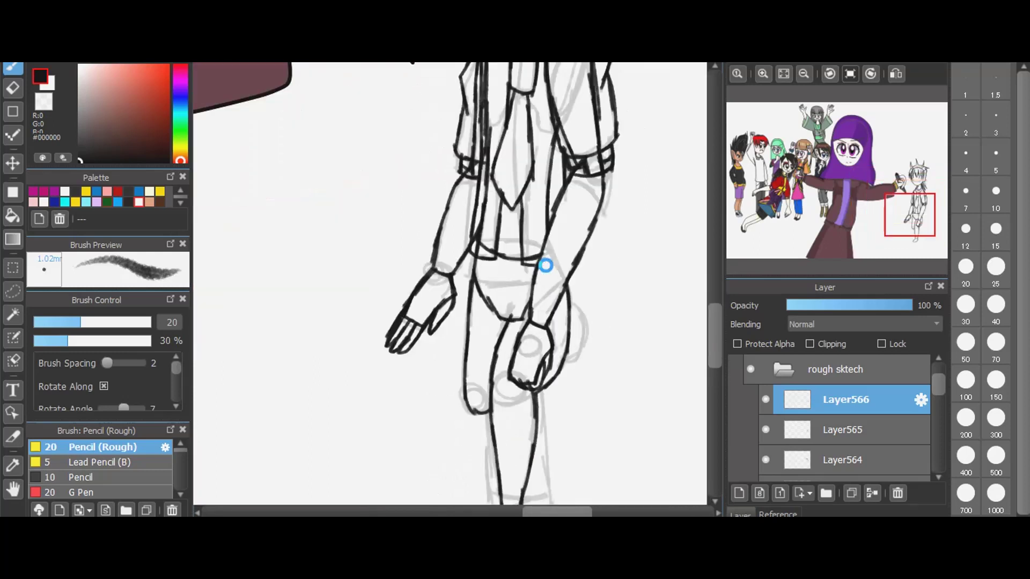
pyautogui.moveTo(473, 262)
pyautogui.mouseDown()
pyautogui.moveTo(470, 281)
pyautogui.moveTo(534, 287)
pyautogui.mouseUp()
pyautogui.moveTo(571, 187)
pyautogui.mouseDown()
pyautogui.moveTo(597, 199)
pyautogui.moveTo(600, 213)
pyautogui.mouseUp()
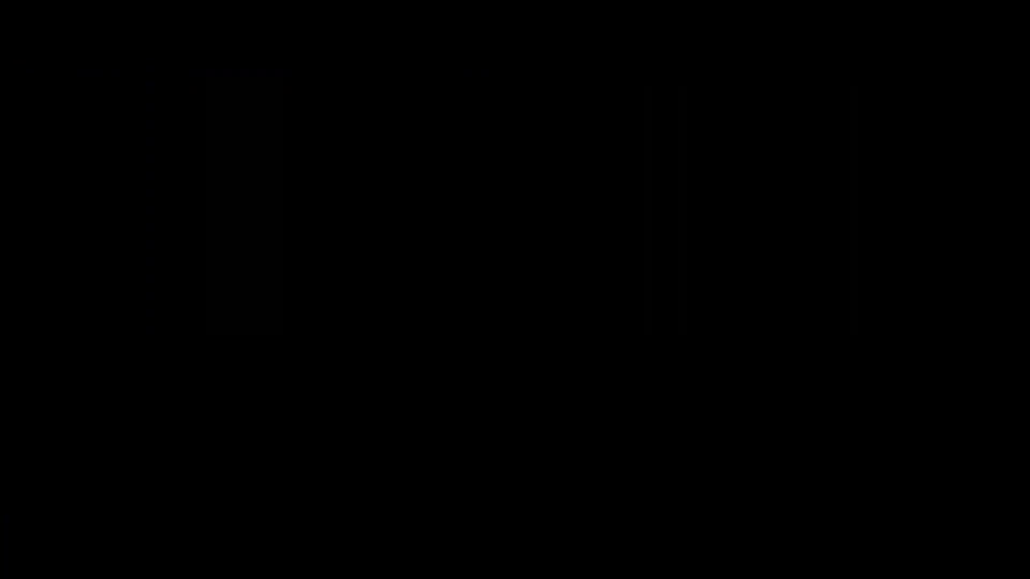
pyautogui.moveTo(475, 497)
pyautogui.mouseDown()
pyautogui.moveTo(565, 488)
pyautogui.moveTo(547, 359)
pyautogui.mouseUp()
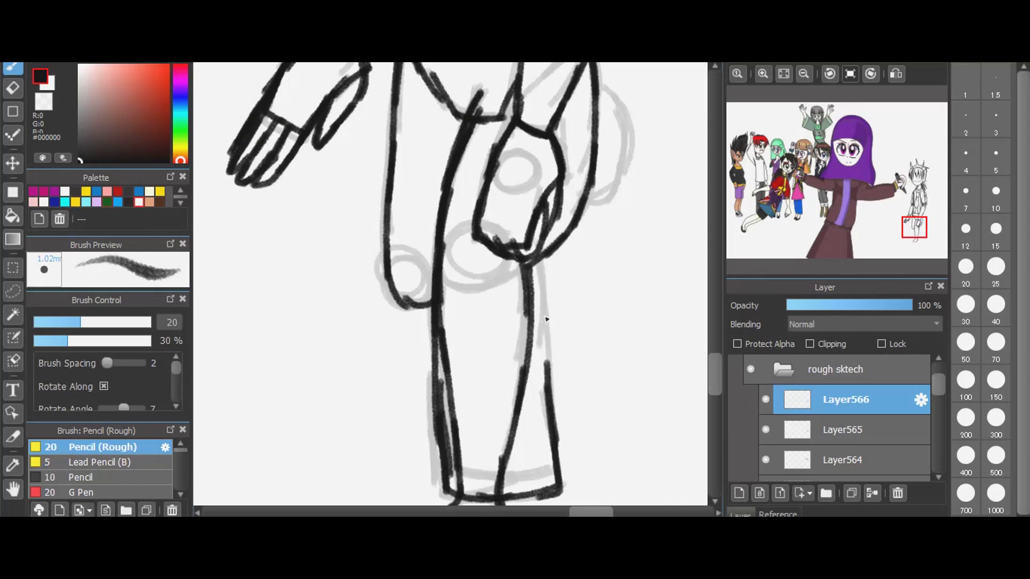
pyautogui.moveTo(547, 319)
pyautogui.mouseDown()
pyautogui.moveTo(545, 285)
pyautogui.moveTo(551, 372)
pyautogui.mouseUp()
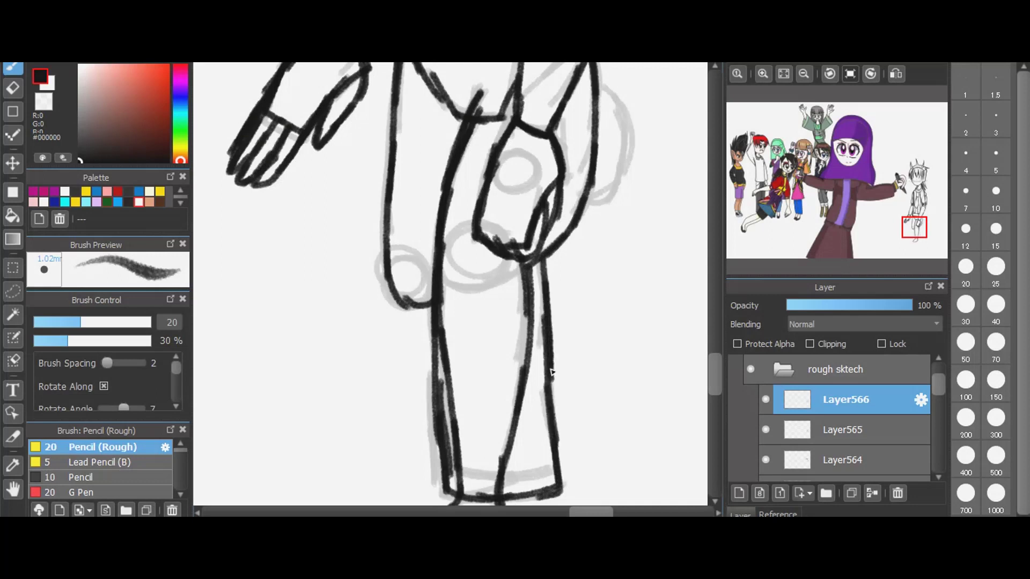
pyautogui.scroll(-2, 466, 347)
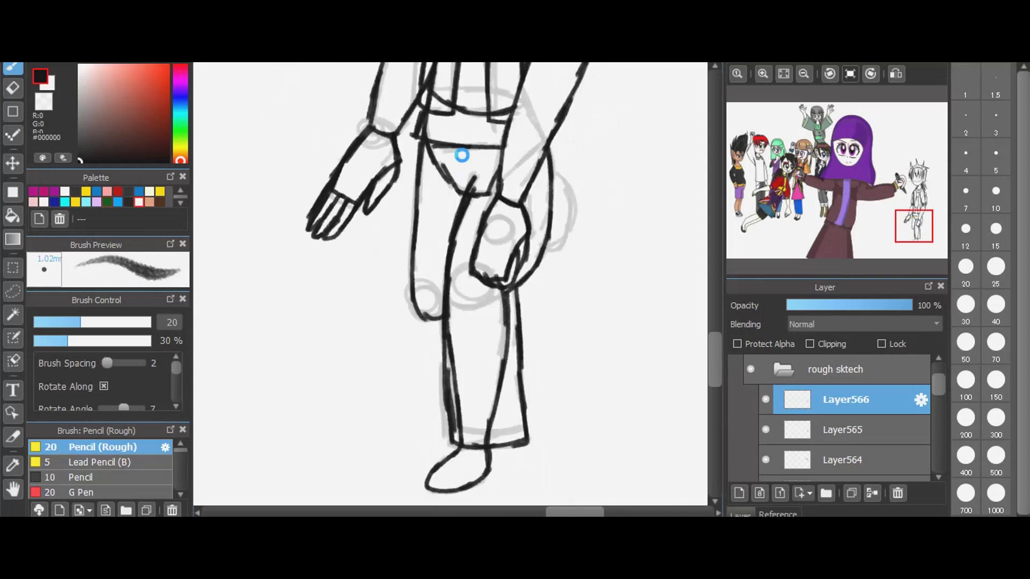
# - Trace the outer edge of the bent trouser leg and the hip curve behind the lowered hand
pyautogui.scroll(-1, 462, 154)
pyautogui.scroll(2, 473, 224)
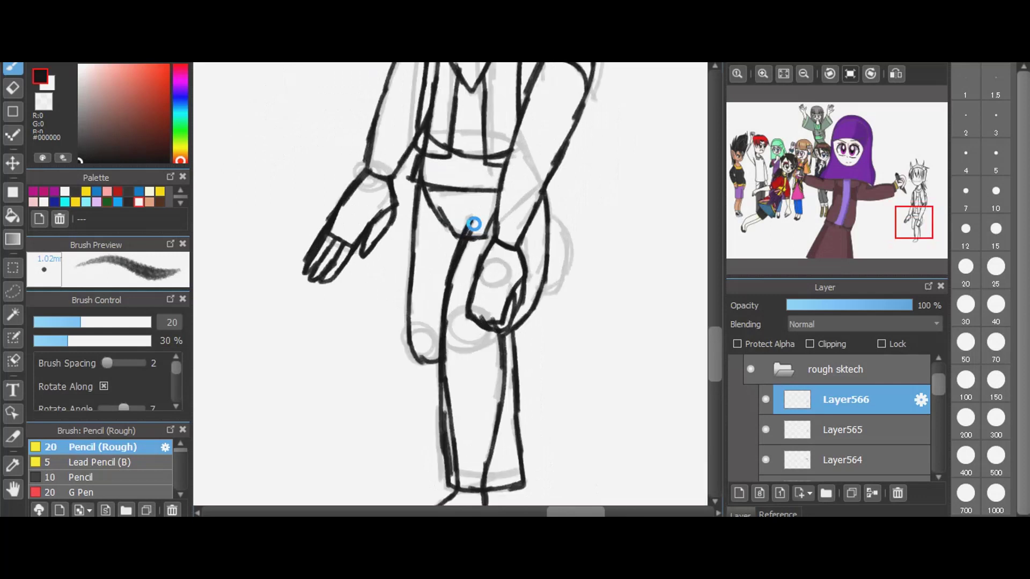
pyautogui.moveTo(397, 167)
pyautogui.mouseDown()
pyautogui.moveTo(371, 349)
pyautogui.moveTo(382, 431)
pyautogui.moveTo(420, 442)
pyautogui.mouseUp()
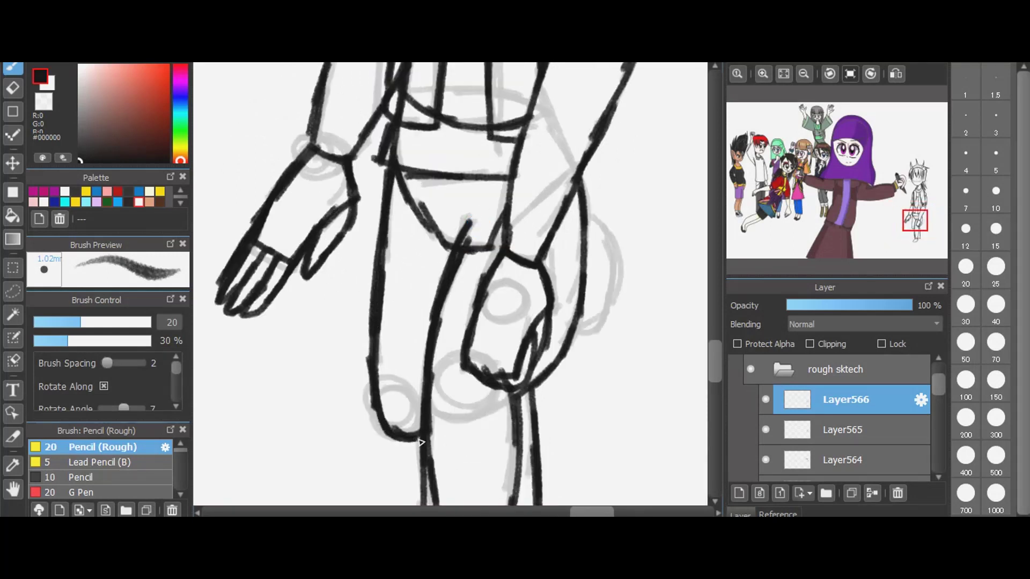
pyautogui.moveTo(525, 371); pyautogui.dragTo(537, 446)
pyautogui.moveTo(585, 209)
pyautogui.mouseDown()
pyautogui.moveTo(586, 290)
pyautogui.moveTo(568, 365)
pyautogui.moveTo(531, 399)
pyautogui.mouseUp()
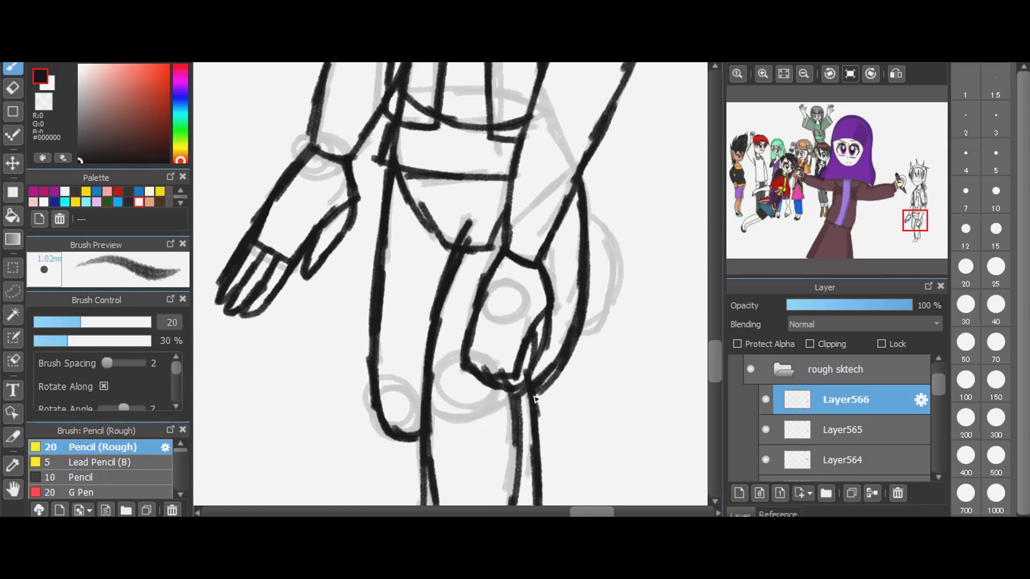
# - Draw the angled opening of the shoe across the top of the foot
pyautogui.scroll(-2, 451, 209)
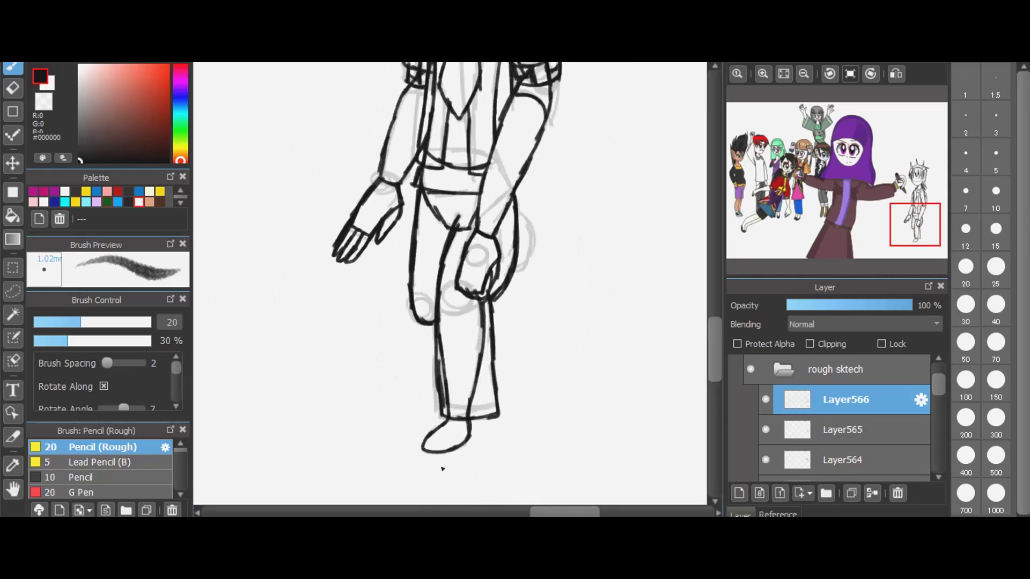
pyautogui.scroll(1, 452, 423)
pyautogui.scroll(1, 453, 427)
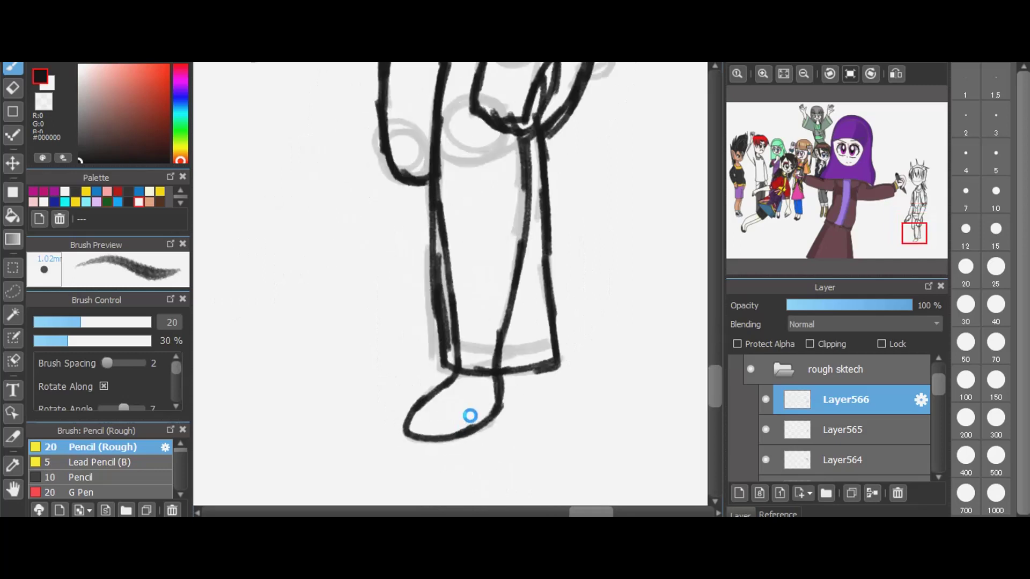
pyautogui.scroll(1, 470, 416)
pyautogui.scroll(1, 470, 416)
pyautogui.moveTo(412, 339)
pyautogui.mouseDown()
pyautogui.moveTo(448, 373)
pyautogui.moveTo(516, 347)
pyautogui.moveTo(554, 311)
pyautogui.mouseUp()
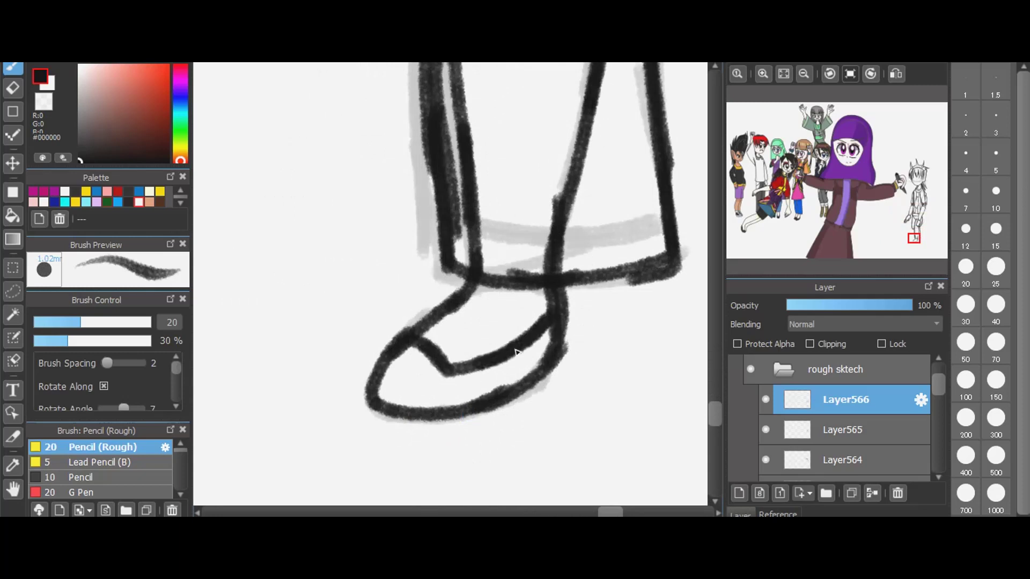
# - Draw a cuff line across the trouser leg just above its hem
pyautogui.scroll(-1, 458, 477)
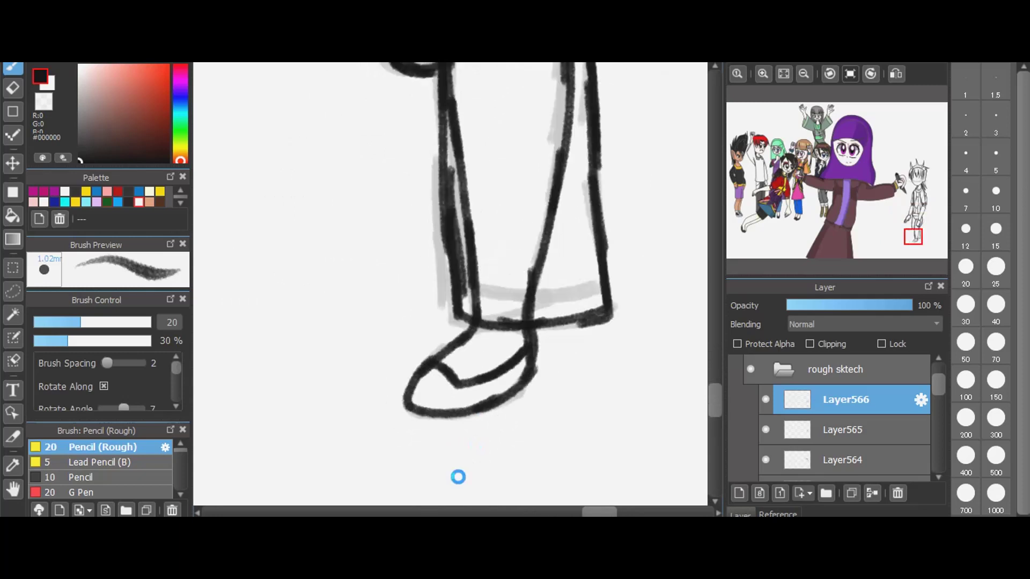
pyautogui.scroll(-1, 458, 477)
pyautogui.scroll(-1, 458, 477)
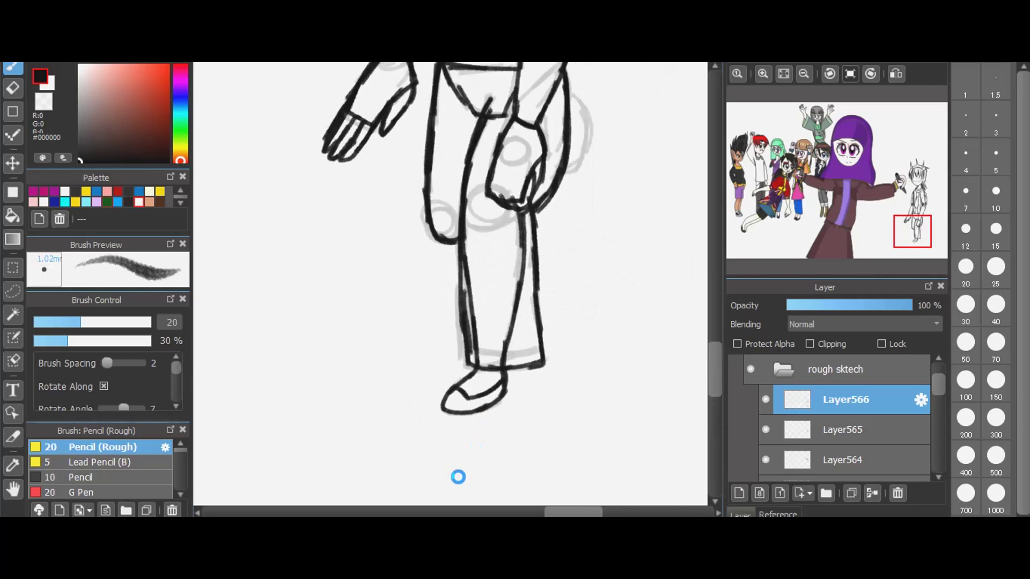
pyautogui.moveTo(473, 354); pyautogui.dragTo(526, 350)
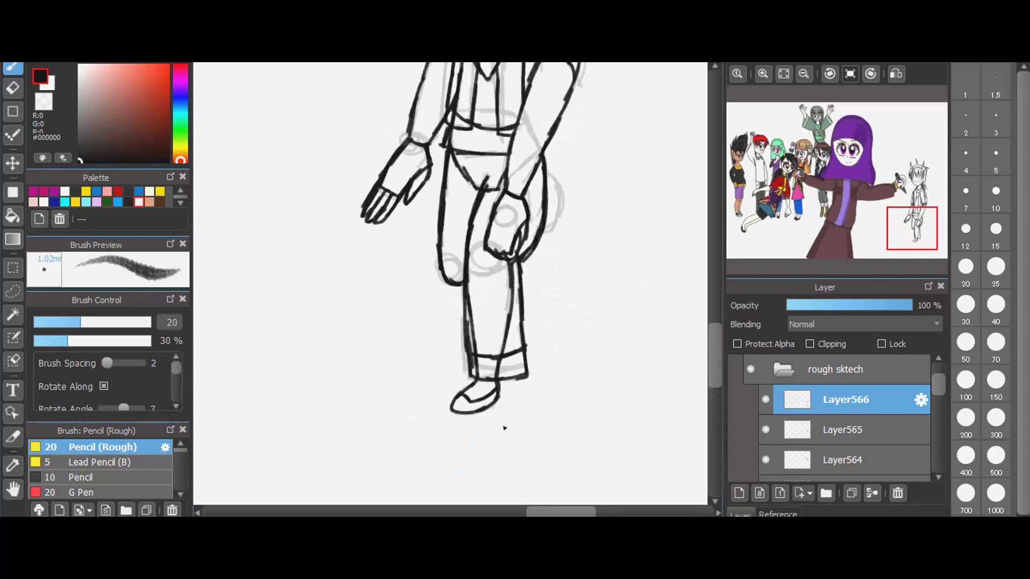
pyautogui.scroll(-1, 504, 428)
pyautogui.scroll(-1, 504, 428)
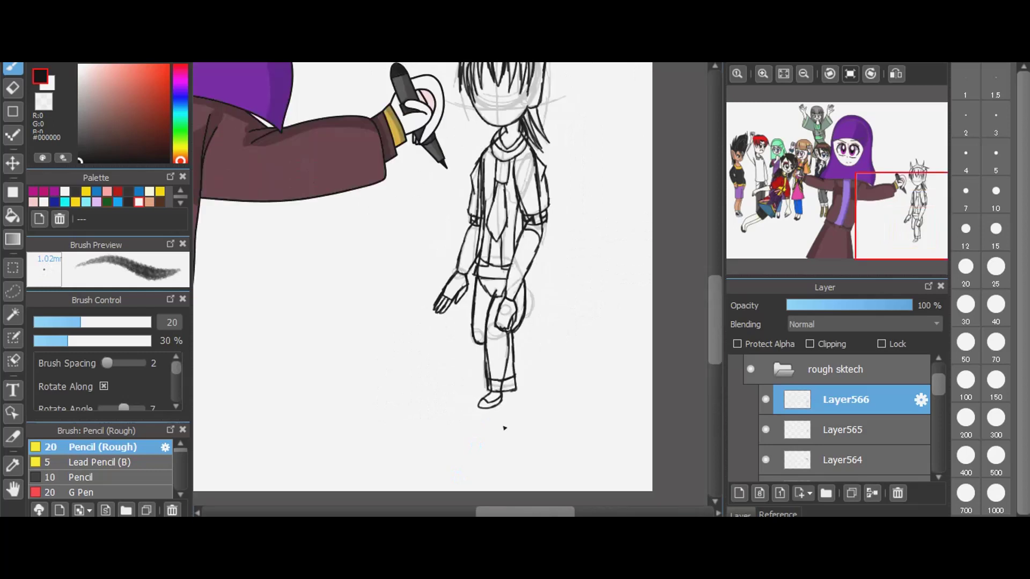
pyautogui.scroll(-1, 505, 428)
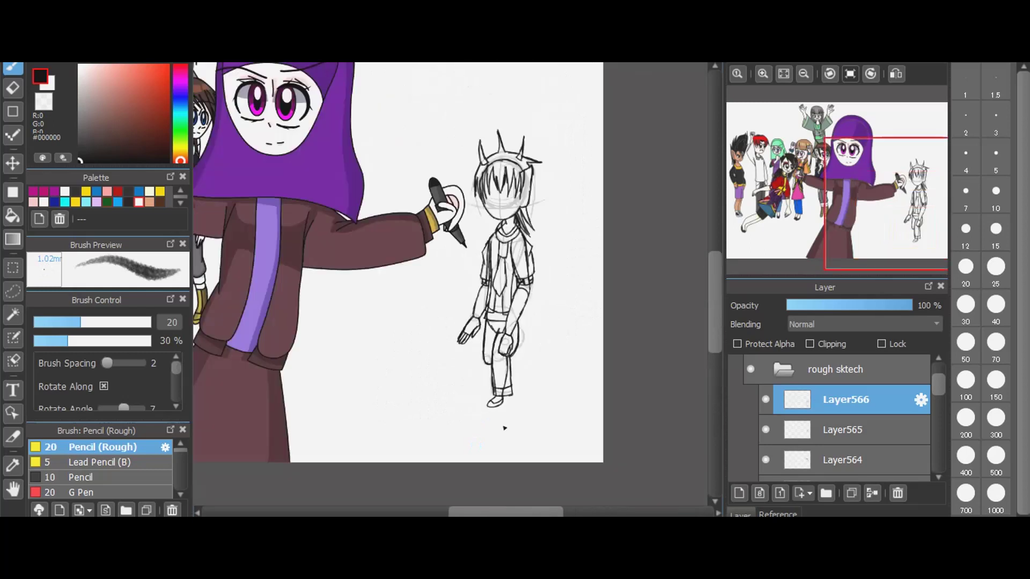
# - Add a new layer above Layer566 and draw an extra strand in the bangs and a short nose mark
pyautogui.scroll(1, 531, 102)
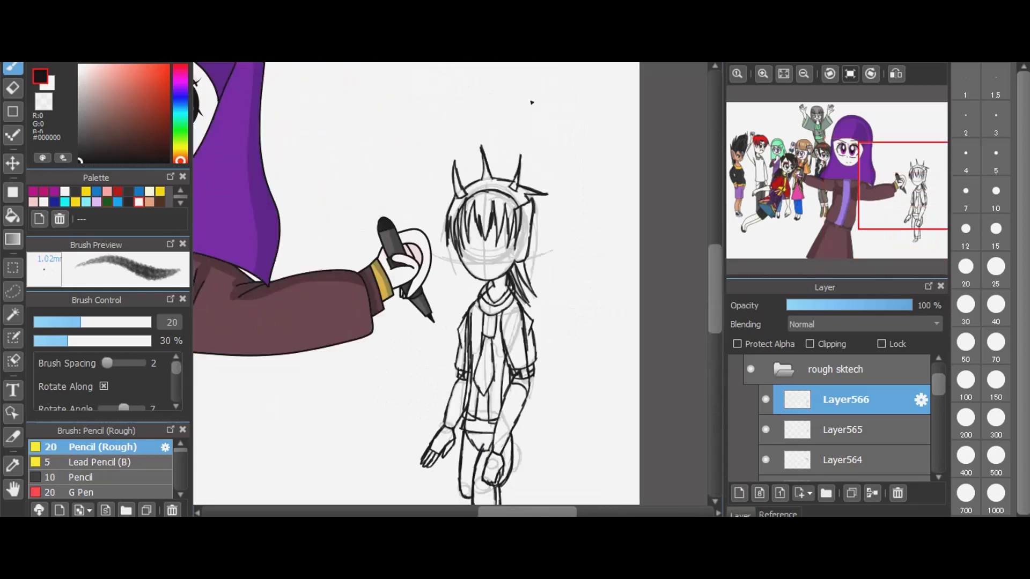
pyautogui.scroll(1, 531, 102)
pyautogui.hotkey('ctrl', '+')
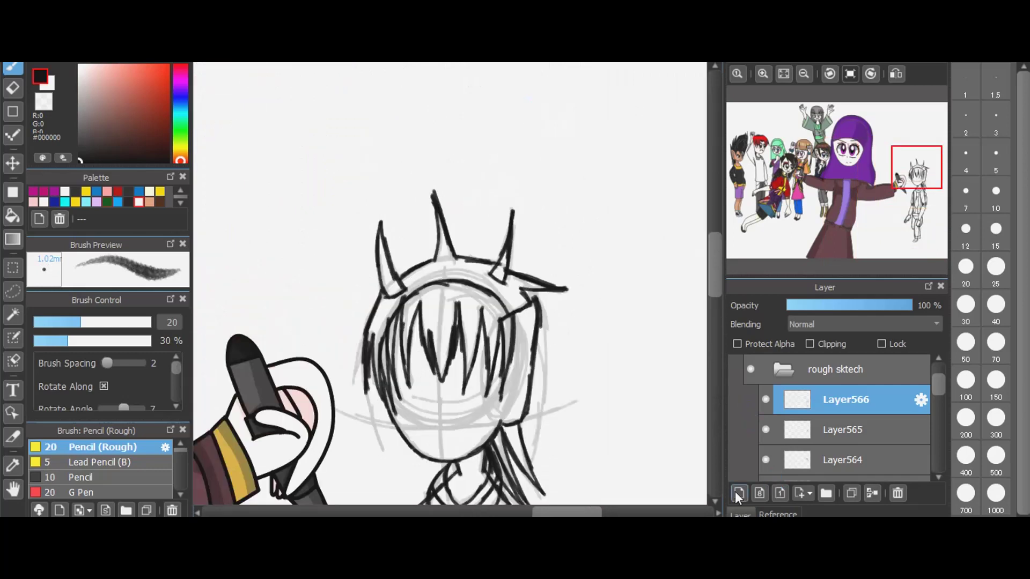
pyautogui.click(738, 493)
pyautogui.scroll(2, 455, 472)
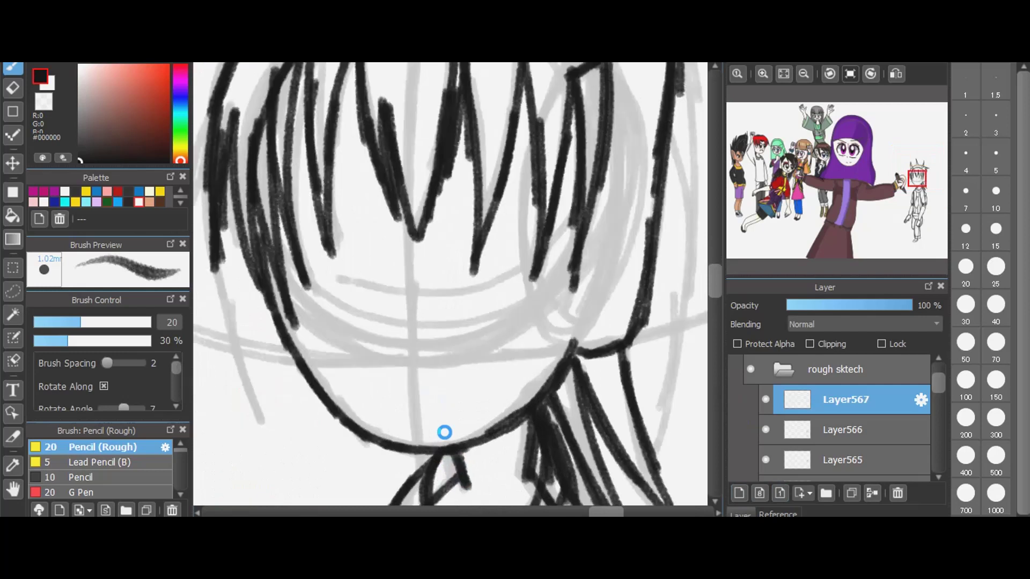
pyautogui.moveTo(400, 141); pyautogui.dragTo(420, 217)
pyautogui.moveTo(396, 323); pyautogui.dragTo(412, 350)
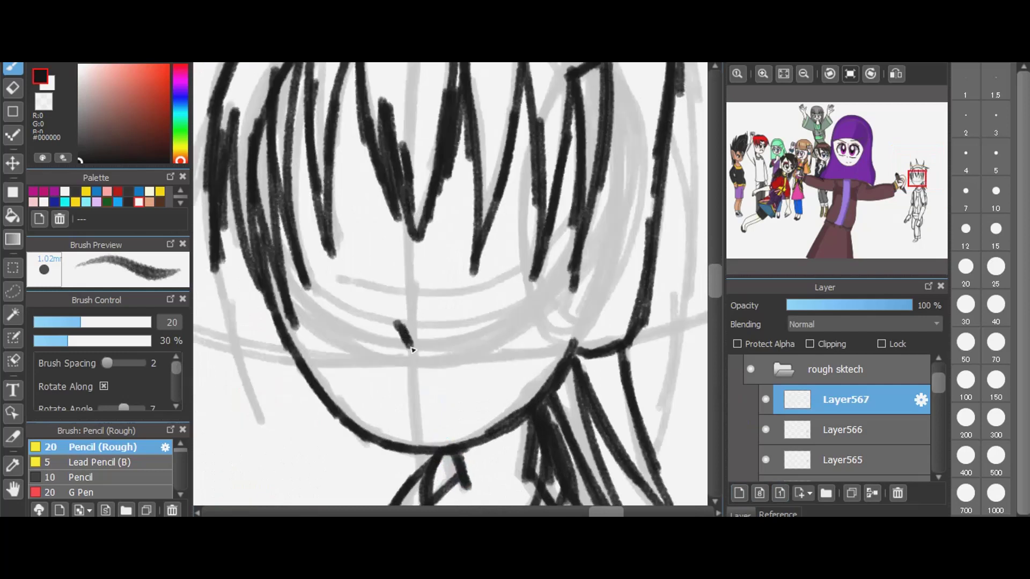
# - Draw the curved upper lid and the short lower lid line of both eyes
pyautogui.moveTo(439, 196)
pyautogui.mouseDown()
pyautogui.moveTo(523, 198)
pyautogui.moveTo(547, 223)
pyautogui.moveTo(545, 295)
pyautogui.moveTo(525, 322)
pyautogui.mouseUp()
pyautogui.moveTo(439, 343); pyautogui.dragTo(500, 338)
pyautogui.moveTo(382, 210)
pyautogui.mouseDown()
pyautogui.moveTo(351, 196)
pyautogui.moveTo(320, 210)
pyautogui.moveTo(302, 291)
pyautogui.moveTo(314, 329)
pyautogui.mouseUp()
pyautogui.moveTo(327, 347); pyautogui.dragTo(374, 350)
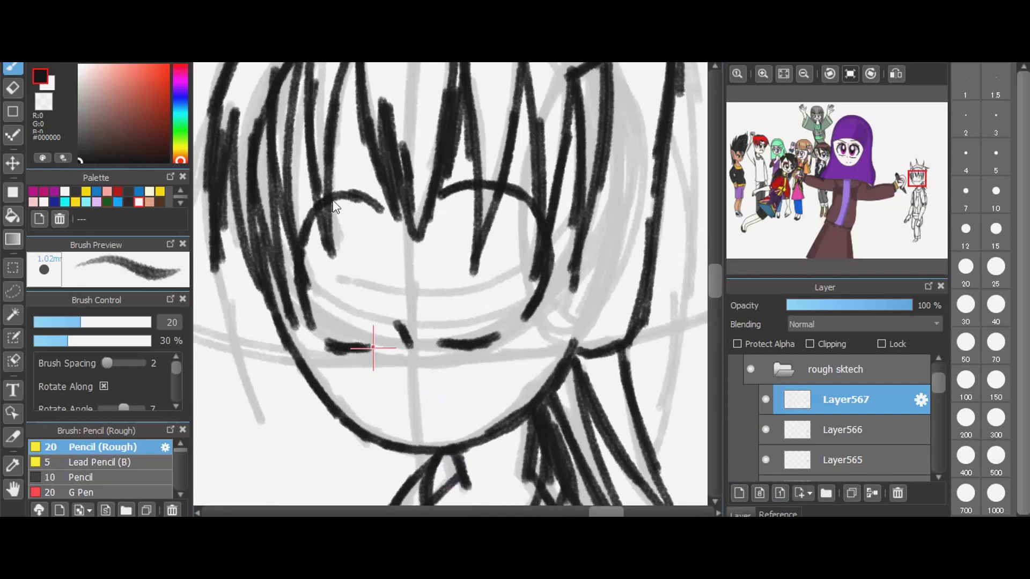
# - Outline a tall oval iris inside each eye with the ellipse guide
pyautogui.moveTo(331, 200)
pyautogui.mouseDown()
pyautogui.moveTo(394, 349)
pyautogui.moveTo(389, 329)
pyautogui.moveTo(320, 277)
pyautogui.moveTo(414, 190)
pyautogui.moveTo(469, 348)
pyautogui.mouseUp()
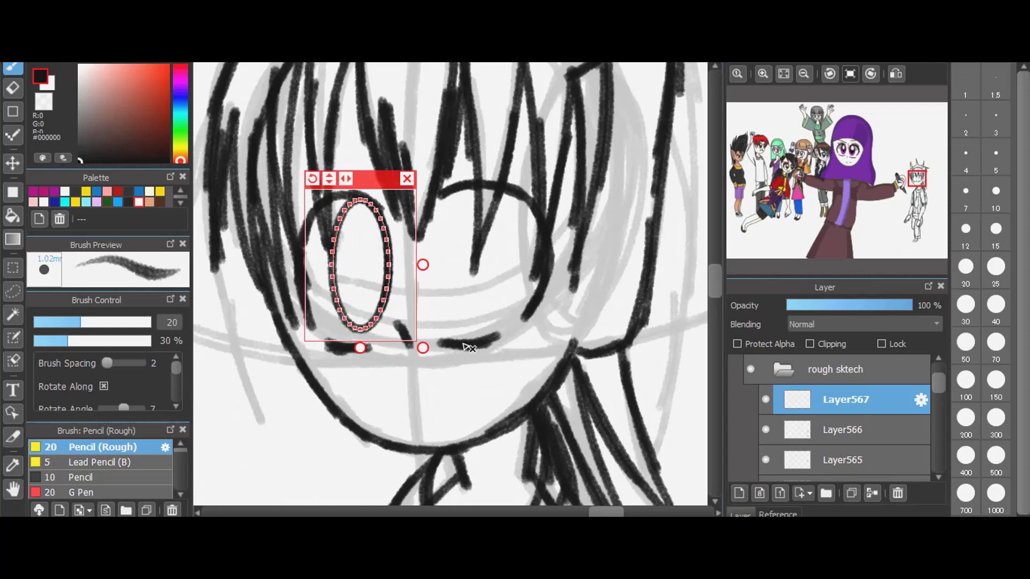
pyautogui.click(408, 178)
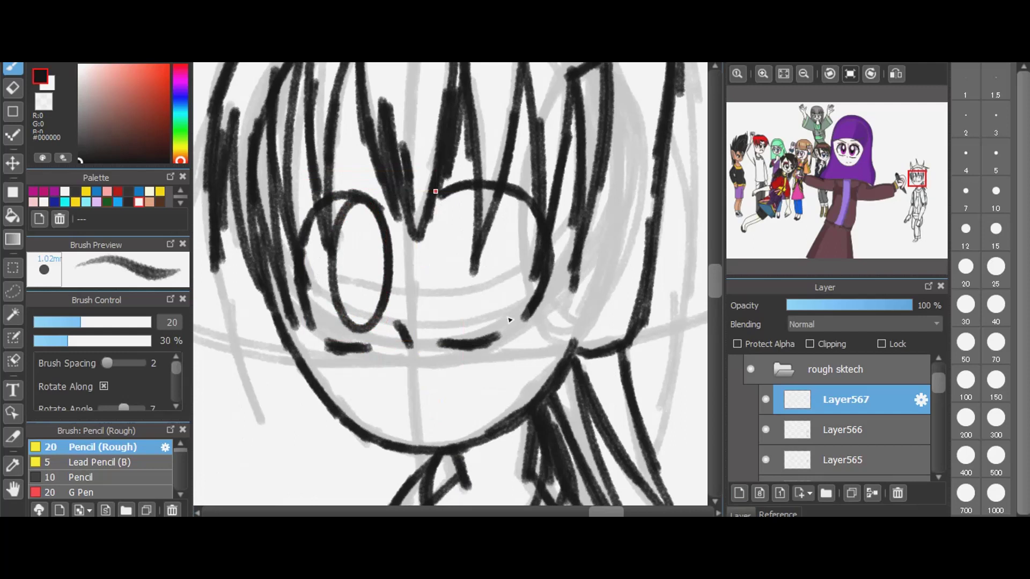
pyautogui.moveTo(435, 191); pyautogui.dragTo(504, 317)
pyautogui.moveTo(483, 170); pyautogui.dragTo(474, 170)
pyautogui.moveTo(501, 267)
pyautogui.mouseDown()
pyautogui.moveTo(485, 204)
pyautogui.moveTo(445, 329)
pyautogui.moveTo(413, 253)
pyautogui.moveTo(560, 265)
pyautogui.mouseUp()
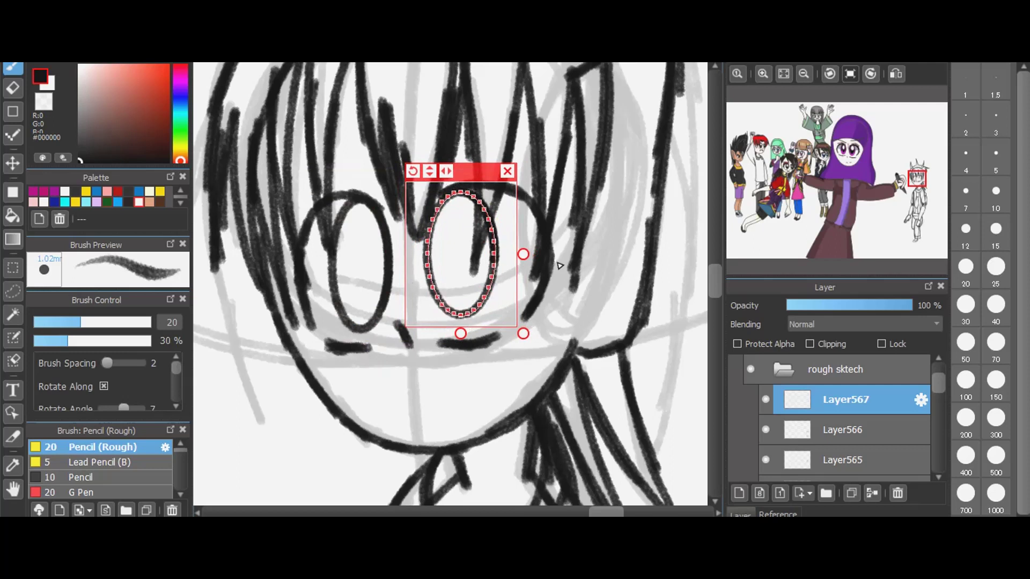
pyautogui.click(507, 172)
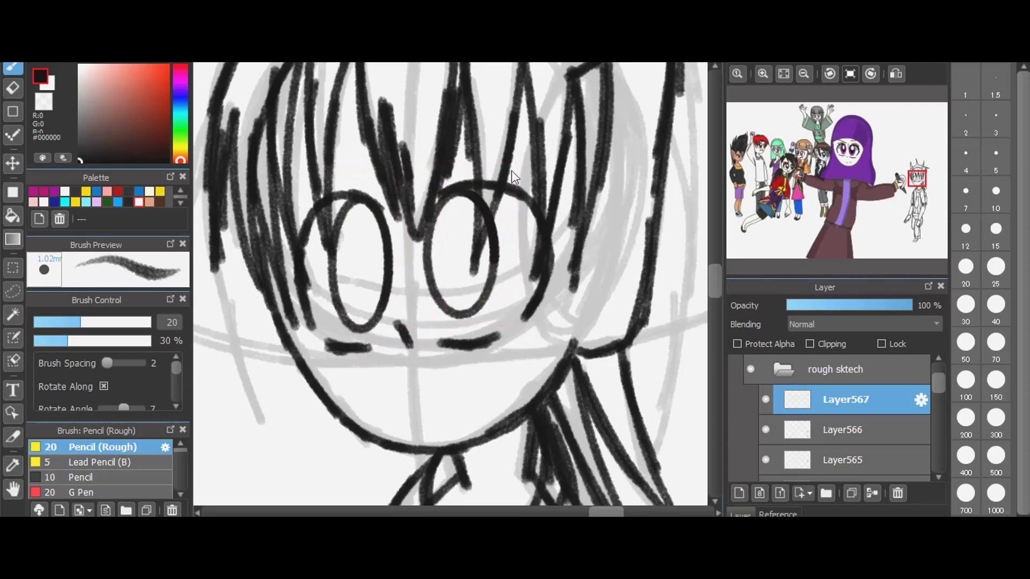
# - Lasso the eye farther from the ponytail, shift it slightly up and outward, and clear the selection
pyautogui.click(12, 291)
pyautogui.moveTo(293, 298)
pyautogui.mouseDown()
pyautogui.moveTo(288, 235)
pyautogui.moveTo(315, 187)
pyautogui.moveTo(361, 175)
pyautogui.moveTo(384, 186)
pyautogui.moveTo(407, 275)
pyautogui.moveTo(383, 367)
pyautogui.moveTo(325, 365)
pyautogui.moveTo(296, 287)
pyautogui.mouseUp()
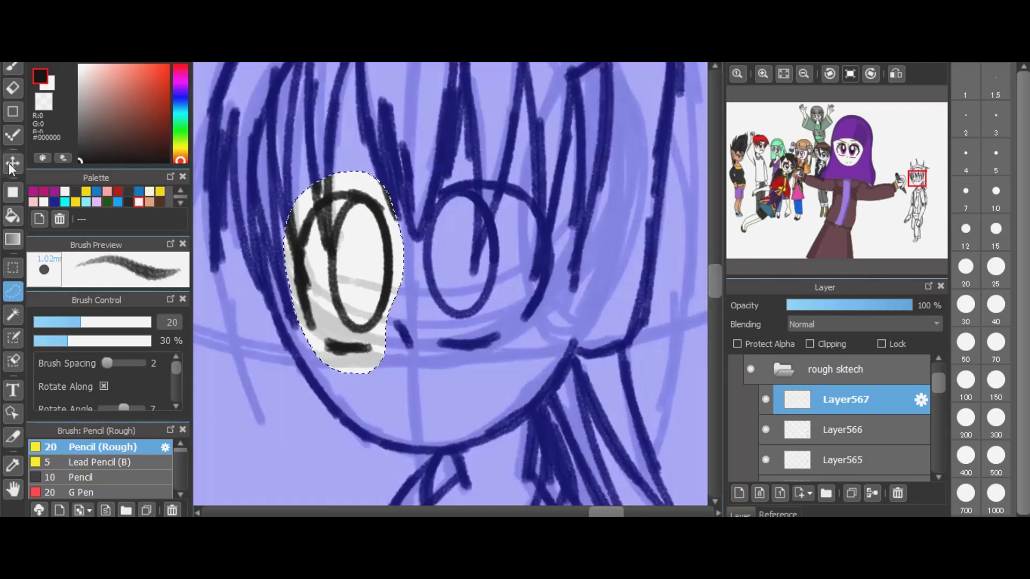
pyautogui.click(11, 163)
pyautogui.moveTo(363, 244)
pyautogui.mouseDown()
pyautogui.moveTo(356, 219)
pyautogui.moveTo(359, 237)
pyautogui.mouseUp()
pyautogui.click(12, 67)
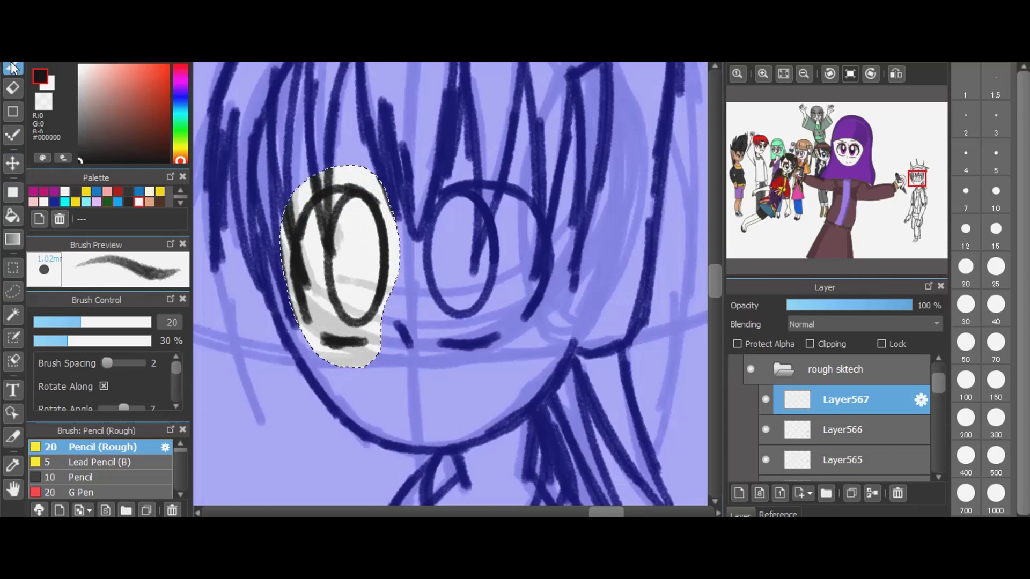
pyautogui.click(176, 15)
pyautogui.click(207, 55)
# - Fill a solid black elliptical pupil inside each iris
pyautogui.click(15, 192)
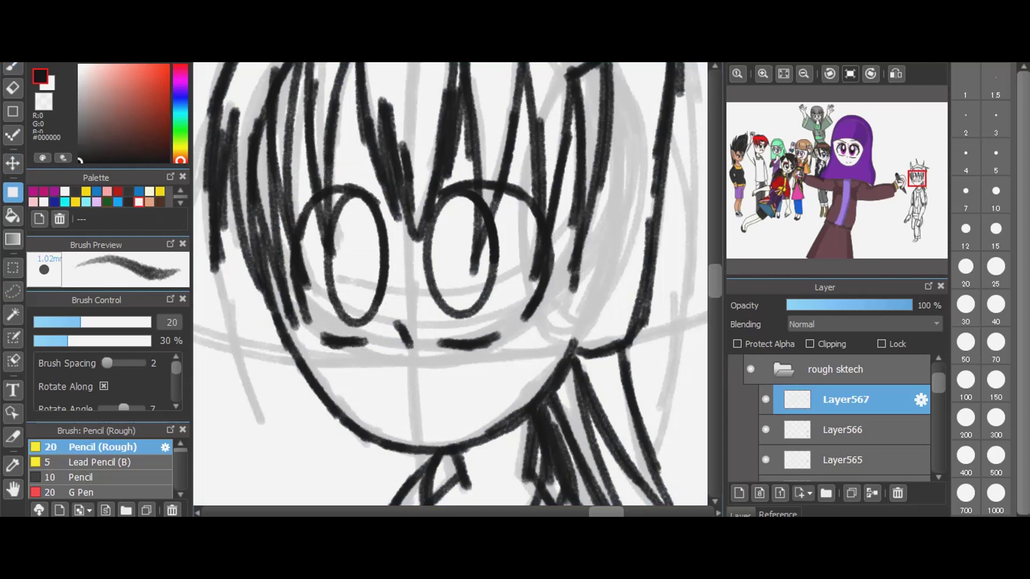
pyautogui.moveTo(343, 215); pyautogui.dragTo(369, 299)
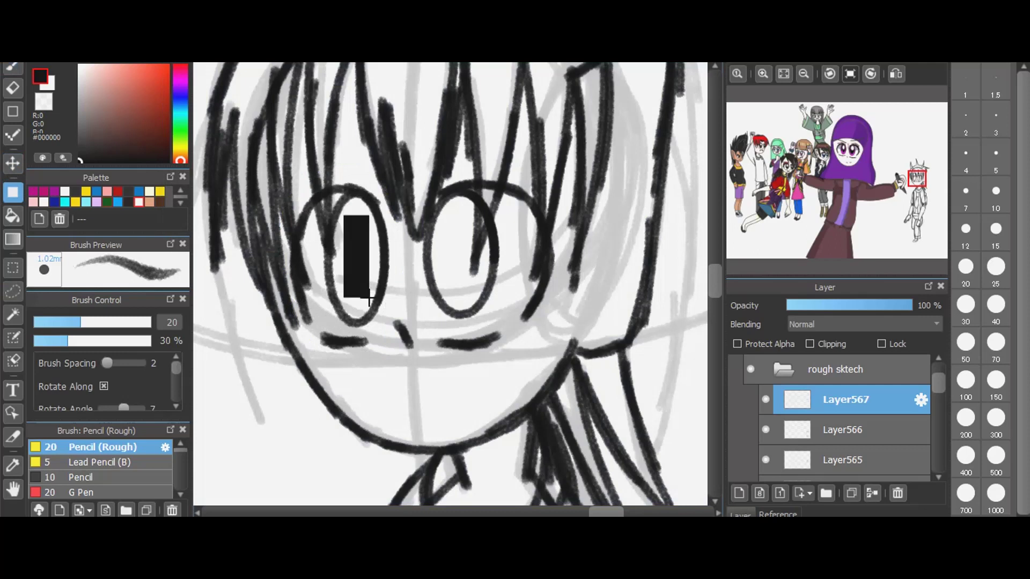
pyautogui.hotkey('ctrl', 'z')
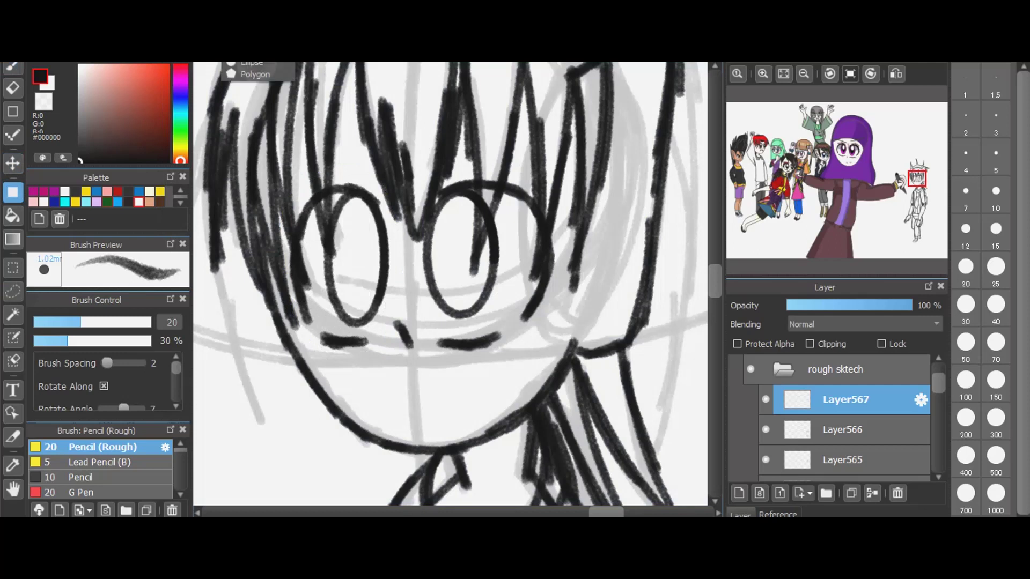
pyautogui.moveTo(342, 215); pyautogui.dragTo(369, 306)
pyautogui.moveTo(441, 214); pyautogui.dragTo(479, 296)
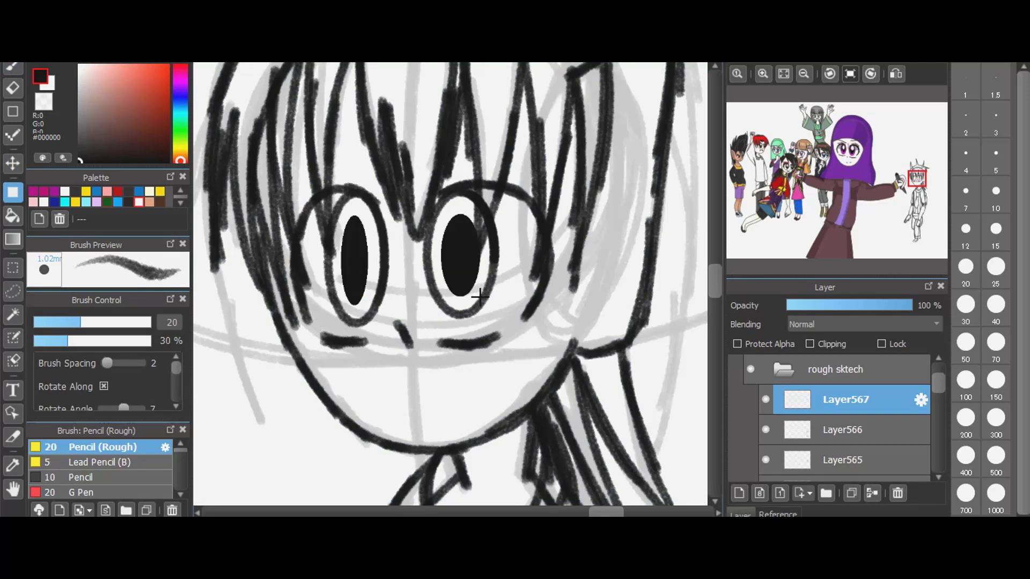
# - Draw an arched eyebrow over each eye with the Pencil (Rough) brush
pyautogui.click(20, 66)
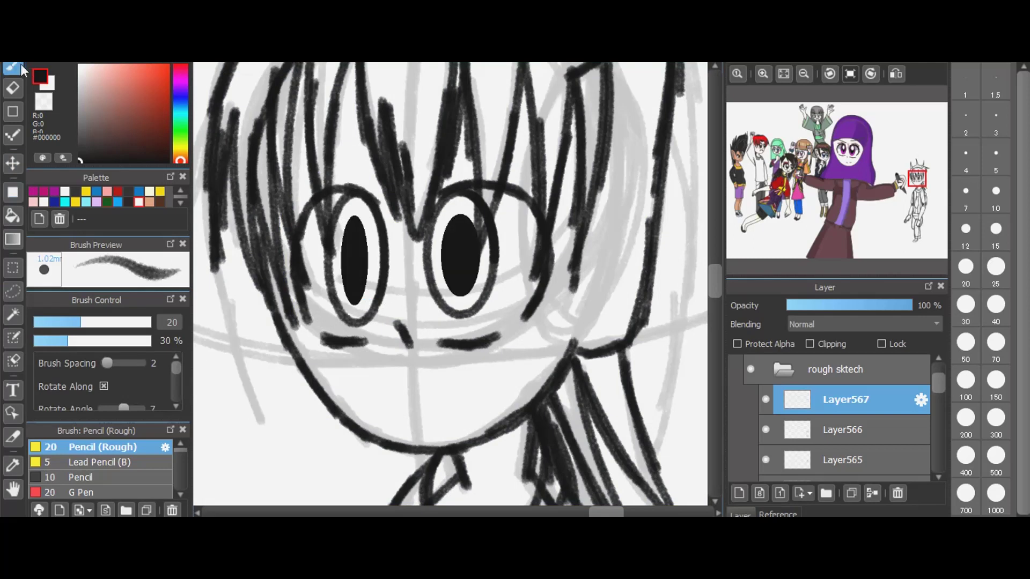
pyautogui.moveTo(217, 146)
pyautogui.mouseDown()
pyautogui.moveTo(294, 146)
pyautogui.moveTo(357, 173)
pyautogui.mouseUp()
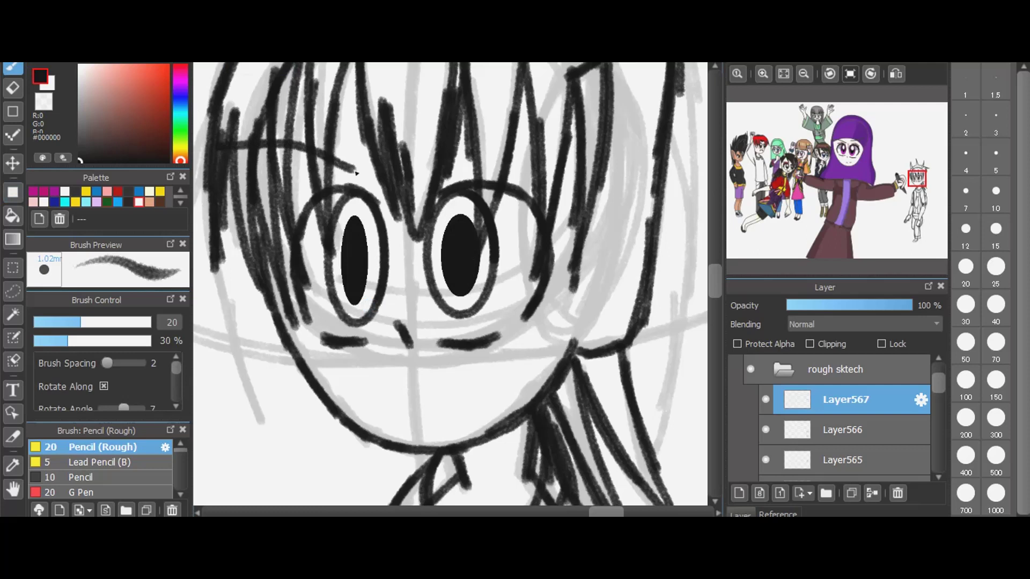
pyautogui.moveTo(451, 156)
pyautogui.mouseDown()
pyautogui.moveTo(472, 136)
pyautogui.moveTo(585, 138)
pyautogui.moveTo(607, 161)
pyautogui.mouseUp()
# - Draw a second curved line around the top and outer side of each eye and a broken mouth line
pyautogui.moveTo(424, 225)
pyautogui.mouseDown()
pyautogui.moveTo(451, 161)
pyautogui.moveTo(509, 135)
pyautogui.moveTo(566, 195)
pyautogui.moveTo(560, 254)
pyautogui.moveTo(539, 277)
pyautogui.mouseUp()
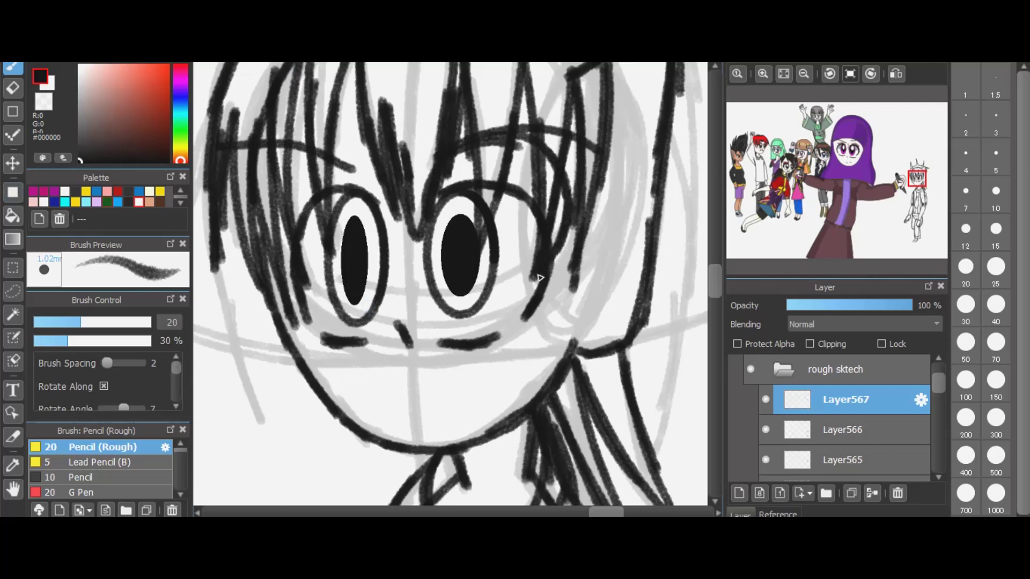
pyautogui.moveTo(383, 205)
pyautogui.mouseDown()
pyautogui.moveTo(352, 160)
pyautogui.moveTo(298, 173)
pyautogui.moveTo(278, 272)
pyautogui.moveTo(275, 262)
pyautogui.moveTo(294, 313)
pyautogui.moveTo(280, 279)
pyautogui.moveTo(311, 323)
pyautogui.mouseUp()
pyautogui.moveTo(390, 403); pyautogui.dragTo(472, 385)
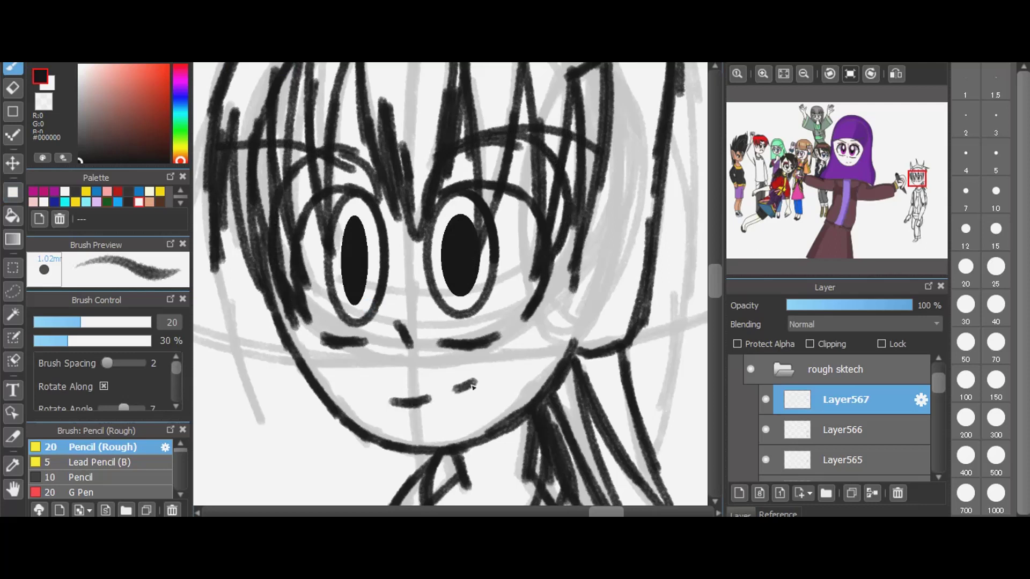
# - Hide the original faded sketch on Layer559 beneath the rough sktech folder
pyautogui.scroll(-1, 409, 171)
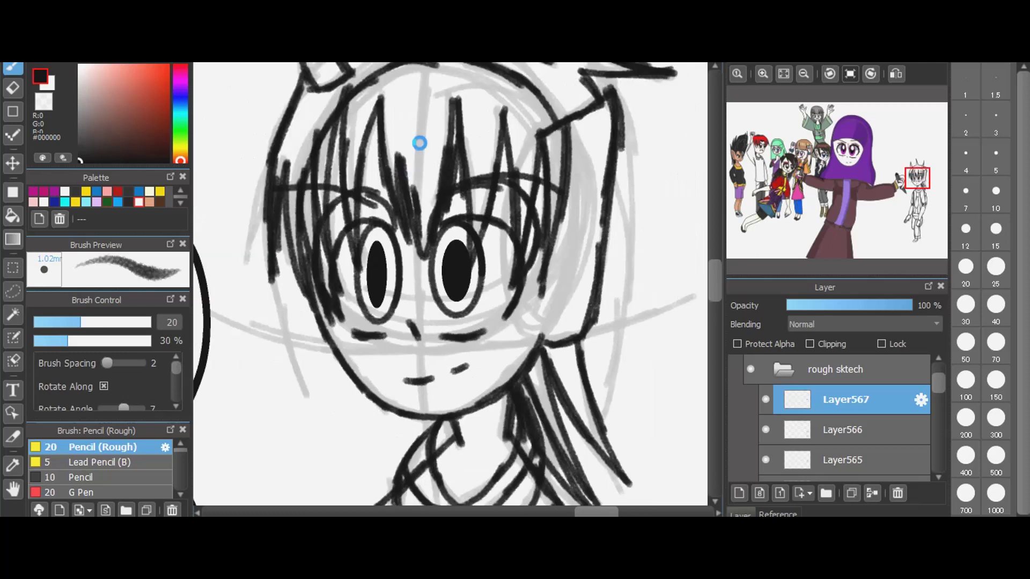
pyautogui.scroll(-1, 420, 143)
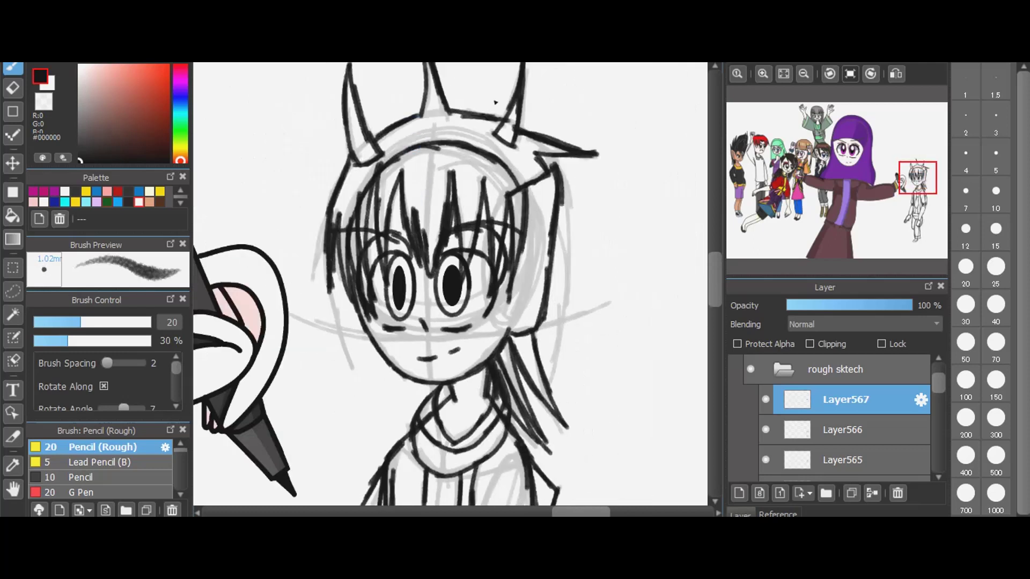
pyautogui.scroll(-1, 495, 102)
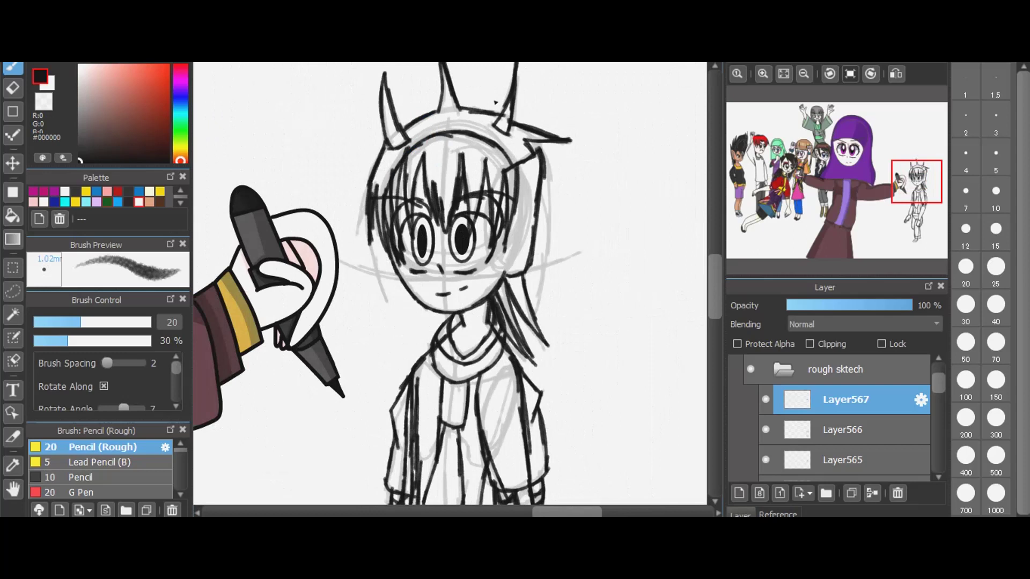
pyautogui.scroll(-1, 495, 101)
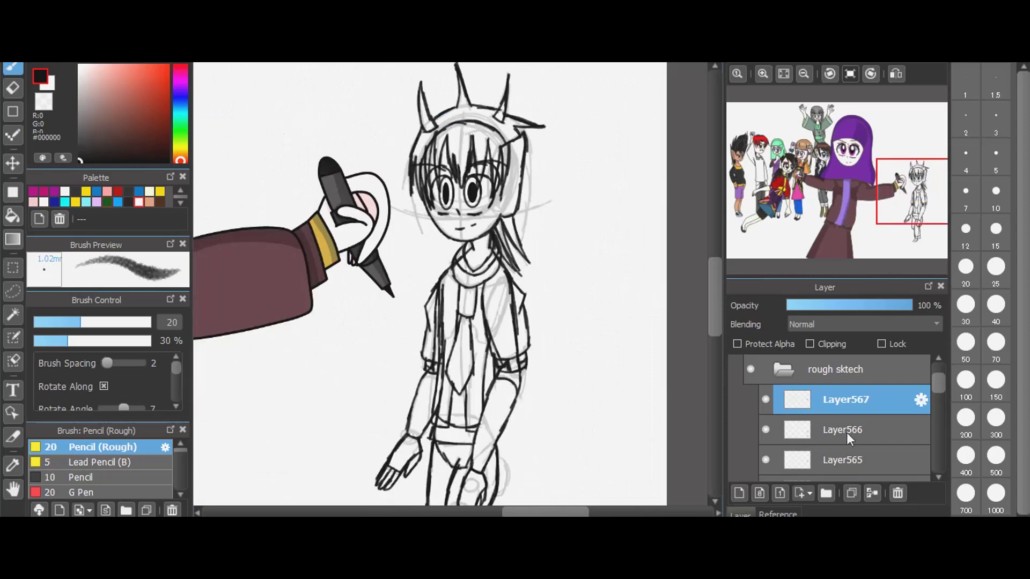
pyautogui.click(786, 369)
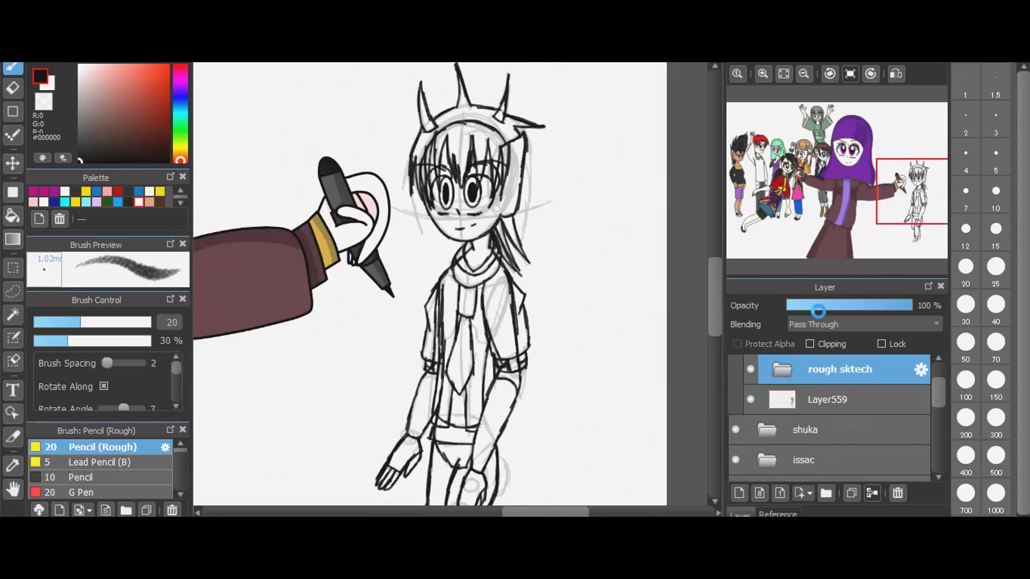
pyautogui.click(782, 370)
pyautogui.scroll(-1, 805, 425)
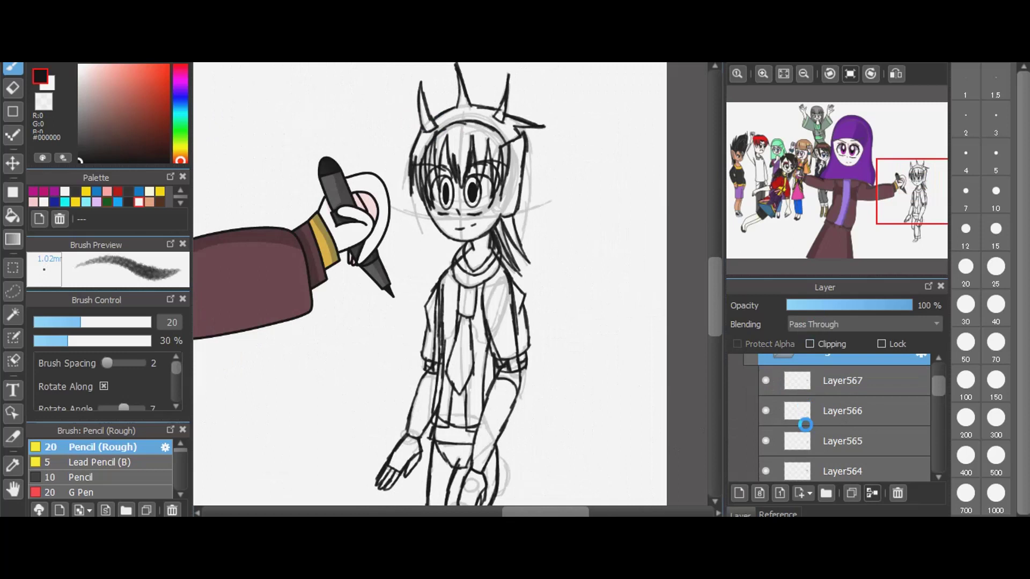
pyautogui.scroll(-7, 806, 425)
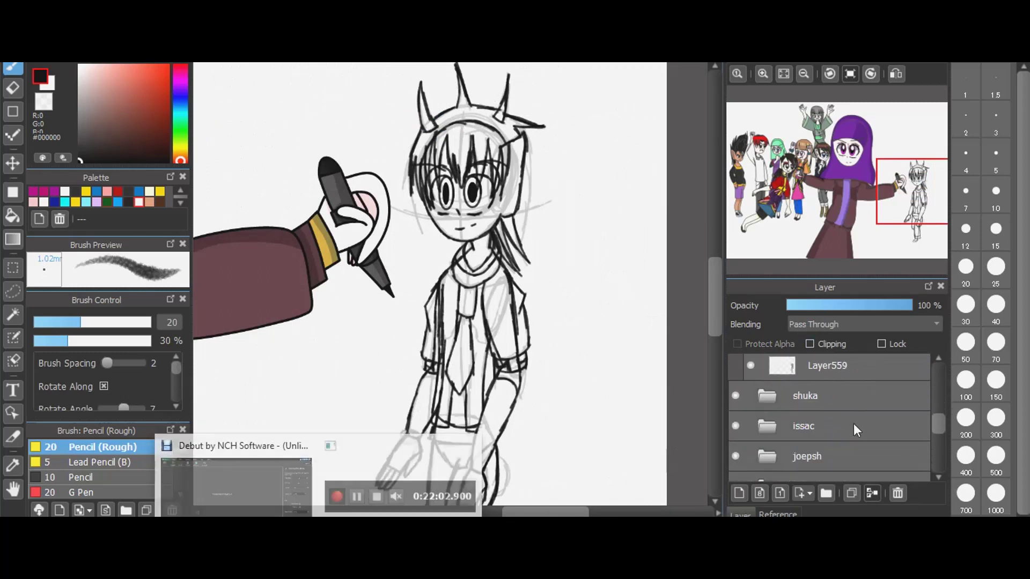
pyautogui.click(750, 367)
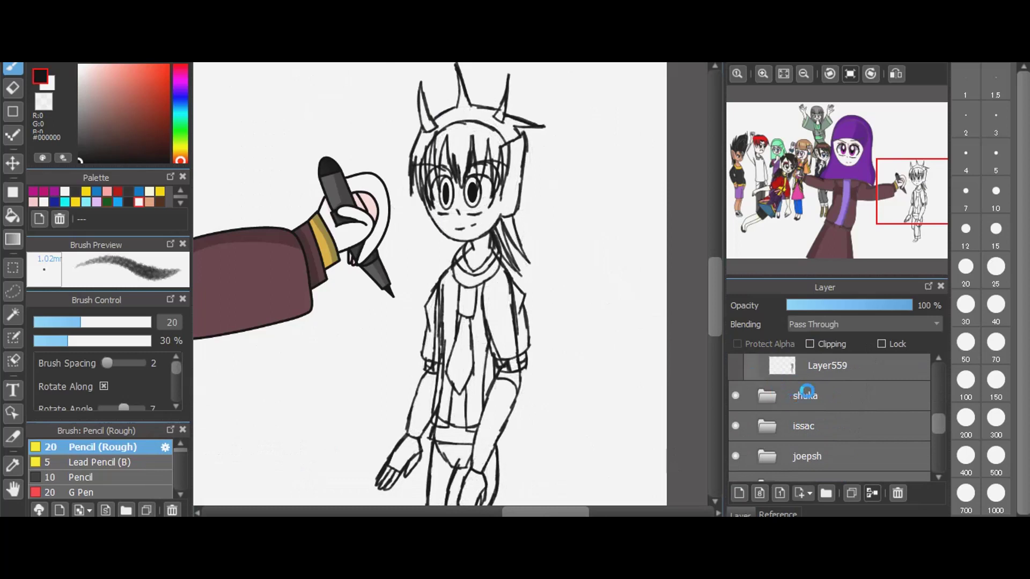
# - Collapse the rough sktech folder and set its opacity to 27%
pyautogui.scroll(4, 806, 390)
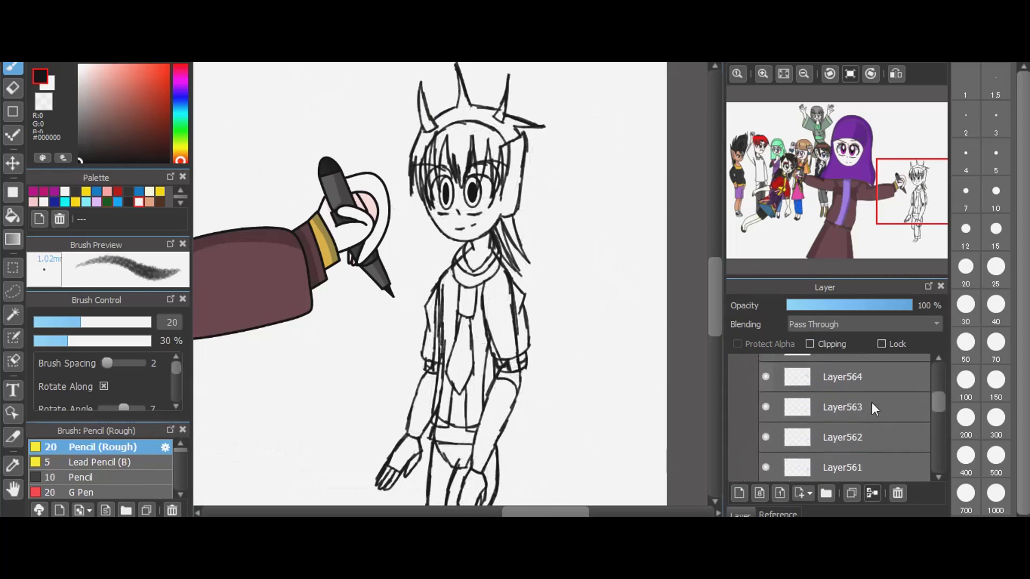
pyautogui.scroll(1, 871, 402)
pyautogui.scroll(1, 880, 394)
pyautogui.scroll(3, 891, 392)
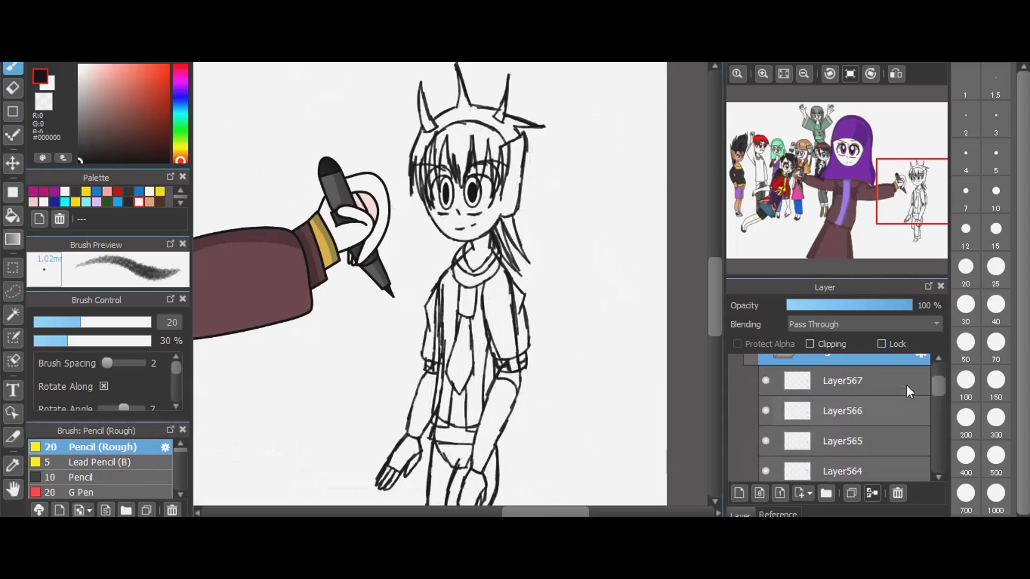
pyautogui.click(777, 389)
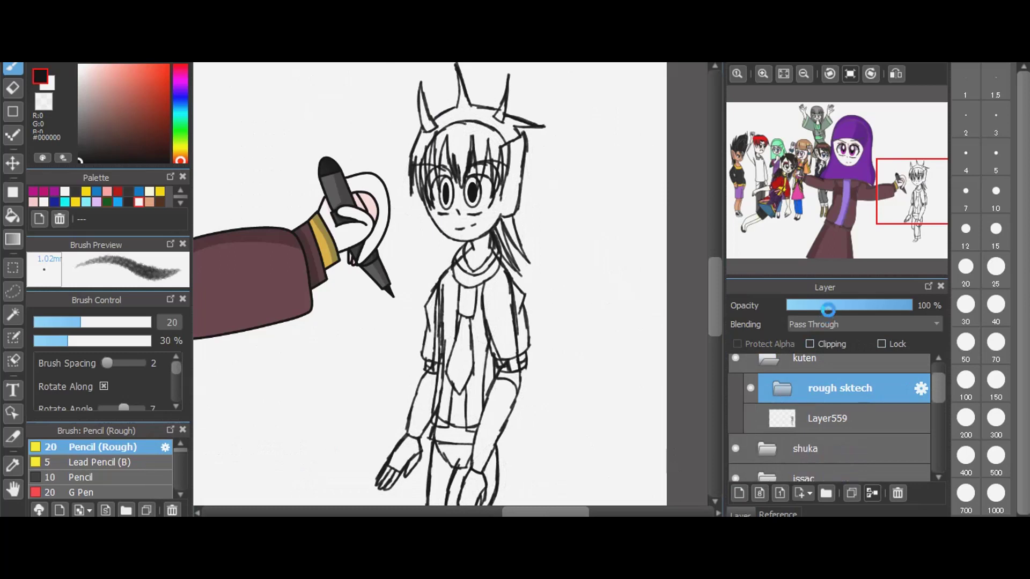
pyautogui.click(820, 304)
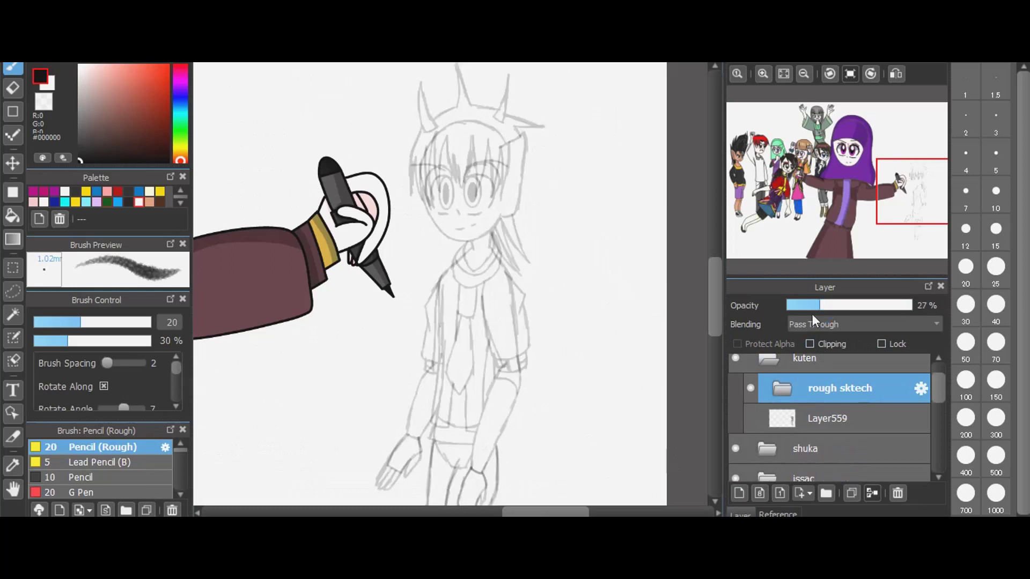
# - Add an 8-bit layer above the rough sktech folder and give it a blue layer color from the saved palette
pyautogui.click(921, 388)
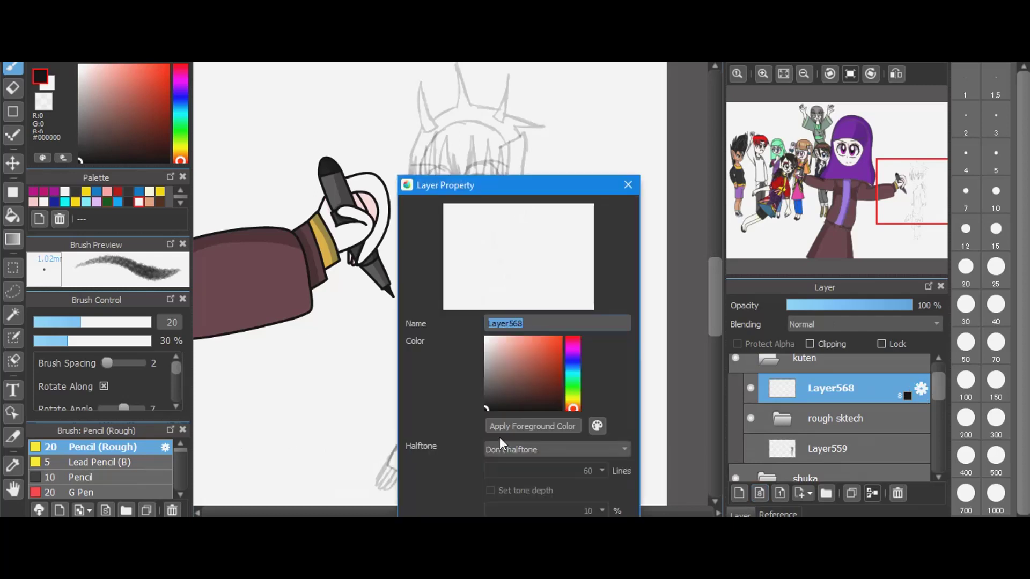
pyautogui.click(596, 425)
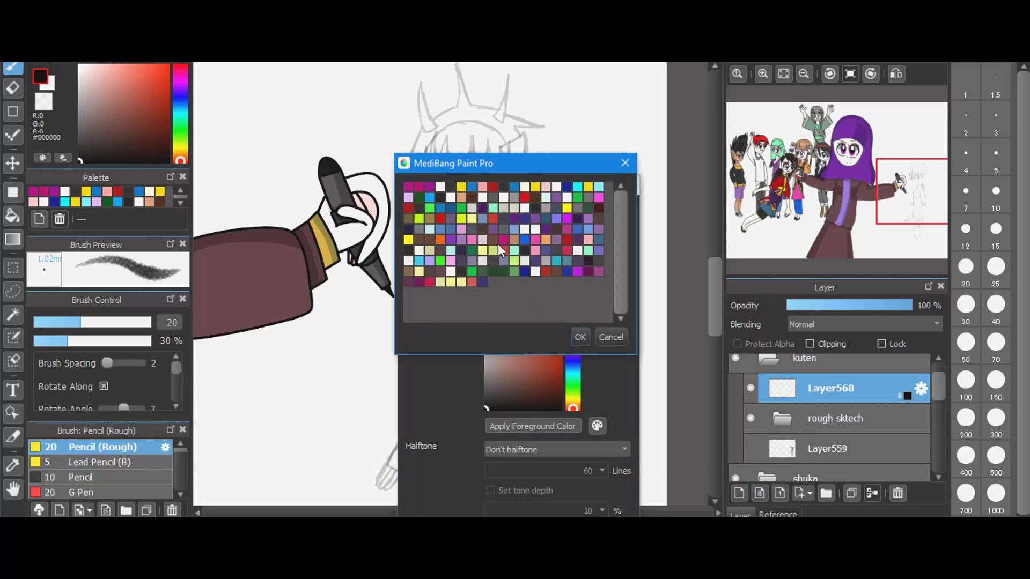
pyautogui.click(531, 268)
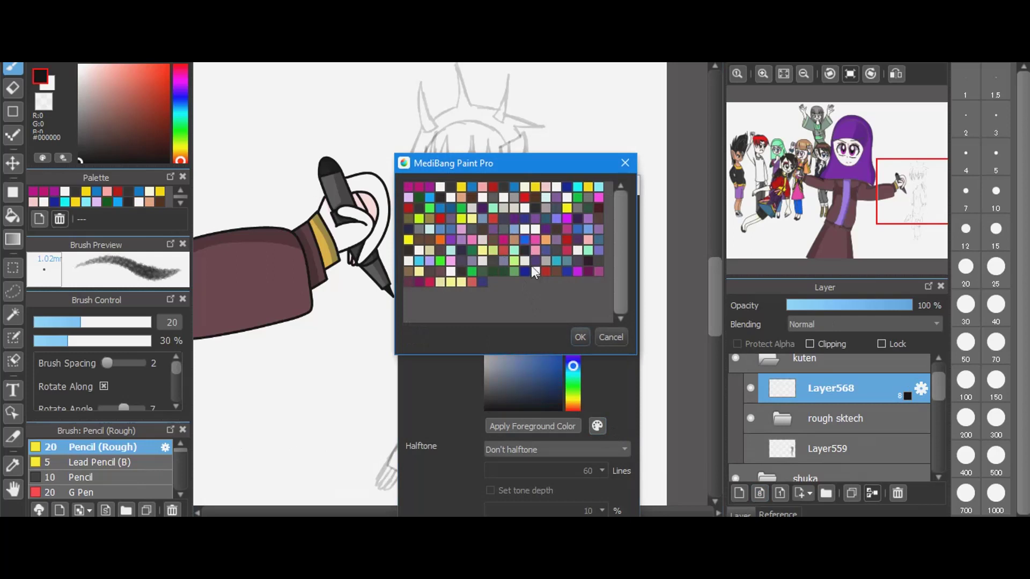
pyautogui.click(580, 338)
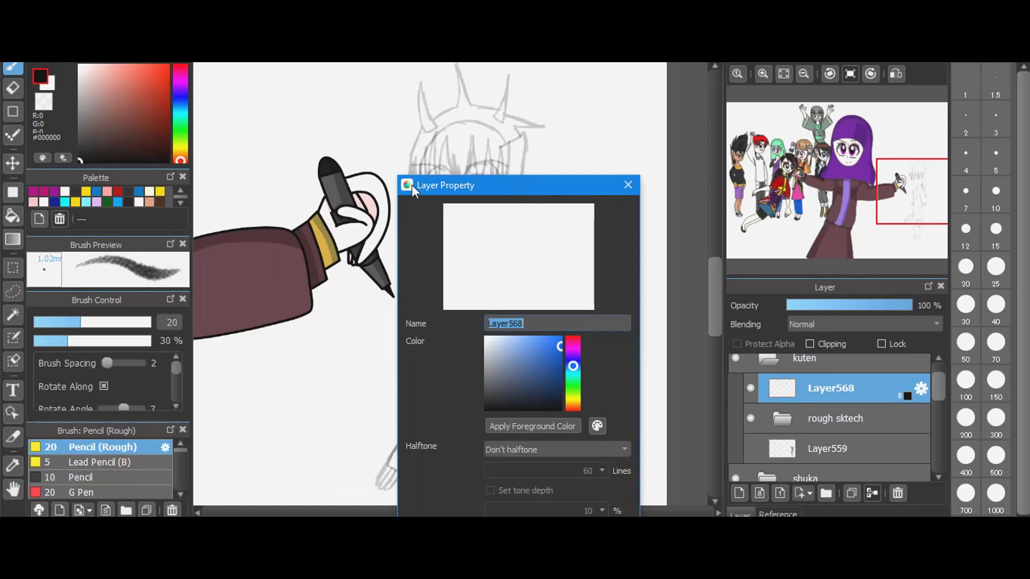
pyautogui.moveTo(410, 185); pyautogui.dragTo(371, 63)
pyautogui.click(536, 431)
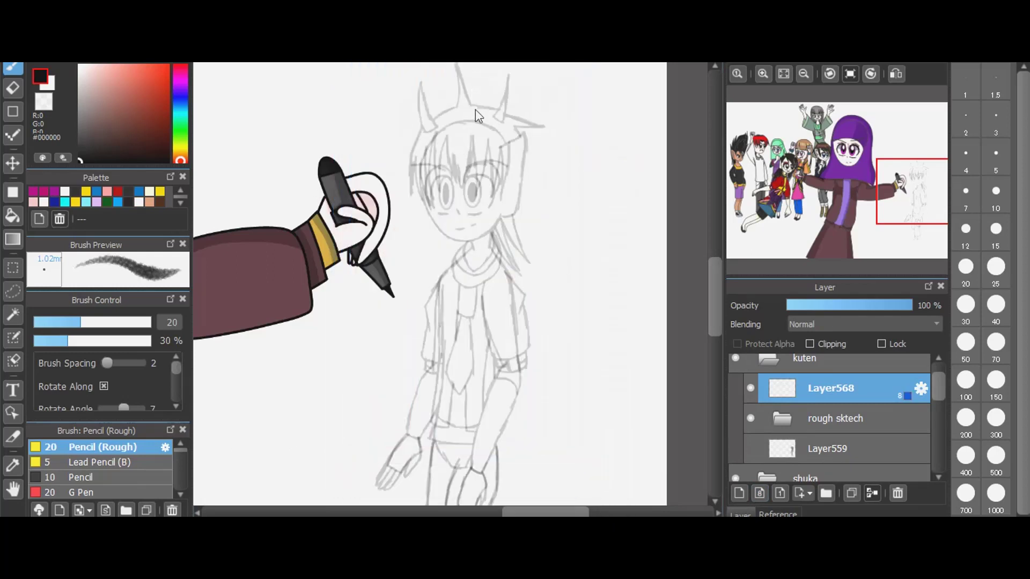
# - Trace the central bang in blue with the Pencil (Rough) brush, bringing its strands to a point between the eyes
pyautogui.scroll(2, 477, 118)
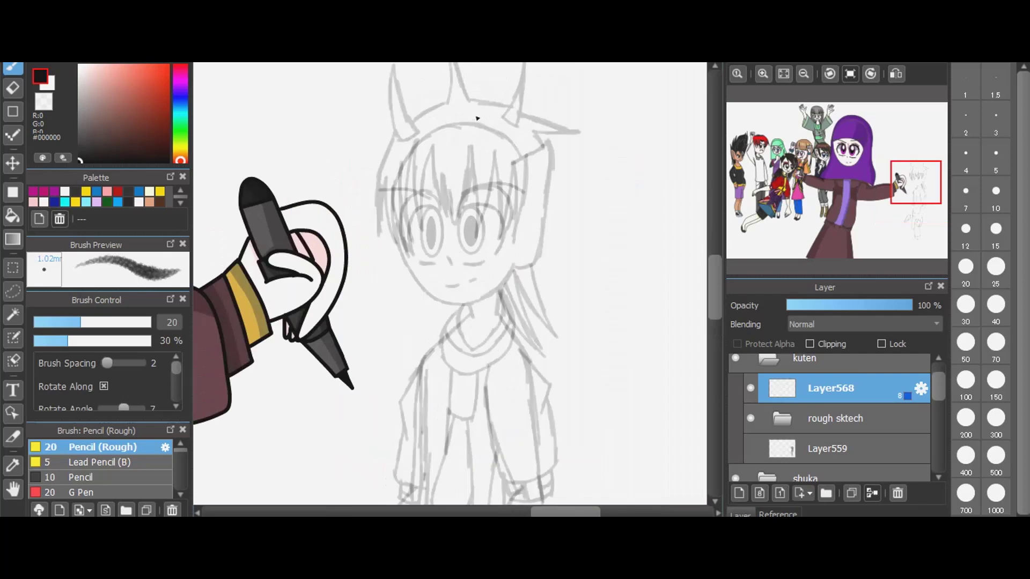
pyautogui.scroll(1, 477, 118)
pyautogui.scroll(2, 457, 212)
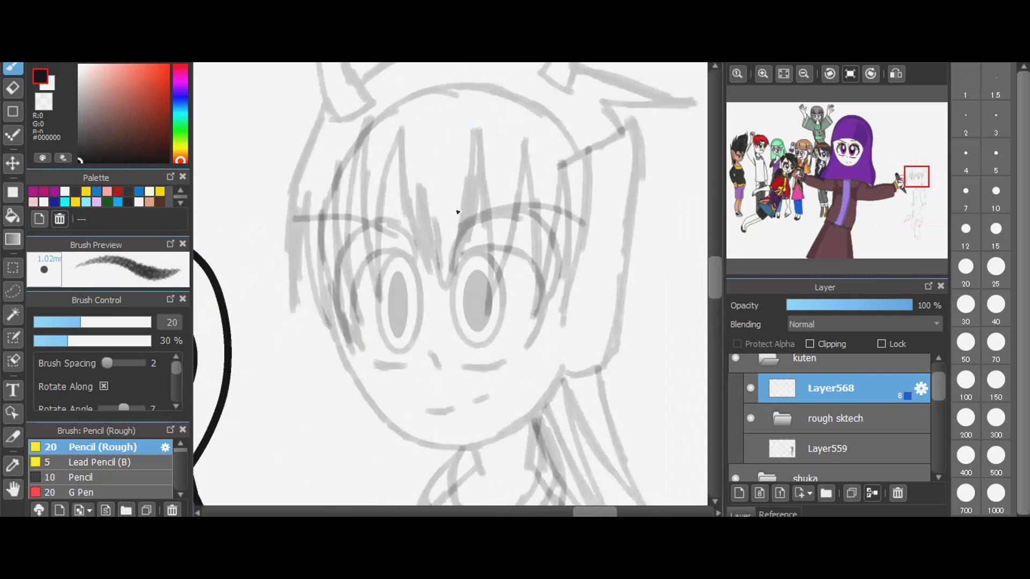
pyautogui.scroll(1, 457, 211)
pyautogui.moveTo(385, 97); pyautogui.dragTo(399, 247)
pyautogui.moveTo(483, 104)
pyautogui.mouseDown()
pyautogui.moveTo(474, 215)
pyautogui.moveTo(485, 143)
pyautogui.moveTo(451, 283)
pyautogui.mouseUp()
pyautogui.moveTo(468, 152); pyautogui.dragTo(452, 281)
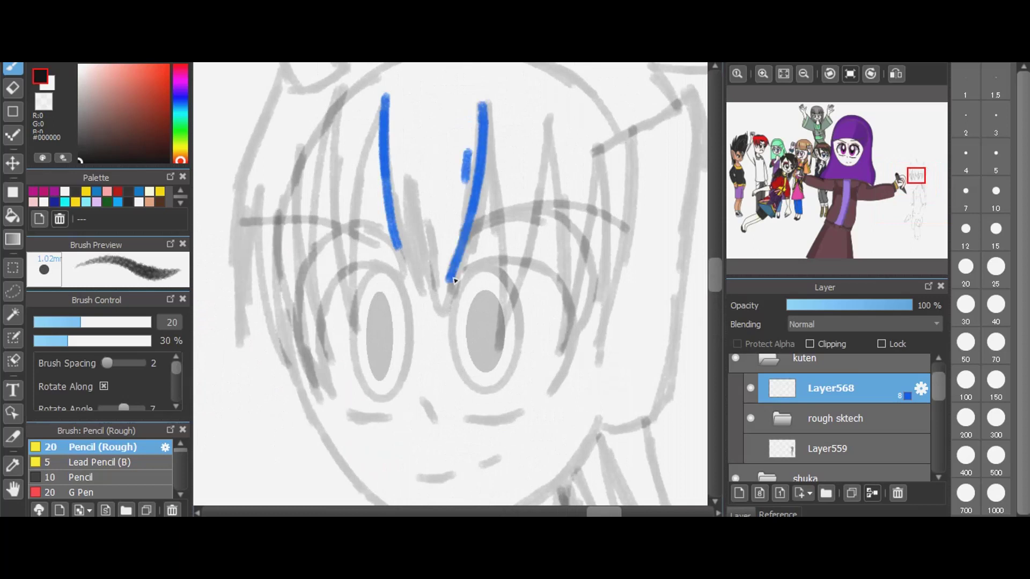
pyautogui.moveTo(399, 166)
pyautogui.mouseDown()
pyautogui.moveTo(403, 251)
pyautogui.moveTo(403, 226)
pyautogui.moveTo(430, 309)
pyautogui.mouseUp()
pyautogui.moveTo(413, 252); pyautogui.dragTo(432, 324)
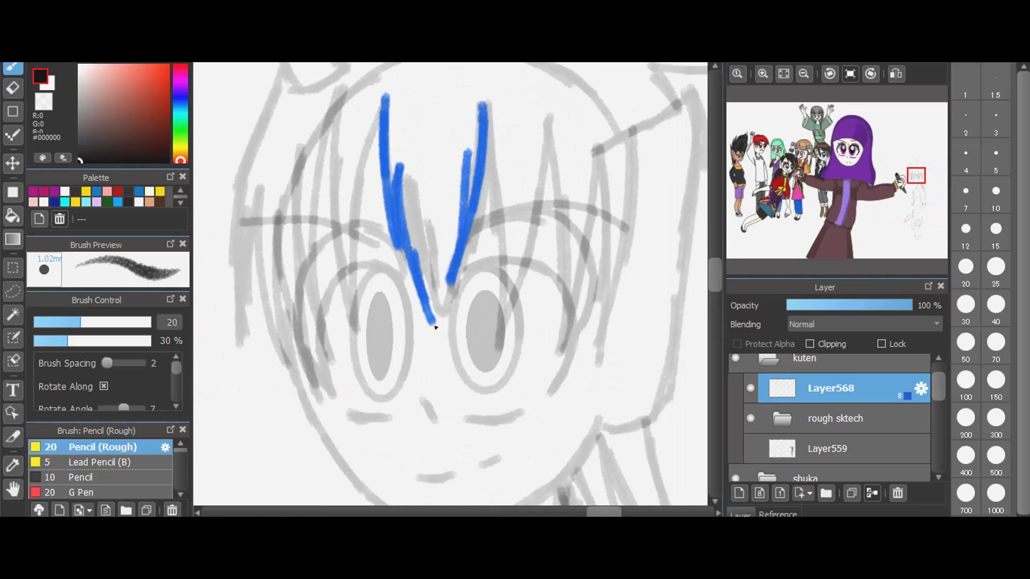
pyautogui.moveTo(466, 153); pyautogui.dragTo(446, 281)
pyautogui.moveTo(456, 202); pyautogui.dragTo(429, 332)
pyautogui.moveTo(416, 284); pyautogui.dragTo(428, 328)
# - Trace the pointed bangs that fall over the eye nearer the ponytail
pyautogui.moveTo(483, 104)
pyautogui.mouseDown()
pyautogui.moveTo(499, 185)
pyautogui.moveTo(501, 332)
pyautogui.moveTo(545, 177)
pyautogui.mouseUp()
pyautogui.moveTo(503, 335)
pyautogui.mouseDown()
pyautogui.moveTo(552, 165)
pyautogui.moveTo(551, 110)
pyautogui.mouseUp()
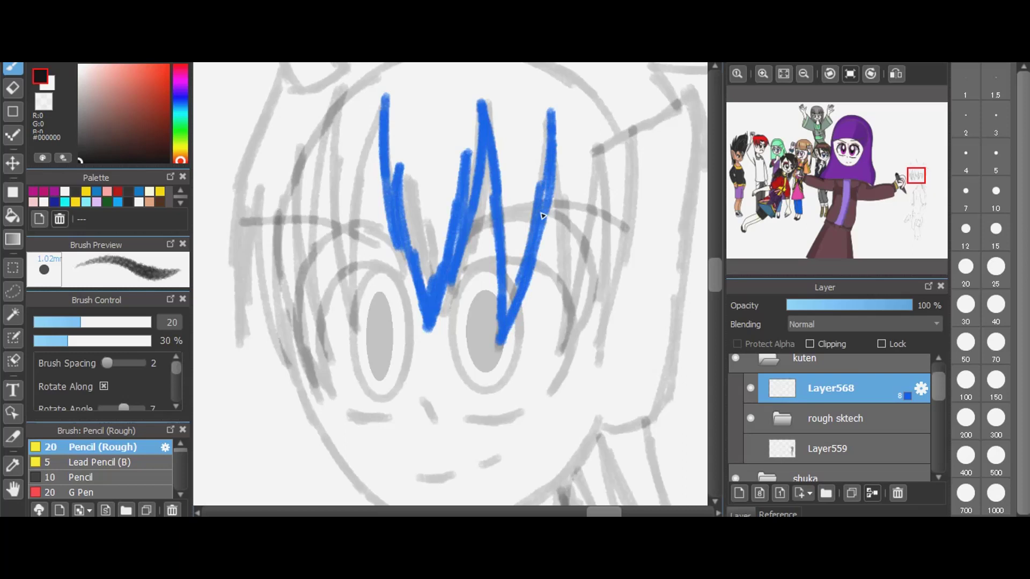
pyautogui.moveTo(543, 216); pyautogui.dragTo(539, 233)
pyautogui.moveTo(552, 111); pyautogui.dragTo(562, 273)
pyautogui.moveTo(566, 244); pyautogui.dragTo(556, 353)
pyautogui.moveTo(566, 298); pyautogui.dragTo(555, 355)
# - Trace the remaining outer bangs on both sides of the forehead and the outer outline of the pointed ear
pyautogui.moveTo(601, 142); pyautogui.dragTo(559, 366)
pyautogui.moveTo(596, 143); pyautogui.dragTo(609, 221)
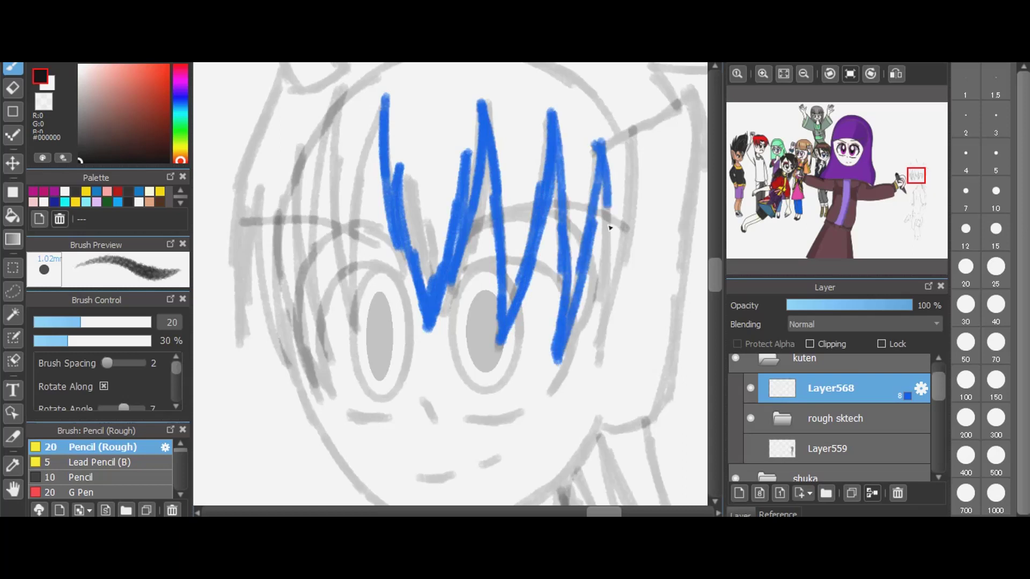
pyautogui.moveTo(604, 174); pyautogui.dragTo(605, 263)
pyautogui.moveTo(598, 141); pyautogui.dragTo(596, 371)
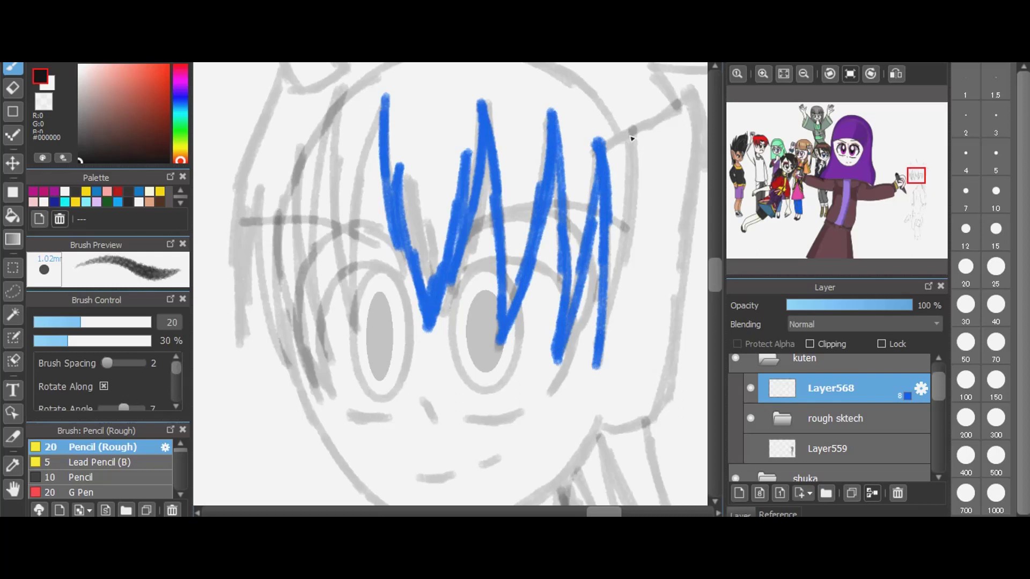
pyautogui.moveTo(628, 134)
pyautogui.mouseDown()
pyautogui.moveTo(611, 328)
pyautogui.moveTo(595, 376)
pyautogui.mouseUp()
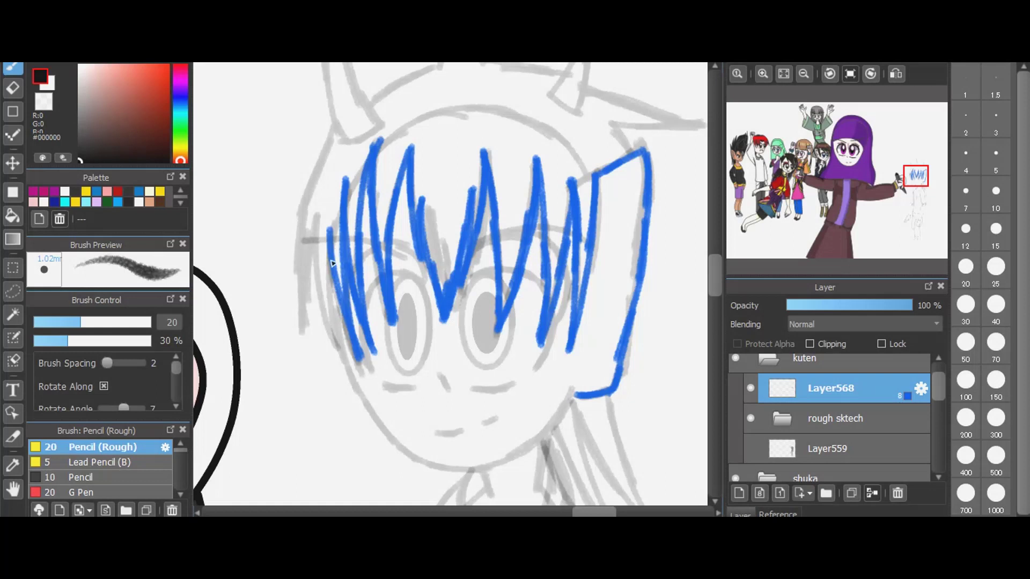
# - Trace the cheek and jawline around to the ear and draw an inner contour with a fold inside the ear
pyautogui.moveTo(331, 263)
pyautogui.mouseDown()
pyautogui.moveTo(370, 405)
pyautogui.moveTo(360, 385)
pyautogui.moveTo(408, 457)
pyautogui.moveTo(398, 444)
pyautogui.moveTo(445, 469)
pyautogui.moveTo(431, 464)
pyautogui.moveTo(490, 470)
pyautogui.moveTo(479, 471)
pyautogui.moveTo(541, 445)
pyautogui.moveTo(573, 397)
pyautogui.moveTo(561, 426)
pyautogui.moveTo(523, 460)
pyautogui.mouseUp()
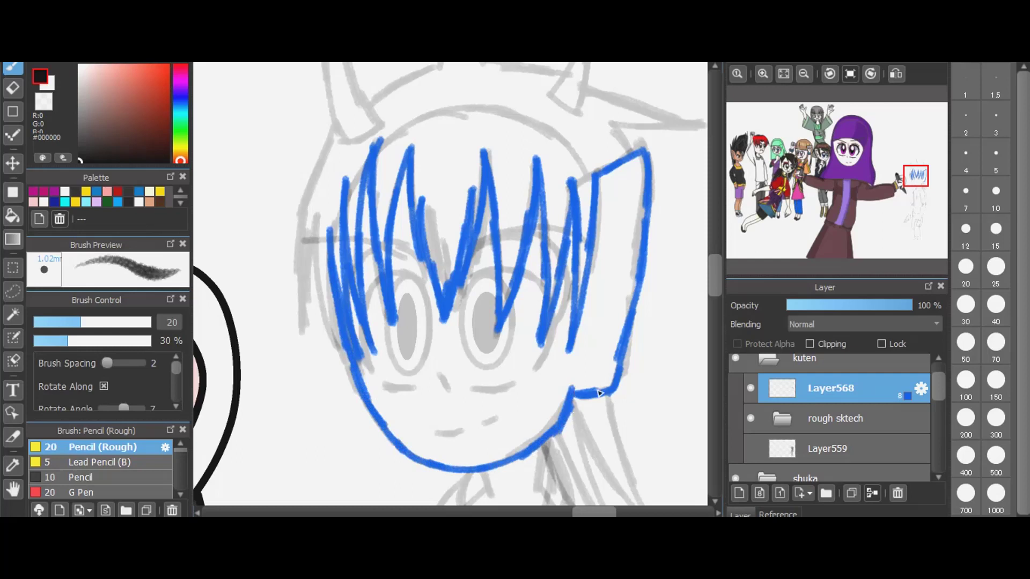
pyautogui.moveTo(595, 204)
pyautogui.mouseDown()
pyautogui.moveTo(628, 180)
pyautogui.moveTo(598, 374)
pyautogui.moveTo(604, 359)
pyautogui.moveTo(571, 371)
pyautogui.mouseUp()
pyautogui.moveTo(615, 271); pyautogui.dragTo(583, 335)
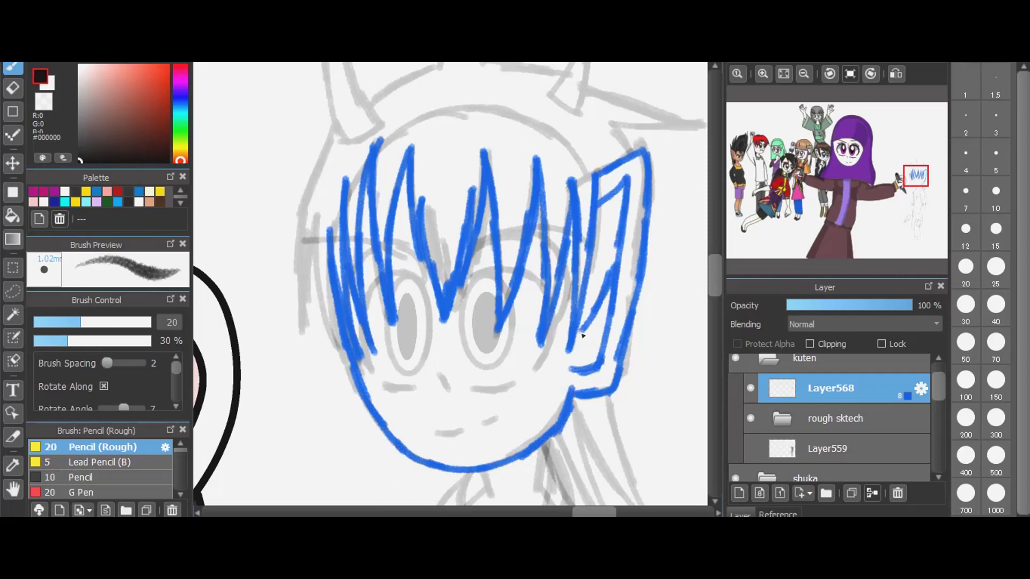
# - Trace the two side horns and one curved edge of the middle horn
pyautogui.scroll(4, 717, 262)
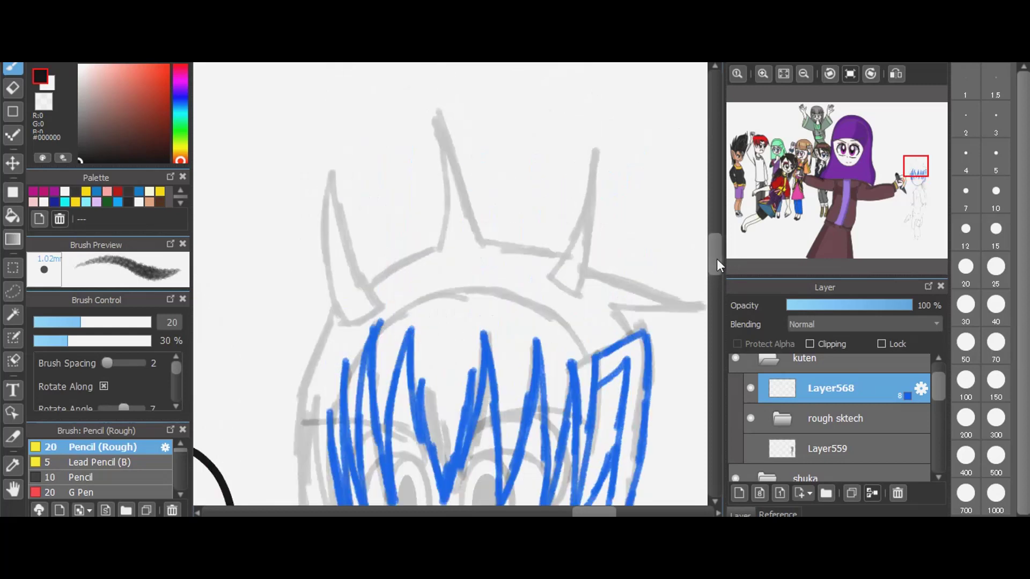
pyautogui.moveTo(593, 152)
pyautogui.mouseDown()
pyautogui.moveTo(577, 299)
pyautogui.moveTo(571, 241)
pyautogui.moveTo(550, 277)
pyautogui.moveTo(584, 299)
pyautogui.mouseUp()
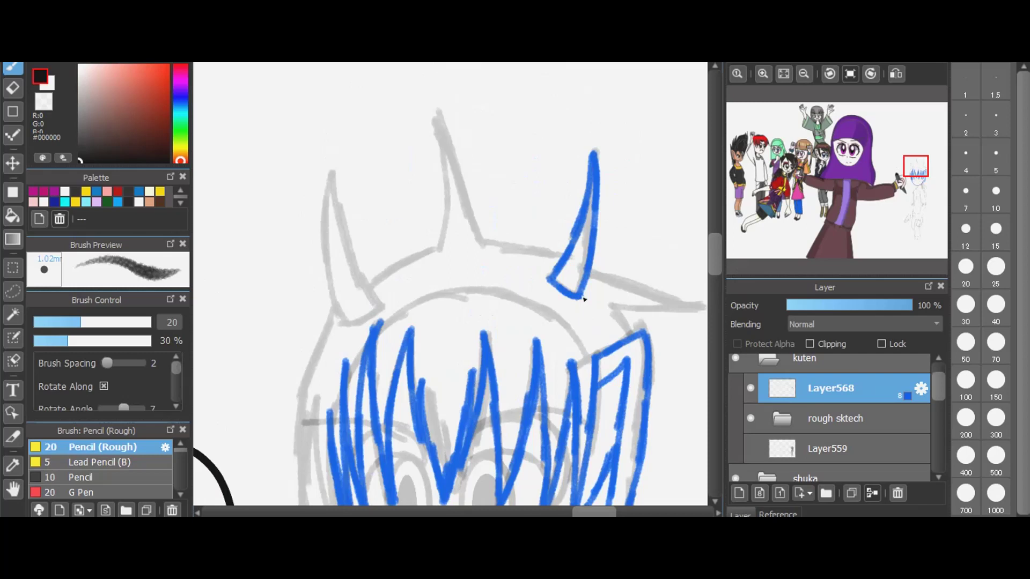
pyautogui.moveTo(345, 326)
pyautogui.mouseDown()
pyautogui.moveTo(374, 312)
pyautogui.moveTo(331, 176)
pyautogui.moveTo(328, 236)
pyautogui.moveTo(347, 325)
pyautogui.moveTo(331, 178)
pyautogui.moveTo(361, 289)
pyautogui.mouseUp()
pyautogui.moveTo(437, 111); pyautogui.dragTo(440, 240)
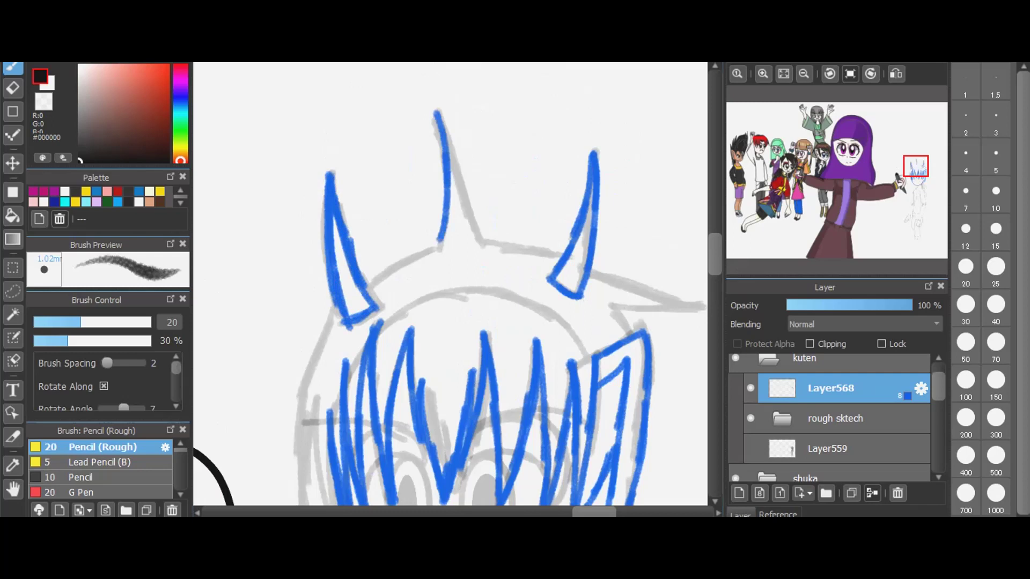
pyautogui.hotkey('alt', 'h')
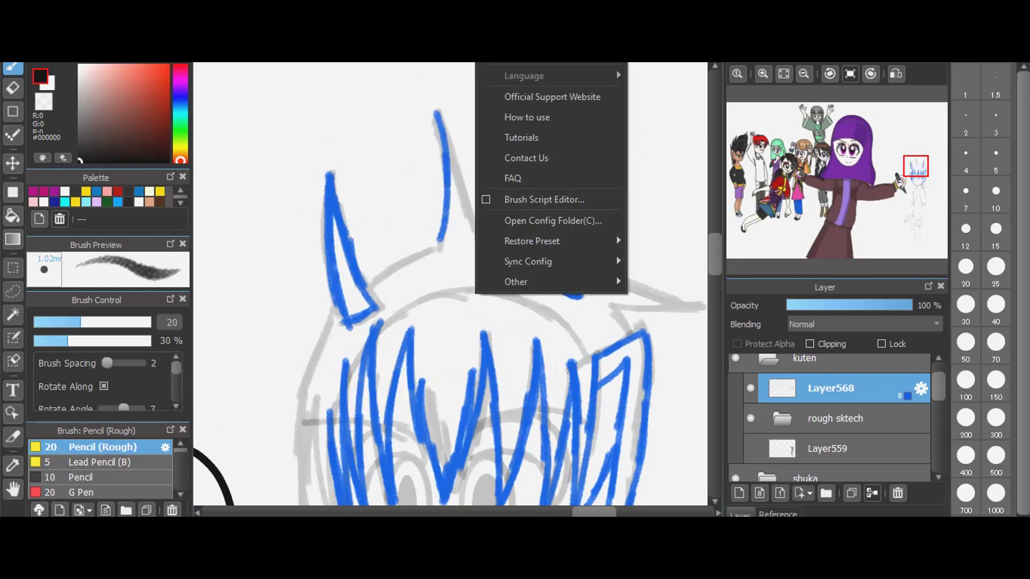
pyautogui.press('Escape')
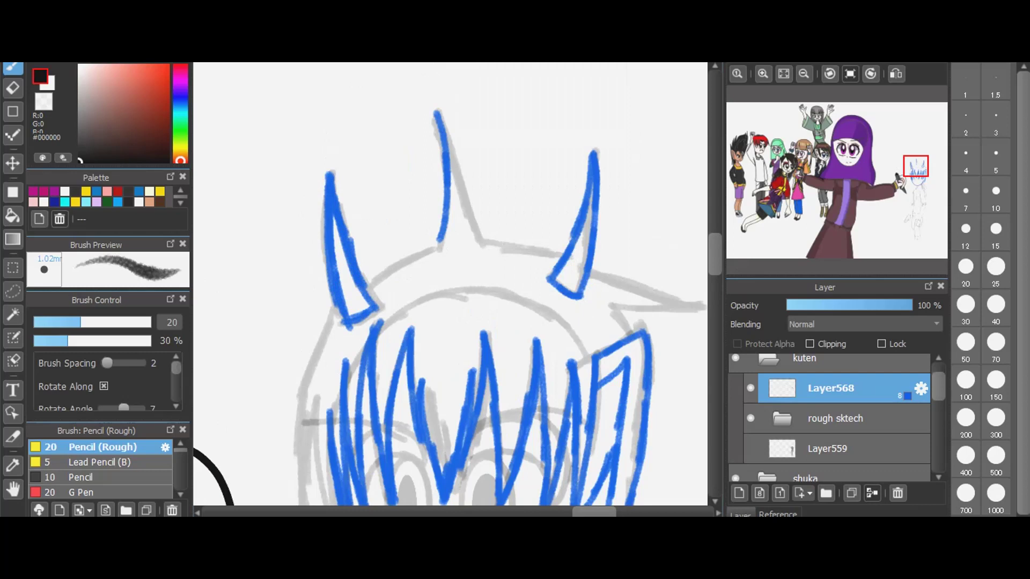
# - Finish the middle horn and trace the outer hair contour between the horns, including the spiky tuft above the ear
pyautogui.moveTo(437, 113)
pyautogui.mouseDown()
pyautogui.moveTo(482, 244)
pyautogui.moveTo(531, 250)
pyautogui.moveTo(696, 328)
pyautogui.mouseUp()
pyautogui.moveTo(611, 308)
pyautogui.mouseDown()
pyautogui.moveTo(692, 326)
pyautogui.moveTo(610, 310)
pyautogui.mouseUp()
pyautogui.moveTo(610, 311)
pyautogui.mouseDown()
pyautogui.moveTo(626, 321)
pyautogui.moveTo(618, 317)
pyautogui.mouseUp()
pyautogui.moveTo(622, 322); pyautogui.dragTo(642, 338)
pyautogui.moveTo(445, 240)
pyautogui.mouseDown()
pyautogui.moveTo(343, 311)
pyautogui.moveTo(304, 397)
pyautogui.moveTo(305, 499)
pyautogui.mouseUp()
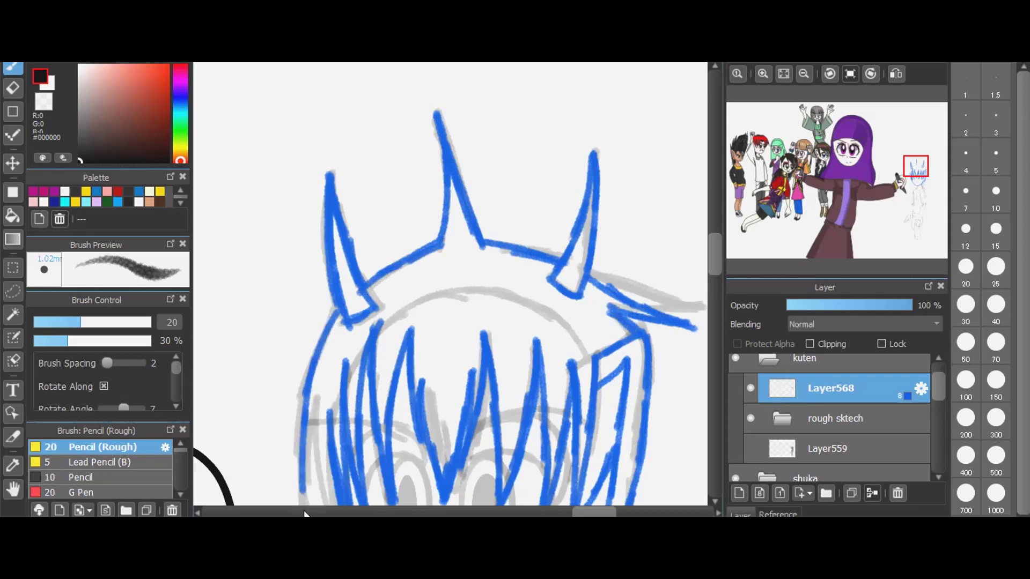
# - Trace the long pointed hair lock hanging beside the cheek opposite the ear
pyautogui.moveTo(299, 429); pyautogui.dragTo(306, 471)
pyautogui.moveTo(324, 401); pyautogui.dragTo(307, 509)
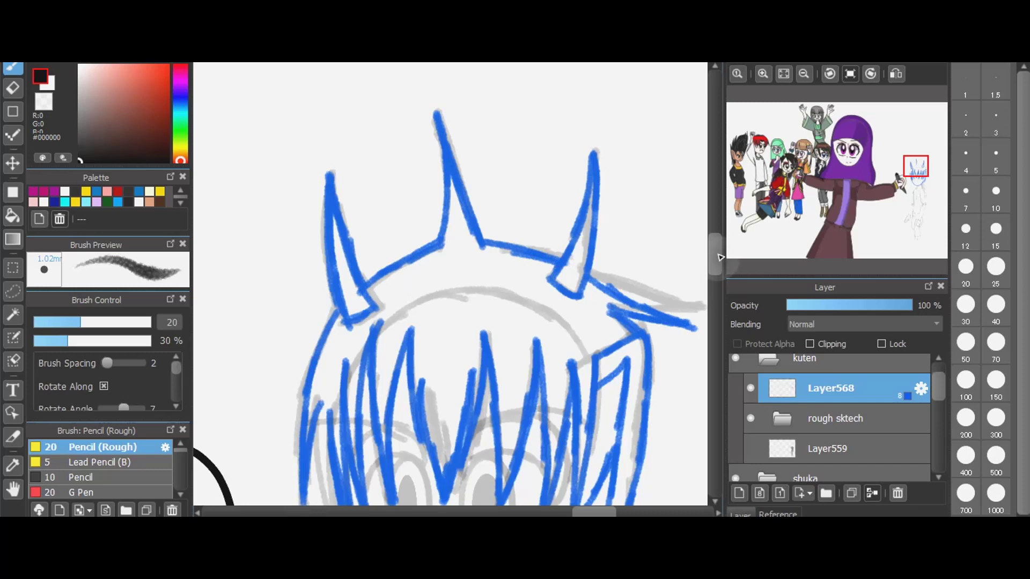
pyautogui.moveTo(716, 258); pyautogui.dragTo(722, 284)
pyautogui.moveTo(317, 203)
pyautogui.mouseDown()
pyautogui.moveTo(340, 338)
pyautogui.moveTo(354, 359)
pyautogui.mouseUp()
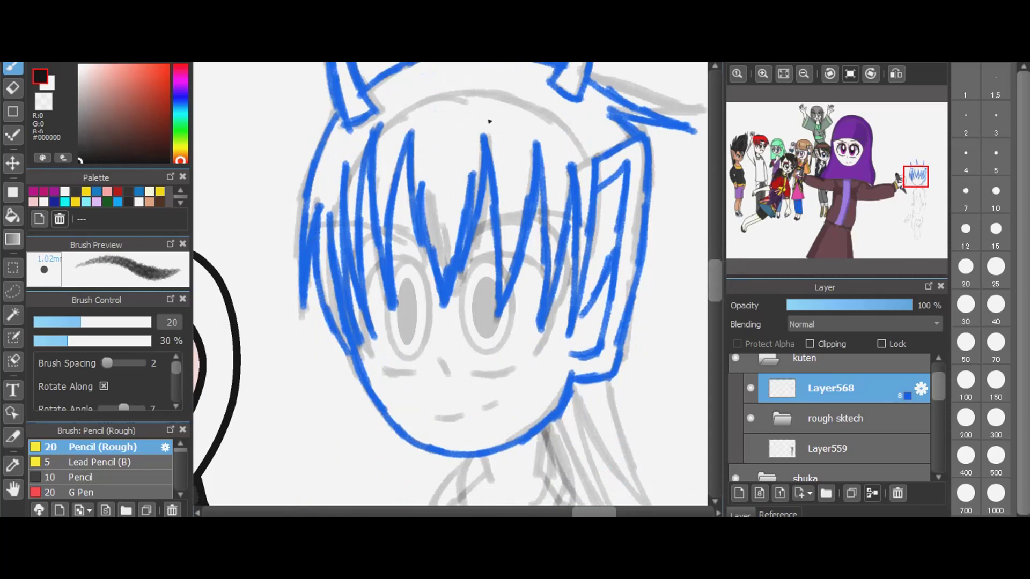
pyautogui.scroll(-3, 489, 122)
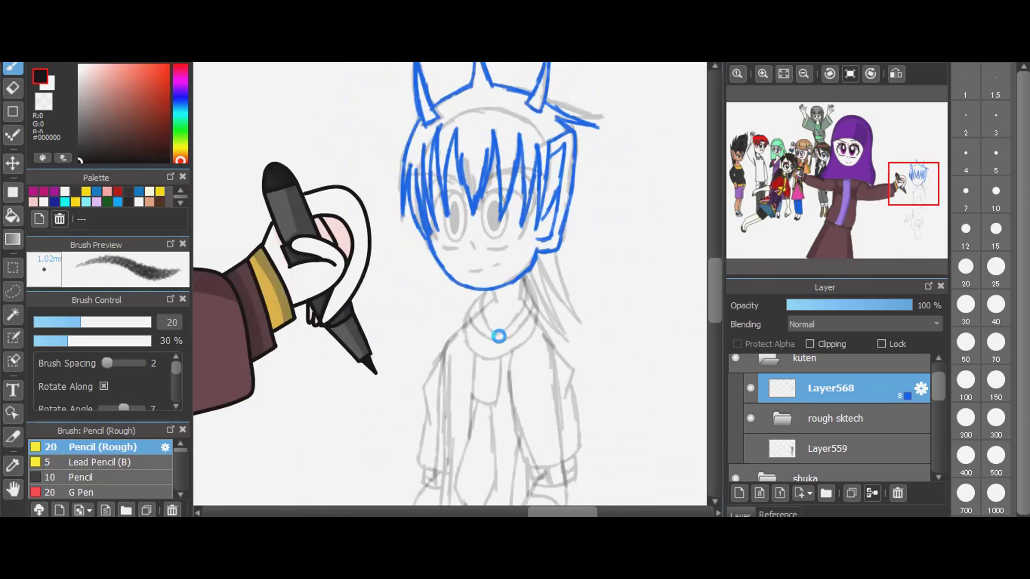
# - Trace the scarf around the neck with its pointed neckline, rounded outer edge and inner fold line
pyautogui.scroll(1, 529, 314)
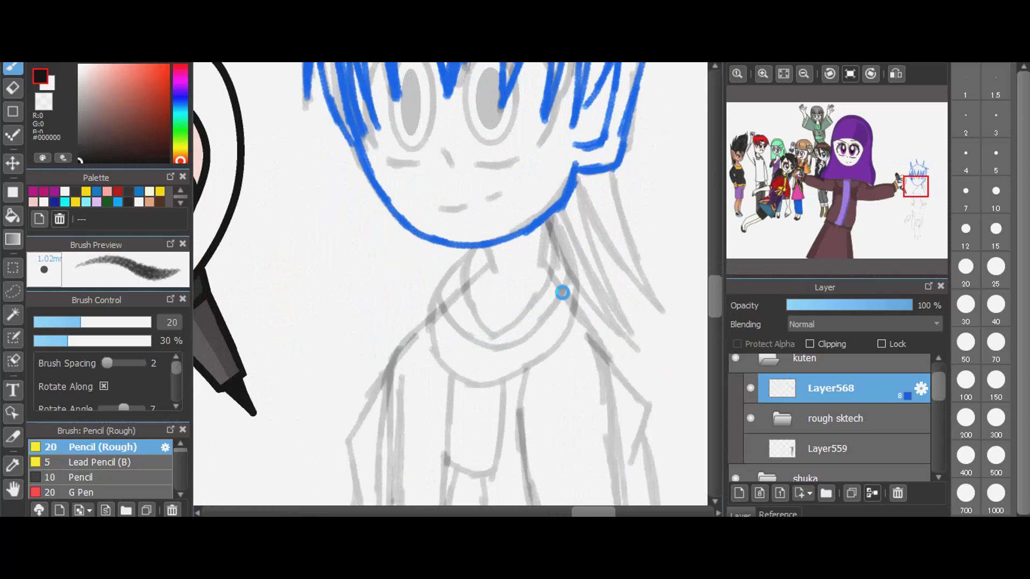
pyautogui.scroll(1, 562, 292)
pyautogui.moveTo(466, 219)
pyautogui.mouseDown()
pyautogui.moveTo(455, 286)
pyautogui.moveTo(492, 338)
pyautogui.moveTo(550, 285)
pyautogui.moveTo(582, 216)
pyautogui.moveTo(572, 202)
pyautogui.moveTo(574, 234)
pyautogui.mouseUp()
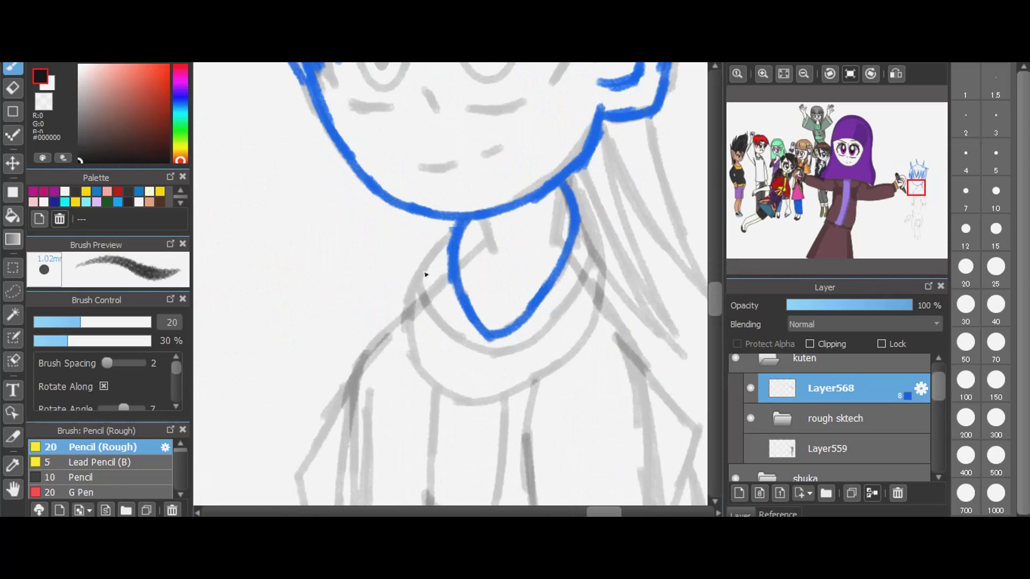
pyautogui.moveTo(459, 221)
pyautogui.mouseDown()
pyautogui.moveTo(406, 303)
pyautogui.moveTo(416, 370)
pyautogui.moveTo(460, 399)
pyautogui.moveTo(517, 396)
pyautogui.moveTo(544, 373)
pyautogui.mouseUp()
pyautogui.moveTo(569, 183)
pyautogui.mouseDown()
pyautogui.moveTo(603, 271)
pyautogui.moveTo(592, 310)
pyautogui.mouseUp()
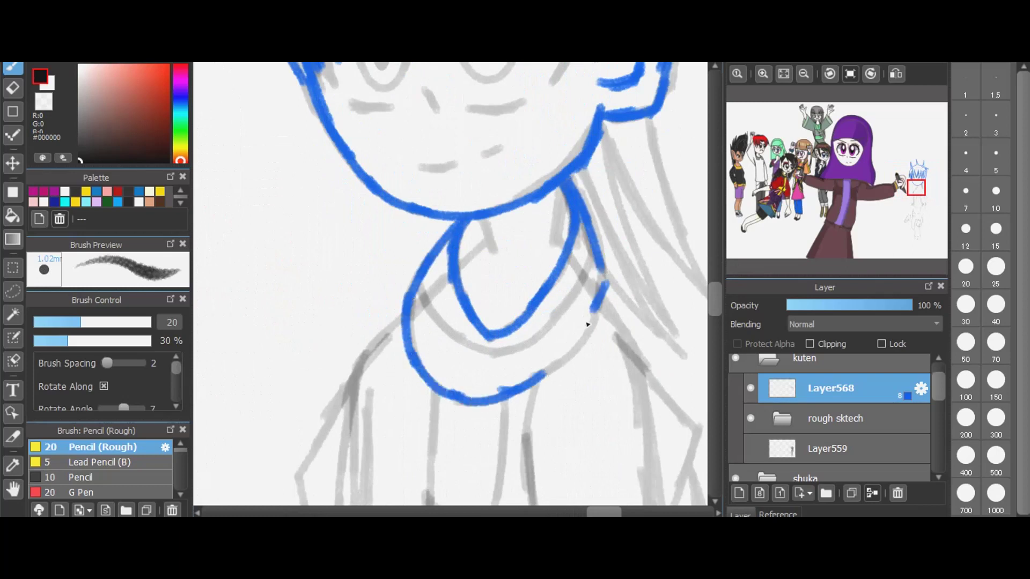
pyautogui.moveTo(605, 264)
pyautogui.mouseDown()
pyautogui.moveTo(566, 349)
pyautogui.moveTo(525, 387)
pyautogui.mouseUp()
pyautogui.moveTo(423, 285)
pyautogui.mouseDown()
pyautogui.moveTo(449, 338)
pyautogui.moveTo(483, 357)
pyautogui.moveTo(520, 346)
pyautogui.moveTo(570, 289)
pyautogui.moveTo(559, 301)
pyautogui.mouseUp()
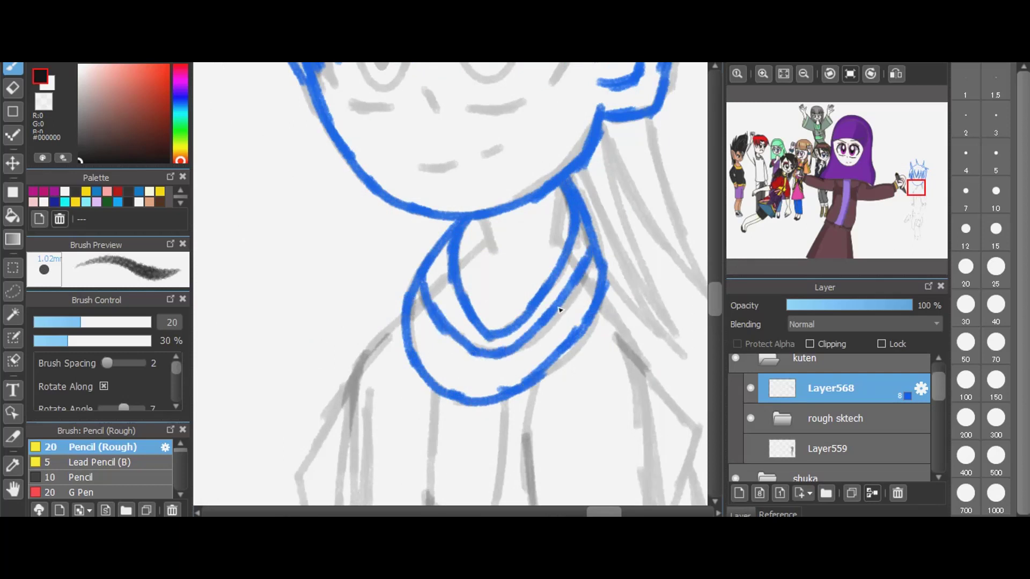
# - Trace both sides of the neck and the short collar edge inside the scarf opening
pyautogui.moveTo(483, 215); pyautogui.dragTo(497, 253)
pyautogui.moveTo(563, 188)
pyautogui.mouseDown()
pyautogui.moveTo(554, 231)
pyautogui.moveTo(569, 252)
pyautogui.mouseUp()
pyautogui.moveTo(493, 248); pyautogui.dragTo(460, 274)
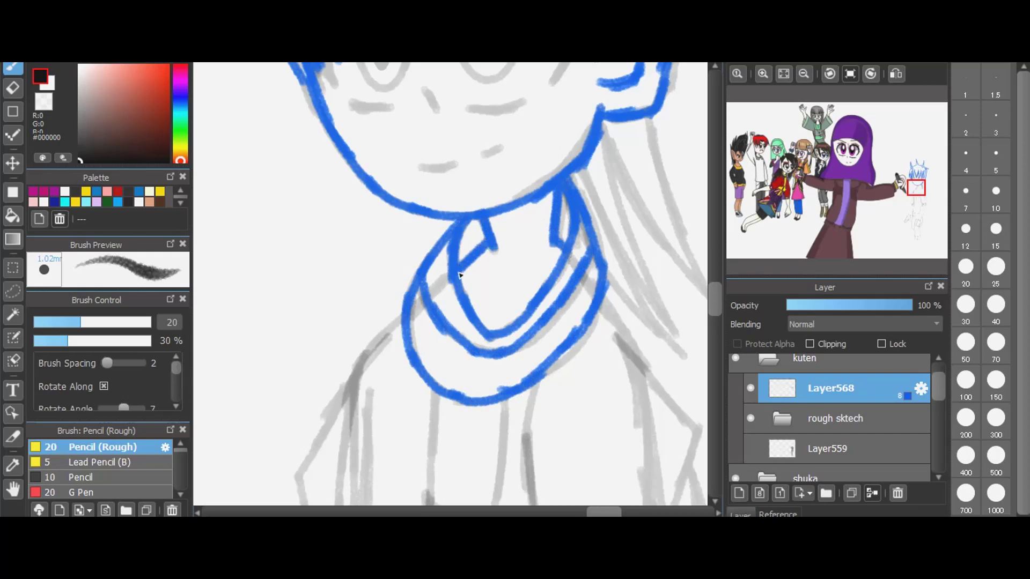
# - Trace the long pointed hair strands hanging behind the ear beside the neck and scarf
pyautogui.moveTo(646, 121); pyautogui.dragTo(707, 286)
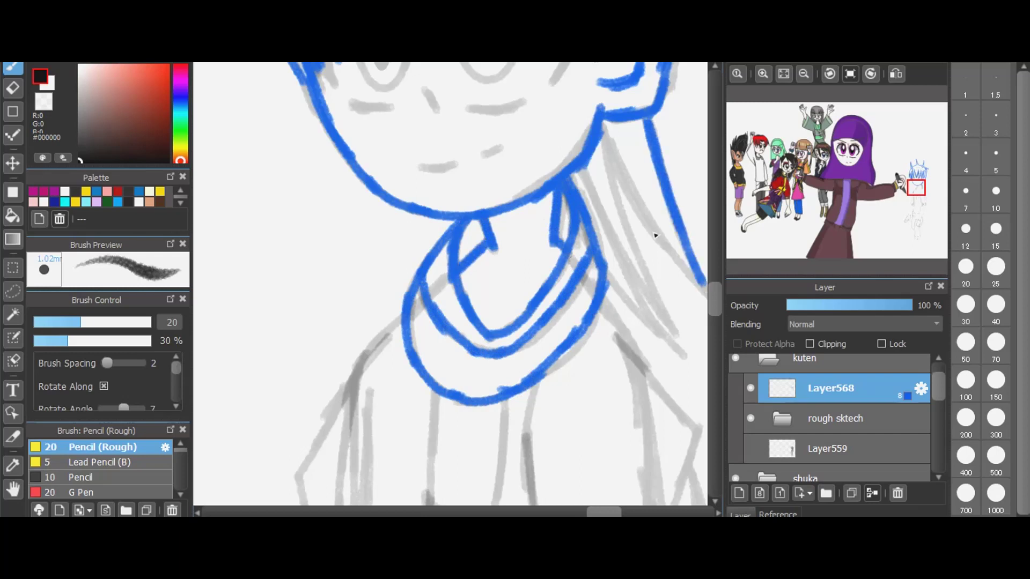
pyautogui.moveTo(604, 127); pyautogui.dragTo(669, 249)
pyautogui.moveTo(596, 138); pyautogui.dragTo(676, 341)
pyautogui.moveTo(648, 284); pyautogui.dragTo(600, 132)
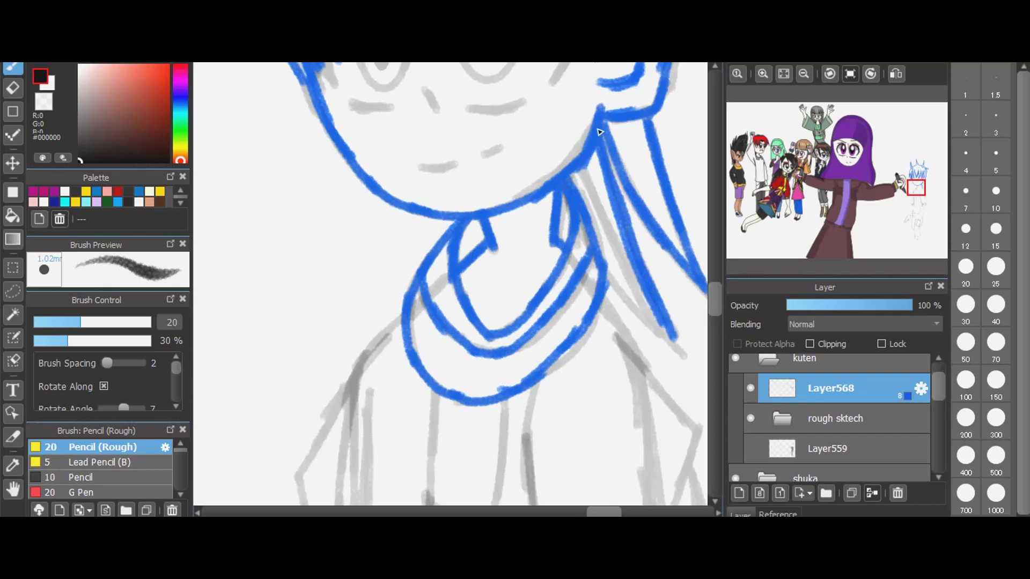
pyautogui.moveTo(582, 169); pyautogui.dragTo(638, 289)
pyautogui.moveTo(599, 217); pyautogui.dragTo(677, 342)
pyautogui.moveTo(606, 275)
pyautogui.mouseDown()
pyautogui.moveTo(675, 352)
pyautogui.moveTo(618, 289)
pyautogui.moveTo(674, 345)
pyautogui.mouseUp()
pyautogui.moveTo(637, 294); pyautogui.dragTo(682, 356)
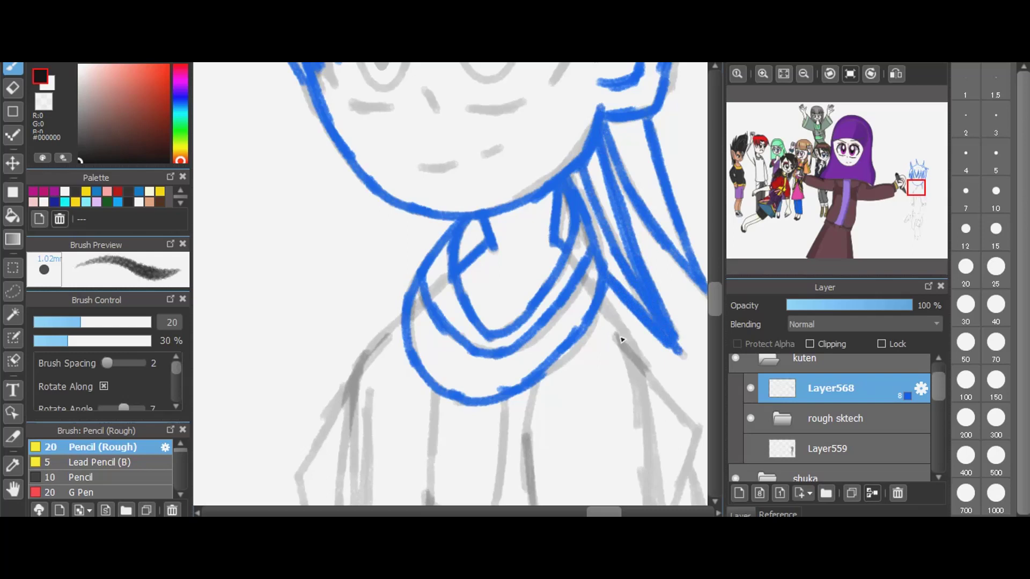
# - Trace the short rectangular piece hanging from the scarf at the centre of the chest
pyautogui.scroll(-1, 405, 175)
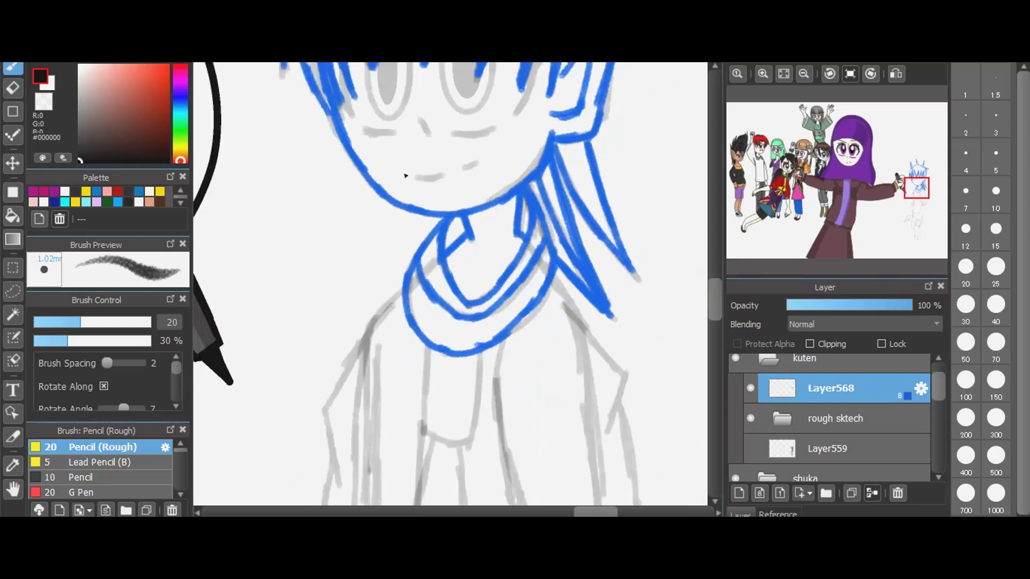
pyautogui.scroll(-1, 405, 176)
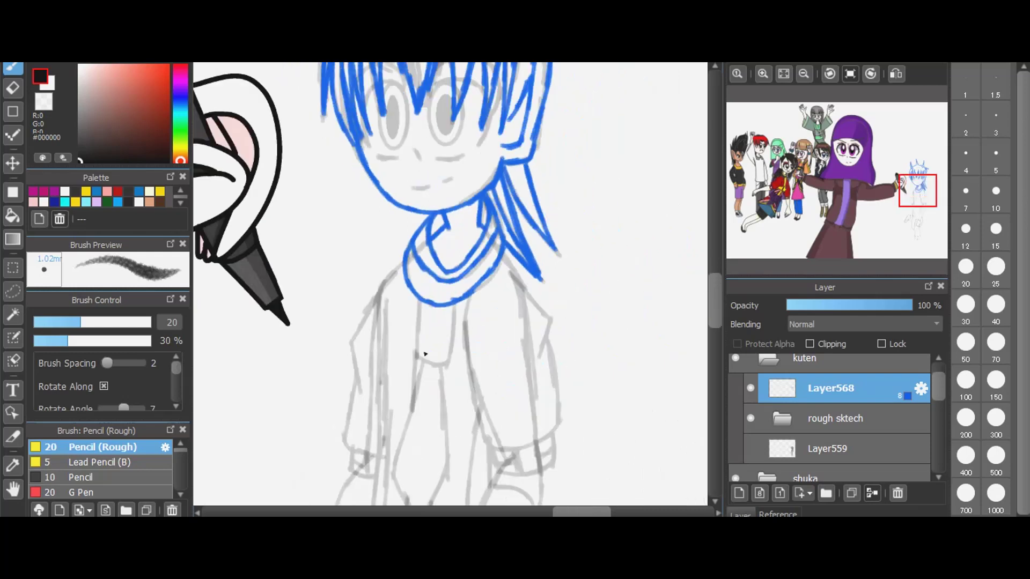
pyautogui.scroll(1, 425, 354)
pyautogui.moveTo(419, 277)
pyautogui.mouseDown()
pyautogui.moveTo(416, 360)
pyautogui.moveTo(464, 370)
pyautogui.mouseUp()
pyautogui.moveTo(471, 283); pyautogui.dragTo(458, 375)
# - Trace the shoulder on the ear side, the elbow fold and the wide sleeve with its rounded bottom edge
pyautogui.moveTo(541, 209)
pyautogui.mouseDown()
pyautogui.moveTo(618, 314)
pyautogui.moveTo(596, 372)
pyautogui.mouseUp()
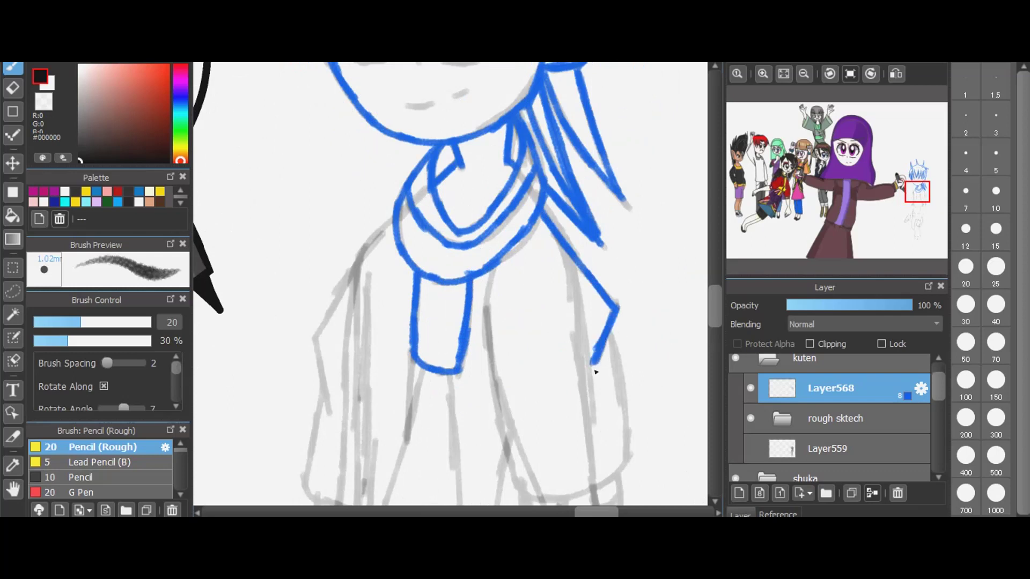
pyautogui.moveTo(495, 273)
pyautogui.mouseDown()
pyautogui.moveTo(491, 342)
pyautogui.moveTo(518, 491)
pyautogui.moveTo(579, 498)
pyautogui.moveTo(629, 472)
pyautogui.moveTo(625, 422)
pyautogui.mouseUp()
pyautogui.moveTo(608, 339); pyautogui.dragTo(626, 423)
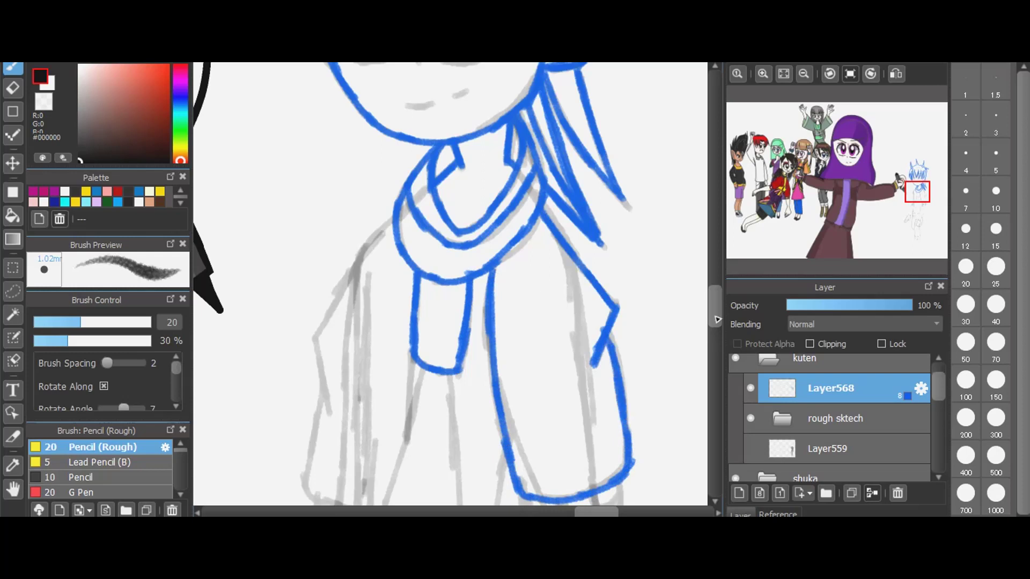
# - Trace the long pointed scarf tail below the chest piece and the banded cuff under the sleeve
pyautogui.click(720, 342)
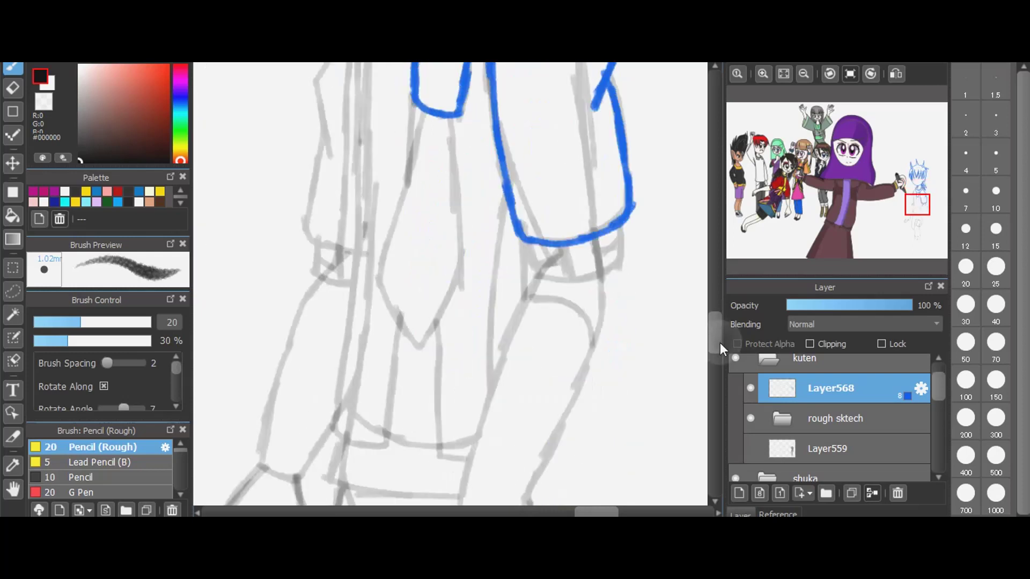
pyautogui.moveTo(427, 112)
pyautogui.mouseDown()
pyautogui.moveTo(377, 276)
pyautogui.moveTo(420, 351)
pyautogui.moveTo(466, 264)
pyautogui.moveTo(458, 169)
pyautogui.moveTo(464, 248)
pyautogui.mouseUp()
pyautogui.moveTo(526, 242)
pyautogui.mouseDown()
pyautogui.moveTo(534, 276)
pyautogui.moveTo(562, 288)
pyautogui.moveTo(605, 278)
pyautogui.mouseUp()
pyautogui.moveTo(622, 226)
pyautogui.mouseDown()
pyautogui.moveTo(615, 269)
pyautogui.moveTo(552, 280)
pyautogui.moveTo(532, 255)
pyautogui.moveTo(567, 283)
pyautogui.mouseUp()
pyautogui.moveTo(590, 242); pyautogui.dragTo(592, 279)
pyautogui.moveTo(602, 240)
pyautogui.mouseDown()
pyautogui.moveTo(599, 281)
pyautogui.moveTo(615, 245)
pyautogui.mouseUp()
# - Trace both edges of the forearm below the cuff and close it at the wrist
pyautogui.moveTo(537, 262)
pyautogui.mouseDown()
pyautogui.moveTo(560, 263)
pyautogui.moveTo(511, 341)
pyautogui.moveTo(460, 514)
pyautogui.mouseUp()
pyautogui.moveTo(601, 281)
pyautogui.mouseDown()
pyautogui.moveTo(588, 382)
pyautogui.moveTo(531, 502)
pyautogui.mouseUp()
pyautogui.moveTo(716, 336); pyautogui.dragTo(720, 358)
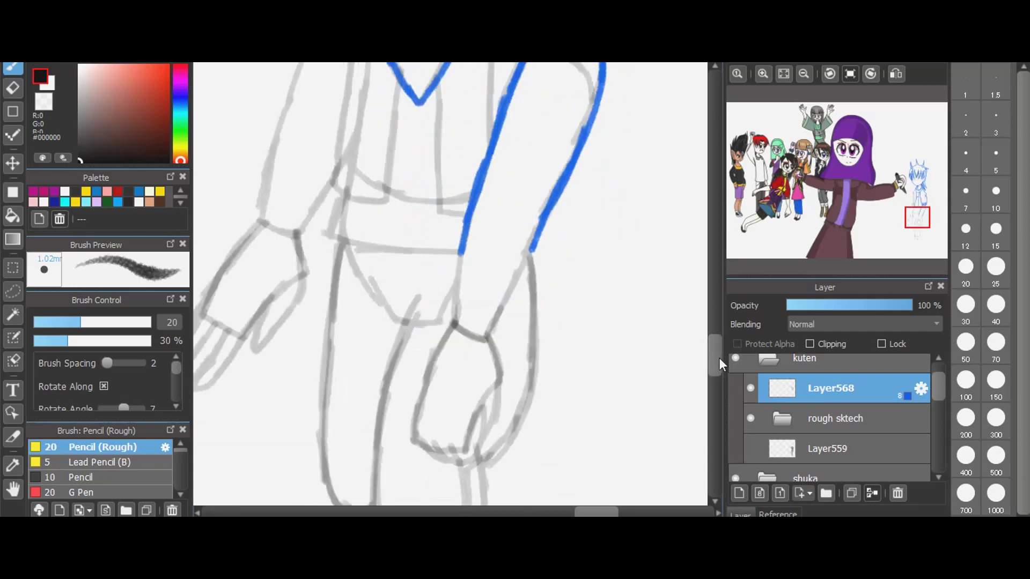
pyautogui.moveTo(455, 324)
pyautogui.mouseDown()
pyautogui.moveTo(484, 344)
pyautogui.moveTo(537, 231)
pyautogui.moveTo(462, 244)
pyautogui.moveTo(461, 263)
pyautogui.moveTo(477, 224)
pyautogui.mouseUp()
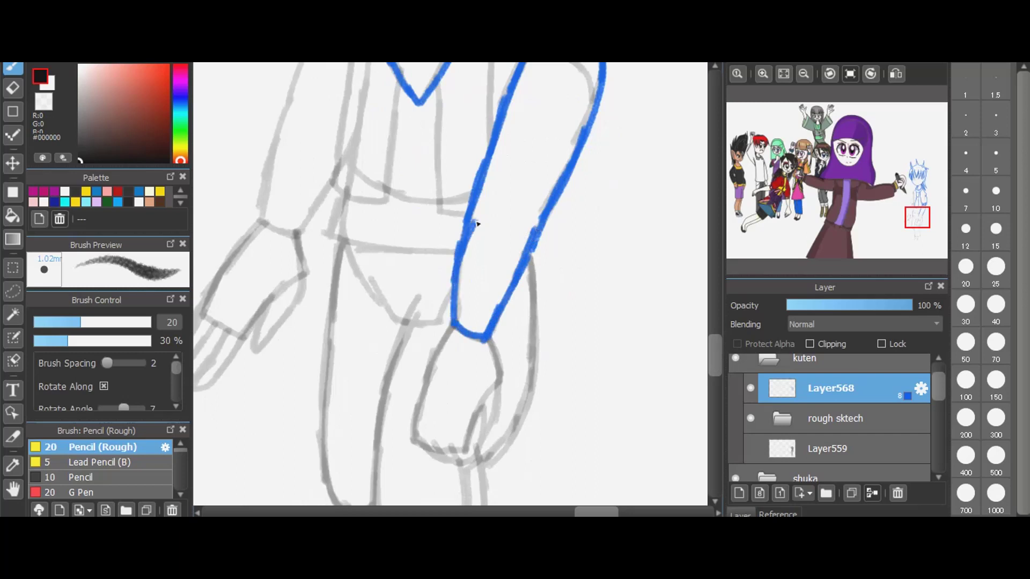
pyautogui.moveTo(412, 441)
pyautogui.mouseDown()
pyautogui.moveTo(465, 455)
pyautogui.moveTo(503, 380)
pyautogui.mouseUp()
pyautogui.moveTo(485, 339); pyautogui.dragTo(503, 379)
pyautogui.hotkey('ctrl', 'z')
pyautogui.hotkey('ctrl', 'z')
pyautogui.hotkey('ctrl', 'z')
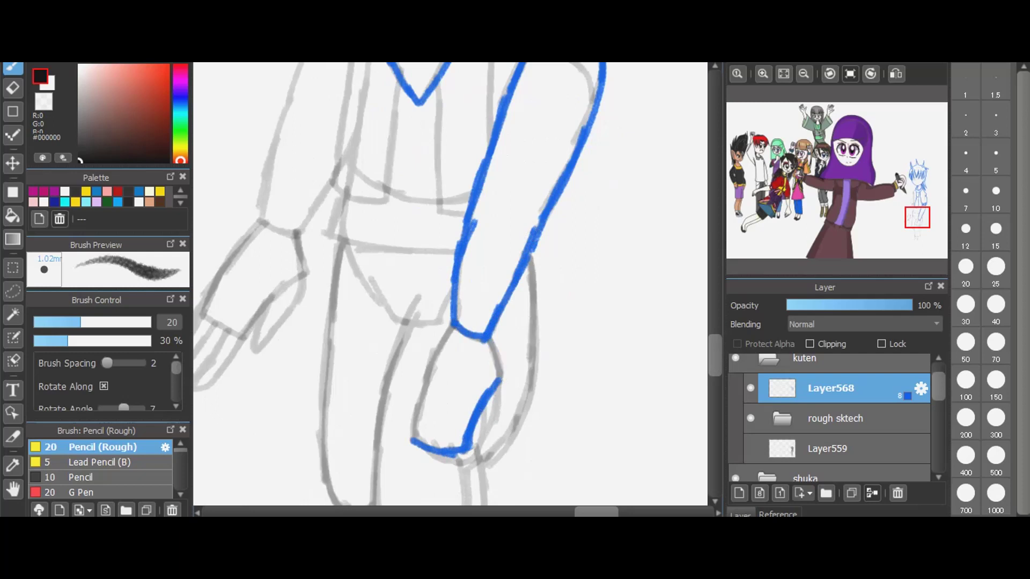
pyautogui.hotkey('ctrl', 'z')
pyautogui.hotkey('ctrl', 'z')
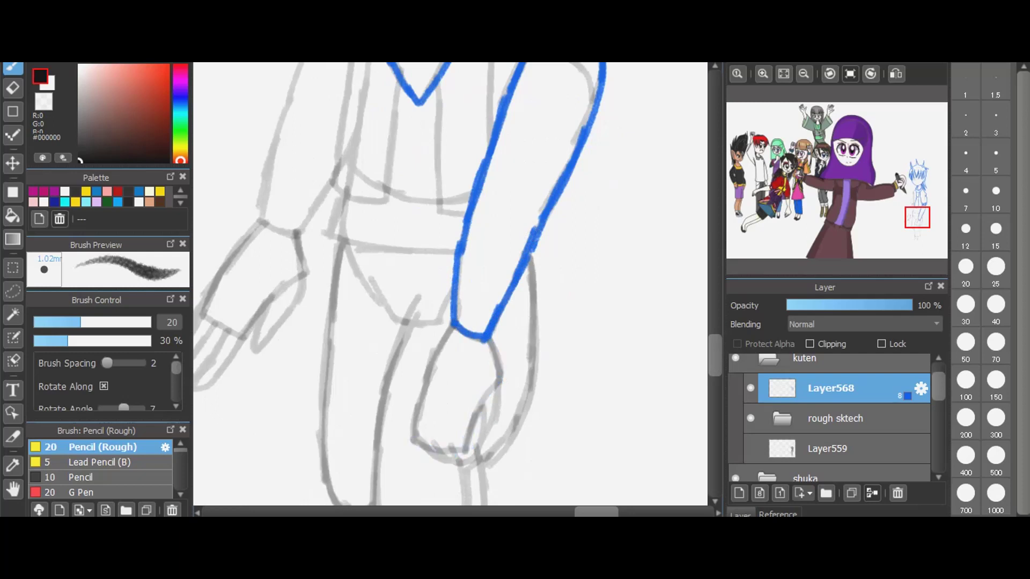
# - Retrace the inner forearm edge and draw the hand below it with its thumb, curled fingertips and palm outline
pyautogui.moveTo(473, 222); pyautogui.dragTo(453, 280)
pyautogui.moveTo(451, 445)
pyautogui.mouseDown()
pyautogui.moveTo(465, 463)
pyautogui.moveTo(487, 422)
pyautogui.moveTo(483, 409)
pyautogui.mouseUp()
pyautogui.moveTo(469, 433)
pyautogui.mouseDown()
pyautogui.moveTo(477, 413)
pyautogui.moveTo(465, 447)
pyautogui.mouseUp()
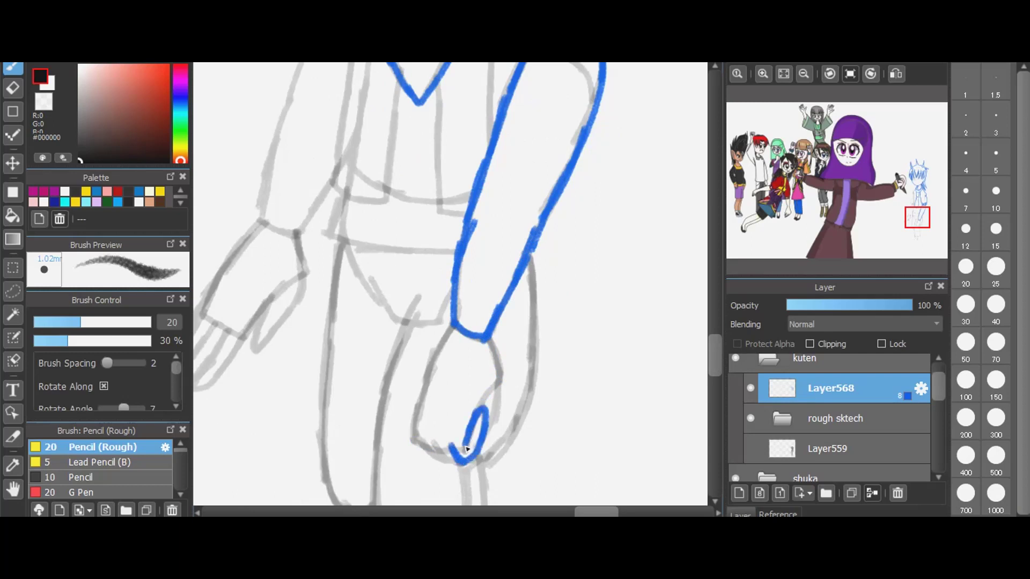
pyautogui.moveTo(487, 339)
pyautogui.mouseDown()
pyautogui.moveTo(503, 391)
pyautogui.moveTo(487, 429)
pyautogui.mouseUp()
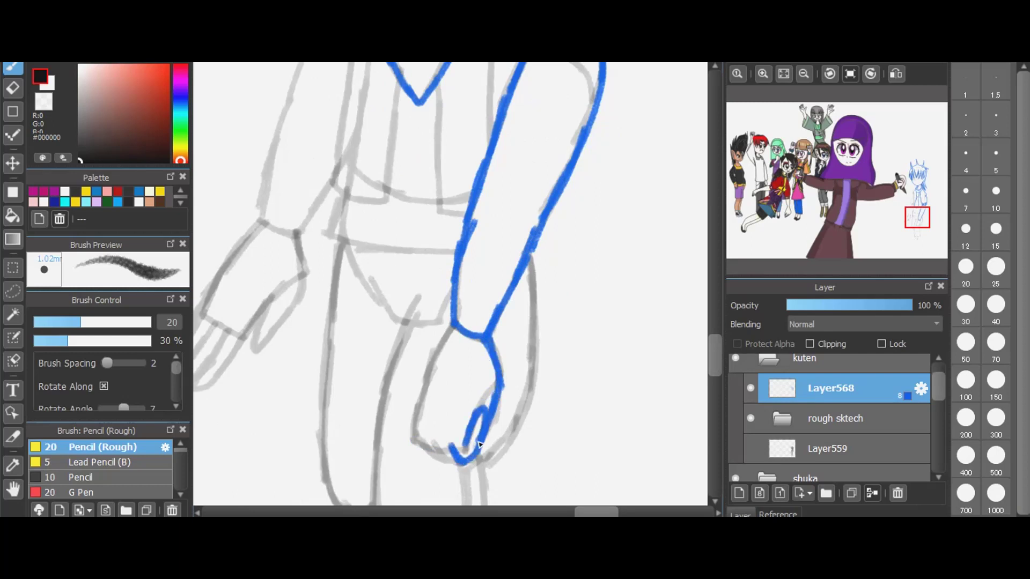
pyautogui.moveTo(453, 462)
pyautogui.mouseDown()
pyautogui.moveTo(426, 438)
pyautogui.moveTo(438, 462)
pyautogui.moveTo(418, 426)
pyautogui.moveTo(457, 324)
pyautogui.moveTo(435, 384)
pyautogui.mouseUp()
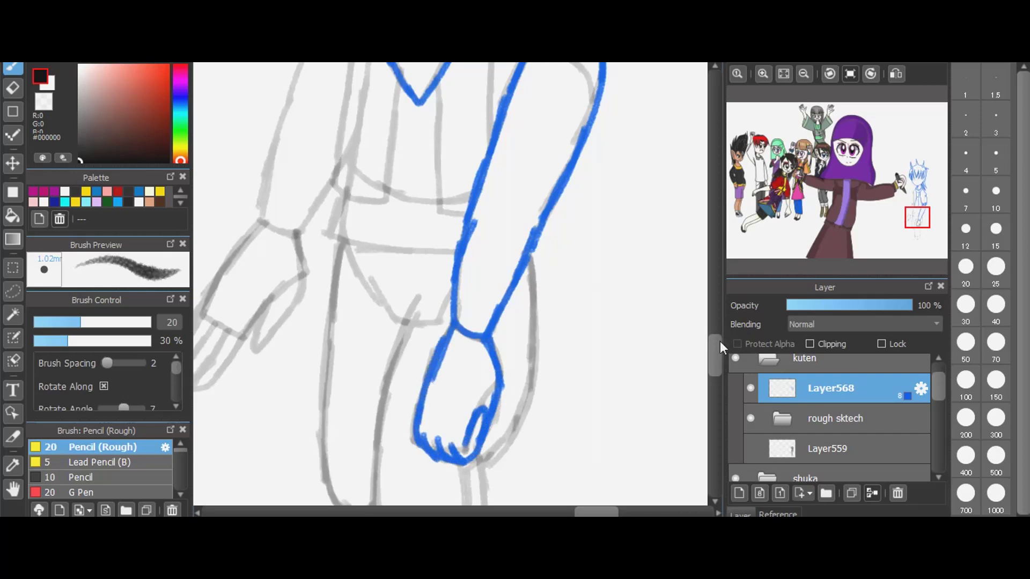
# - Trace the narrow strip under the scarf tail, the side of the torso and the band at the waist
pyautogui.scroll(3, 720, 341)
pyautogui.moveTo(521, 190); pyautogui.dragTo(521, 264)
pyautogui.moveTo(439, 281)
pyautogui.mouseDown()
pyautogui.moveTo(437, 411)
pyautogui.moveTo(443, 386)
pyautogui.mouseUp()
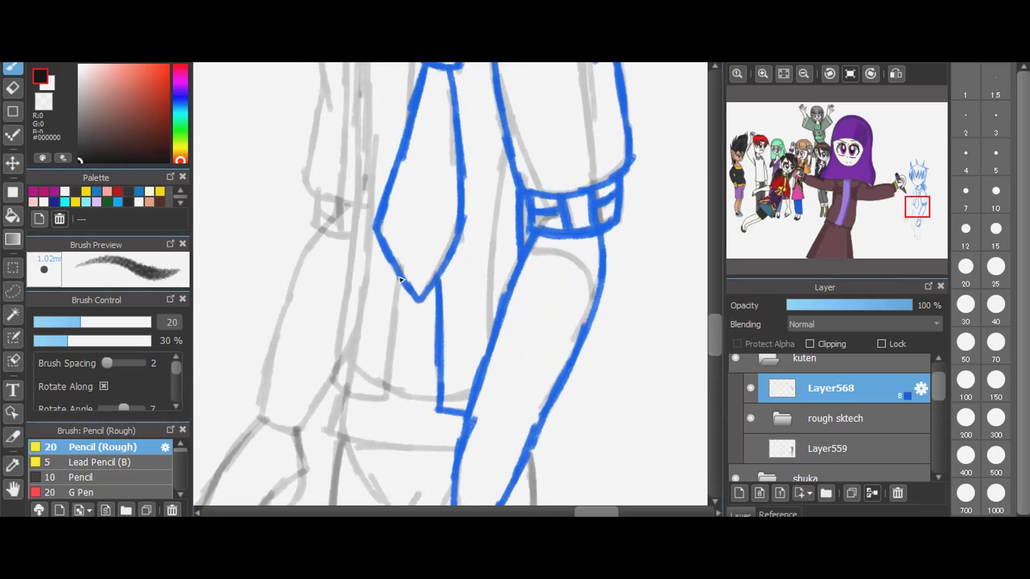
pyautogui.moveTo(400, 279)
pyautogui.mouseDown()
pyautogui.moveTo(387, 399)
pyautogui.moveTo(390, 354)
pyautogui.mouseUp()
pyautogui.moveTo(356, 165); pyautogui.dragTo(347, 264)
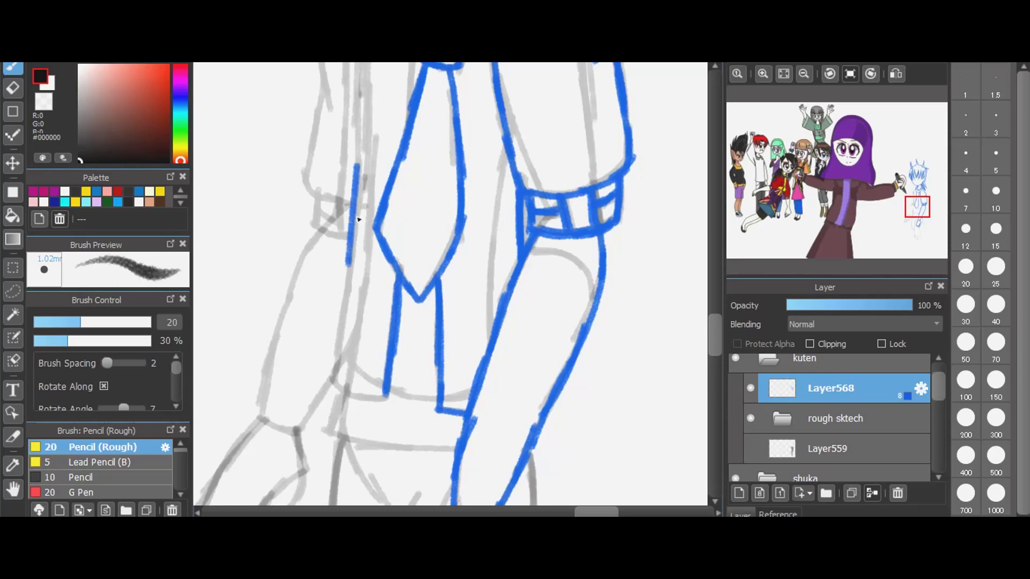
pyautogui.moveTo(358, 219)
pyautogui.mouseDown()
pyautogui.moveTo(332, 387)
pyautogui.moveTo(384, 399)
pyautogui.moveTo(328, 437)
pyautogui.moveTo(420, 458)
pyautogui.moveTo(459, 450)
pyautogui.mouseUp()
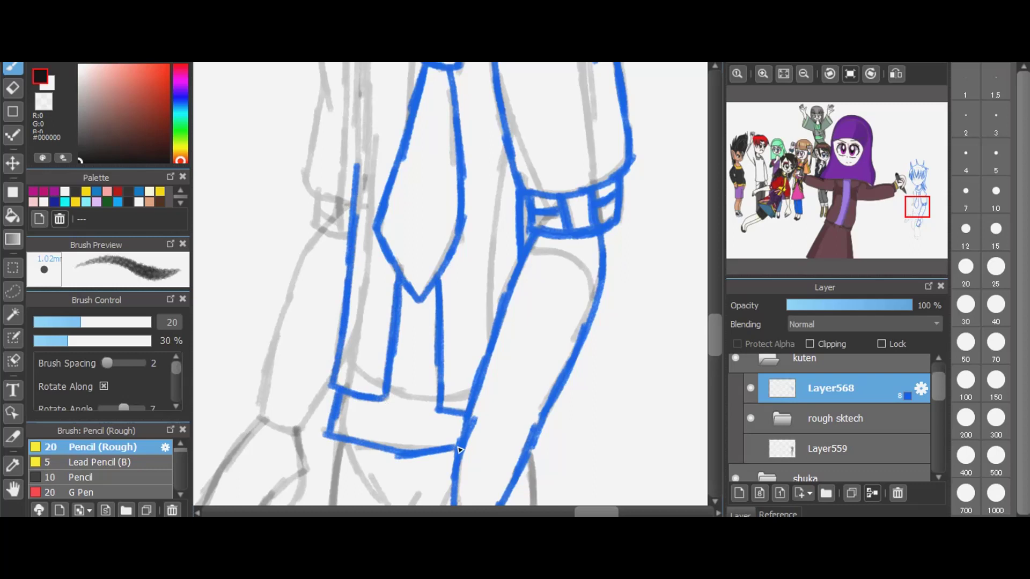
# - Add diagonal stripes to the narrow strip and a curved fold line across the waistband
pyautogui.moveTo(400, 321); pyautogui.dragTo(460, 449)
pyautogui.moveTo(443, 410)
pyautogui.mouseDown()
pyautogui.moveTo(398, 374)
pyautogui.moveTo(435, 410)
pyautogui.moveTo(401, 424)
pyautogui.moveTo(374, 402)
pyautogui.mouseUp()
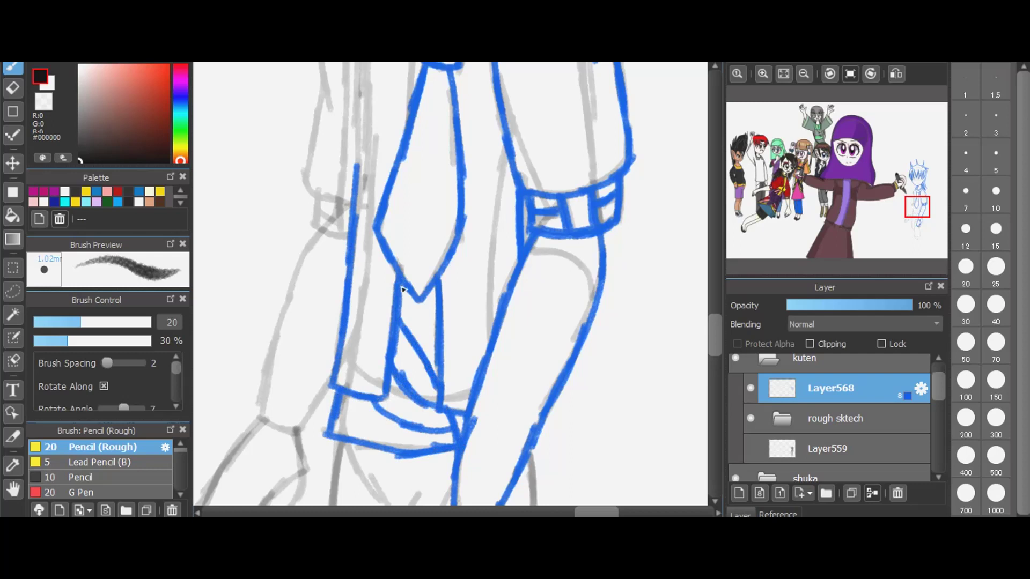
pyautogui.moveTo(403, 290)
pyautogui.mouseDown()
pyautogui.moveTo(442, 347)
pyautogui.moveTo(440, 312)
pyautogui.mouseUp()
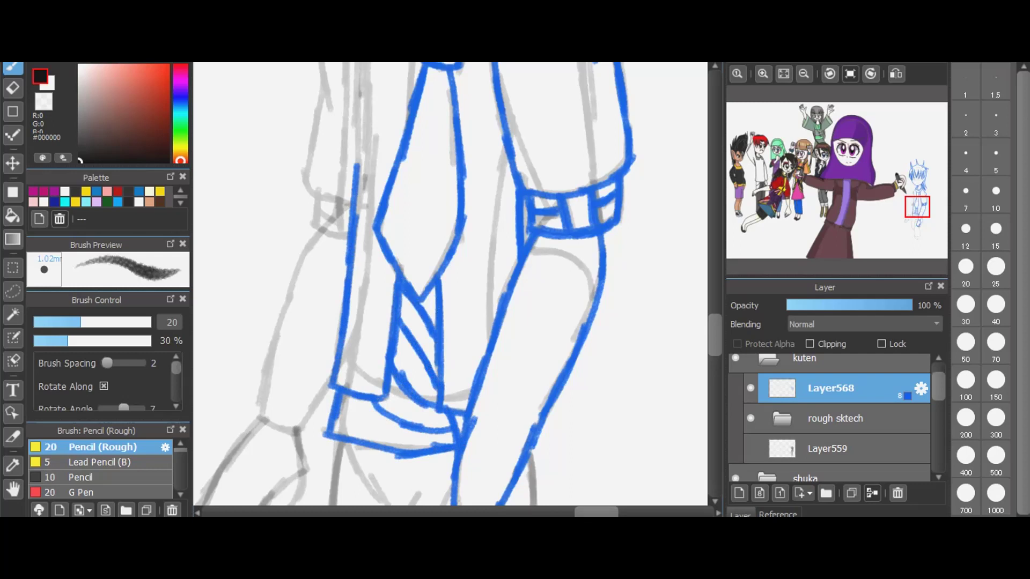
# - Trace the opposite shoulder, the torso's side edge and the second sleeve down to its banded cuff
pyautogui.scroll(5, 718, 320)
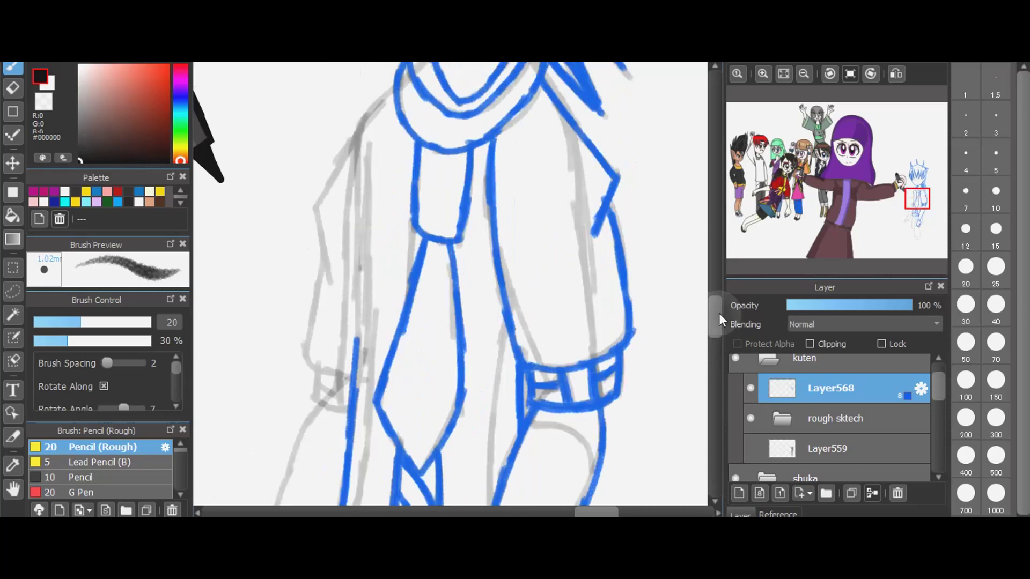
pyautogui.moveTo(356, 196); pyautogui.dragTo(357, 316)
pyautogui.moveTo(357, 257); pyautogui.dragTo(360, 381)
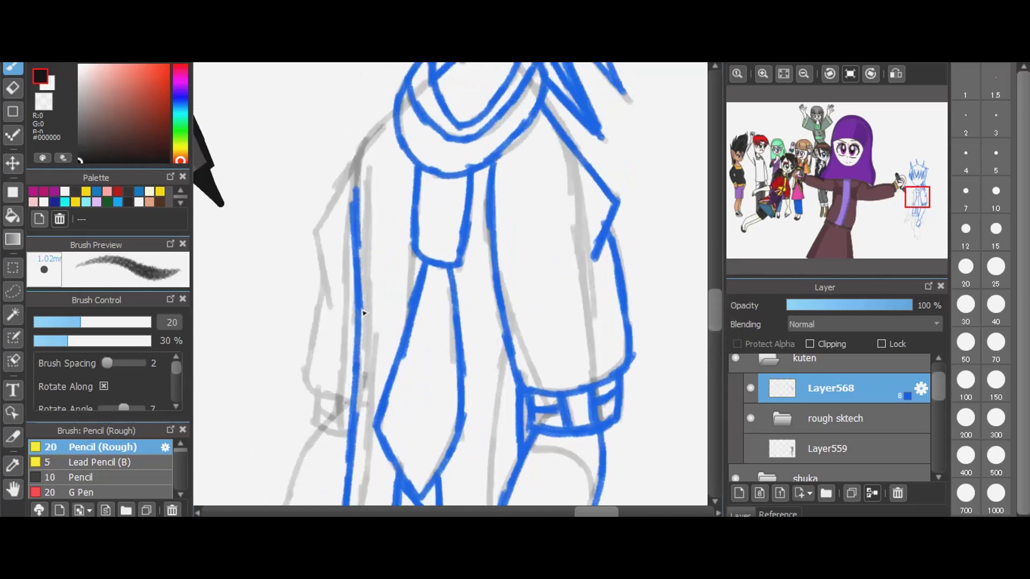
pyautogui.moveTo(359, 309); pyautogui.dragTo(361, 381)
pyautogui.moveTo(399, 118)
pyautogui.mouseDown()
pyautogui.moveTo(368, 151)
pyautogui.moveTo(356, 220)
pyautogui.mouseUp()
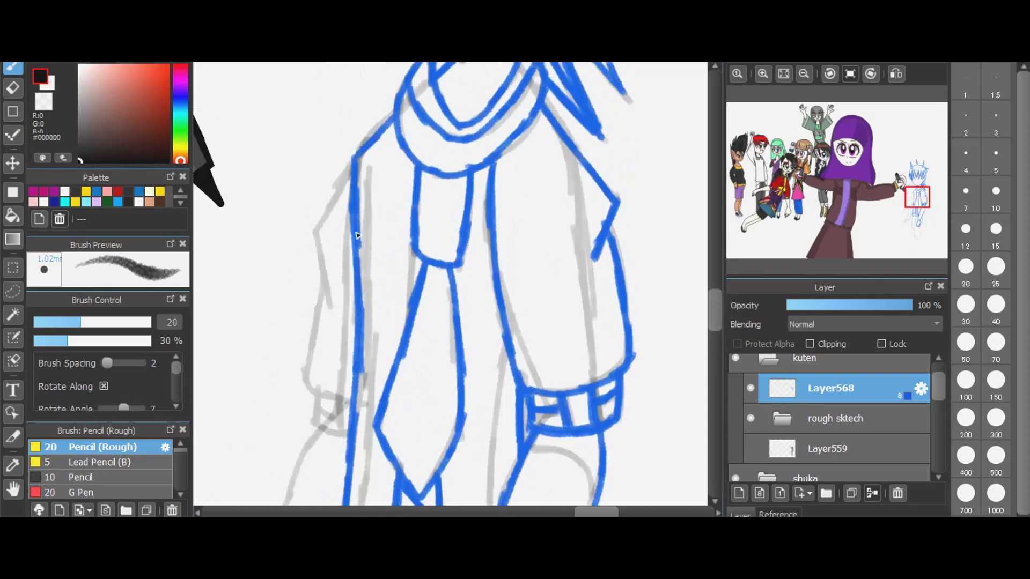
pyautogui.moveTo(360, 161)
pyautogui.mouseDown()
pyautogui.moveTo(316, 237)
pyautogui.moveTo(329, 311)
pyautogui.mouseUp()
pyautogui.moveTo(325, 281)
pyautogui.mouseDown()
pyautogui.moveTo(305, 380)
pyautogui.moveTo(358, 409)
pyautogui.moveTo(314, 429)
pyautogui.moveTo(353, 440)
pyautogui.moveTo(320, 409)
pyautogui.mouseUp()
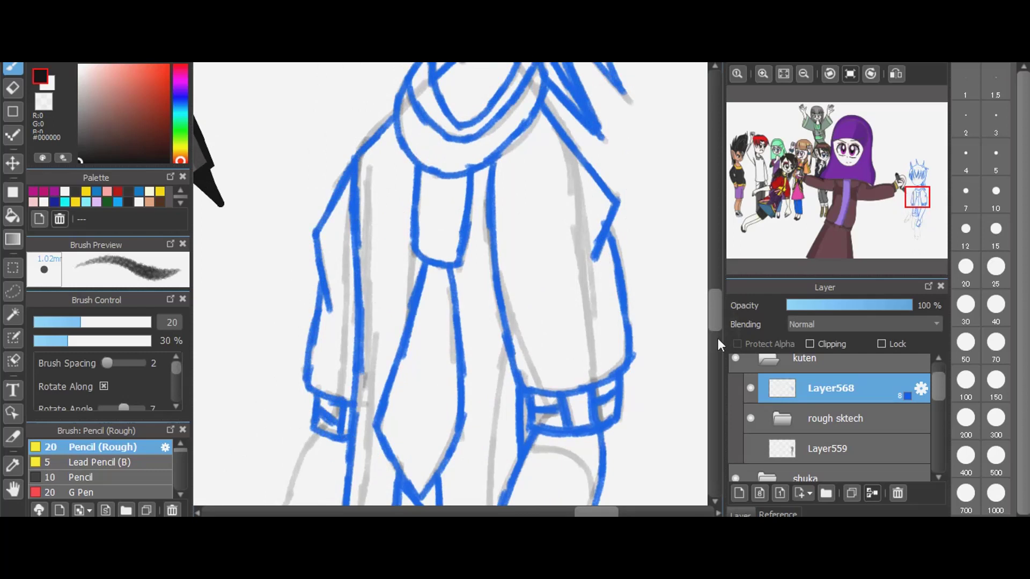
# - Trace the second forearm down to the wrist and add a curved line below the cuff on each arm
pyautogui.scroll(-5, 718, 343)
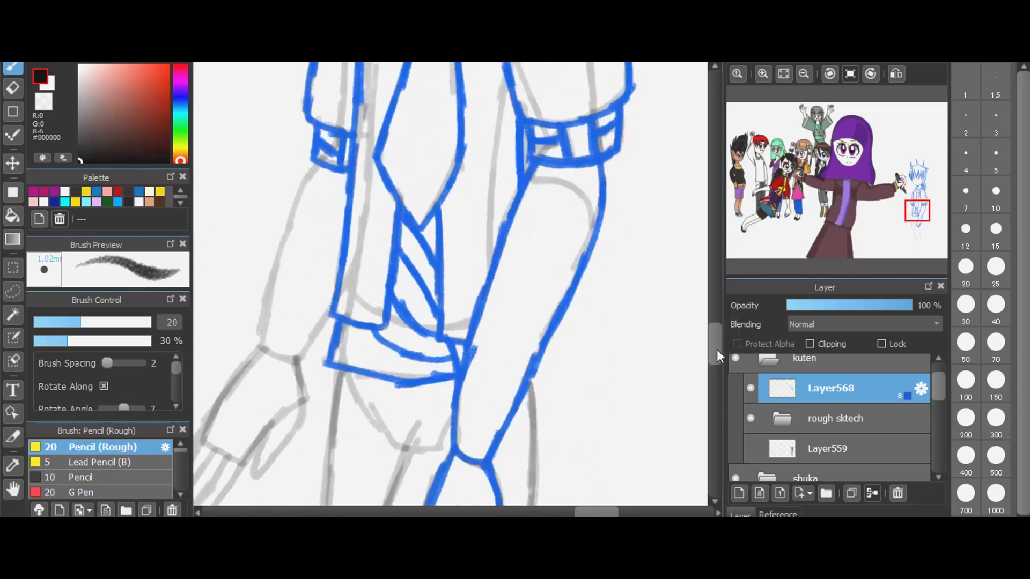
pyautogui.moveTo(318, 163)
pyautogui.mouseDown()
pyautogui.moveTo(280, 258)
pyautogui.moveTo(261, 351)
pyautogui.moveTo(310, 349)
pyautogui.moveTo(339, 296)
pyautogui.mouseUp()
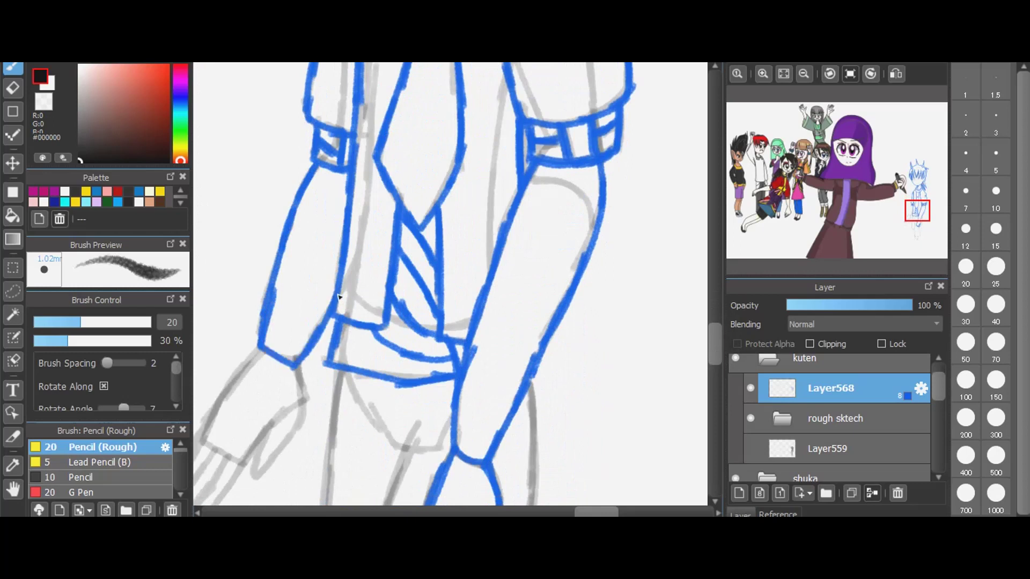
pyautogui.moveTo(313, 176); pyautogui.dragTo(330, 201)
pyautogui.moveTo(531, 177)
pyautogui.mouseDown()
pyautogui.moveTo(570, 190)
pyautogui.moveTo(599, 221)
pyautogui.mouseUp()
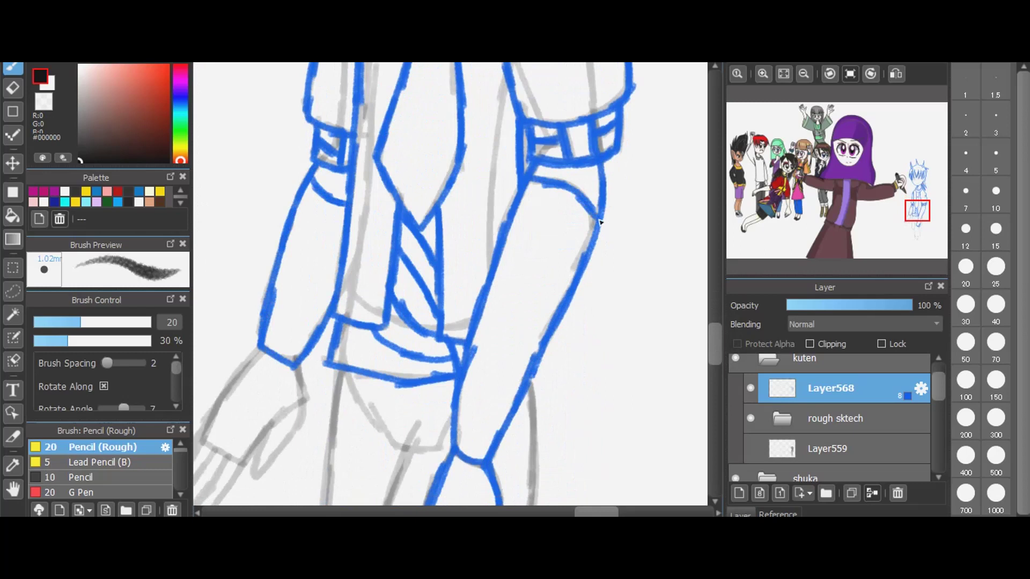
# - Trace the clenched hand and the open hand's thumb, undoing the first finger's misdrawn strokes
pyautogui.scroll(-5, 718, 366)
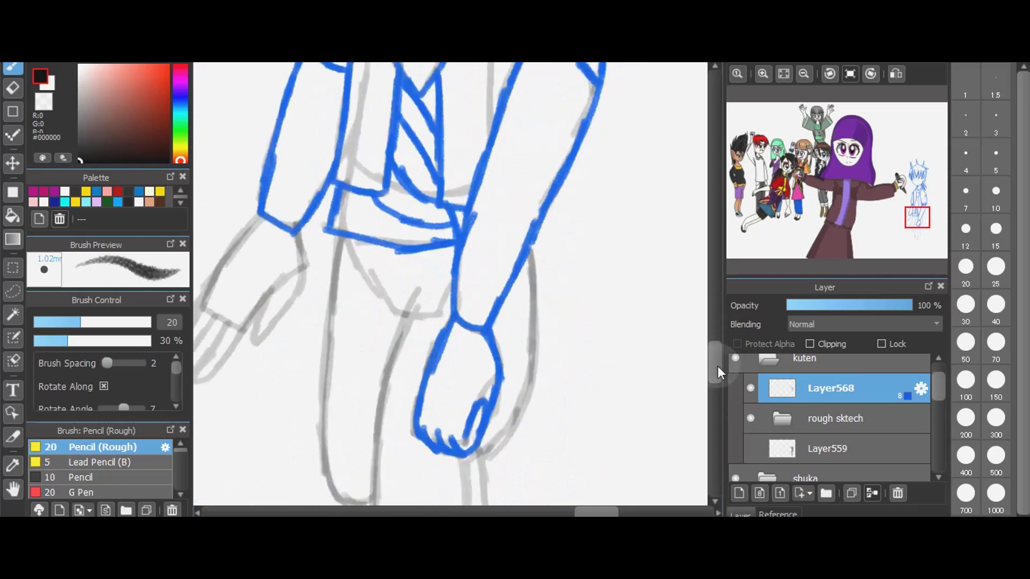
pyautogui.moveTo(578, 514); pyautogui.dragTo(555, 514)
pyautogui.moveTo(524, 229)
pyautogui.mouseDown()
pyautogui.moveTo(538, 203)
pyautogui.moveTo(518, 260)
pyautogui.moveTo(564, 200)
pyautogui.mouseUp()
pyautogui.moveTo(558, 144)
pyautogui.mouseDown()
pyautogui.moveTo(567, 202)
pyautogui.moveTo(471, 268)
pyautogui.moveTo(483, 283)
pyautogui.moveTo(499, 230)
pyautogui.moveTo(534, 204)
pyautogui.mouseUp()
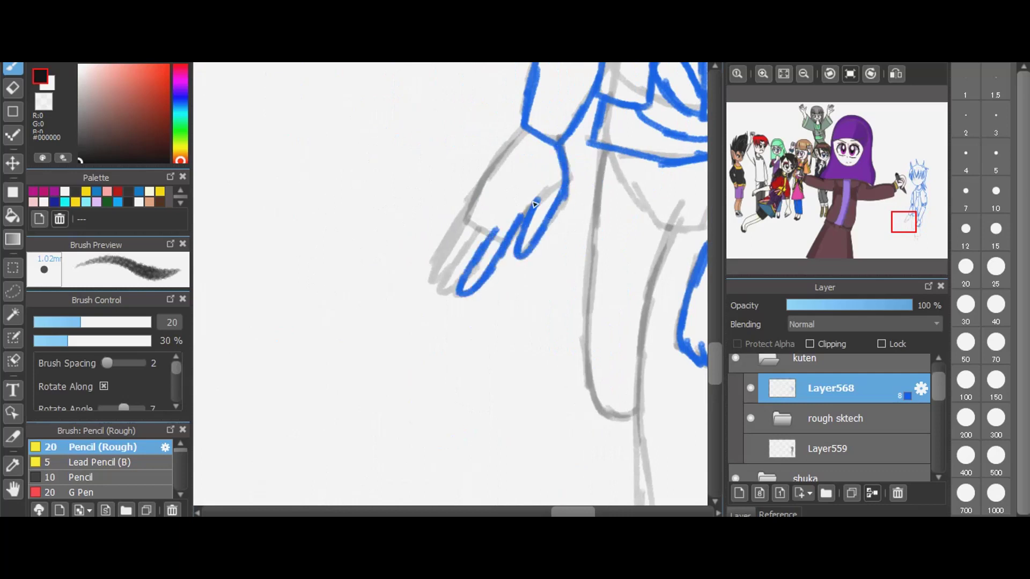
pyautogui.hotkey('ctrl', 'z')
pyautogui.hotkey('ctrl', 'z')
pyautogui.hotkey('ctrl', 'z')
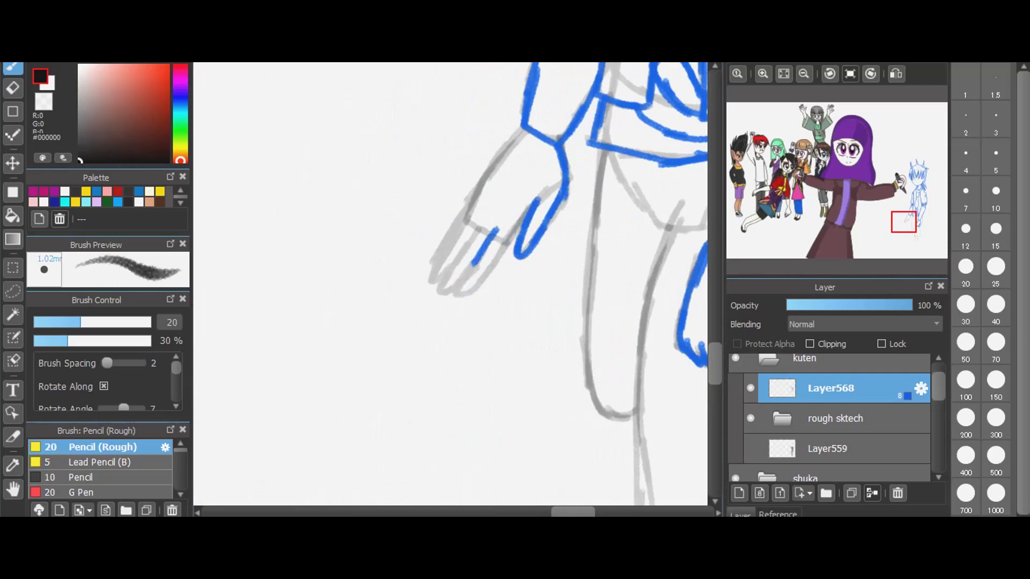
# - Trace the open hand's fingers and its outer edge up to the wrist
pyautogui.moveTo(471, 273)
pyautogui.mouseDown()
pyautogui.moveTo(460, 293)
pyautogui.moveTo(538, 204)
pyautogui.mouseUp()
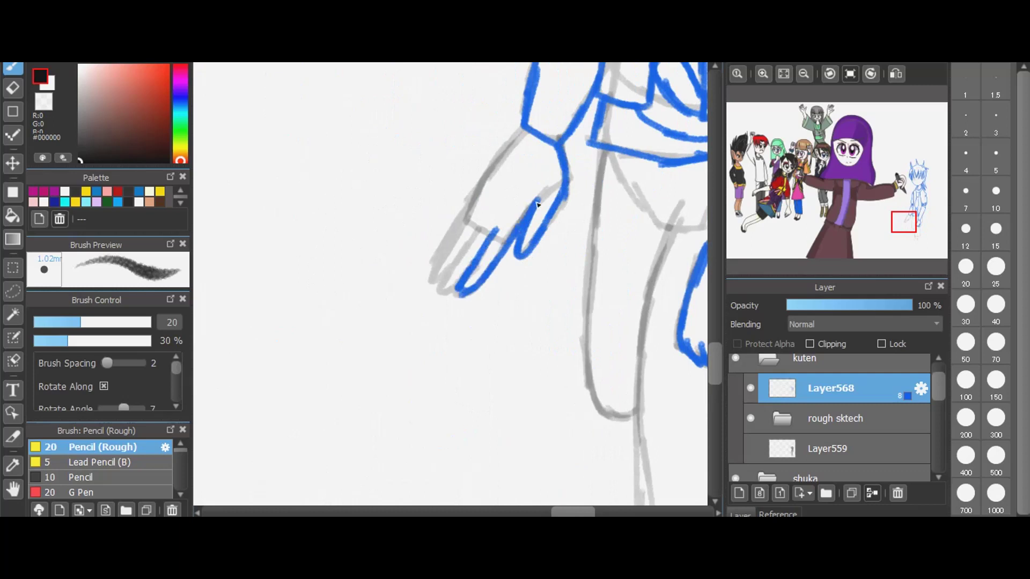
pyautogui.moveTo(478, 224)
pyautogui.mouseDown()
pyautogui.moveTo(440, 295)
pyautogui.moveTo(461, 279)
pyautogui.mouseUp()
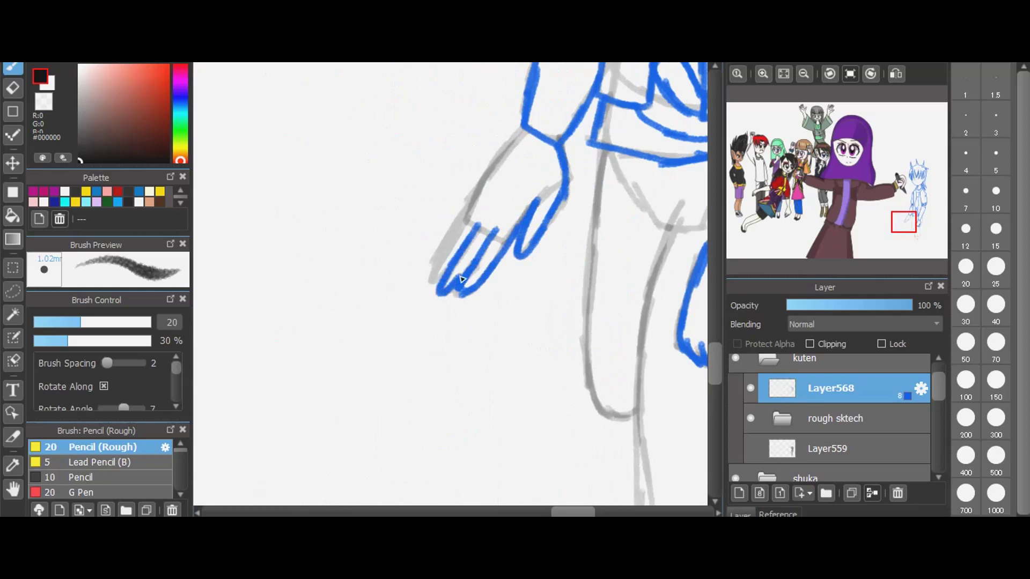
pyautogui.moveTo(523, 133)
pyautogui.mouseDown()
pyautogui.moveTo(464, 217)
pyautogui.moveTo(431, 282)
pyautogui.moveTo(444, 287)
pyautogui.mouseUp()
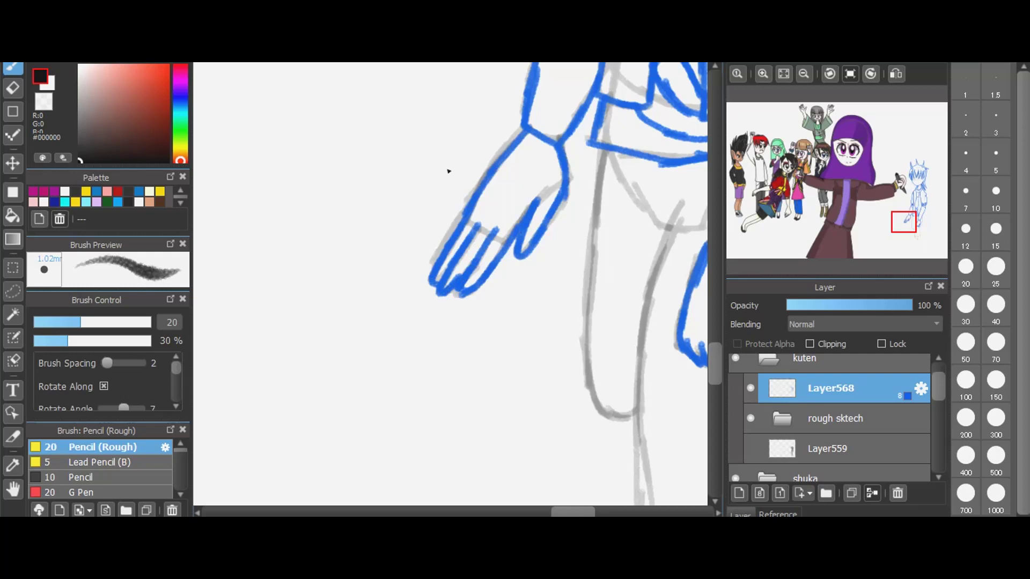
# - Trace the trouser leg with its cuff band, the curved outlines on both sides of the thigh, and the shoe
pyautogui.scroll(-1, 449, 171)
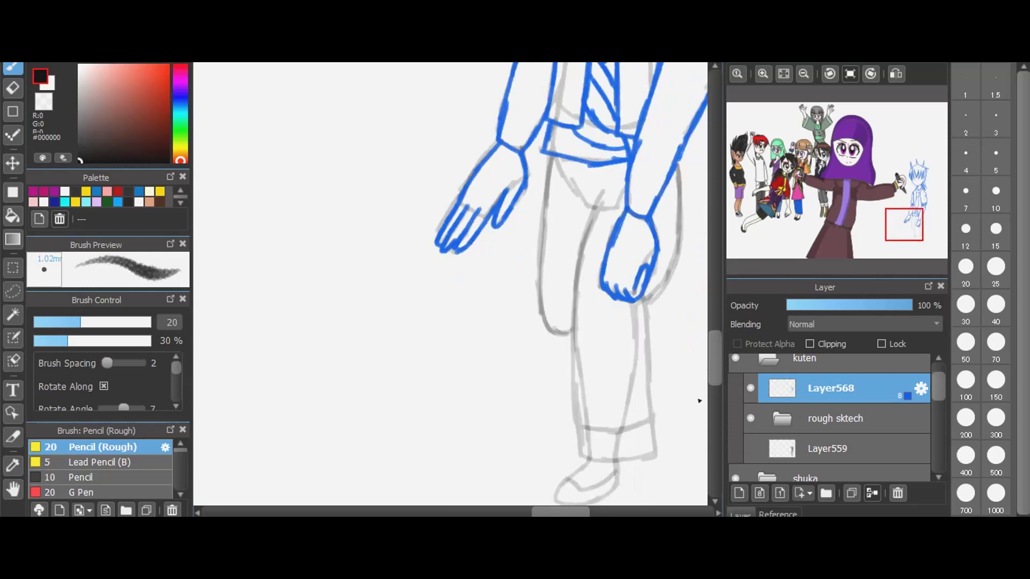
pyautogui.scroll(1, 700, 401)
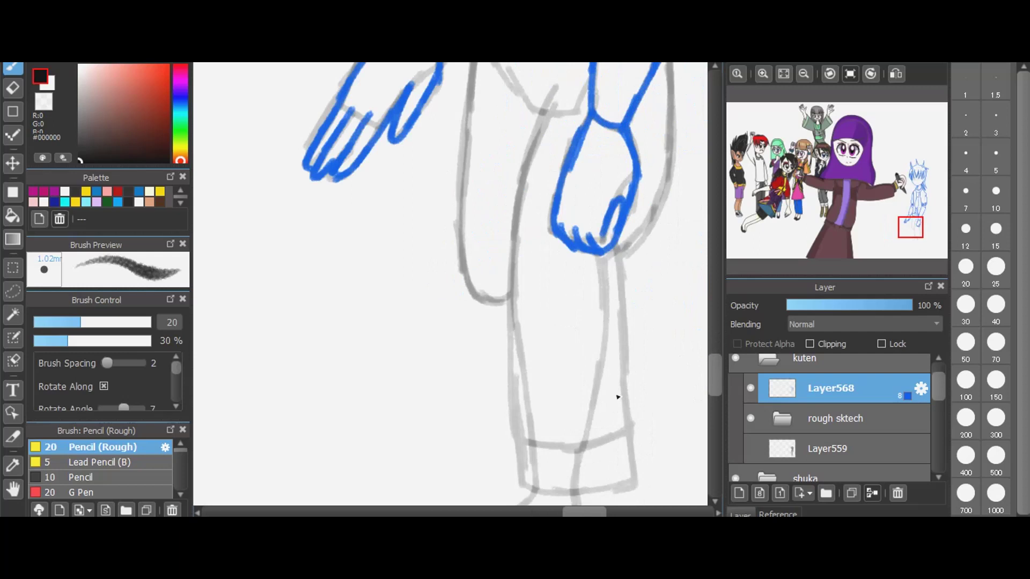
pyautogui.scroll(-1, 618, 397)
pyautogui.moveTo(649, 161)
pyautogui.mouseDown()
pyautogui.moveTo(652, 250)
pyautogui.moveTo(643, 277)
pyautogui.moveTo(614, 303)
pyautogui.mouseUp()
pyautogui.moveTo(573, 189)
pyautogui.mouseDown()
pyautogui.moveTo(548, 299)
pyautogui.moveTo(556, 451)
pyautogui.moveTo(635, 453)
pyautogui.mouseUp()
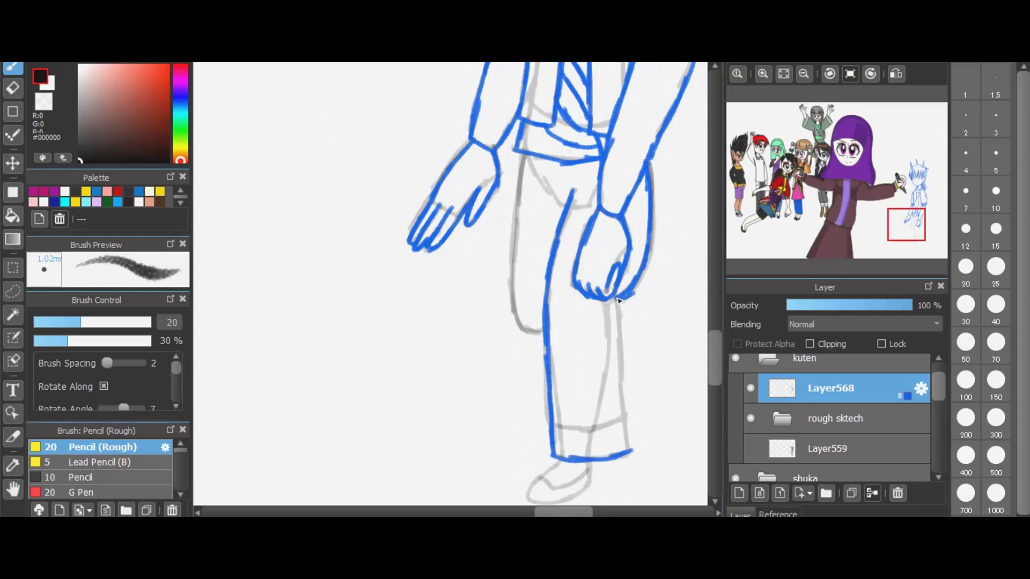
pyautogui.moveTo(618, 300); pyautogui.dragTo(628, 413)
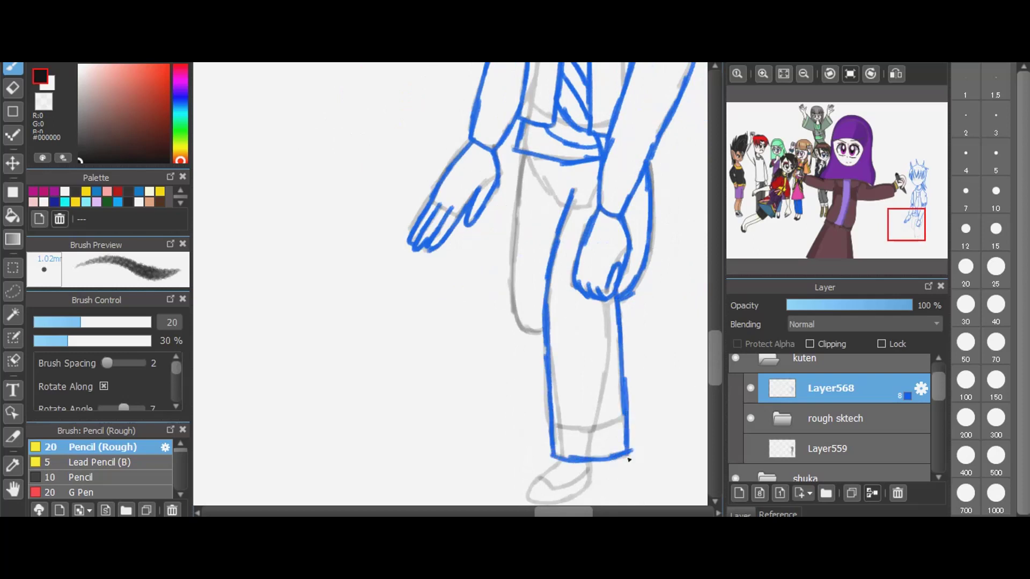
pyautogui.moveTo(550, 428); pyautogui.dragTo(623, 421)
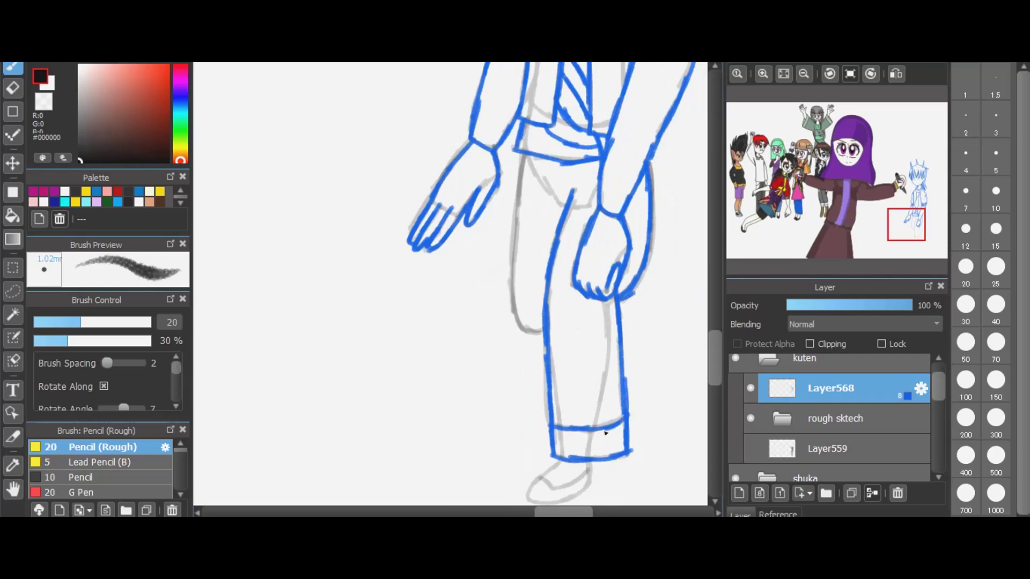
pyautogui.moveTo(525, 157)
pyautogui.mouseDown()
pyautogui.moveTo(513, 306)
pyautogui.moveTo(517, 320)
pyautogui.moveTo(549, 334)
pyautogui.mouseUp()
pyautogui.moveTo(566, 455)
pyautogui.mouseDown()
pyautogui.moveTo(538, 479)
pyautogui.moveTo(561, 503)
pyautogui.moveTo(572, 500)
pyautogui.moveTo(554, 490)
pyautogui.moveTo(585, 476)
pyautogui.mouseUp()
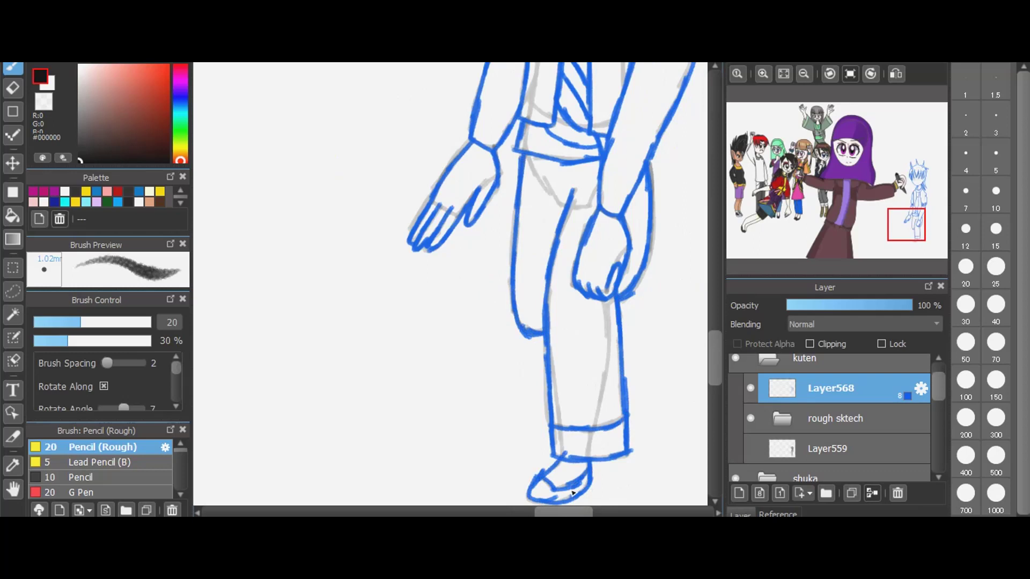
# - Trace both eyebrows as curved lines across the fringe on the character's face
pyautogui.click(922, 172)
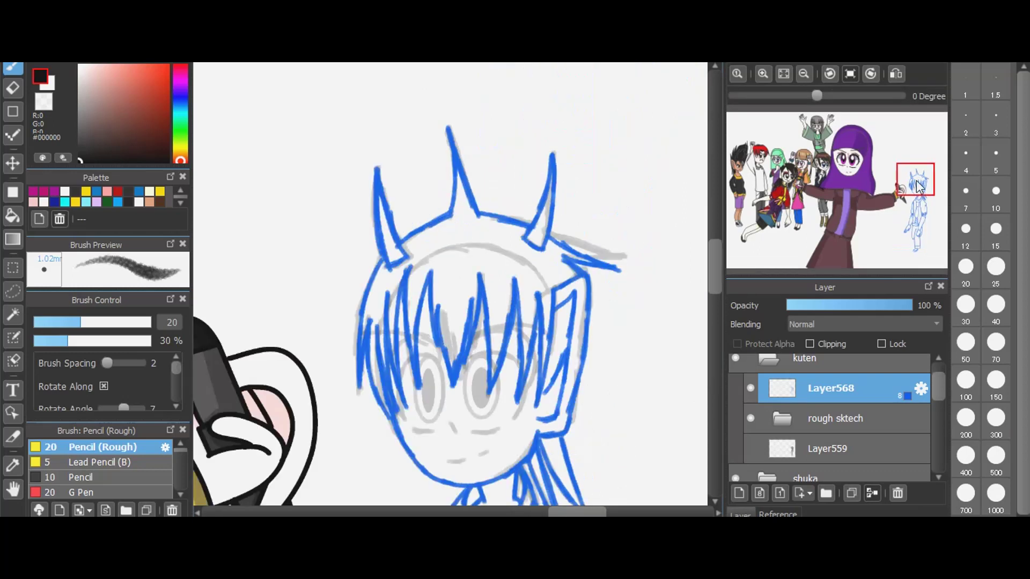
pyautogui.moveTo(585, 364); pyautogui.dragTo(505, 448)
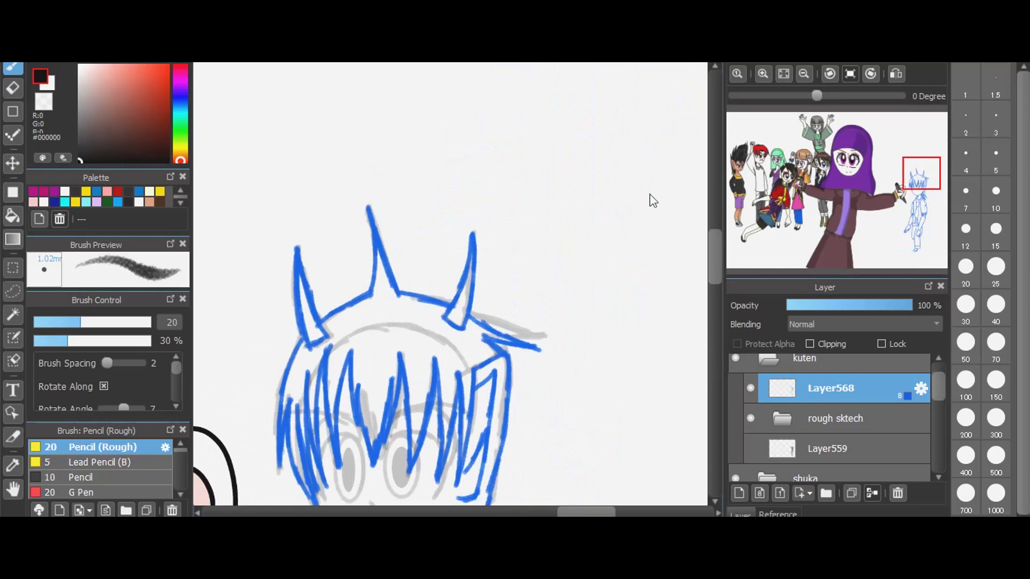
pyautogui.moveTo(713, 263); pyautogui.dragTo(715, 294)
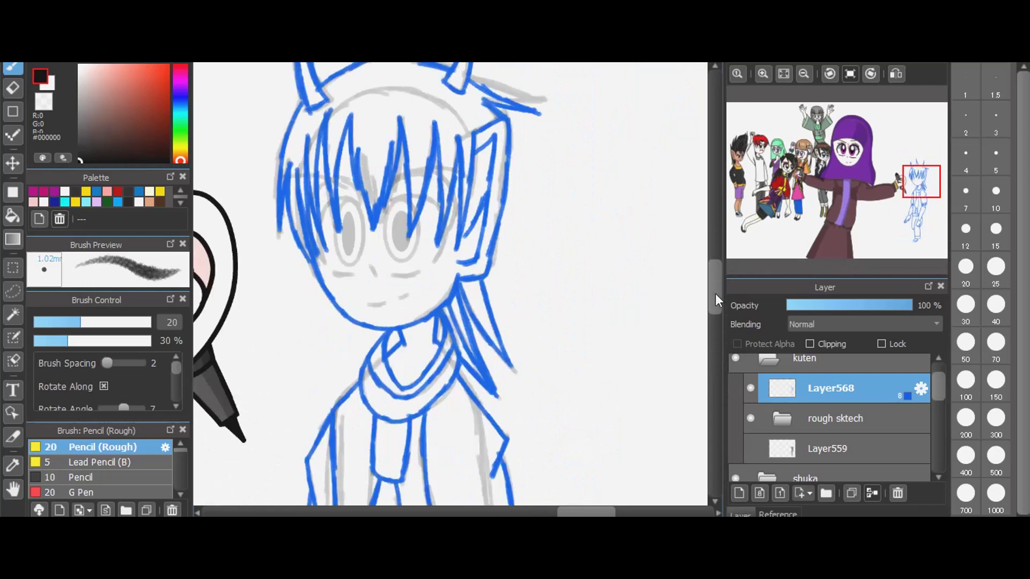
pyautogui.scroll(2, 299, 178)
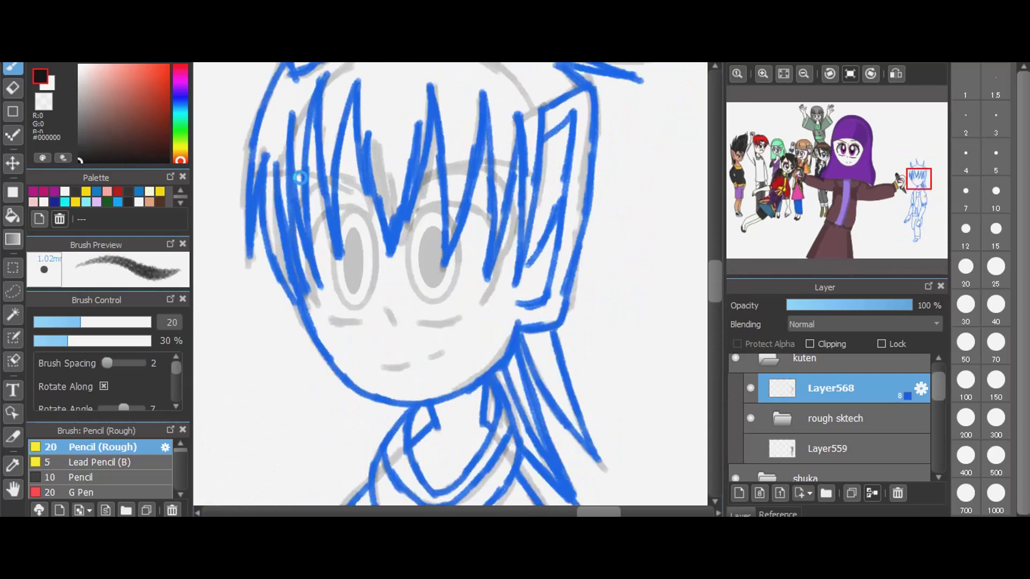
pyautogui.scroll(1, 299, 178)
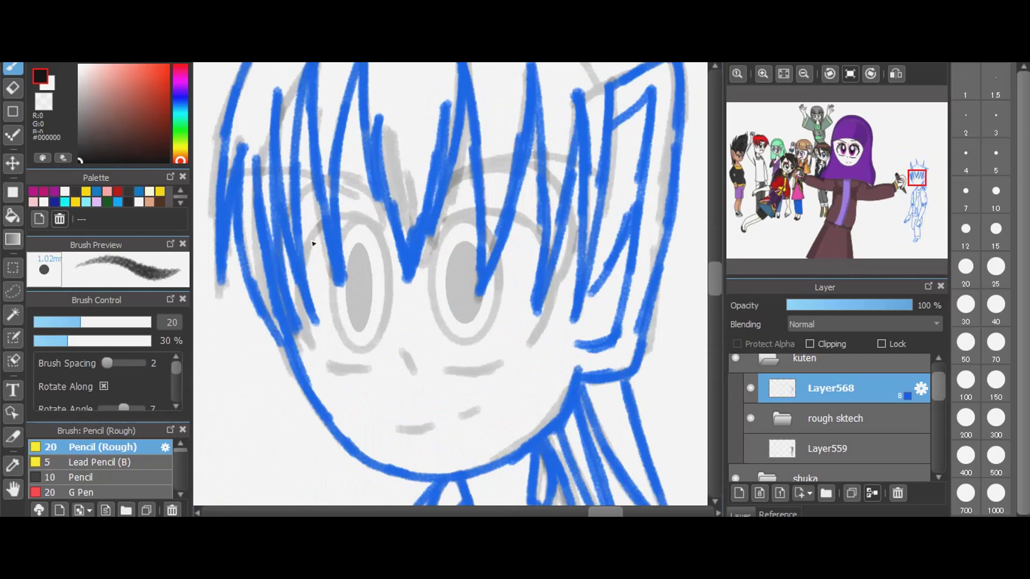
pyautogui.moveTo(222, 170)
pyautogui.mouseDown()
pyautogui.moveTo(314, 176)
pyautogui.moveTo(359, 196)
pyautogui.mouseUp()
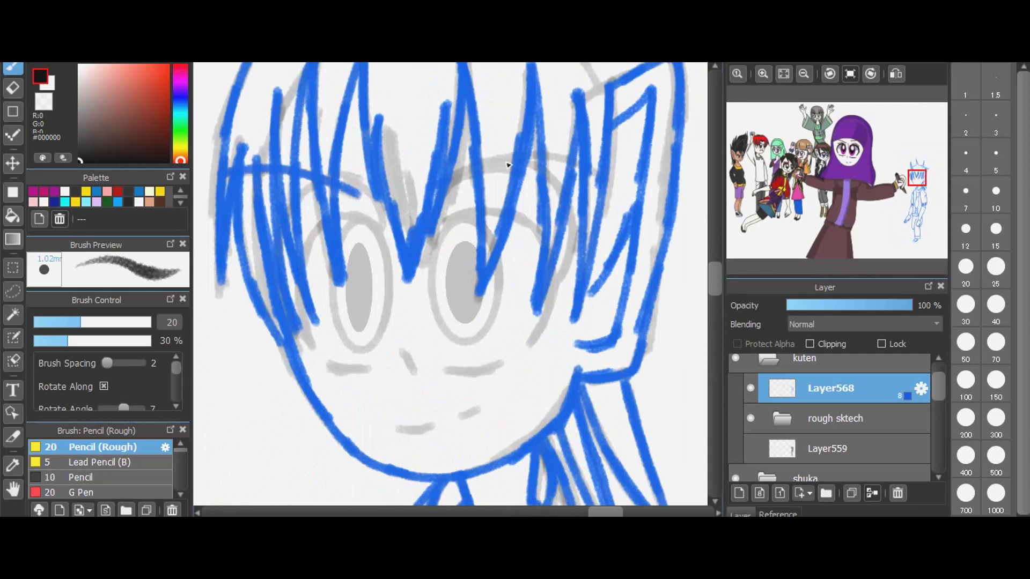
pyautogui.moveTo(445, 184)
pyautogui.mouseDown()
pyautogui.moveTo(587, 177)
pyautogui.moveTo(606, 188)
pyautogui.mouseUp()
# - Trace the upper eyelid arcs and lower lid lines of both eyes, plus the short nose line
pyautogui.moveTo(434, 247)
pyautogui.mouseDown()
pyautogui.moveTo(486, 214)
pyautogui.moveTo(530, 226)
pyautogui.moveTo(553, 265)
pyautogui.moveTo(553, 310)
pyautogui.moveTo(531, 350)
pyautogui.mouseUp()
pyautogui.moveTo(444, 369); pyautogui.dragTo(505, 362)
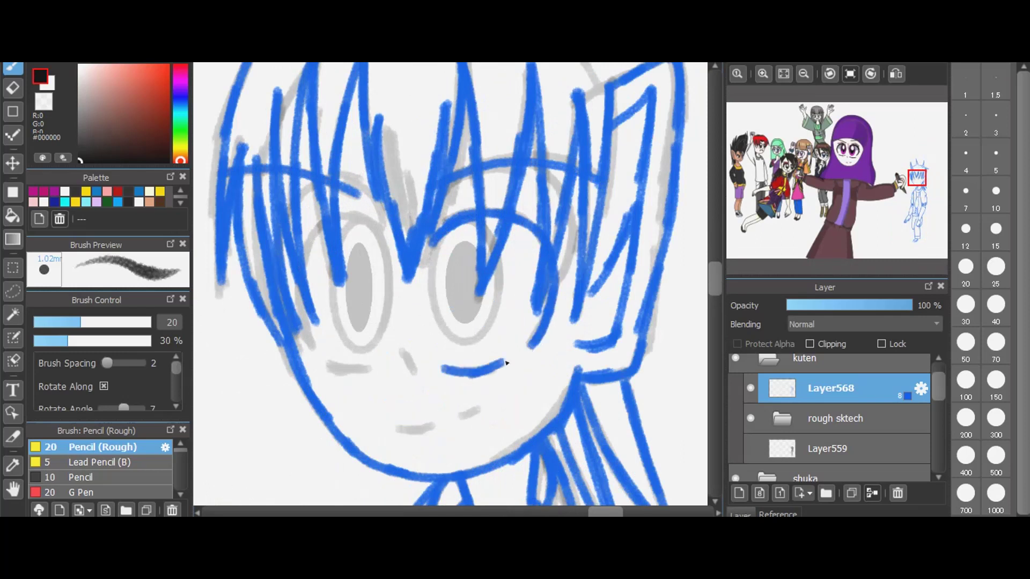
pyautogui.moveTo(308, 258)
pyautogui.mouseDown()
pyautogui.moveTo(314, 235)
pyautogui.moveTo(364, 224)
pyautogui.moveTo(385, 239)
pyautogui.mouseUp()
pyautogui.moveTo(328, 367); pyautogui.dragTo(416, 371)
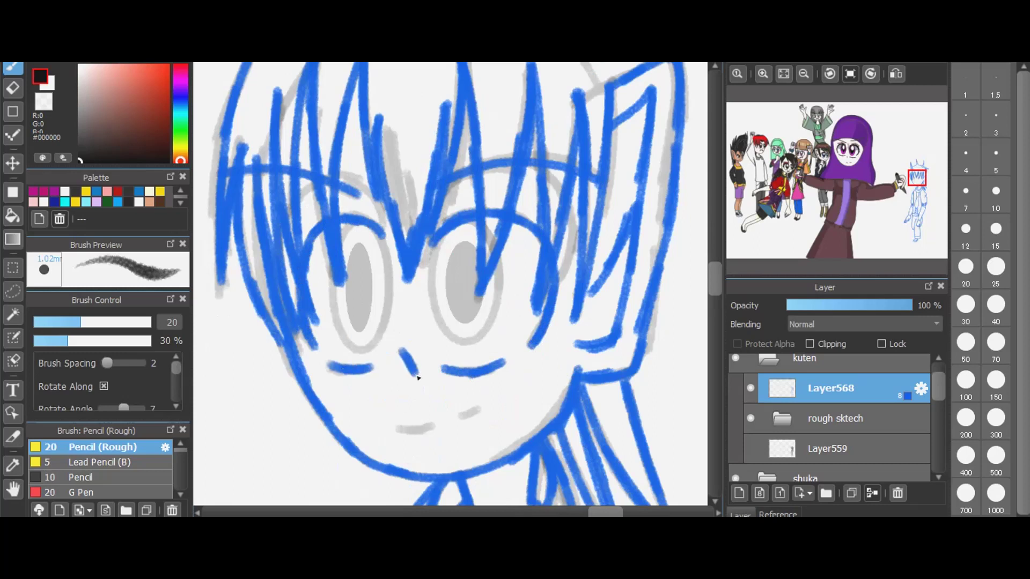
# - Add the curved lines between the brows and eyes, and trace the mouth as two short dashes
pyautogui.moveTo(296, 312)
pyautogui.mouseDown()
pyautogui.moveTo(299, 208)
pyautogui.moveTo(357, 185)
pyautogui.moveTo(386, 236)
pyautogui.mouseUp()
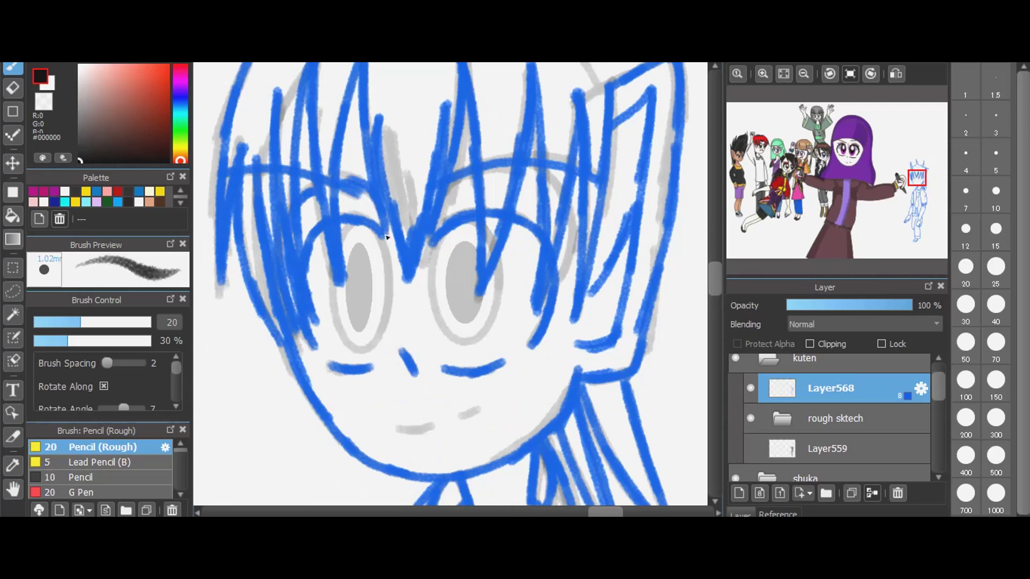
pyautogui.moveTo(448, 204)
pyautogui.mouseDown()
pyautogui.moveTo(465, 165)
pyautogui.moveTo(437, 241)
pyautogui.mouseUp()
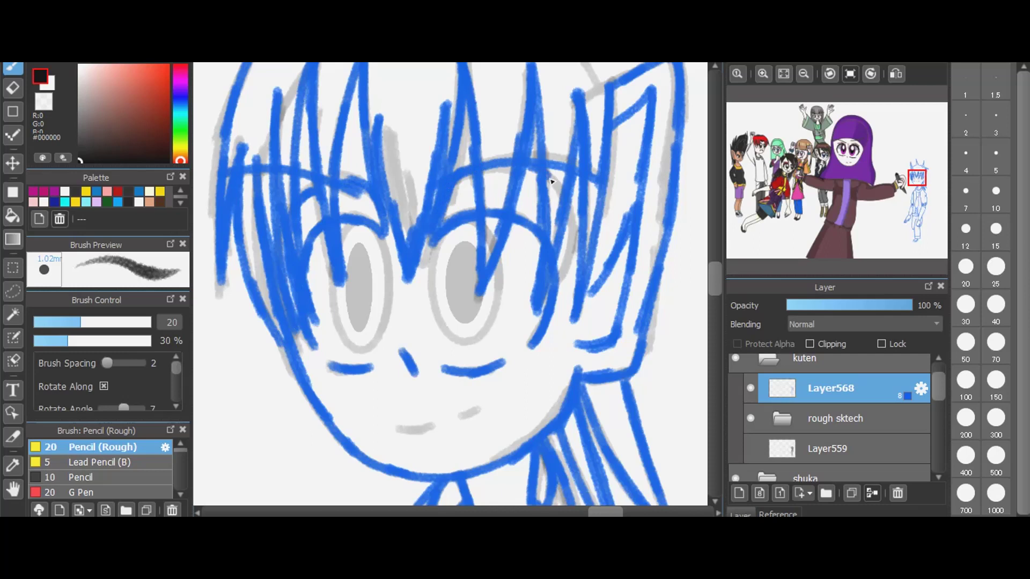
pyautogui.moveTo(576, 194); pyautogui.dragTo(560, 289)
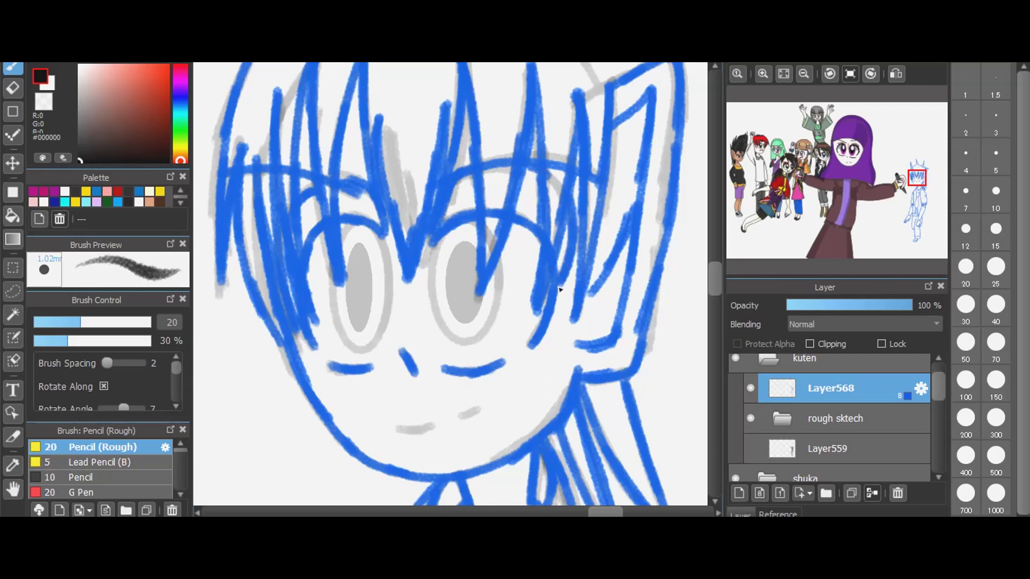
pyautogui.moveTo(393, 427)
pyautogui.mouseDown()
pyautogui.moveTo(433, 431)
pyautogui.moveTo(484, 412)
pyautogui.mouseUp()
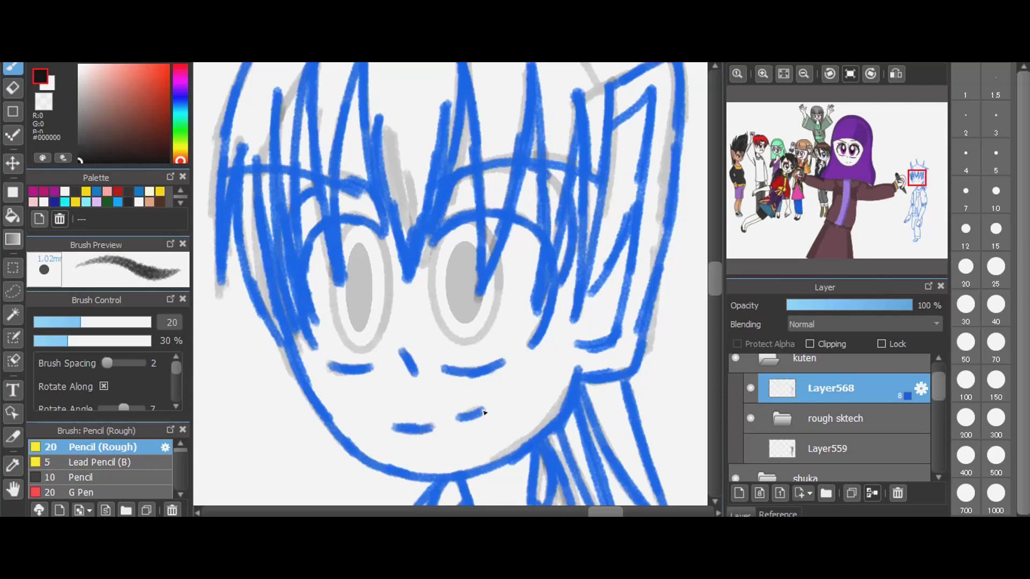
# - Fit an ellipse snap guide to the first eye's iris and trace the iris outline along it
pyautogui.hotkey('alt', '8')
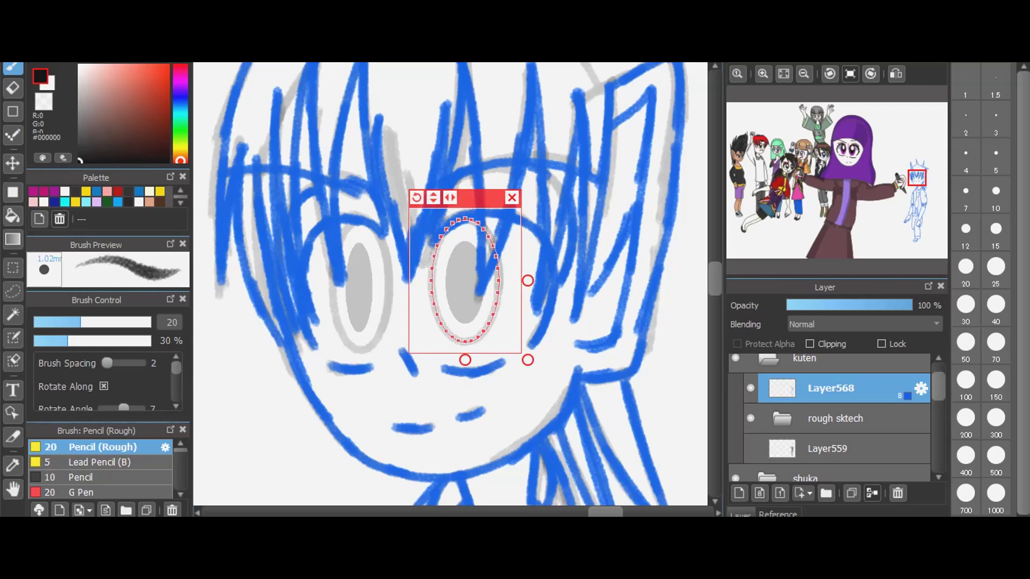
pyautogui.hotkey('alt', '1')
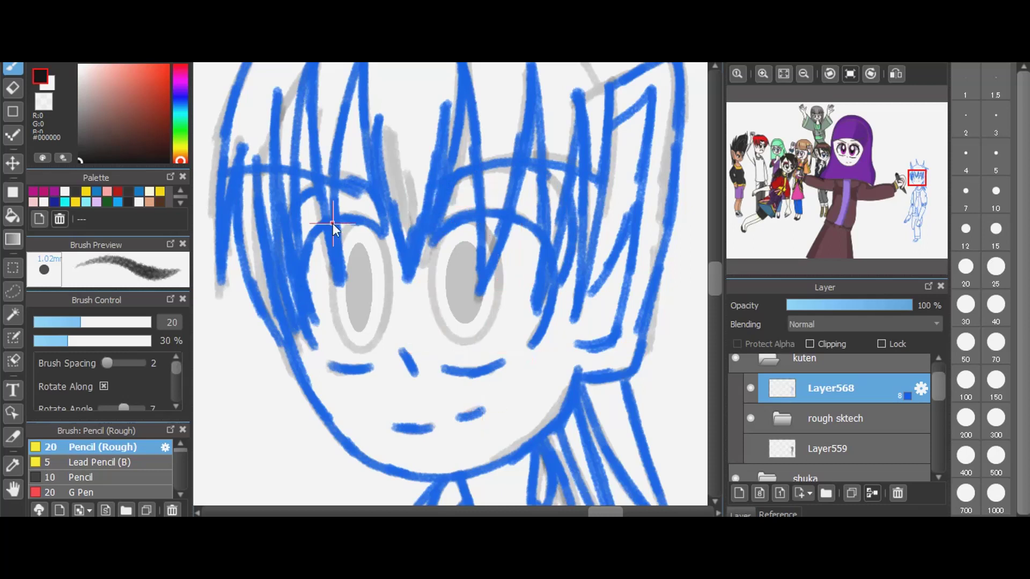
pyautogui.moveTo(333, 223)
pyautogui.mouseDown()
pyautogui.moveTo(384, 353)
pyautogui.moveTo(394, 352)
pyautogui.mouseUp()
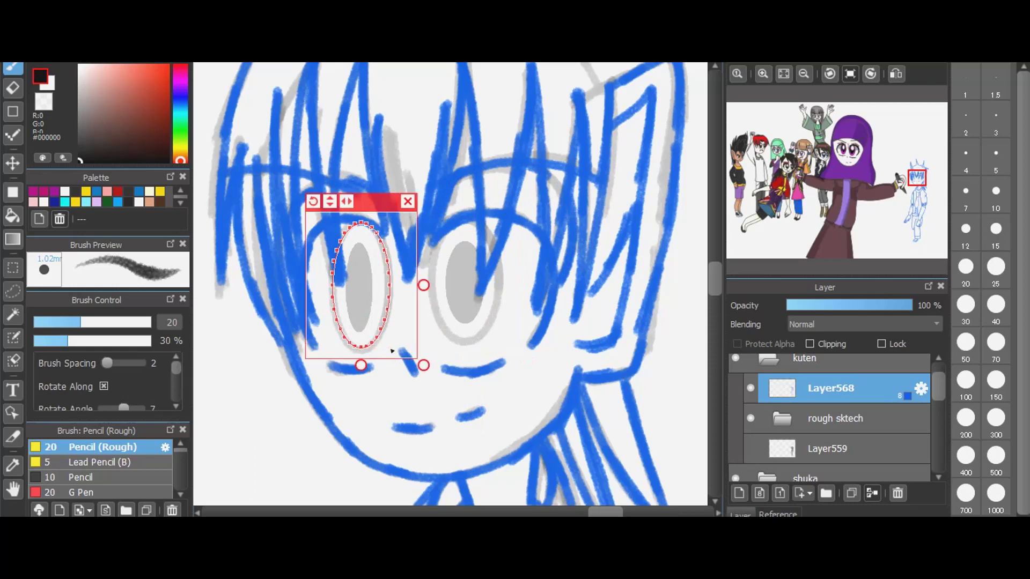
pyautogui.click(441, 392)
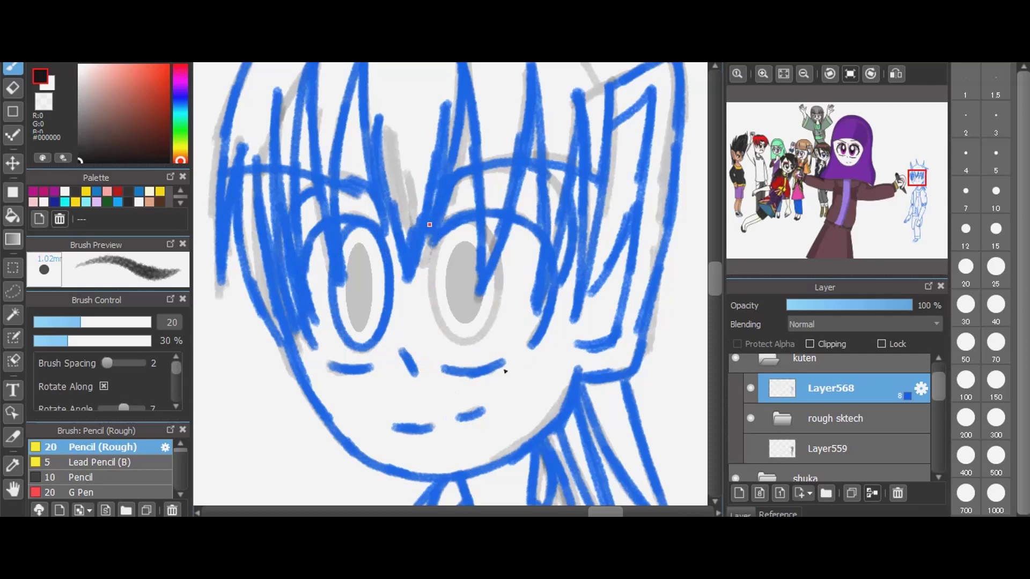
# - Fit the ellipse guide to the other eye's iris, trace its outline and close the guide
pyautogui.moveTo(431, 226); pyautogui.dragTo(498, 349)
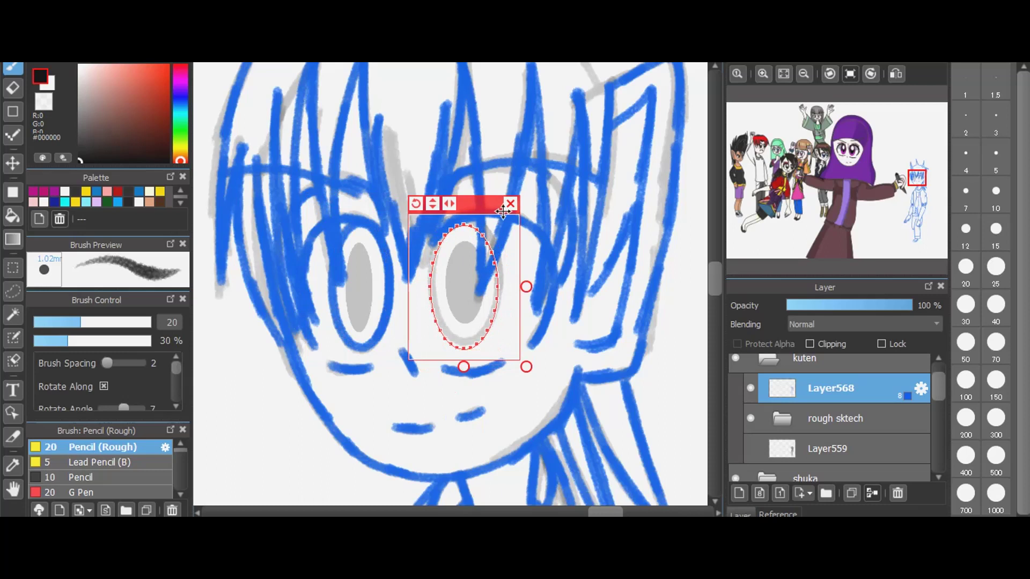
pyautogui.moveTo(503, 212)
pyautogui.mouseDown()
pyautogui.moveTo(508, 193)
pyautogui.moveTo(497, 321)
pyautogui.moveTo(435, 202)
pyautogui.mouseUp()
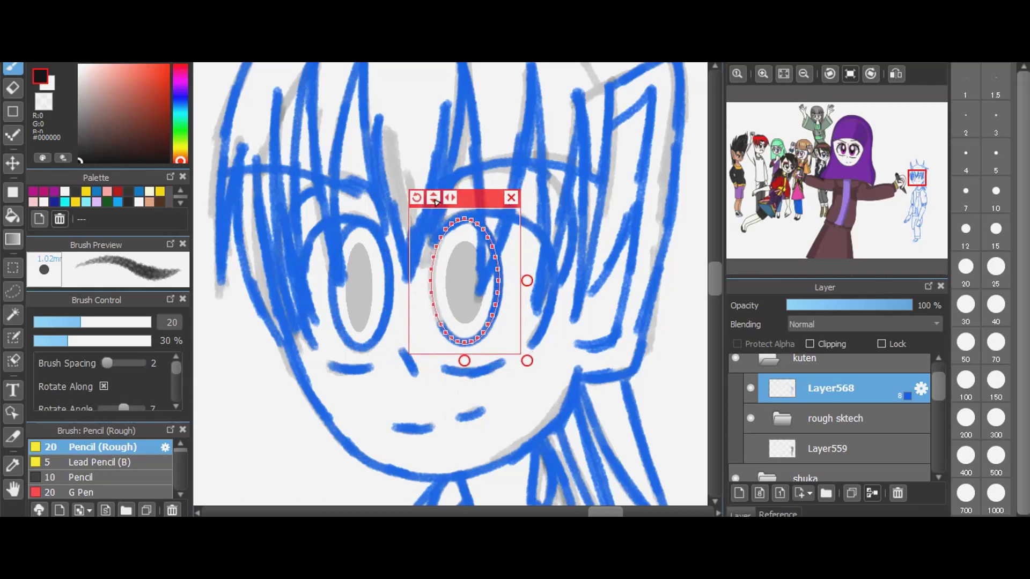
pyautogui.click(515, 202)
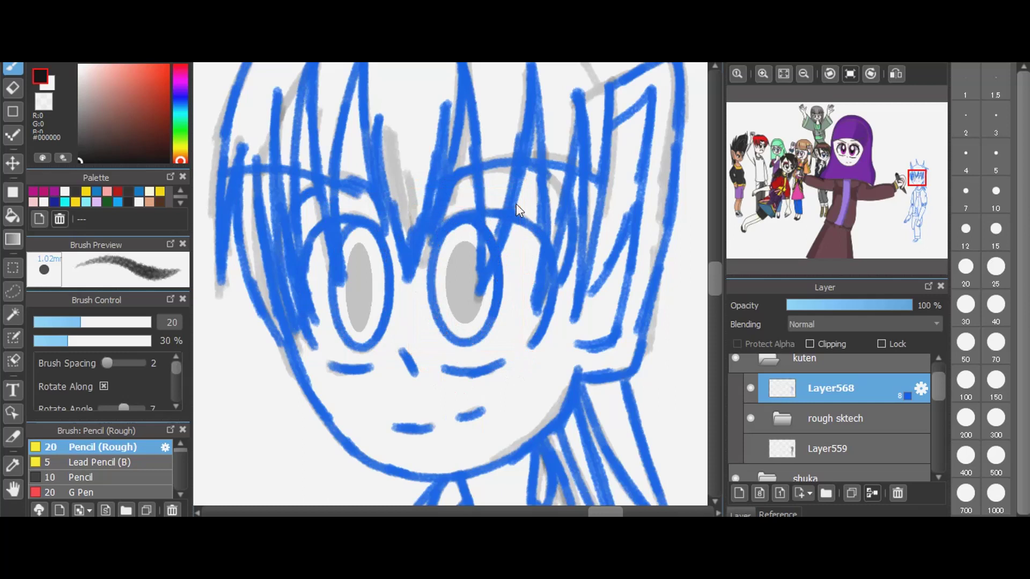
# - Draw a filled elliptical pupil inside each iris with the shape fill tool and return to the brush
pyautogui.click(8, 198)
pyautogui.moveTo(344, 239); pyautogui.dragTo(374, 335)
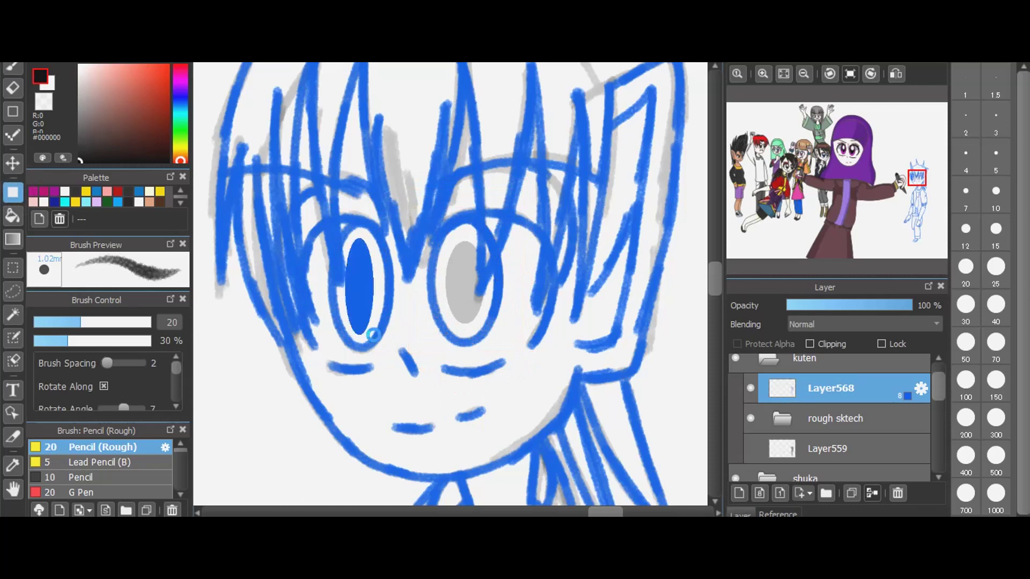
pyautogui.moveTo(453, 260); pyautogui.dragTo(485, 328)
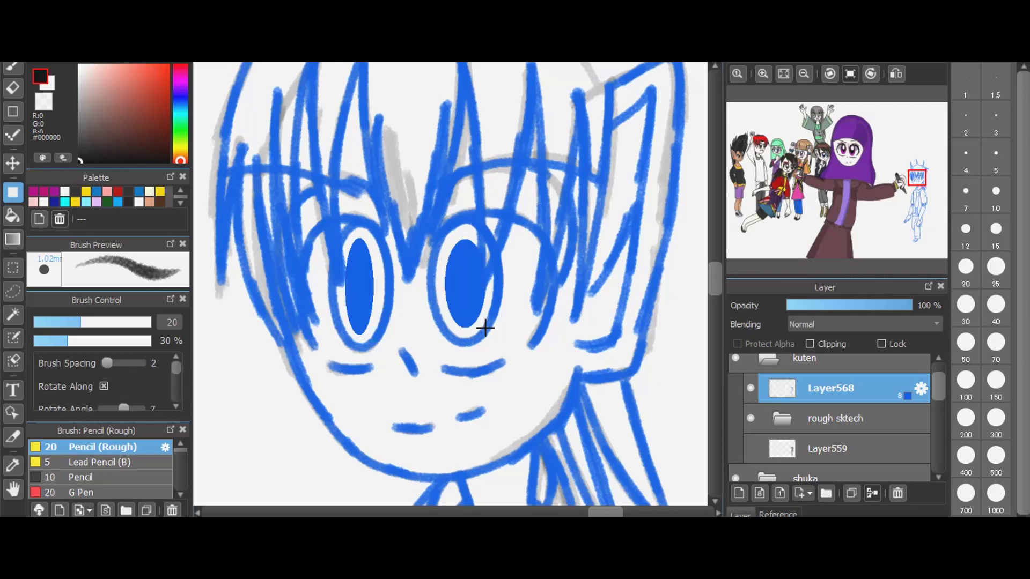
pyautogui.click(11, 70)
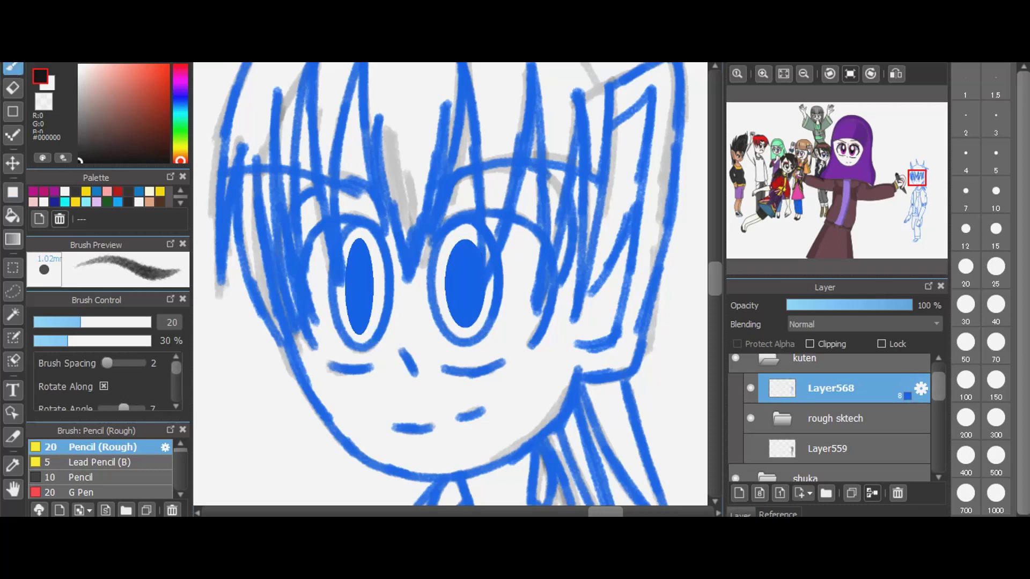
# - Rename the clean blue sketch layer, Layer568, as "clean up"
pyautogui.click(921, 388)
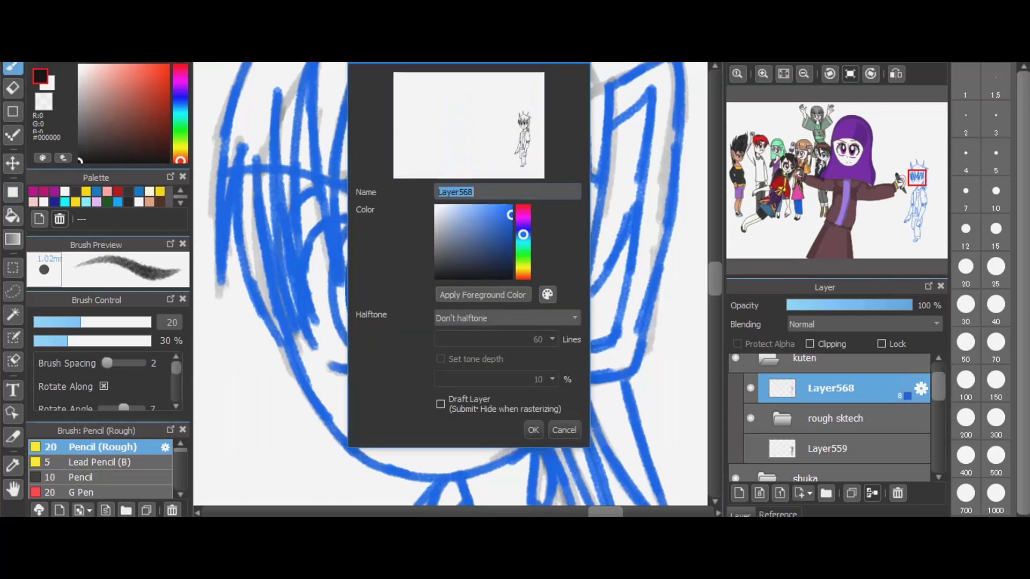
pyautogui.press('BackSpace')
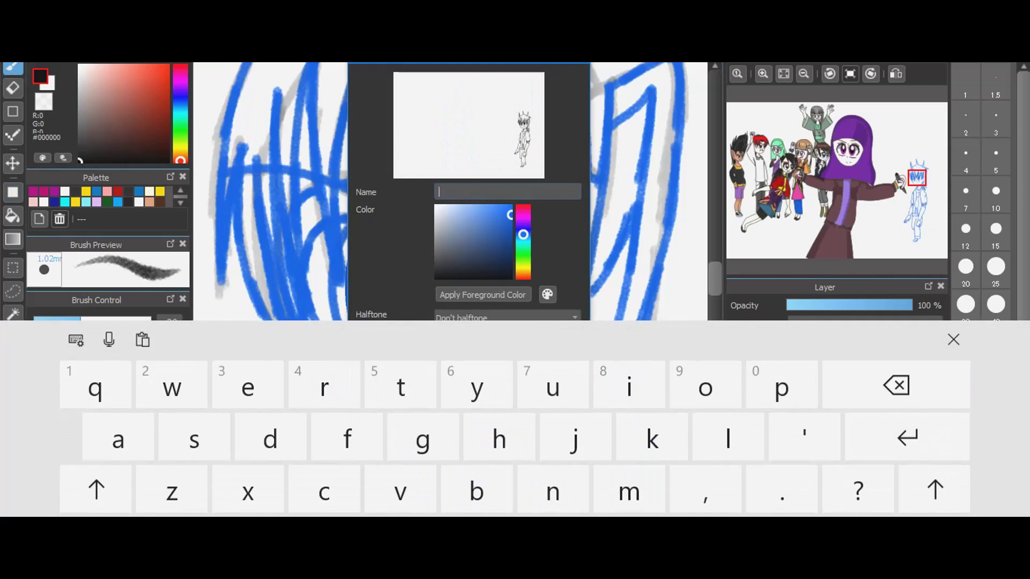
pyautogui.write('clean up')
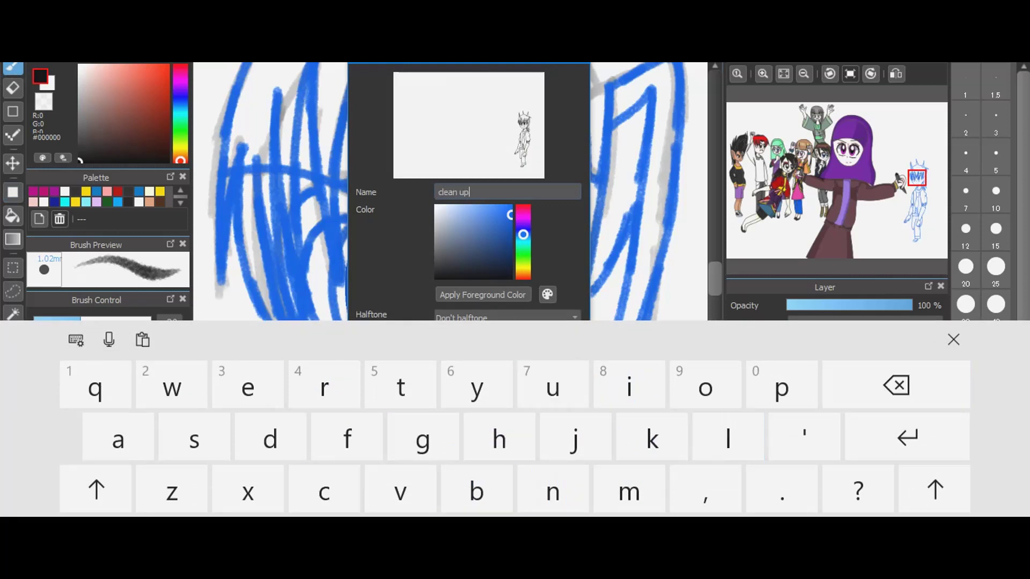
pyautogui.press('Return')
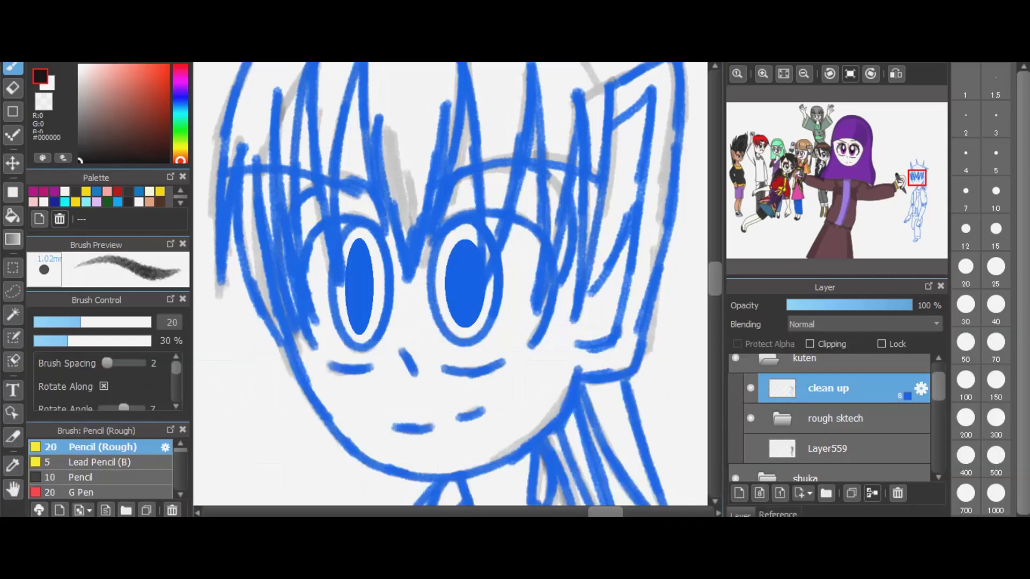
# - Hide the "rough sktech" folder so that only the clean sketch of the character shows
pyautogui.click(751, 418)
pyautogui.click(803, 74)
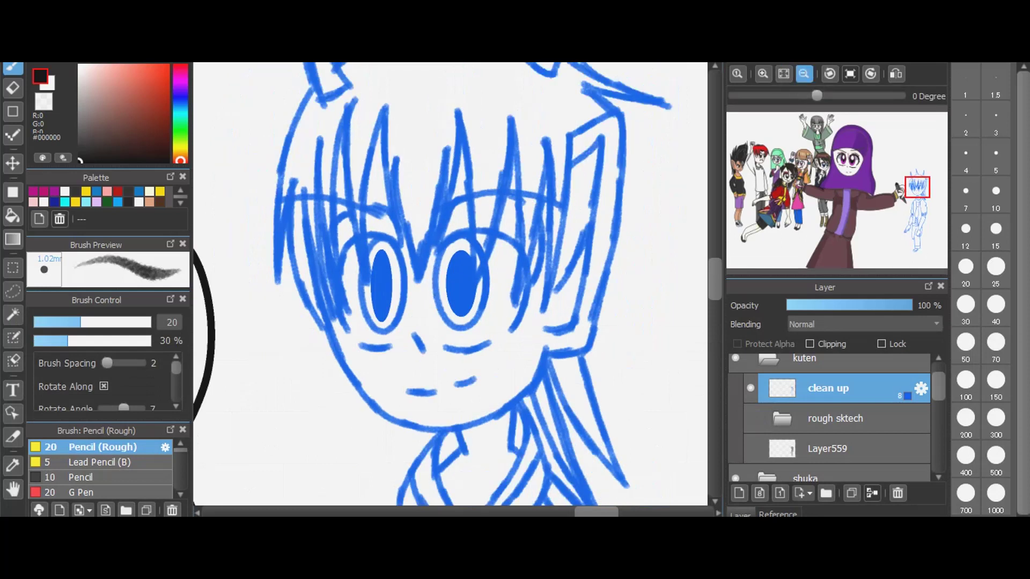
pyautogui.click(803, 74)
pyautogui.click(803, 74)
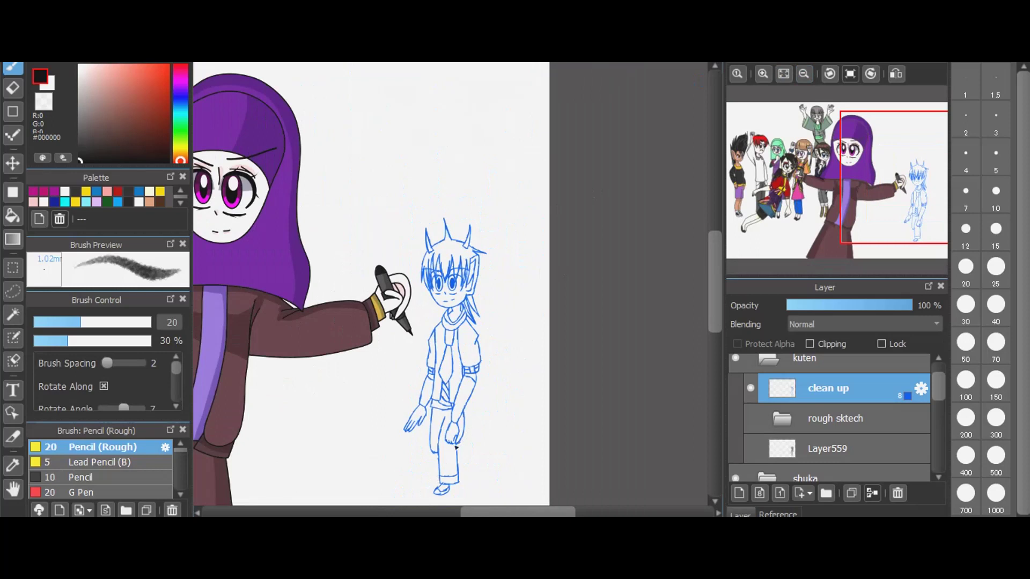
# - Draw the lower edge and the cuff line of the character's raised trouser leg behind the fist
pyautogui.scroll(4, 456, 447)
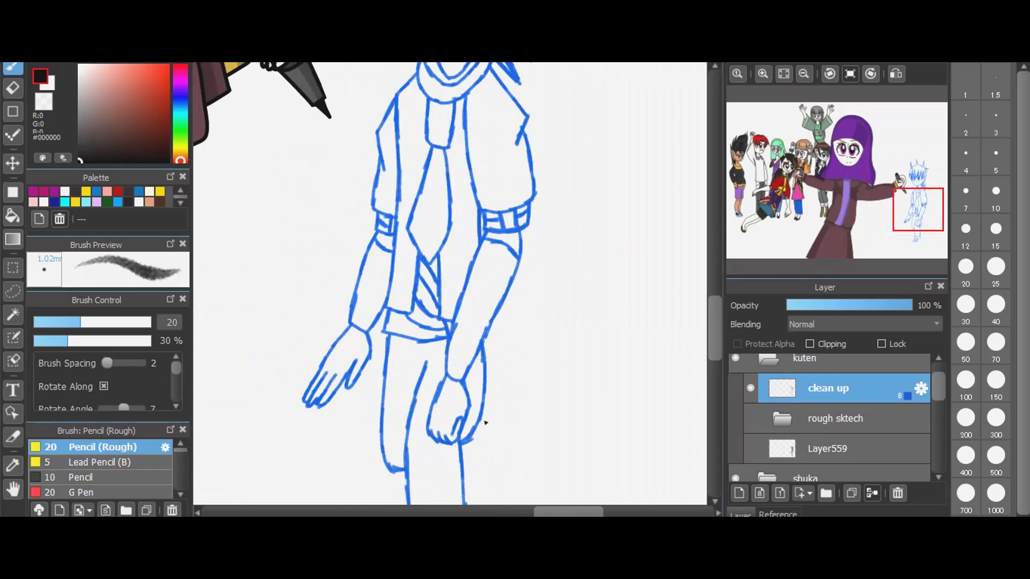
pyautogui.moveTo(485, 422); pyautogui.dragTo(498, 406)
pyautogui.moveTo(495, 337); pyautogui.dragTo(498, 408)
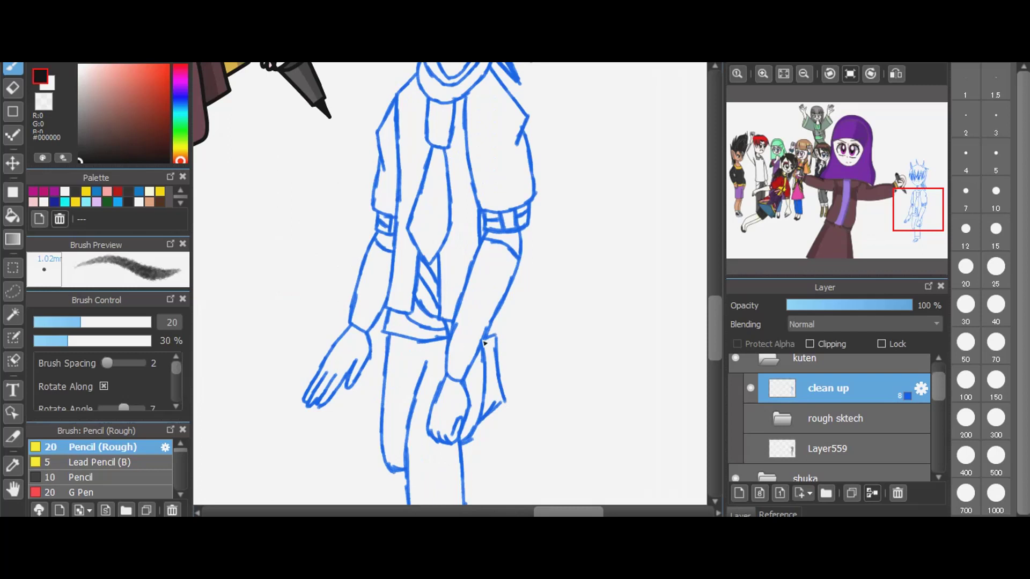
# - Try to draw the raised foot as a narrow oval shoe sole right against the trouser cuff
pyautogui.moveTo(496, 344)
pyautogui.mouseDown()
pyautogui.moveTo(525, 371)
pyautogui.moveTo(521, 407)
pyautogui.mouseUp()
pyautogui.moveTo(500, 354)
pyautogui.mouseDown()
pyautogui.moveTo(515, 411)
pyautogui.moveTo(525, 384)
pyautogui.moveTo(507, 383)
pyautogui.moveTo(503, 397)
pyautogui.moveTo(516, 409)
pyautogui.mouseUp()
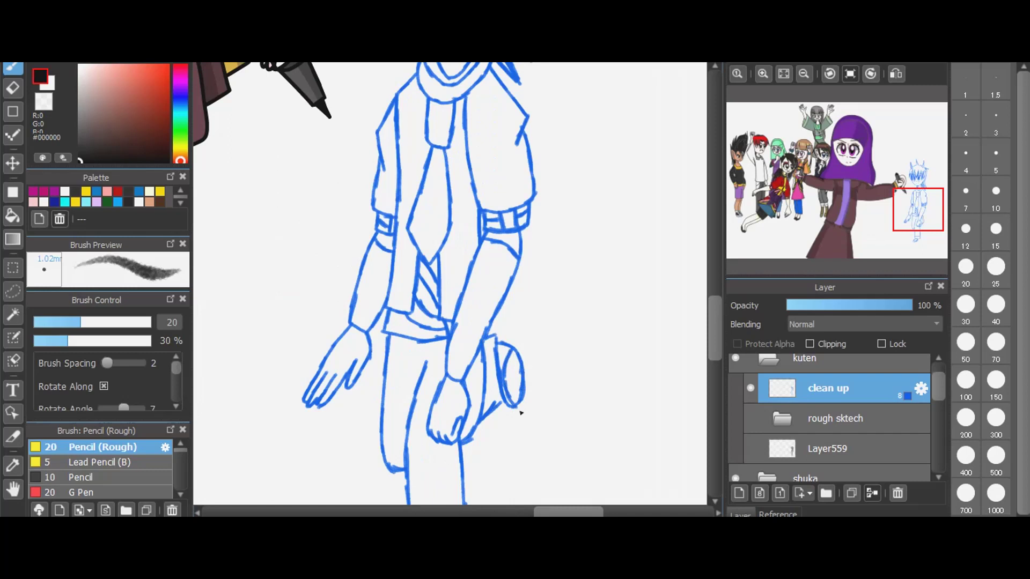
pyautogui.moveTo(508, 343); pyautogui.dragTo(501, 364)
pyautogui.moveTo(506, 402)
pyautogui.mouseDown()
pyautogui.moveTo(485, 416)
pyautogui.moveTo(494, 415)
pyautogui.moveTo(484, 390)
pyautogui.mouseUp()
pyautogui.scroll(-2, 491, 377)
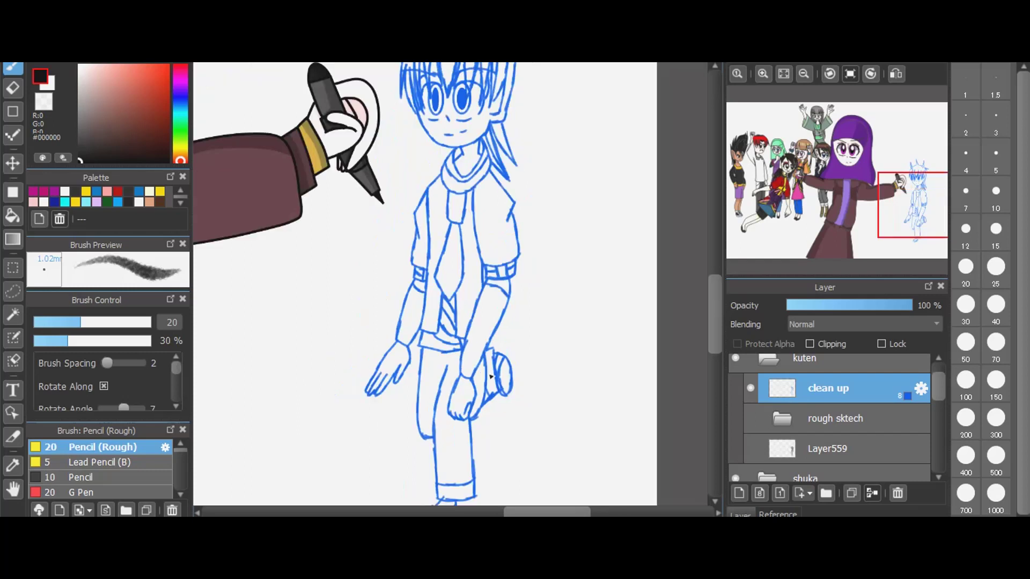
pyautogui.scroll(-1, 511, 329)
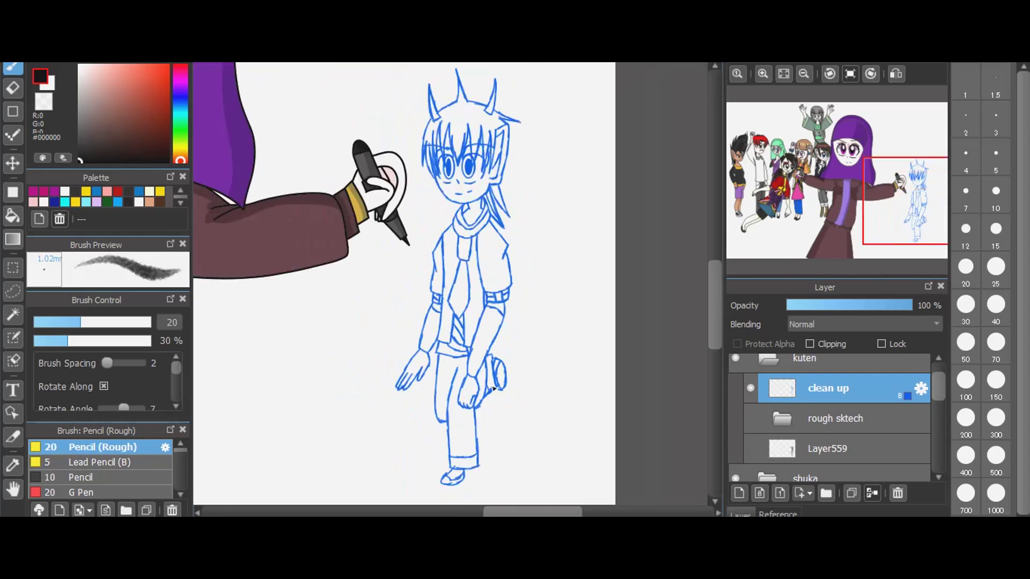
# - Undo the oval shoe strokes beside the raised leg, back to the bare trouser cuff
pyautogui.scroll(1, 522, 361)
pyautogui.scroll(1, 522, 361)
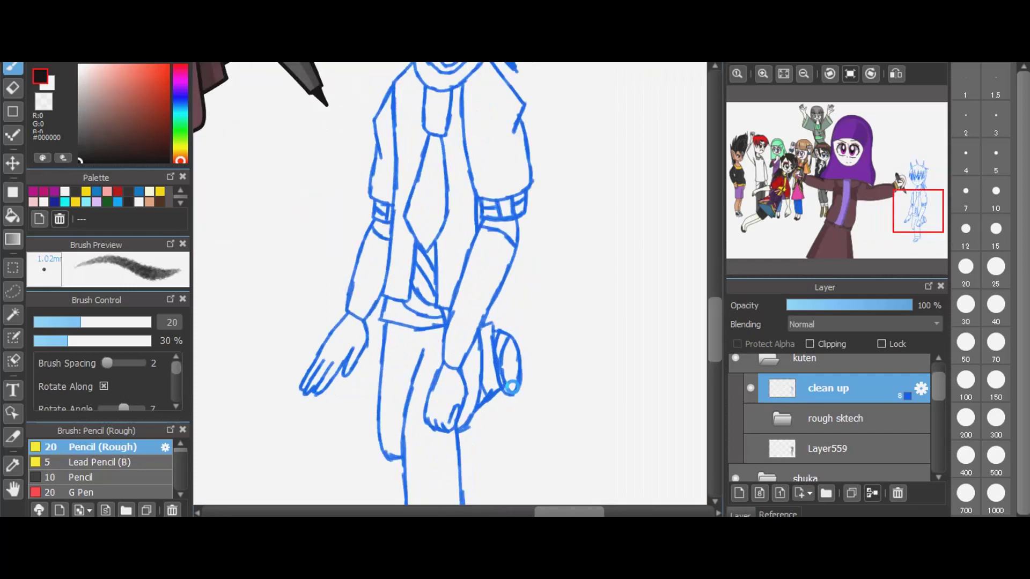
pyautogui.scroll(1, 511, 387)
pyautogui.scroll(1, 511, 387)
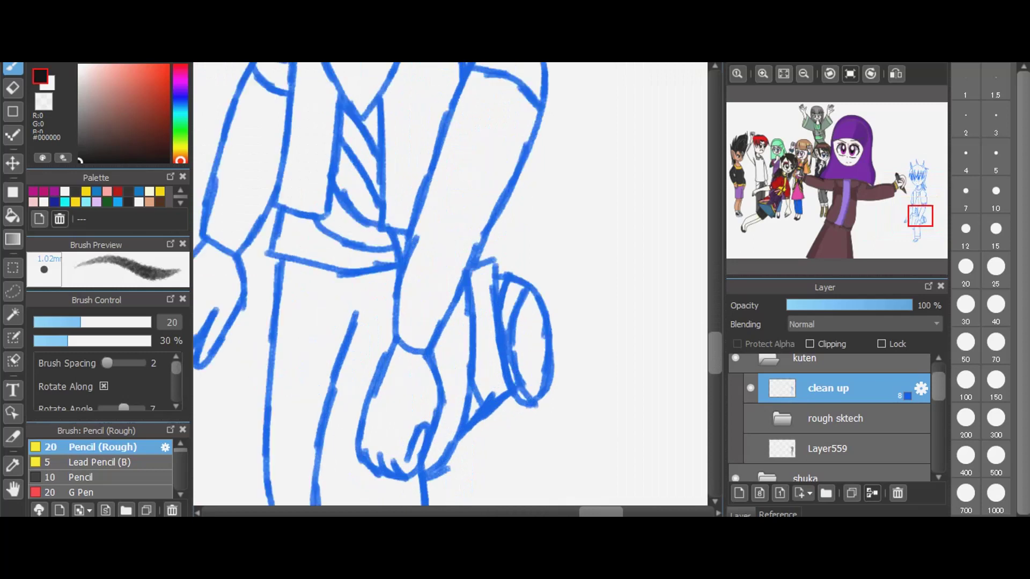
pyautogui.hotkey('ctrl', 'z')
pyautogui.hotkey('ctrl', 'z')
pyautogui.hotkey('ctrl', 'z')
pyautogui.hotkey('ctrl', 'z')
pyautogui.hotkey('ctrl', 'z')
pyautogui.hotkey('ctrl', 'z')
pyautogui.hotkey('ctrl', 'z')
pyautogui.hotkey('ctrl', 'z')
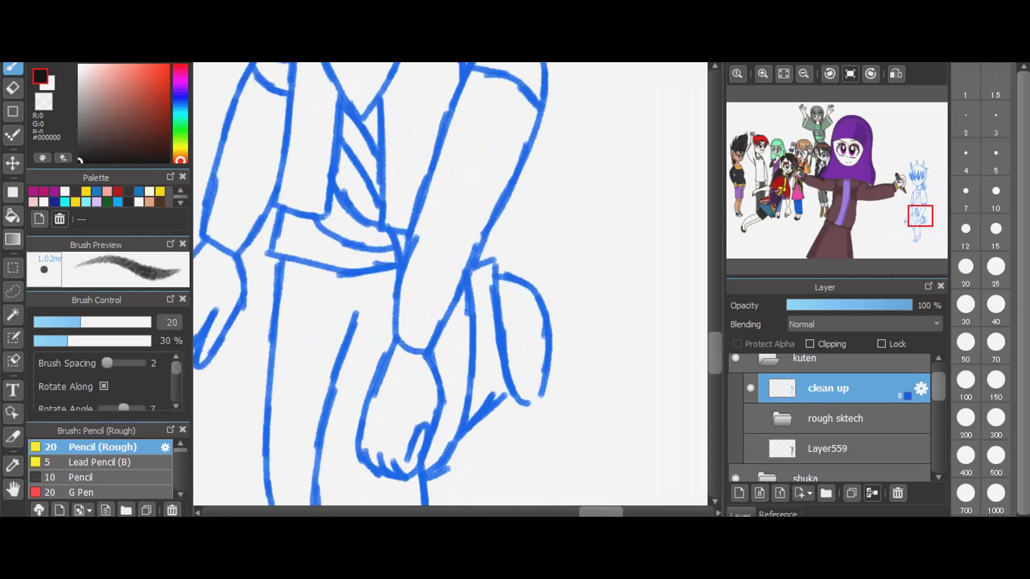
pyautogui.hotkey('ctrl', 'z')
pyautogui.hotkey('ctrl', 'z')
pyautogui.hotkey('ctrl', 'z')
pyautogui.hotkey('ctrl', 'z')
pyautogui.hotkey('ctrl', 'z')
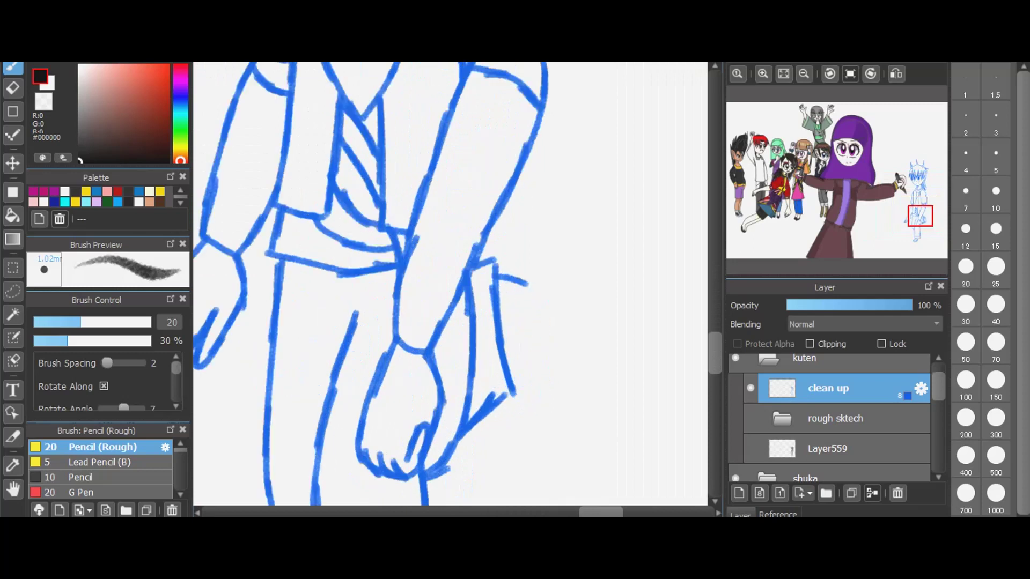
pyautogui.hotkey('ctrl', 'z')
# - Close the raised trouser leg's lower corner and draw the foot extending from the cuff with two ankle lines and a long oval shoe sole
pyautogui.moveTo(515, 392); pyautogui.dragTo(462, 439)
pyautogui.moveTo(486, 376); pyautogui.dragTo(475, 409)
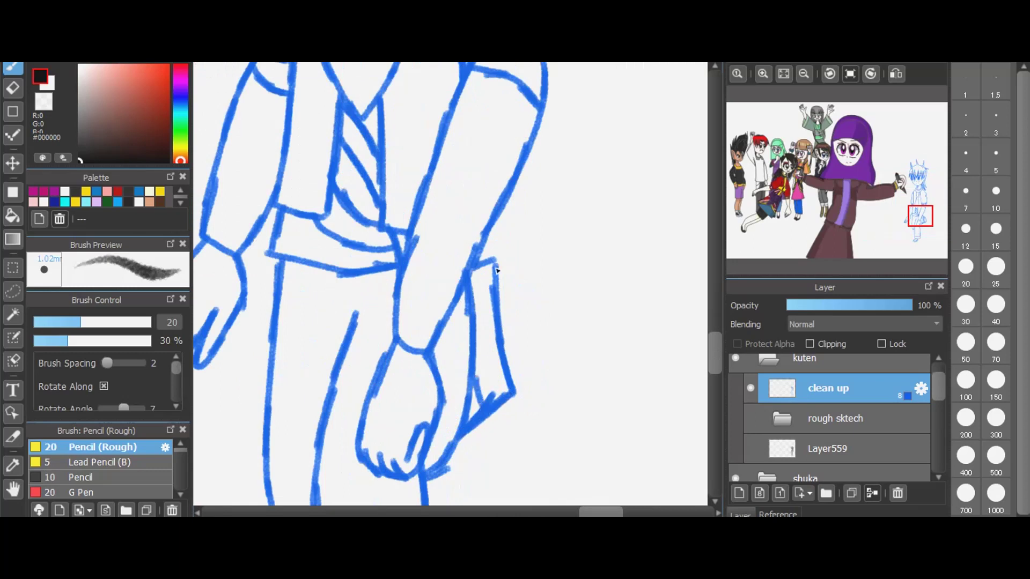
pyautogui.moveTo(493, 267); pyautogui.dragTo(559, 259)
pyautogui.moveTo(499, 311); pyautogui.dragTo(526, 304)
pyautogui.moveTo(557, 261); pyautogui.dragTo(571, 258)
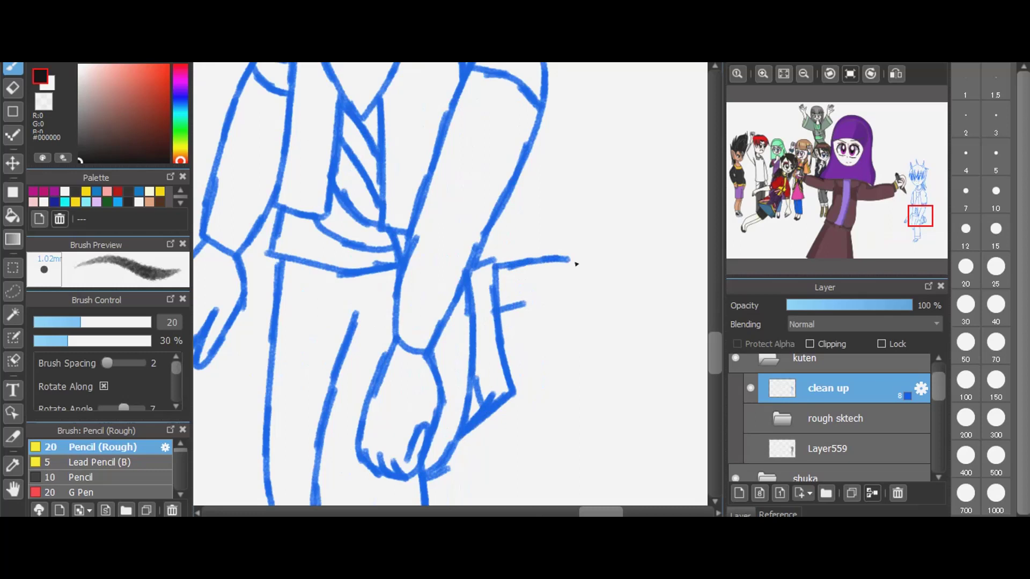
pyautogui.moveTo(528, 303)
pyautogui.mouseDown()
pyautogui.moveTo(535, 367)
pyautogui.moveTo(555, 391)
pyautogui.moveTo(580, 314)
pyautogui.moveTo(565, 255)
pyautogui.moveTo(554, 263)
pyautogui.mouseUp()
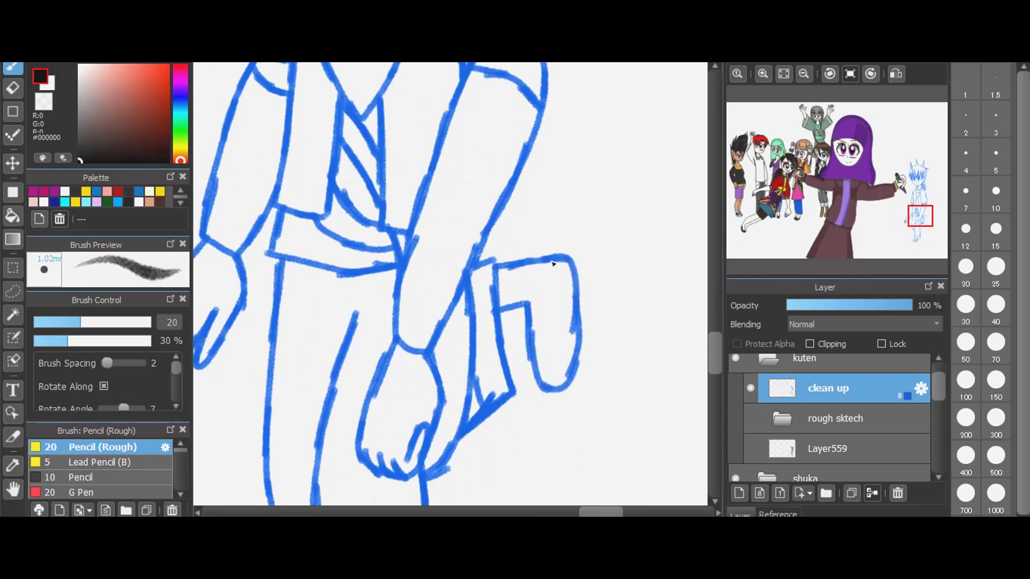
pyautogui.moveTo(530, 315)
pyautogui.mouseDown()
pyautogui.moveTo(534, 271)
pyautogui.moveTo(547, 259)
pyautogui.moveTo(548, 343)
pyautogui.moveTo(564, 392)
pyautogui.mouseUp()
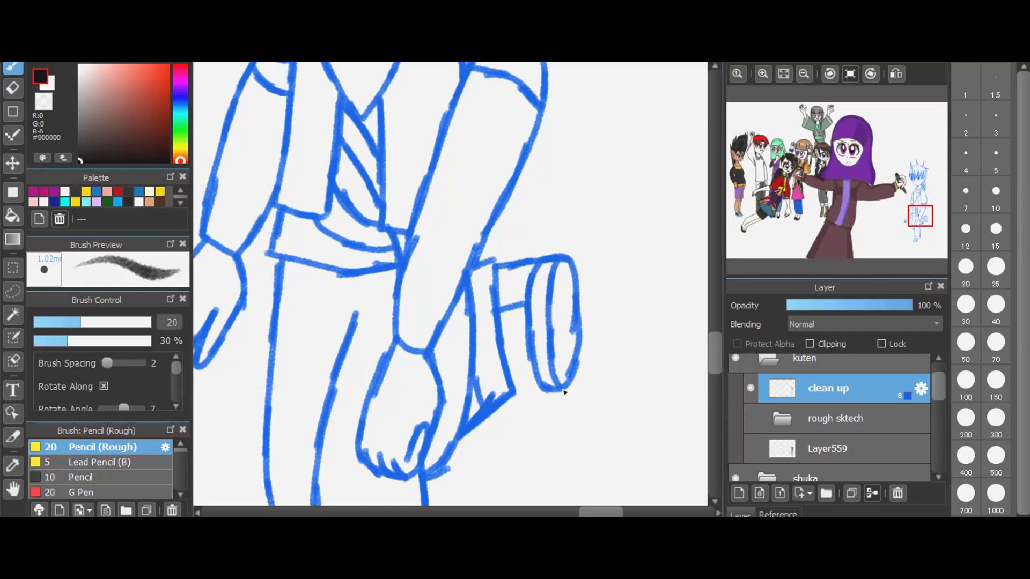
# - Undo the raised foot's oval sole and ankle strokes, including a retried curve, back to the bare trouser cuff
pyautogui.hotkey('ctrl', 'z')
pyautogui.hotkey('ctrl', 'z')
pyautogui.hotkey('ctrl', 'z')
pyautogui.hotkey('ctrl', 'z')
pyautogui.hotkey('ctrl', 'z')
pyautogui.hotkey('ctrl', 'z')
pyautogui.hotkey('ctrl', 'z')
pyautogui.hotkey('ctrl', 'z')
pyautogui.hotkey('ctrl', 'z')
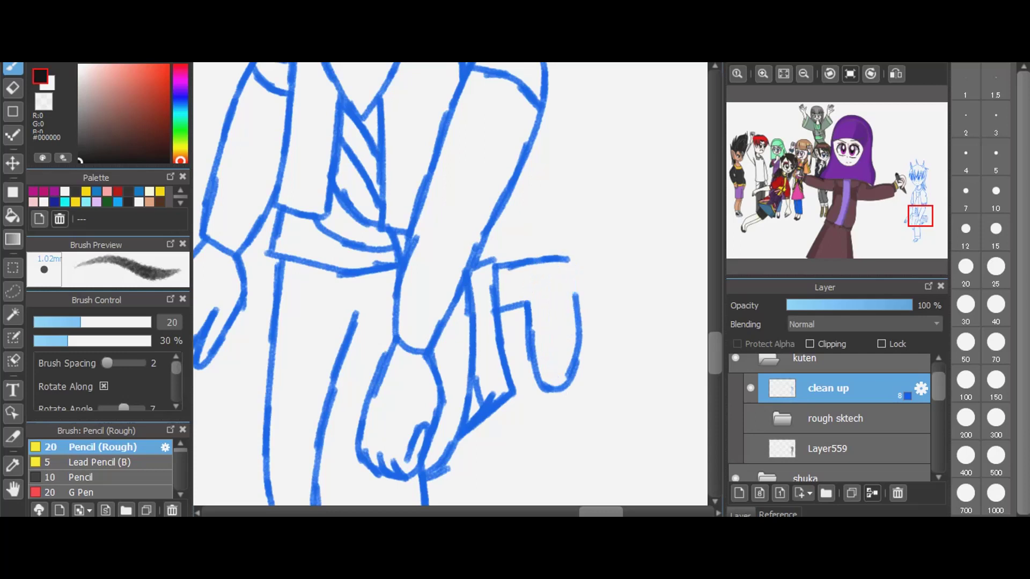
pyautogui.moveTo(531, 327); pyautogui.dragTo(526, 303)
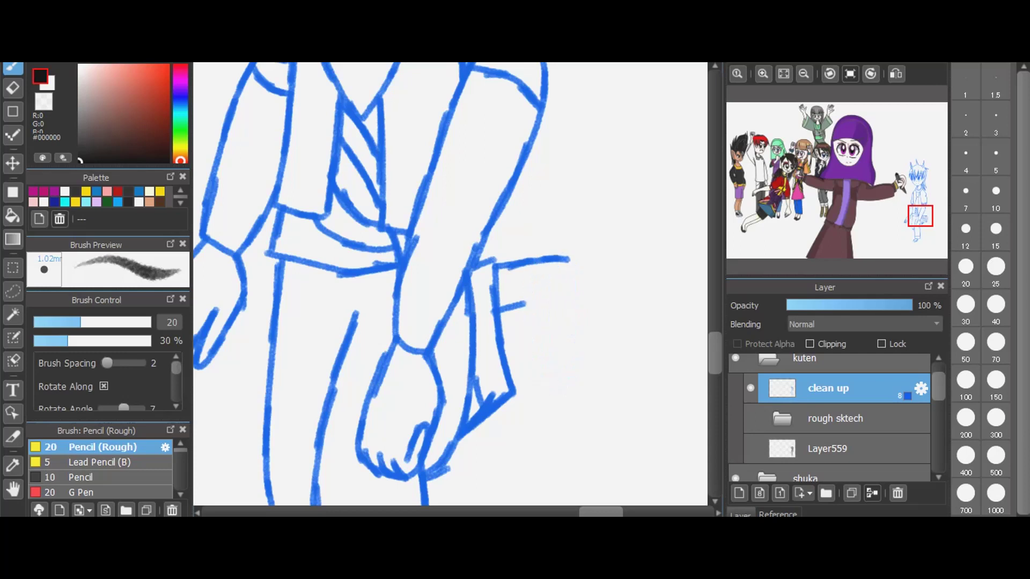
pyautogui.moveTo(570, 259); pyautogui.dragTo(652, 306)
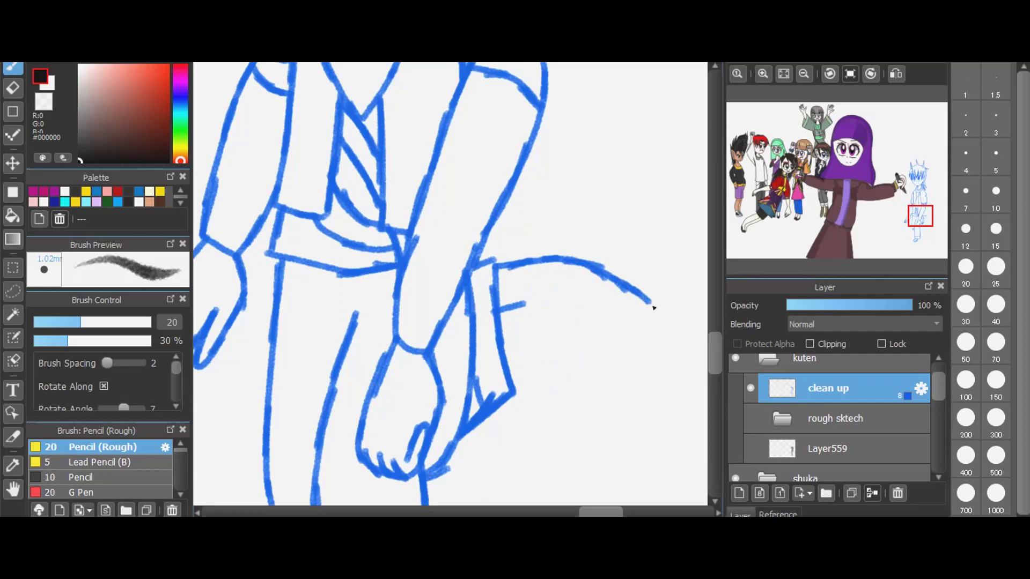
pyautogui.hotkey('ctrl', 'z')
pyautogui.hotkey('ctrl', 'z')
pyautogui.hotkey('ctrl', 'z')
pyautogui.hotkey('ctrl', 'z')
pyautogui.hotkey('ctrl', 'z')
pyautogui.hotkey('ctrl', 'z')
pyautogui.hotkey('ctrl', 'z')
pyautogui.hotkey('ctrl', 'z')
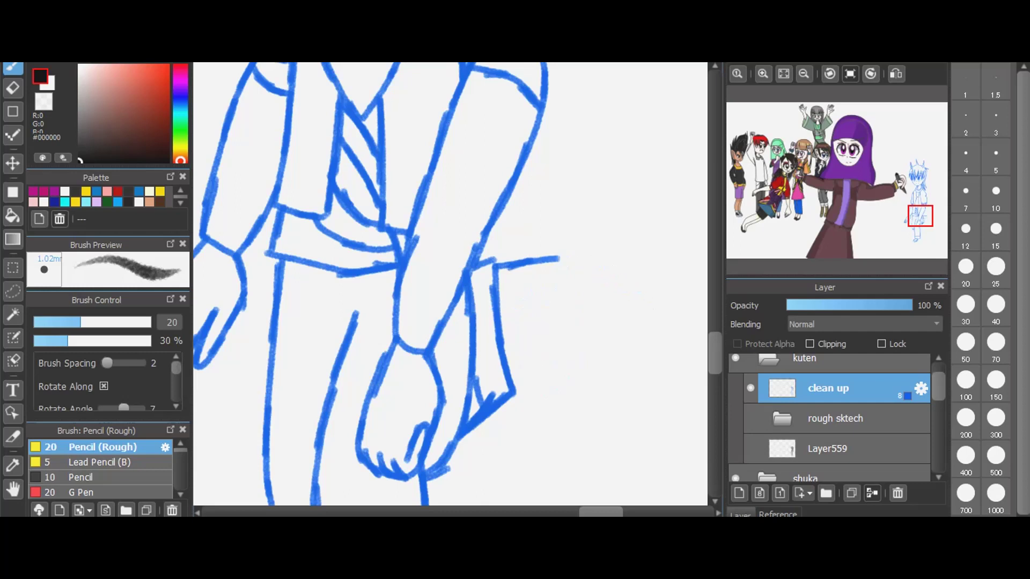
pyautogui.hotkey('ctrl', 'z')
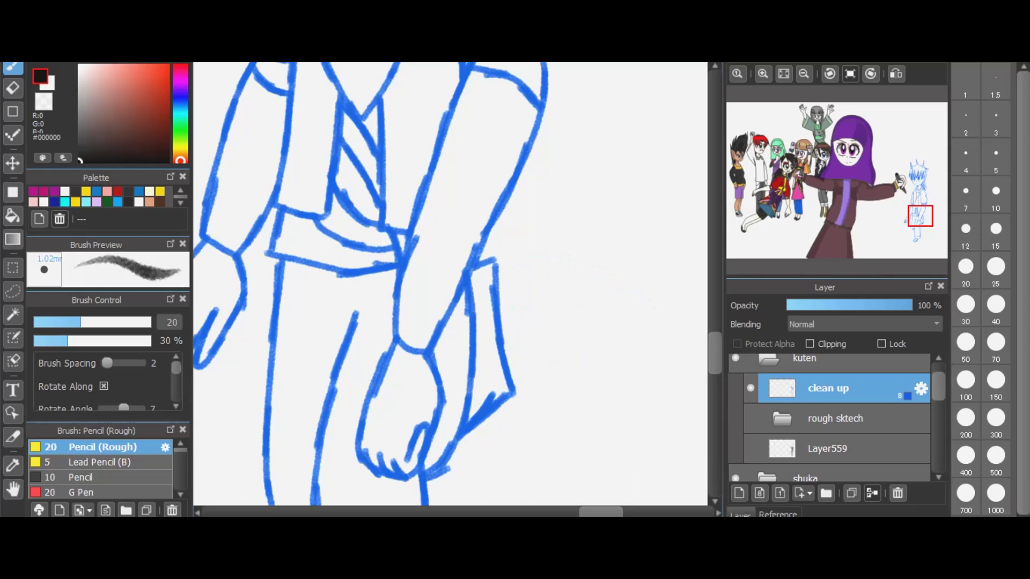
# - Try to draw the raised foot as a tilted oval shoe sole with an inner line, joined to the trouser cuff by two ankle lines
pyautogui.moveTo(497, 295)
pyautogui.mouseDown()
pyautogui.moveTo(555, 270)
pyautogui.moveTo(588, 340)
pyautogui.moveTo(583, 380)
pyautogui.mouseUp()
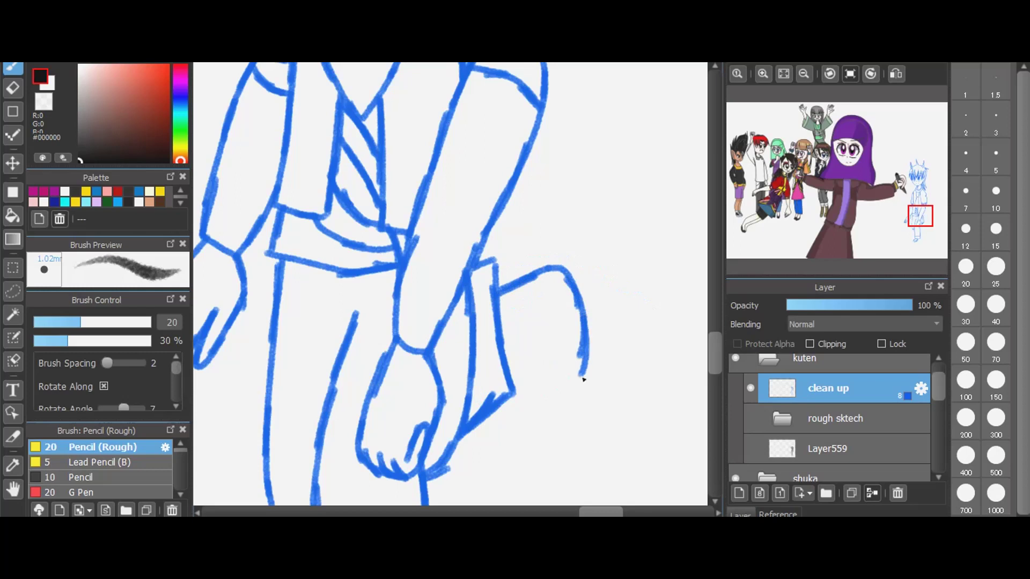
pyautogui.moveTo(530, 280)
pyautogui.mouseDown()
pyautogui.moveTo(539, 343)
pyautogui.moveTo(574, 383)
pyautogui.moveTo(587, 379)
pyautogui.moveTo(589, 349)
pyautogui.mouseUp()
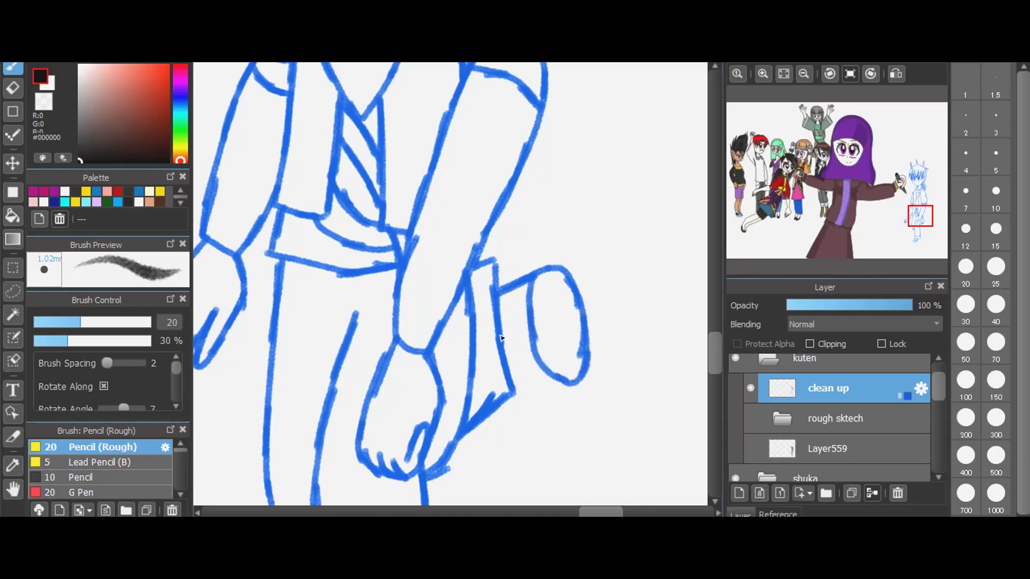
pyautogui.moveTo(501, 339)
pyautogui.mouseDown()
pyautogui.moveTo(534, 317)
pyautogui.moveTo(543, 352)
pyautogui.moveTo(584, 384)
pyautogui.moveTo(590, 370)
pyautogui.mouseUp()
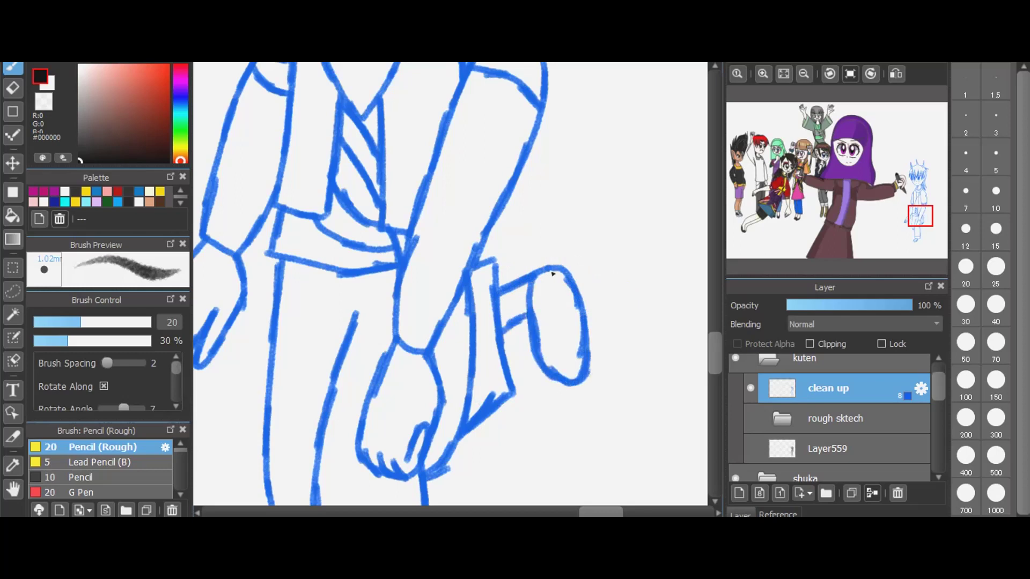
pyautogui.moveTo(549, 275); pyautogui.dragTo(583, 383)
pyautogui.moveTo(534, 325)
pyautogui.mouseDown()
pyautogui.moveTo(529, 289)
pyautogui.moveTo(504, 334)
pyautogui.mouseUp()
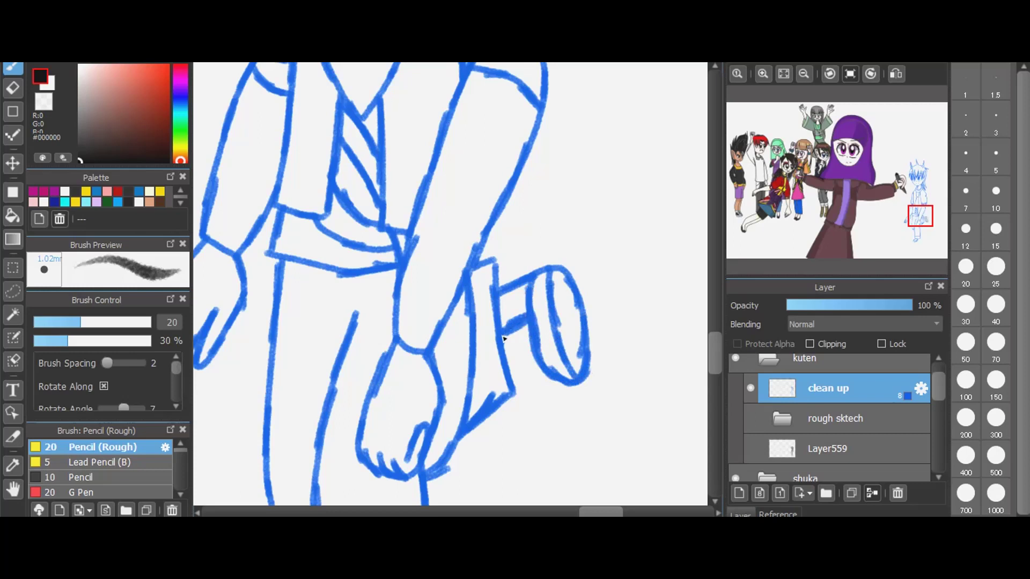
pyautogui.moveTo(480, 410); pyautogui.dragTo(473, 375)
# - Undo the raised foot and the raised trouser leg strokes behind the fist, leaving only the standing leg
pyautogui.scroll(-2, 500, 275)
pyautogui.scroll(-1, 501, 275)
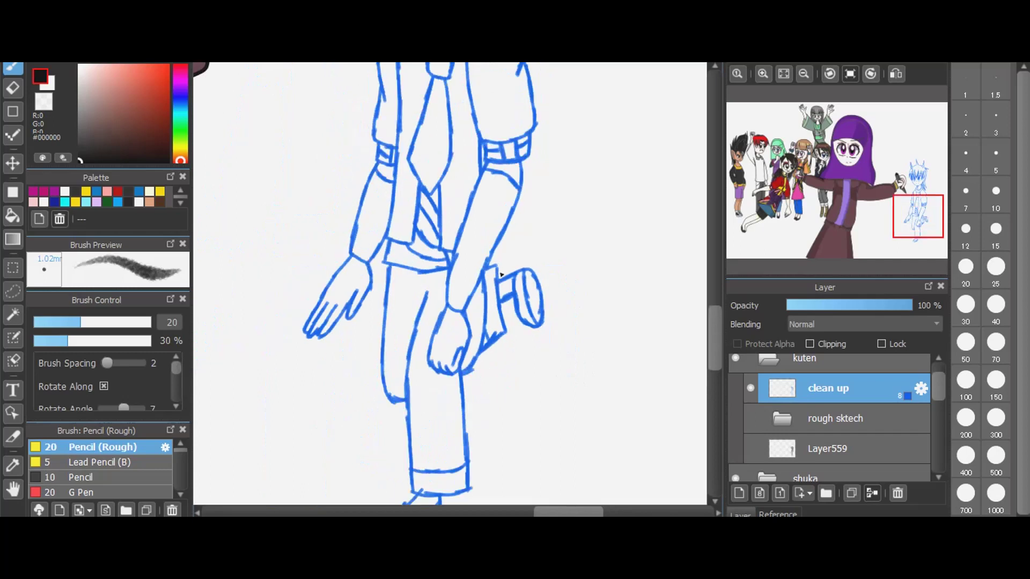
pyautogui.scroll(-1, 501, 275)
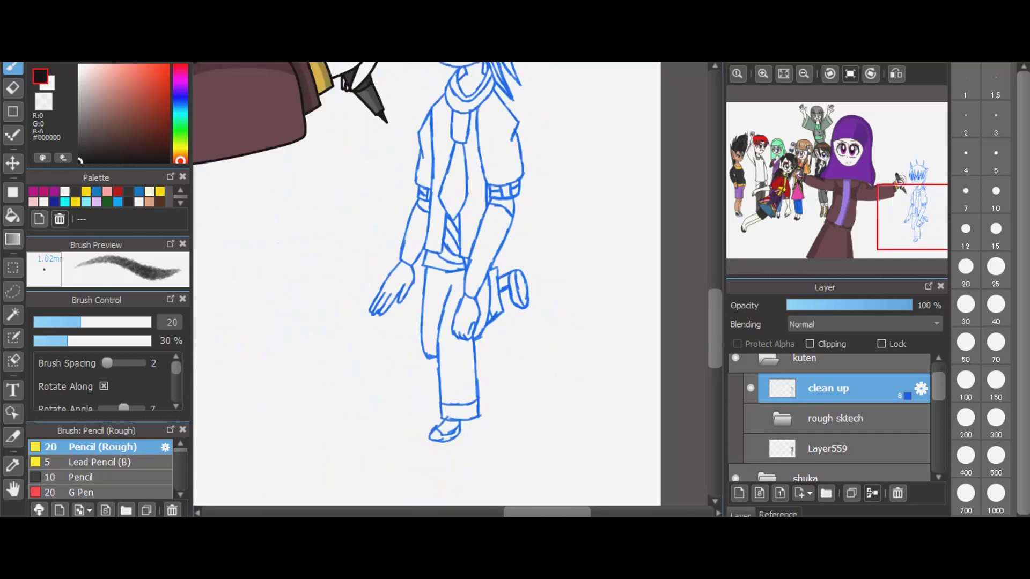
pyautogui.hotkey('ctrl', 'z')
pyautogui.hotkey('ctrl', 'z')
pyautogui.hotkey('ctrl', 'z')
pyautogui.hotkey('ctrl', 'z')
pyautogui.hotkey('ctrl', 'z')
pyautogui.hotkey('ctrl', 'z')
pyautogui.hotkey('ctrl', 'z')
pyautogui.hotkey('ctrl', 'z')
pyautogui.hotkey('ctrl', 'z')
pyautogui.hotkey('ctrl', 'z')
pyautogui.hotkey('ctrl', 'z')
pyautogui.hotkey('ctrl', 'z')
pyautogui.hotkey('ctrl', 'z')
pyautogui.hotkey('ctrl', 'z')
pyautogui.hotkey('ctrl', 'z')
pyautogui.hotkey('ctrl', 'z')
pyautogui.hotkey('ctrl', 'z')
pyautogui.hotkey('ctrl', 'z')
pyautogui.hotkey('ctrl', 'z')
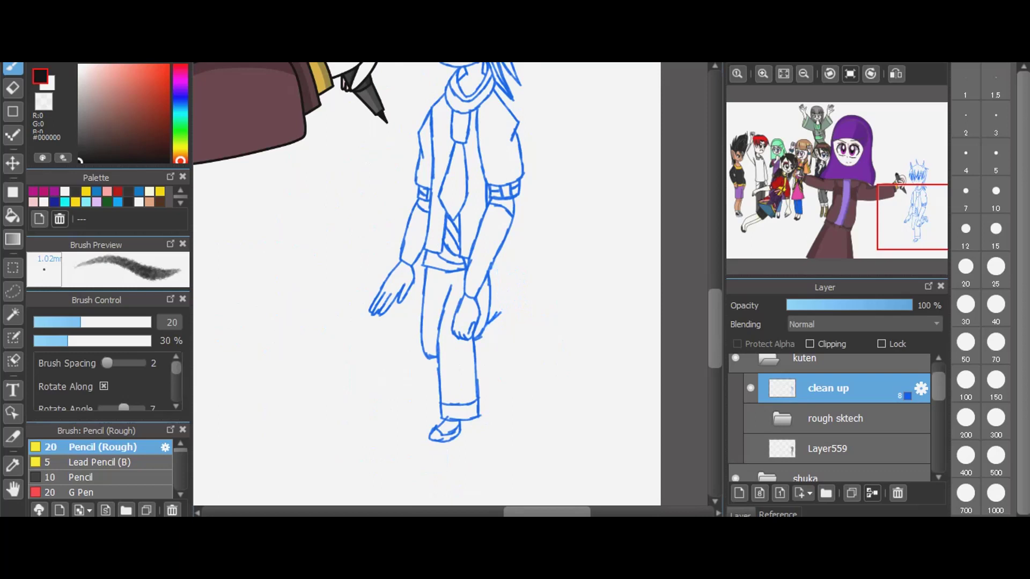
pyautogui.hotkey('ctrl', 'z')
pyautogui.hotkey('ctrl', 'z')
# - Collapse the kuten folder and show the hidden character folders, including tae and dora, beside the large hooded figure
pyautogui.scroll(-2, 479, 395)
pyautogui.scroll(-1, 494, 300)
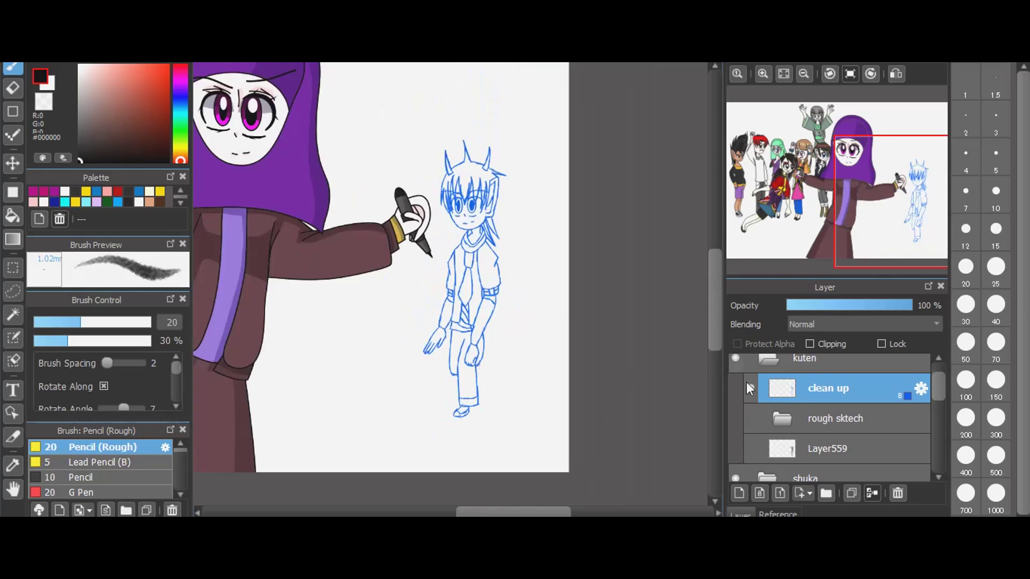
pyautogui.scroll(1, 771, 376)
pyautogui.click(772, 389)
pyautogui.scroll(-5, 762, 424)
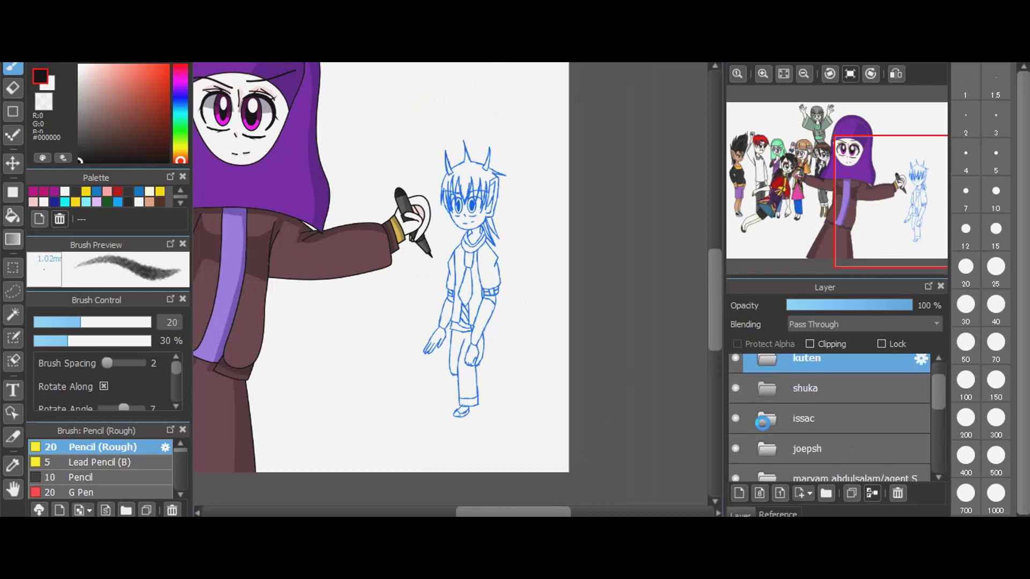
pyautogui.scroll(-2, 762, 424)
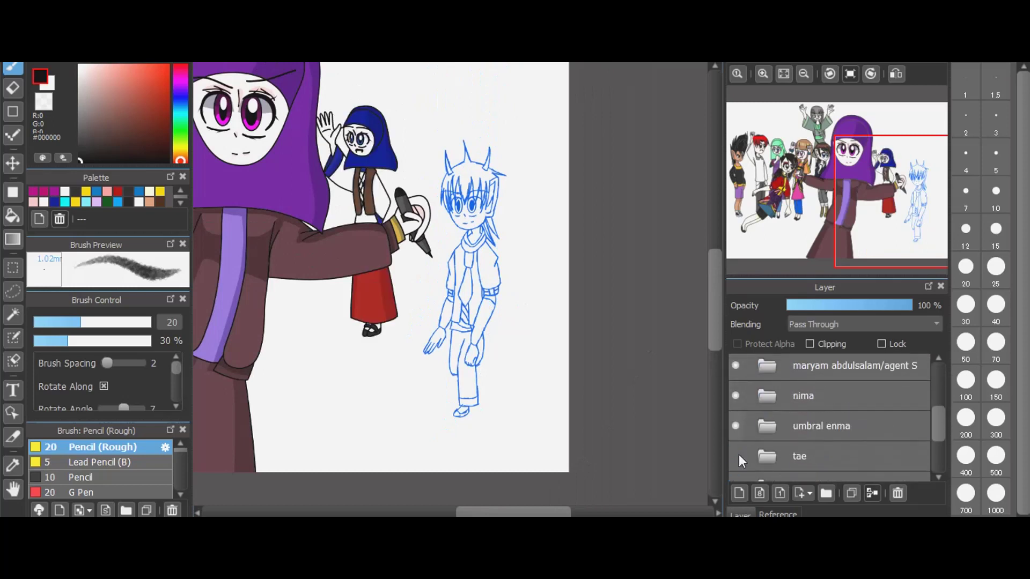
pyautogui.click(736, 456)
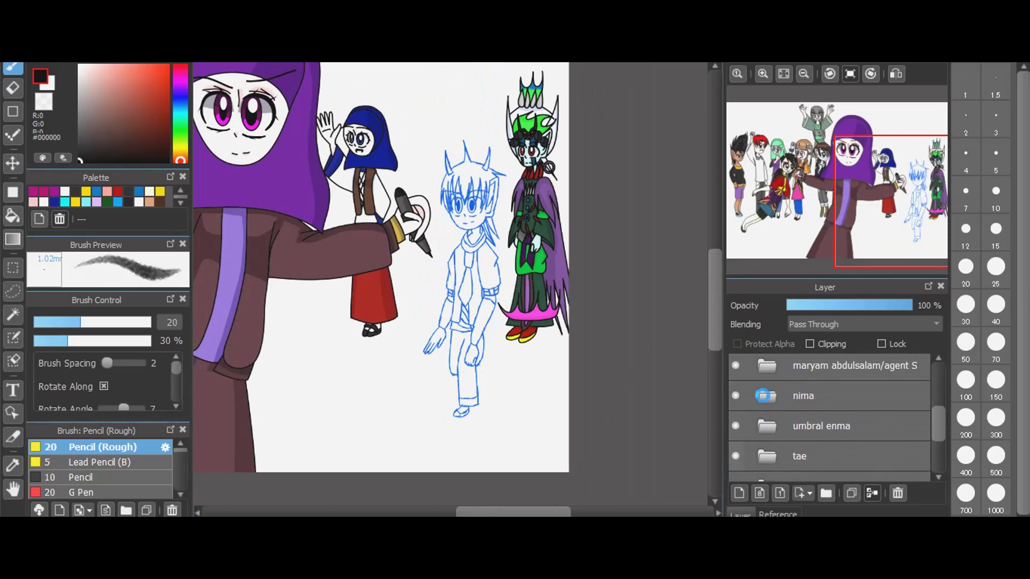
pyautogui.scroll(-3, 762, 397)
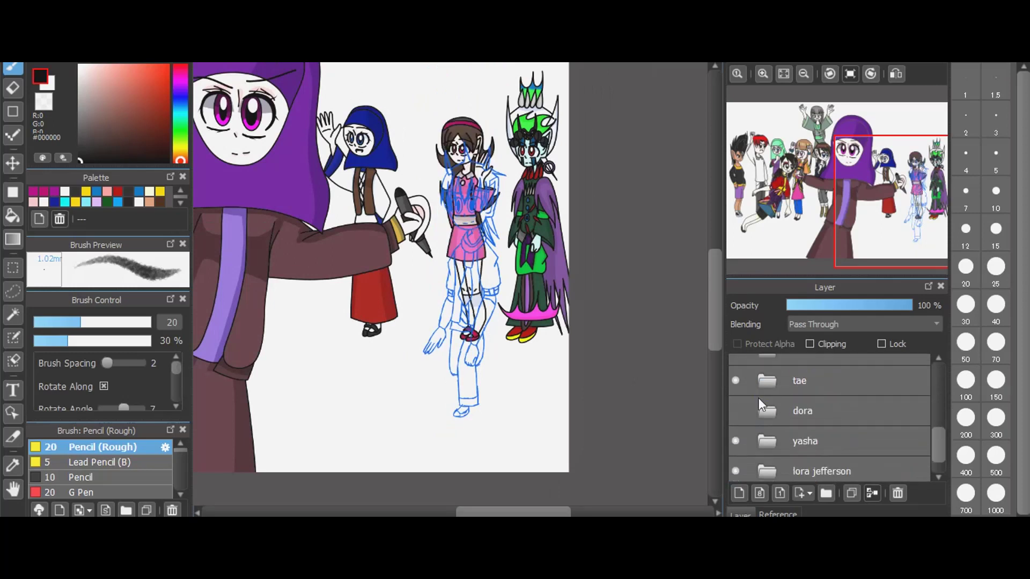
pyautogui.click(735, 411)
pyautogui.scroll(2, 735, 413)
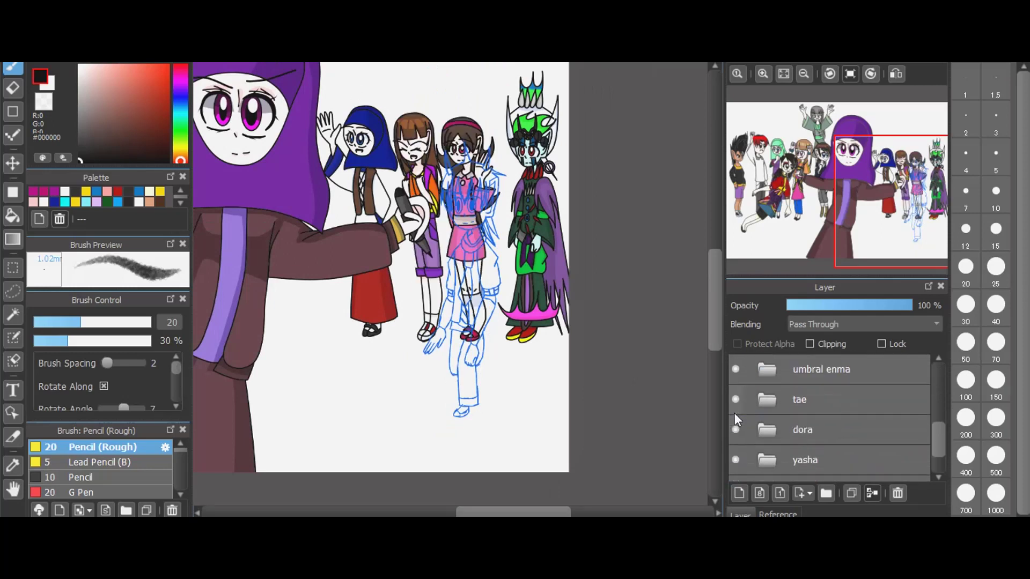
pyautogui.scroll(5, 735, 413)
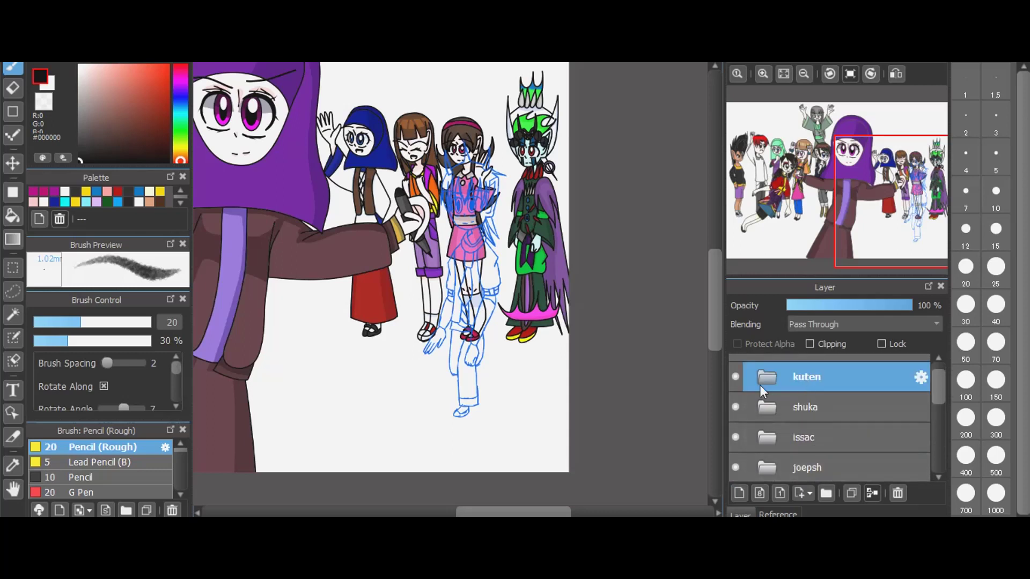
# - Move the "clean up" sketch down between the pink-dressed girl and the green crowned character, and lower its opacity to 28%
pyautogui.click(765, 381)
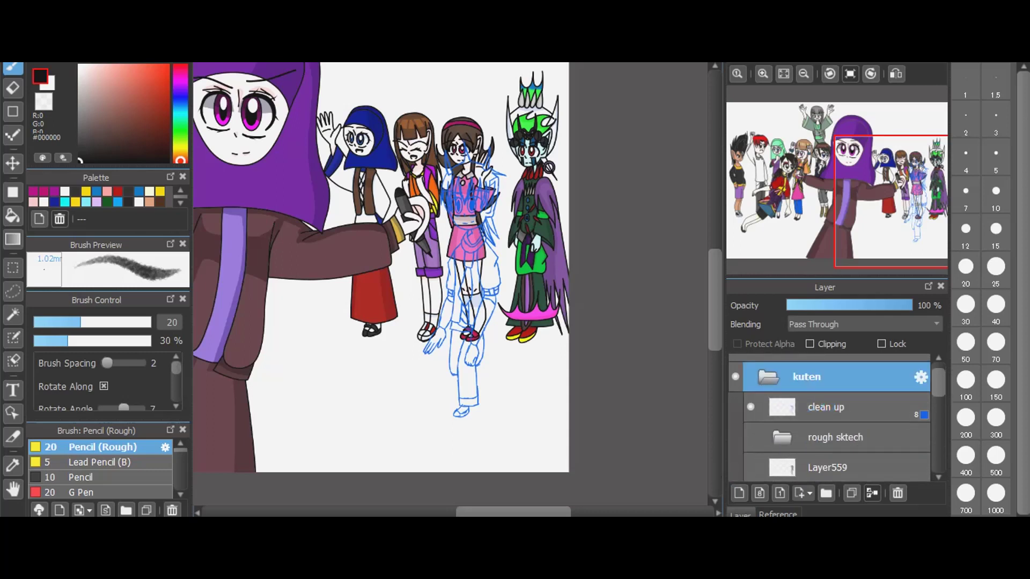
pyautogui.click(841, 410)
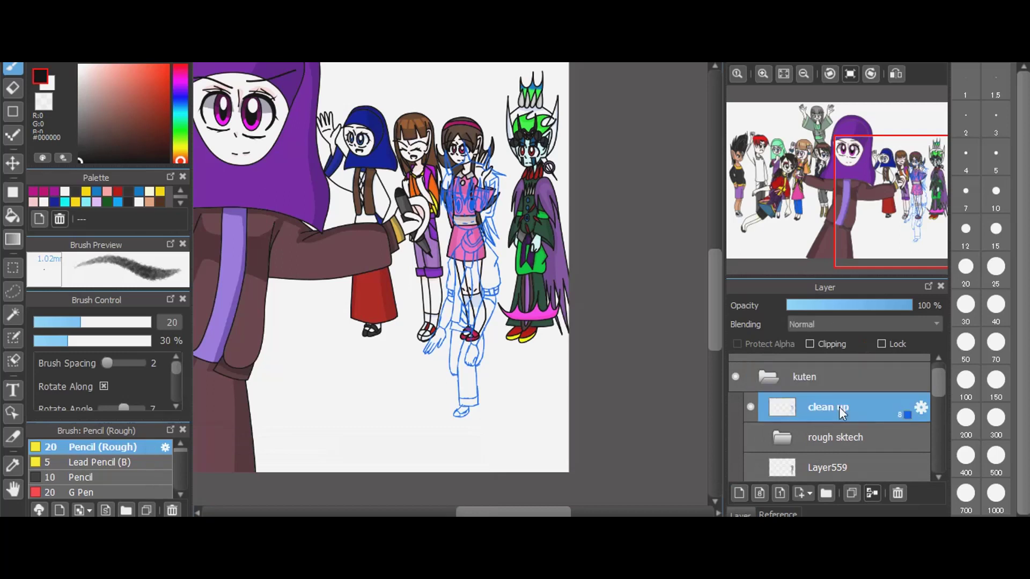
pyautogui.click(13, 163)
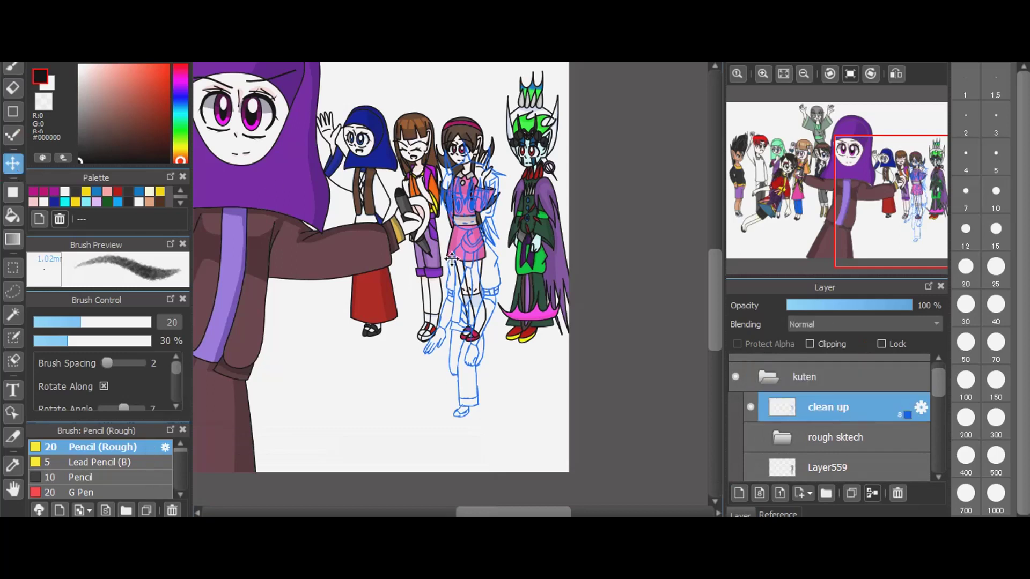
pyautogui.moveTo(498, 302); pyautogui.dragTo(502, 308)
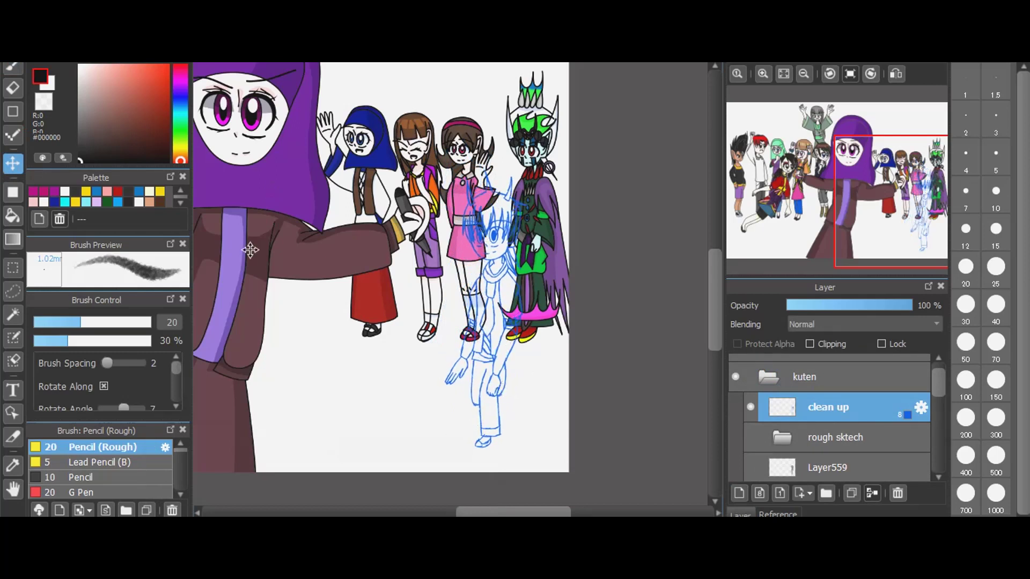
pyautogui.click(18, 66)
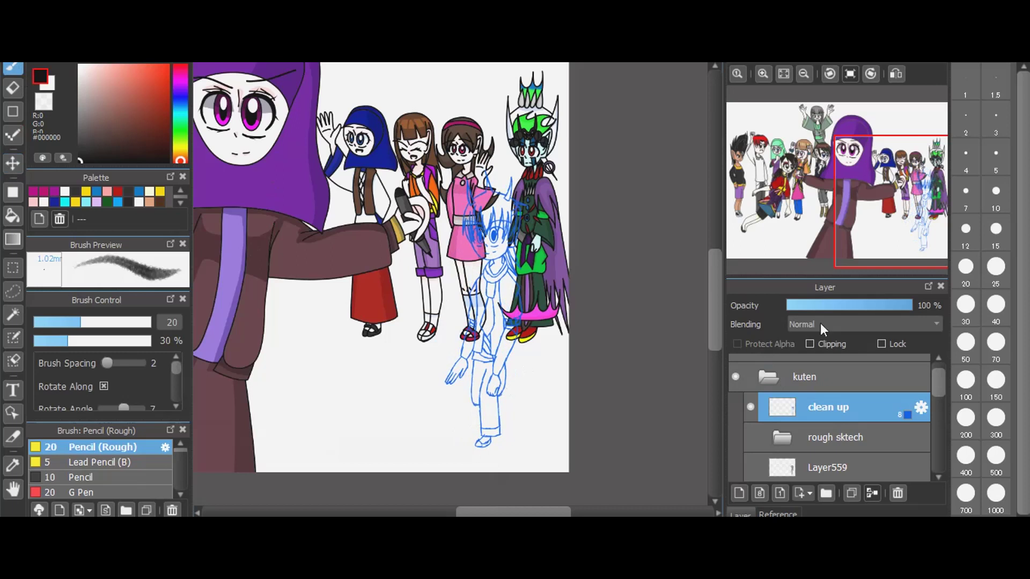
pyautogui.click(821, 308)
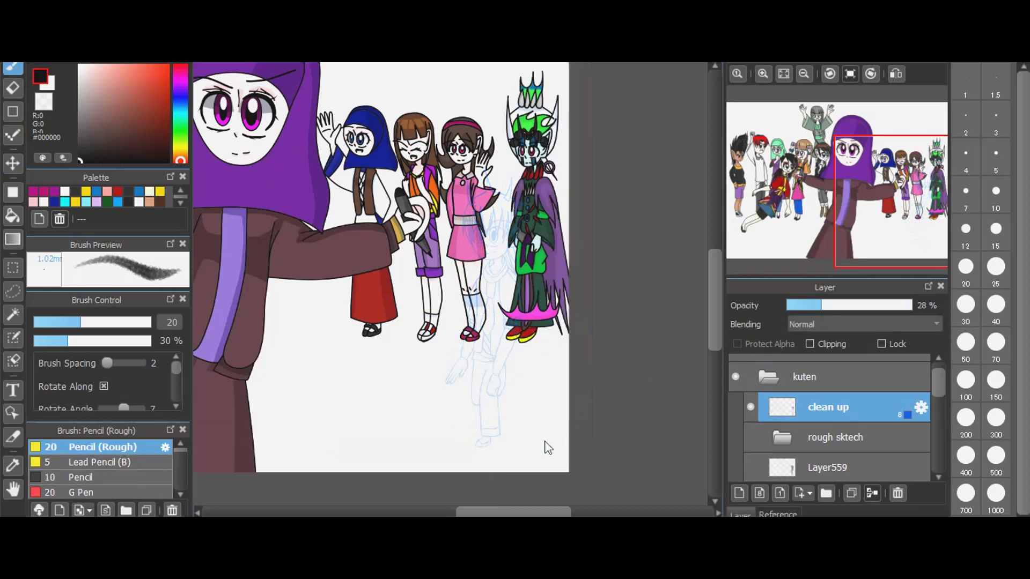
# - Add a new layer above "clean up" in the kuten folder and name it "line art"
pyautogui.click(740, 493)
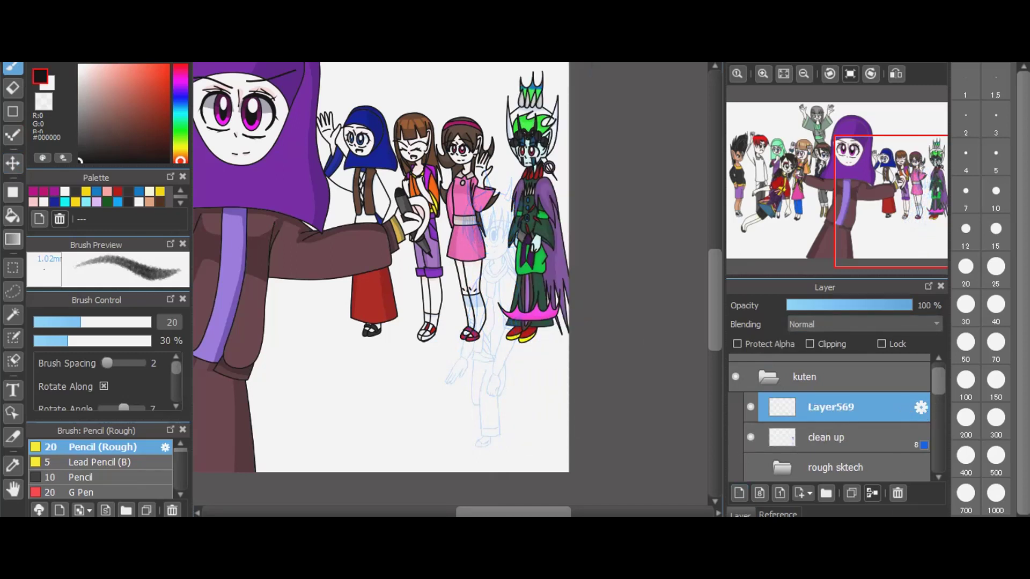
pyautogui.doubleClick(830, 407)
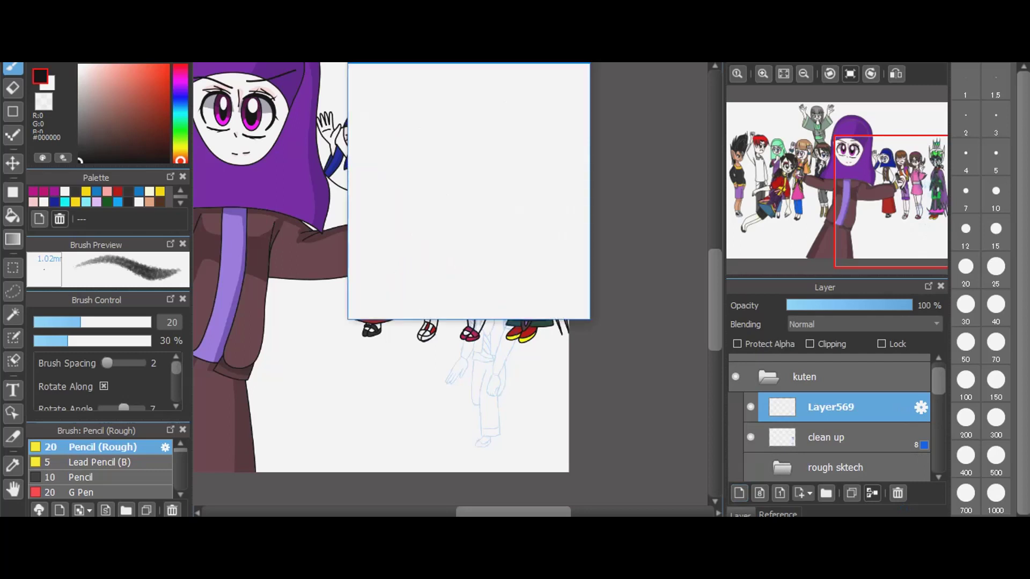
pyautogui.click(926, 385)
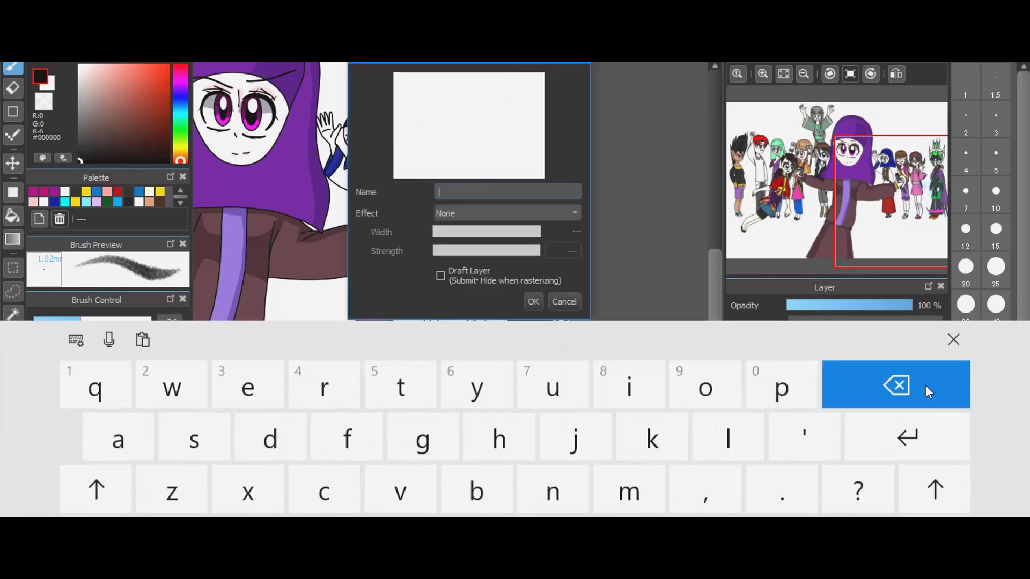
pyautogui.write('line')
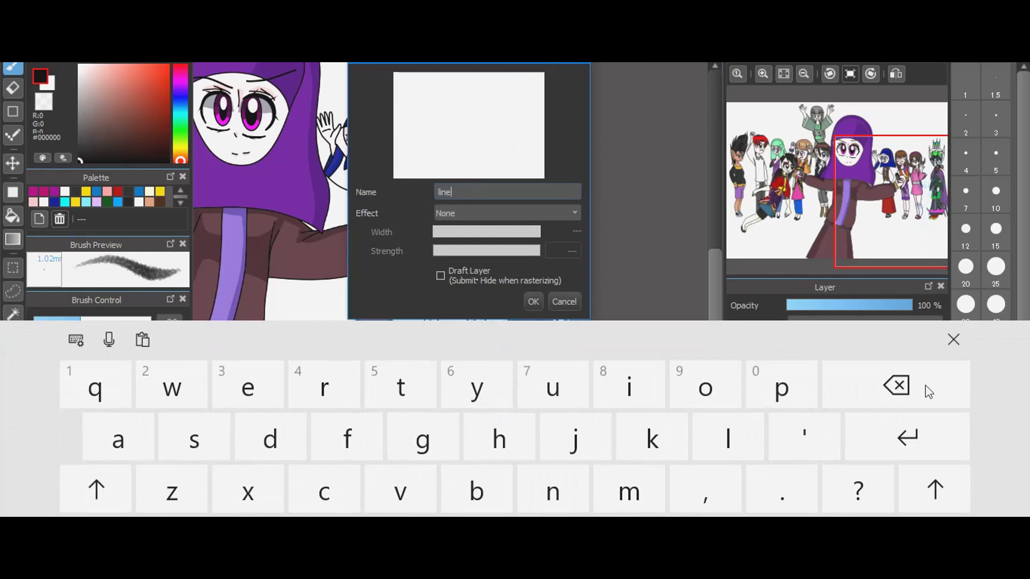
pyautogui.write(' art')
pyautogui.press('Return')
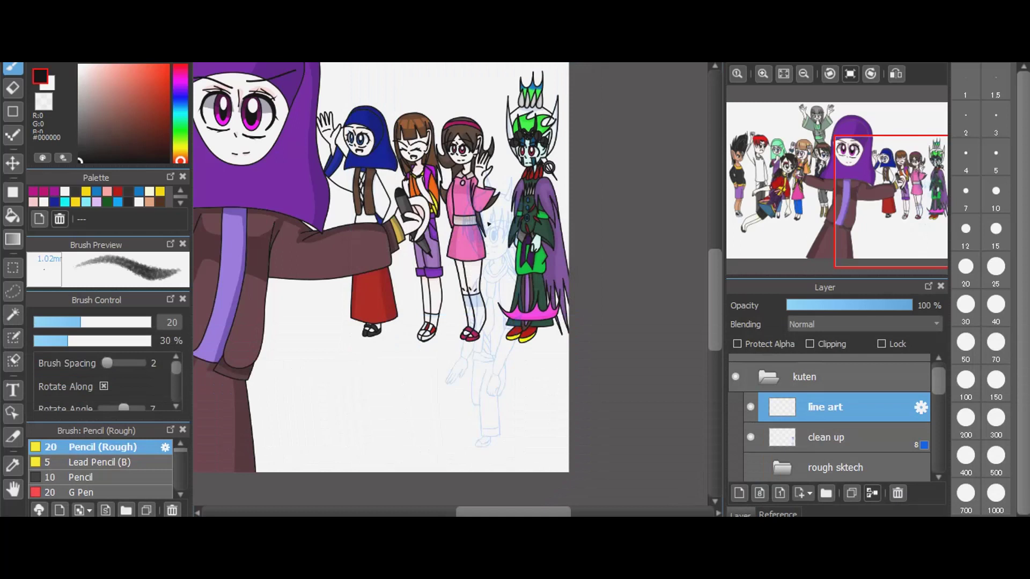
# - Try to ink a long black hair strand over the faded sketch's head on the "line art" layer
pyautogui.scroll(2, 488, 224)
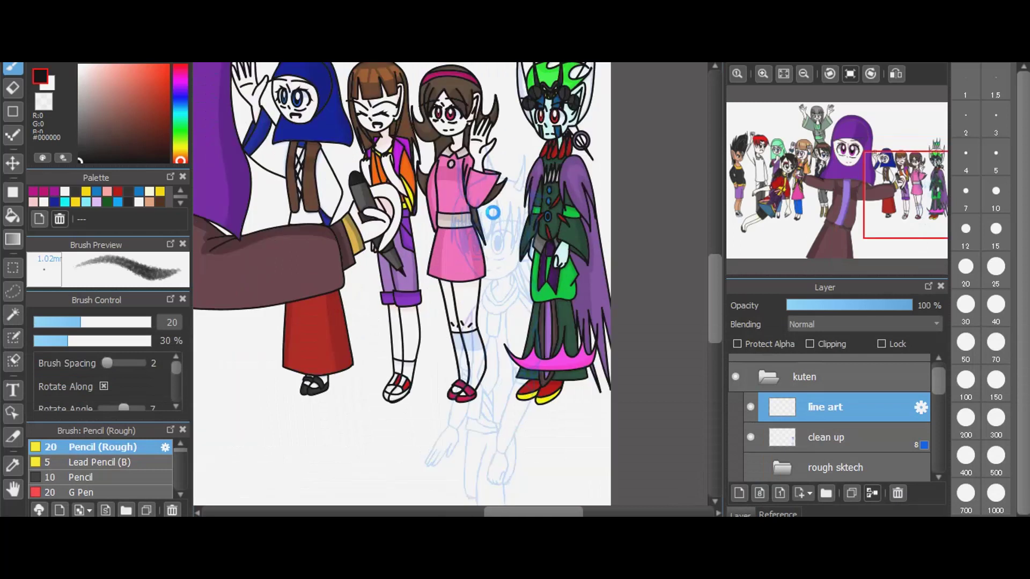
pyautogui.scroll(1, 492, 212)
pyautogui.scroll(1, 493, 213)
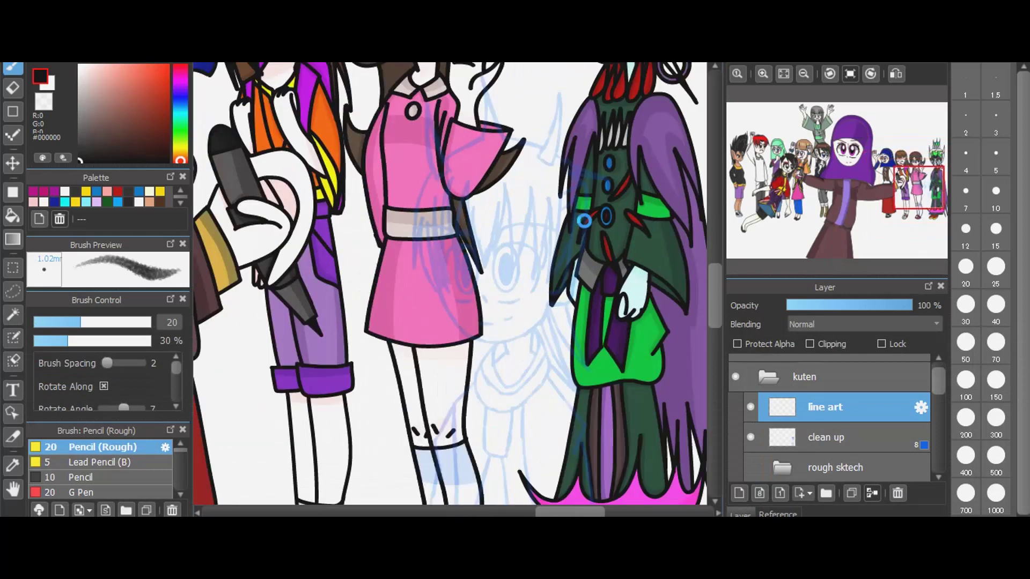
pyautogui.scroll(2, 584, 220)
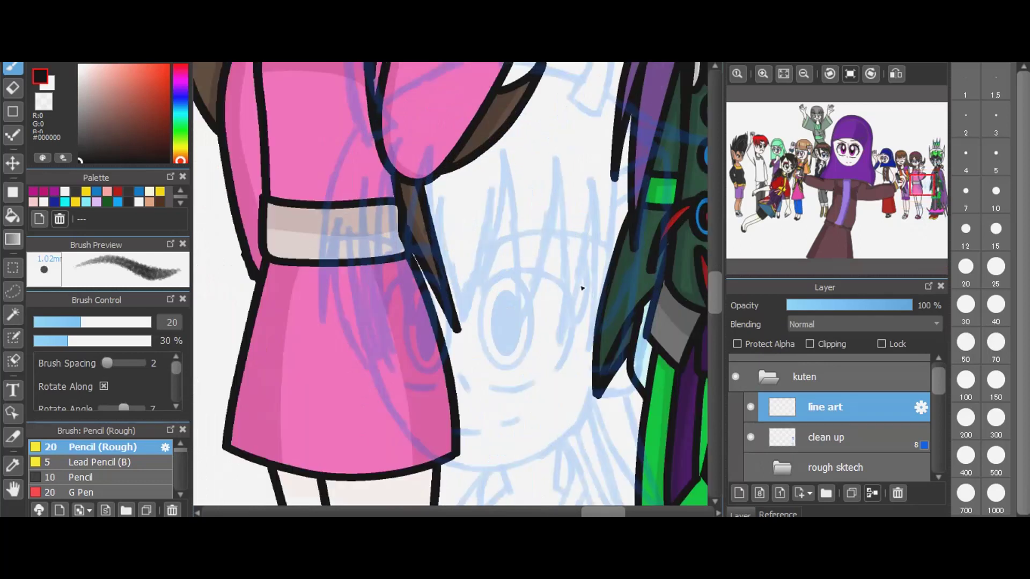
pyautogui.moveTo(432, 142)
pyautogui.mouseDown()
pyautogui.moveTo(432, 248)
pyautogui.moveTo(454, 317)
pyautogui.mouseUp()
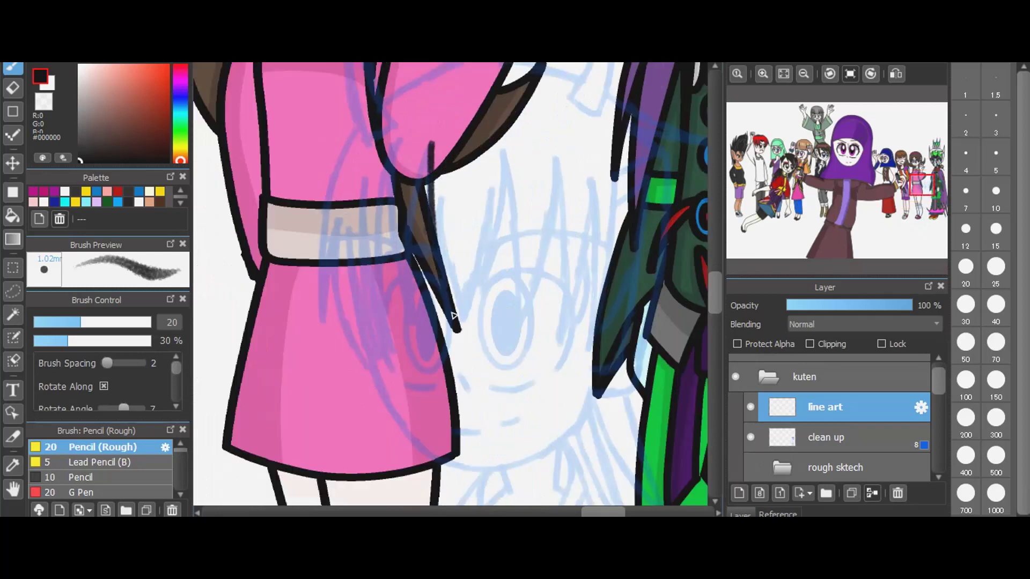
pyautogui.hotkey('ctrl', 'z')
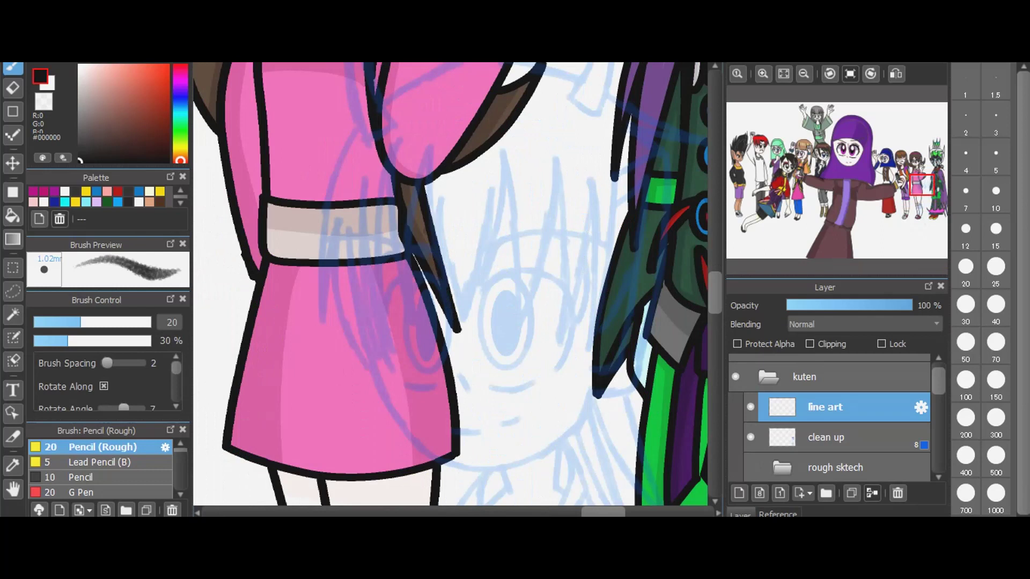
# - Select the G Pen and hide the umbral enma and tae folders to clear the finished characters from around the sketched face
pyautogui.click(134, 491)
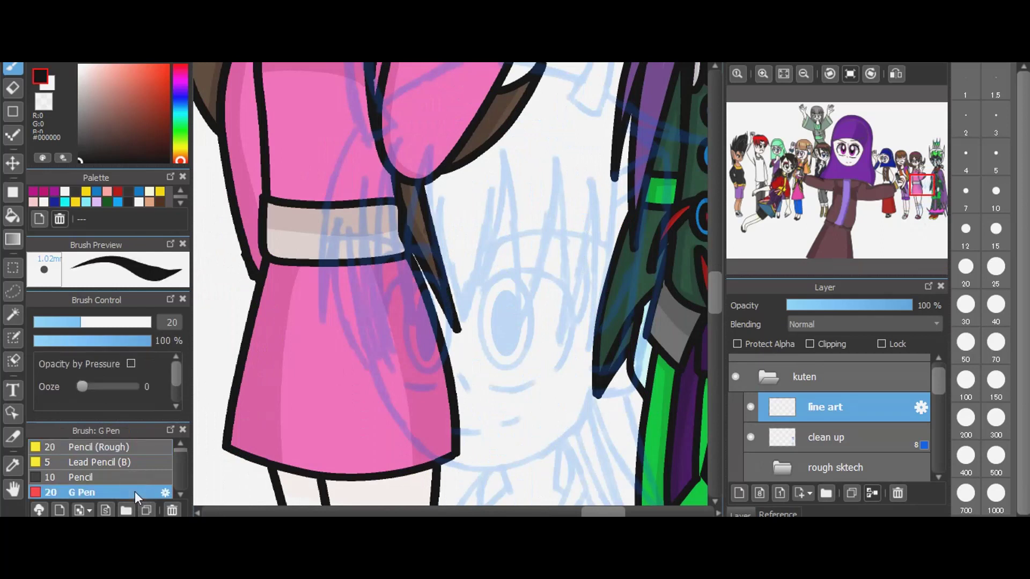
pyautogui.scroll(-6, 829, 426)
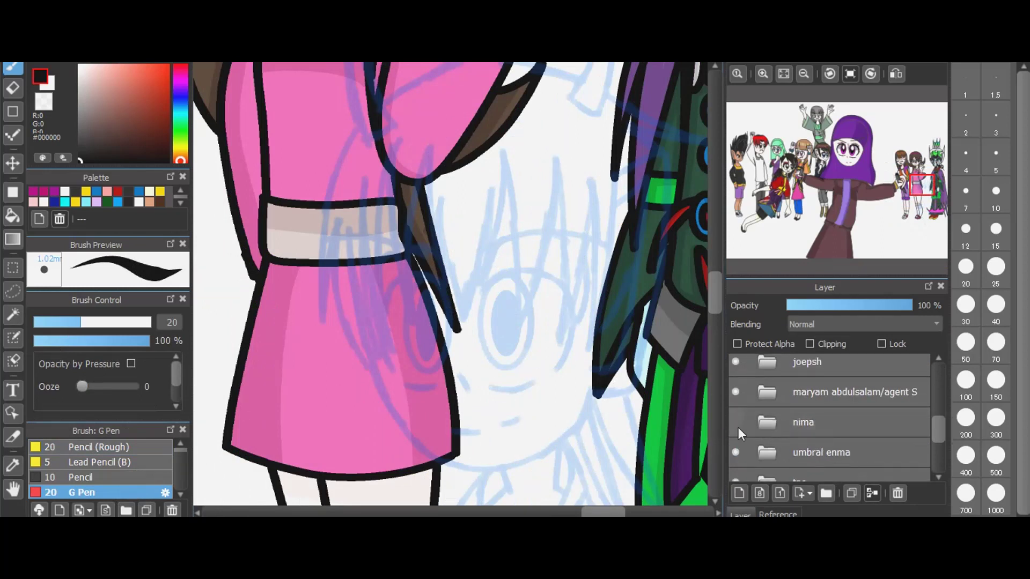
pyautogui.click(735, 423)
pyautogui.scroll(-2, 740, 413)
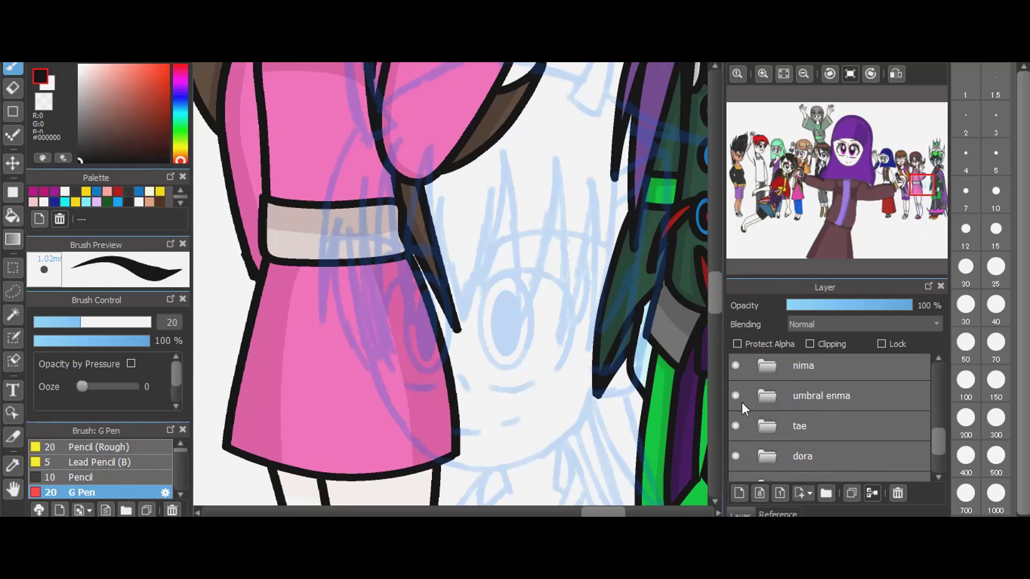
pyautogui.click(741, 401)
pyautogui.click(735, 428)
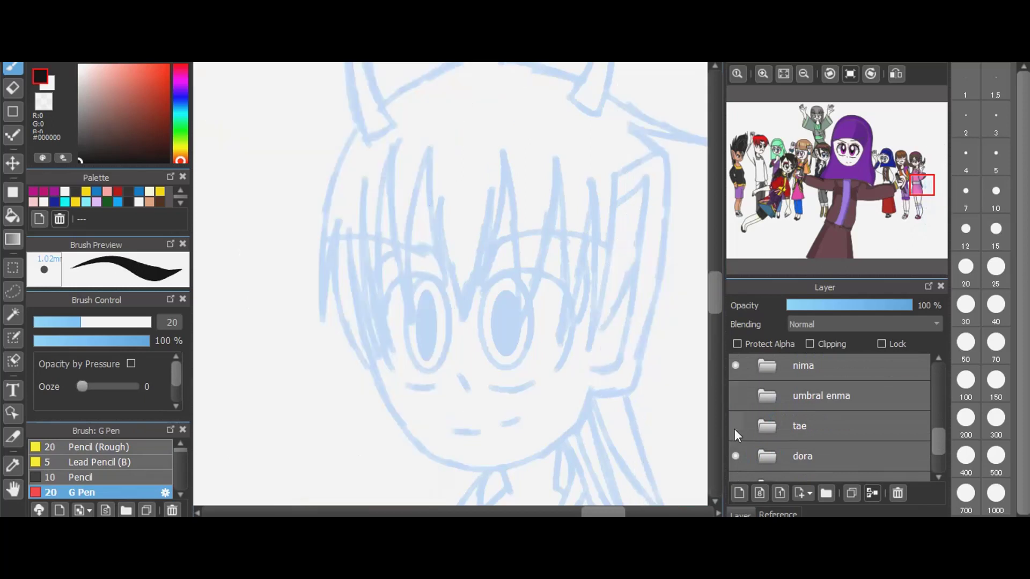
# - Ink a thick curved upper lid around the sketch's right-hand eye on the "line art" layer with the G Pen at size 20
pyautogui.scroll(5, 733, 420)
pyautogui.scroll(3, 799, 424)
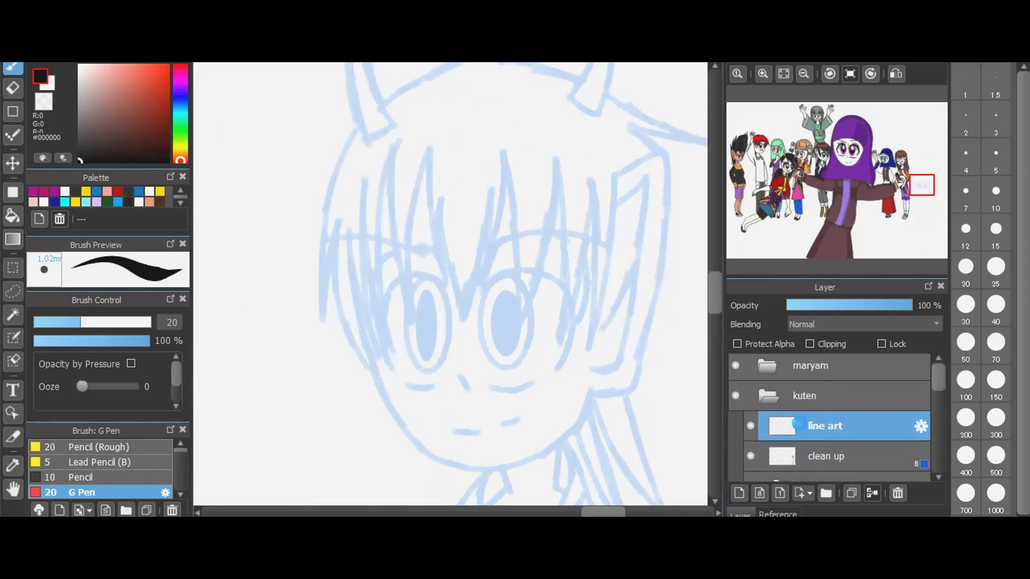
pyautogui.scroll(1, 515, 341)
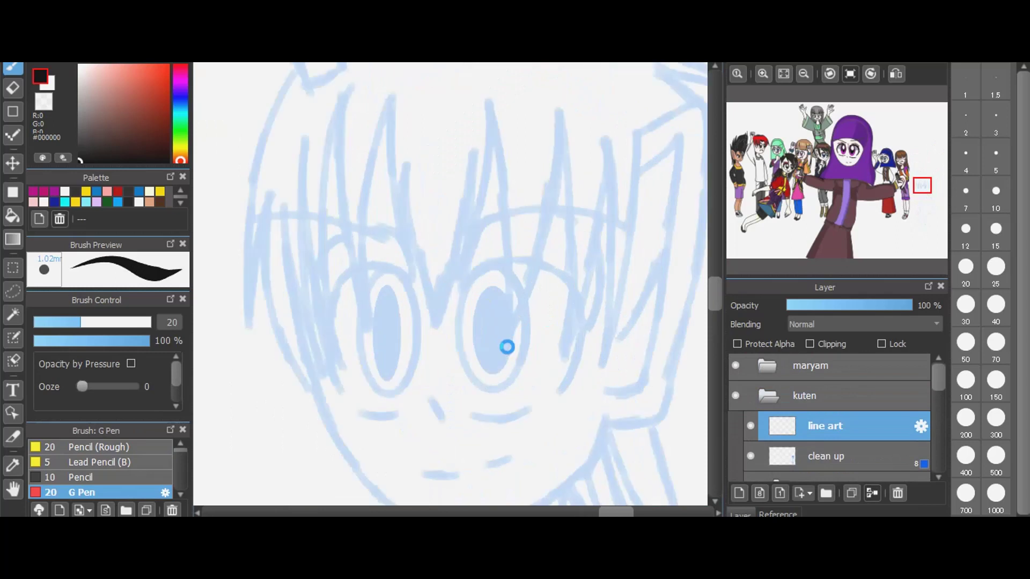
pyautogui.scroll(1, 466, 382)
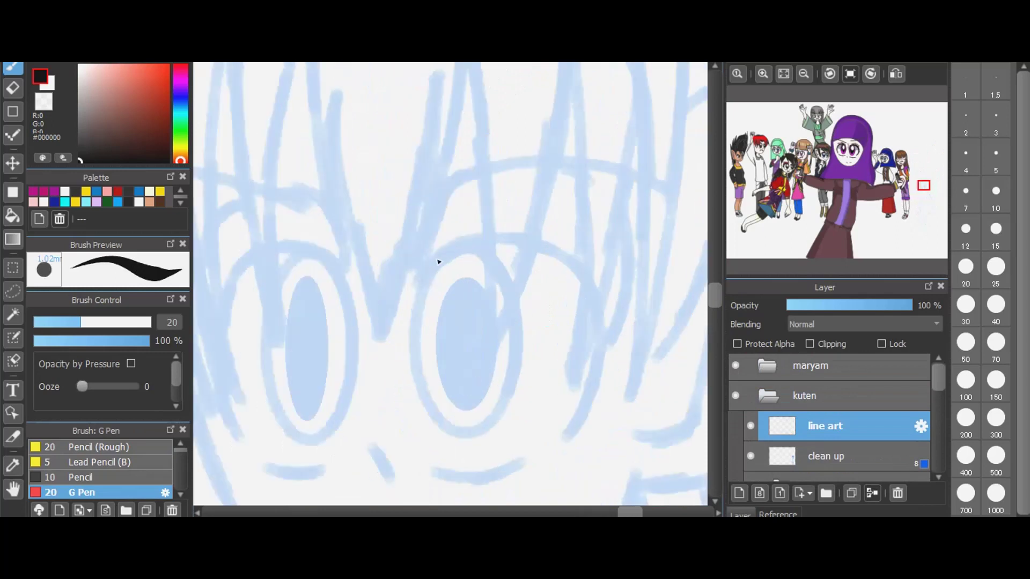
pyautogui.moveTo(416, 280)
pyautogui.mouseDown()
pyautogui.moveTo(501, 237)
pyautogui.moveTo(519, 244)
pyautogui.moveTo(588, 295)
pyautogui.moveTo(594, 380)
pyautogui.mouseUp()
pyautogui.moveTo(557, 450); pyautogui.dragTo(556, 450)
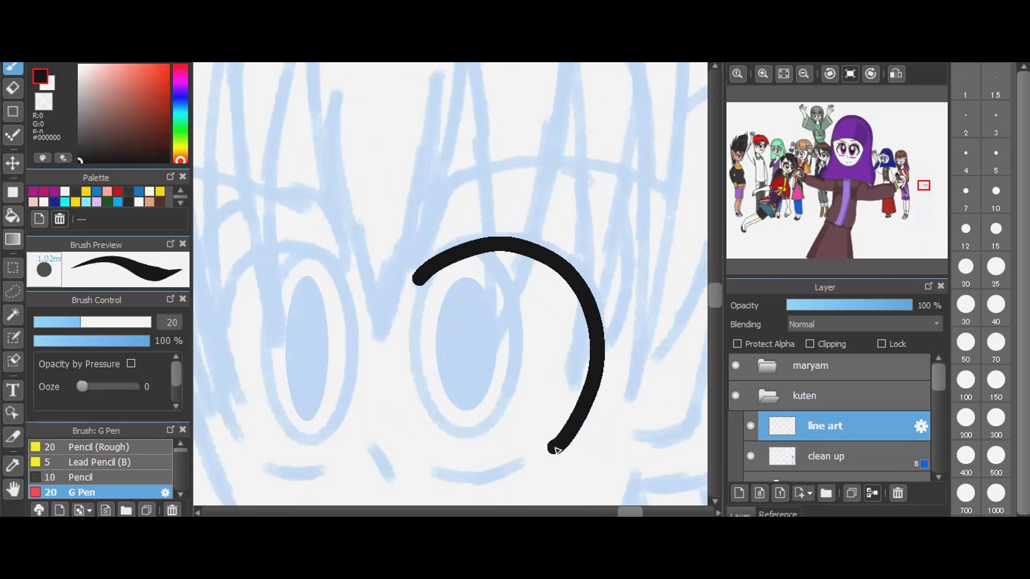
pyautogui.moveTo(424, 280)
pyautogui.mouseDown()
pyautogui.moveTo(507, 234)
pyautogui.moveTo(563, 252)
pyautogui.moveTo(600, 284)
pyautogui.moveTo(612, 356)
pyautogui.moveTo(584, 428)
pyautogui.moveTo(549, 456)
pyautogui.mouseUp()
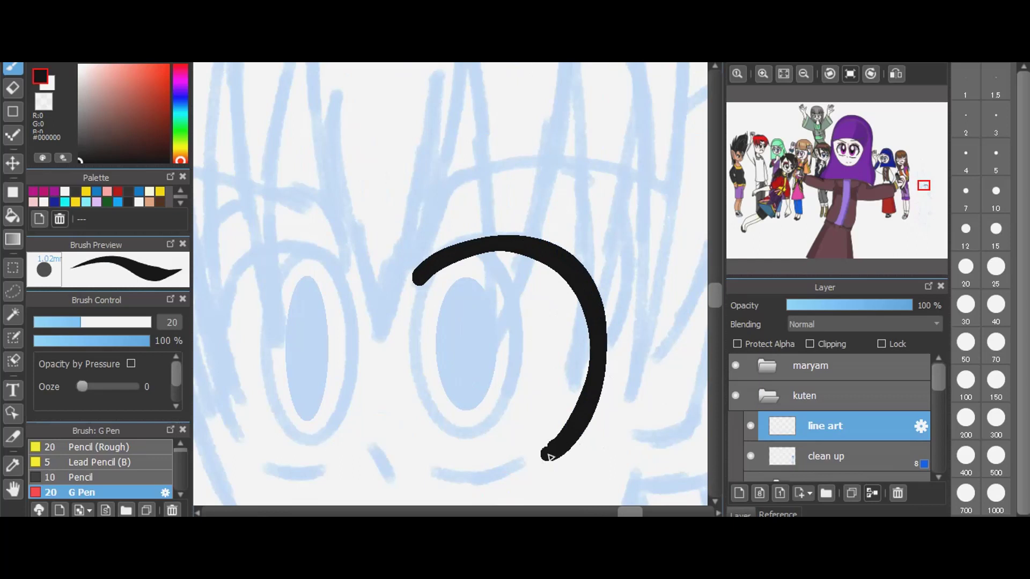
pyautogui.hotkey('ctrl', 'z')
pyautogui.moveTo(417, 278)
pyautogui.mouseDown()
pyautogui.moveTo(488, 231)
pyautogui.moveTo(544, 236)
pyautogui.moveTo(584, 262)
pyautogui.moveTo(611, 308)
pyautogui.moveTo(614, 350)
pyautogui.moveTo(607, 393)
pyautogui.moveTo(553, 452)
pyautogui.mouseUp()
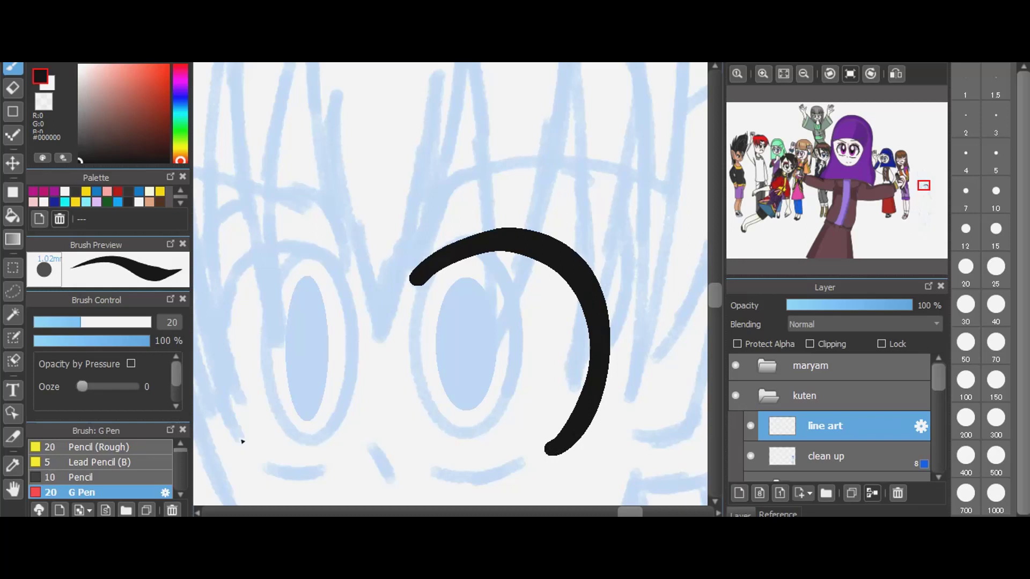
# - Try to ink the curved upper lid around the sketch's left-hand eye
pyautogui.moveTo(242, 441)
pyautogui.mouseDown()
pyautogui.moveTo(223, 374)
pyautogui.moveTo(242, 261)
pyautogui.mouseUp()
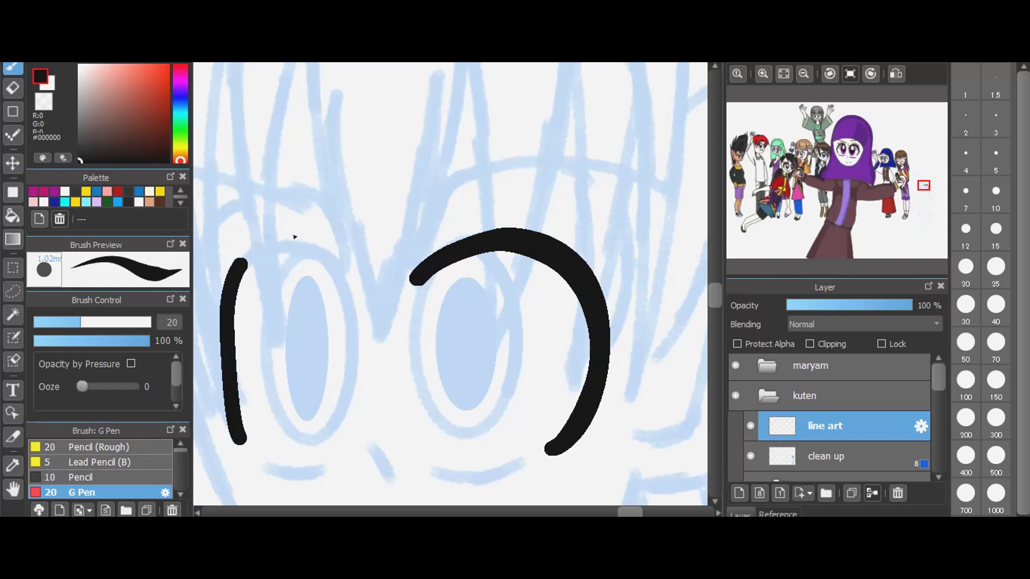
pyautogui.moveTo(295, 237); pyautogui.dragTo(294, 250)
pyautogui.moveTo(356, 309); pyautogui.dragTo(356, 309)
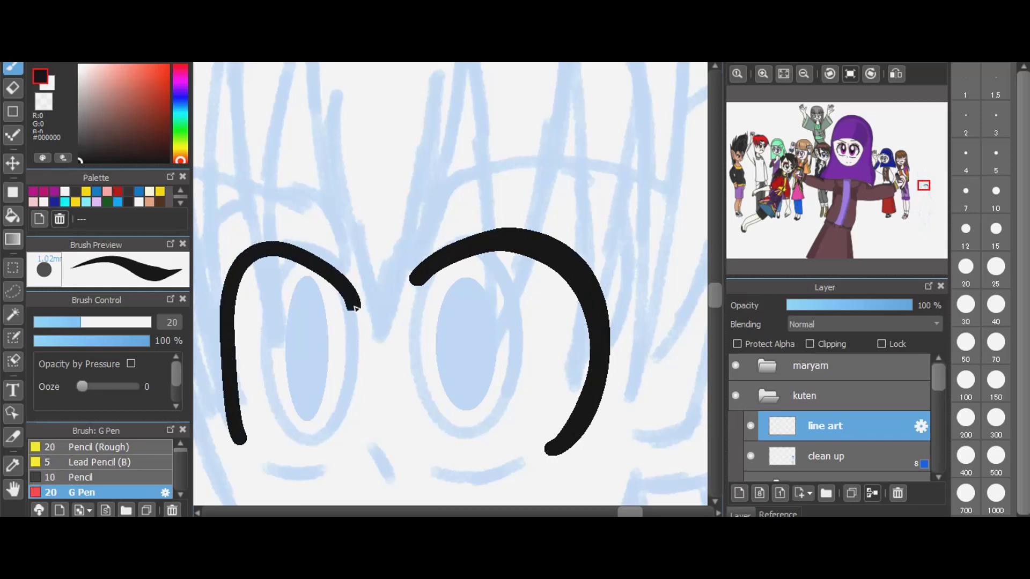
pyautogui.hotkey('ctrl', 'z')
pyautogui.moveTo(242, 444)
pyautogui.mouseDown()
pyautogui.moveTo(216, 375)
pyautogui.moveTo(242, 260)
pyautogui.moveTo(258, 245)
pyautogui.moveTo(302, 246)
pyautogui.moveTo(348, 267)
pyautogui.moveTo(350, 280)
pyautogui.mouseUp()
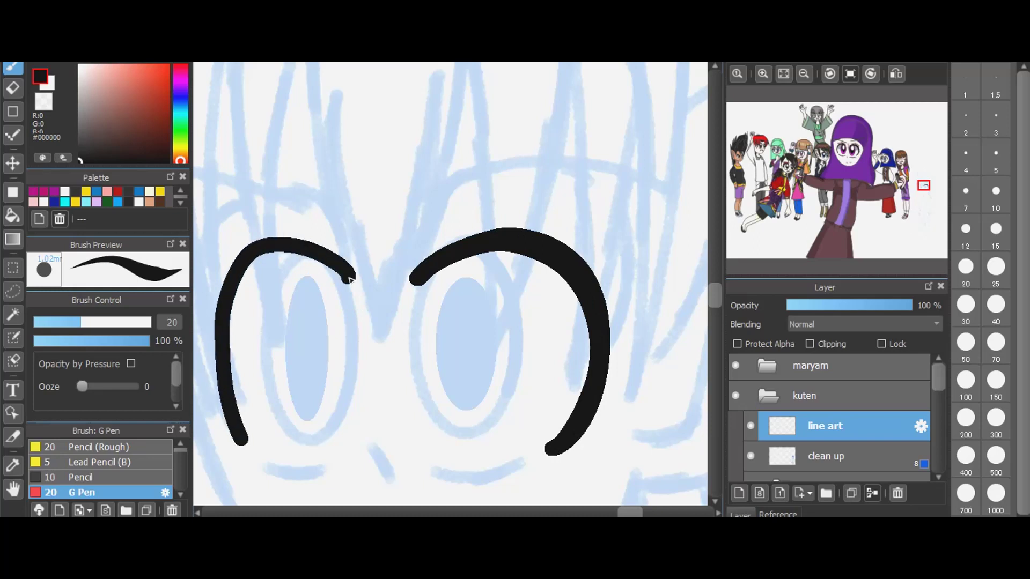
pyautogui.hotkey('ctrl', 'z')
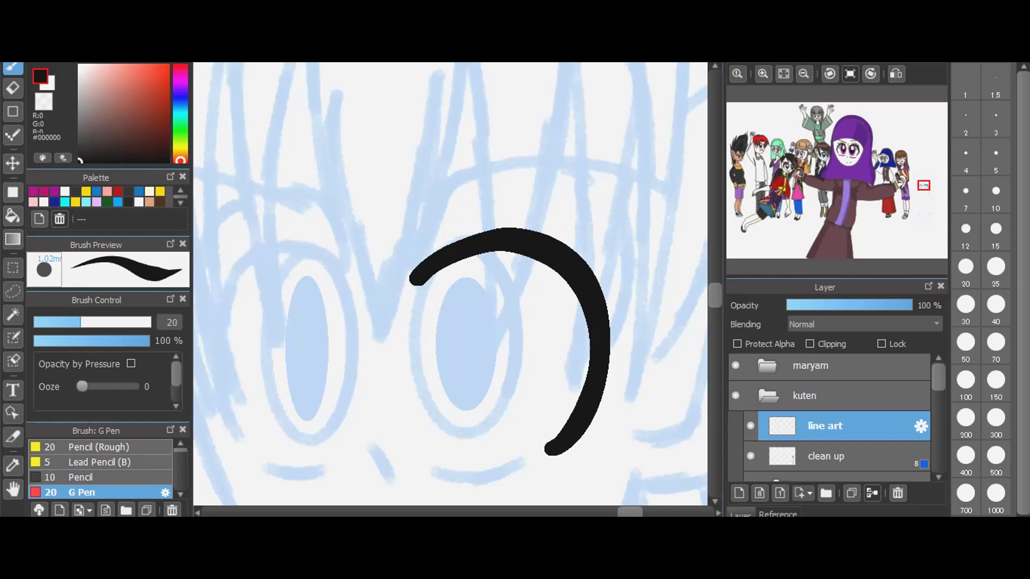
pyautogui.moveTo(343, 274)
pyautogui.mouseDown()
pyautogui.moveTo(275, 246)
pyautogui.moveTo(223, 288)
pyautogui.moveTo(228, 414)
pyautogui.mouseUp()
pyautogui.moveTo(255, 450)
pyautogui.mouseDown()
pyautogui.moveTo(220, 356)
pyautogui.moveTo(228, 281)
pyautogui.moveTo(253, 245)
pyautogui.moveTo(278, 237)
pyautogui.moveTo(354, 277)
pyautogui.moveTo(351, 291)
pyautogui.mouseUp()
pyautogui.hotkey('ctrl', 'z')
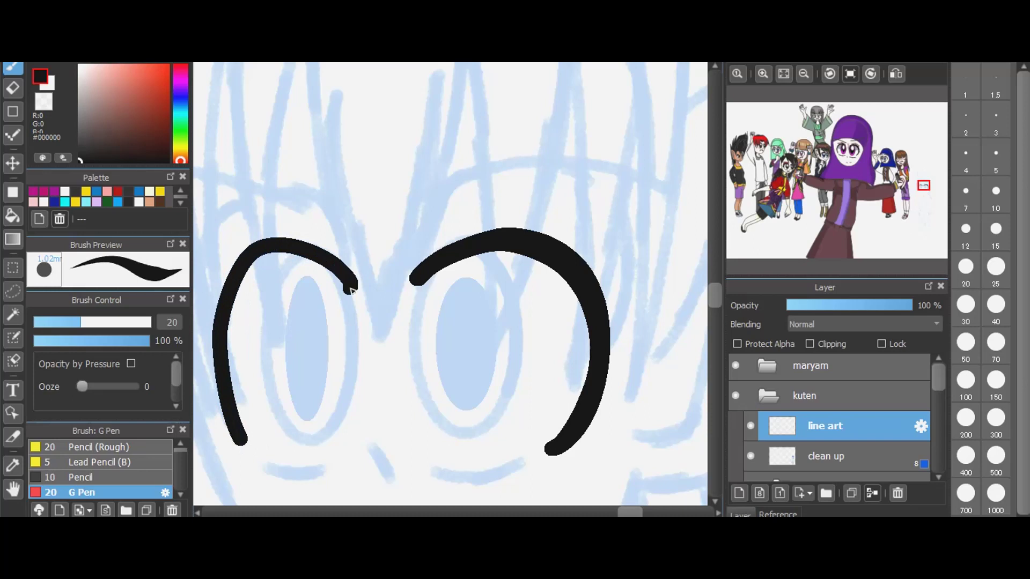
pyautogui.hotkey('ctrl', 'z')
# - Adjust the brush's stroke correction and ink the curved upper lid around the left-hand eye
pyautogui.click(558, 39)
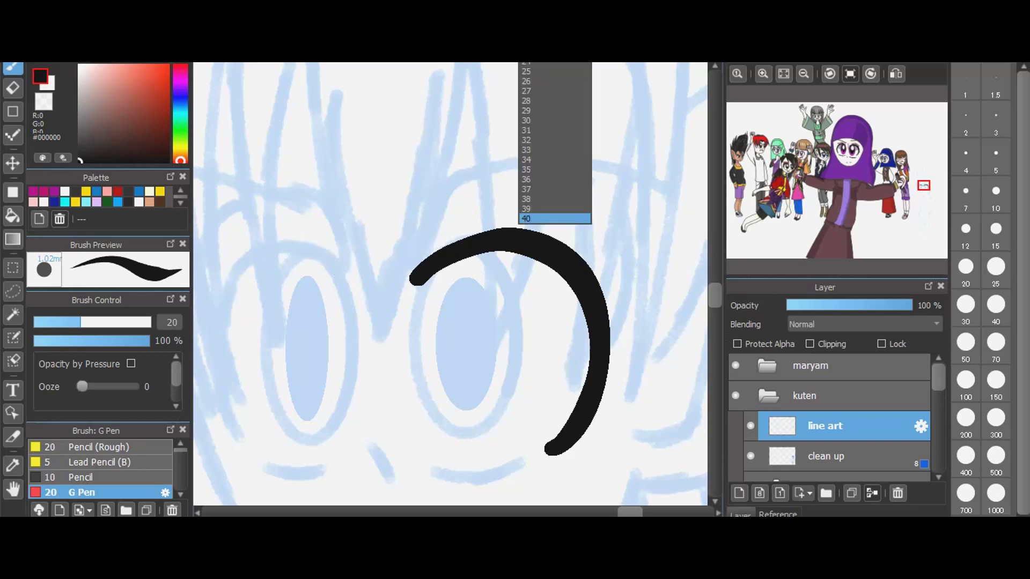
pyautogui.click(539, 391)
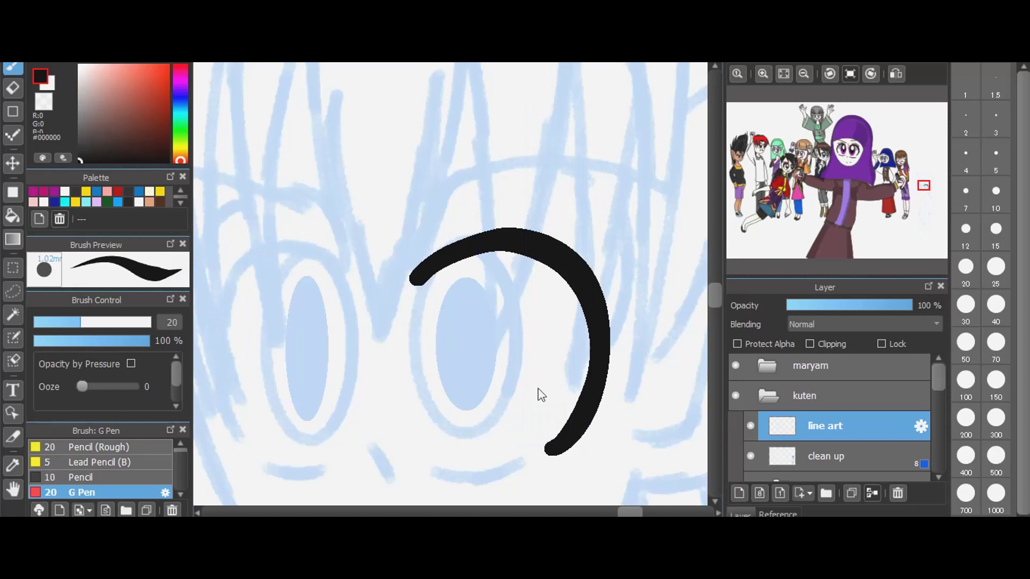
pyautogui.moveTo(243, 441)
pyautogui.mouseDown()
pyautogui.moveTo(220, 378)
pyautogui.moveTo(226, 301)
pyautogui.moveTo(253, 250)
pyautogui.moveTo(273, 241)
pyautogui.moveTo(329, 253)
pyautogui.moveTo(348, 280)
pyautogui.mouseUp()
pyautogui.moveTo(229, 419)
pyautogui.mouseDown()
pyautogui.moveTo(219, 331)
pyautogui.moveTo(240, 257)
pyautogui.moveTo(265, 236)
pyautogui.moveTo(290, 235)
pyautogui.moveTo(351, 278)
pyautogui.mouseUp()
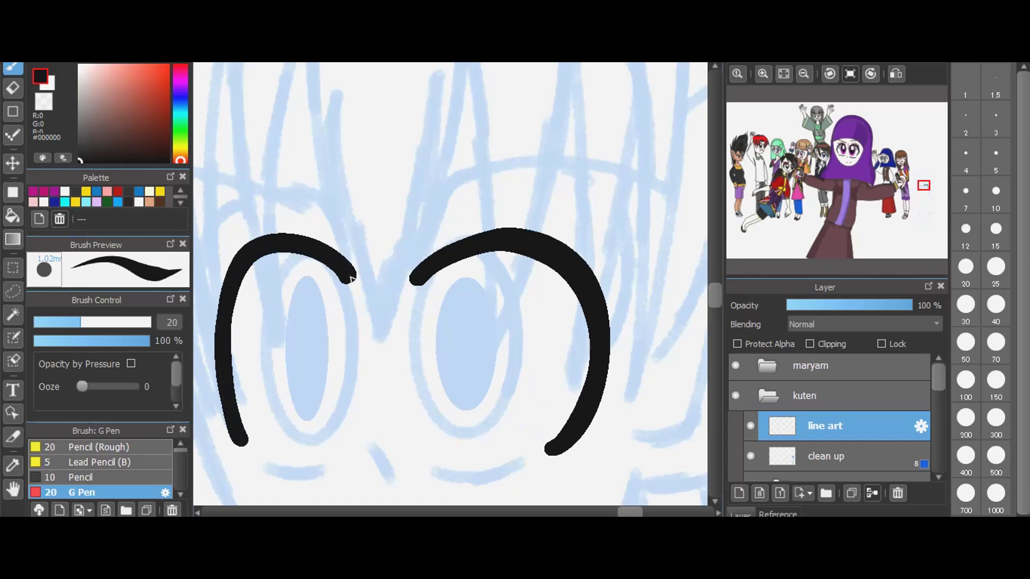
# - Ink the short slanted nose line and the lower lid lines beneath both eyes
pyautogui.moveTo(369, 447)
pyautogui.mouseDown()
pyautogui.moveTo(392, 482)
pyautogui.moveTo(524, 466)
pyautogui.mouseUp()
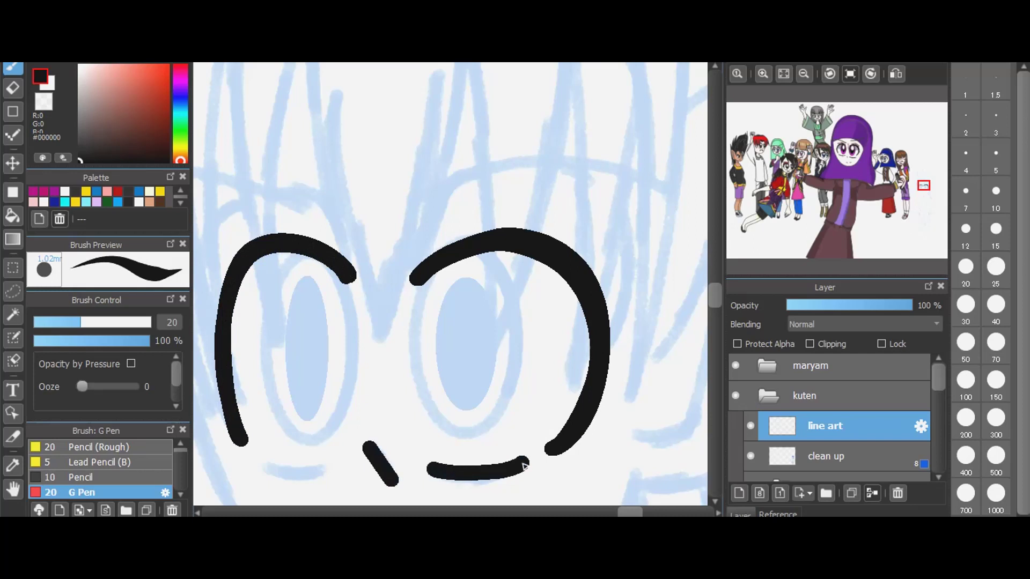
pyautogui.moveTo(257, 461); pyautogui.dragTo(324, 469)
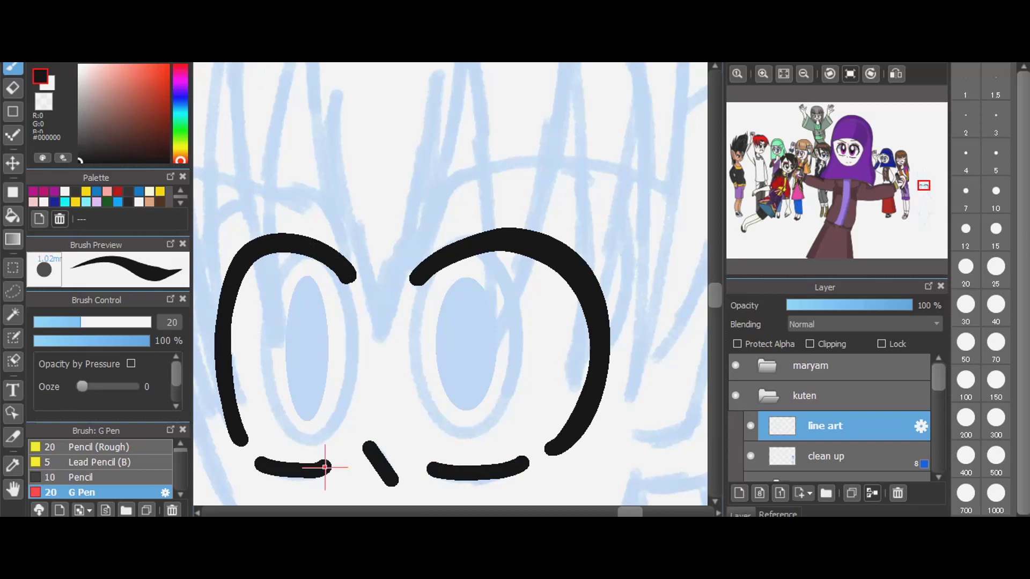
# - Ink tall oval iris outlines over both sketched eyes using an adjustable ellipse guide, removing the guide when done
pyautogui.moveTo(272, 254); pyautogui.dragTo(356, 444)
pyautogui.moveTo(331, 263)
pyautogui.mouseDown()
pyautogui.moveTo(355, 372)
pyautogui.moveTo(236, 392)
pyautogui.moveTo(330, 230)
pyautogui.moveTo(349, 279)
pyautogui.mouseUp()
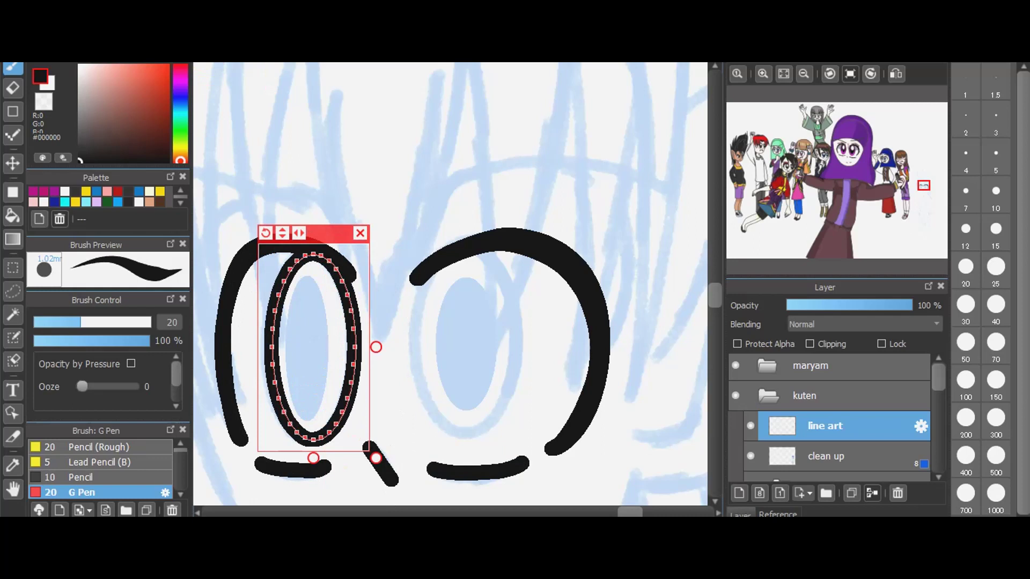
pyautogui.click(389, 525)
pyautogui.moveTo(416, 263); pyautogui.dragTo(520, 469)
pyautogui.moveTo(504, 247); pyautogui.dragTo(503, 221)
pyautogui.moveTo(533, 458)
pyautogui.mouseDown()
pyautogui.moveTo(530, 444)
pyautogui.moveTo(531, 454)
pyautogui.mouseUp()
pyautogui.moveTo(499, 250)
pyautogui.mouseDown()
pyautogui.moveTo(520, 365)
pyautogui.moveTo(384, 394)
pyautogui.moveTo(480, 217)
pyautogui.moveTo(561, 271)
pyautogui.mouseUp()
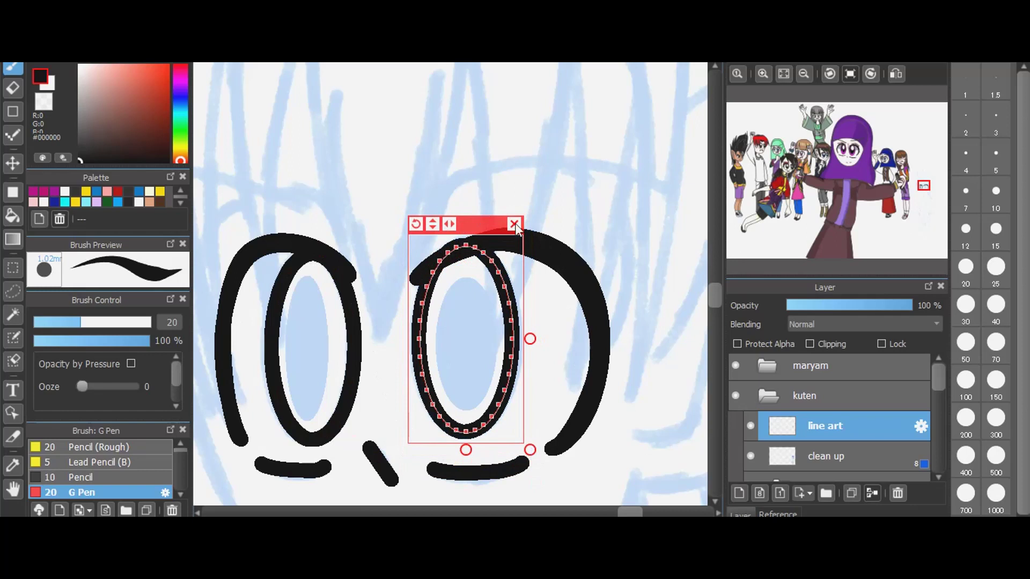
pyautogui.click(514, 224)
# - Draw solid black oval pupils inside both iris outlines with the filled shape tool
pyautogui.click(8, 195)
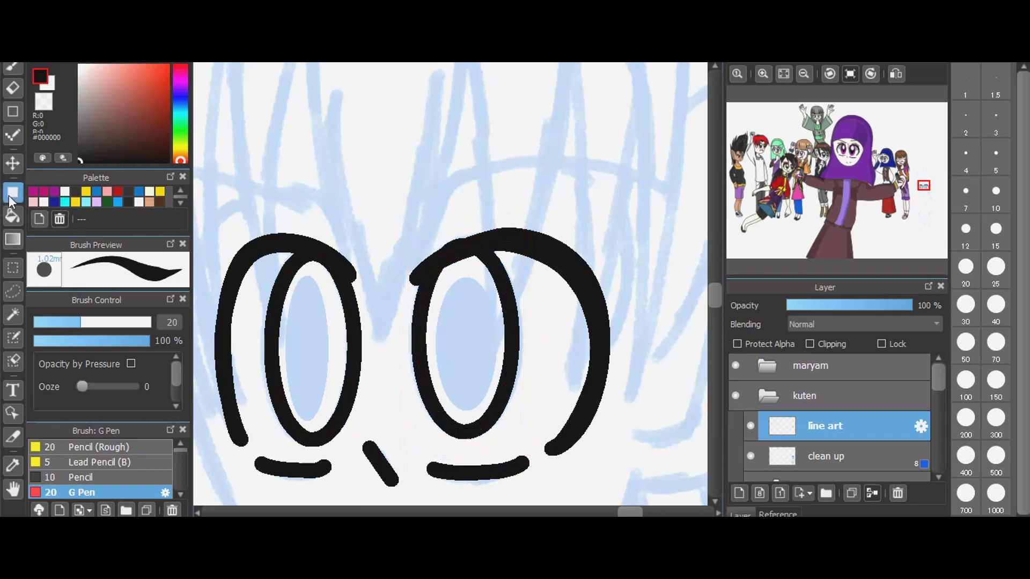
pyautogui.moveTo(292, 285); pyautogui.dragTo(331, 418)
pyautogui.moveTo(436, 283); pyautogui.dragTo(494, 413)
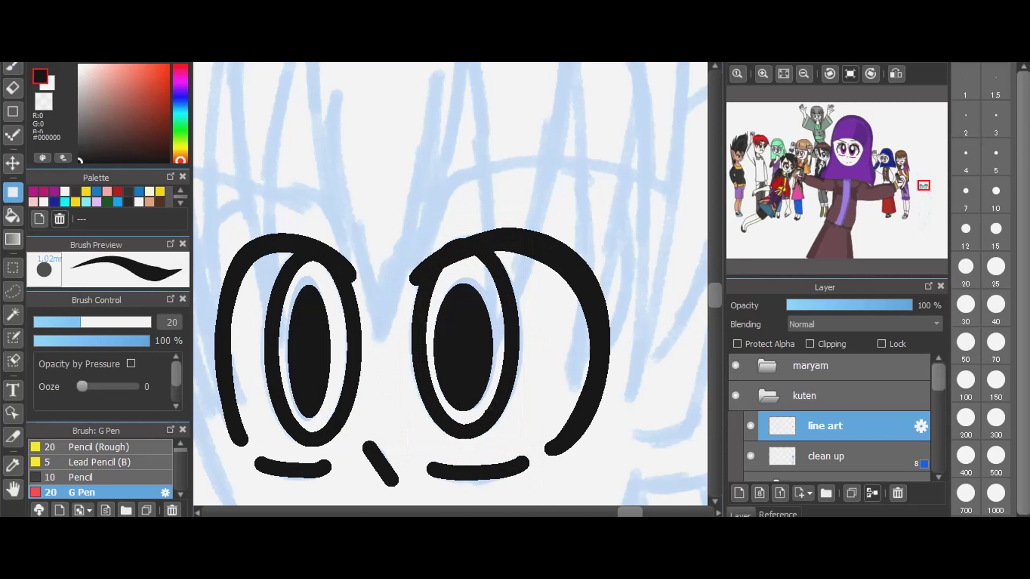
# - Return to the Brush tool and set its stroke correction to 40
pyautogui.click(13, 67)
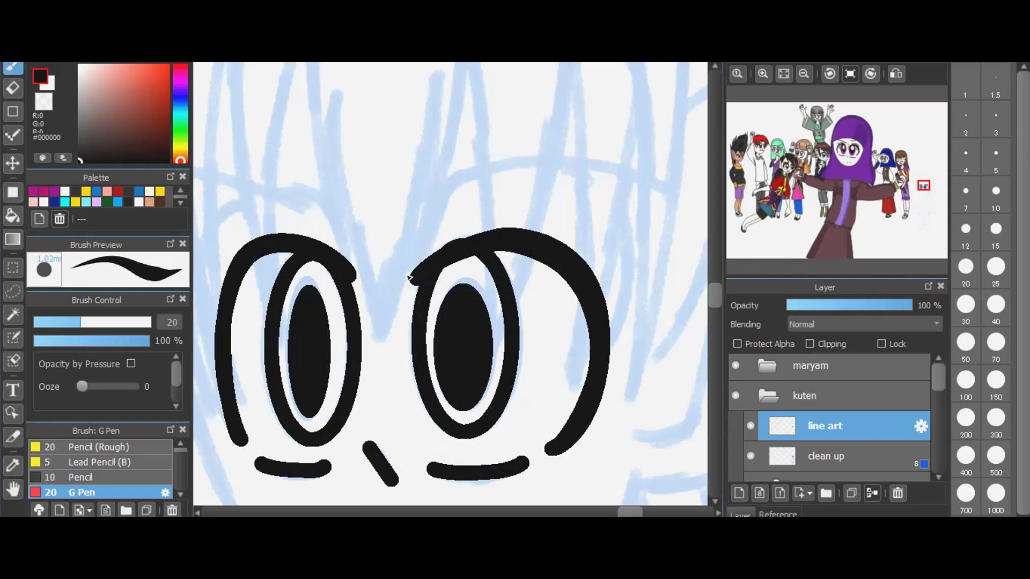
pyautogui.scroll(-3, 409, 277)
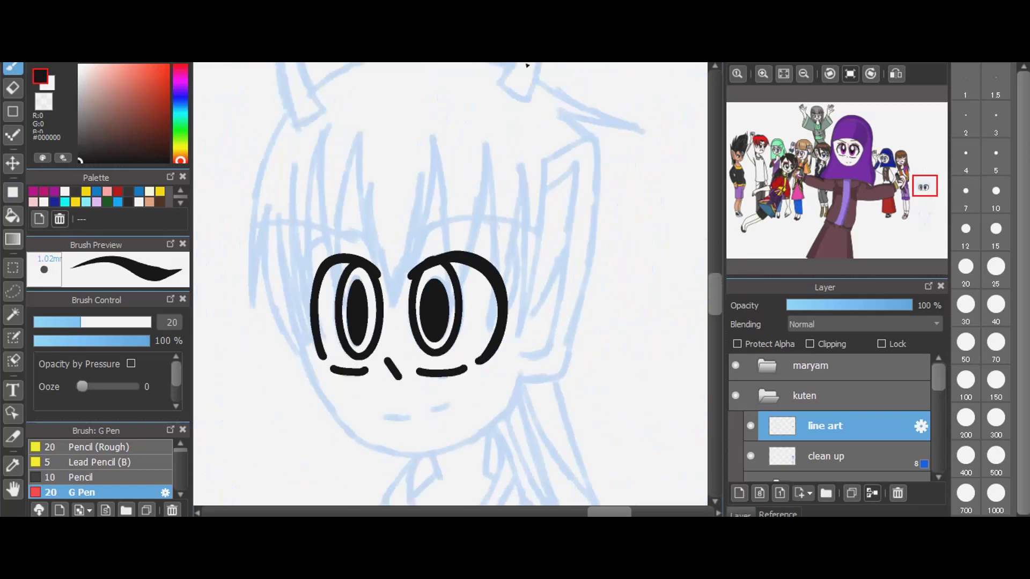
pyautogui.click(555, 54)
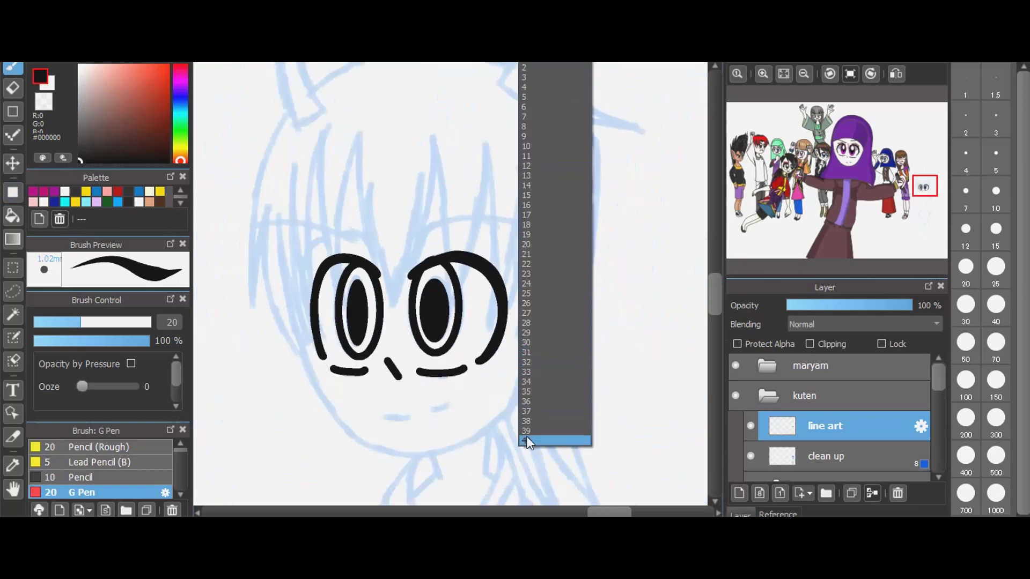
pyautogui.click(527, 440)
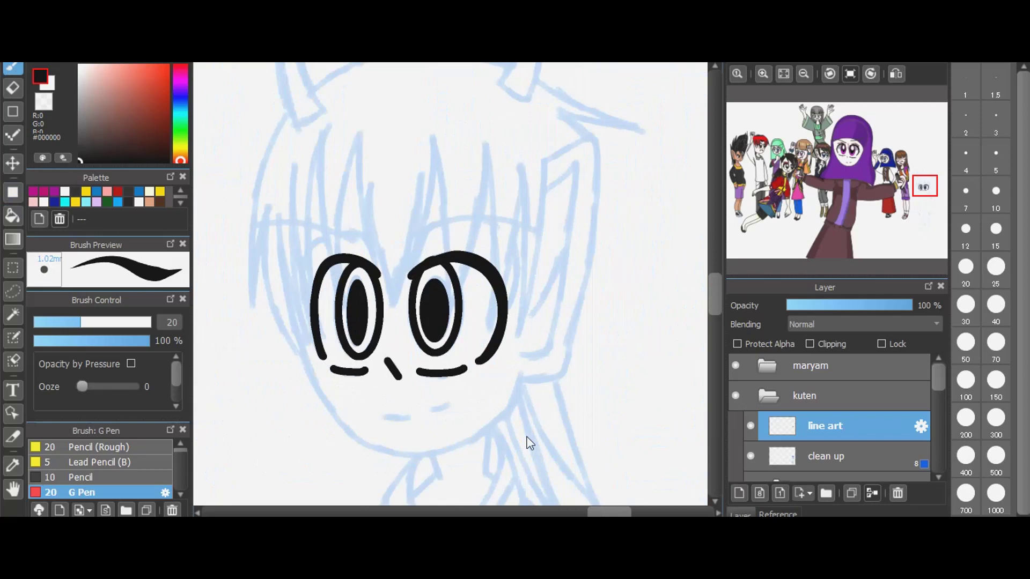
# - Try to ink the eyebrow above the left-hand eye with the G Pen at size 30
pyautogui.click(995, 267)
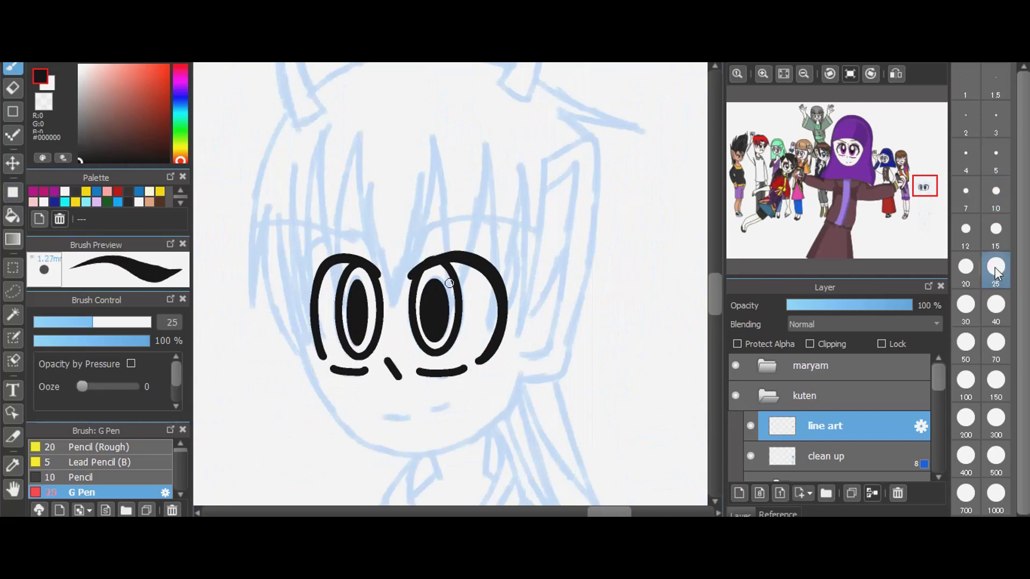
pyautogui.click(967, 305)
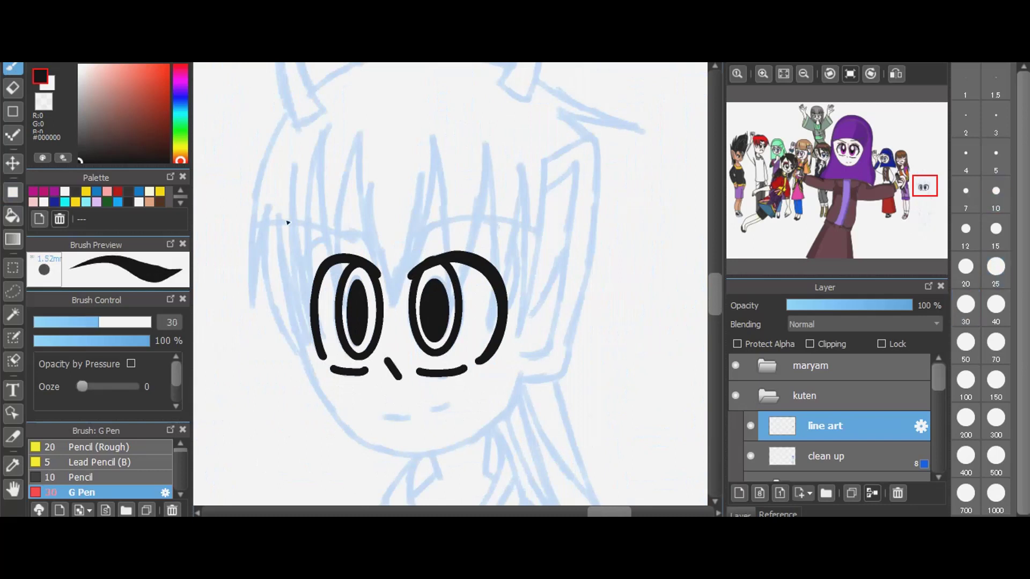
pyautogui.moveTo(246, 226)
pyautogui.mouseDown()
pyautogui.moveTo(324, 229)
pyautogui.moveTo(363, 246)
pyautogui.mouseUp()
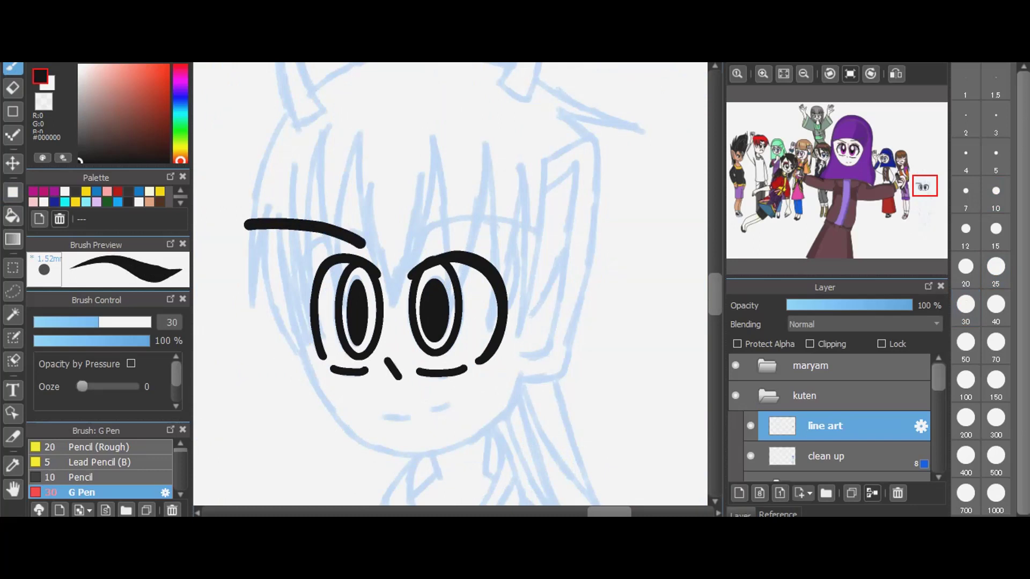
pyautogui.hotkey('ctrl', 'z')
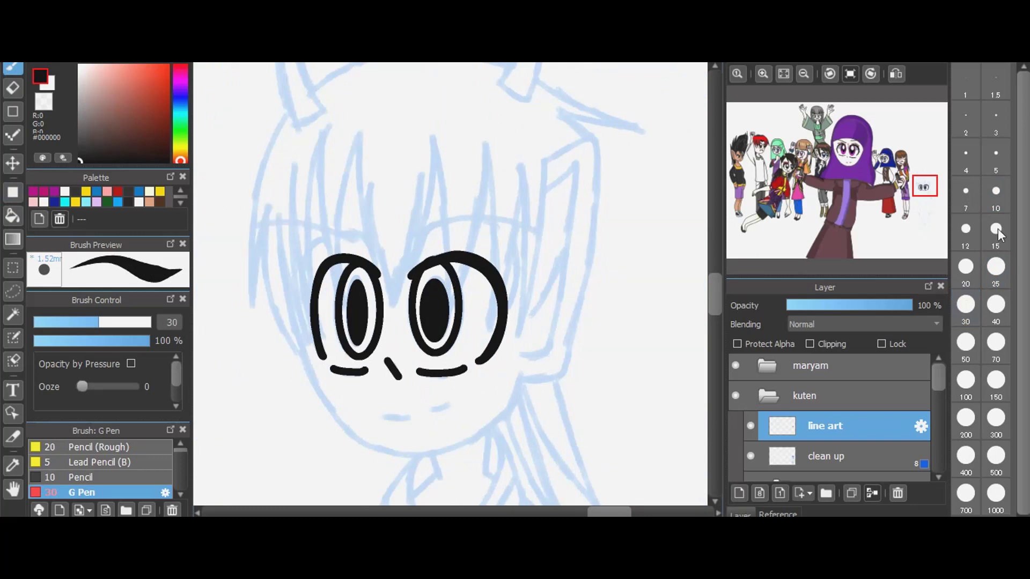
# - Try to ink an arched eyebrow above the right-hand eye with the G Pen at size 25
pyautogui.click(1002, 276)
pyautogui.moveTo(411, 242); pyautogui.dragTo(516, 225)
pyautogui.moveTo(561, 252); pyautogui.dragTo(560, 253)
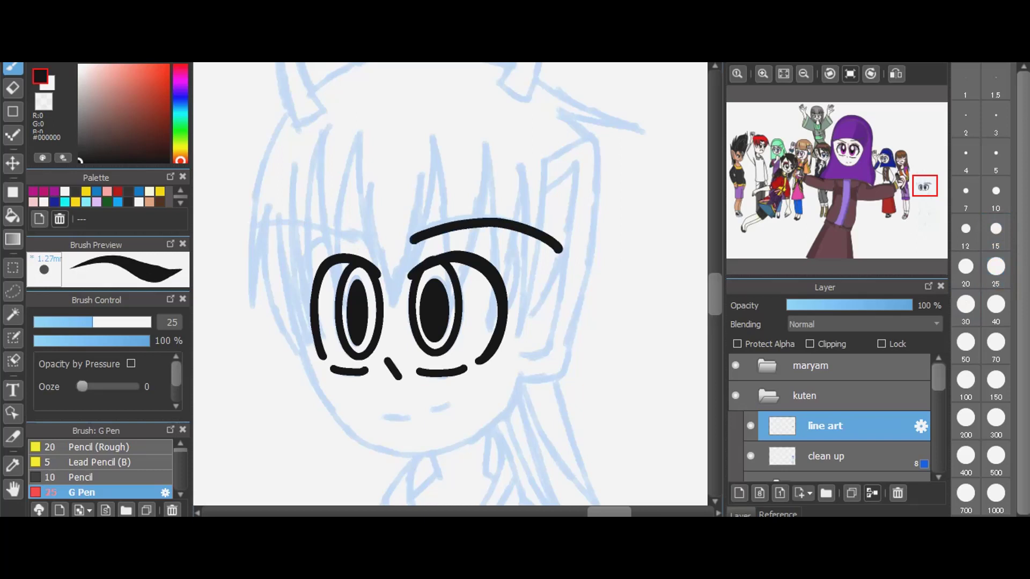
pyautogui.hotkey('ctrl', 'z')
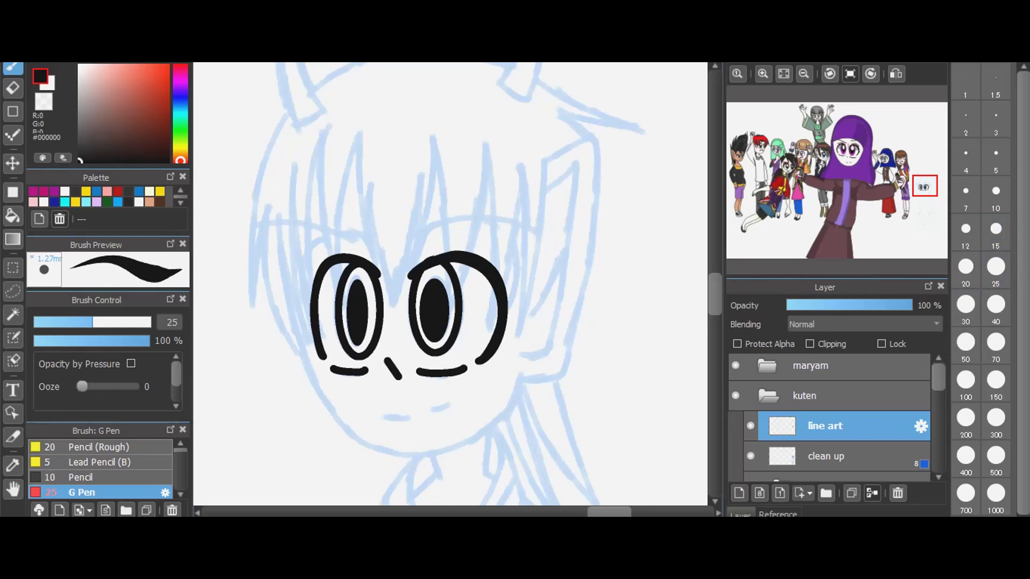
# - Set the G Pen brush size to 20
pyautogui.click(965, 268)
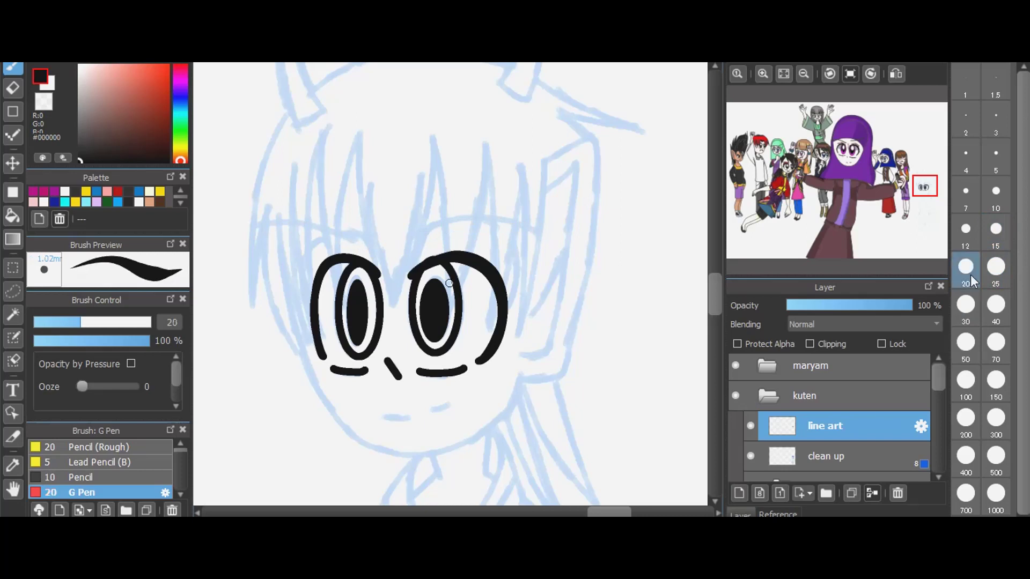
# - Try to ink thin eyebrows above both eyes and a first fringe strand down to the left-hand eye
pyautogui.moveTo(409, 236)
pyautogui.mouseDown()
pyautogui.moveTo(482, 214)
pyautogui.moveTo(534, 222)
pyautogui.moveTo(550, 251)
pyautogui.mouseUp()
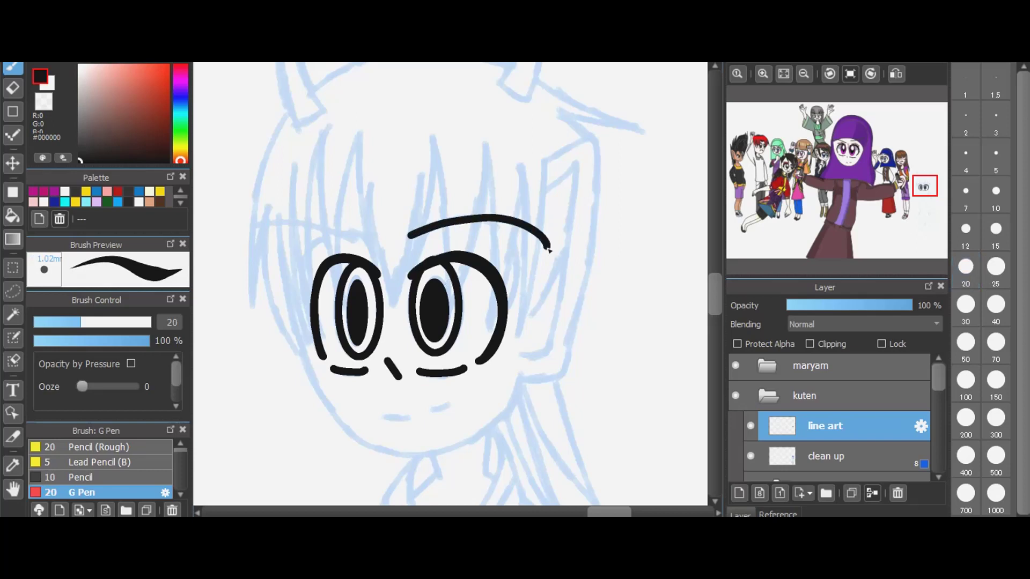
pyautogui.moveTo(248, 226)
pyautogui.mouseDown()
pyautogui.moveTo(317, 225)
pyautogui.moveTo(368, 250)
pyautogui.mouseUp()
pyautogui.moveTo(361, 130); pyautogui.dragTo(362, 192)
pyautogui.moveTo(380, 268); pyautogui.dragTo(387, 279)
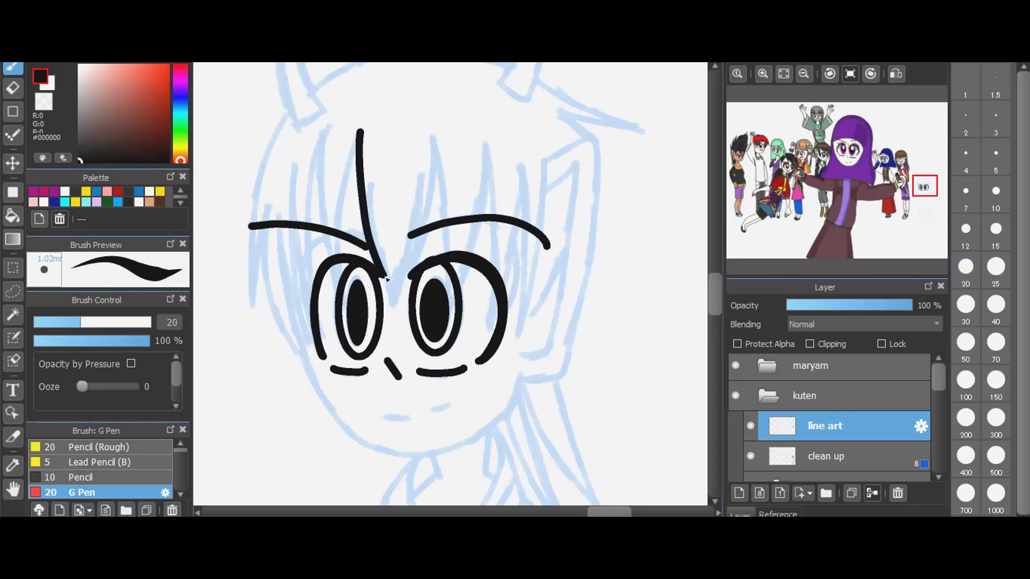
pyautogui.hotkey('ctrl', 'z')
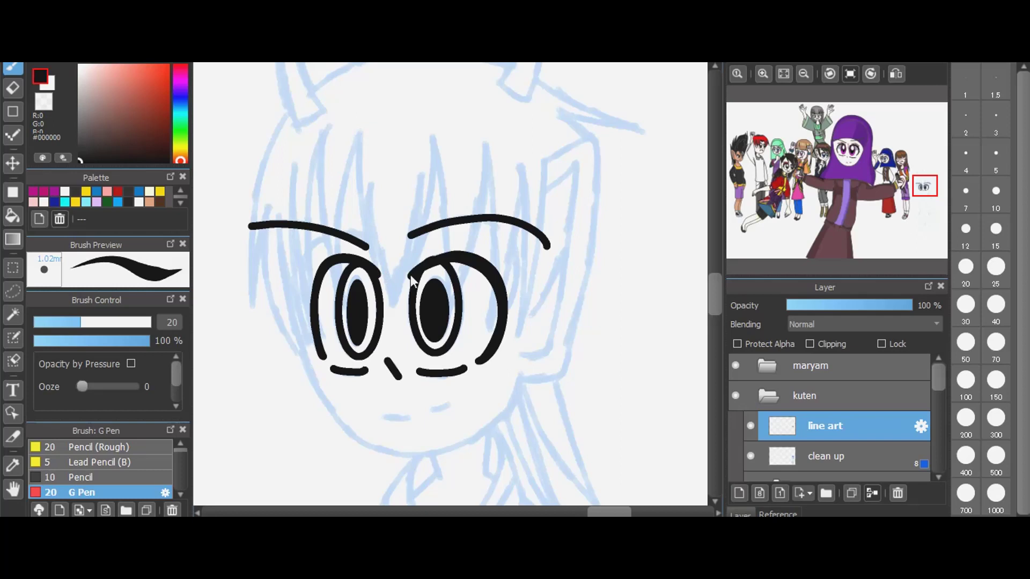
# - Try to ink curved eyelid creases around both eyes and two fringe strands running down between the brows
pyautogui.moveTo(411, 286)
pyautogui.mouseDown()
pyautogui.moveTo(435, 222)
pyautogui.moveTo(452, 216)
pyautogui.moveTo(493, 220)
pyautogui.moveTo(520, 244)
pyautogui.moveTo(528, 316)
pyautogui.moveTo(484, 360)
pyautogui.mouseUp()
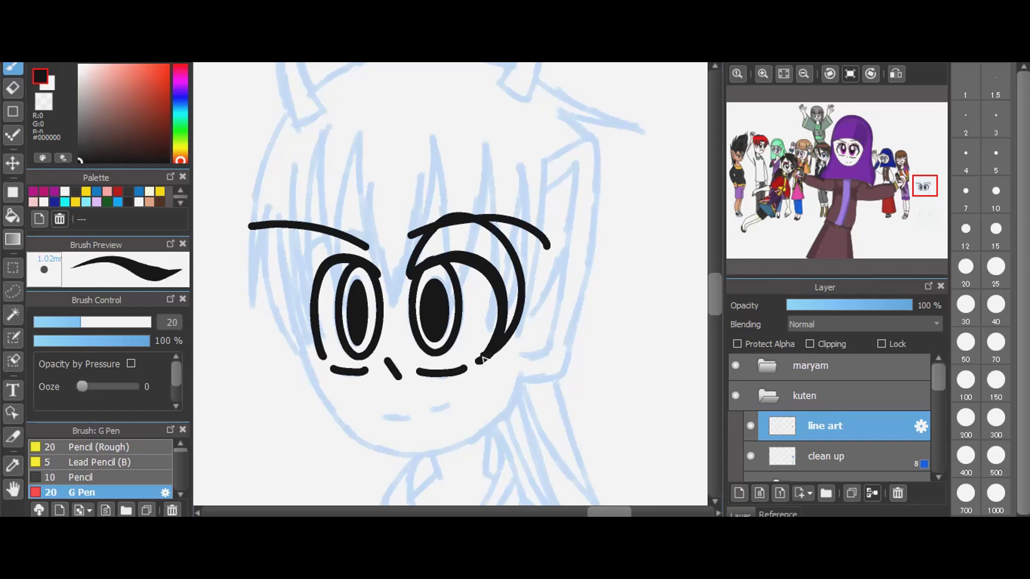
pyautogui.moveTo(322, 351)
pyautogui.mouseDown()
pyautogui.moveTo(298, 293)
pyautogui.moveTo(310, 242)
pyautogui.moveTo(340, 228)
pyautogui.moveTo(367, 234)
pyautogui.moveTo(383, 279)
pyautogui.mouseUp()
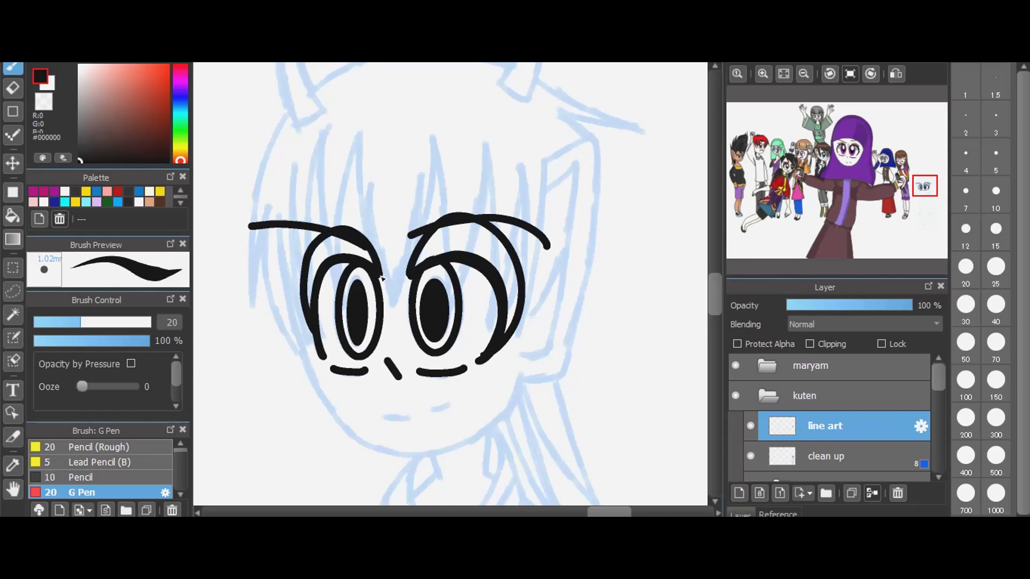
pyautogui.moveTo(358, 130); pyautogui.dragTo(379, 262)
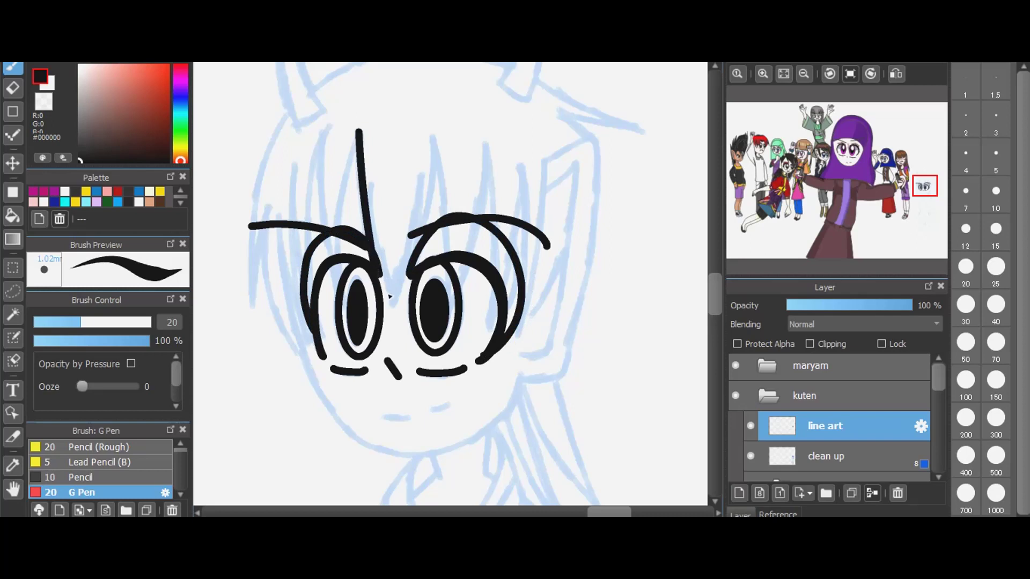
pyautogui.moveTo(390, 297); pyautogui.dragTo(389, 297)
pyautogui.moveTo(372, 179); pyautogui.dragTo(390, 306)
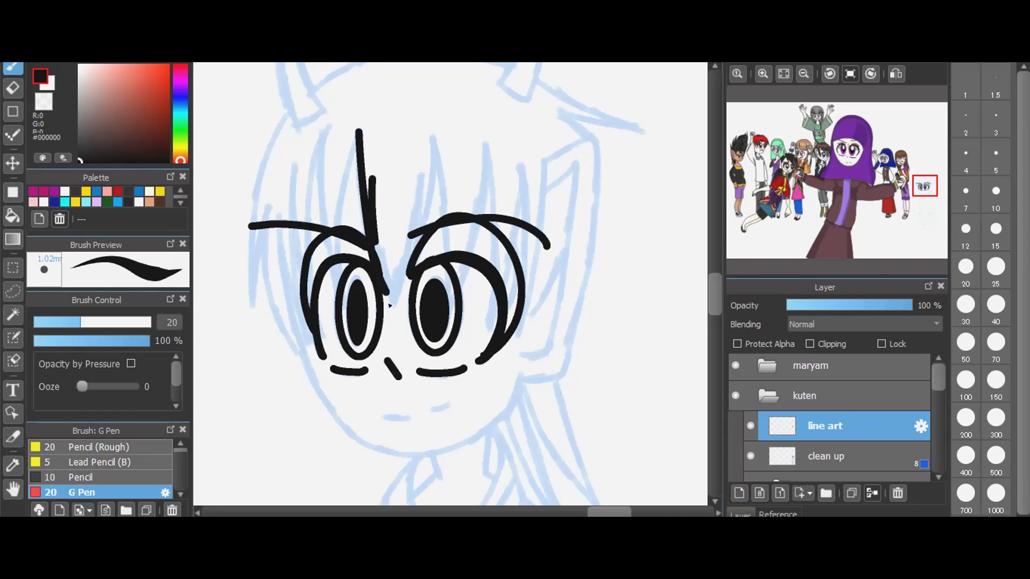
pyautogui.moveTo(374, 243); pyautogui.dragTo(390, 305)
pyautogui.hotkey('ctrl', 'z')
pyautogui.hotkey('ctrl', 'z')
pyautogui.hotkey('ctrl', 'z')
pyautogui.hotkey('ctrl', 'z')
pyautogui.hotkey('ctrl', 'z')
pyautogui.hotkey('ctrl', 'z')
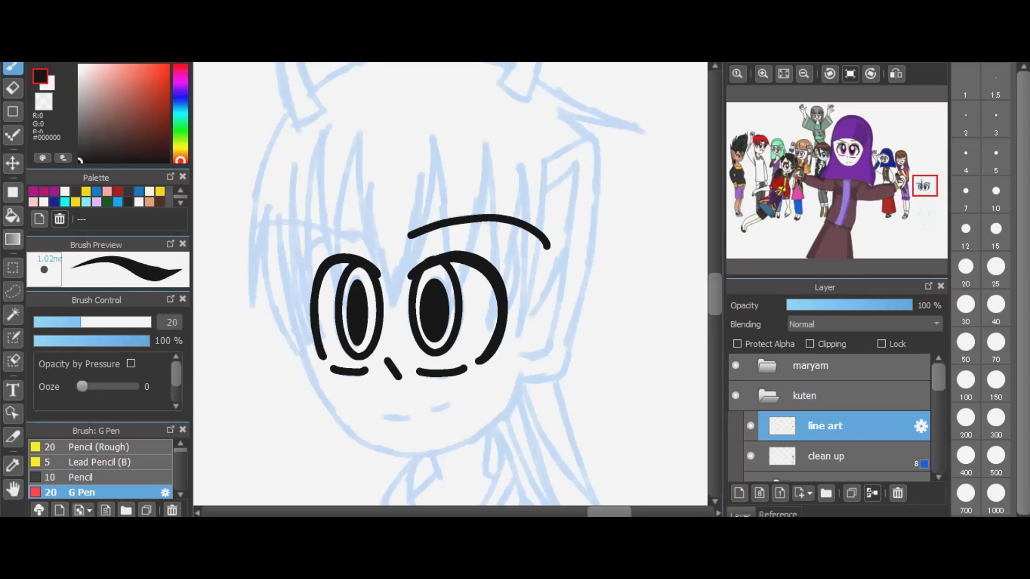
# - Retry the left-hand eyebrow and both eyelid creases, and undo them together with the right-hand eyebrow
pyautogui.moveTo(250, 226)
pyautogui.mouseDown()
pyautogui.moveTo(368, 248)
pyautogui.moveTo(487, 351)
pyautogui.mouseUp()
pyautogui.moveTo(378, 275); pyautogui.dragTo(313, 331)
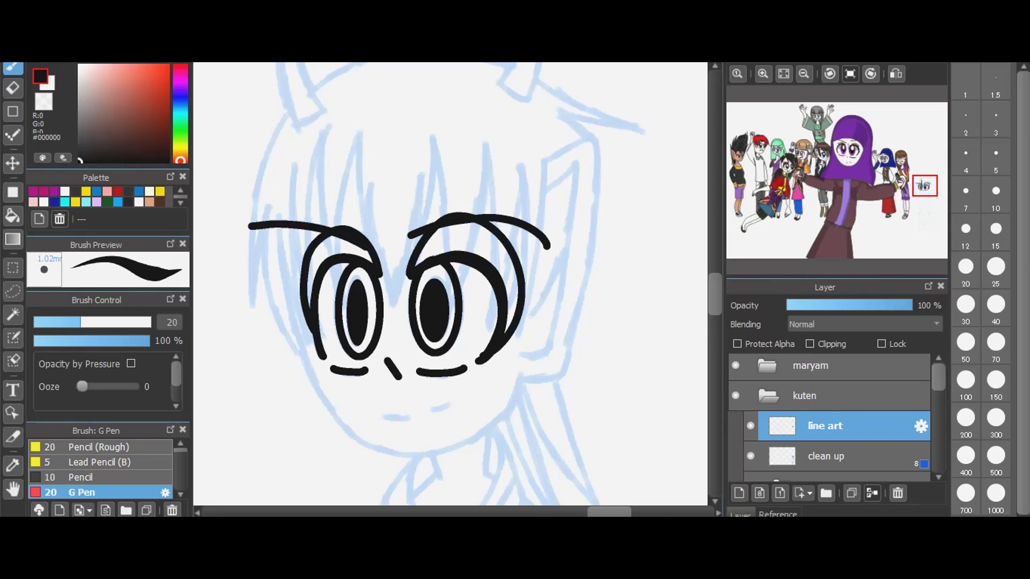
pyautogui.hotkey('ctrl', 'z')
pyautogui.hotkey('ctrl', 'z')
pyautogui.hotkey('ctrl', 'z')
# - Ink two long fringe strands over the sketch, running from the forehead to the inner corner of the left-hand eye
pyautogui.hotkey('ctrl', 'z')
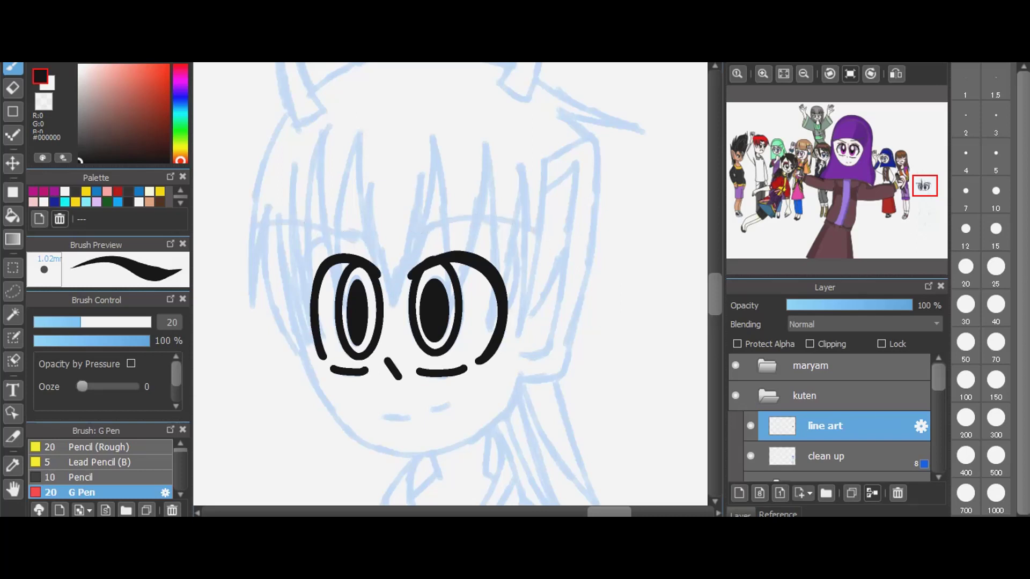
pyautogui.moveTo(366, 127)
pyautogui.mouseDown()
pyautogui.moveTo(367, 216)
pyautogui.moveTo(385, 278)
pyautogui.mouseUp()
pyautogui.hotkey('ctrl', 'z')
pyautogui.moveTo(359, 128)
pyautogui.mouseDown()
pyautogui.moveTo(366, 231)
pyautogui.moveTo(384, 276)
pyautogui.mouseUp()
pyautogui.moveTo(374, 177); pyautogui.dragTo(382, 271)
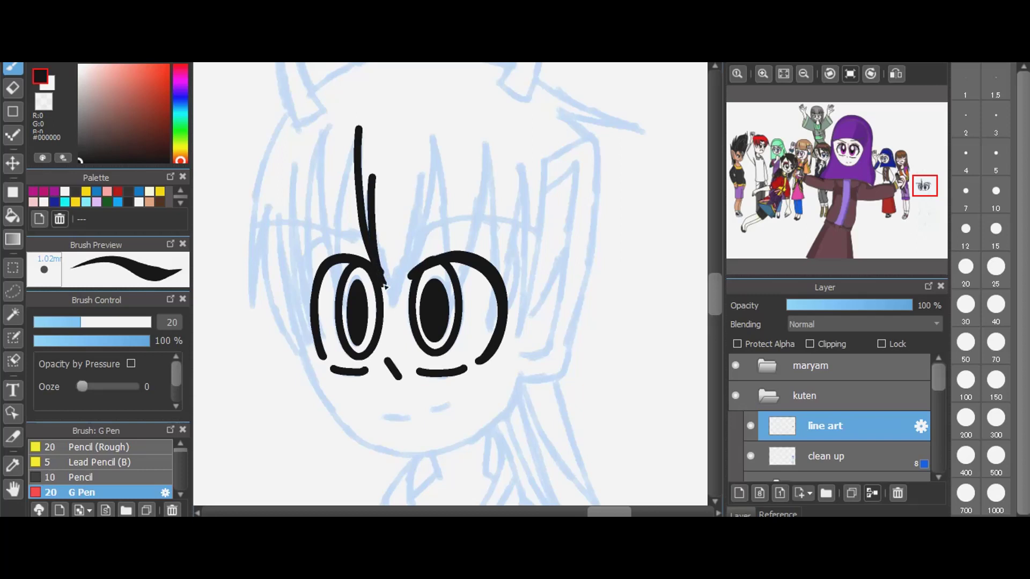
pyautogui.moveTo(375, 173)
pyautogui.mouseDown()
pyautogui.moveTo(393, 314)
pyautogui.moveTo(416, 219)
pyautogui.mouseUp()
pyautogui.hotkey('ctrl', 'z')
pyautogui.hotkey('ctrl', 'z')
pyautogui.hotkey('ctrl', 'z')
# - Ink the mirrored strands toward the right-hand eye and close the central fringe lock in a point between the eyes
pyautogui.moveTo(433, 133); pyautogui.dragTo(415, 259)
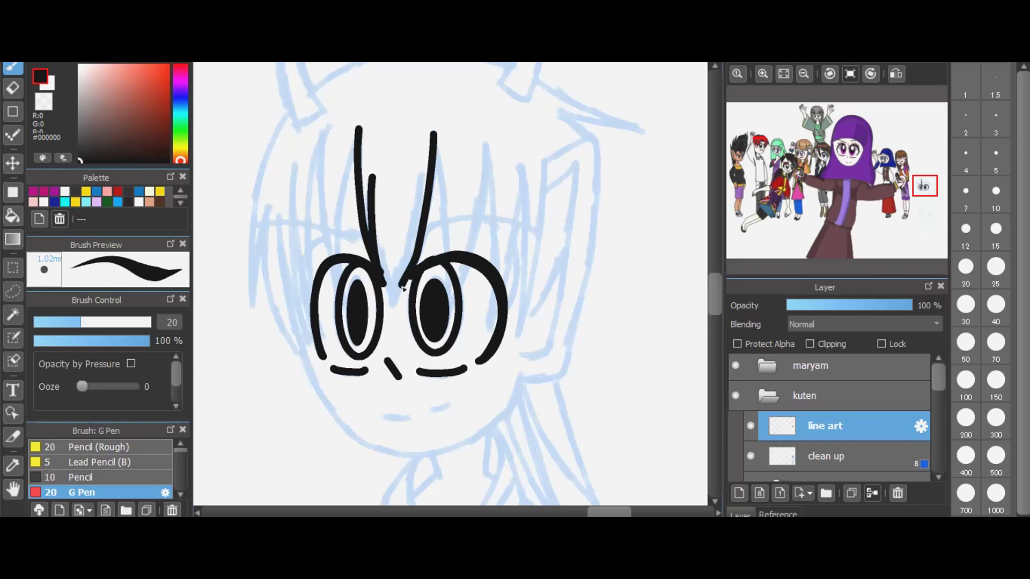
pyautogui.moveTo(420, 176); pyautogui.dragTo(406, 287)
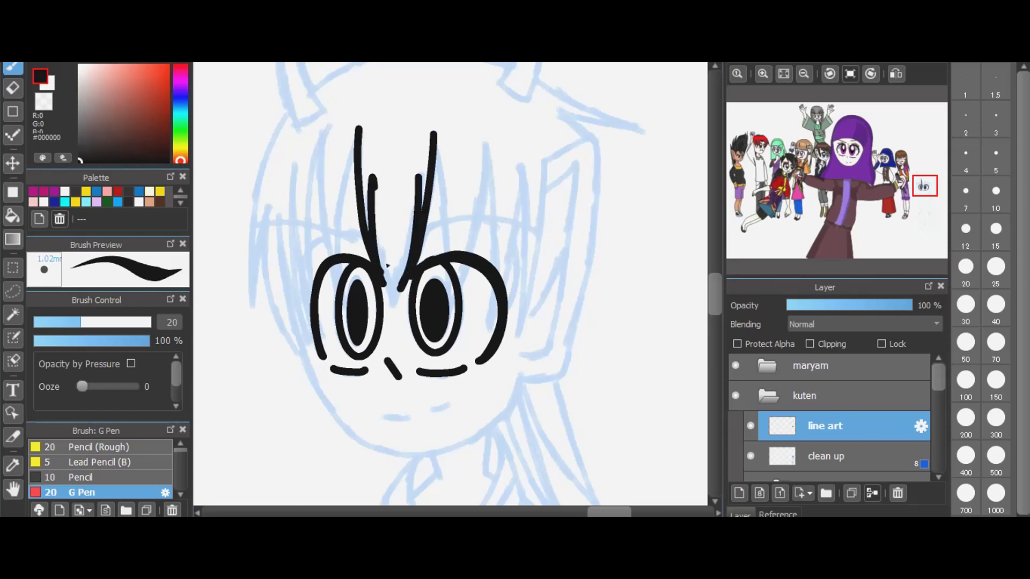
pyautogui.moveTo(374, 182); pyautogui.dragTo(398, 316)
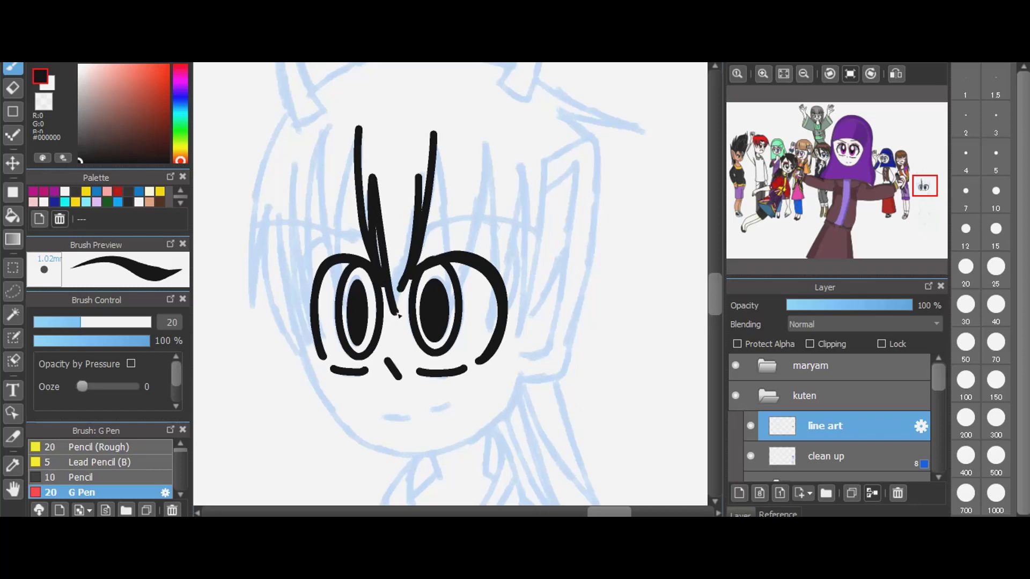
pyautogui.moveTo(417, 181); pyautogui.dragTo(406, 220)
pyautogui.moveTo(402, 299); pyautogui.dragTo(398, 296)
pyautogui.hotkey('ctrl', 'z')
pyautogui.moveTo(418, 183); pyautogui.dragTo(397, 313)
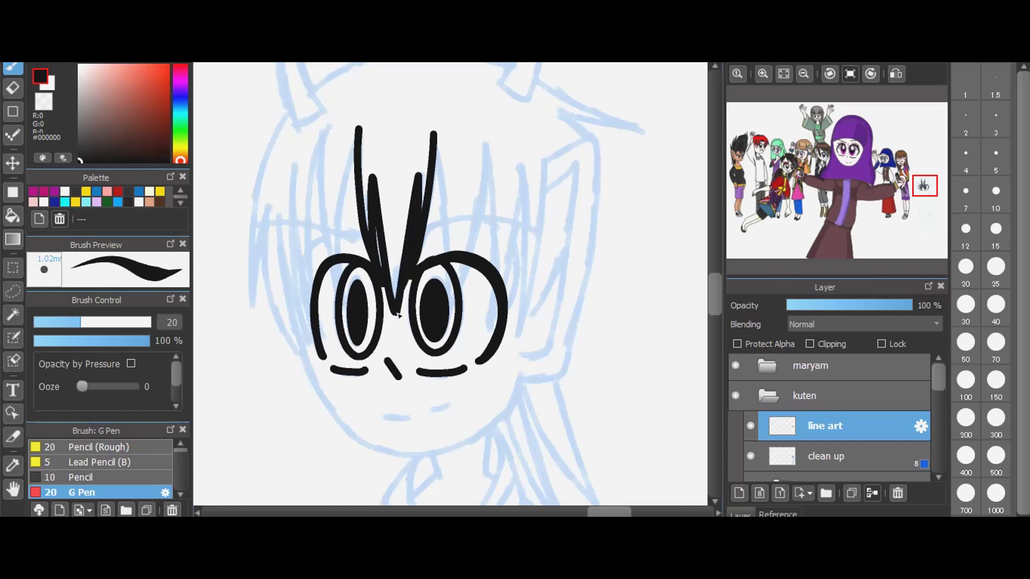
# - Ink the spiky fringe strands over the right-hand eye and the side lock in front of the ear
pyautogui.moveTo(438, 134)
pyautogui.mouseDown()
pyautogui.moveTo(456, 261)
pyautogui.moveTo(447, 317)
pyautogui.moveTo(487, 189)
pyautogui.moveTo(488, 144)
pyautogui.mouseUp()
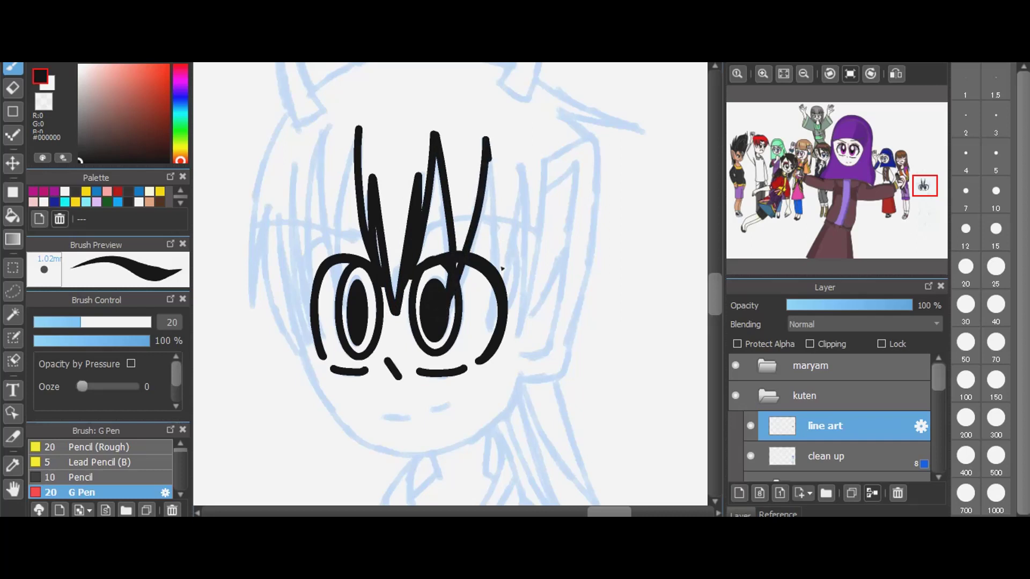
pyautogui.moveTo(502, 268)
pyautogui.mouseDown()
pyautogui.moveTo(484, 338)
pyautogui.moveTo(506, 291)
pyautogui.moveTo(523, 161)
pyautogui.mouseUp()
pyautogui.moveTo(529, 212); pyautogui.dragTo(519, 345)
pyautogui.moveTo(543, 167)
pyautogui.mouseDown()
pyautogui.moveTo(538, 278)
pyautogui.moveTo(520, 348)
pyautogui.mouseUp()
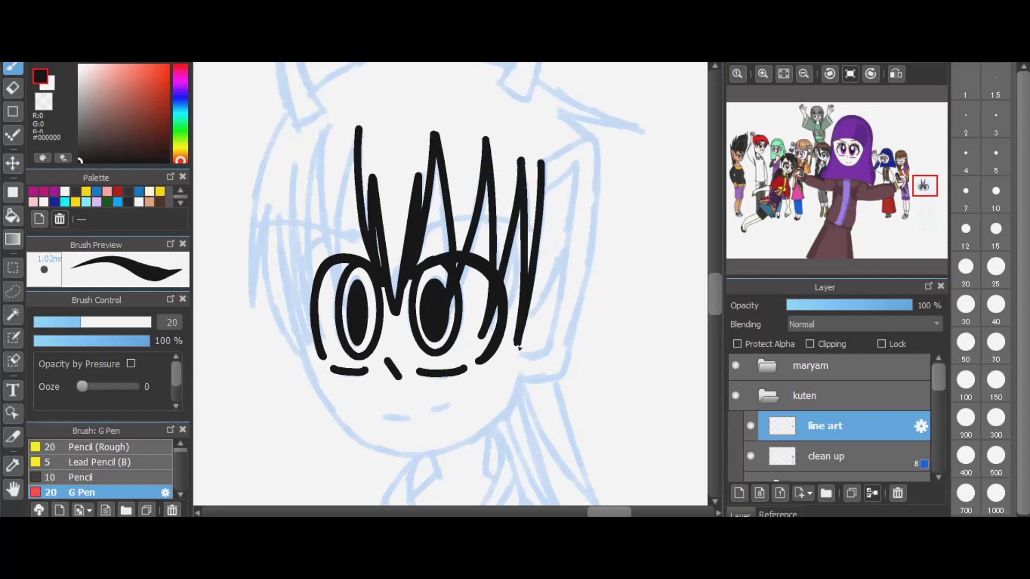
# - Ink the fringe strands over the left-hand eye and the long side locks along that edge of the face
pyautogui.moveTo(330, 119); pyautogui.dragTo(328, 266)
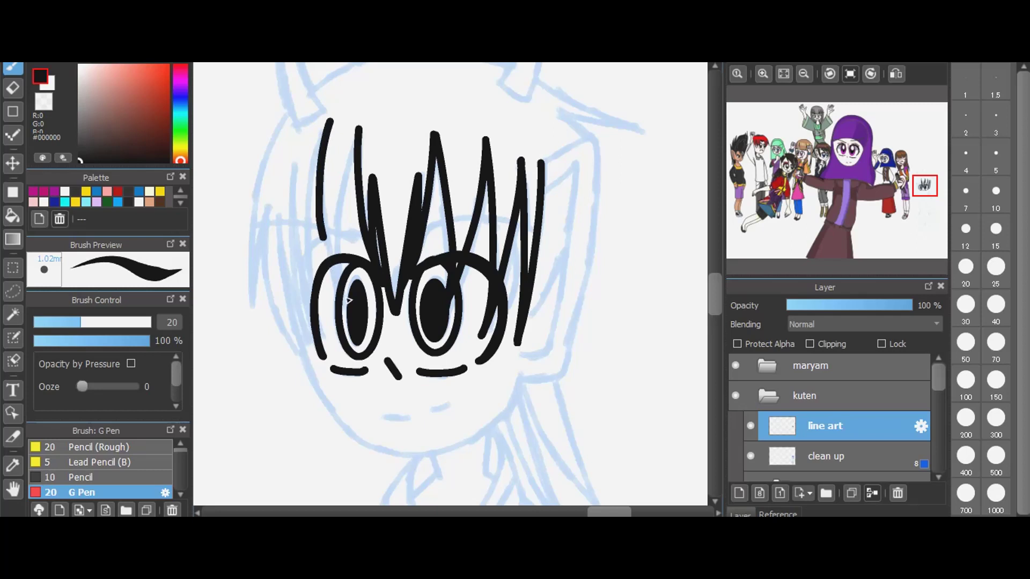
pyautogui.moveTo(358, 127)
pyautogui.mouseDown()
pyautogui.moveTo(342, 214)
pyautogui.moveTo(351, 304)
pyautogui.mouseUp()
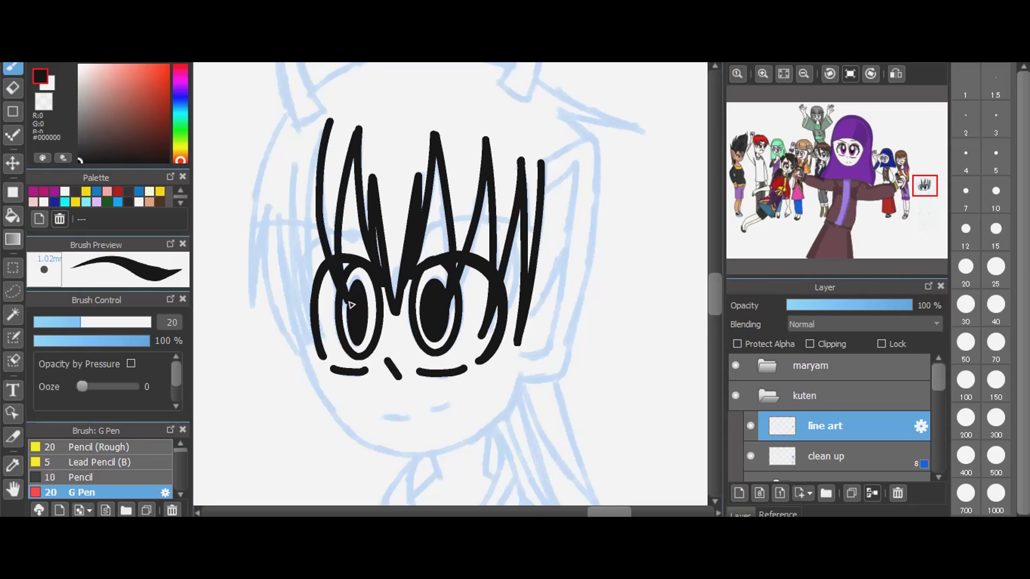
pyautogui.moveTo(307, 250); pyautogui.dragTo(327, 347)
pyautogui.moveTo(294, 160)
pyautogui.mouseDown()
pyautogui.moveTo(298, 257)
pyautogui.moveTo(328, 349)
pyautogui.mouseUp()
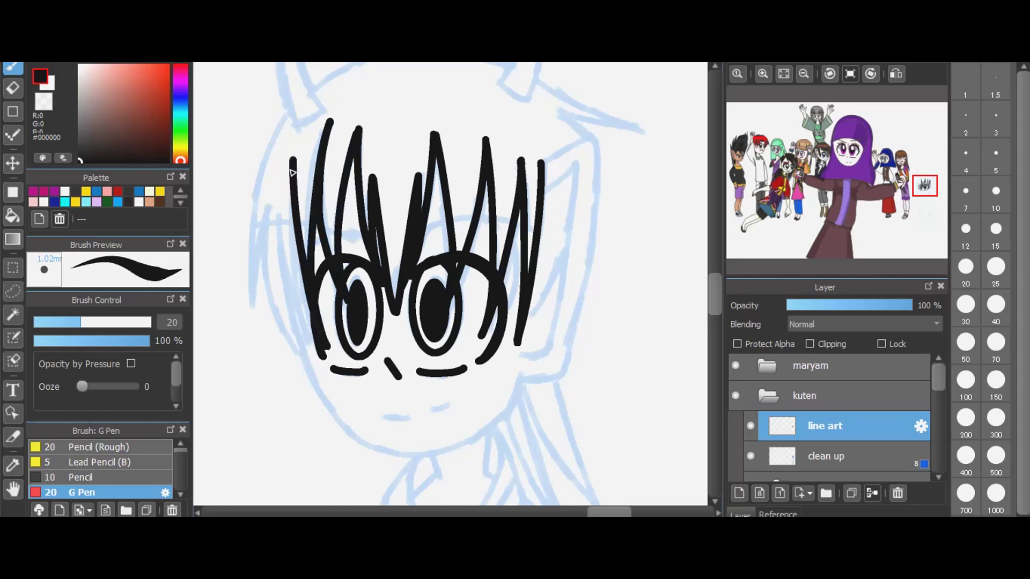
pyautogui.moveTo(290, 166)
pyautogui.mouseDown()
pyautogui.moveTo(292, 266)
pyautogui.moveTo(319, 365)
pyautogui.mouseUp()
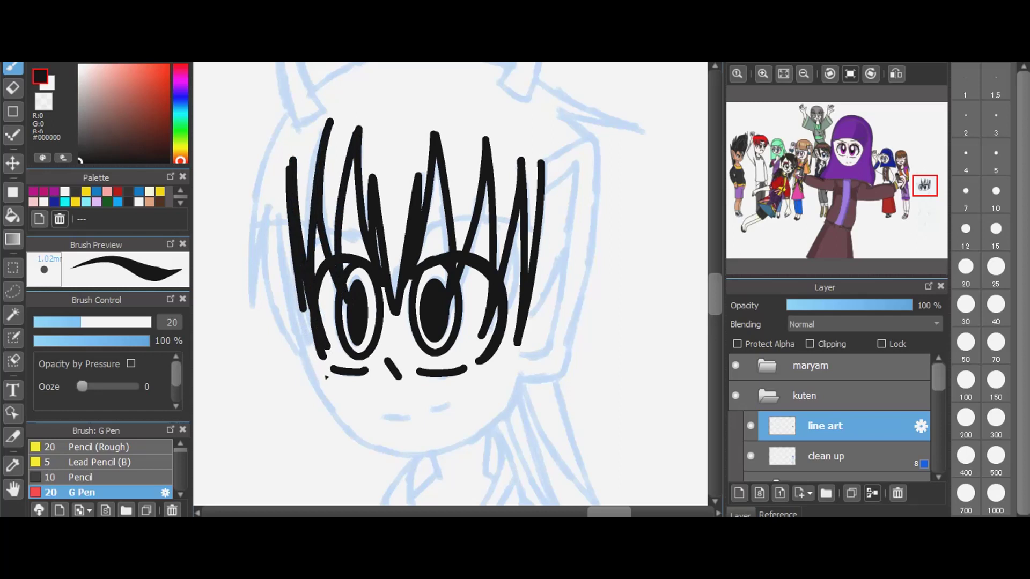
pyautogui.moveTo(274, 213); pyautogui.dragTo(325, 378)
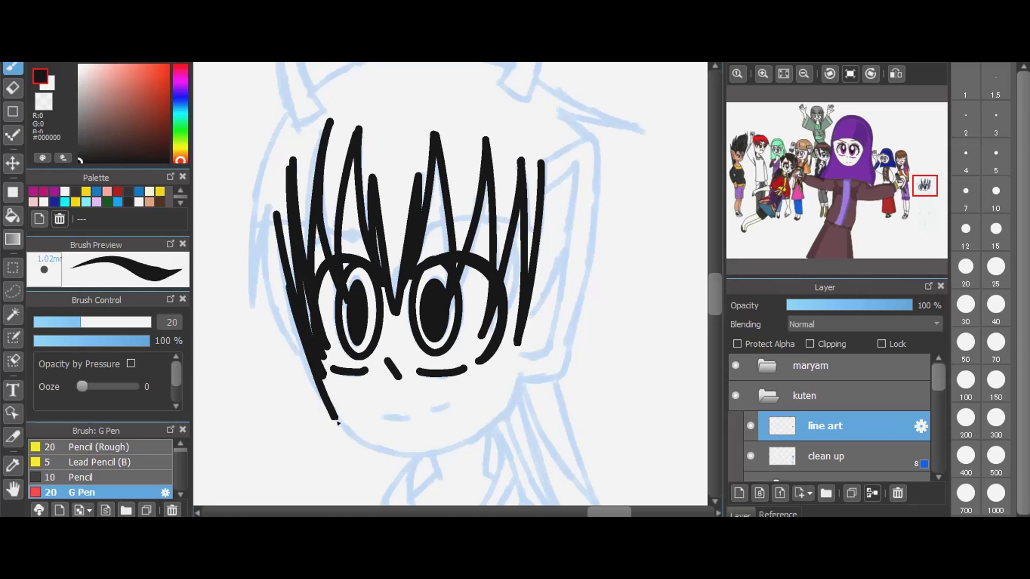
# - Redo the face outline as one line from the left-hand side locks around the chin up to the ear
pyautogui.hotkey('ctrl', 'z')
pyautogui.moveTo(298, 325)
pyautogui.mouseDown()
pyautogui.moveTo(329, 405)
pyautogui.moveTo(385, 459)
pyautogui.moveTo(445, 458)
pyautogui.moveTo(487, 437)
pyautogui.moveTo(520, 408)
pyautogui.moveTo(520, 367)
pyautogui.mouseUp()
pyautogui.moveTo(302, 339); pyautogui.dragTo(317, 362)
# - Ink the pointed ear's outer outline down to the jaw and add the inner ear fold lines
pyautogui.moveTo(540, 160)
pyautogui.mouseDown()
pyautogui.moveTo(595, 134)
pyautogui.moveTo(600, 160)
pyautogui.mouseUp()
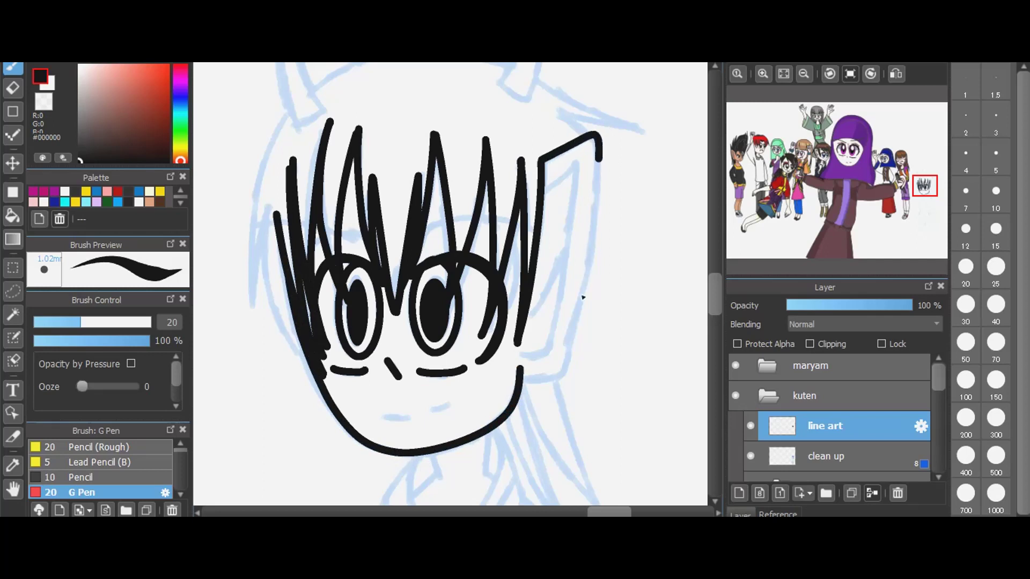
pyautogui.moveTo(584, 296)
pyautogui.mouseDown()
pyautogui.moveTo(562, 387)
pyautogui.moveTo(518, 382)
pyautogui.mouseUp()
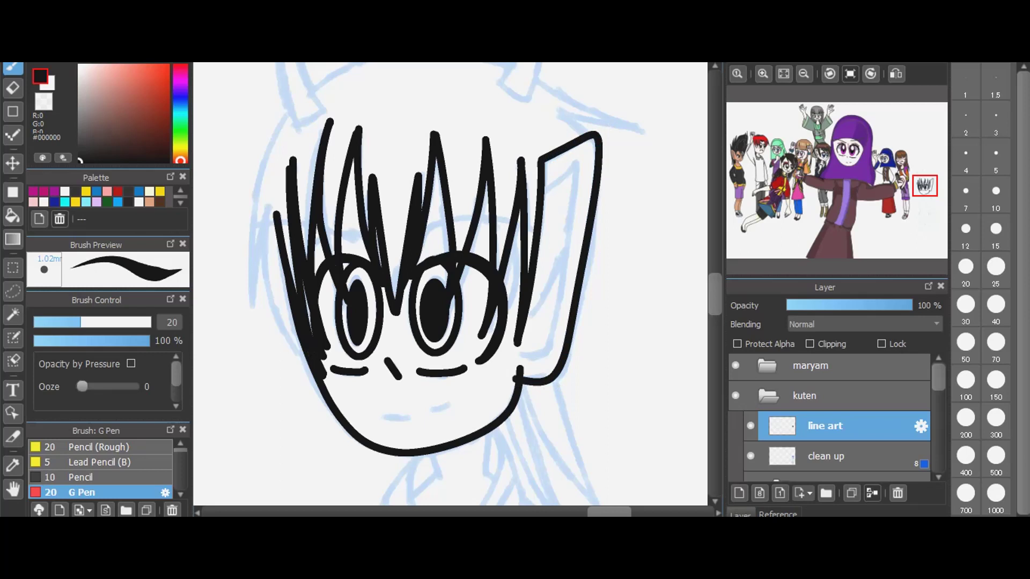
pyautogui.hotkey('ctrl', 'z')
pyautogui.moveTo(543, 182)
pyautogui.mouseDown()
pyautogui.moveTo(545, 159)
pyautogui.moveTo(595, 135)
pyautogui.moveTo(601, 175)
pyautogui.mouseUp()
pyautogui.moveTo(576, 321)
pyautogui.mouseDown()
pyautogui.moveTo(563, 387)
pyautogui.moveTo(520, 383)
pyautogui.mouseUp()
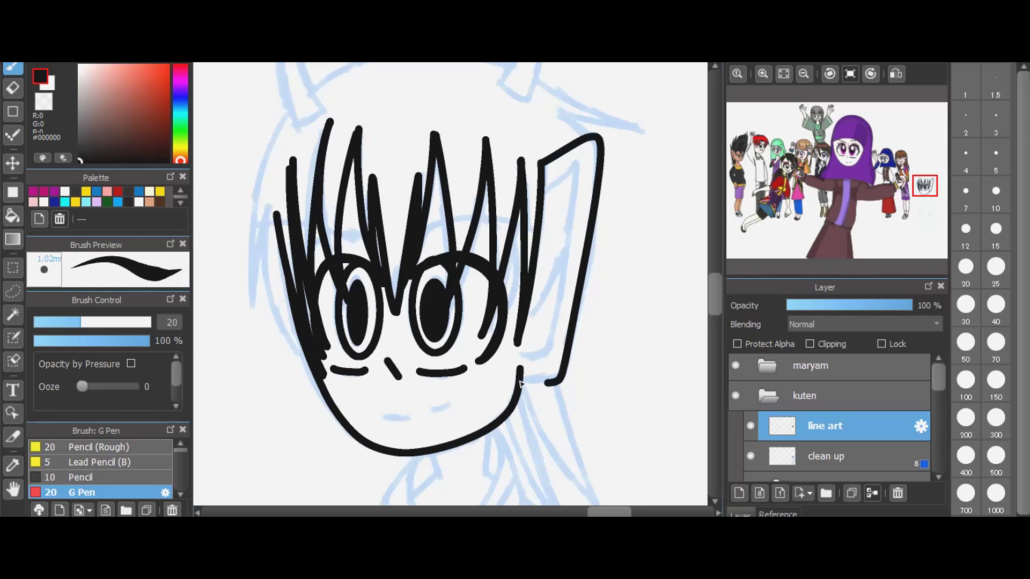
pyautogui.moveTo(545, 198)
pyautogui.mouseDown()
pyautogui.moveTo(591, 147)
pyautogui.moveTo(580, 185)
pyautogui.mouseUp()
pyautogui.moveTo(560, 303)
pyautogui.mouseDown()
pyautogui.moveTo(547, 357)
pyautogui.moveTo(523, 356)
pyautogui.moveTo(562, 275)
pyautogui.moveTo(578, 190)
pyautogui.mouseUp()
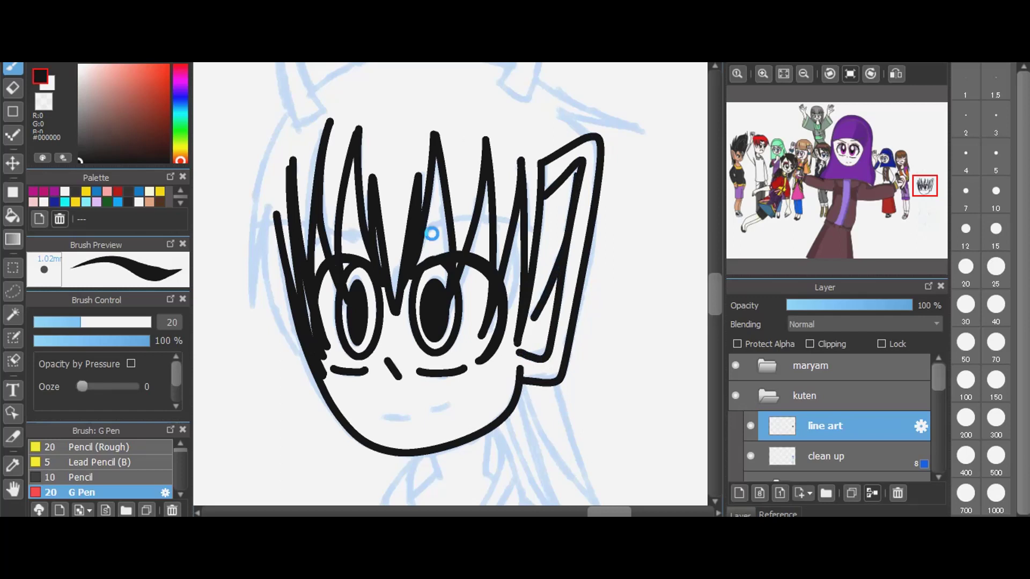
# - Ink a curved line beside the right-hand eye's outer edge and a short eyebrow segment between the fringe strands above it
pyautogui.scroll(1, 503, 273)
pyautogui.scroll(1, 503, 273)
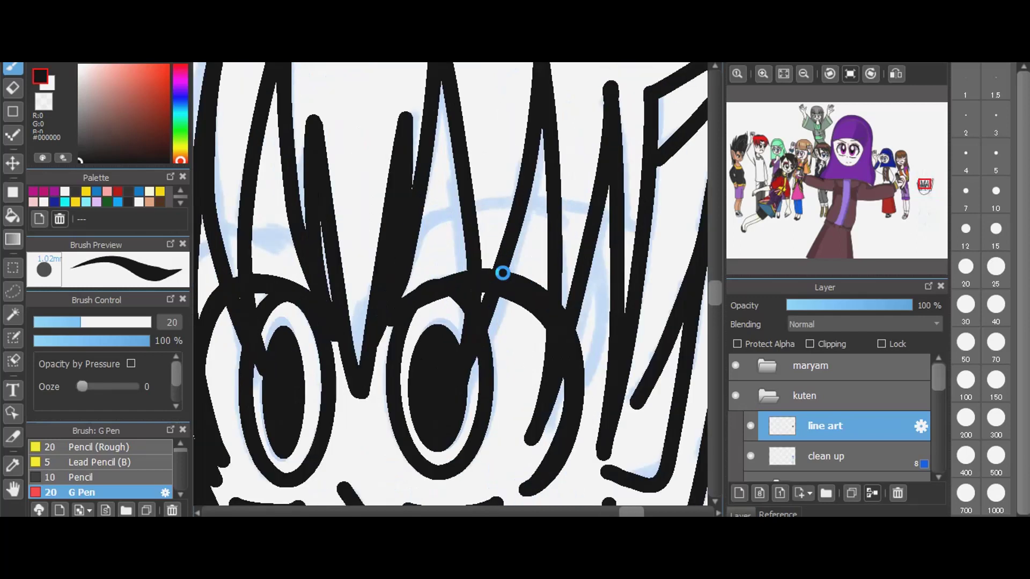
pyautogui.moveTo(411, 292)
pyautogui.mouseDown()
pyautogui.moveTo(446, 220)
pyautogui.moveTo(478, 227)
pyautogui.moveTo(431, 217)
pyautogui.moveTo(457, 208)
pyautogui.moveTo(475, 218)
pyautogui.mouseUp()
pyautogui.hotkey('ctrl', 'z')
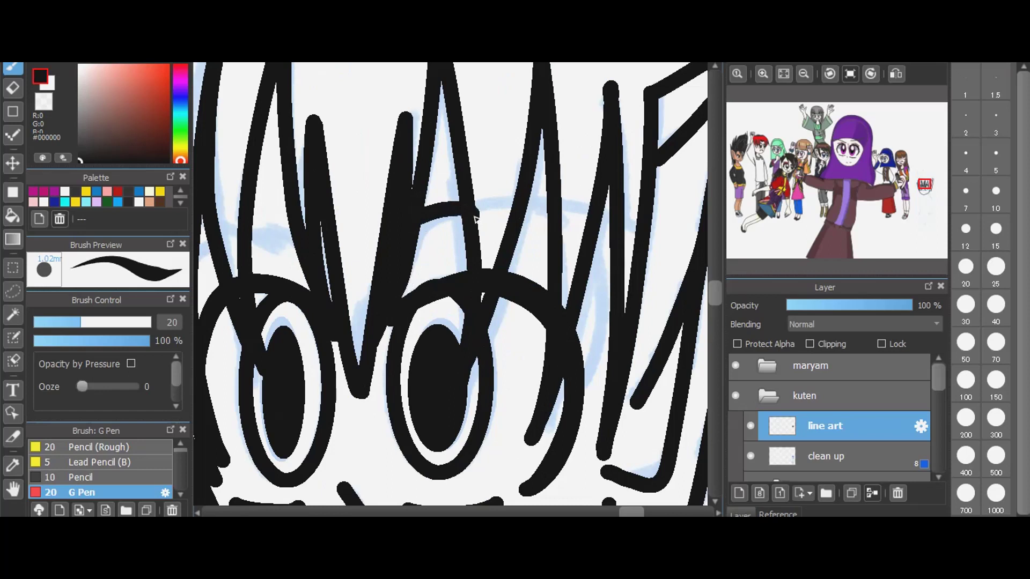
pyautogui.hotkey('ctrl', 'z')
pyautogui.moveTo(558, 466)
pyautogui.mouseDown()
pyautogui.moveTo(607, 377)
pyautogui.moveTo(609, 256)
pyautogui.moveTo(594, 231)
pyautogui.mouseUp()
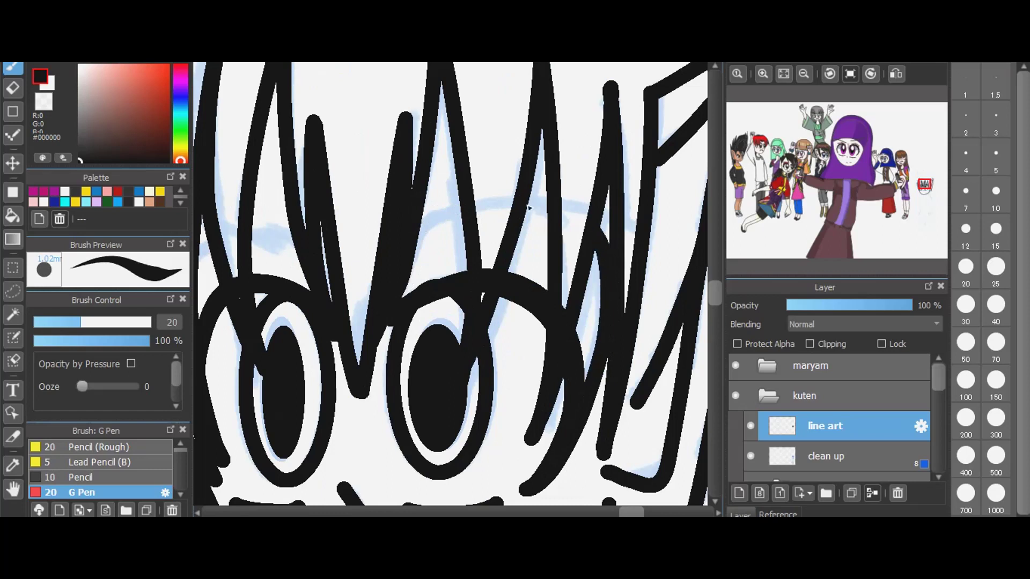
pyautogui.moveTo(528, 207); pyautogui.dragTo(556, 228)
# - Ink the inner segment of the right-hand eyebrow in the gap between the fringe strands, replacing the steeper first attempt
pyautogui.moveTo(398, 314)
pyautogui.mouseDown()
pyautogui.moveTo(420, 228)
pyautogui.moveTo(457, 203)
pyautogui.mouseUp()
pyautogui.moveTo(416, 272)
pyautogui.mouseDown()
pyautogui.moveTo(437, 218)
pyautogui.moveTo(477, 221)
pyautogui.mouseUp()
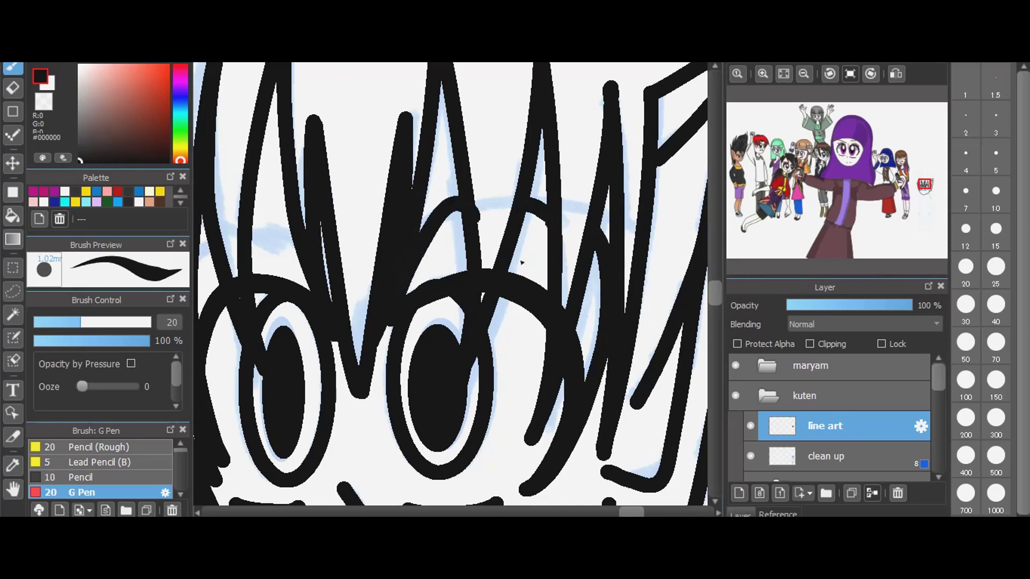
pyautogui.scroll(-1, 522, 262)
pyautogui.scroll(-1, 509, 268)
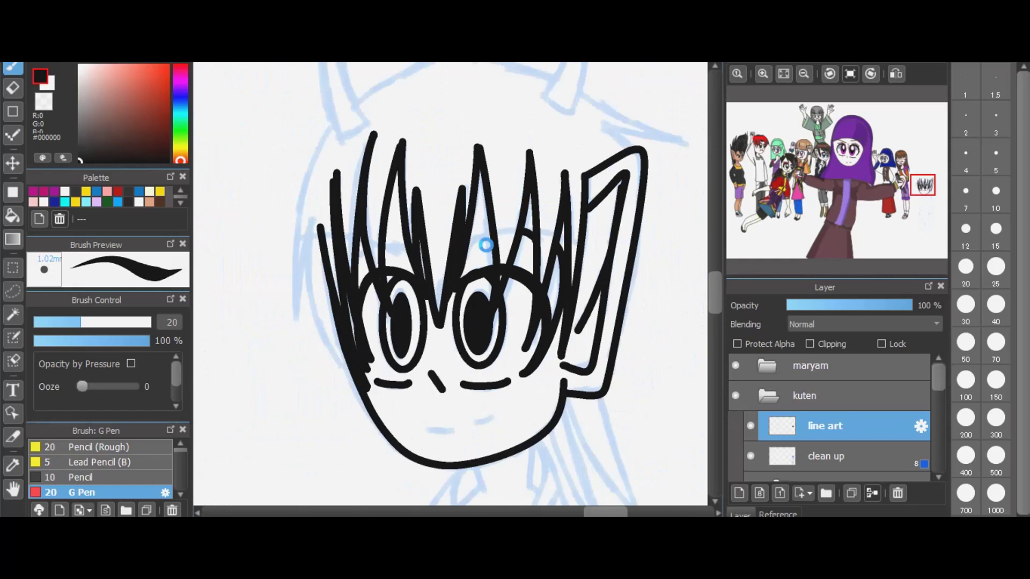
pyautogui.scroll(1, 485, 245)
pyautogui.scroll(1, 486, 245)
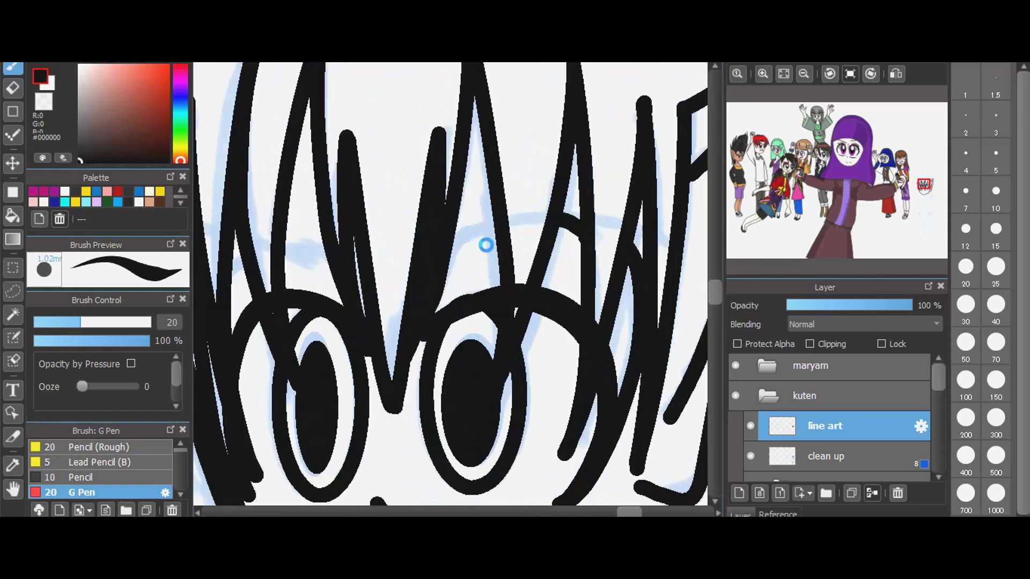
pyautogui.moveTo(453, 225); pyautogui.dragTo(476, 230)
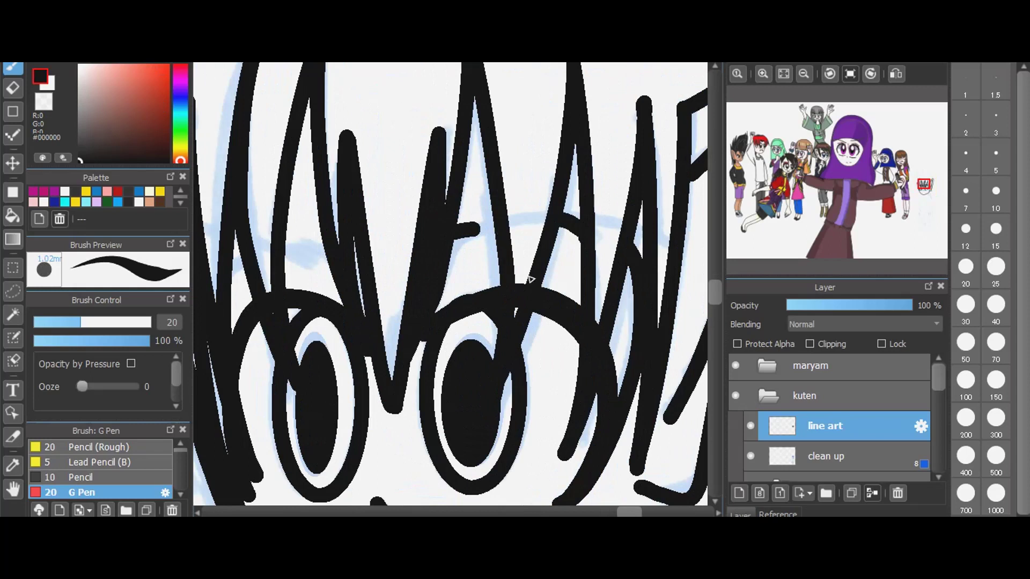
pyautogui.scroll(-1, 542, 311)
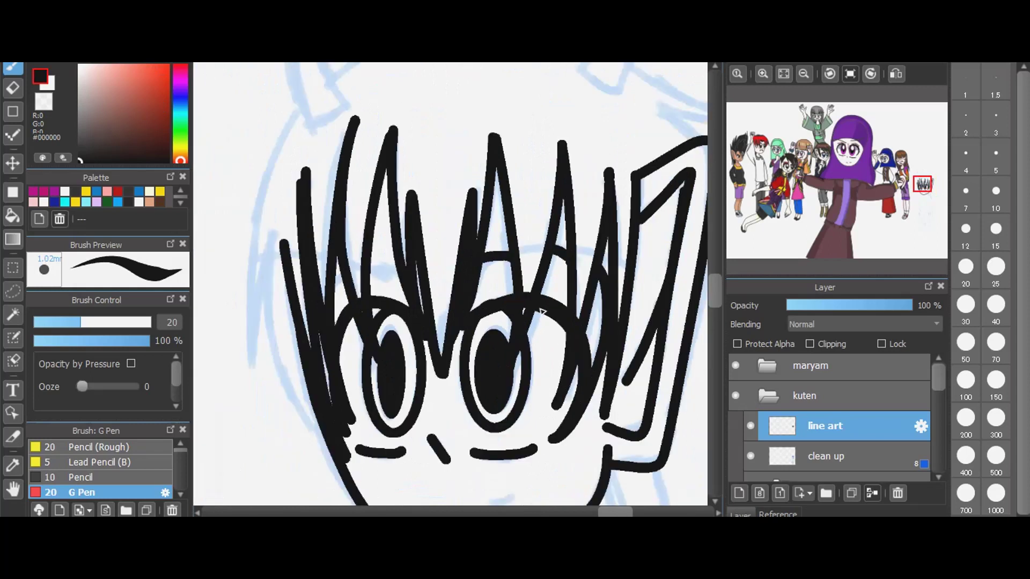
# - Ink the left-hand eyebrow's segments in the gaps between the fringe strands, redoing the inner segment with a flatter curve
pyautogui.moveTo(367, 265)
pyautogui.mouseDown()
pyautogui.moveTo(403, 284)
pyautogui.moveTo(420, 328)
pyautogui.mouseUp()
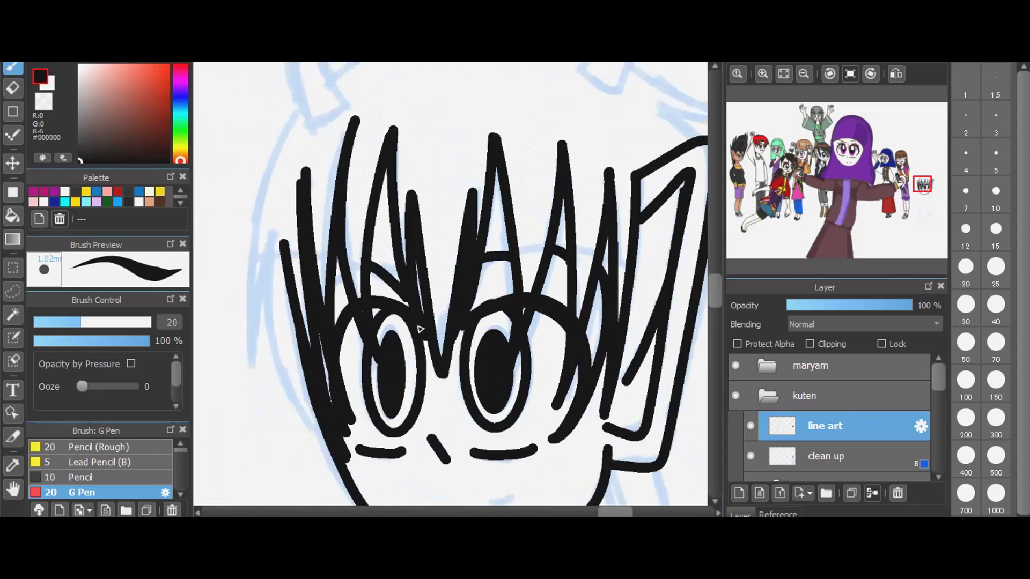
pyautogui.hotkey('ctrl', 'z')
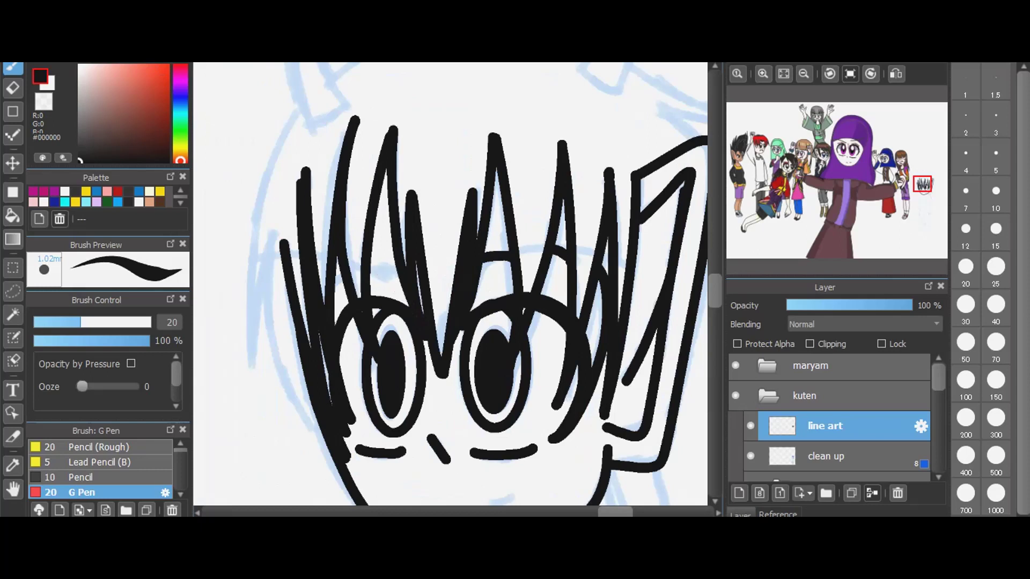
pyautogui.moveTo(372, 269)
pyautogui.mouseDown()
pyautogui.moveTo(397, 267)
pyautogui.moveTo(410, 293)
pyautogui.mouseUp()
pyautogui.moveTo(335, 288); pyautogui.dragTo(348, 277)
# - Set the G Pen's brush size to 25
pyautogui.click(969, 304)
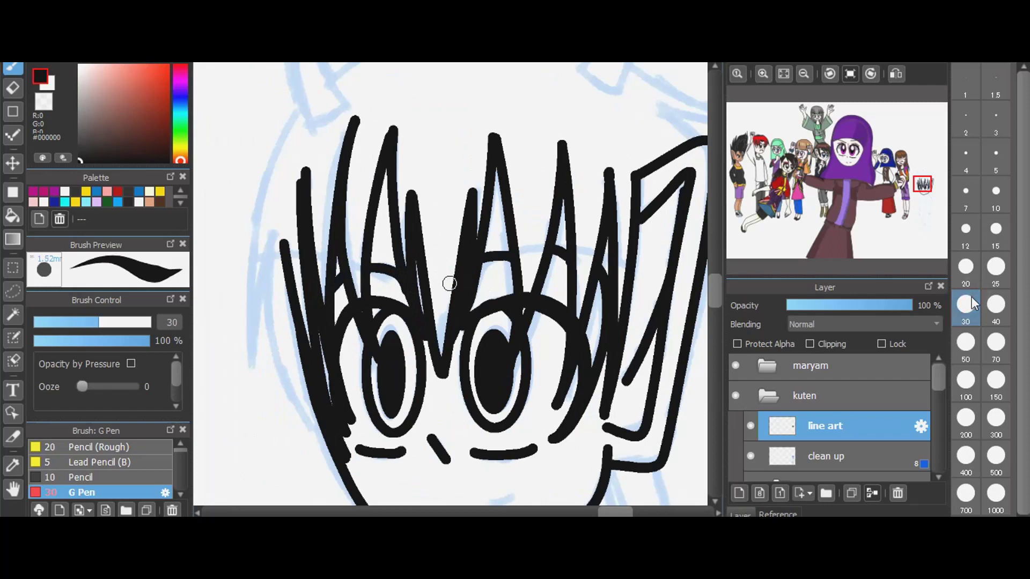
pyautogui.click(997, 268)
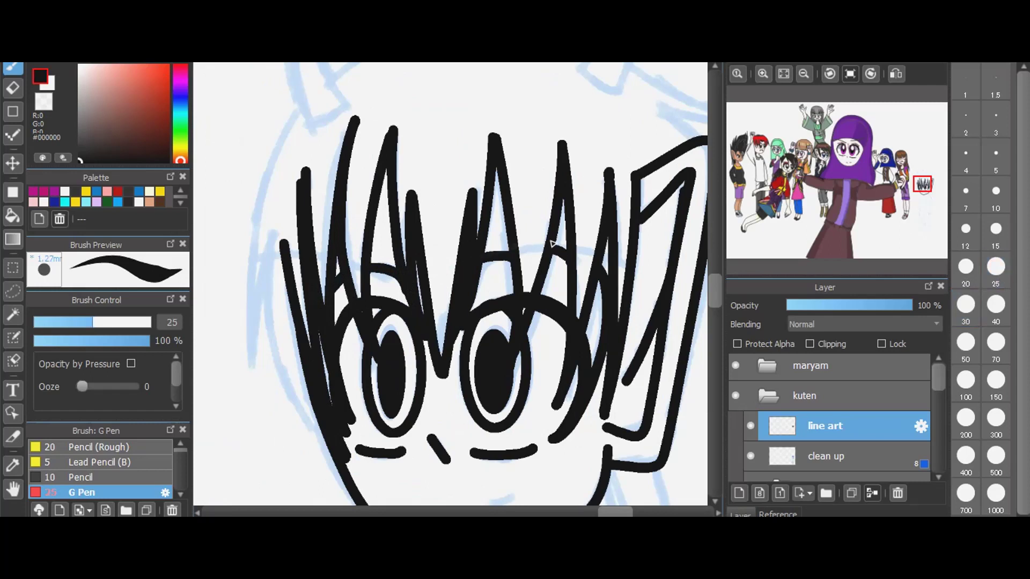
pyautogui.moveTo(437, 273)
pyautogui.mouseDown()
pyautogui.moveTo(609, 259)
pyautogui.moveTo(642, 270)
pyautogui.moveTo(689, 332)
pyautogui.mouseUp()
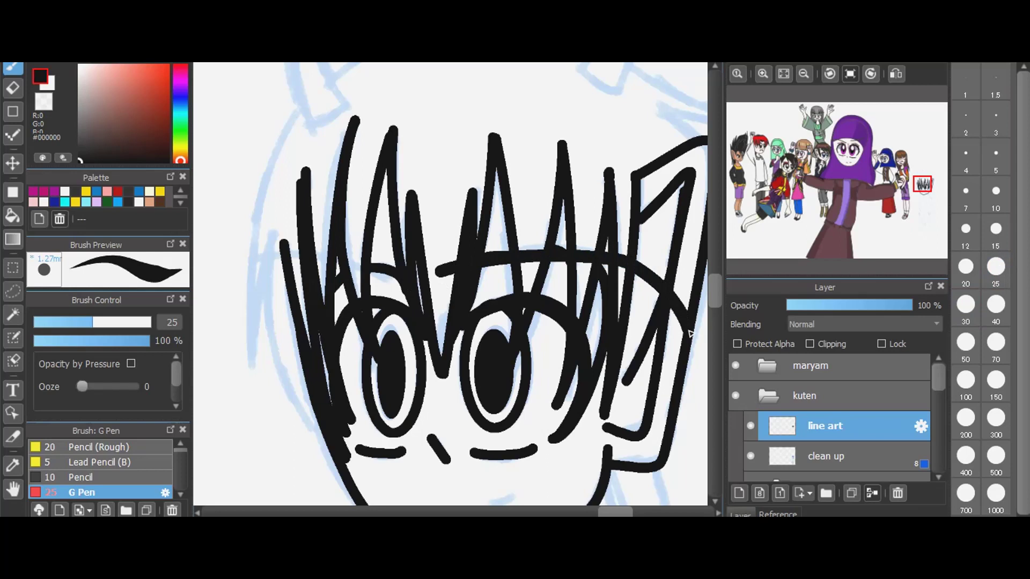
pyautogui.moveTo(244, 260)
pyautogui.mouseDown()
pyautogui.moveTo(405, 287)
pyautogui.moveTo(421, 308)
pyautogui.mouseUp()
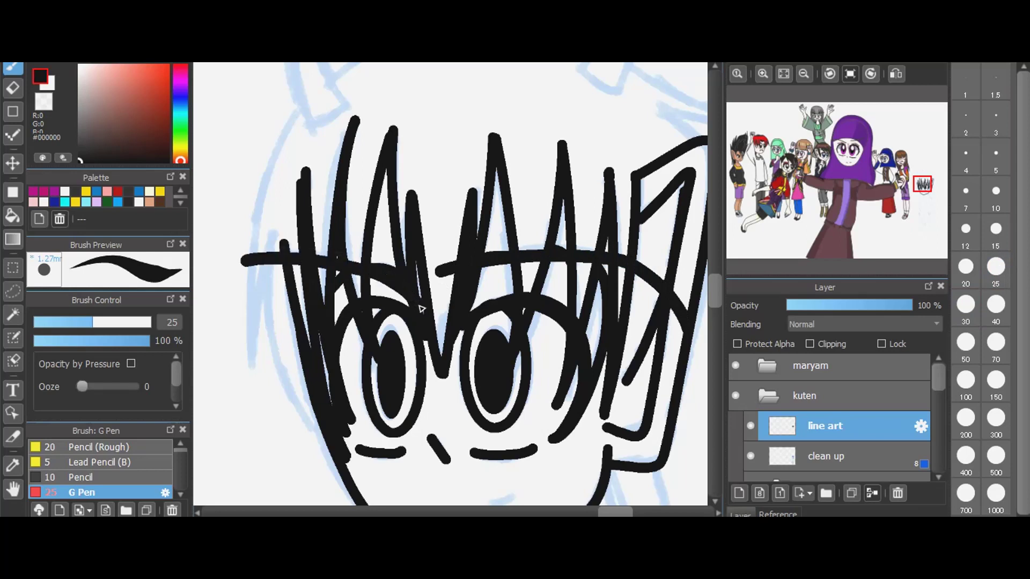
pyautogui.hotkey('ctrl', 'z')
pyautogui.hotkey('ctrl', 'z')
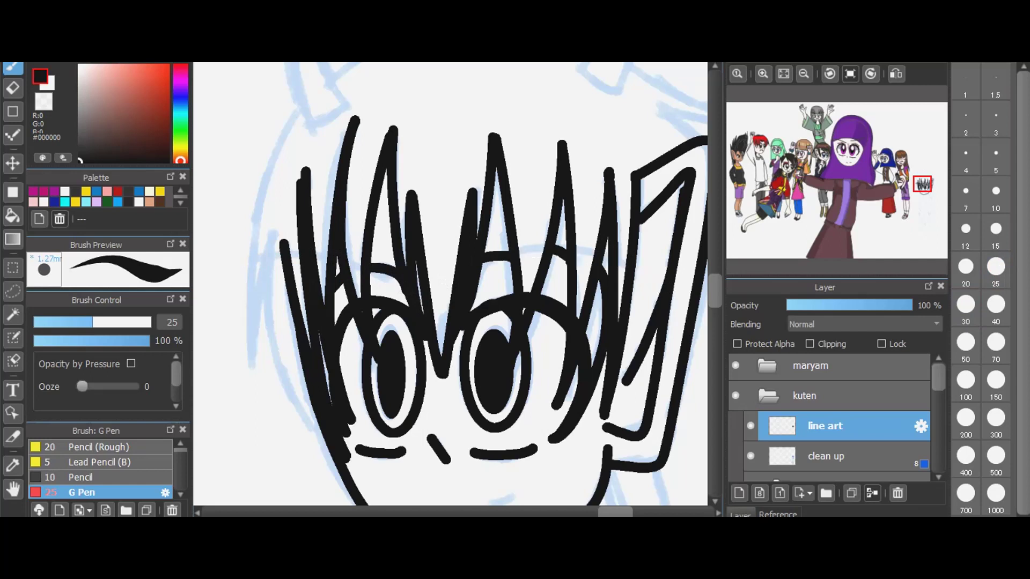
pyautogui.moveTo(450, 264)
pyautogui.mouseDown()
pyautogui.moveTo(580, 249)
pyautogui.moveTo(628, 259)
pyautogui.mouseUp()
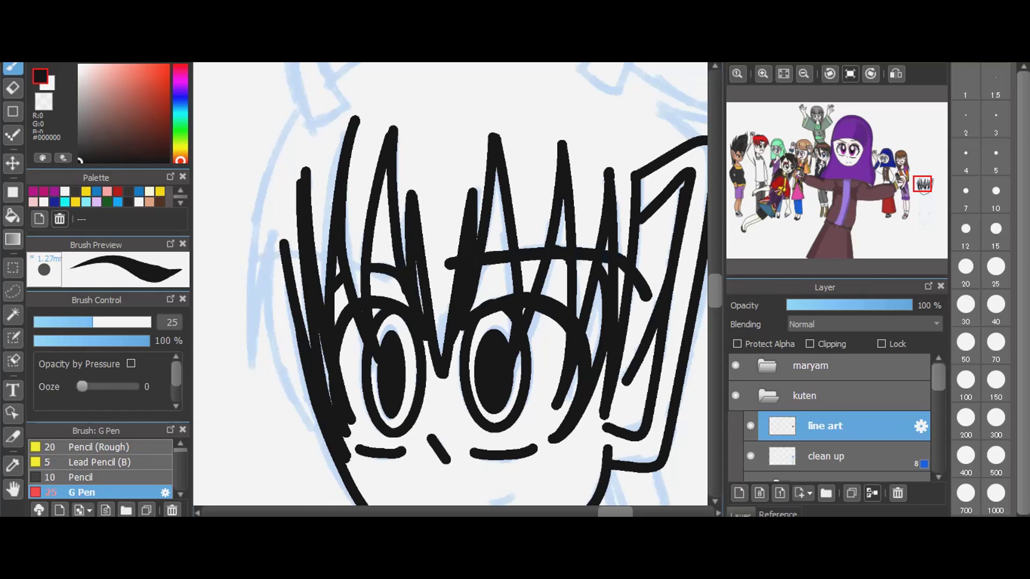
pyautogui.hotkey('ctrl', 'z')
pyautogui.click(555, 40)
pyautogui.click(547, 441)
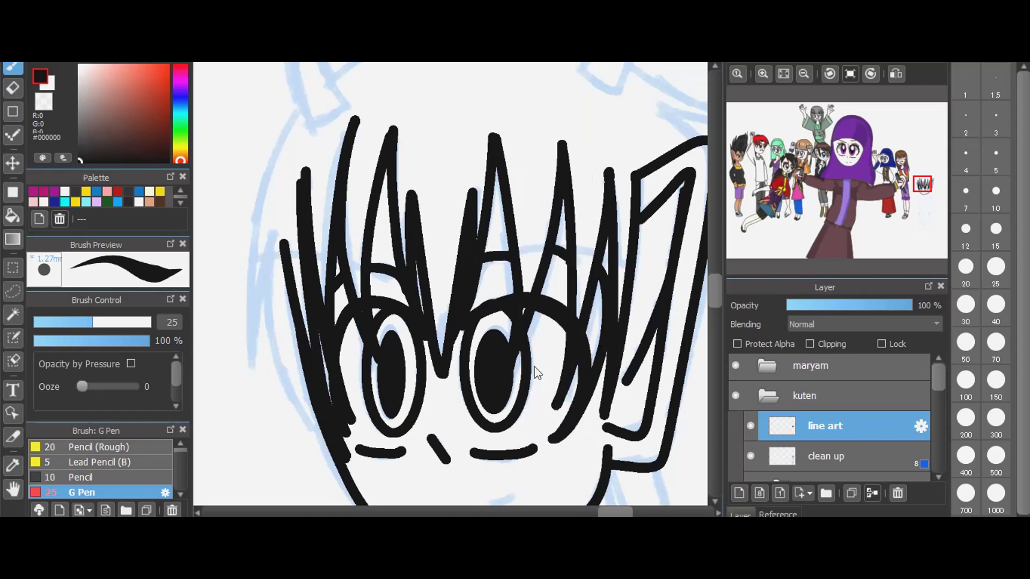
# - Ink both eyebrows as long arcs across the fringe, extending past the side locks and into the ear, and return the brush size to 20
pyautogui.moveTo(467, 266)
pyautogui.mouseDown()
pyautogui.moveTo(544, 238)
pyautogui.moveTo(582, 238)
pyautogui.moveTo(665, 293)
pyautogui.mouseUp()
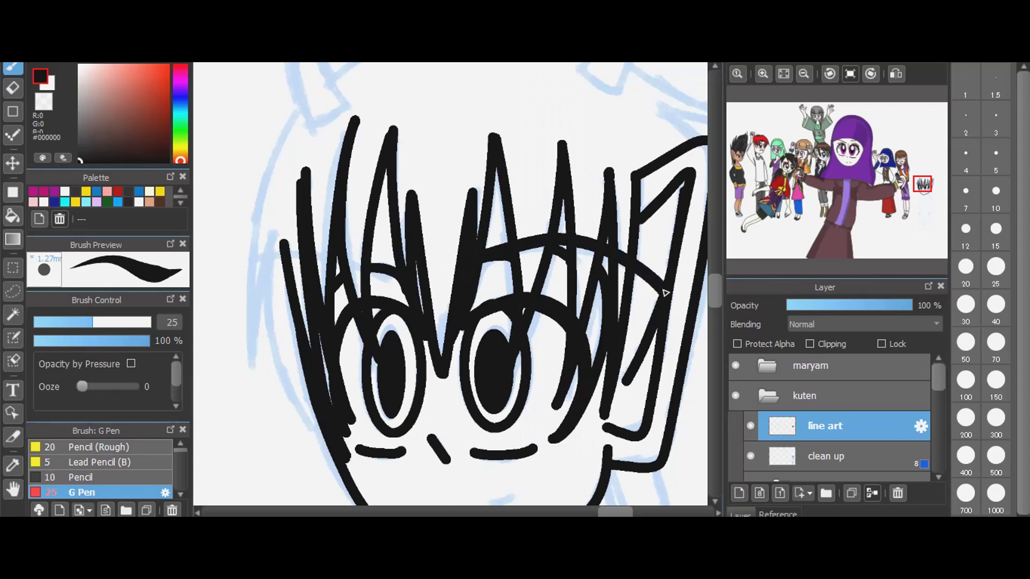
pyautogui.moveTo(245, 261)
pyautogui.mouseDown()
pyautogui.moveTo(361, 262)
pyautogui.moveTo(406, 287)
pyautogui.mouseUp()
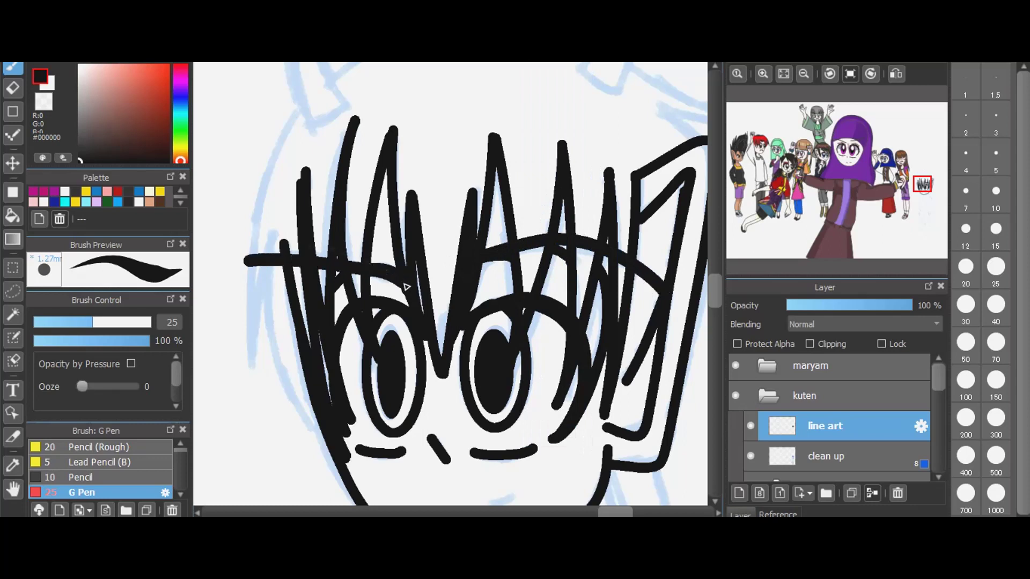
pyautogui.press('[')
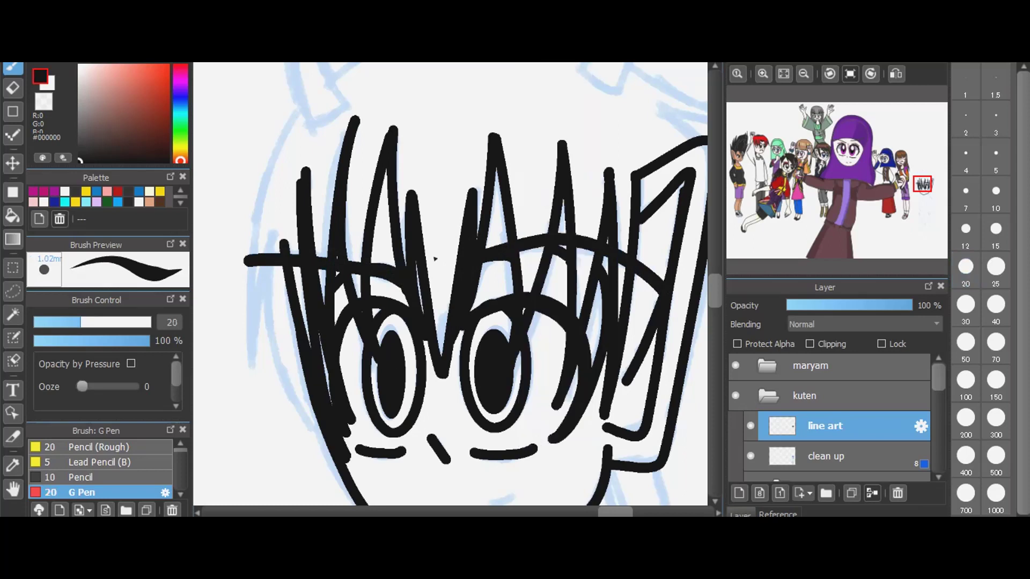
pyautogui.scroll(-1, 435, 259)
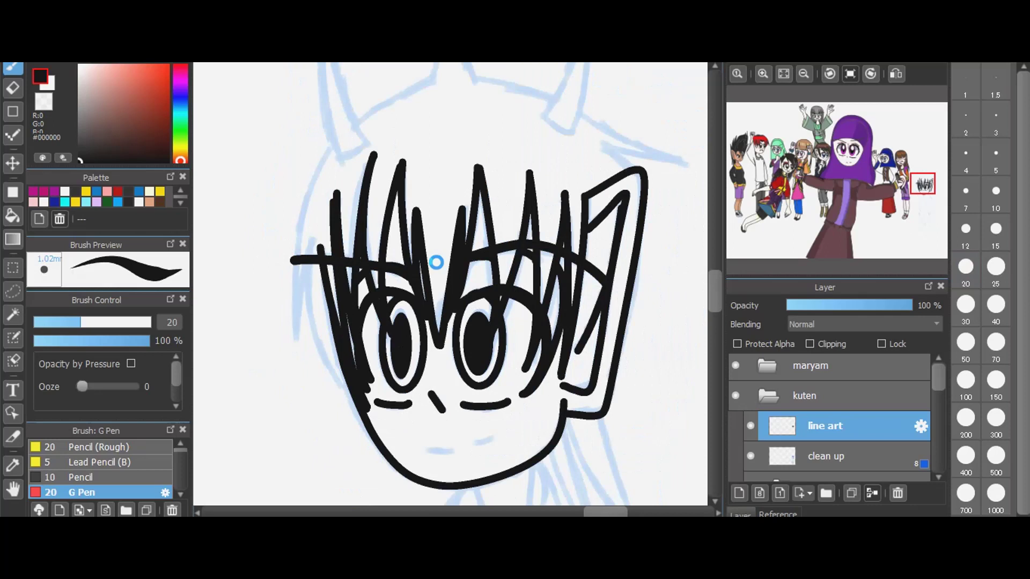
pyautogui.scroll(-1, 436, 259)
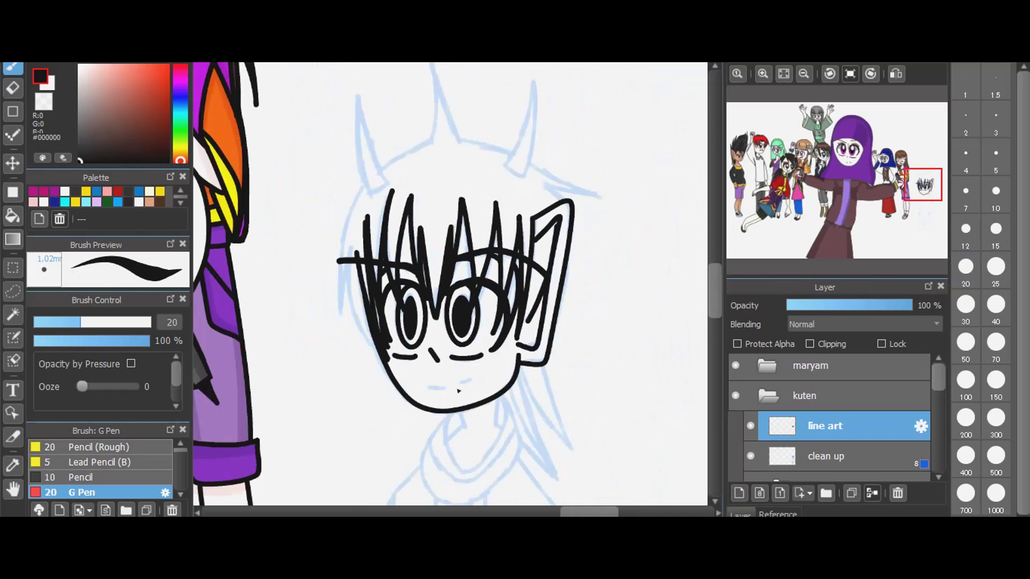
pyautogui.click(429, 387)
pyautogui.moveTo(427, 387); pyautogui.dragTo(448, 391)
pyautogui.hotkey('ctrl', 'z')
pyautogui.moveTo(503, 167); pyautogui.dragTo(531, 174)
pyautogui.hotkey('ctrl', 'z')
# - Ink the mouth as two short strokes over the sketch, a flat left-hand one and a slightly rising right-hand one
pyautogui.scroll(2, 459, 406)
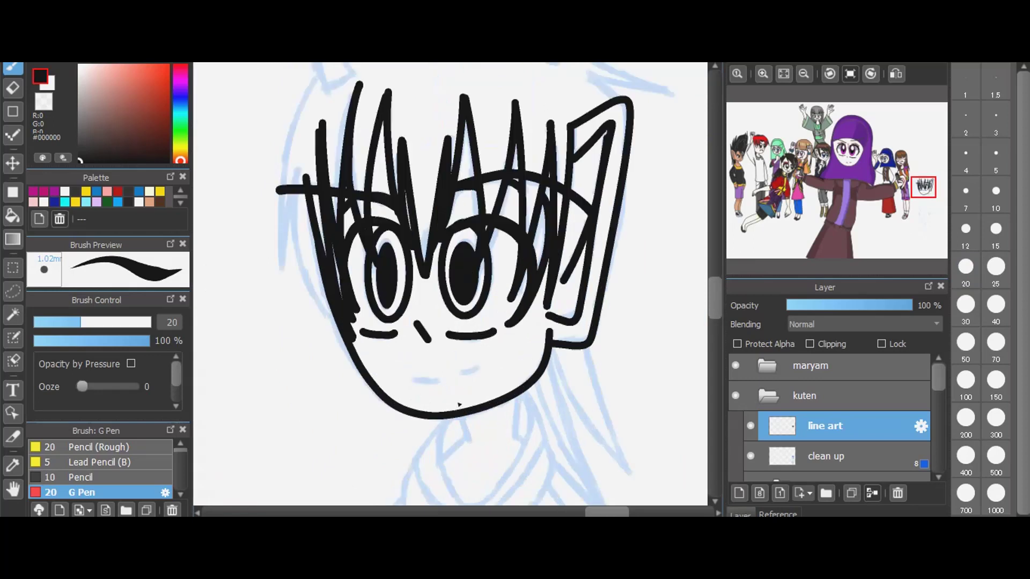
pyautogui.scroll(3, 459, 405)
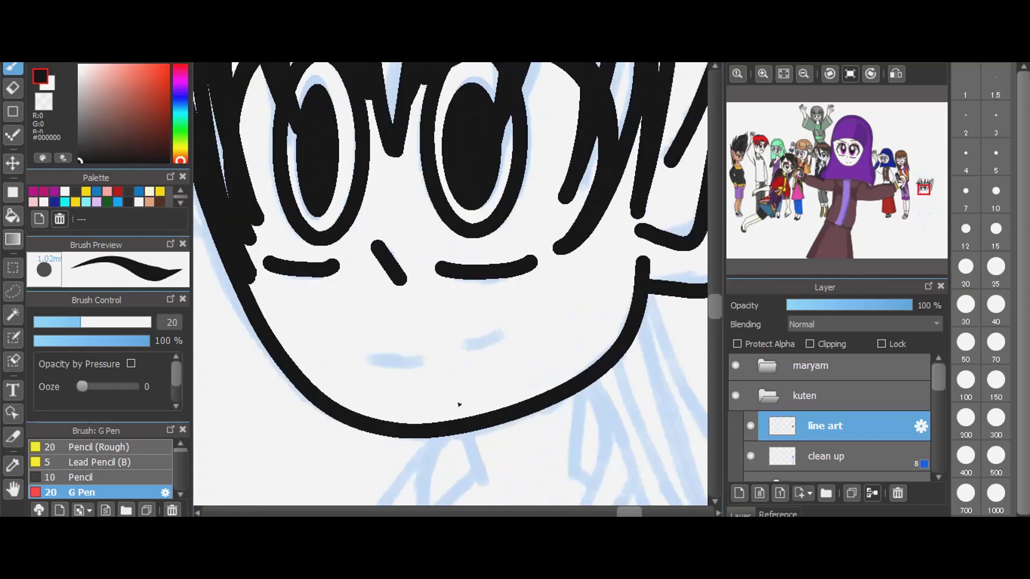
pyautogui.scroll(1, 459, 405)
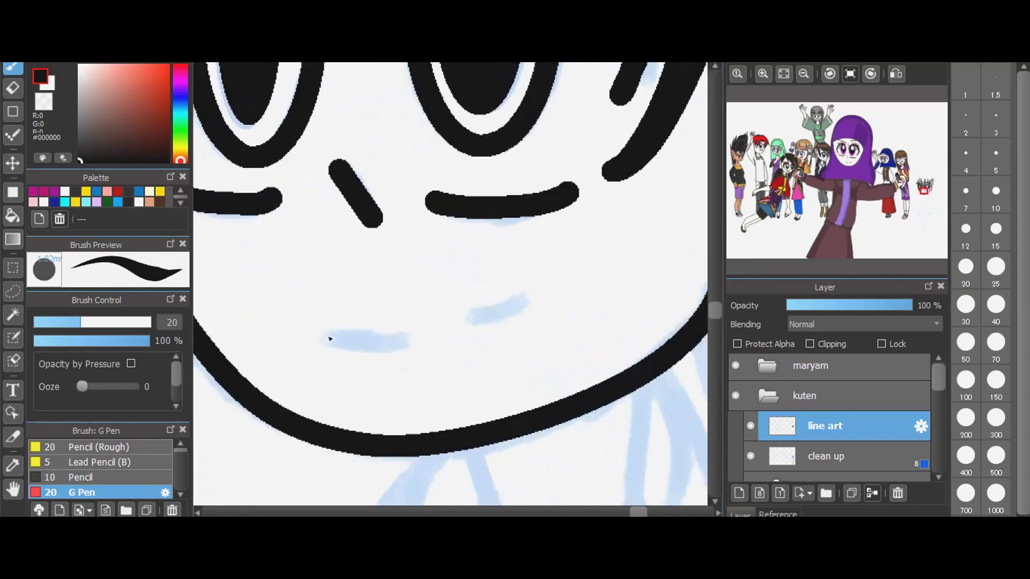
pyautogui.moveTo(330, 339); pyautogui.dragTo(406, 342)
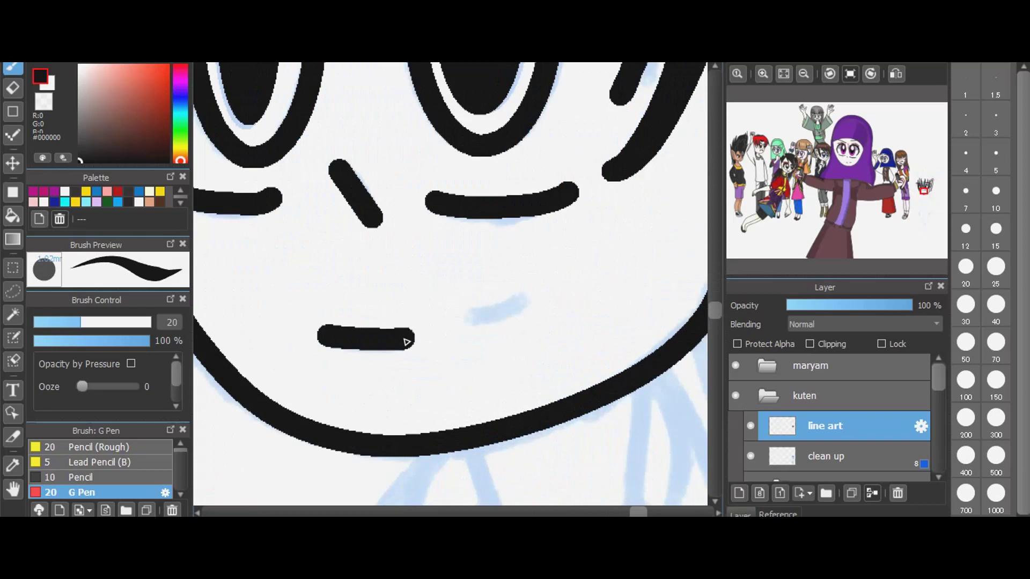
pyautogui.moveTo(470, 321); pyautogui.dragTo(527, 301)
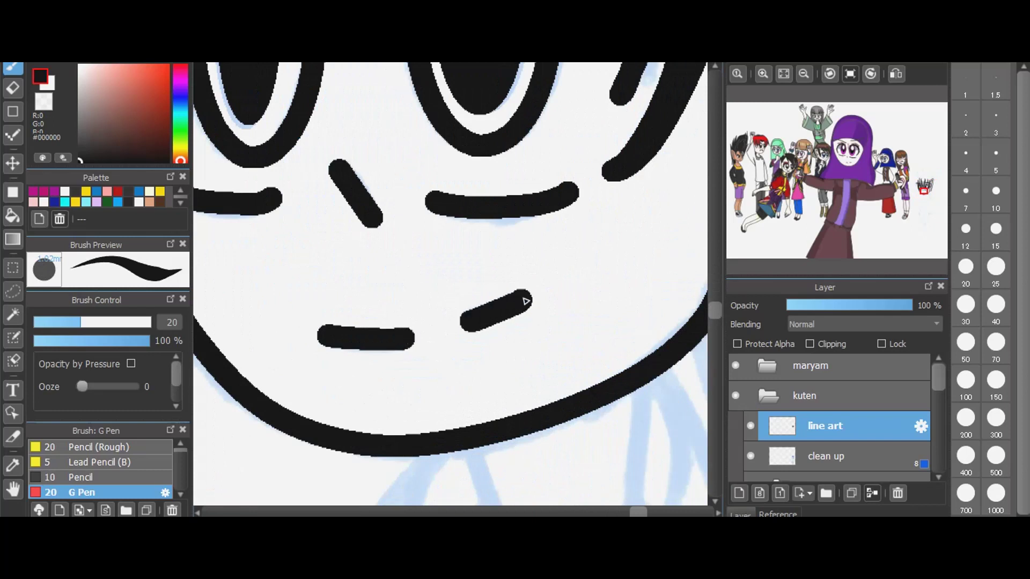
pyautogui.hotkey('ctrl', 'z')
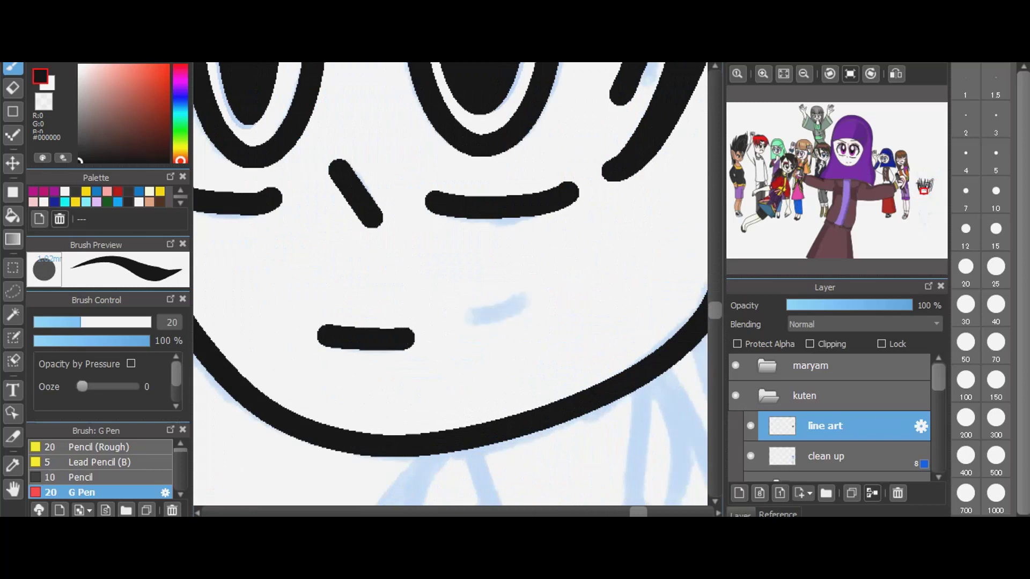
pyautogui.click(473, 316)
pyautogui.keyDown('shift'); pyautogui.click(527, 299); pyautogui.keyUp('shift')
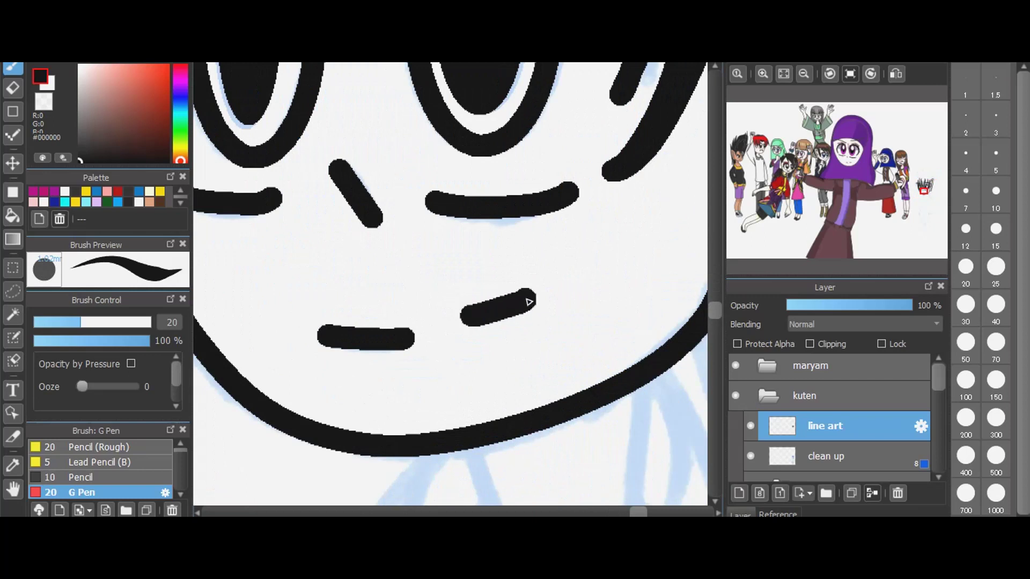
# - Ink the right-hand horn over the sketch with its curved base, straight outer edge and slanted inner edge meeting at the tip
pyautogui.scroll(-1, 497, 367)
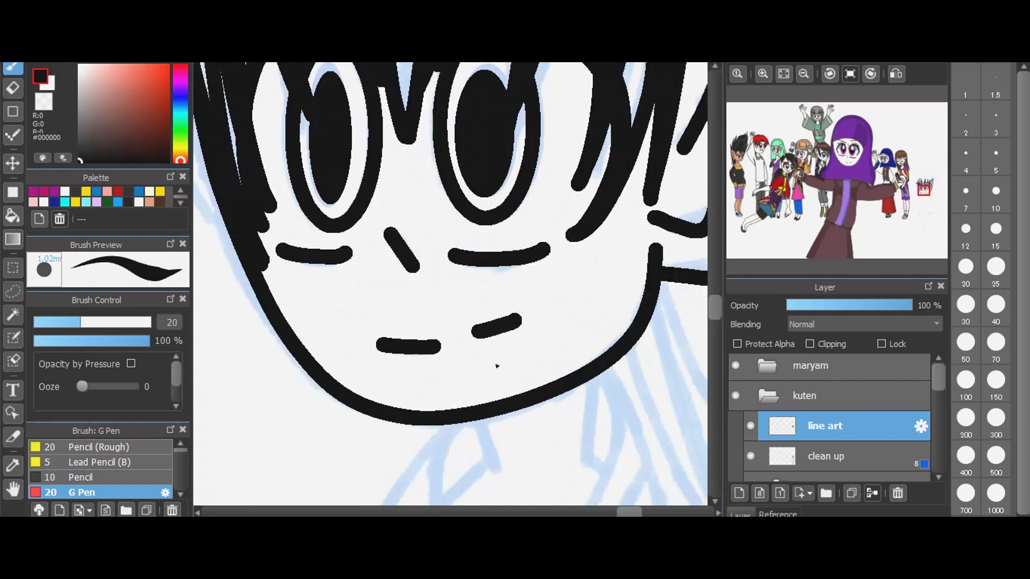
pyautogui.scroll(-1, 497, 366)
pyautogui.scroll(-1, 443, 446)
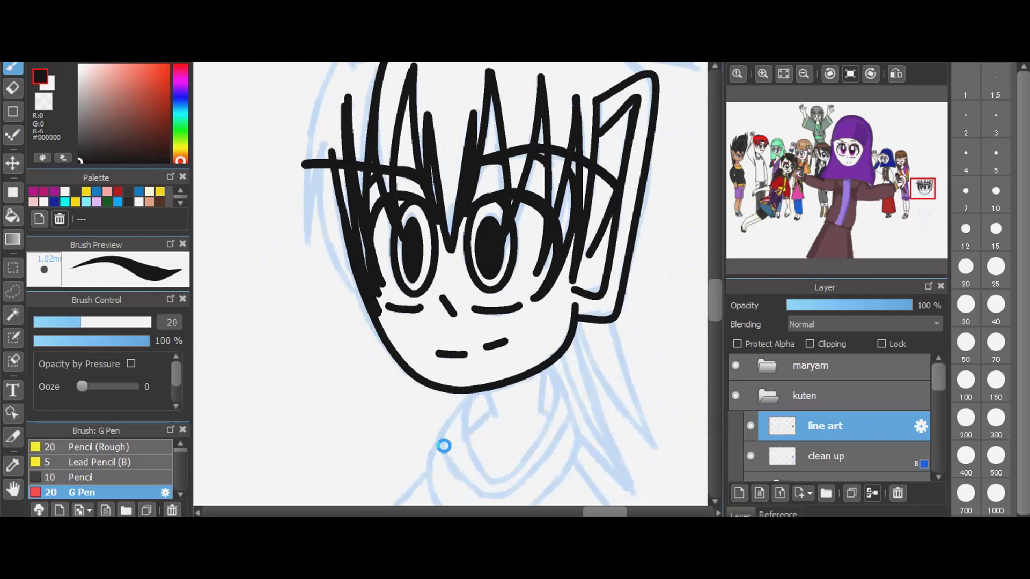
pyautogui.scroll(-1, 444, 446)
pyautogui.scroll(-1, 489, 374)
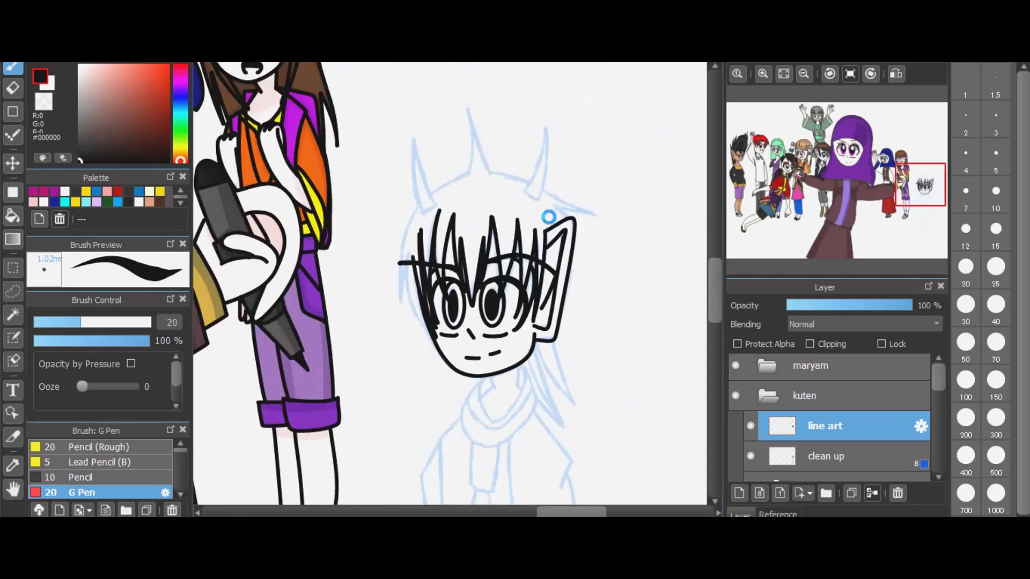
pyautogui.scroll(1, 526, 127)
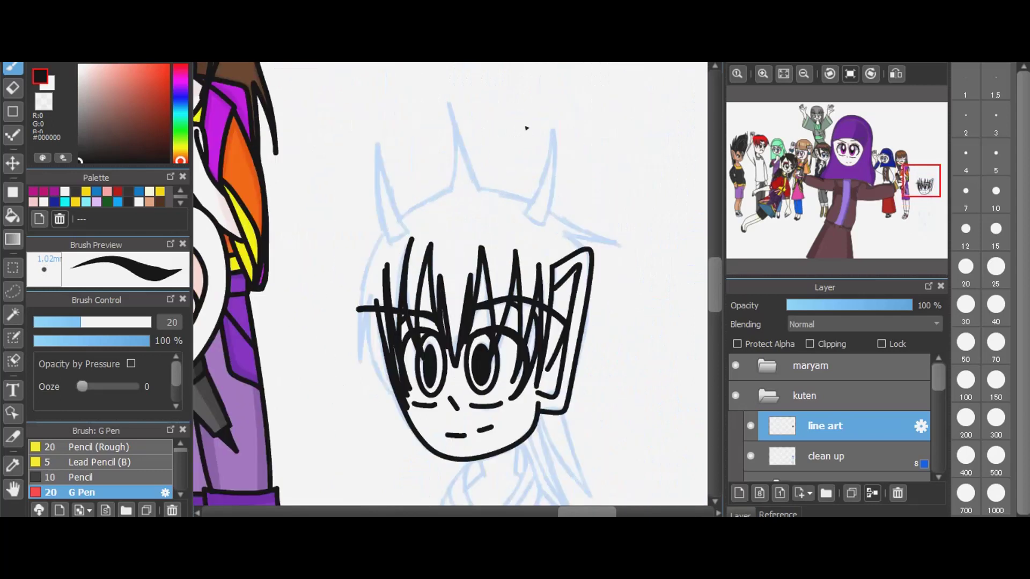
pyautogui.scroll(1, 526, 127)
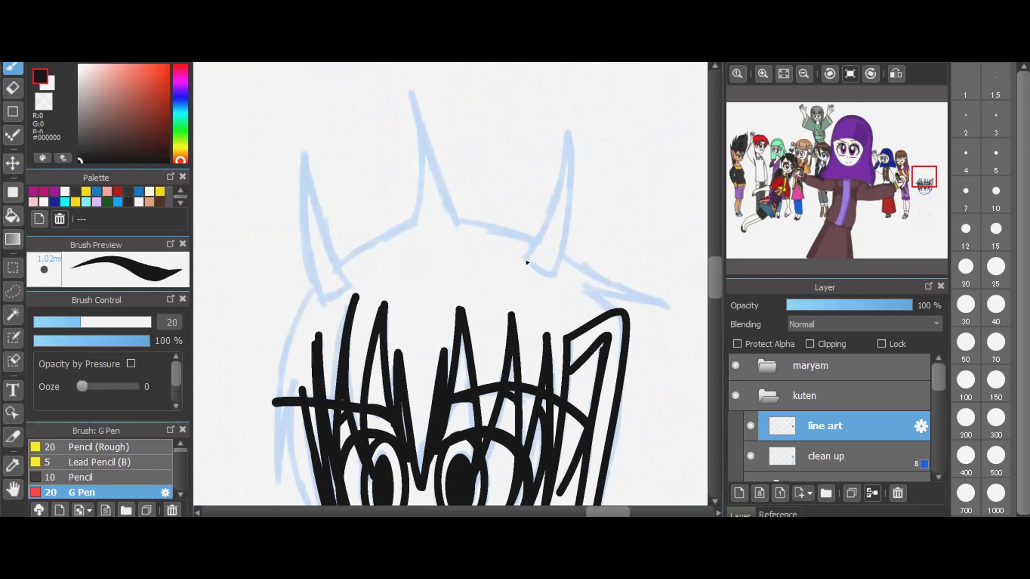
pyautogui.moveTo(524, 258); pyautogui.dragTo(560, 274)
pyautogui.moveTo(567, 132); pyautogui.dragTo(566, 225)
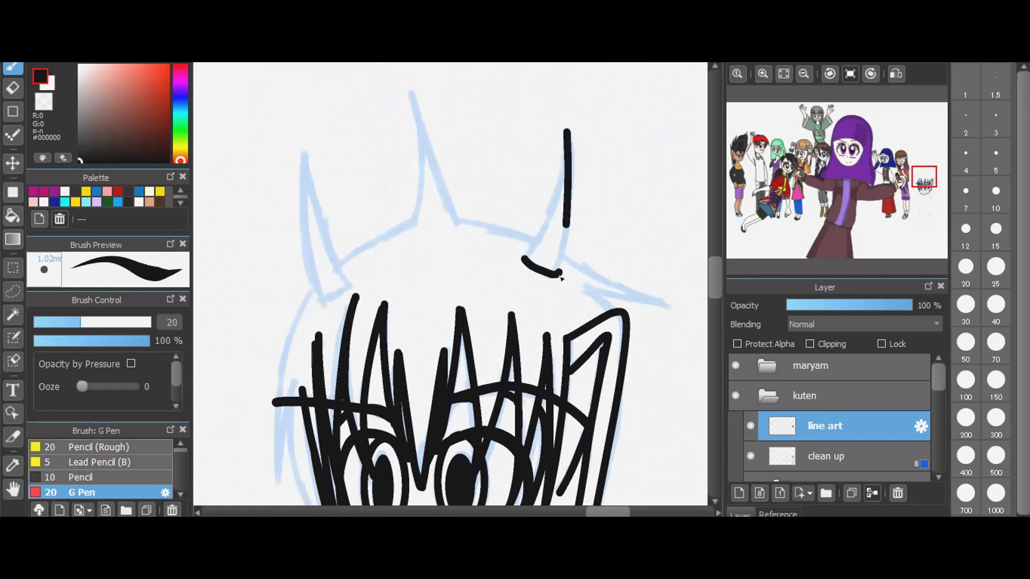
pyautogui.keyDown('shift'); pyautogui.click(561, 275); pyautogui.keyUp('shift')
pyautogui.moveTo(524, 260)
pyautogui.mouseDown()
pyautogui.moveTo(562, 172)
pyautogui.moveTo(567, 129)
pyautogui.mouseUp()
pyautogui.moveTo(305, 152)
pyautogui.mouseDown()
pyautogui.moveTo(329, 308)
pyautogui.moveTo(353, 287)
pyautogui.mouseUp()
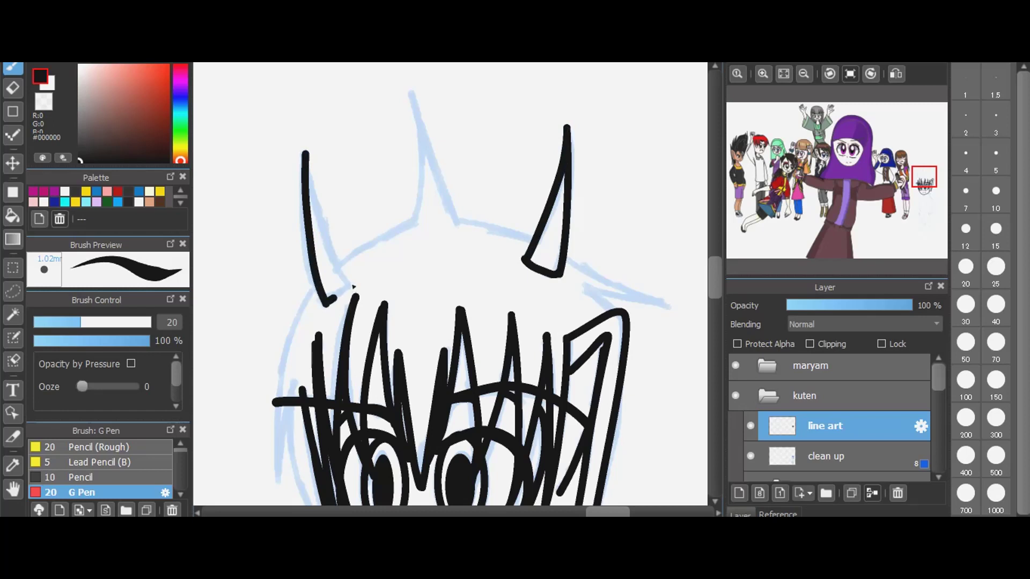
pyautogui.moveTo(305, 151); pyautogui.dragTo(359, 293)
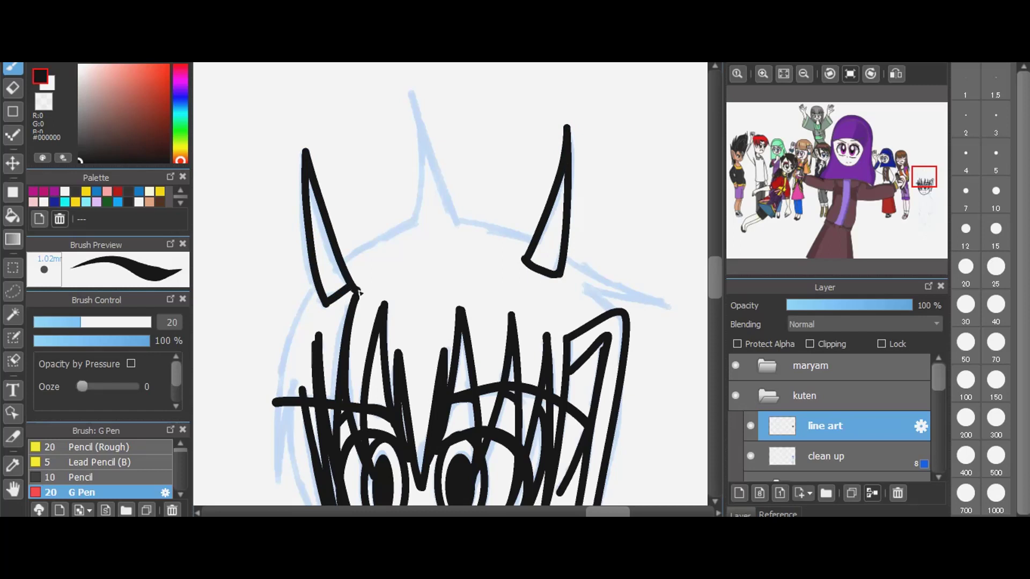
pyautogui.hotkey('ctrl', 'z')
pyautogui.hotkey('ctrl', 'z')
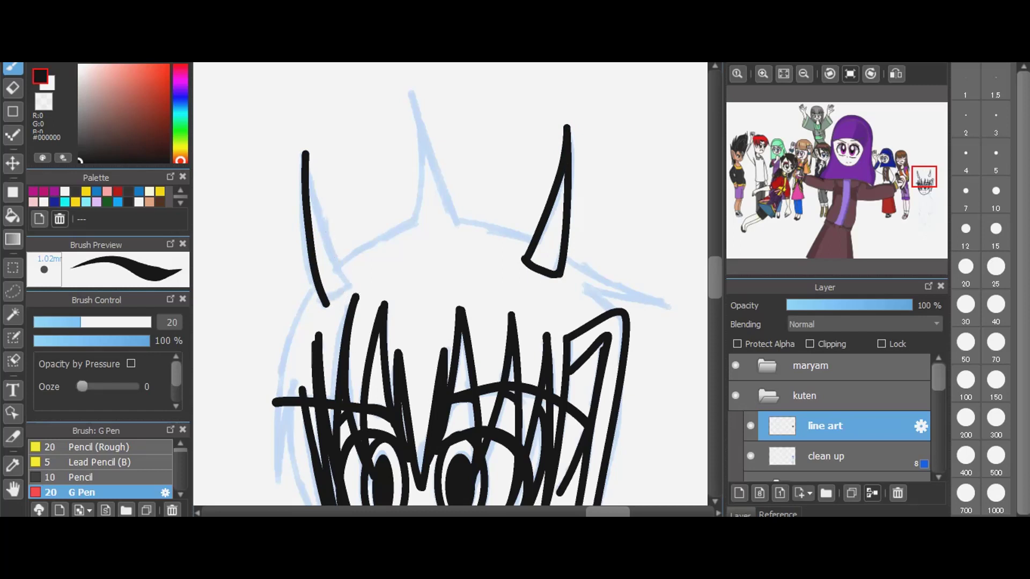
pyautogui.hotkey('ctrl', 'z')
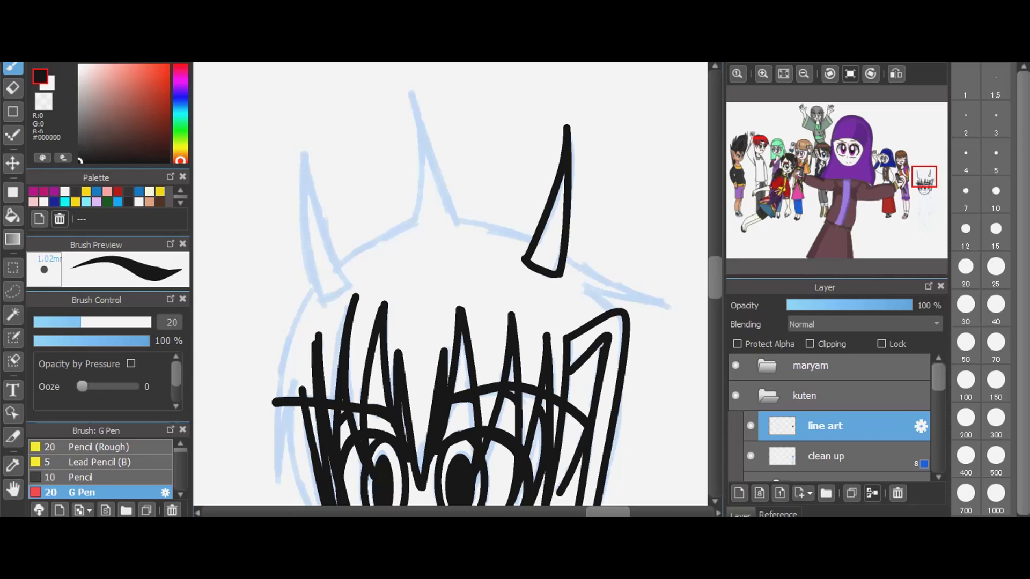
# - Ink the left-hand horn and the tall central spike, continuing from the spike's base into the start of the head's top outline
pyautogui.moveTo(320, 295)
pyautogui.mouseDown()
pyautogui.moveTo(352, 276)
pyautogui.moveTo(310, 236)
pyautogui.moveTo(304, 154)
pyautogui.moveTo(324, 235)
pyautogui.moveTo(352, 277)
pyautogui.mouseUp()
pyautogui.moveTo(416, 221)
pyautogui.mouseDown()
pyautogui.moveTo(411, 92)
pyautogui.moveTo(460, 230)
pyautogui.moveTo(504, 230)
pyautogui.mouseUp()
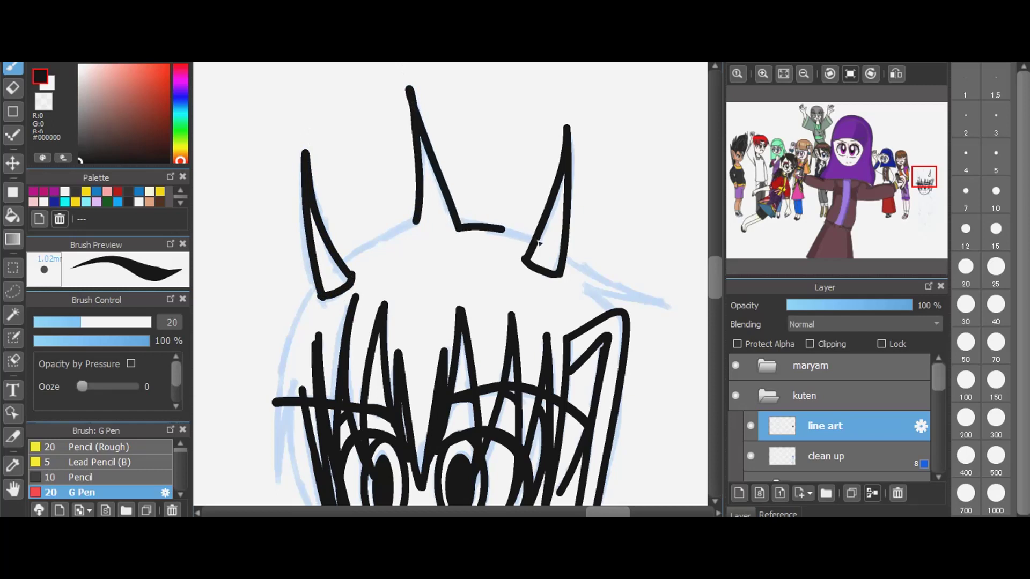
# - Ink the pointed hair tuft from the right-hand horn out and back to the ear, and the head outline between the left-hand horn and central spike
pyautogui.moveTo(560, 253)
pyautogui.mouseDown()
pyautogui.moveTo(614, 289)
pyautogui.moveTo(701, 300)
pyautogui.mouseUp()
pyautogui.moveTo(587, 283); pyautogui.dragTo(705, 300)
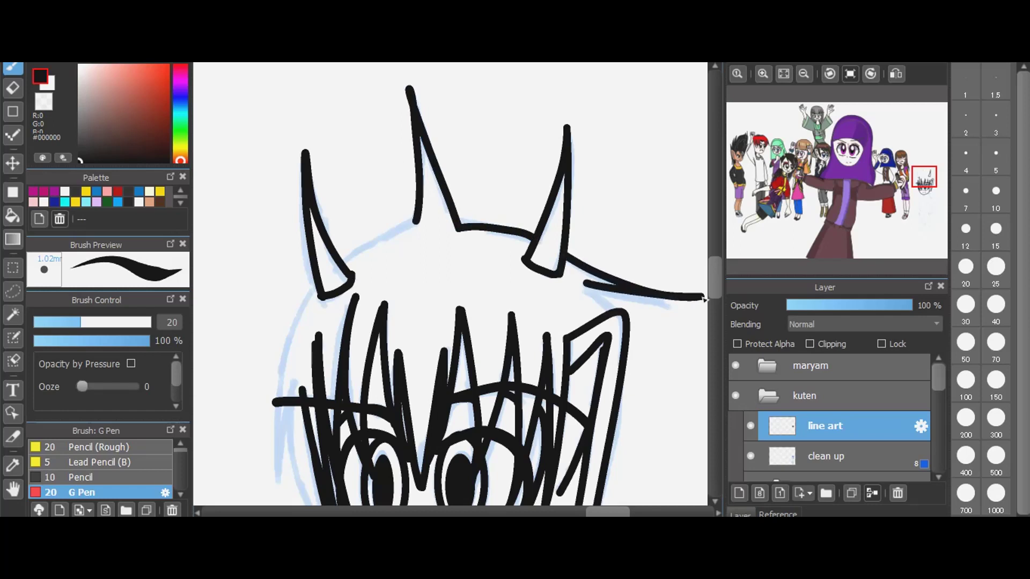
pyautogui.moveTo(585, 285); pyautogui.dragTo(619, 317)
pyautogui.keyDown('shift'); pyautogui.click(620, 316); pyautogui.keyUp('shift')
pyautogui.moveTo(344, 265); pyautogui.dragTo(418, 224)
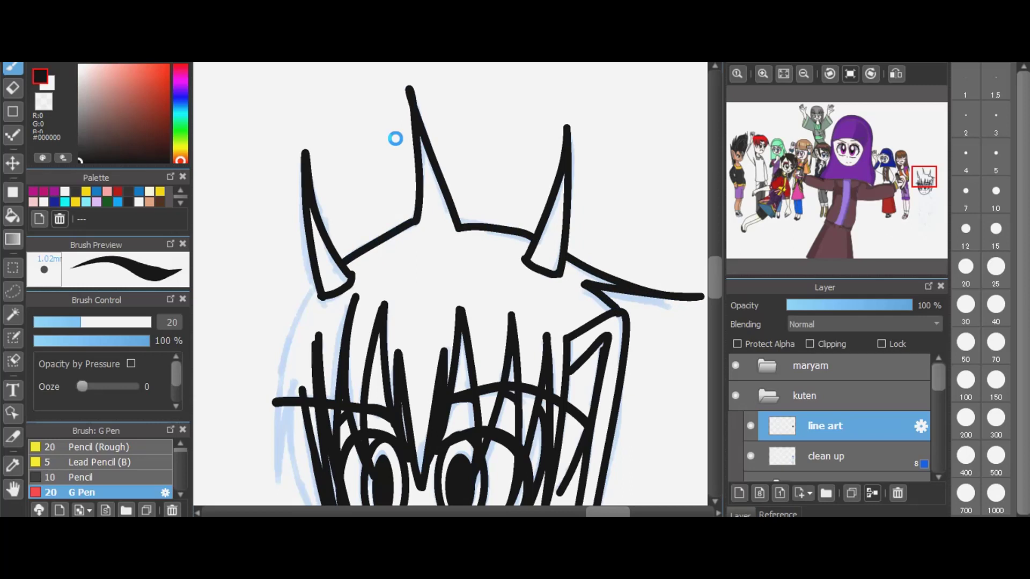
# - Ink the collar below the chin over the sketch, with its outer and inner loops and a curved band line between them
pyautogui.scroll(-2, 395, 138)
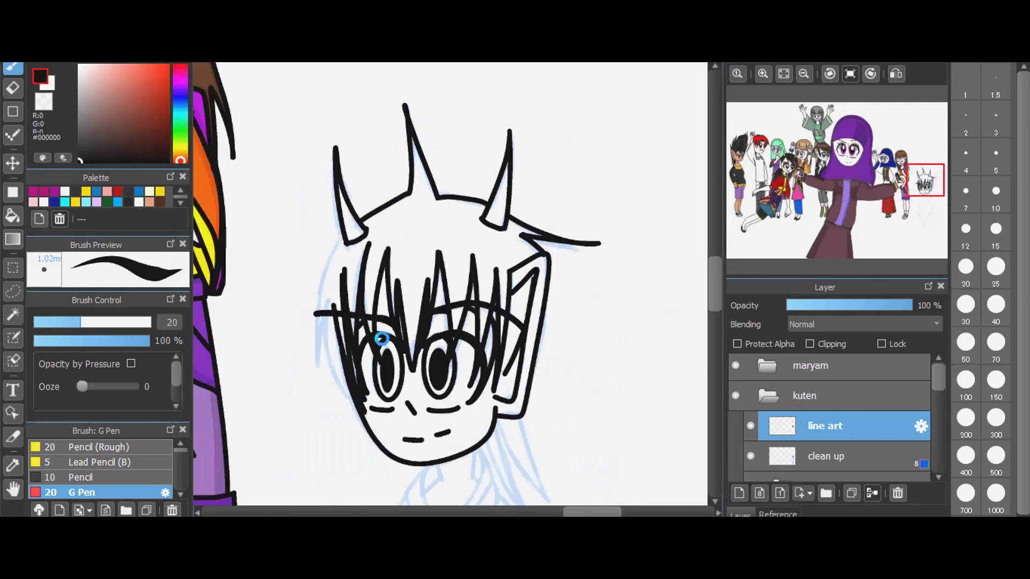
pyautogui.scroll(1, 393, 421)
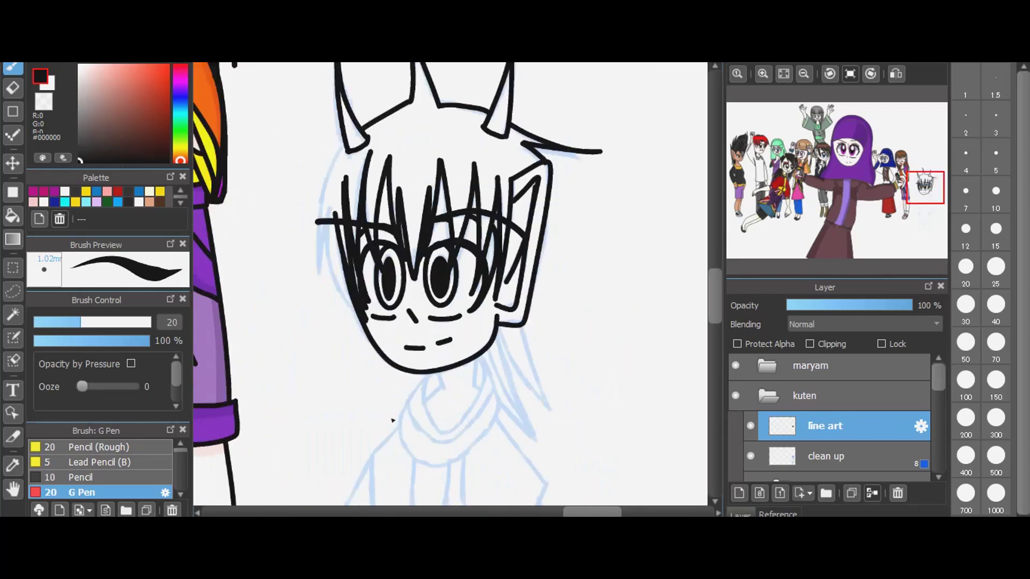
pyautogui.scroll(1, 394, 420)
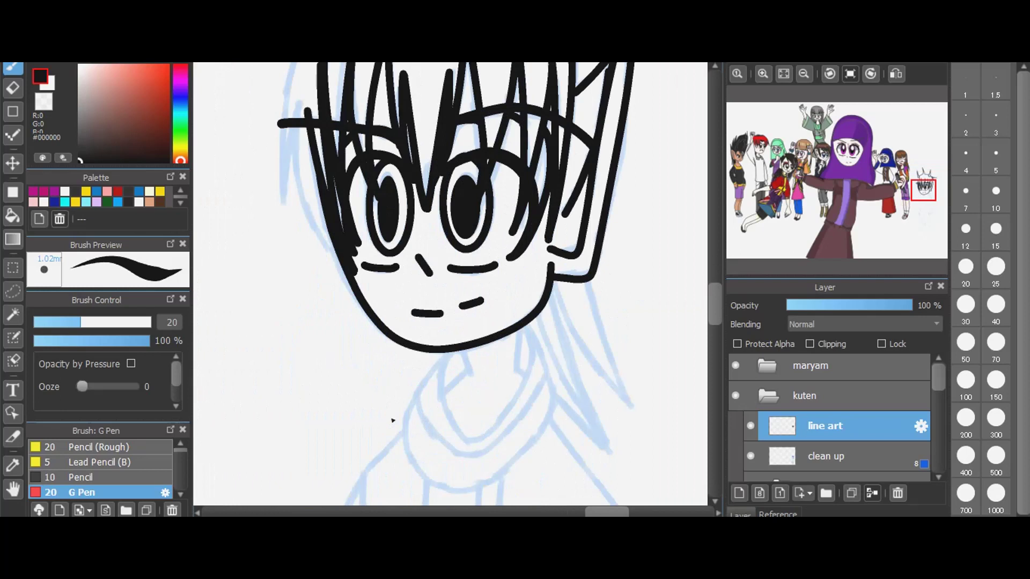
pyautogui.moveTo(525, 326)
pyautogui.mouseDown()
pyautogui.moveTo(537, 348)
pyautogui.moveTo(534, 381)
pyautogui.moveTo(483, 443)
pyautogui.moveTo(469, 448)
pyautogui.moveTo(441, 396)
pyautogui.moveTo(446, 364)
pyautogui.moveTo(467, 348)
pyautogui.moveTo(448, 355)
pyautogui.moveTo(406, 414)
pyautogui.moveTo(403, 454)
pyautogui.moveTo(443, 492)
pyautogui.moveTo(465, 499)
pyautogui.moveTo(503, 481)
pyautogui.moveTo(567, 394)
pyautogui.moveTo(525, 324)
pyautogui.mouseUp()
pyautogui.moveTo(415, 403)
pyautogui.mouseDown()
pyautogui.moveTo(449, 452)
pyautogui.moveTo(483, 464)
pyautogui.moveTo(518, 432)
pyautogui.moveTo(560, 356)
pyautogui.mouseUp()
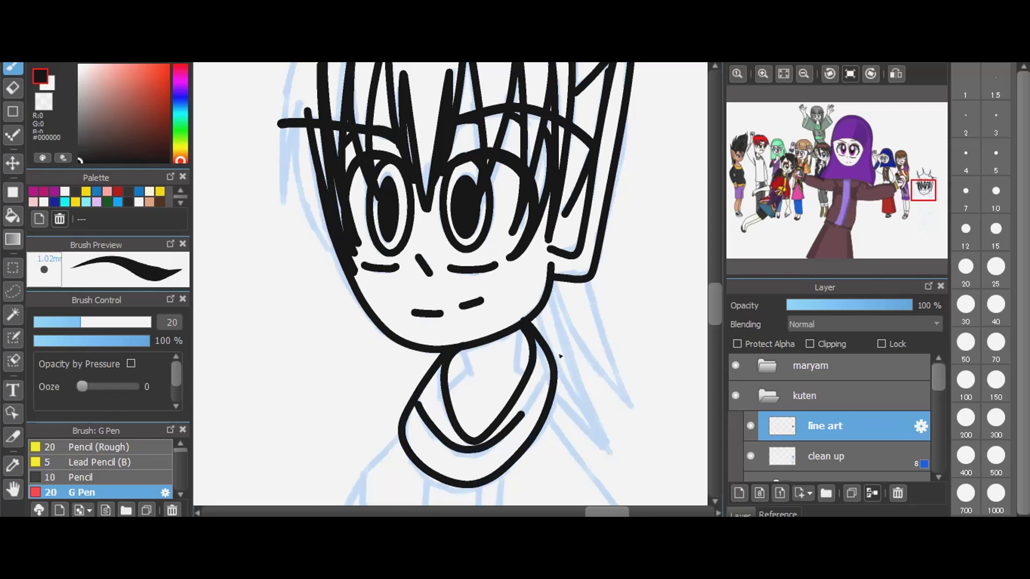
pyautogui.hotkey('ctrl', 'z')
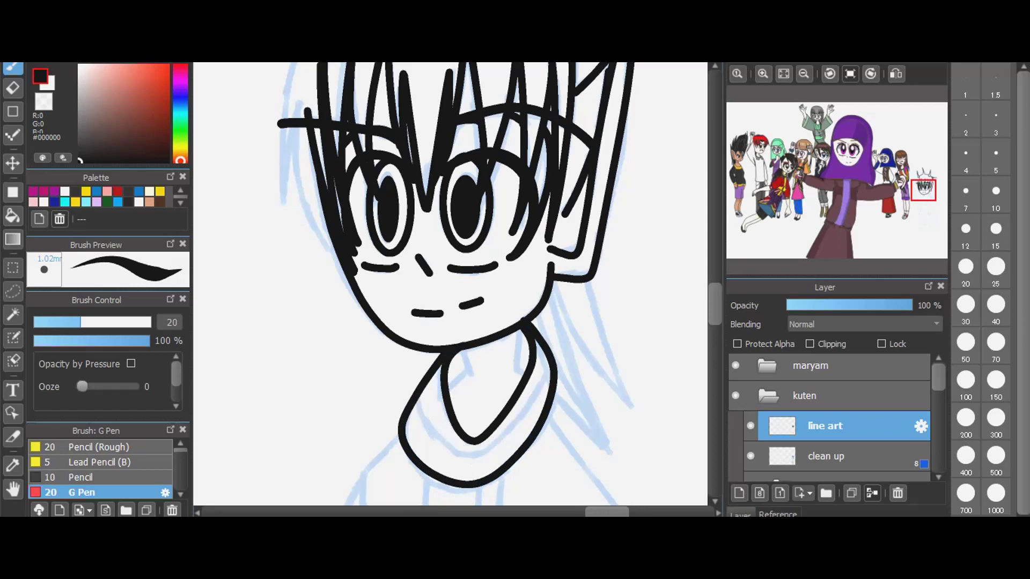
pyautogui.moveTo(417, 399)
pyautogui.mouseDown()
pyautogui.moveTo(460, 456)
pyautogui.moveTo(497, 448)
pyautogui.moveTo(553, 362)
pyautogui.mouseUp()
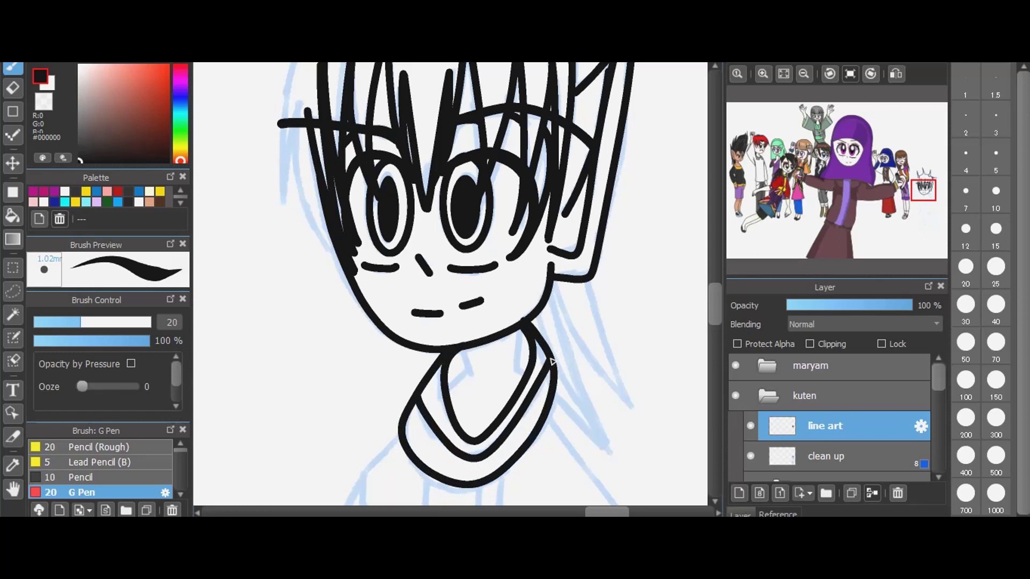
# - Ink the long pointed hair strands hanging behind the neck, from the base of the ear and jaw down past the collar
pyautogui.moveTo(586, 282)
pyautogui.mouseDown()
pyautogui.moveTo(618, 377)
pyautogui.moveTo(651, 422)
pyautogui.mouseUp()
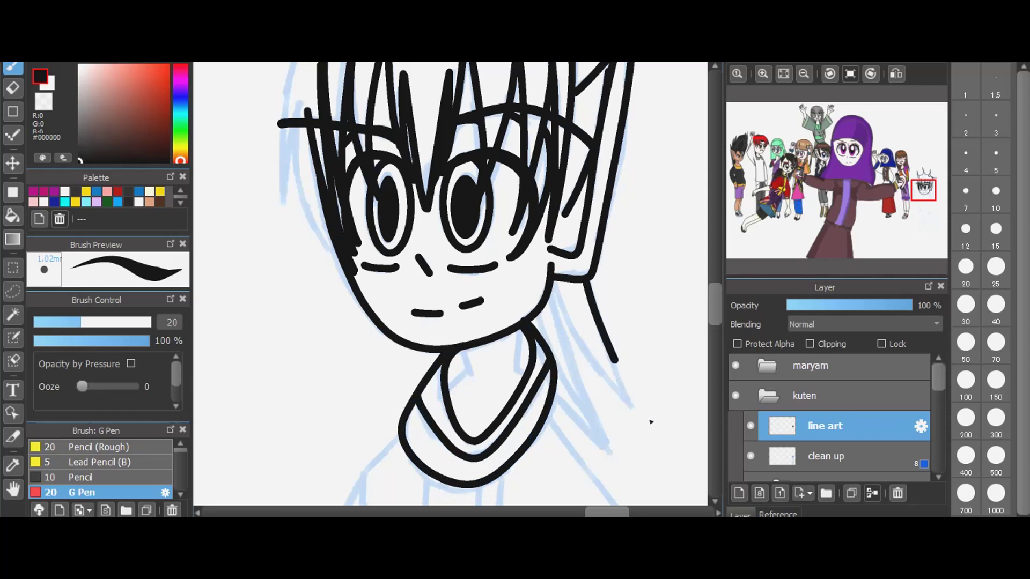
pyautogui.moveTo(556, 283)
pyautogui.mouseDown()
pyautogui.moveTo(580, 352)
pyautogui.moveTo(651, 423)
pyautogui.mouseUp()
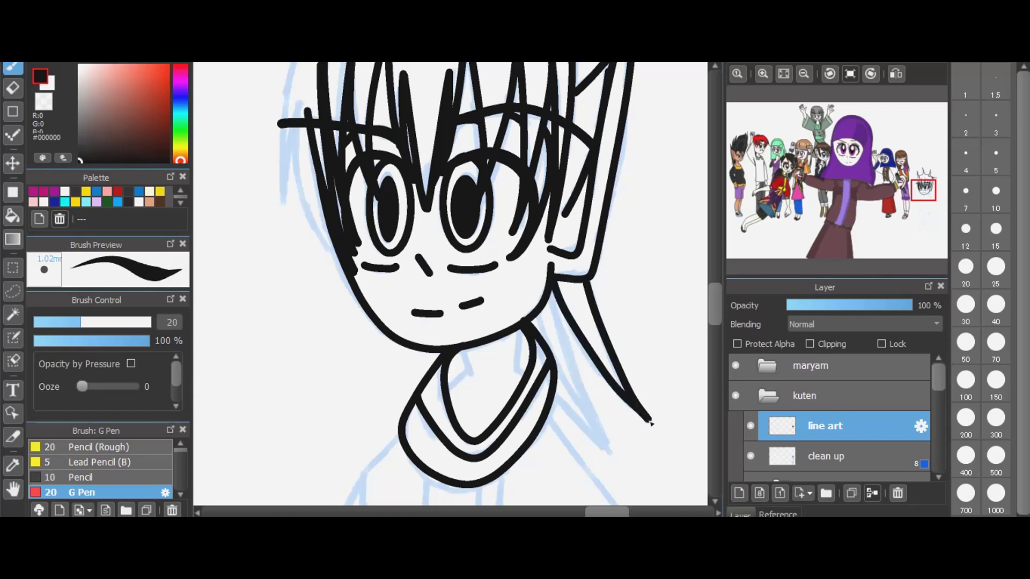
pyautogui.moveTo(562, 318); pyautogui.dragTo(631, 461)
pyautogui.moveTo(533, 316); pyautogui.dragTo(628, 461)
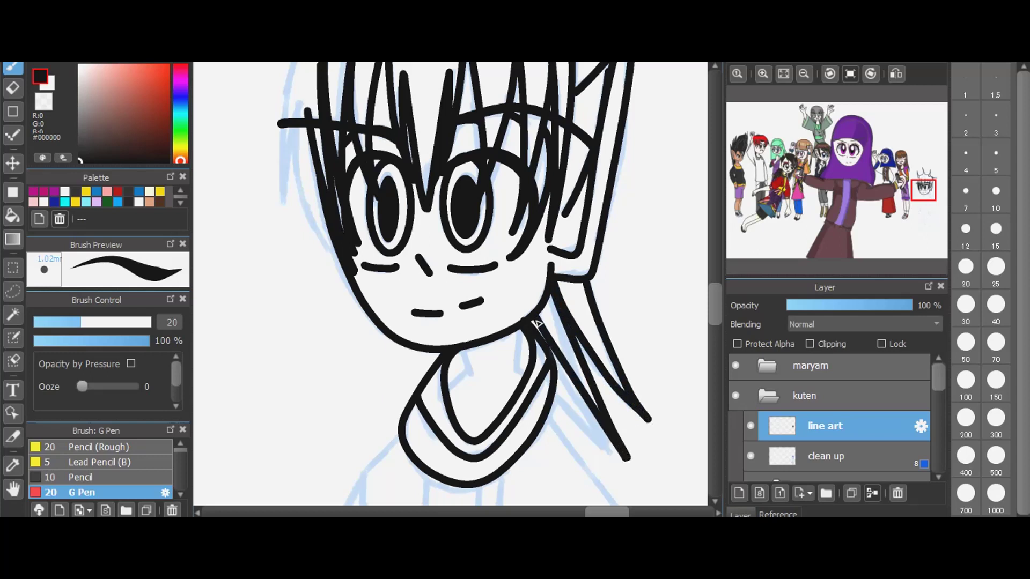
pyautogui.moveTo(537, 321); pyautogui.dragTo(628, 487)
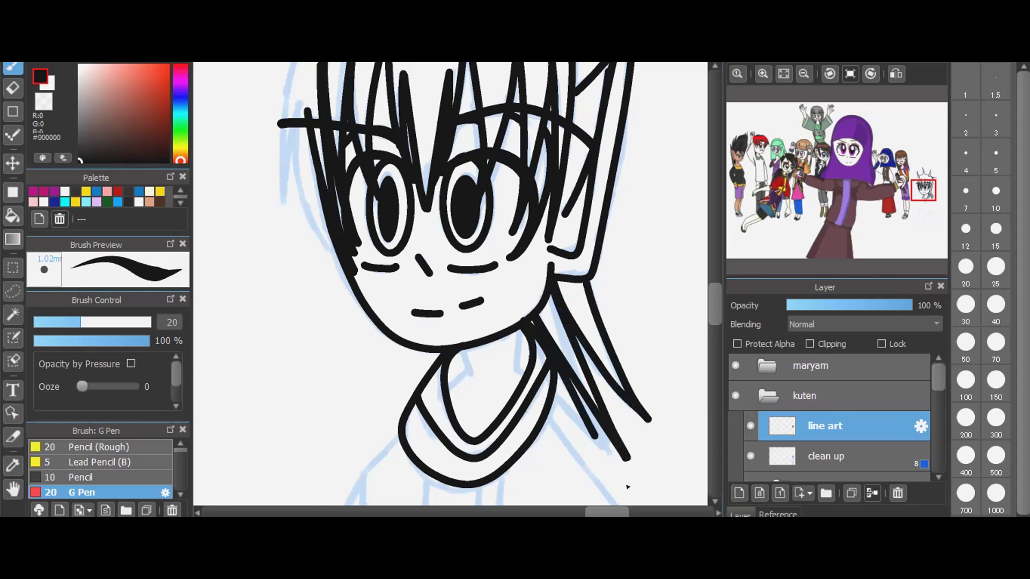
pyautogui.moveTo(556, 396); pyautogui.dragTo(623, 483)
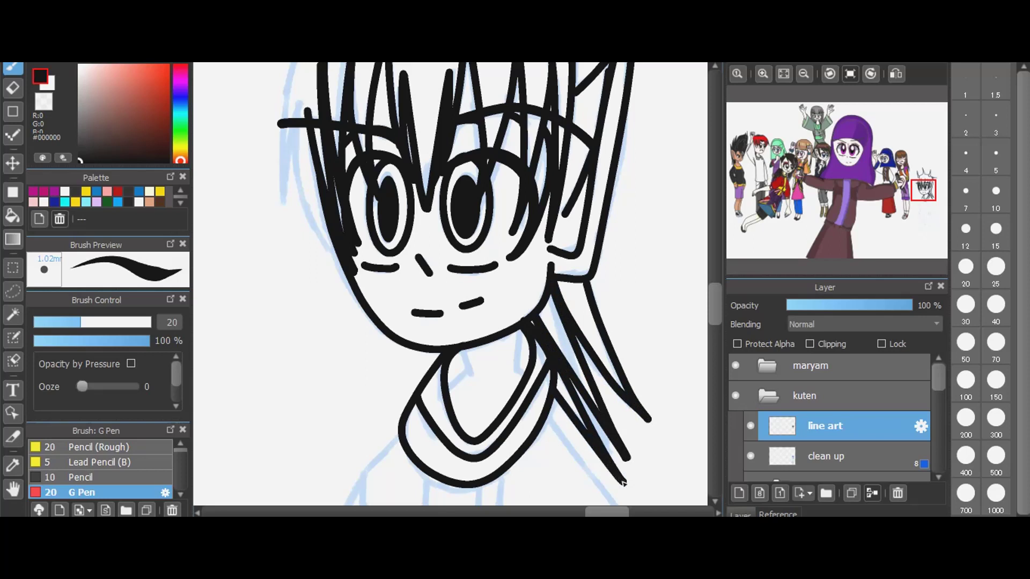
# - Ink the two sides of the neck as short strokes running down from the jaw inside the collar
pyautogui.moveTo(462, 350); pyautogui.dragTo(472, 385)
pyautogui.moveTo(519, 330); pyautogui.dragTo(519, 376)
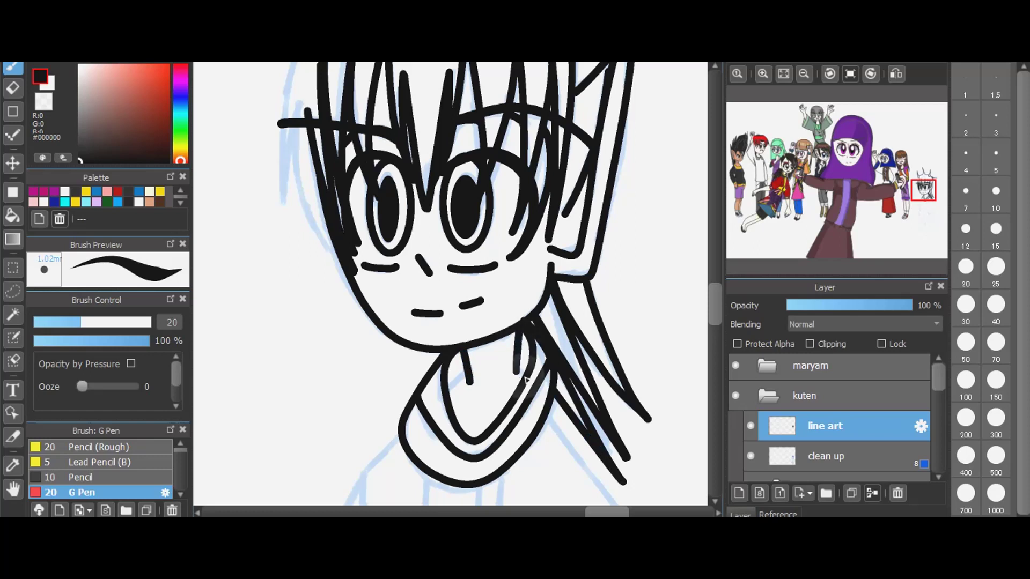
pyautogui.moveTo(522, 377); pyautogui.dragTo(515, 371)
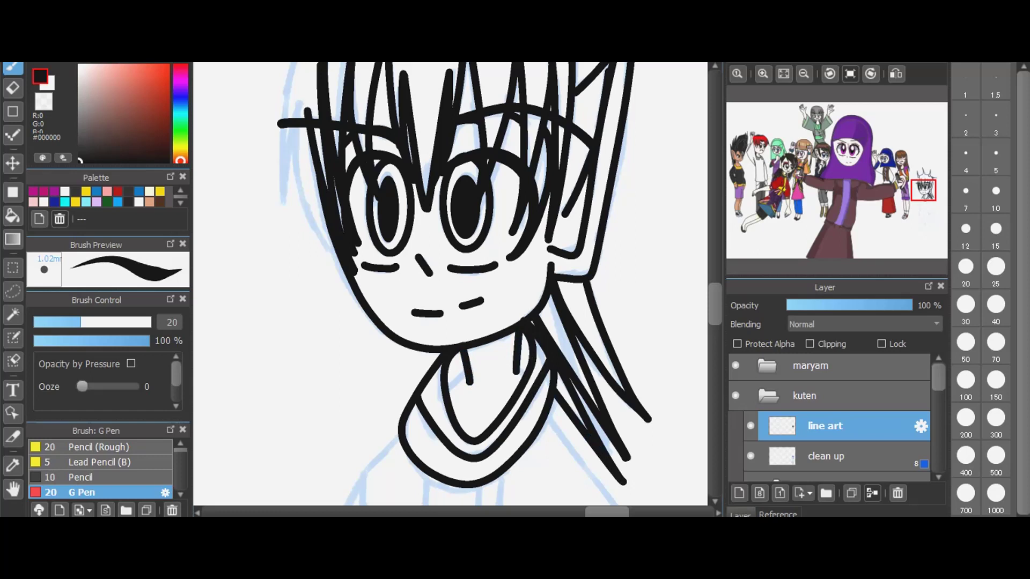
# - Ink the short slanted strokes that join the lower part of each neck line to the collar's inner edge
pyautogui.moveTo(446, 385); pyautogui.dragTo(467, 369)
pyautogui.moveTo(517, 371); pyautogui.dragTo(535, 380)
pyautogui.hotkey('ctrl', 'z')
pyautogui.hotkey('ctrl', 'z')
pyautogui.click(523, 374)
pyautogui.scroll(1, 528, 370)
pyautogui.scroll(1, 527, 376)
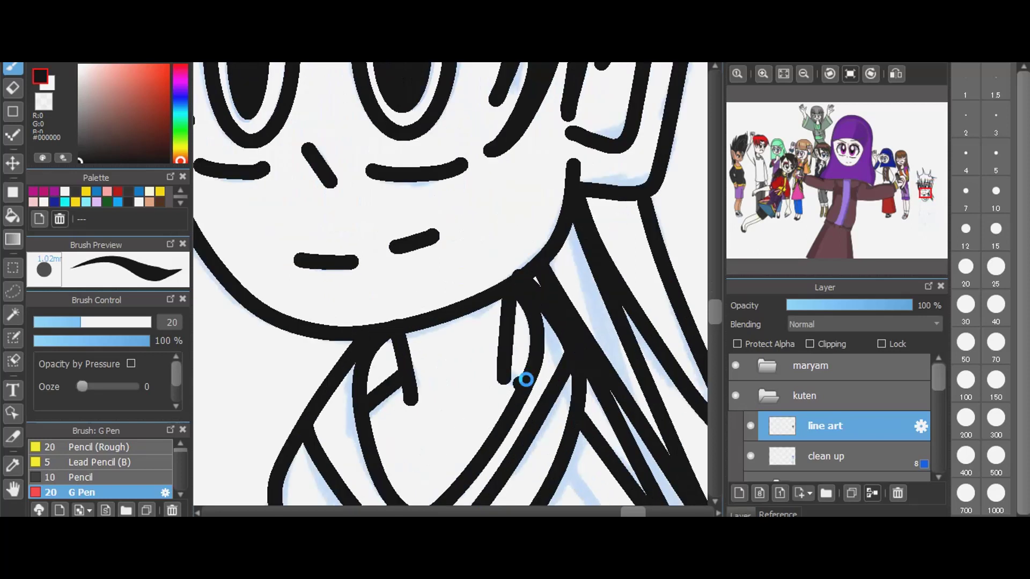
pyautogui.scroll(1, 523, 378)
pyautogui.scroll(1, 511, 375)
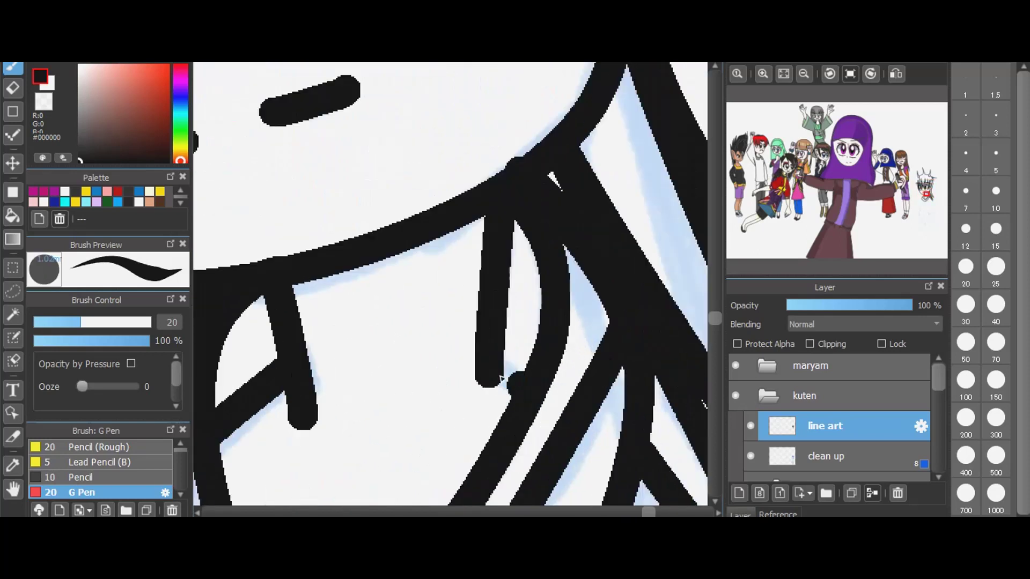
pyautogui.moveTo(510, 375); pyautogui.dragTo(516, 384)
# - Ink the head's left-hand hair outline, curving from the base of the left-hand horn down to the side lock's tip
pyautogui.scroll(-1, 496, 421)
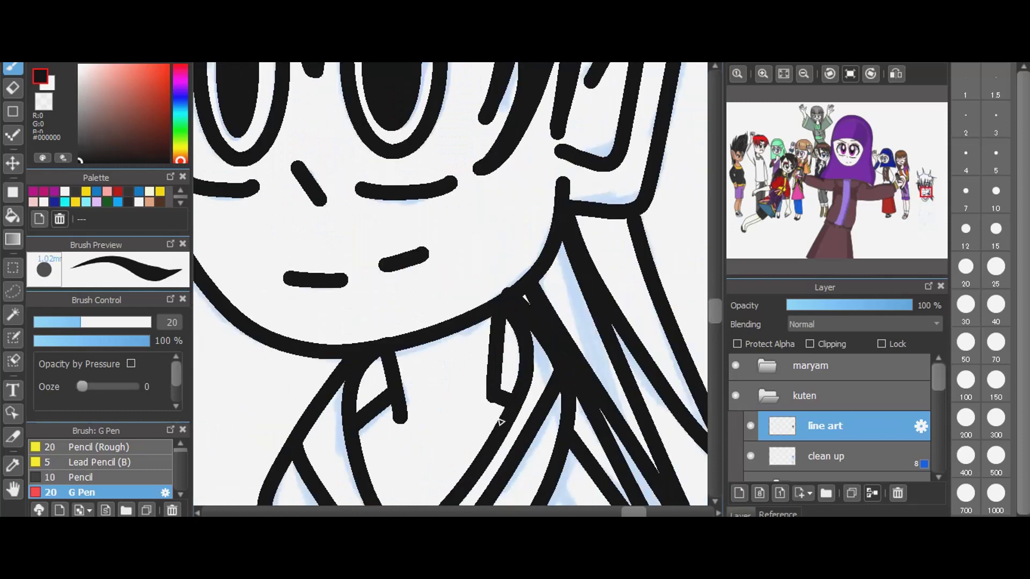
pyautogui.scroll(-2, 499, 422)
pyautogui.scroll(-2, 499, 422)
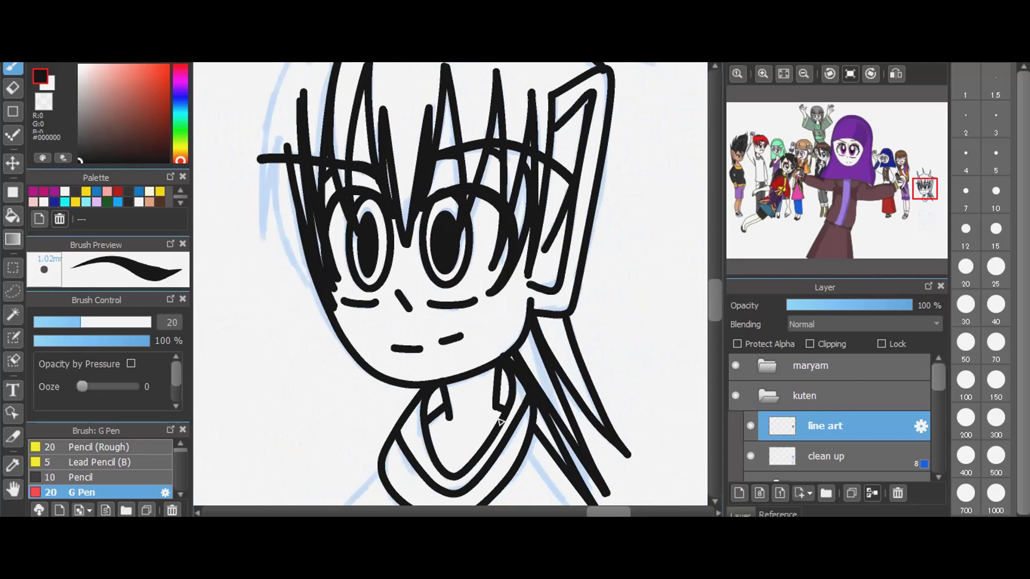
pyautogui.scroll(-2, 499, 422)
pyautogui.scroll(3, 385, 214)
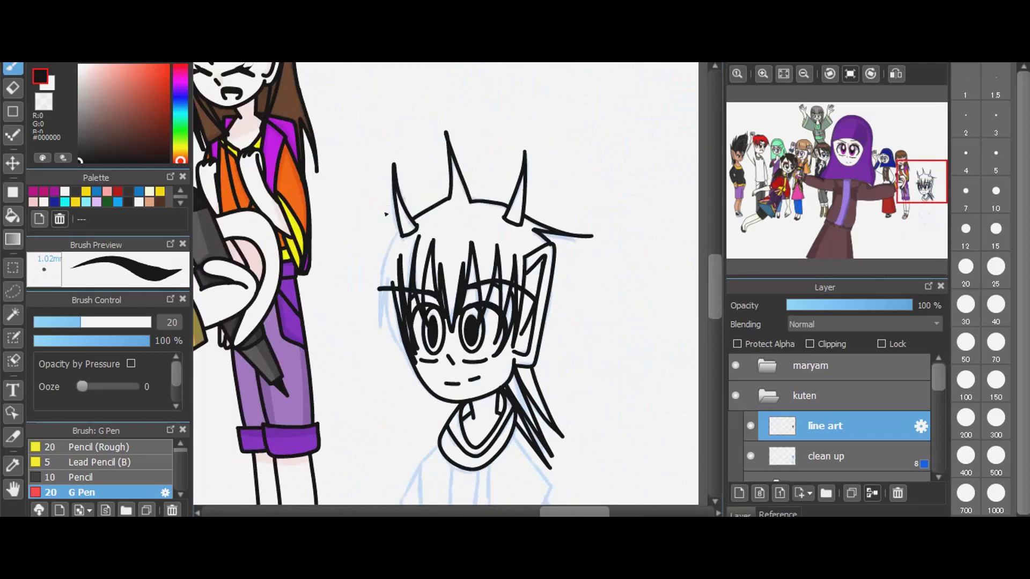
pyautogui.scroll(1, 413, 260)
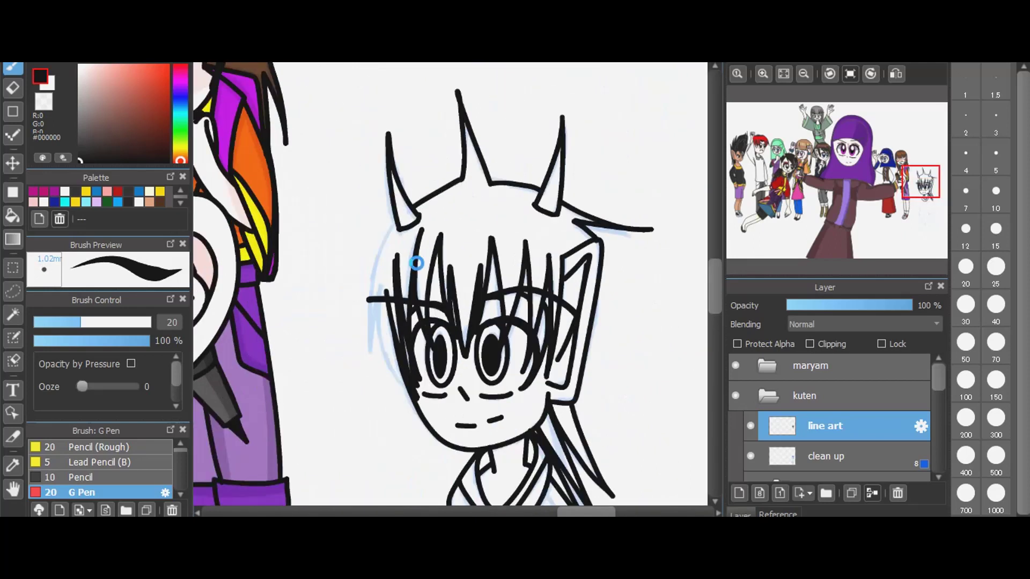
pyautogui.scroll(1, 417, 263)
pyautogui.scroll(1, 416, 263)
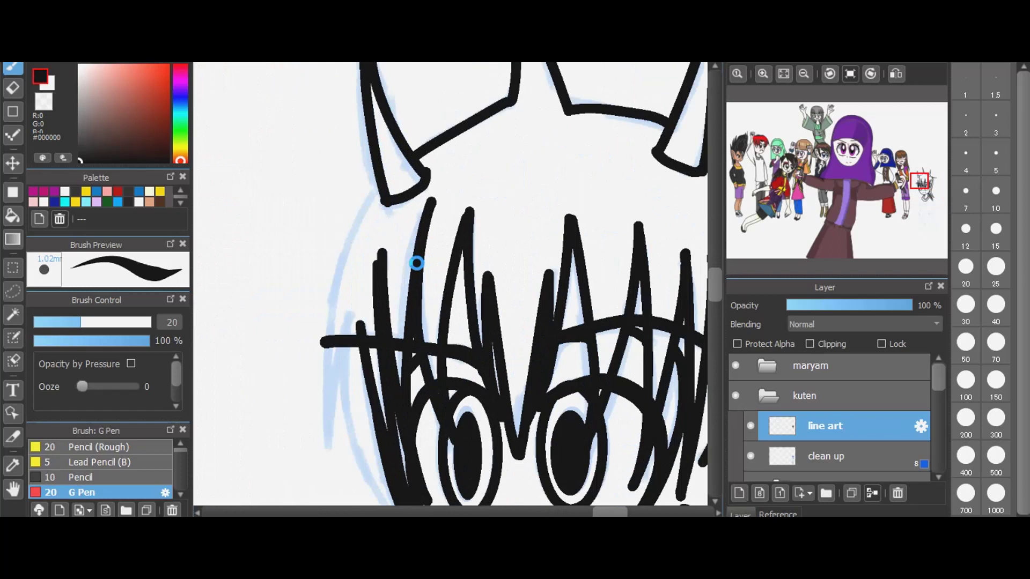
pyautogui.moveTo(386, 184)
pyautogui.mouseDown()
pyautogui.moveTo(337, 298)
pyautogui.moveTo(326, 396)
pyautogui.mouseUp()
pyautogui.moveTo(333, 484); pyautogui.dragTo(331, 486)
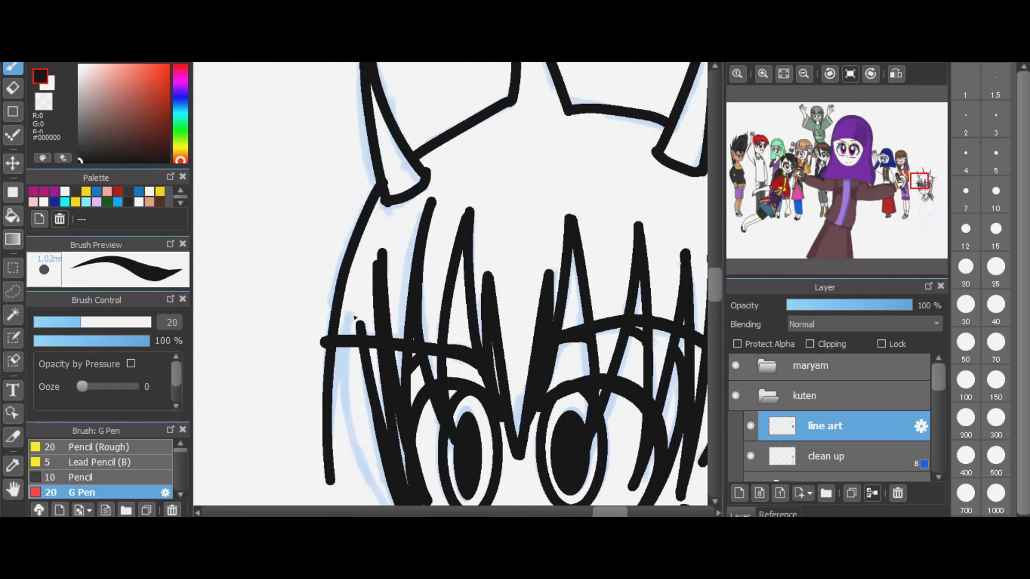
# - Ink the inner edge of the left-hand side lock down to its tip, and the neighbouring strand curving toward the cheek
pyautogui.moveTo(353, 311); pyautogui.dragTo(339, 396)
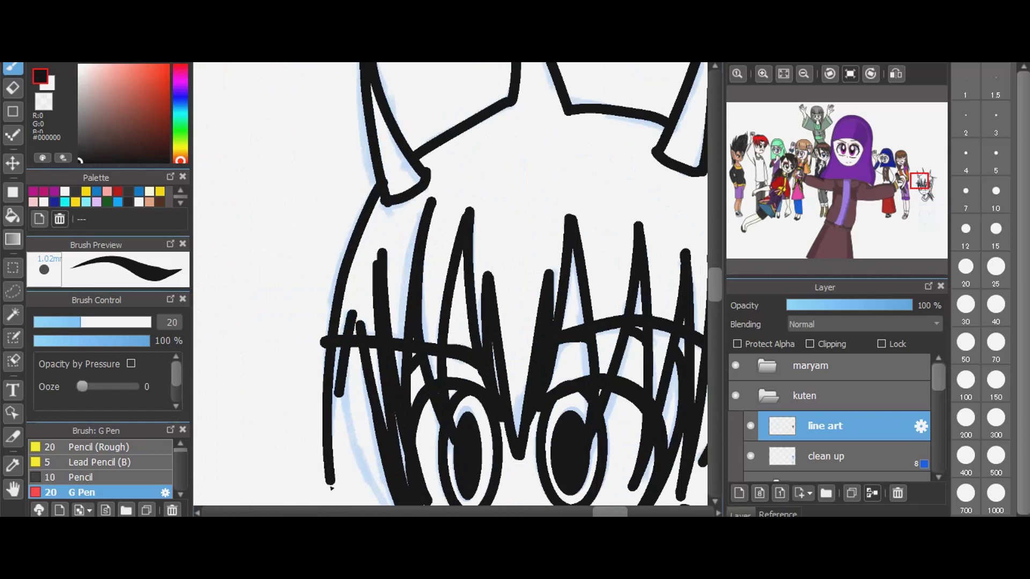
pyautogui.moveTo(332, 488); pyautogui.dragTo(329, 485)
pyautogui.moveTo(352, 314)
pyautogui.mouseDown()
pyautogui.moveTo(345, 422)
pyautogui.moveTo(392, 505)
pyautogui.mouseUp()
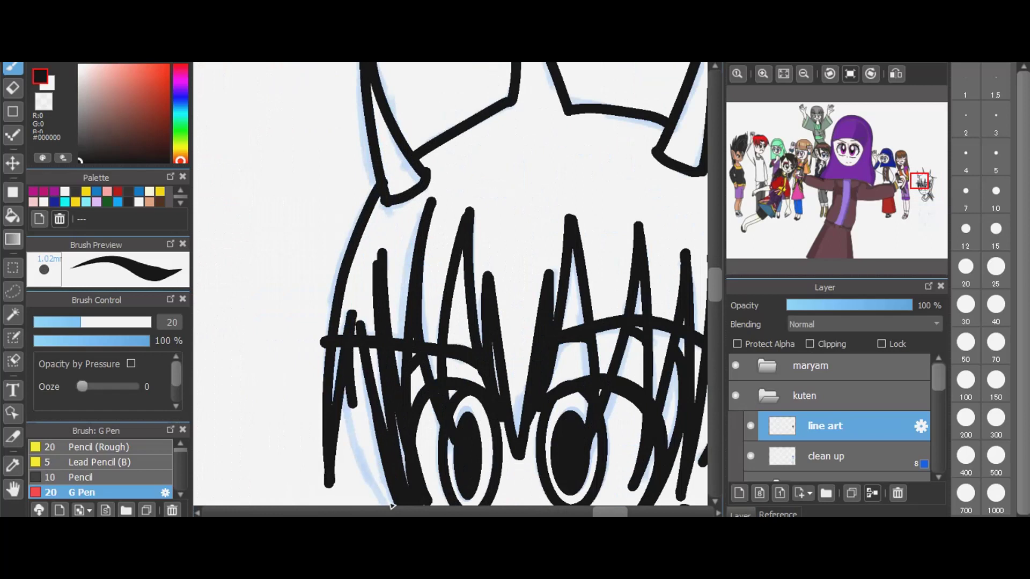
pyautogui.moveTo(350, 406); pyautogui.dragTo(379, 488)
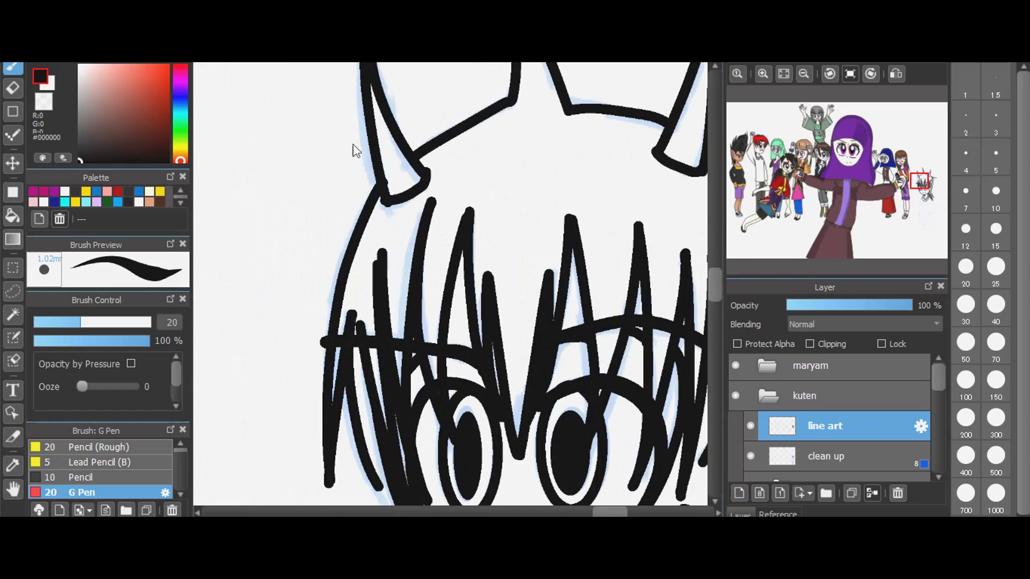
# - Thicken the top of the left-hand fringe strand and ink the strand beside it curving down to the cheek
pyautogui.scroll(-2, 387, 119)
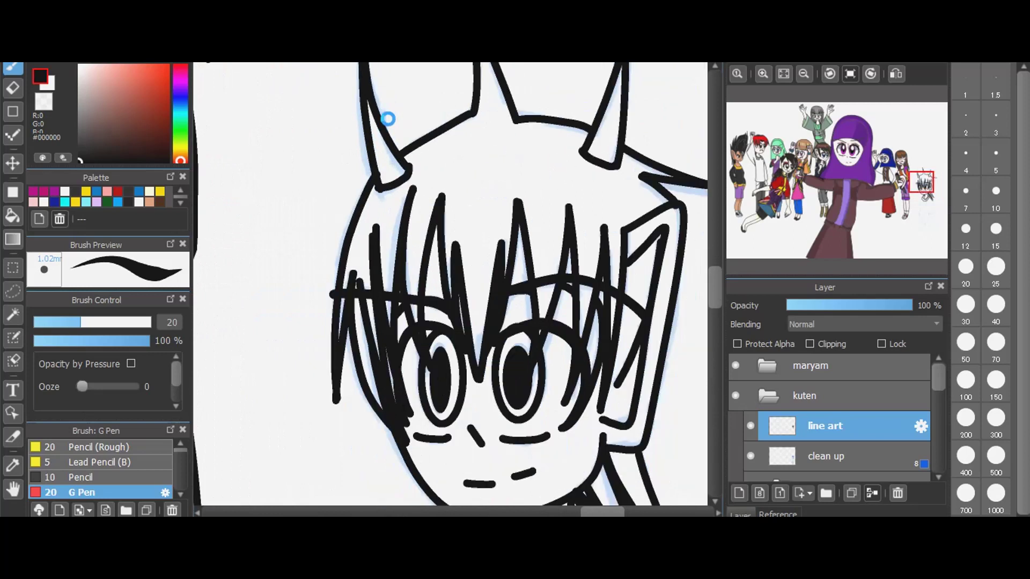
pyautogui.scroll(-1, 388, 118)
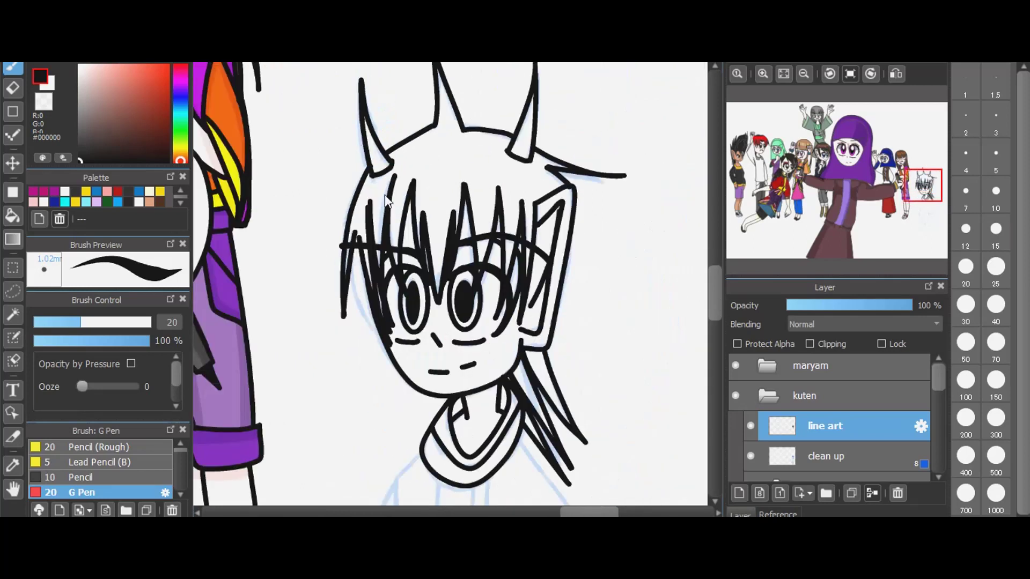
pyautogui.scroll(1, 385, 196)
pyautogui.scroll(1, 385, 195)
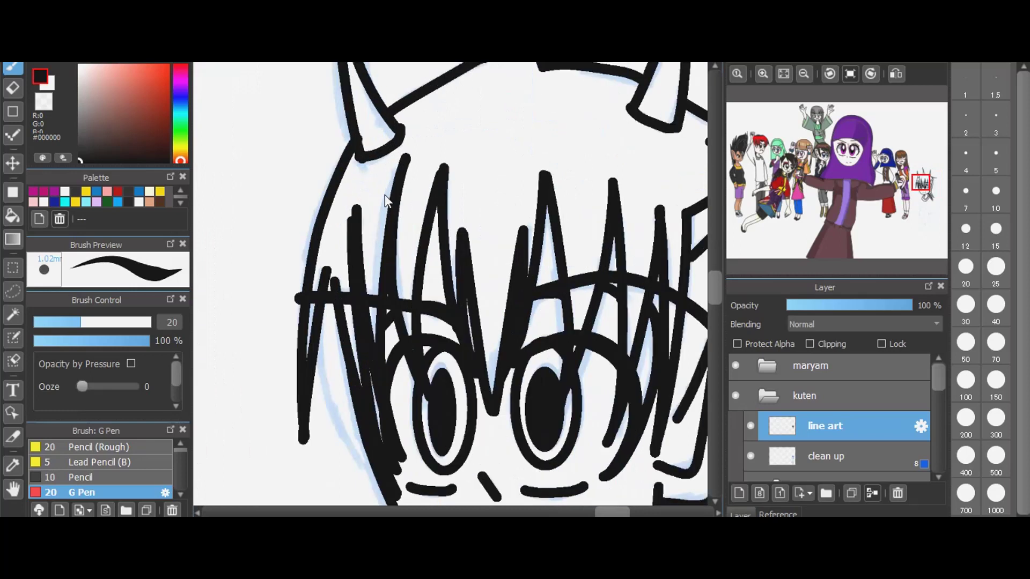
pyautogui.scroll(1, 384, 195)
pyautogui.moveTo(336, 217); pyautogui.dragTo(341, 263)
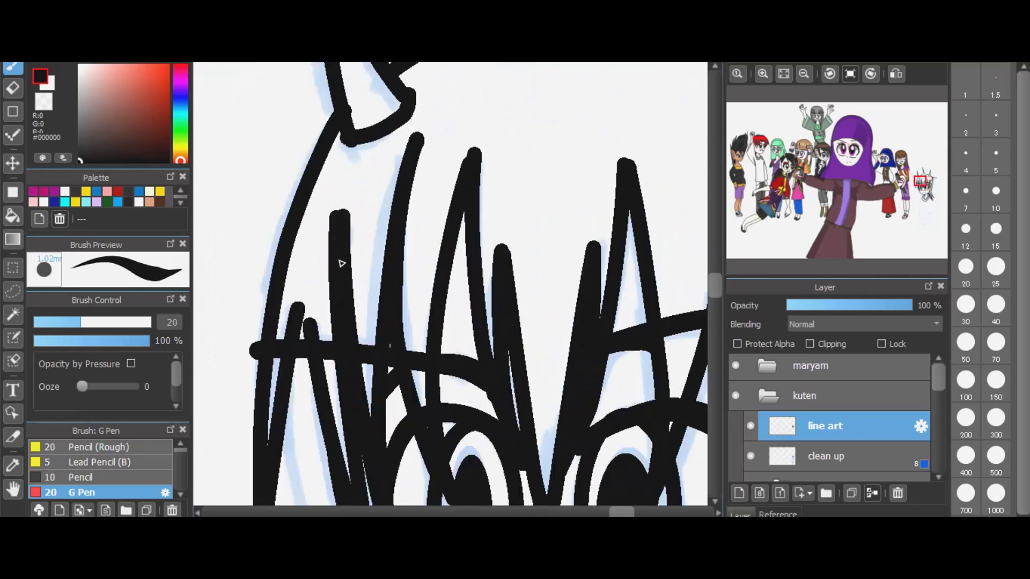
pyautogui.scroll(-1, 400, 101)
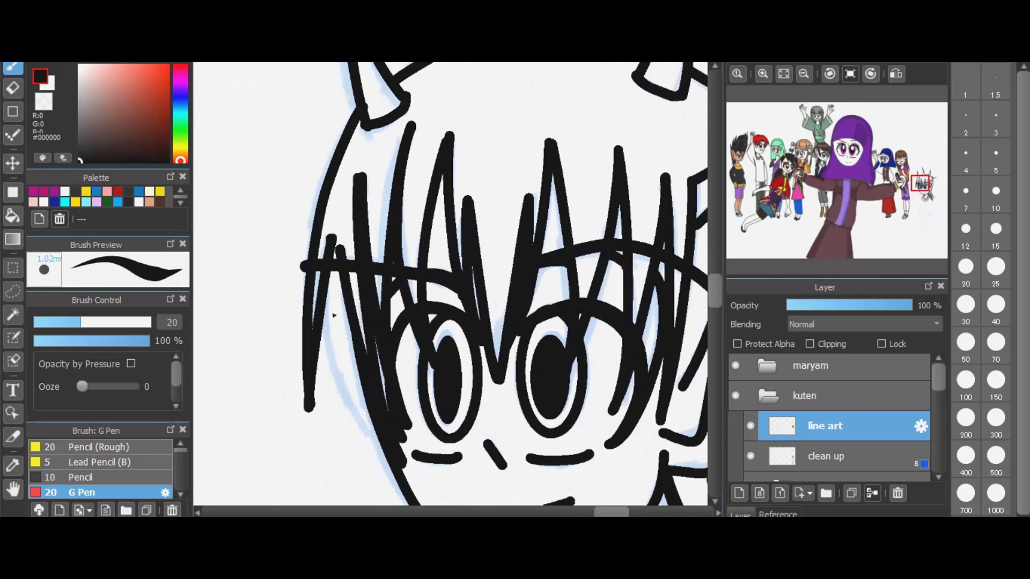
pyautogui.moveTo(335, 248)
pyautogui.mouseDown()
pyautogui.moveTo(348, 389)
pyautogui.moveTo(393, 460)
pyautogui.mouseUp()
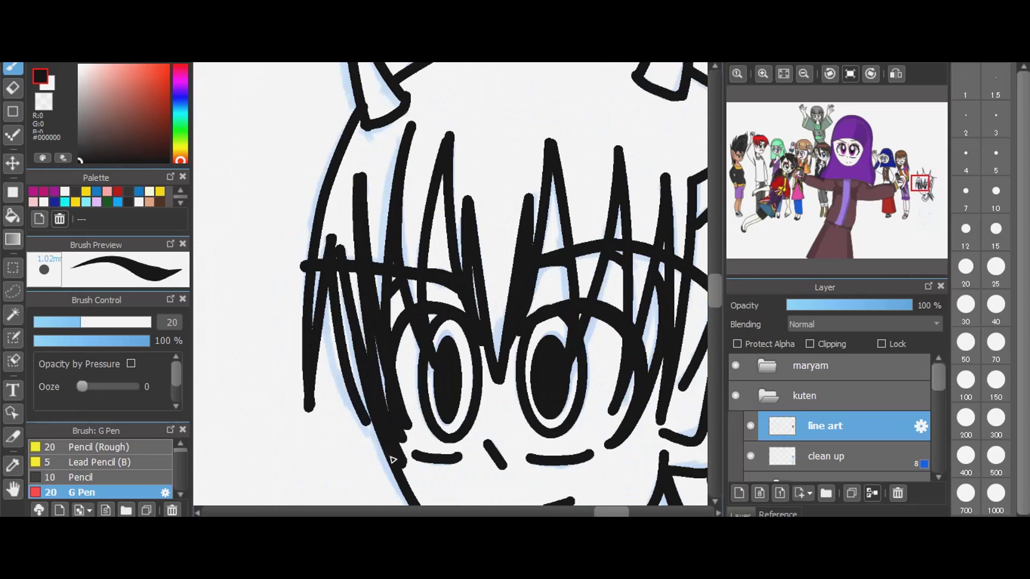
# - Ink the long U-shaped tie knot hanging from the lower edge of the character's collar
pyautogui.scroll(-3, 411, 217)
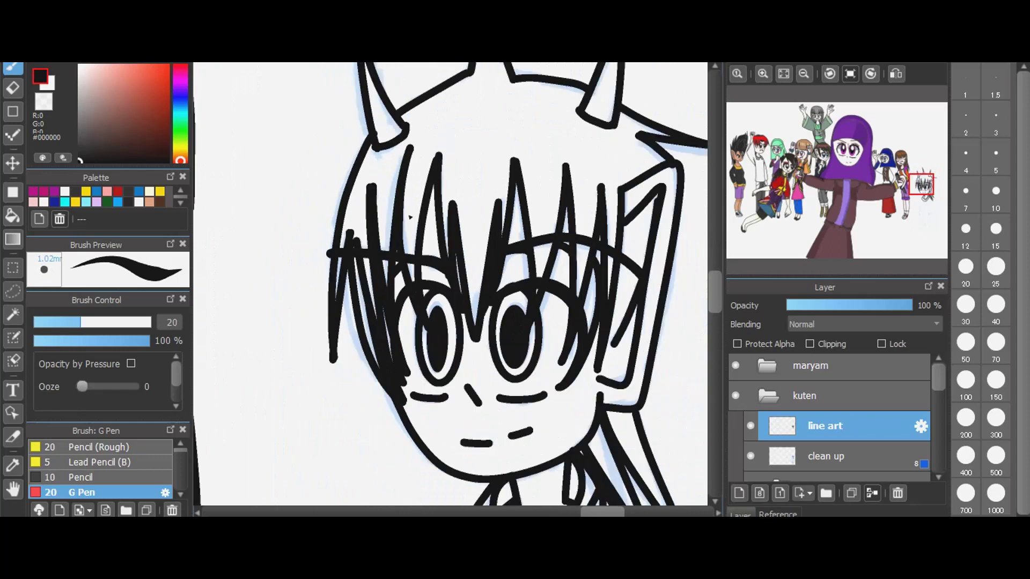
pyautogui.scroll(-1, 440, 178)
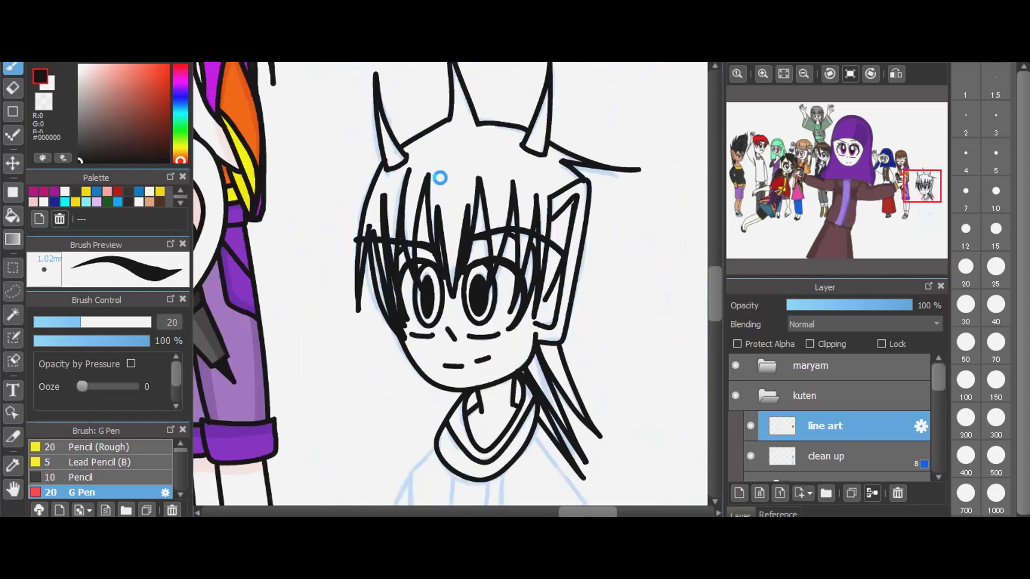
pyautogui.scroll(-2, 439, 177)
pyautogui.scroll(-1, 443, 427)
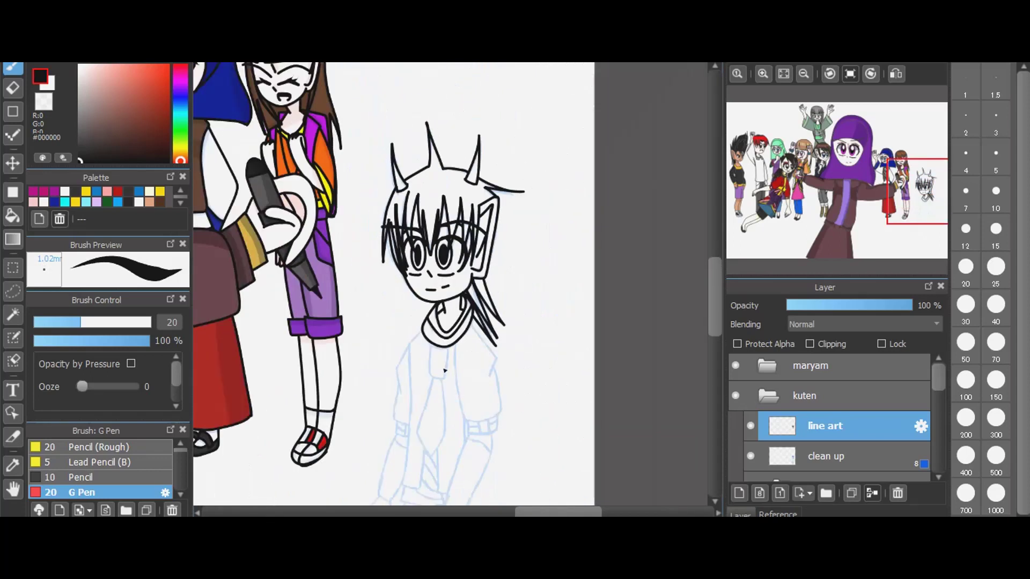
pyautogui.scroll(1, 441, 369)
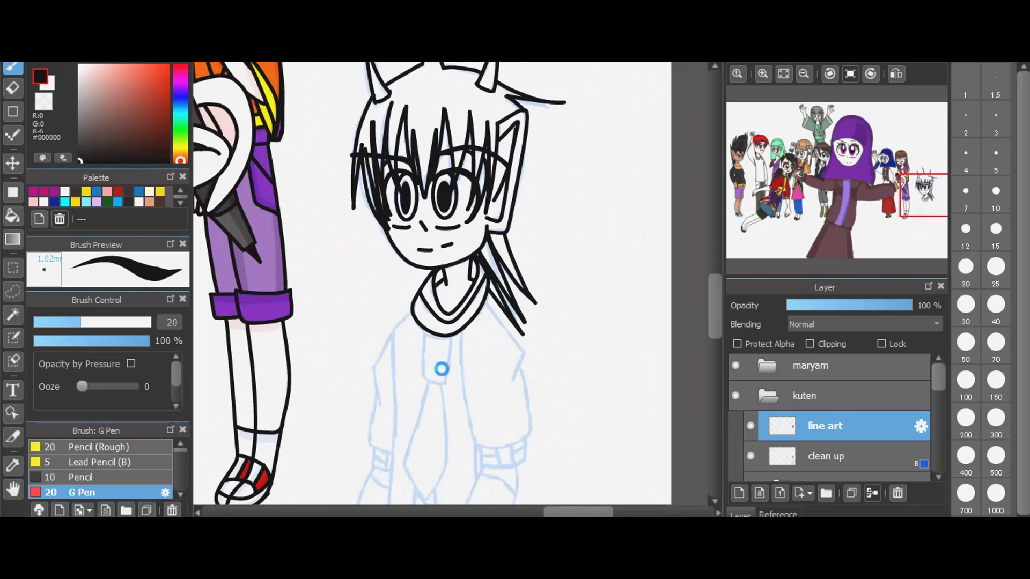
pyautogui.scroll(1, 441, 369)
pyautogui.scroll(1, 441, 369)
pyautogui.scroll(1, 442, 369)
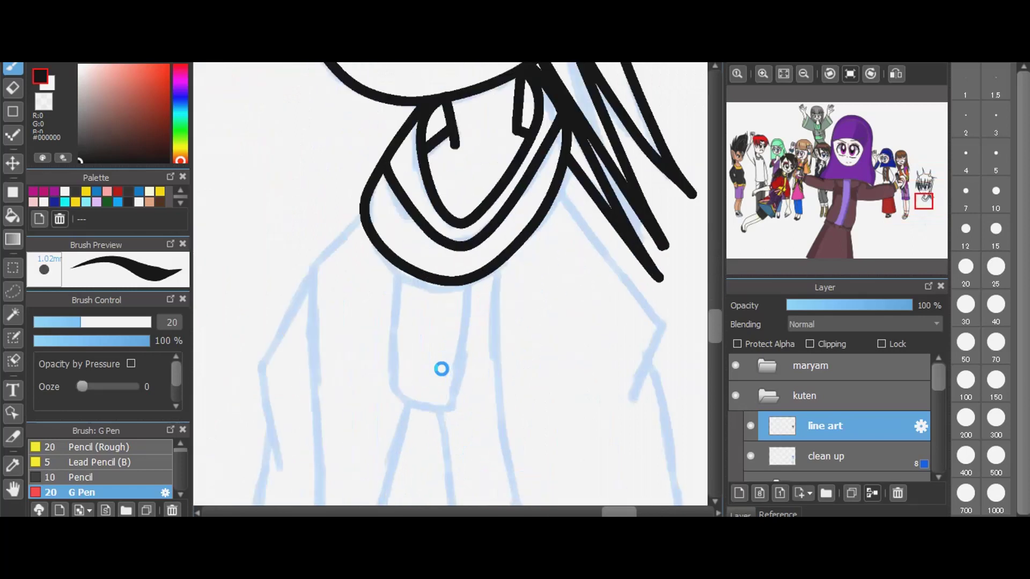
pyautogui.moveTo(399, 272)
pyautogui.mouseDown()
pyautogui.moveTo(395, 386)
pyautogui.moveTo(411, 408)
pyautogui.moveTo(440, 412)
pyautogui.moveTo(464, 391)
pyautogui.moveTo(471, 283)
pyautogui.mouseUp()
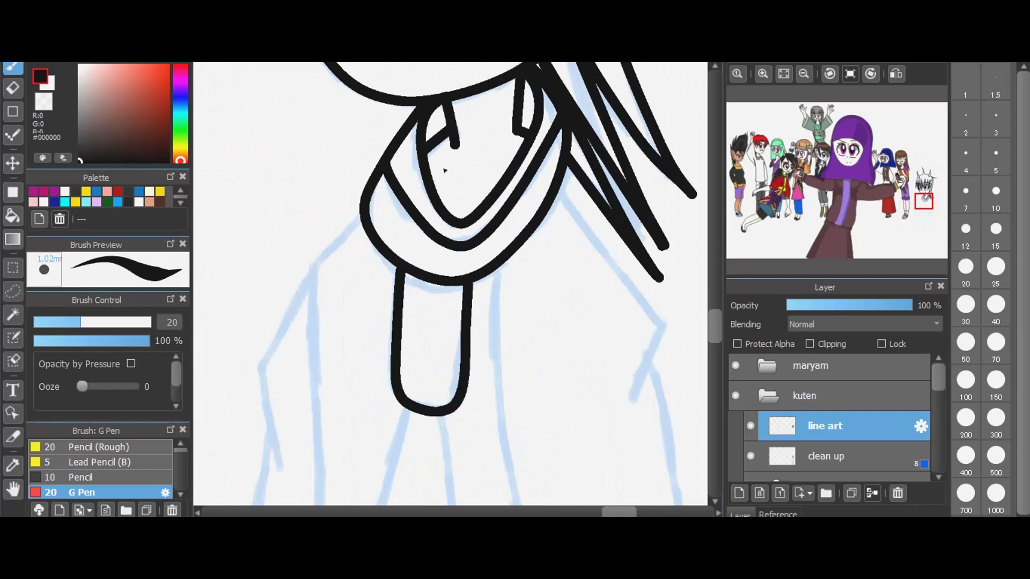
# - Ink the tie's blade below the knot, widening downward and closing in a point at its lower end
pyautogui.scroll(-1, 449, 158)
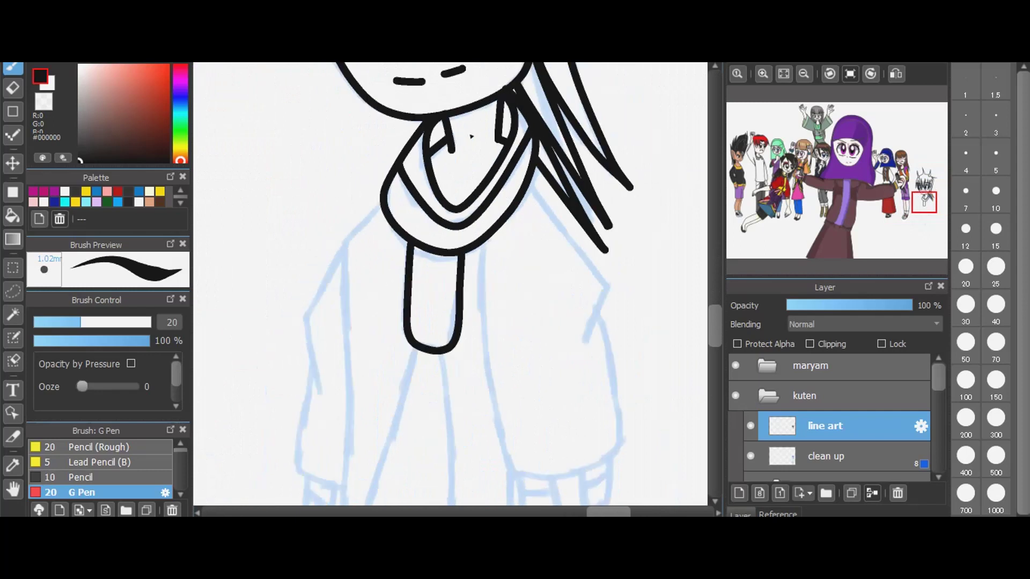
pyautogui.scroll(-2, 450, 370)
pyautogui.scroll(-1, 439, 339)
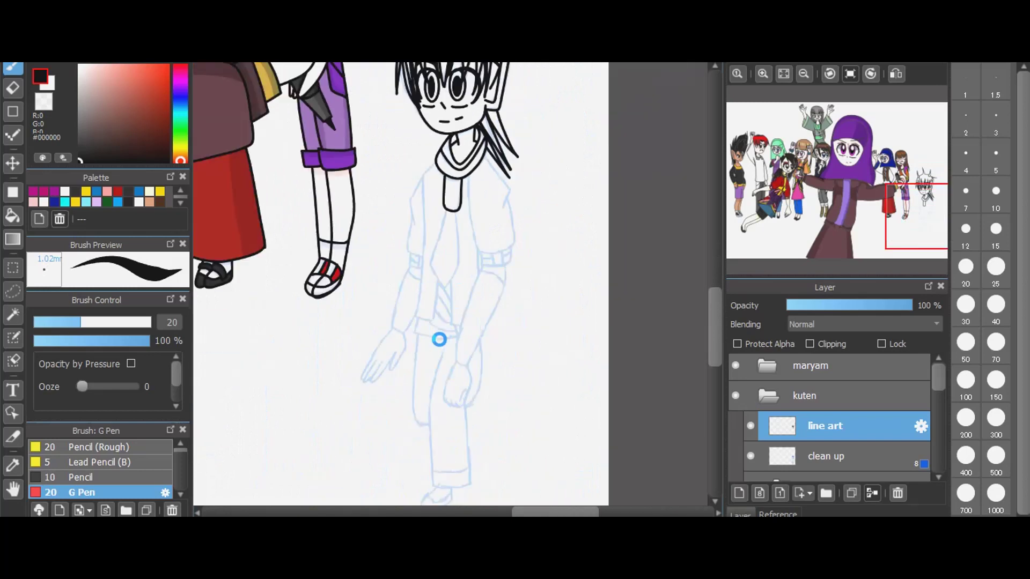
pyautogui.scroll(1, 452, 264)
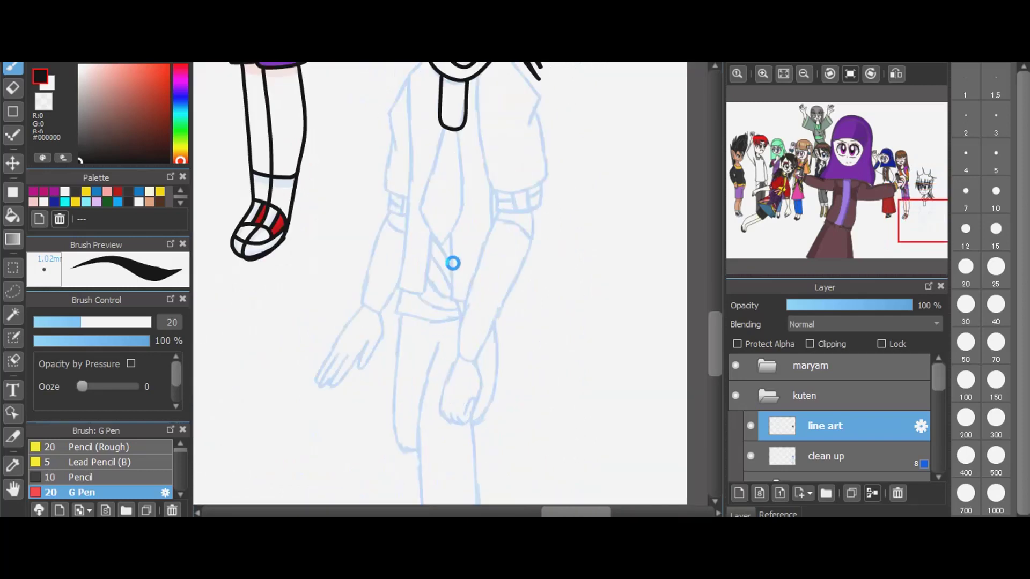
pyautogui.scroll(1, 452, 263)
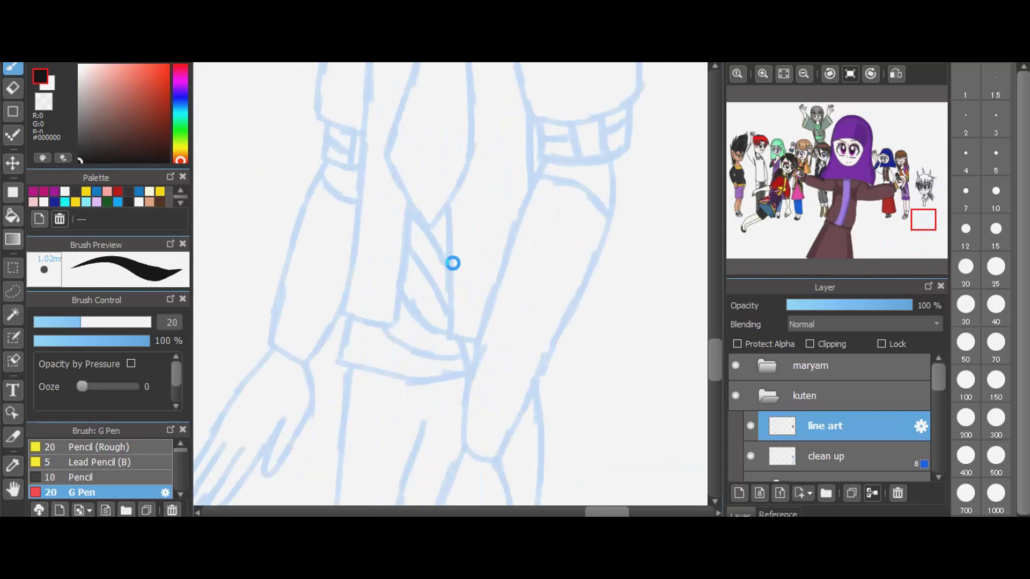
pyautogui.click(717, 330)
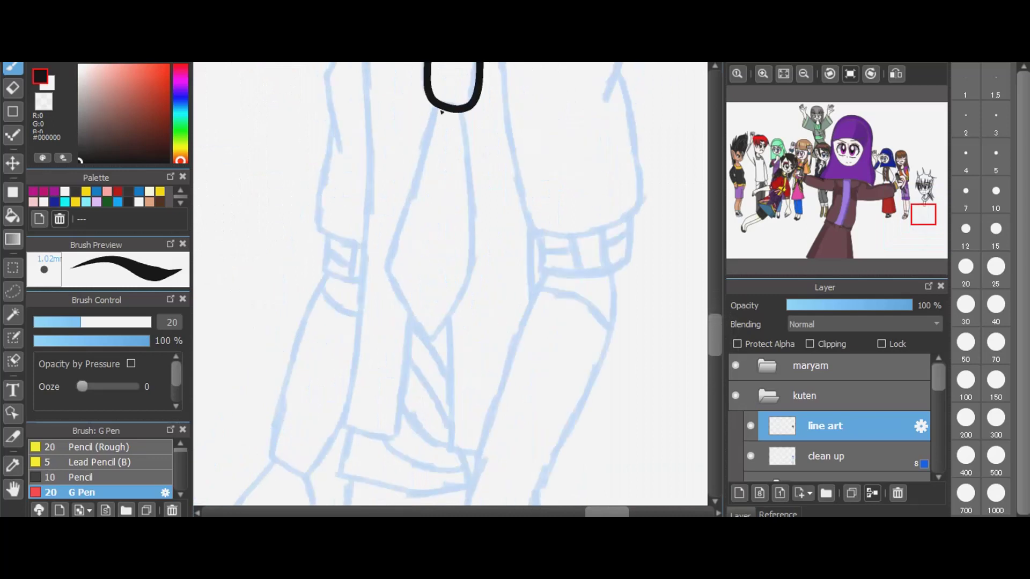
pyautogui.moveTo(441, 111)
pyautogui.mouseDown()
pyautogui.moveTo(386, 271)
pyautogui.moveTo(440, 350)
pyautogui.moveTo(481, 257)
pyautogui.mouseUp()
pyautogui.hotkey('ctrl', 'z')
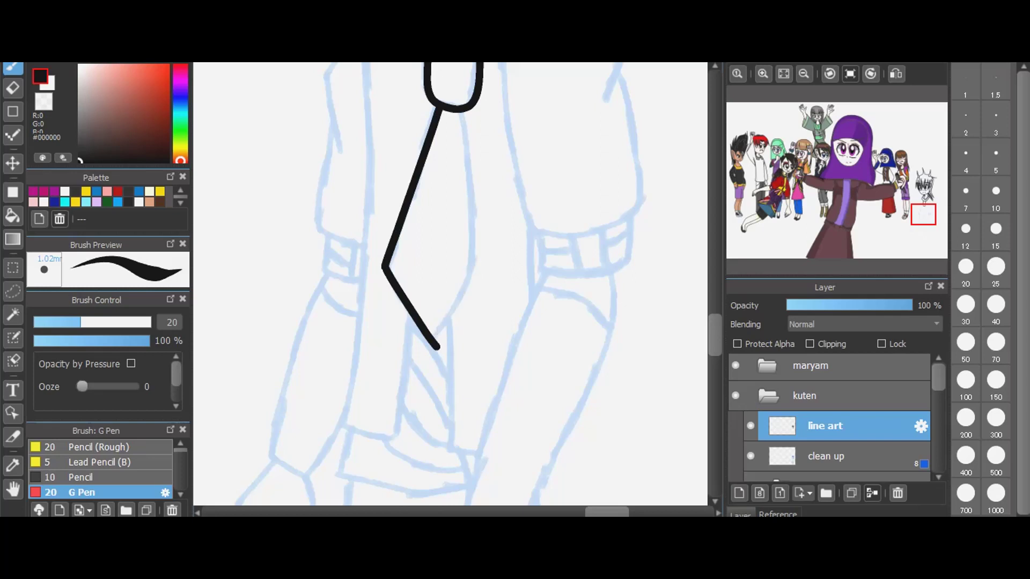
pyautogui.moveTo(462, 113); pyautogui.dragTo(480, 276)
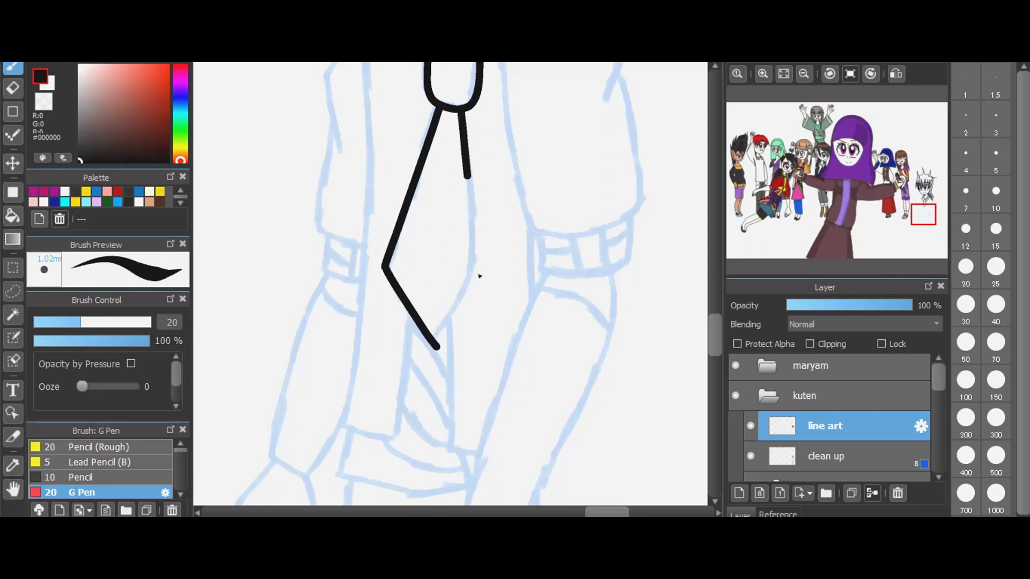
pyautogui.moveTo(437, 348); pyautogui.dragTo(480, 266)
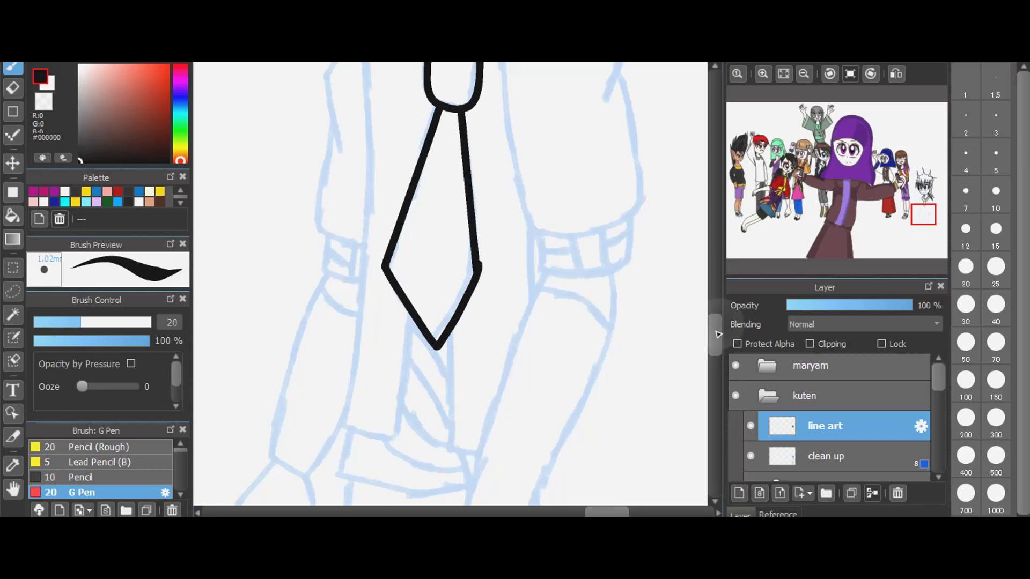
# - Ink the right-hand shoulder slope from the collar to the sleeve's outer corner, with the short fold line angling back inward
pyautogui.scroll(3, 719, 320)
pyautogui.scroll(3, 718, 319)
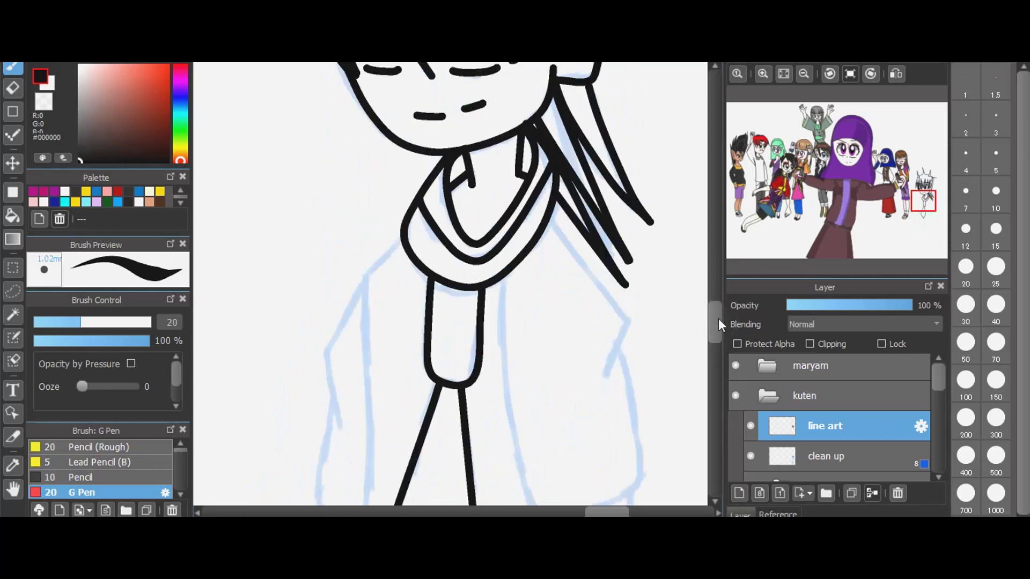
pyautogui.moveTo(571, 248); pyautogui.dragTo(633, 332)
pyautogui.moveTo(604, 381); pyautogui.dragTo(632, 331)
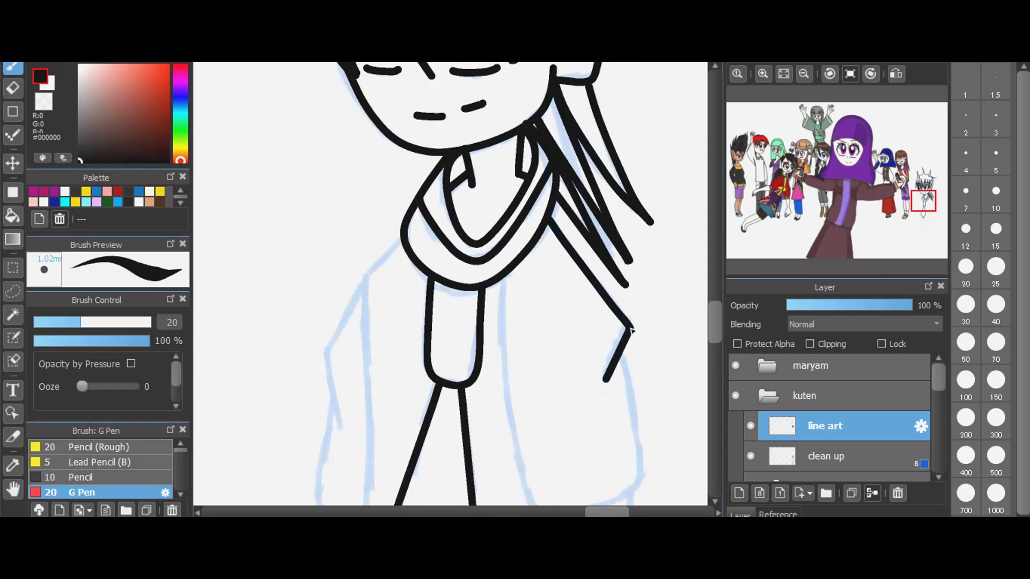
# - Ink the right-hand sleeve's inner edge from the collar, its curved hem, and the outer edge up to the fold line
pyautogui.scroll(-3, 722, 341)
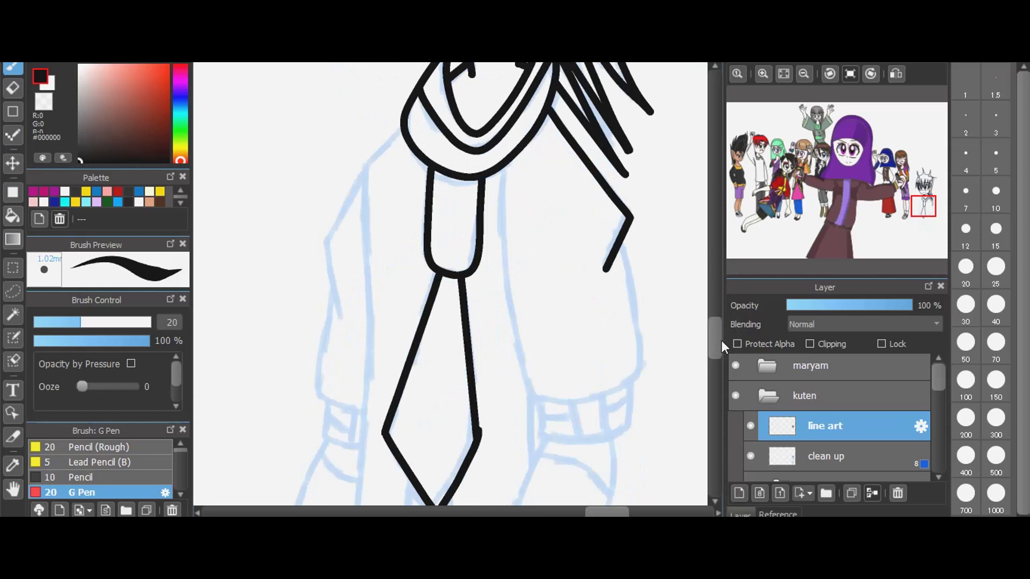
pyautogui.moveTo(502, 206)
pyautogui.mouseDown()
pyautogui.moveTo(504, 280)
pyautogui.moveTo(538, 411)
pyautogui.moveTo(643, 382)
pyautogui.moveTo(658, 373)
pyautogui.moveTo(650, 353)
pyautogui.mouseUp()
pyautogui.moveTo(631, 282); pyautogui.dragTo(630, 279)
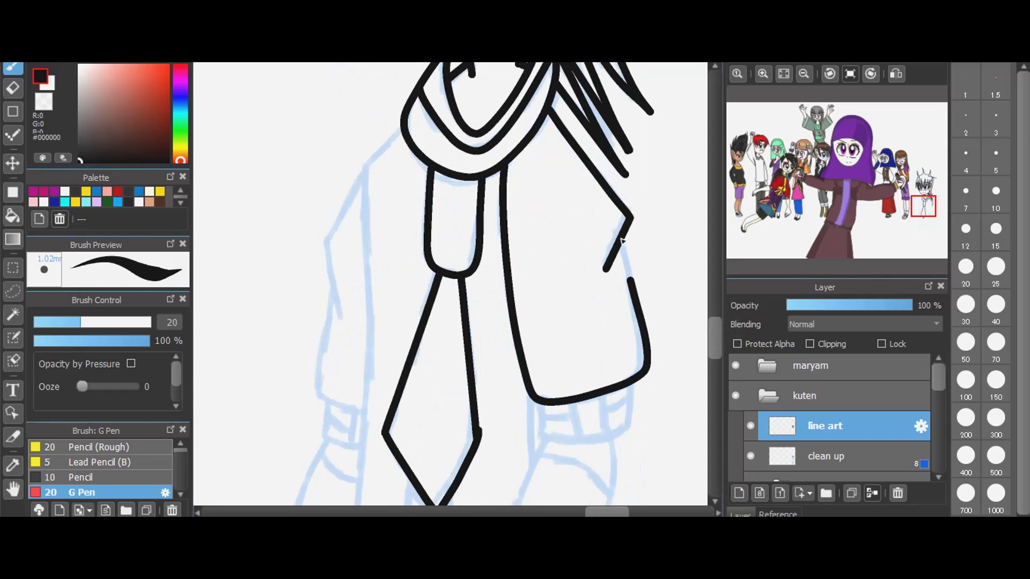
pyautogui.moveTo(621, 240); pyautogui.dragTo(622, 242)
# - Ink the left-hand half of the jacket from the shoulder down, with its long front edge and the bent sleeve closed at the hem
pyautogui.moveTo(400, 128)
pyautogui.mouseDown()
pyautogui.moveTo(363, 174)
pyautogui.moveTo(360, 504)
pyautogui.mouseUp()
pyautogui.moveTo(363, 172); pyautogui.dragTo(342, 206)
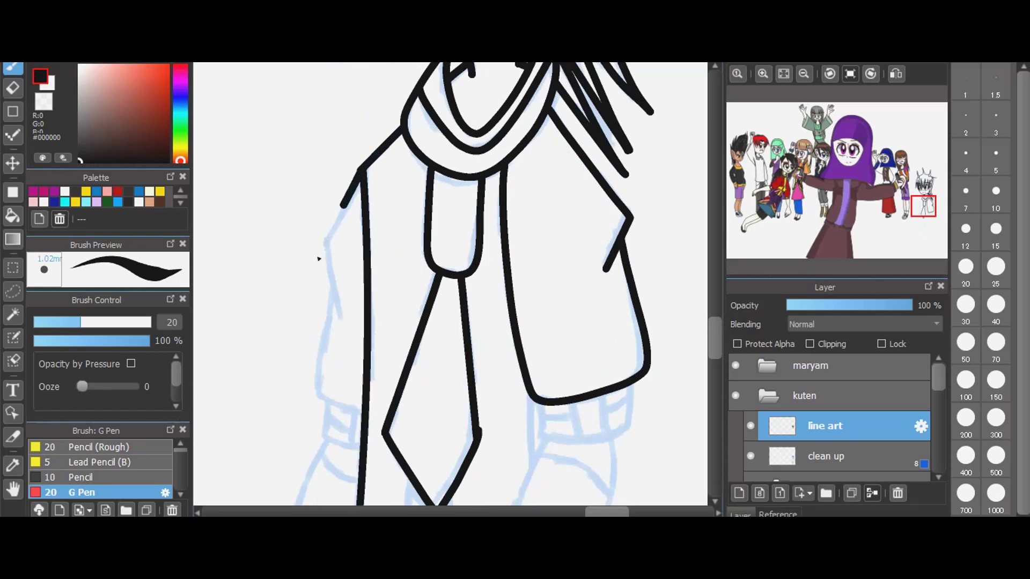
pyautogui.keyDown('shift'); pyautogui.click(315, 257); pyautogui.keyUp('shift')
pyautogui.moveTo(314, 256)
pyautogui.mouseDown()
pyautogui.moveTo(324, 280)
pyautogui.moveTo(320, 402)
pyautogui.moveTo(370, 411)
pyautogui.mouseUp()
pyautogui.keyDown('shift'); pyautogui.click(346, 325); pyautogui.keyUp('shift')
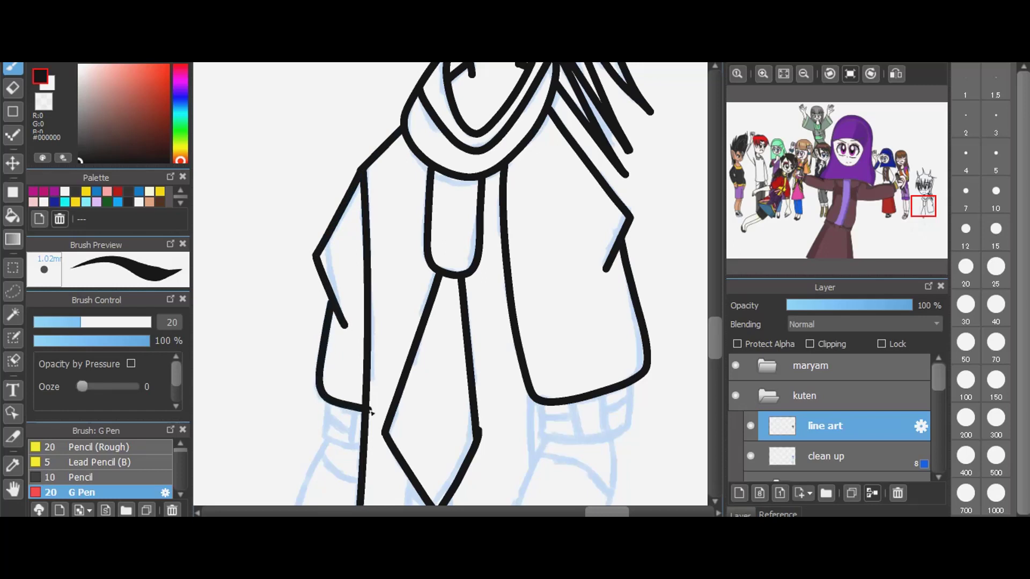
pyautogui.hotkey('ctrl', 'z')
pyautogui.moveTo(333, 305)
pyautogui.mouseDown()
pyautogui.moveTo(314, 400)
pyautogui.moveTo(364, 414)
pyautogui.mouseUp()
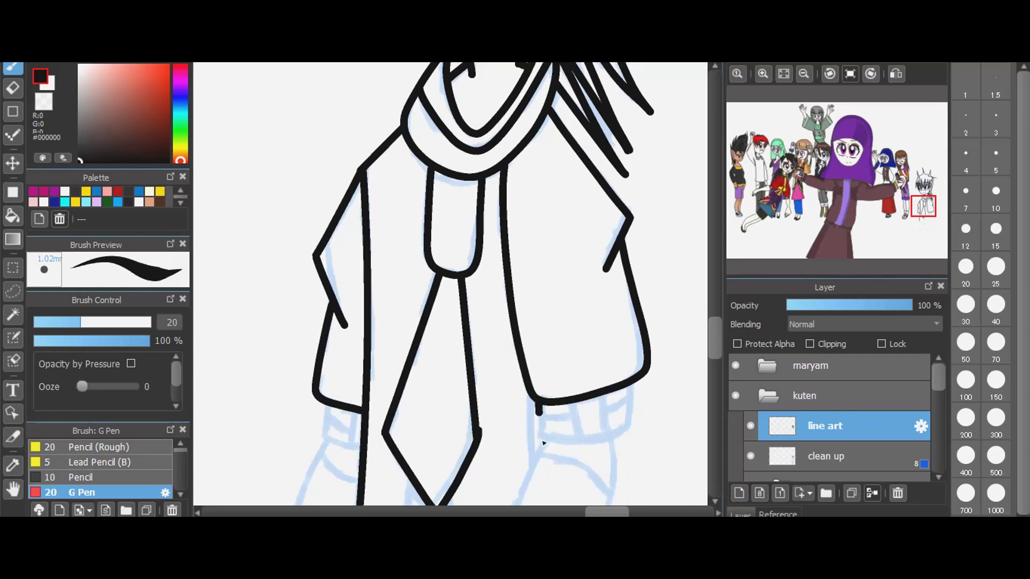
# - Ink the banded cuffs below both sleeves, including the upright dividers and short cross stripes inside each
pyautogui.moveTo(537, 404)
pyautogui.mouseDown()
pyautogui.moveTo(540, 441)
pyautogui.moveTo(616, 437)
pyautogui.moveTo(635, 421)
pyautogui.mouseUp()
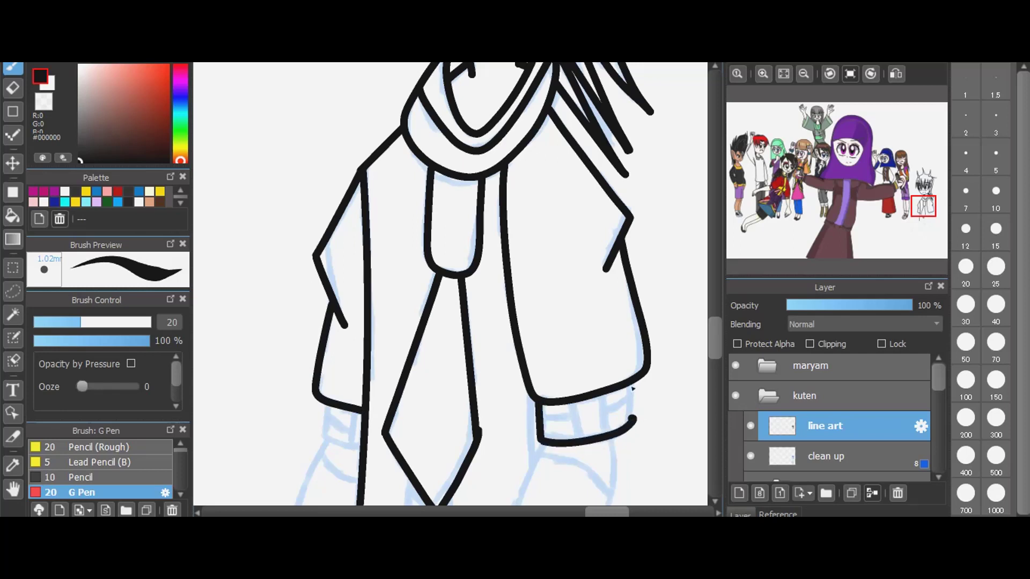
pyautogui.moveTo(631, 385); pyautogui.dragTo(633, 423)
pyautogui.moveTo(577, 401)
pyautogui.mouseDown()
pyautogui.moveTo(602, 400)
pyautogui.moveTo(602, 389)
pyautogui.moveTo(618, 408)
pyautogui.mouseUp()
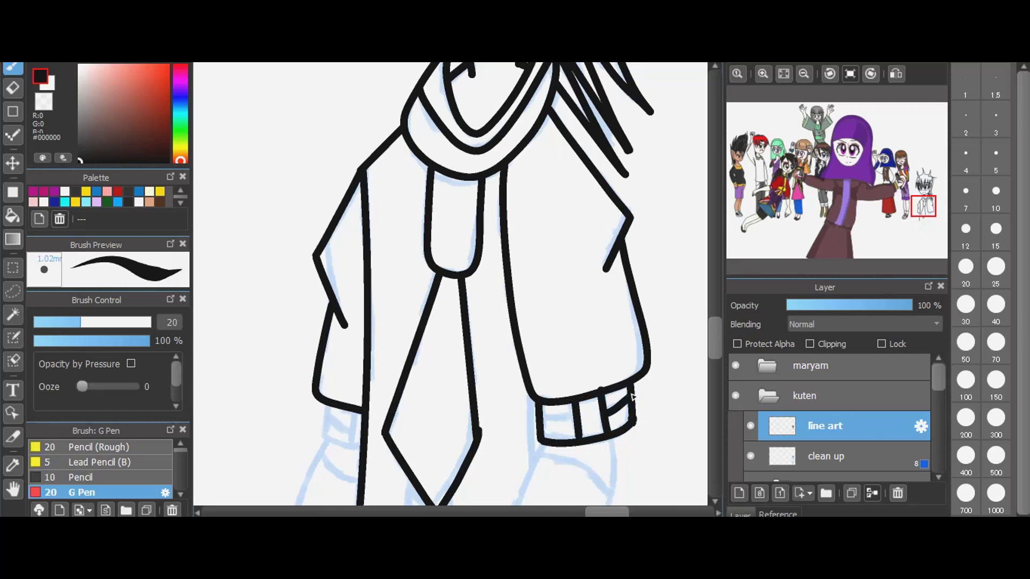
pyautogui.moveTo(542, 417); pyautogui.dragTo(553, 416)
pyautogui.moveTo(327, 406)
pyautogui.mouseDown()
pyautogui.moveTo(326, 445)
pyautogui.moveTo(361, 454)
pyautogui.moveTo(354, 411)
pyautogui.moveTo(329, 426)
pyautogui.mouseUp()
pyautogui.keyDown('shift'); pyautogui.click(330, 427); pyautogui.keyUp('shift')
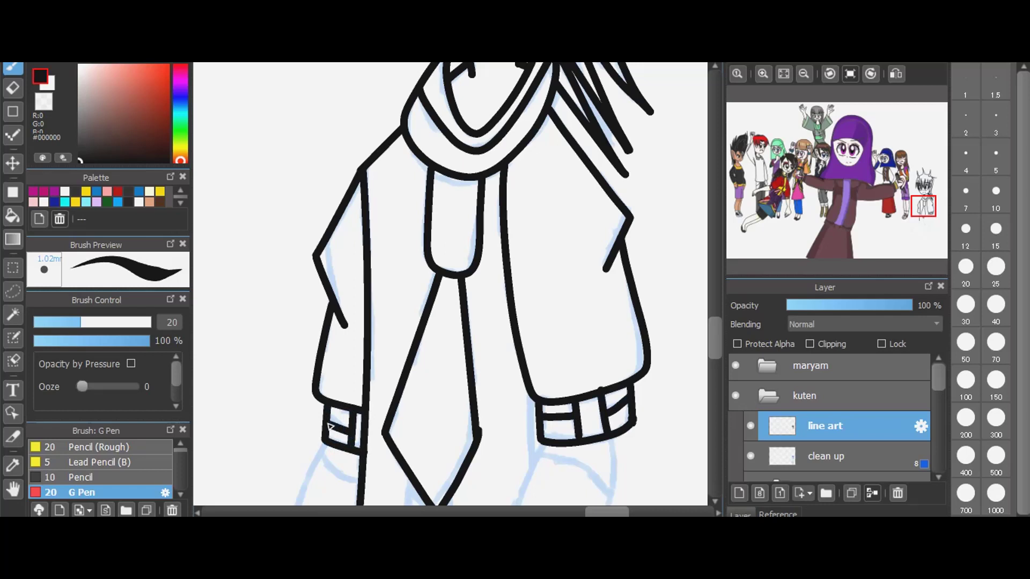
# - Close the left-hand jacket front panel with a short slanted hem and an inner edge rising to the tie
pyautogui.scroll(-5, 719, 361)
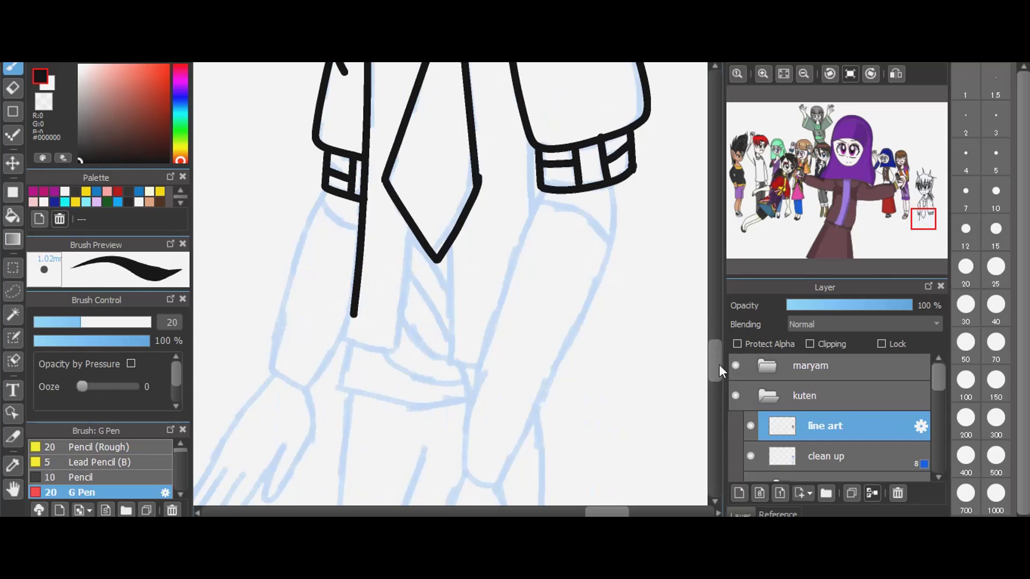
pyautogui.click(349, 339)
pyautogui.keyDown('shift'); pyautogui.click(355, 310); pyautogui.keyUp('shift')
pyautogui.moveTo(348, 340)
pyautogui.mouseDown()
pyautogui.moveTo(400, 356)
pyautogui.moveTo(372, 349)
pyautogui.moveTo(399, 354)
pyautogui.moveTo(410, 230)
pyautogui.mouseUp()
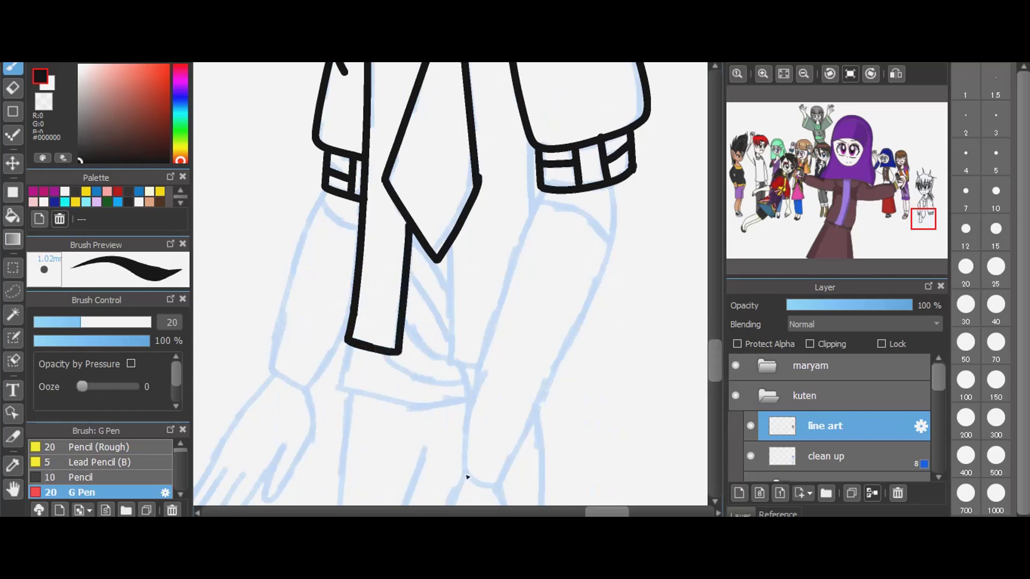
# - Ink the right-hand forearm from the cuff down to the wrist, with the curved line across the elbow
pyautogui.moveTo(466, 475)
pyautogui.mouseDown()
pyautogui.moveTo(500, 493)
pyautogui.moveTo(623, 232)
pyautogui.moveTo(614, 187)
pyautogui.mouseUp()
pyautogui.moveTo(463, 472)
pyautogui.mouseDown()
pyautogui.moveTo(490, 345)
pyautogui.moveTo(548, 192)
pyautogui.moveTo(542, 179)
pyautogui.moveTo(613, 242)
pyautogui.moveTo(605, 268)
pyautogui.mouseUp()
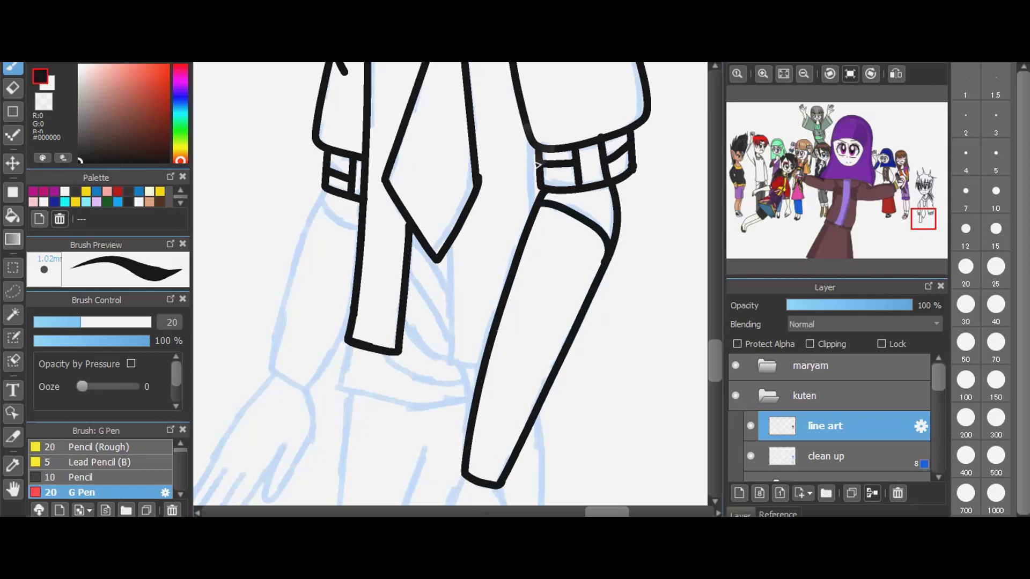
pyautogui.moveTo(529, 128); pyautogui.dragTo(534, 229)
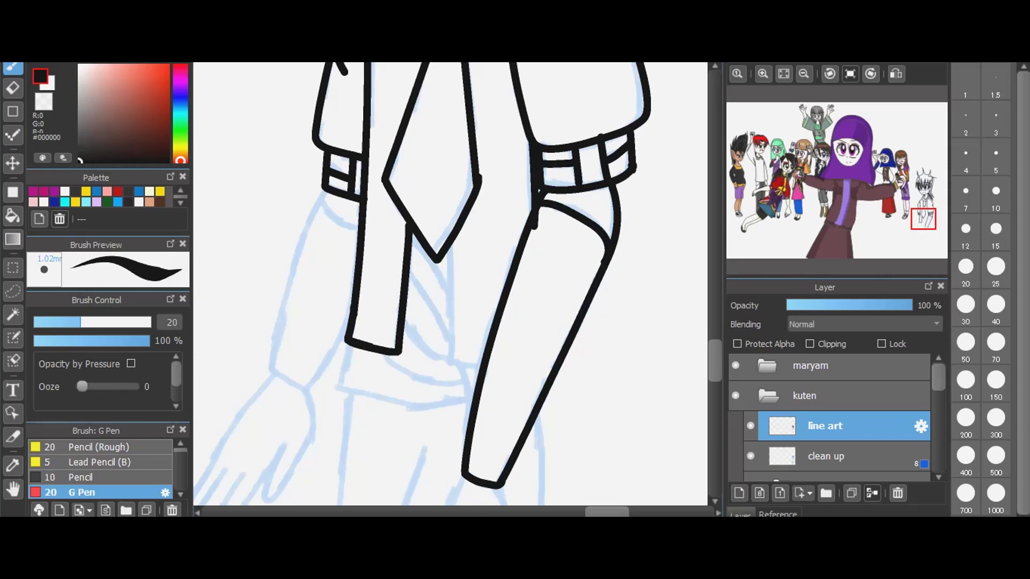
pyautogui.hotkey('ctrl', 'z')
# - Ink the right-hand front panel's inner edge and short hem, and the line running down beside the right-hand cuff
pyautogui.moveTo(454, 360); pyautogui.dragTo(450, 241)
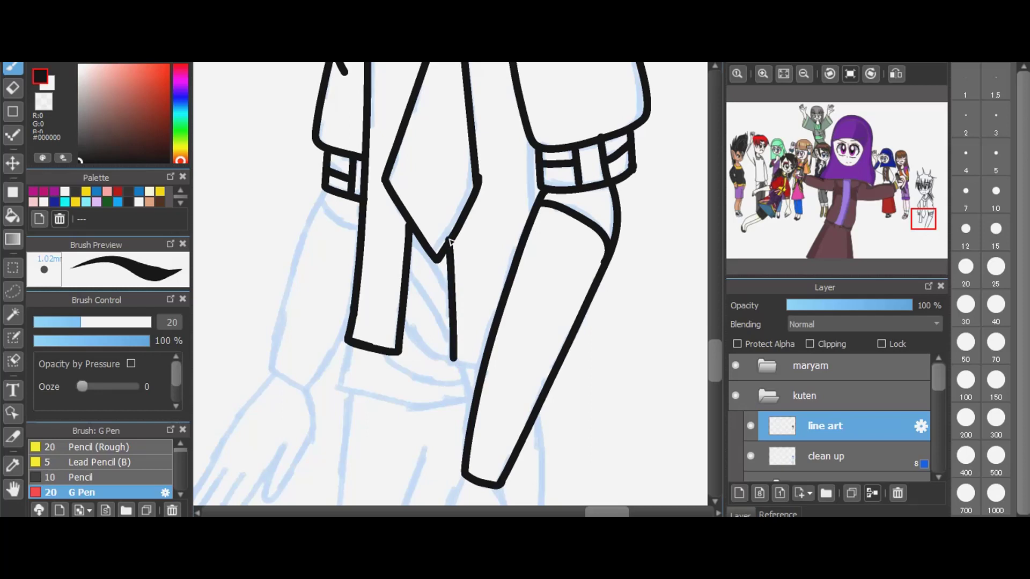
pyautogui.moveTo(455, 362); pyautogui.dragTo(484, 369)
pyautogui.moveTo(537, 212); pyautogui.dragTo(531, 139)
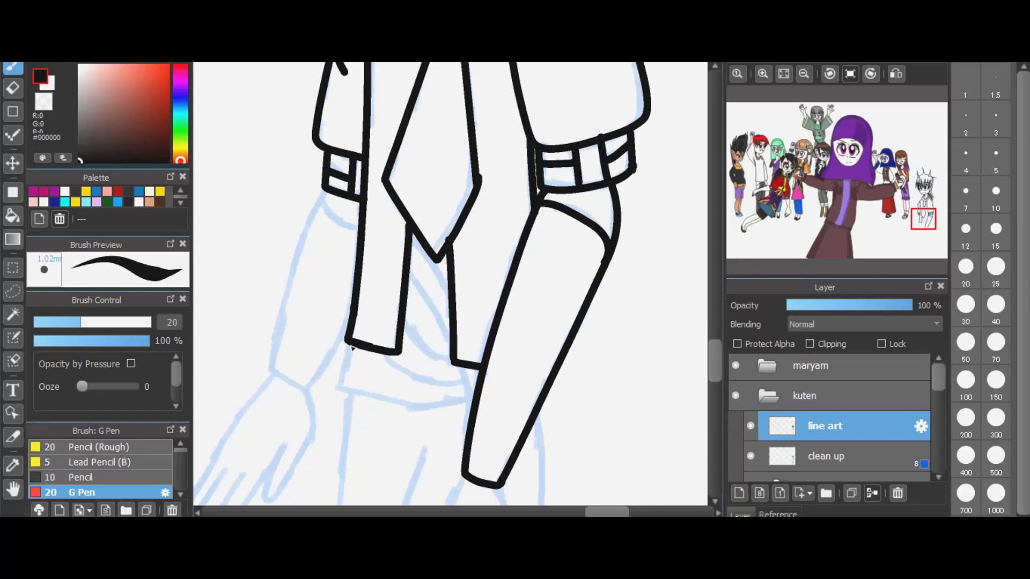
# - Ink the shirt's flared bottom band below the jacket front, with the curved and diagonal folds under the tie's tip
pyautogui.moveTo(351, 343)
pyautogui.mouseDown()
pyautogui.moveTo(338, 399)
pyautogui.moveTo(478, 405)
pyautogui.moveTo(460, 364)
pyautogui.moveTo(407, 331)
pyautogui.moveTo(403, 307)
pyautogui.mouseUp()
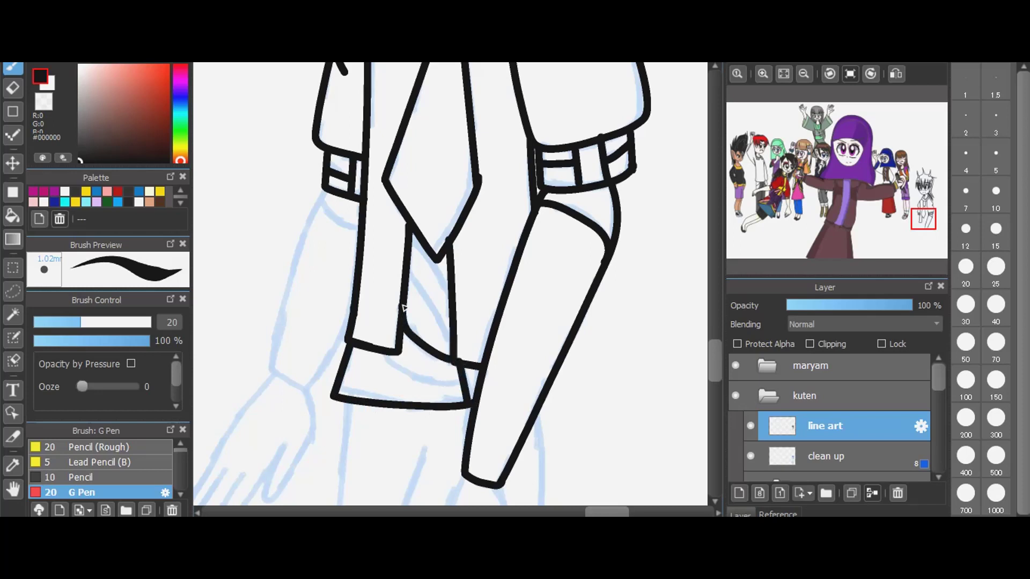
pyautogui.moveTo(383, 355)
pyautogui.mouseDown()
pyautogui.moveTo(424, 379)
pyautogui.moveTo(466, 383)
pyautogui.moveTo(408, 268)
pyautogui.mouseUp()
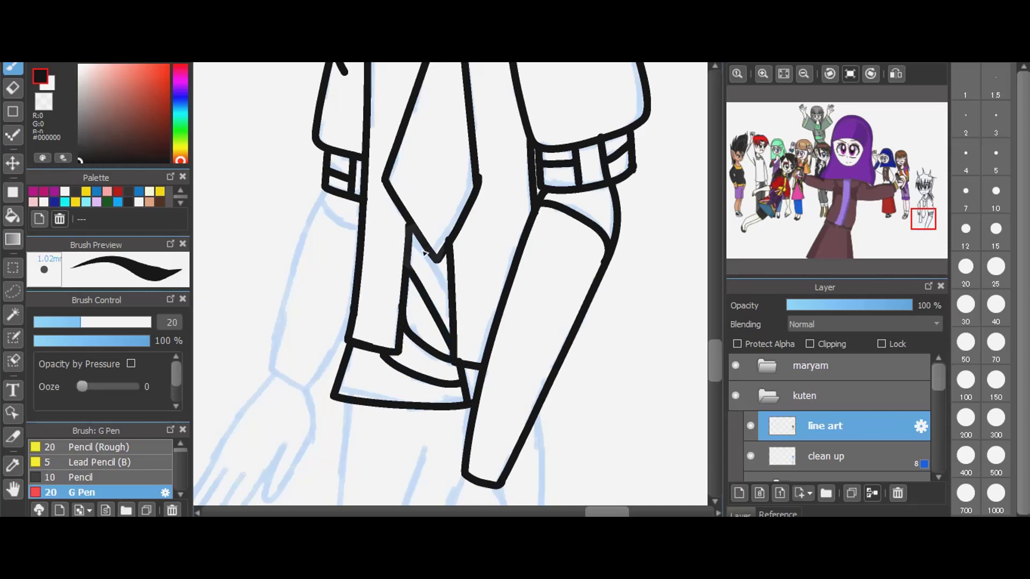
pyautogui.moveTo(411, 228); pyautogui.dragTo(455, 315)
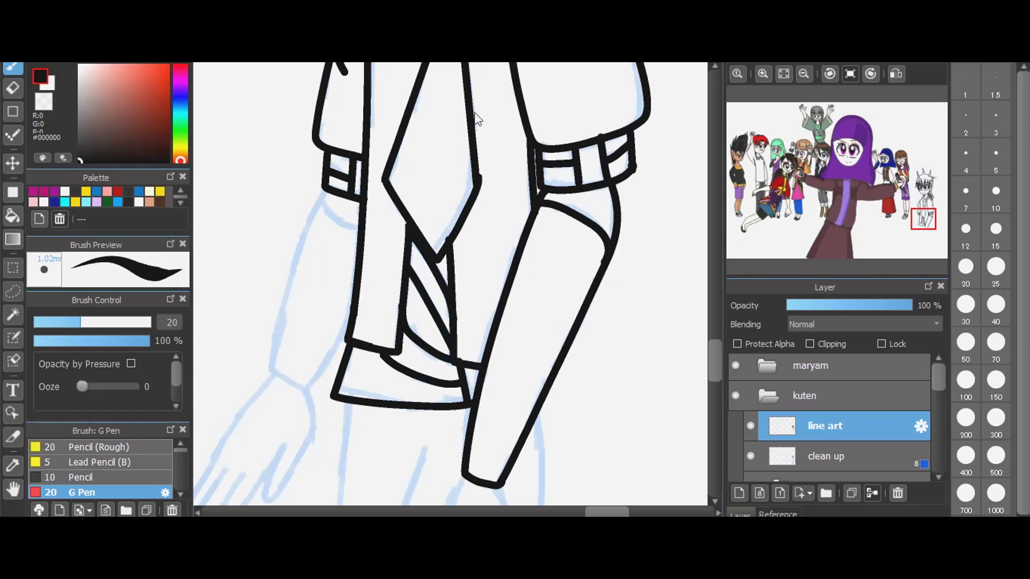
pyautogui.hotkey('ctrl', '-')
pyautogui.hotkey('ctrl', '-')
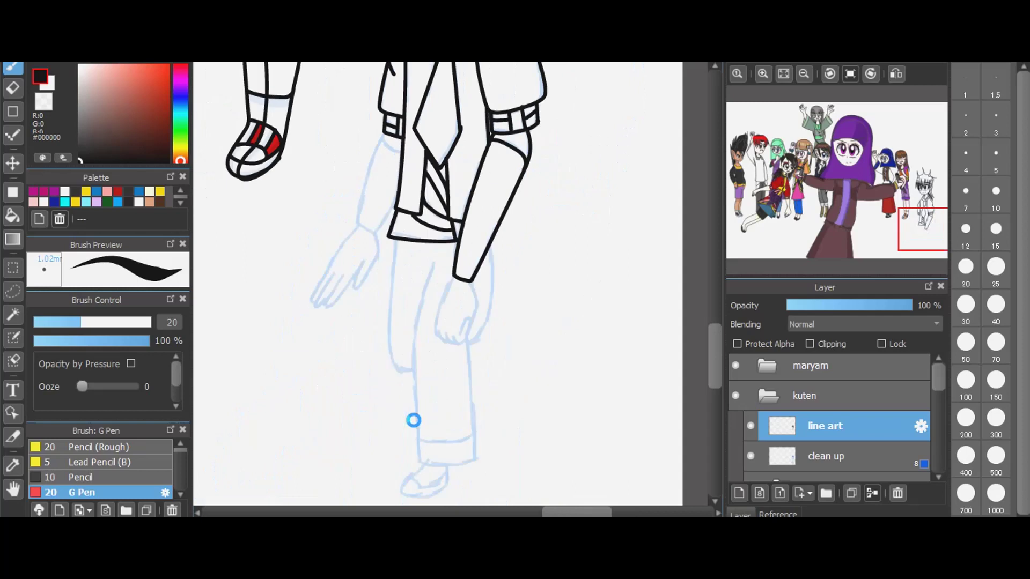
pyautogui.scroll(-2, 428, 289)
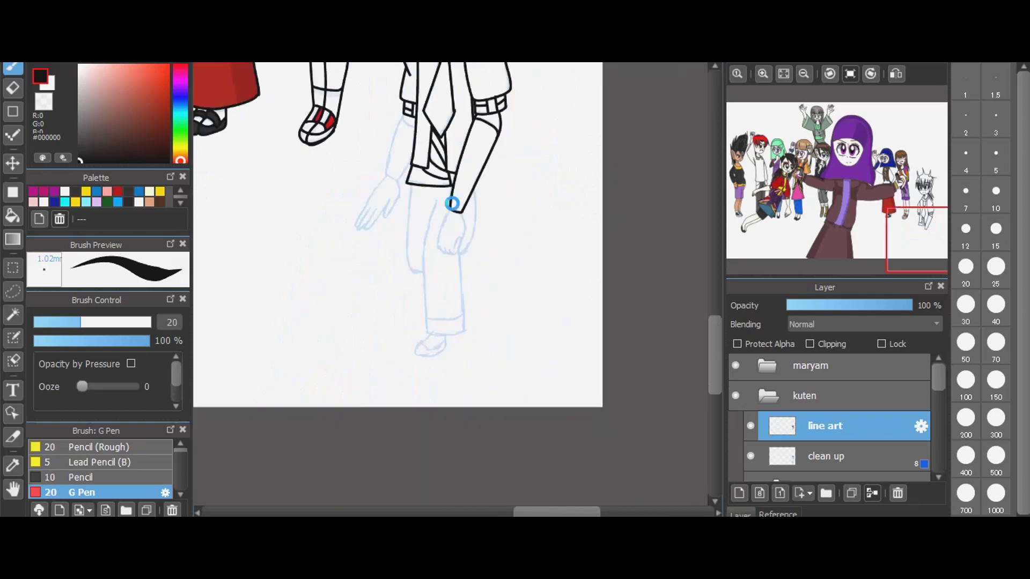
# - Ink the right-hand closed fist below the wrist, with the thumb line, curled fingertips and both edges of the hand
pyautogui.scroll(2, 452, 203)
pyautogui.scroll(1, 439, 214)
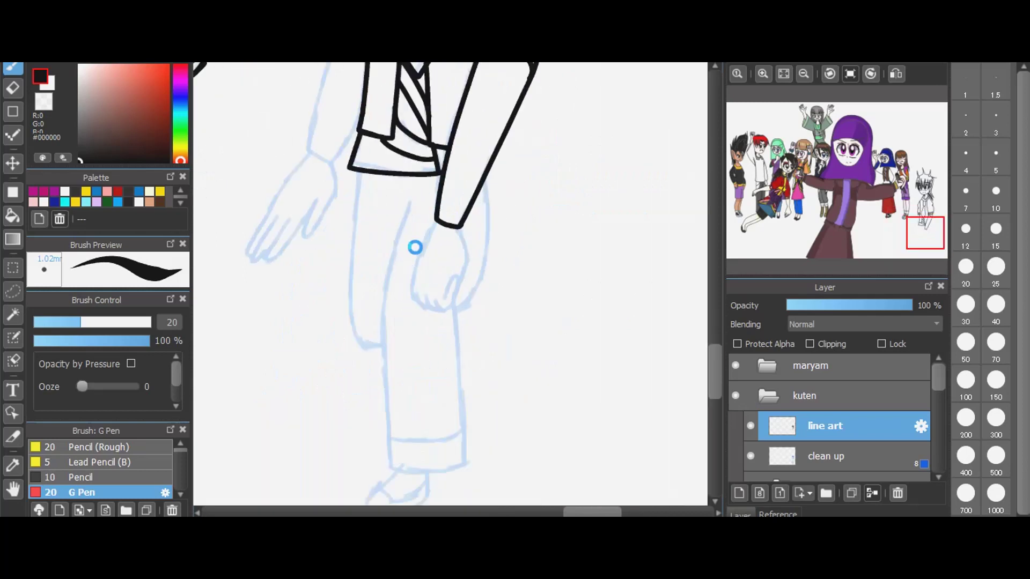
pyautogui.scroll(1, 414, 248)
pyautogui.scroll(1, 405, 334)
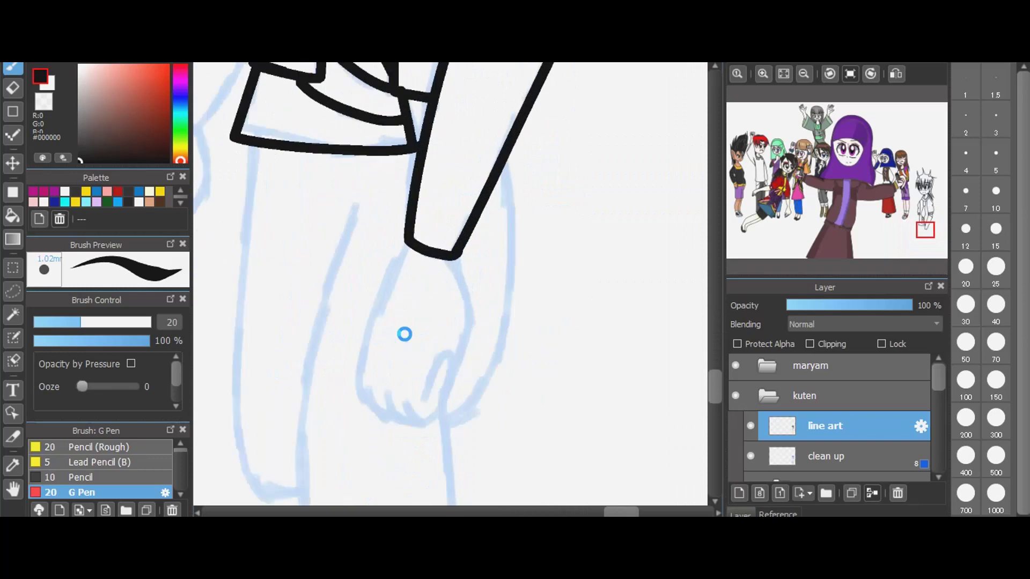
pyautogui.moveTo(402, 398)
pyautogui.mouseDown()
pyautogui.moveTo(408, 413)
pyautogui.moveTo(432, 411)
pyautogui.moveTo(455, 381)
pyautogui.moveTo(459, 344)
pyautogui.moveTo(442, 341)
pyautogui.moveTo(425, 387)
pyautogui.moveTo(384, 390)
pyautogui.moveTo(393, 414)
pyautogui.moveTo(426, 422)
pyautogui.moveTo(462, 368)
pyautogui.moveTo(463, 347)
pyautogui.mouseUp()
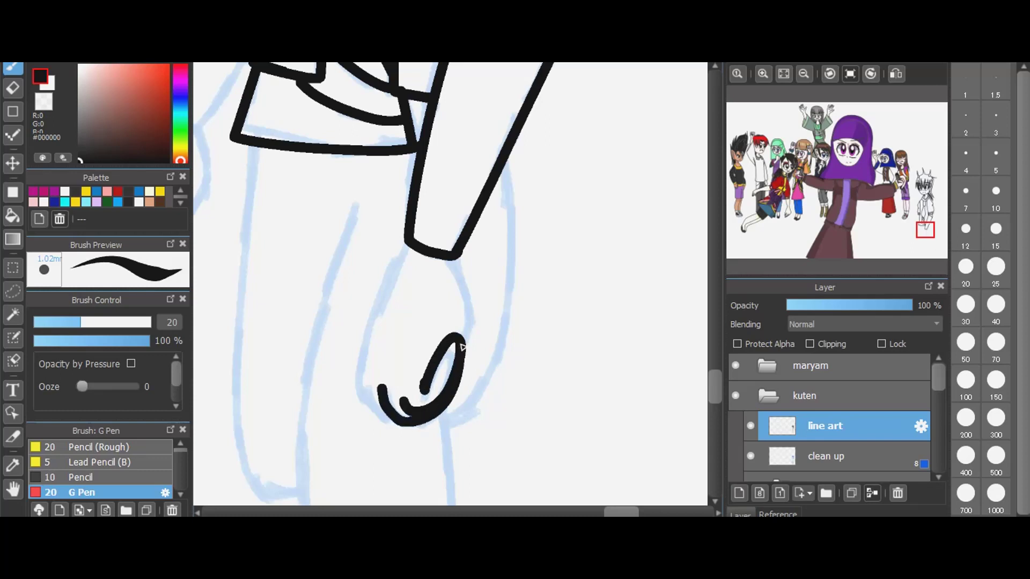
pyautogui.moveTo(450, 259)
pyautogui.mouseDown()
pyautogui.moveTo(474, 330)
pyautogui.moveTo(464, 349)
pyautogui.mouseUp()
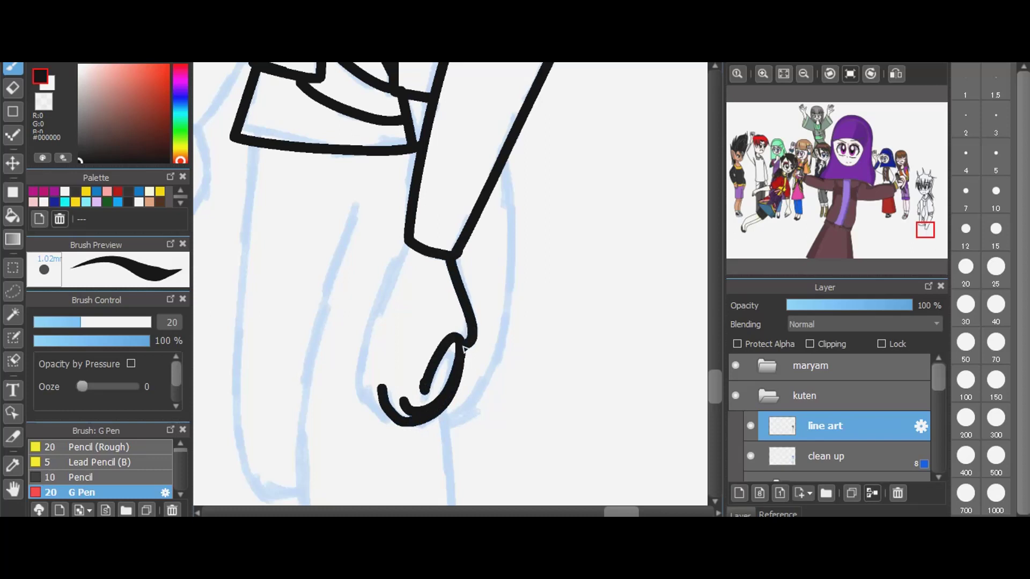
pyautogui.moveTo(370, 386)
pyautogui.mouseDown()
pyautogui.moveTo(382, 422)
pyautogui.moveTo(406, 425)
pyautogui.mouseUp()
pyautogui.moveTo(410, 248)
pyautogui.mouseDown()
pyautogui.moveTo(379, 328)
pyautogui.moveTo(368, 392)
pyautogui.moveTo(379, 406)
pyautogui.mouseUp()
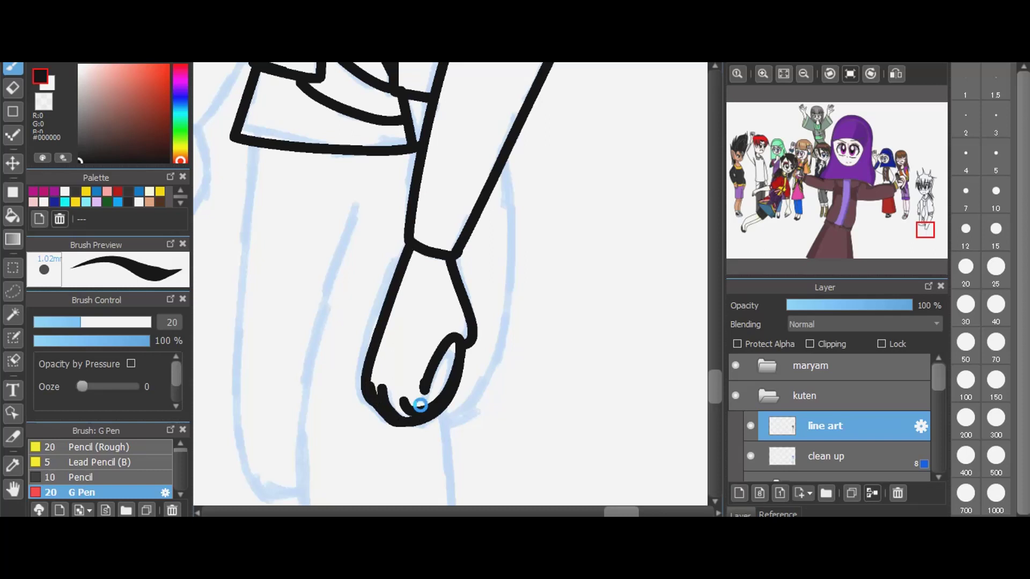
# - Ink the left-hand forearm from the cuff down to a slanted wrist, with the curved line across the elbow
pyautogui.scroll(-1, 419, 405)
pyautogui.scroll(-1, 428, 376)
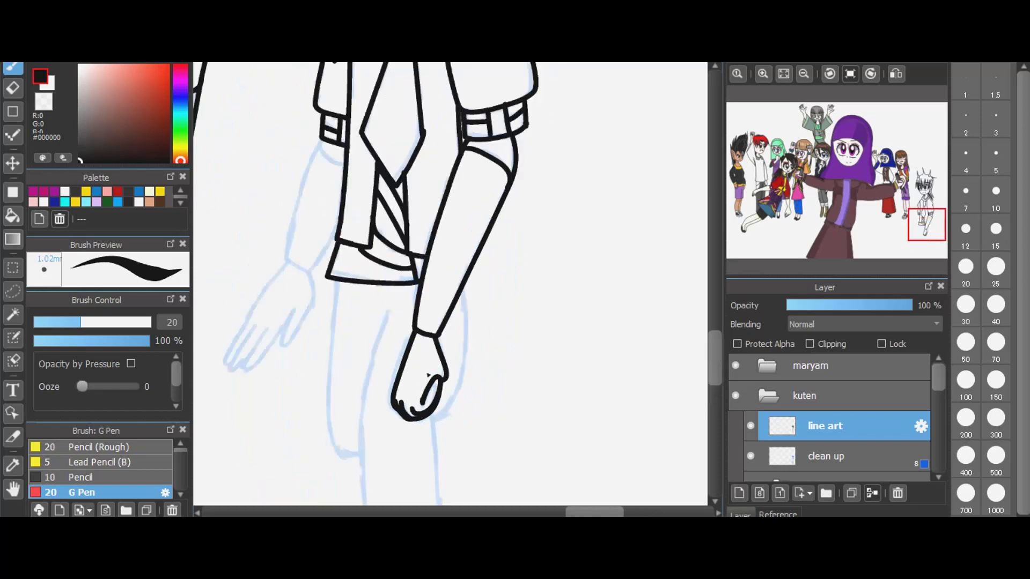
pyautogui.scroll(1, 269, 203)
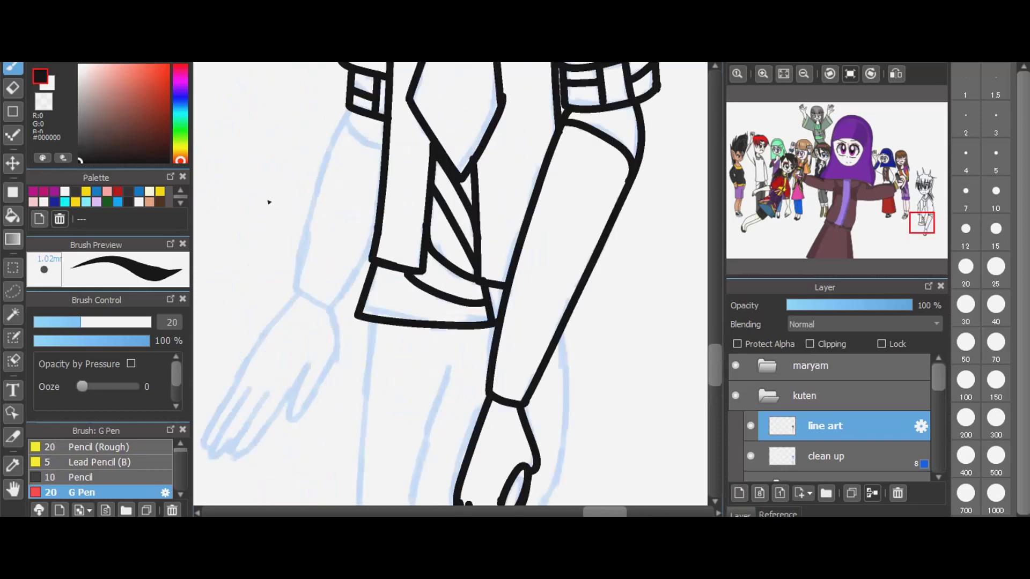
pyautogui.scroll(1, 269, 202)
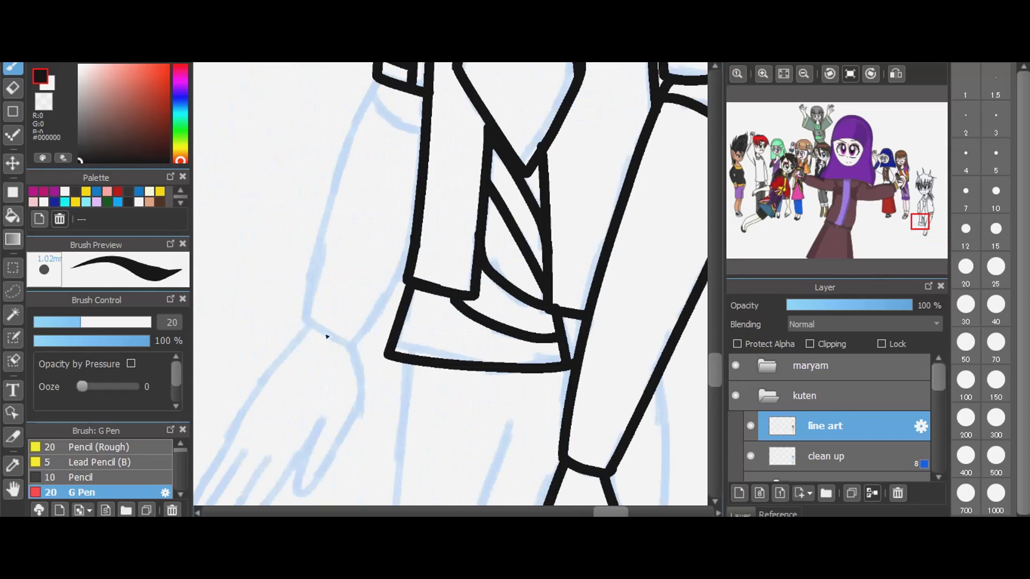
pyautogui.moveTo(327, 337)
pyautogui.mouseDown()
pyautogui.moveTo(358, 350)
pyautogui.moveTo(387, 300)
pyautogui.mouseUp()
pyautogui.moveTo(422, 211); pyautogui.dragTo(427, 140)
pyautogui.moveTo(385, 80); pyautogui.dragTo(324, 219)
pyautogui.moveTo(306, 316); pyautogui.dragTo(306, 316)
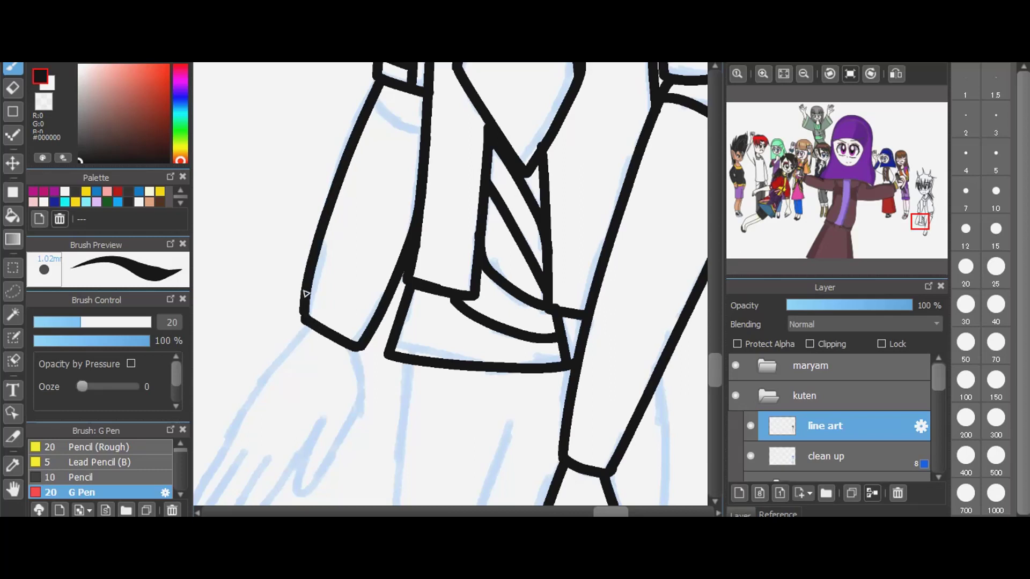
pyautogui.moveTo(304, 287); pyautogui.dragTo(303, 301)
pyautogui.hotkey('ctrl', 'z')
pyautogui.moveTo(306, 280); pyautogui.dragTo(306, 312)
pyautogui.moveTo(375, 99)
pyautogui.mouseDown()
pyautogui.moveTo(402, 126)
pyautogui.moveTo(420, 131)
pyautogui.moveTo(428, 117)
pyautogui.mouseUp()
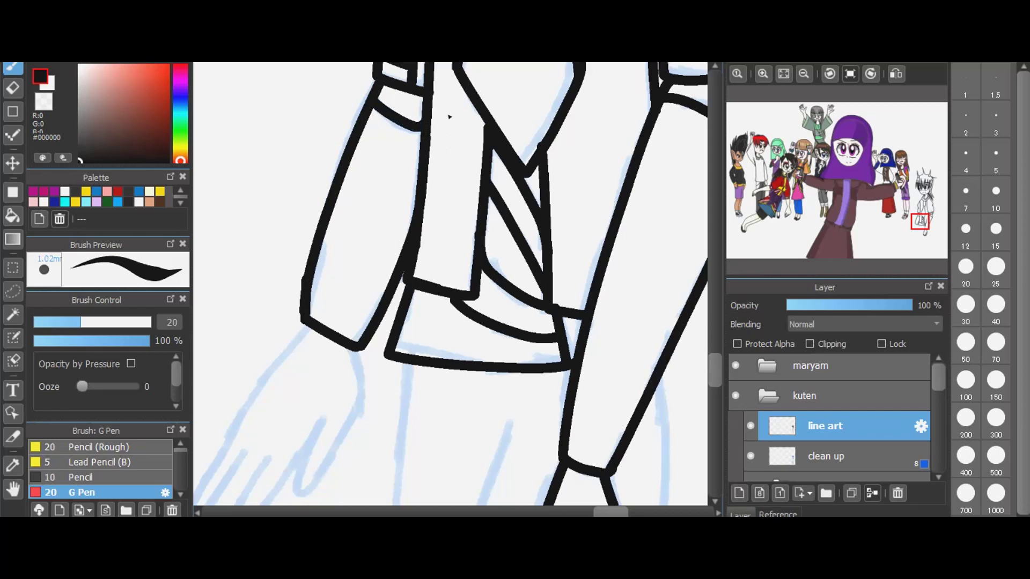
# - Ink the left-hand open hand below the wrist, with its thumb, spread fingers and outer edge, thickening the finger lines
pyautogui.scroll(-1, 395, 198)
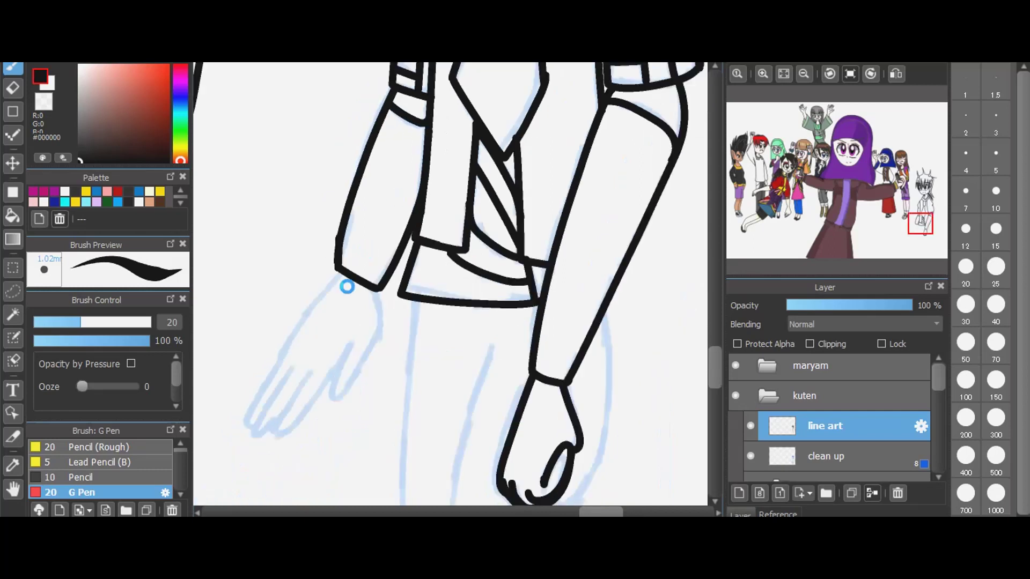
pyautogui.scroll(-1, 348, 285)
pyautogui.scroll(1, 350, 264)
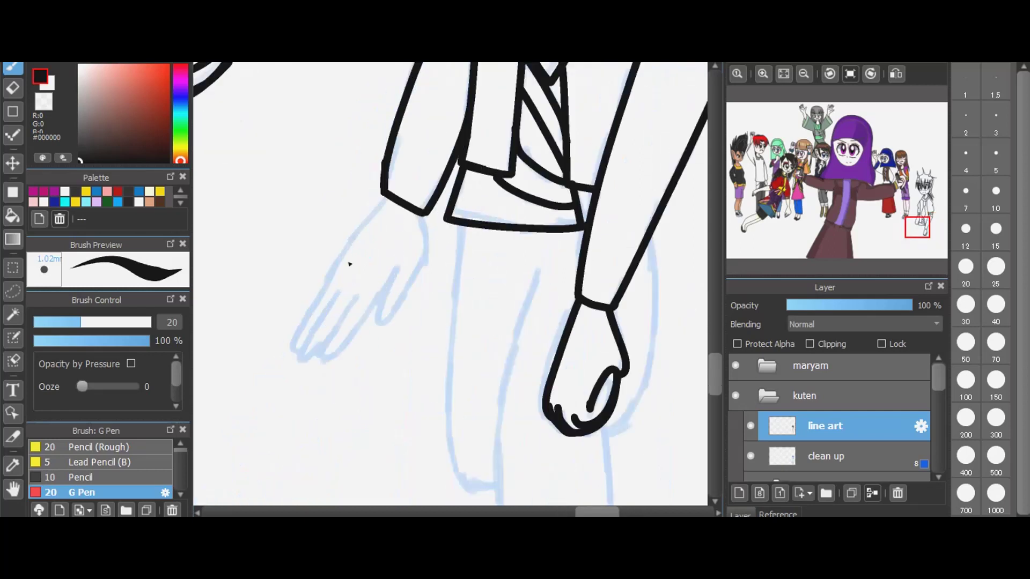
pyautogui.scroll(1, 350, 264)
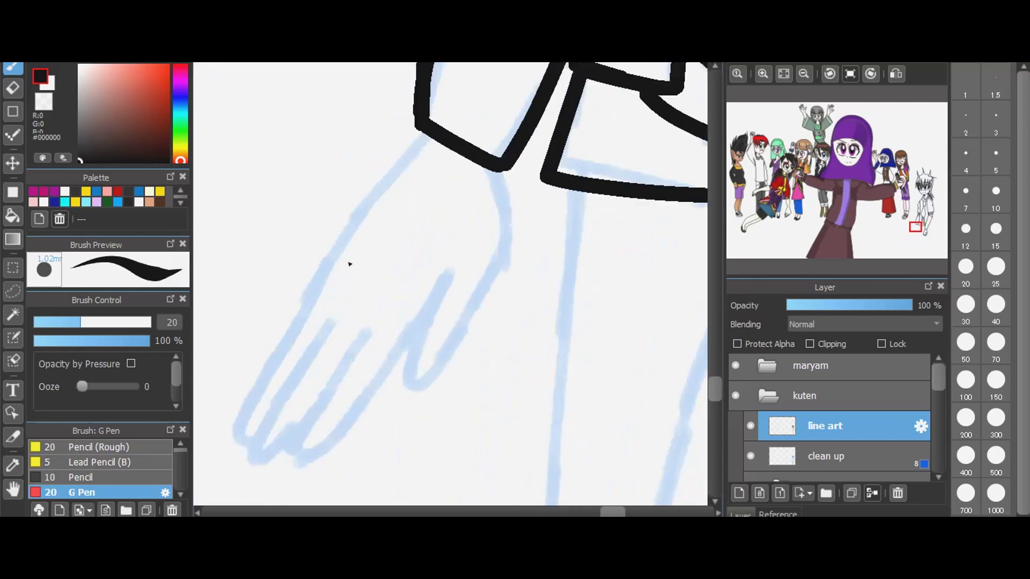
pyautogui.moveTo(368, 331)
pyautogui.mouseDown()
pyautogui.moveTo(298, 434)
pyautogui.moveTo(281, 467)
pyautogui.moveTo(290, 481)
pyautogui.moveTo(311, 477)
pyautogui.moveTo(314, 488)
pyautogui.moveTo(356, 441)
pyautogui.moveTo(473, 244)
pyautogui.moveTo(404, 394)
pyautogui.moveTo(407, 423)
pyautogui.moveTo(419, 425)
pyautogui.moveTo(532, 224)
pyautogui.moveTo(488, 161)
pyautogui.mouseUp()
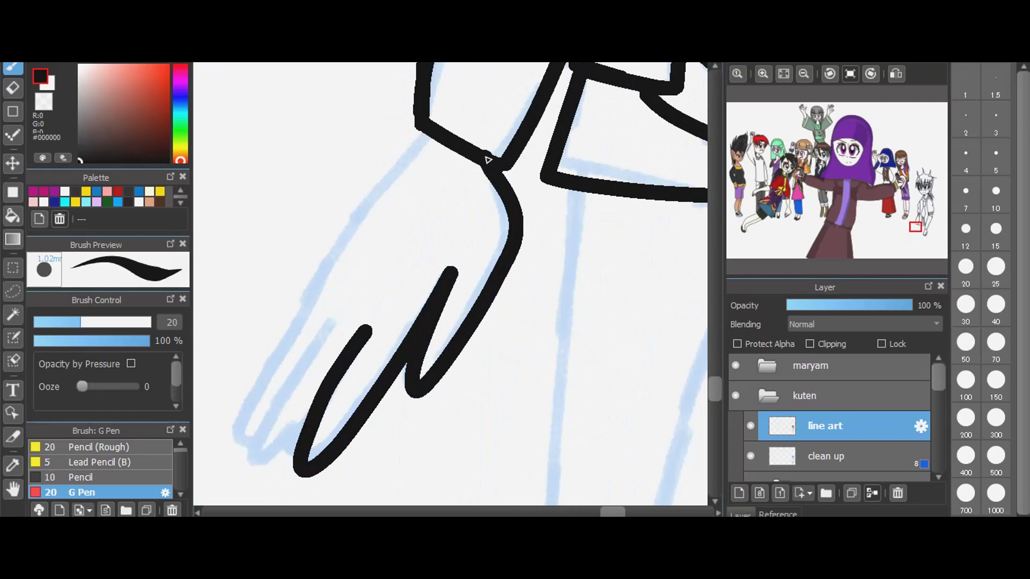
pyautogui.moveTo(329, 317); pyautogui.dragTo(249, 471)
pyautogui.moveTo(314, 418); pyautogui.dragTo(350, 357)
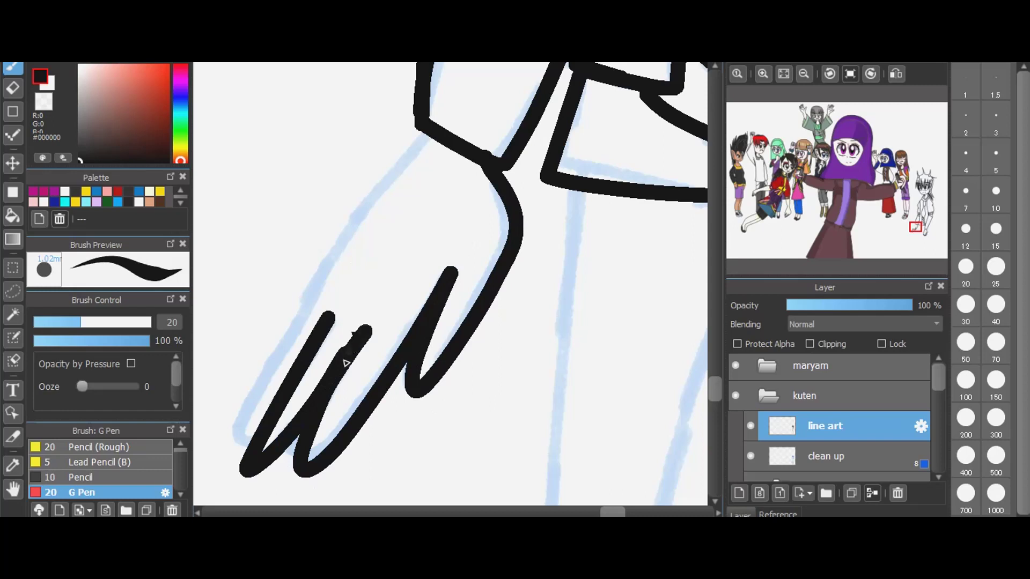
pyautogui.moveTo(362, 328); pyautogui.dragTo(323, 403)
pyautogui.hotkey('ctrl', 'z')
pyautogui.moveTo(364, 325); pyautogui.dragTo(331, 388)
pyautogui.moveTo(429, 135)
pyautogui.mouseDown()
pyautogui.moveTo(314, 293)
pyautogui.moveTo(245, 418)
pyautogui.moveTo(235, 461)
pyautogui.moveTo(263, 441)
pyautogui.moveTo(282, 401)
pyautogui.mouseUp()
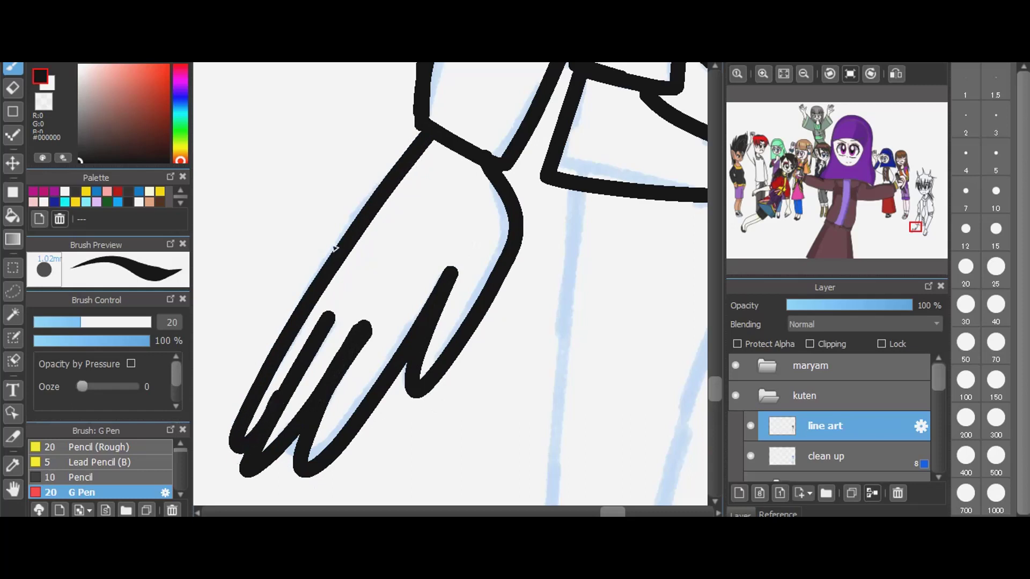
pyautogui.moveTo(280, 405); pyautogui.dragTo(330, 317)
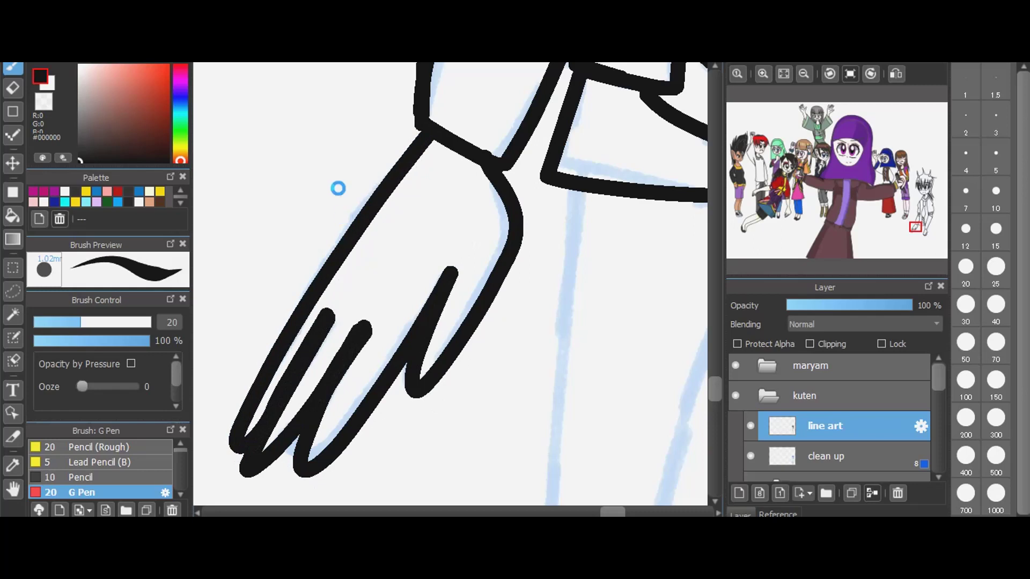
pyautogui.scroll(-2, 338, 188)
pyautogui.scroll(-1, 329, 122)
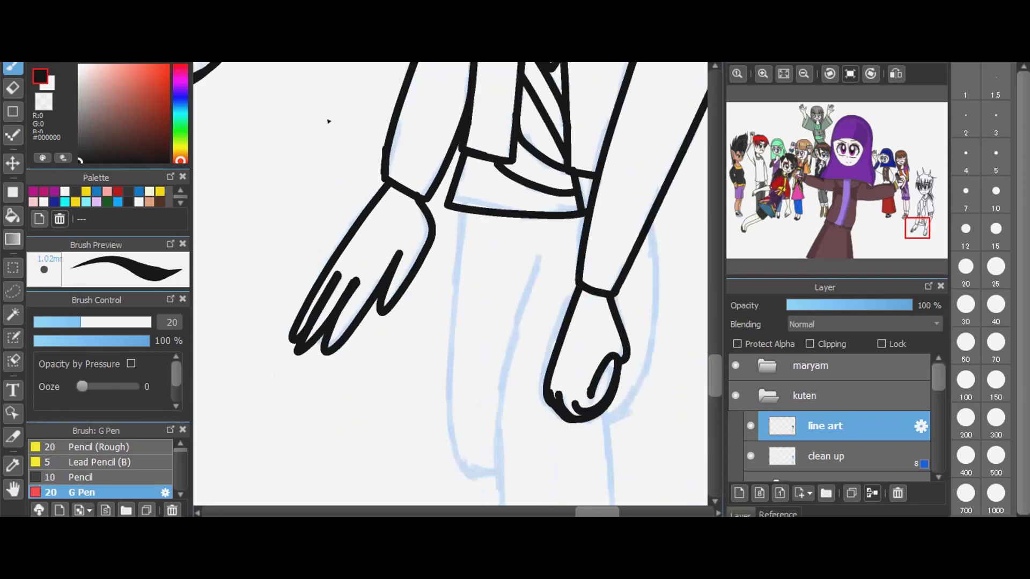
pyautogui.scroll(-1, 329, 120)
pyautogui.scroll(-1, 472, 279)
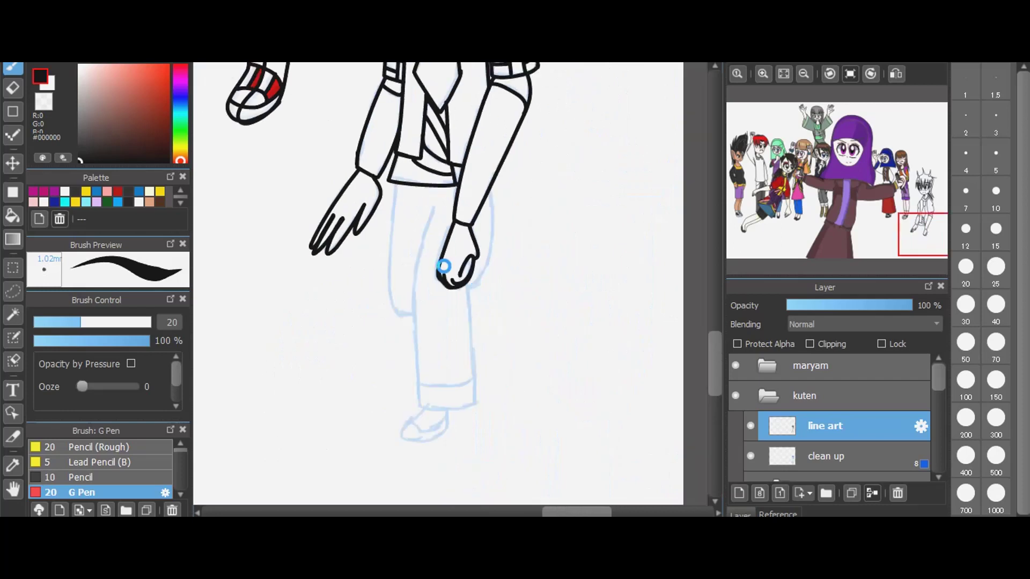
pyautogui.scroll(1, 453, 282)
pyautogui.scroll(1, 459, 303)
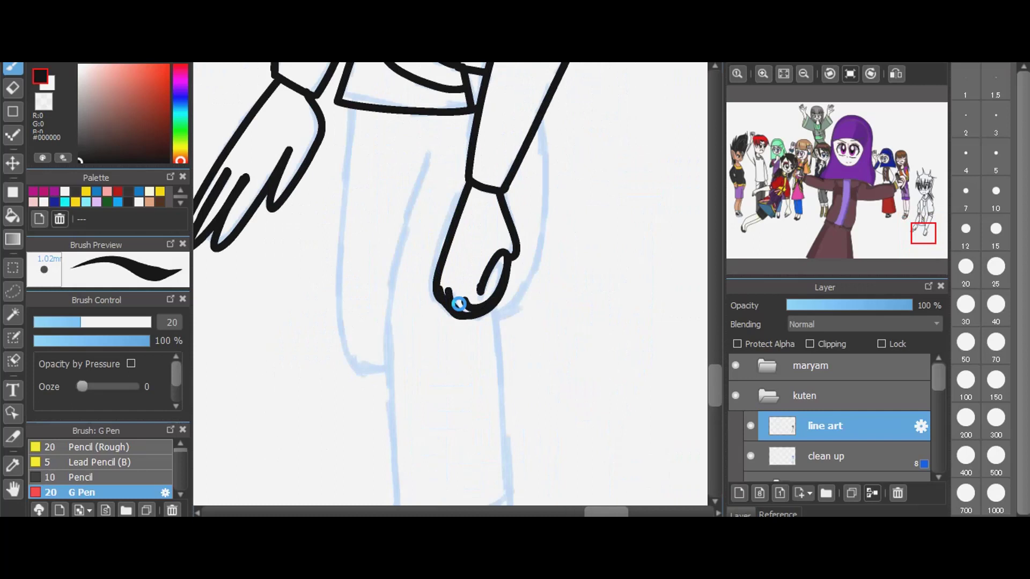
pyautogui.scroll(-1, 459, 303)
pyautogui.moveTo(443, 198); pyautogui.dragTo(413, 307)
pyautogui.moveTo(416, 393)
pyautogui.mouseDown()
pyautogui.moveTo(425, 481)
pyautogui.moveTo(504, 471)
pyautogui.moveTo(489, 297)
pyautogui.mouseUp()
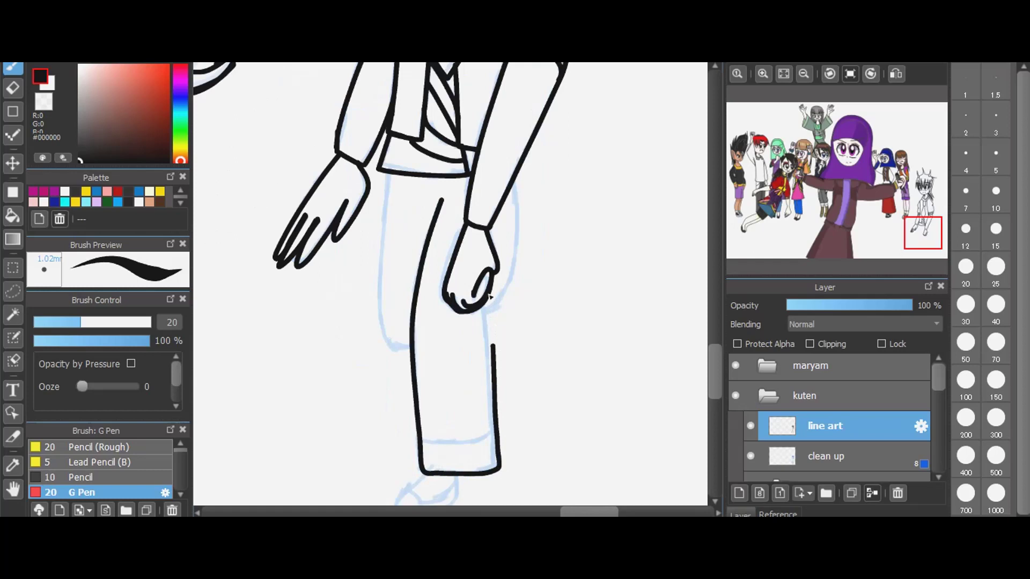
pyautogui.hotkey('ctrl', 'z')
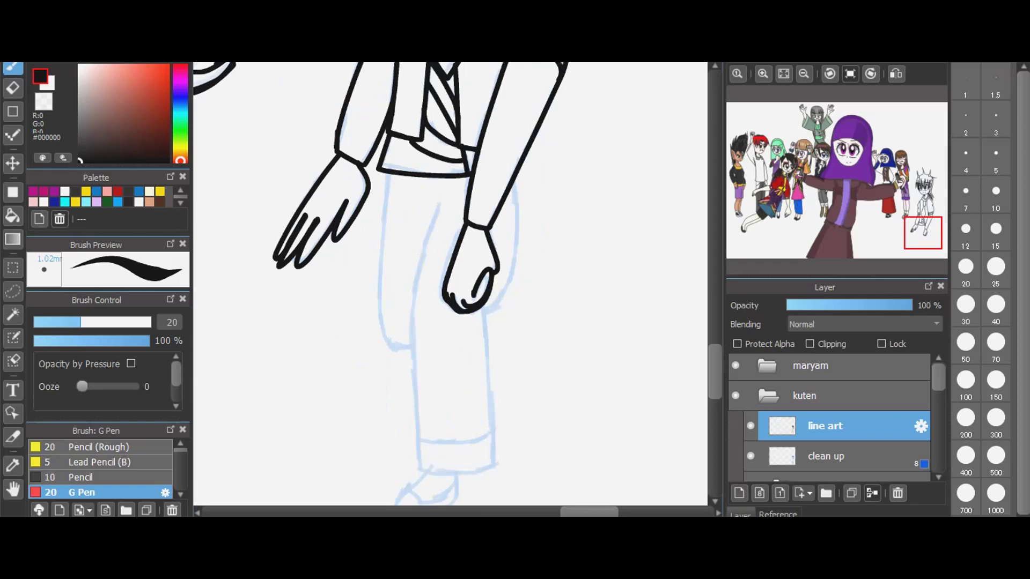
# - Ink the trousers: the straight front leg with its hem and cuff line, the curve behind the fist, and the bent rear leg's outline
pyautogui.moveTo(419, 468); pyautogui.dragTo(499, 468)
pyautogui.moveTo(498, 468); pyautogui.dragTo(484, 306)
pyautogui.moveTo(516, 185)
pyautogui.mouseDown()
pyautogui.moveTo(522, 266)
pyautogui.moveTo(481, 312)
pyautogui.mouseUp()
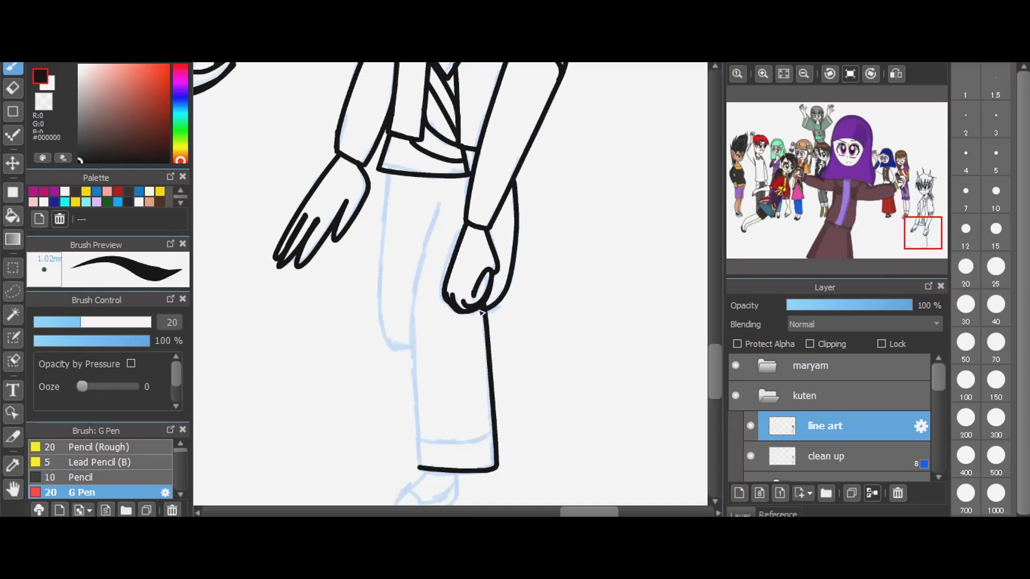
pyautogui.hotkey('ctrl', 'z')
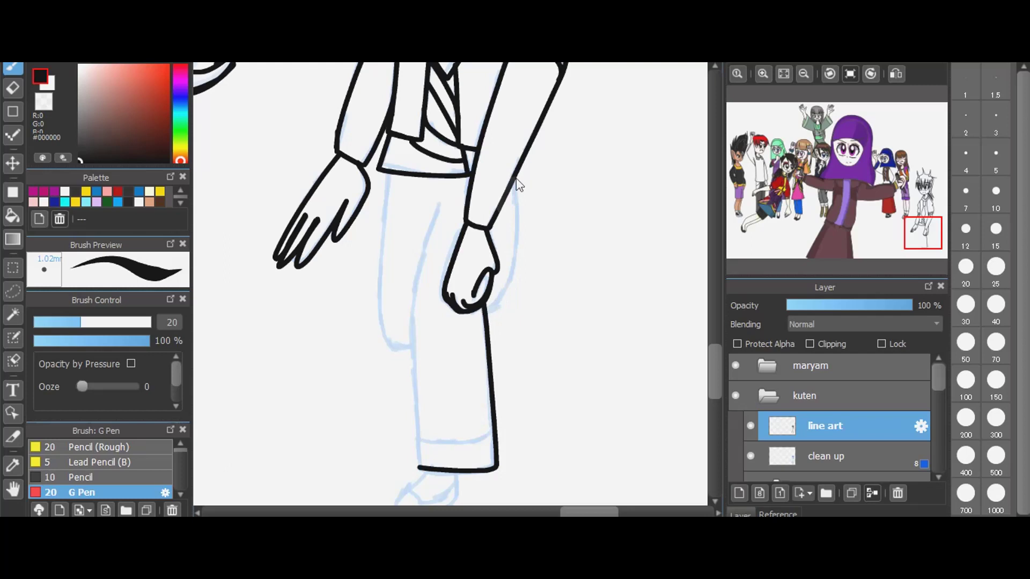
pyautogui.moveTo(517, 178)
pyautogui.mouseDown()
pyautogui.moveTo(516, 273)
pyautogui.moveTo(508, 301)
pyautogui.moveTo(485, 315)
pyautogui.mouseUp()
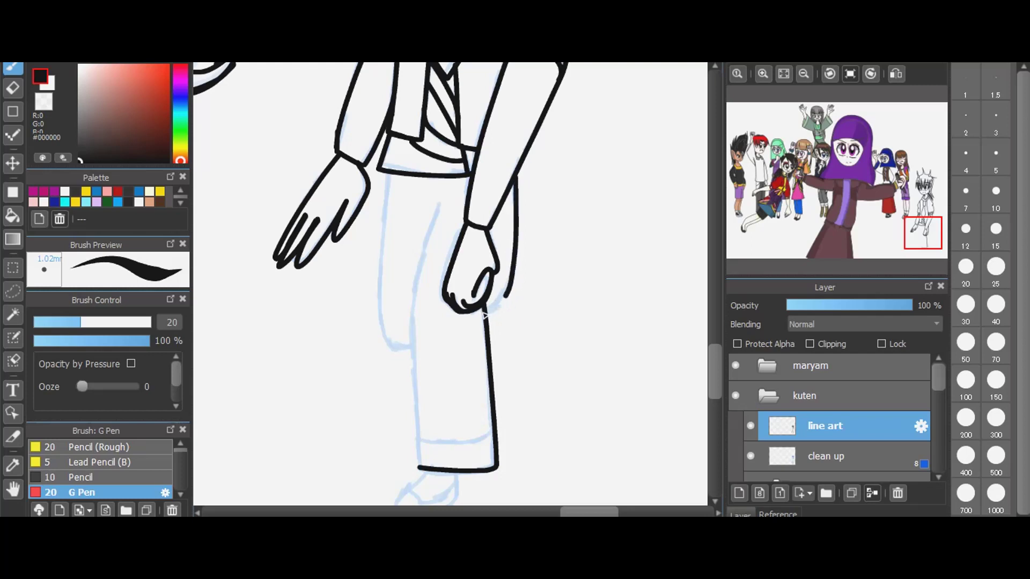
pyautogui.moveTo(441, 200)
pyautogui.mouseDown()
pyautogui.moveTo(409, 338)
pyautogui.moveTo(420, 470)
pyautogui.moveTo(429, 439)
pyautogui.moveTo(496, 429)
pyautogui.mouseUp()
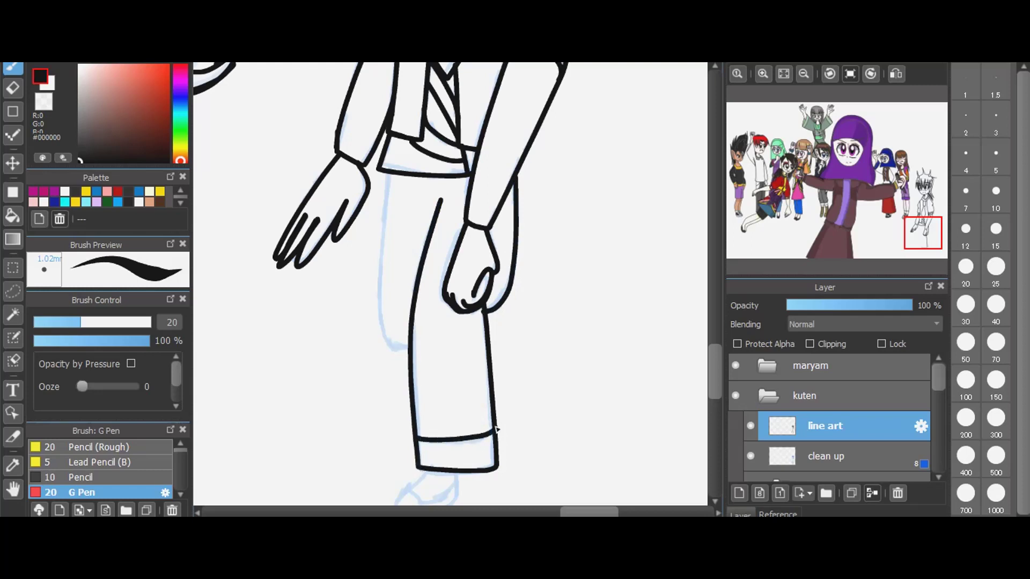
pyautogui.moveTo(385, 172)
pyautogui.mouseDown()
pyautogui.moveTo(382, 344)
pyautogui.moveTo(393, 359)
pyautogui.moveTo(411, 352)
pyautogui.mouseUp()
# - Ink the shoe below the trouser hem, with its pointed rounded toe, curved sole and the angled line of its opening
pyautogui.scroll(-3, 438, 248)
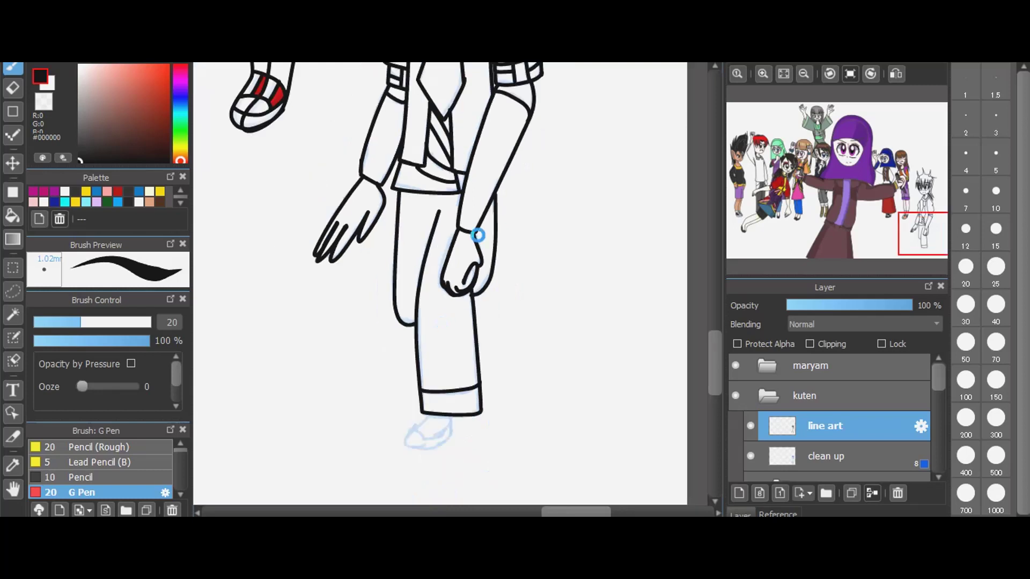
pyautogui.scroll(2, 487, 184)
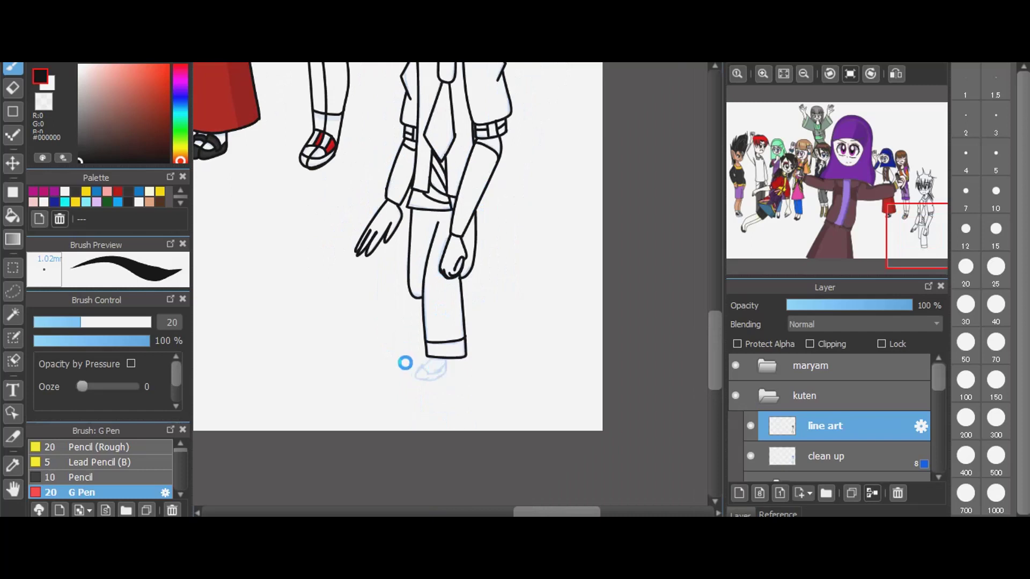
pyautogui.scroll(1, 412, 364)
pyautogui.scroll(1, 424, 368)
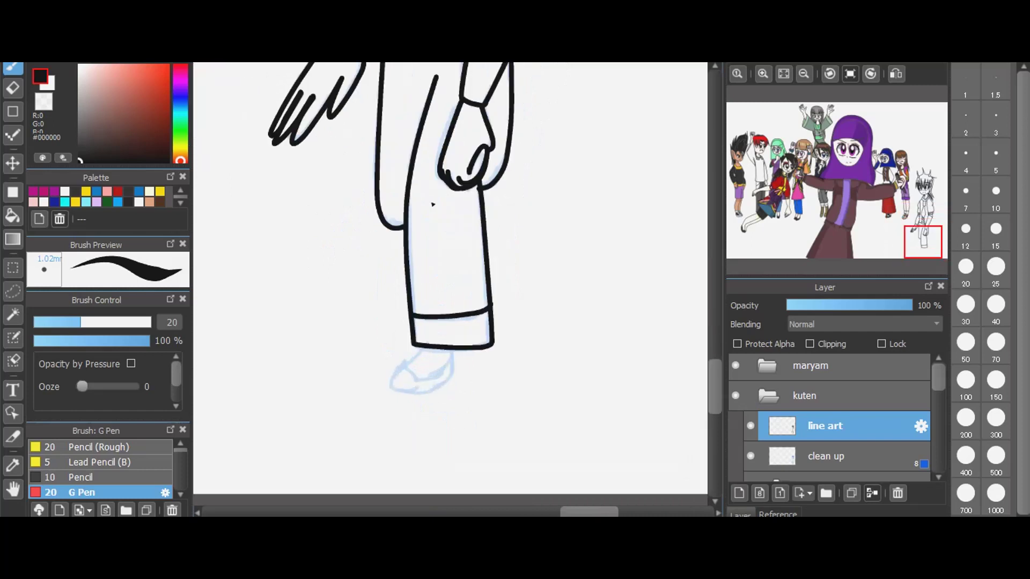
pyautogui.scroll(1, 406, 409)
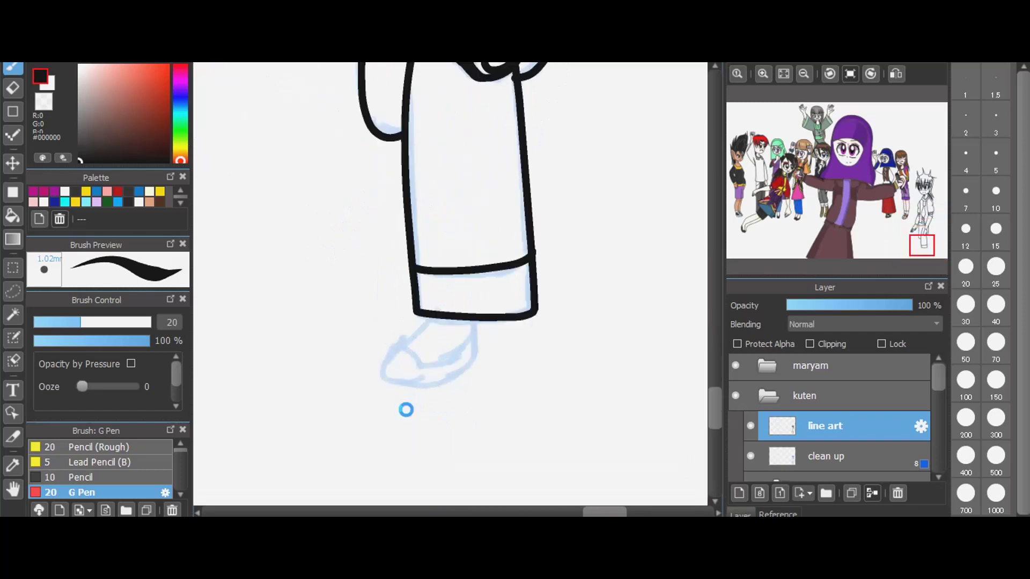
pyautogui.scroll(1, 427, 336)
pyautogui.scroll(1, 429, 301)
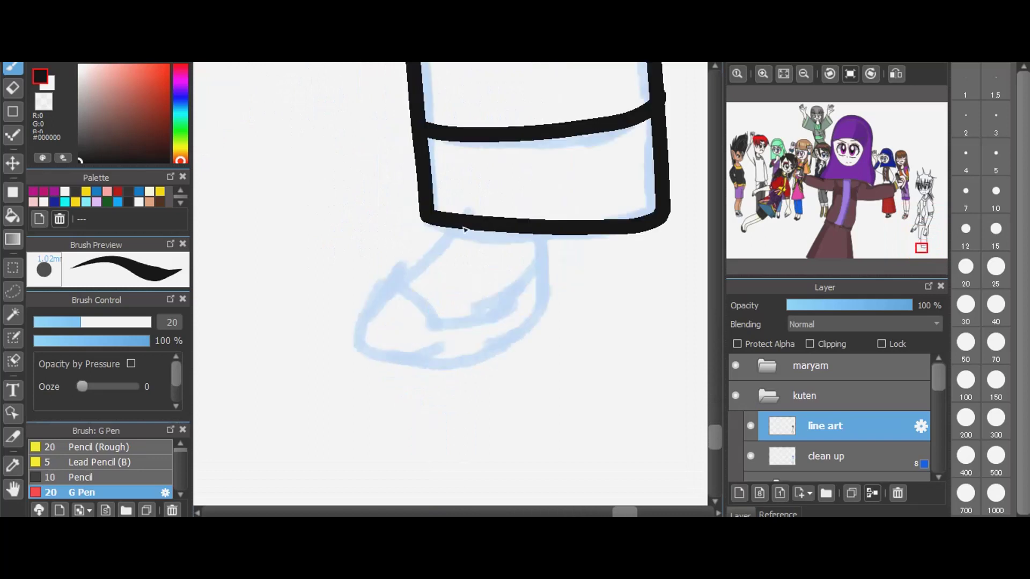
pyautogui.moveTo(465, 229)
pyautogui.mouseDown()
pyautogui.moveTo(349, 329)
pyautogui.moveTo(351, 343)
pyautogui.mouseUp()
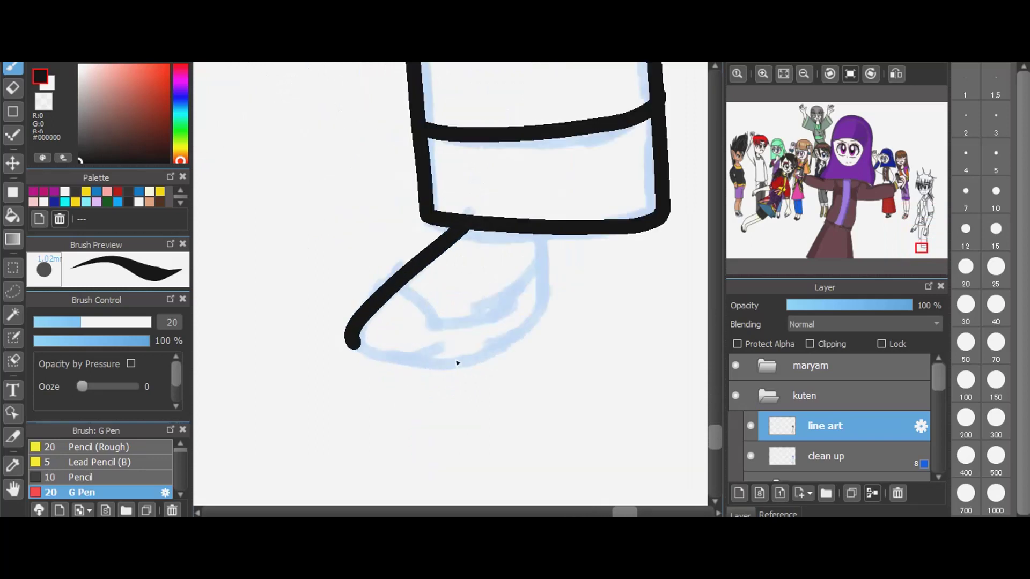
pyautogui.moveTo(457, 363)
pyautogui.mouseDown()
pyautogui.moveTo(516, 353)
pyautogui.moveTo(567, 316)
pyautogui.moveTo(543, 232)
pyautogui.mouseUp()
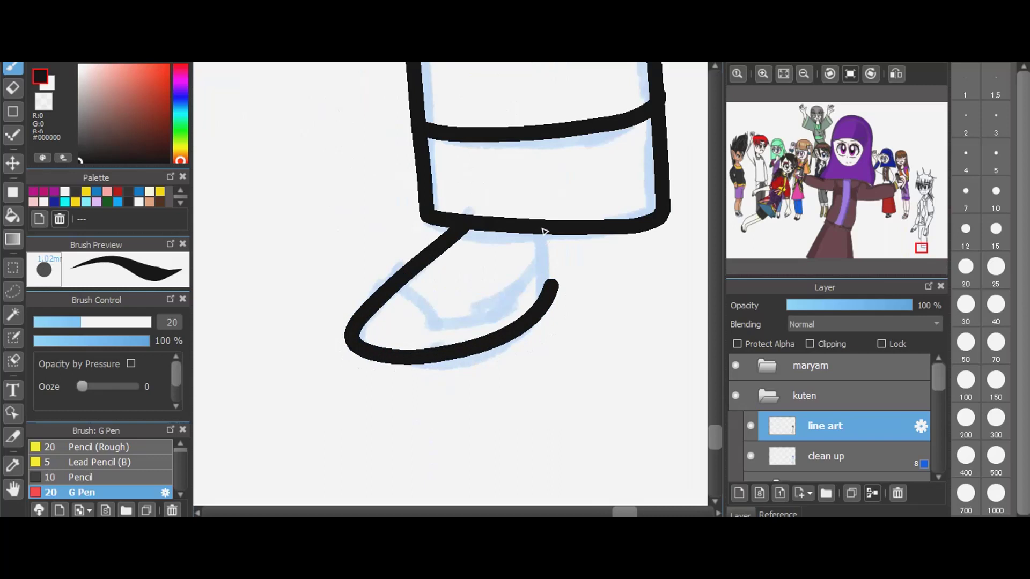
pyautogui.moveTo(397, 294)
pyautogui.mouseDown()
pyautogui.moveTo(433, 332)
pyautogui.moveTo(550, 252)
pyautogui.mouseUp()
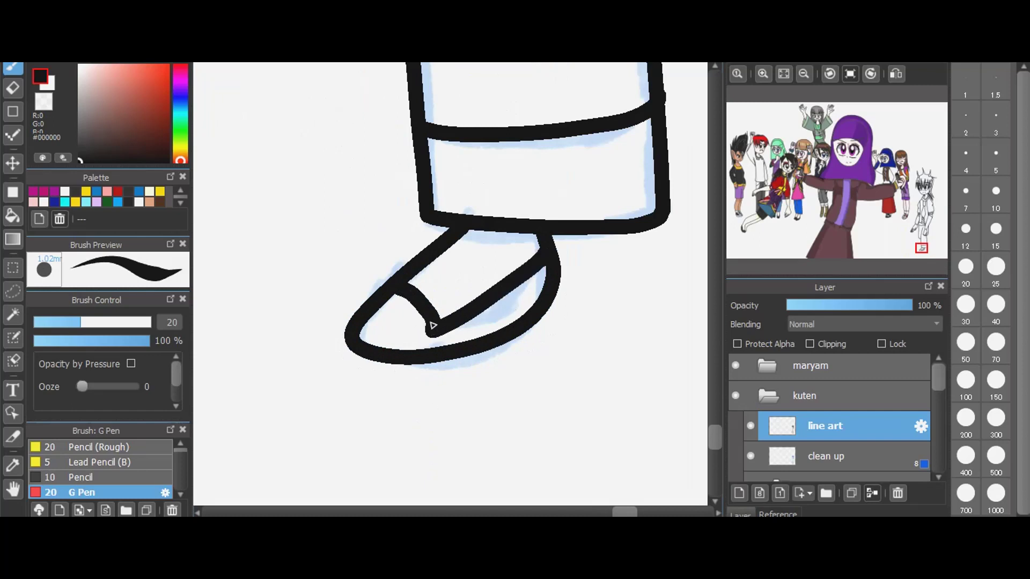
pyautogui.moveTo(431, 331); pyautogui.dragTo(424, 318)
pyautogui.scroll(-1, 435, 487)
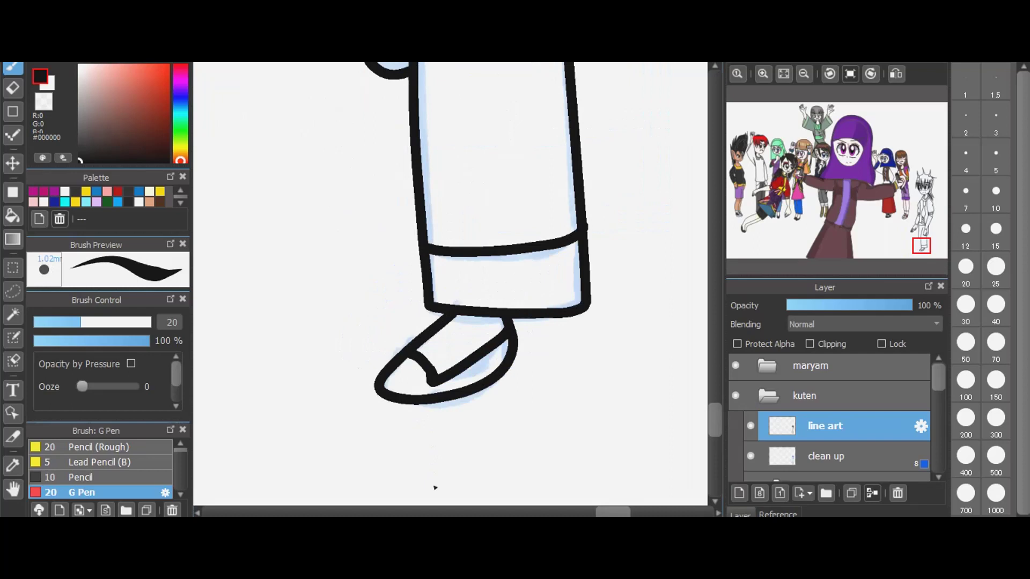
# - Review the inked full-body figure beside the rest of the group and hide its "clean up" sketch layer
pyautogui.scroll(-1, 435, 487)
pyautogui.scroll(-1, 435, 487)
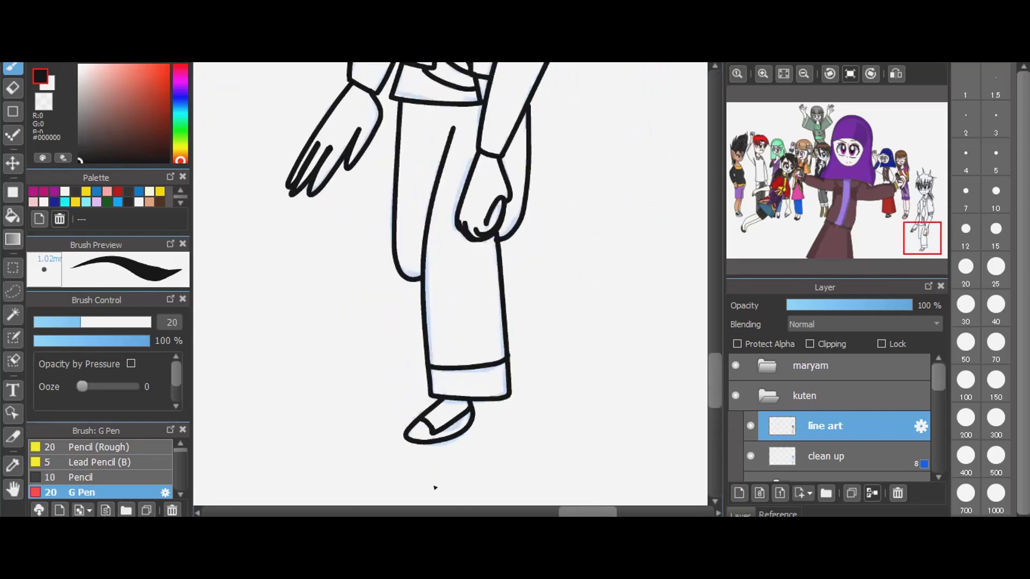
pyautogui.scroll(-1, 435, 488)
pyautogui.scroll(-1, 435, 488)
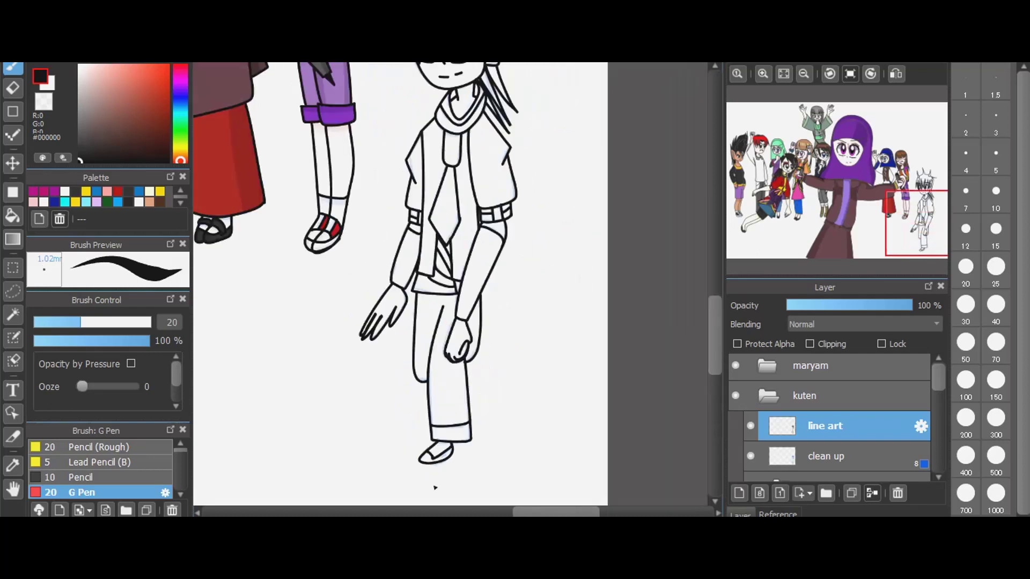
pyautogui.scroll(-1, 435, 487)
pyautogui.scroll(-1, 435, 488)
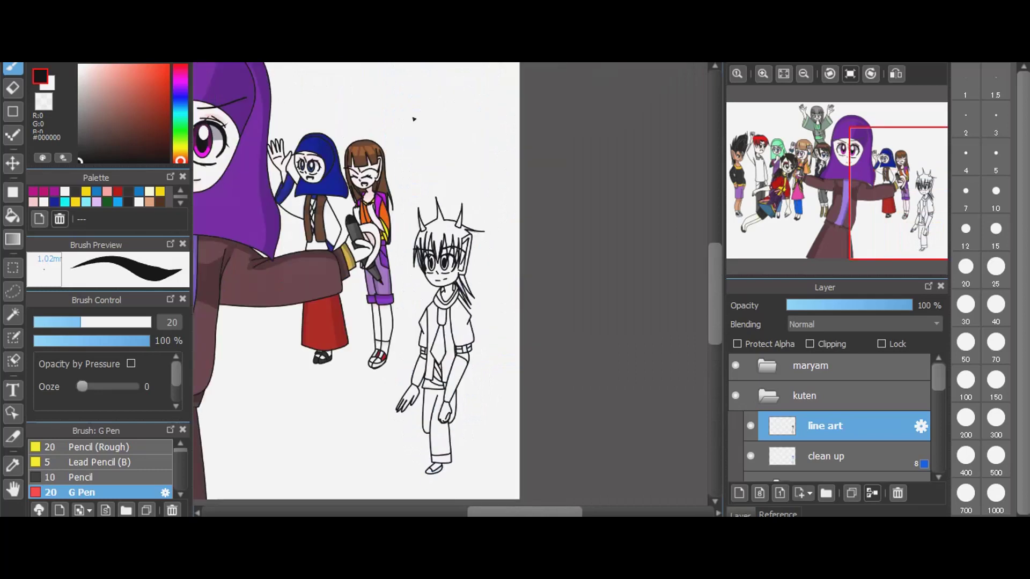
pyautogui.scroll(1, 442, 242)
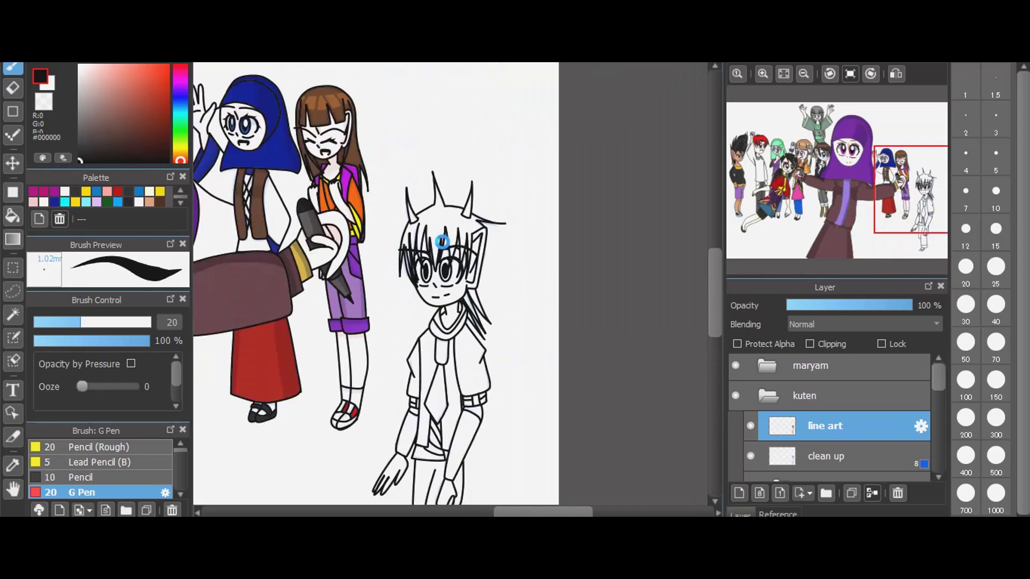
pyautogui.scroll(1, 442, 242)
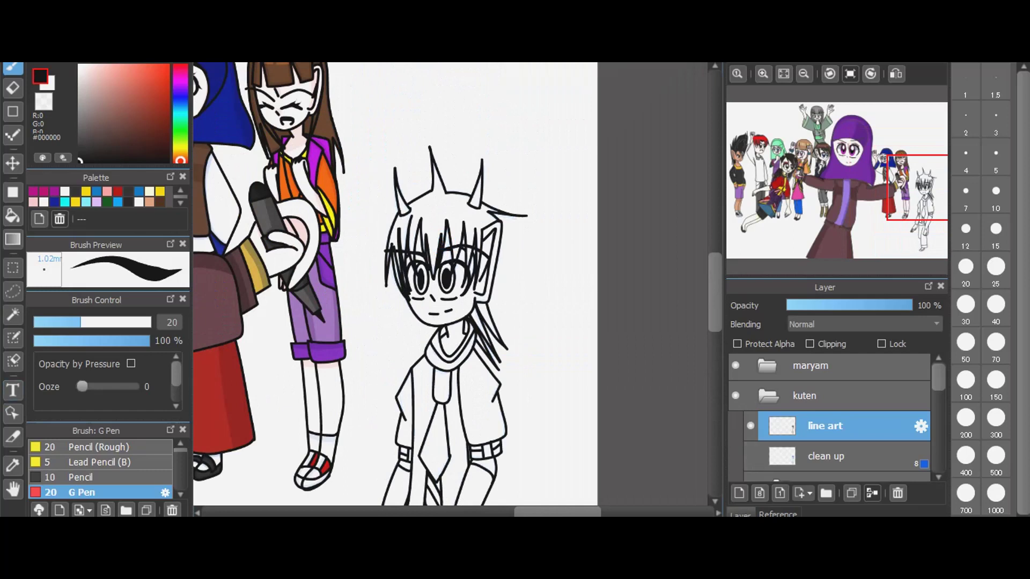
pyautogui.click(354, 14)
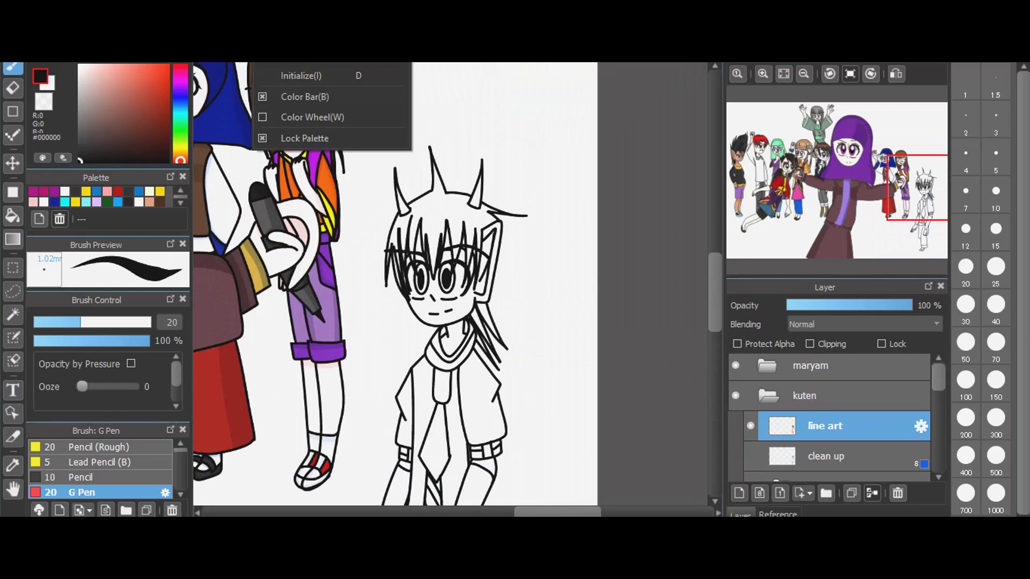
pyautogui.click(373, 427)
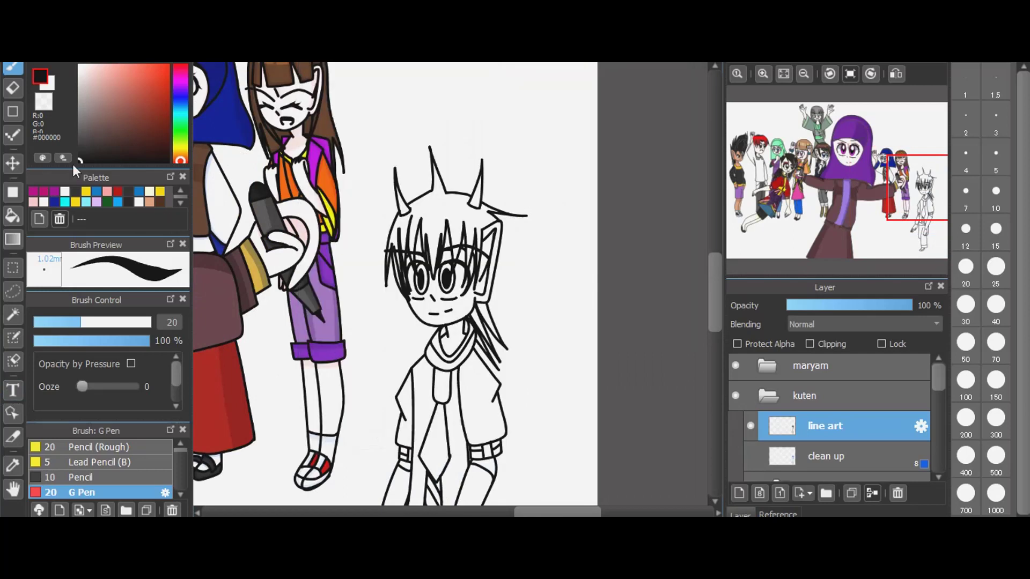
# - Switch to the Bucket tool and add a folder named "colour" directly above the "clean up" layer
pyautogui.click(15, 216)
pyautogui.scroll(-1, 841, 413)
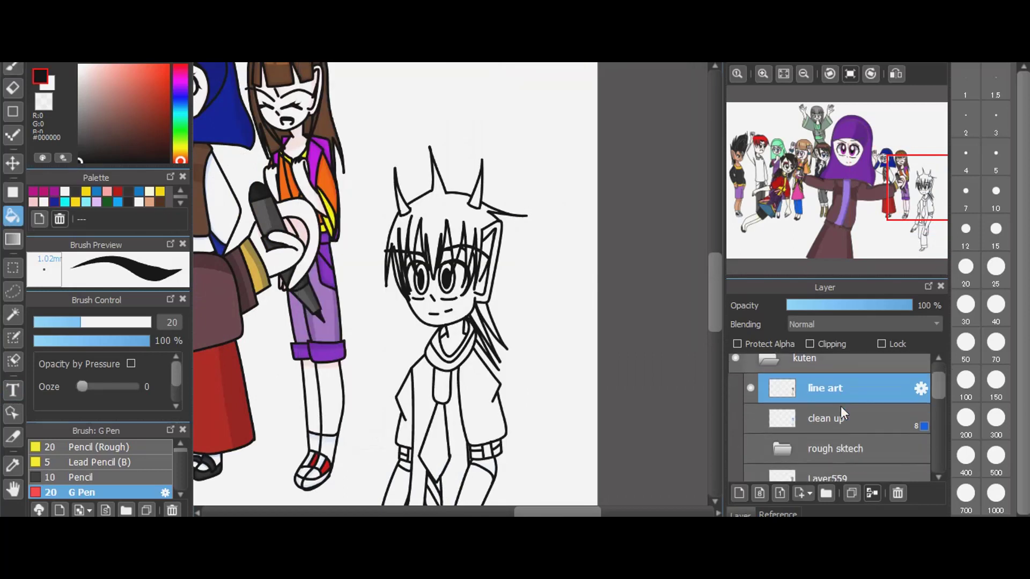
pyautogui.click(845, 419)
pyautogui.click(822, 305)
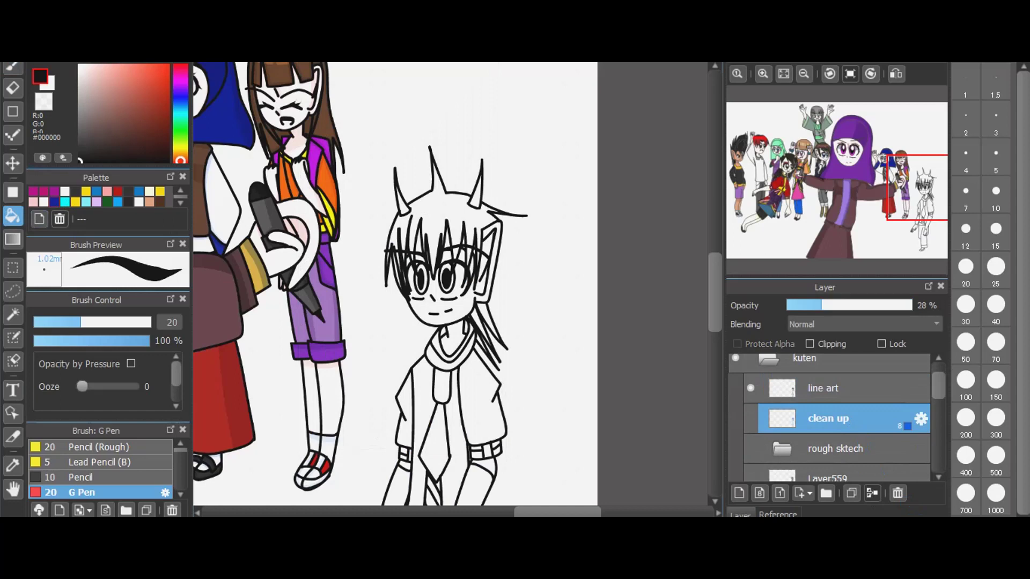
pyautogui.scroll(-1, 829, 418)
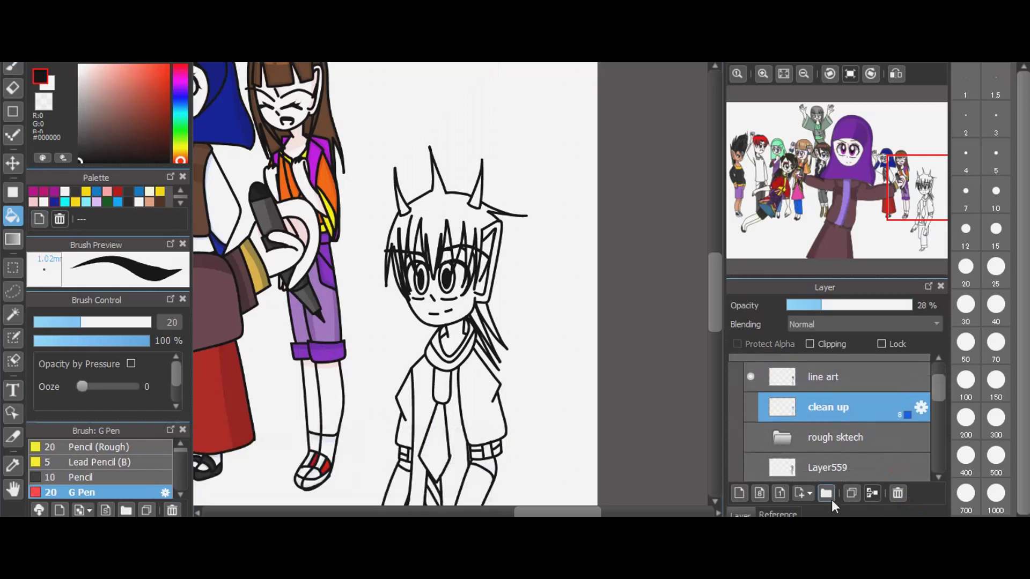
pyautogui.click(831, 499)
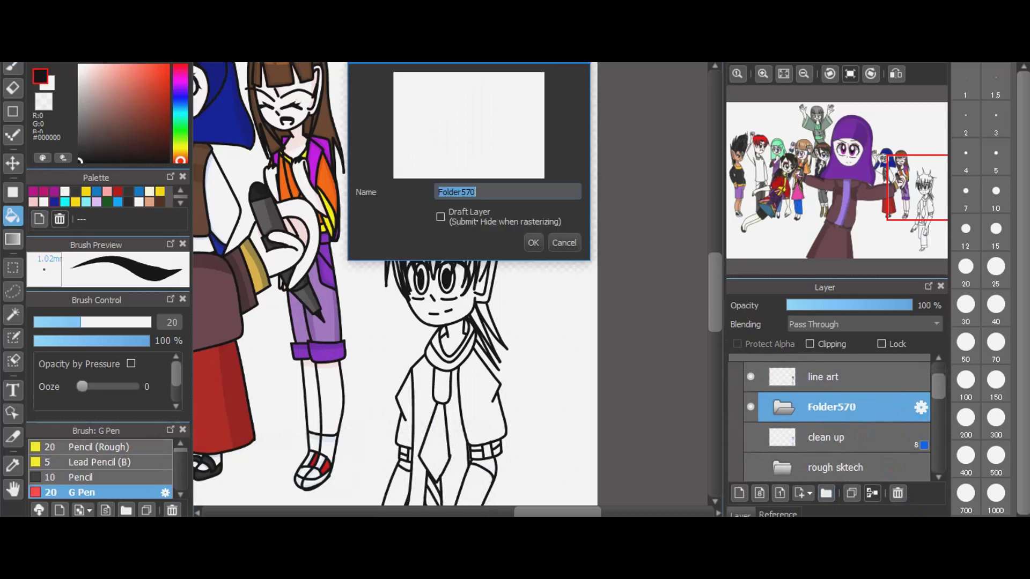
pyautogui.click(899, 385)
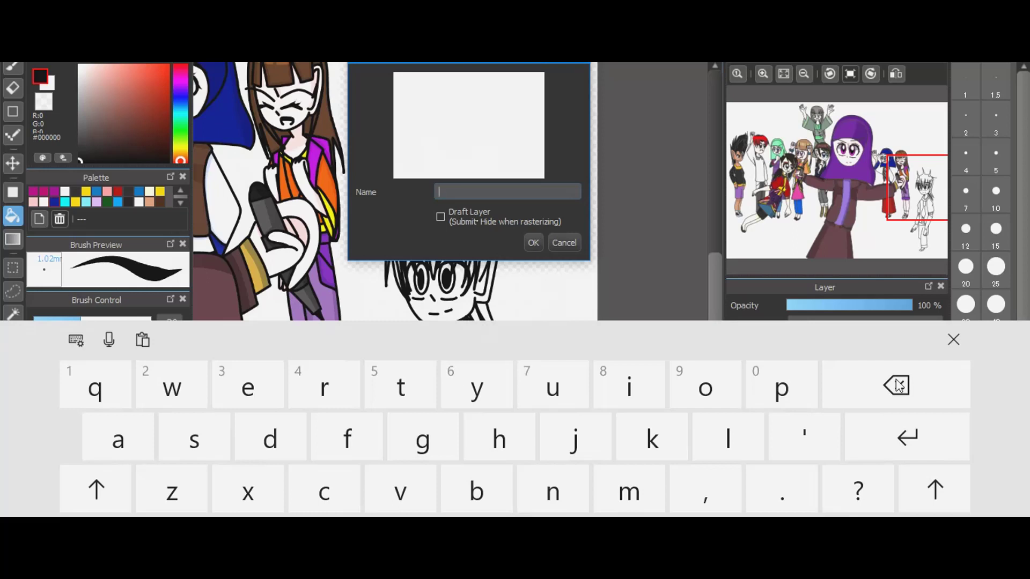
pyautogui.write('colour')
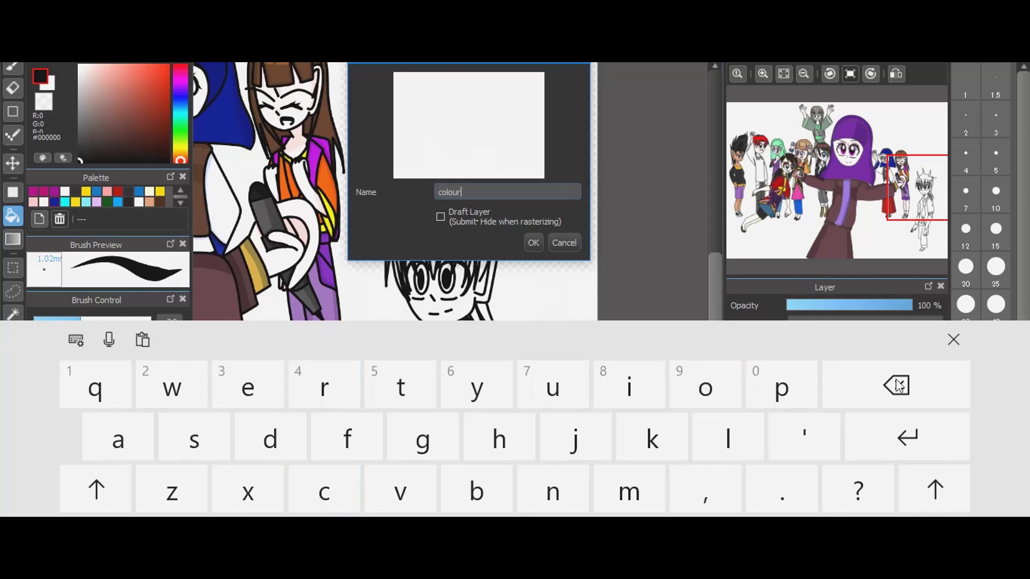
pyautogui.press('Return')
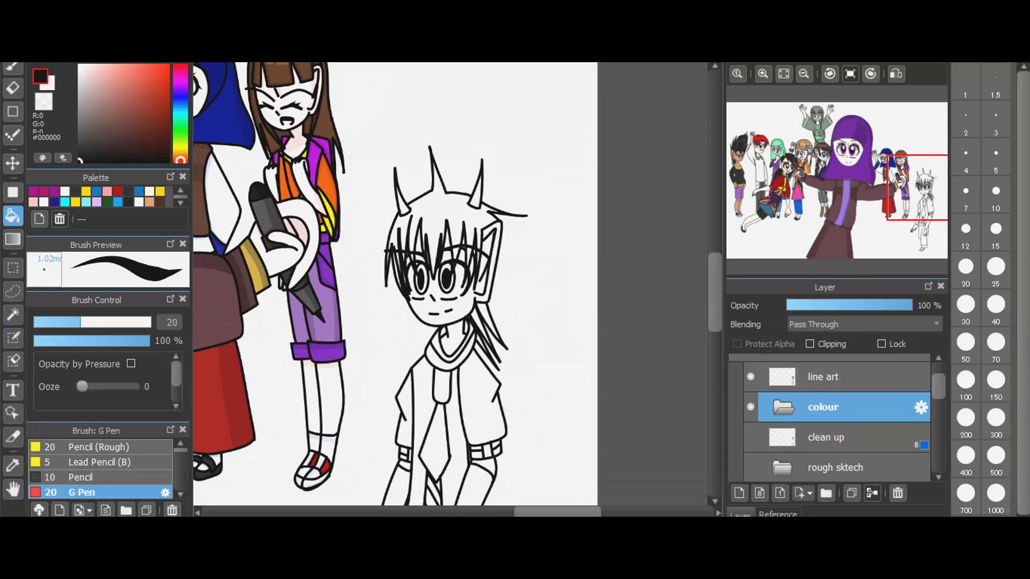
# - Choose the pale cream #FFFDE8 swatch as the drawing colour and add a new layer inside the "colour" folder
pyautogui.click(181, 202)
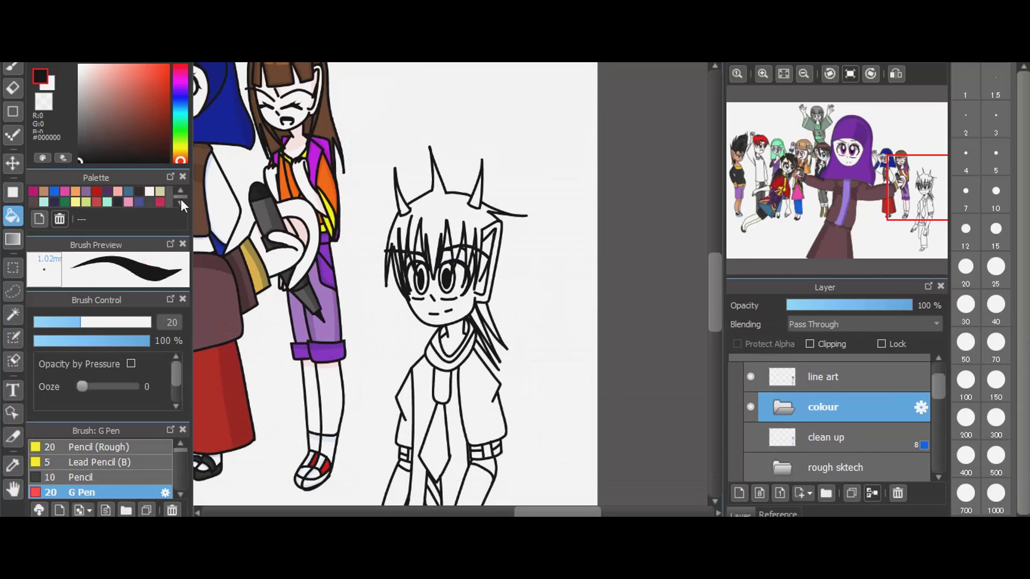
pyautogui.click(182, 202)
pyautogui.click(182, 202)
pyautogui.click(181, 203)
pyautogui.click(153, 194)
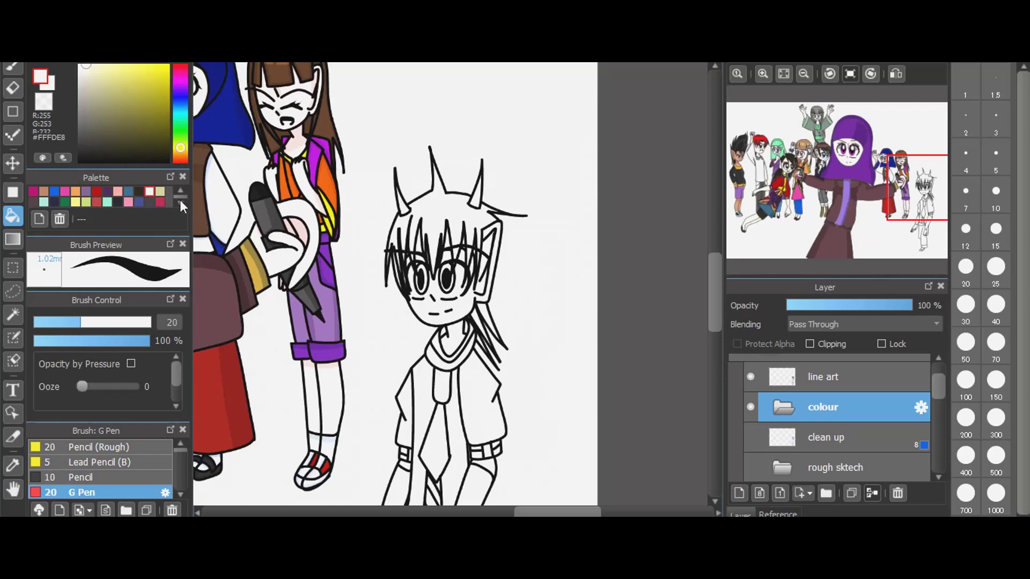
pyautogui.click(740, 492)
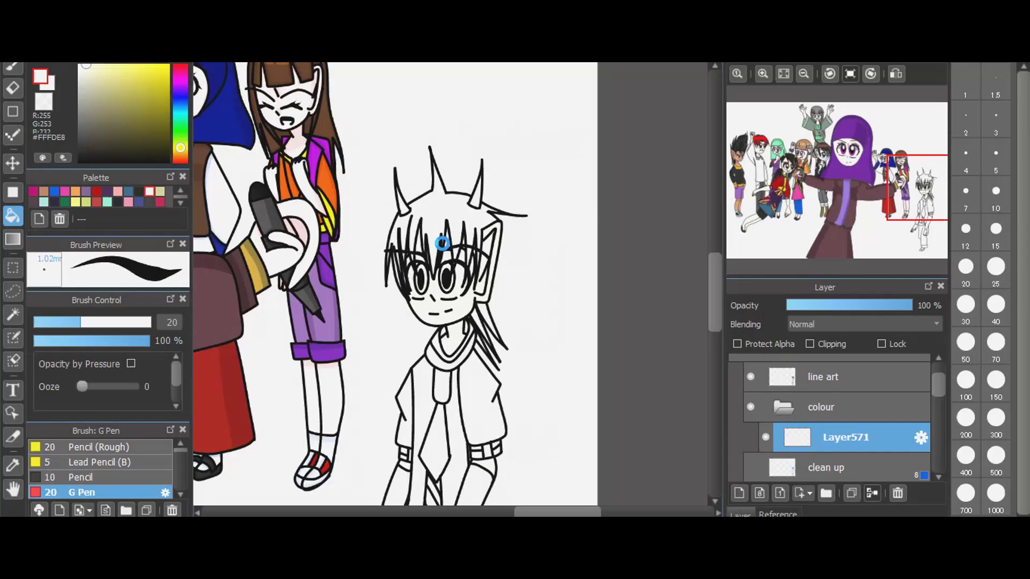
# - Fill the forehead gaps between the fringe strands above both eyes with the pale cream skin colour
pyautogui.scroll(3, 440, 236)
pyautogui.scroll(1, 461, 271)
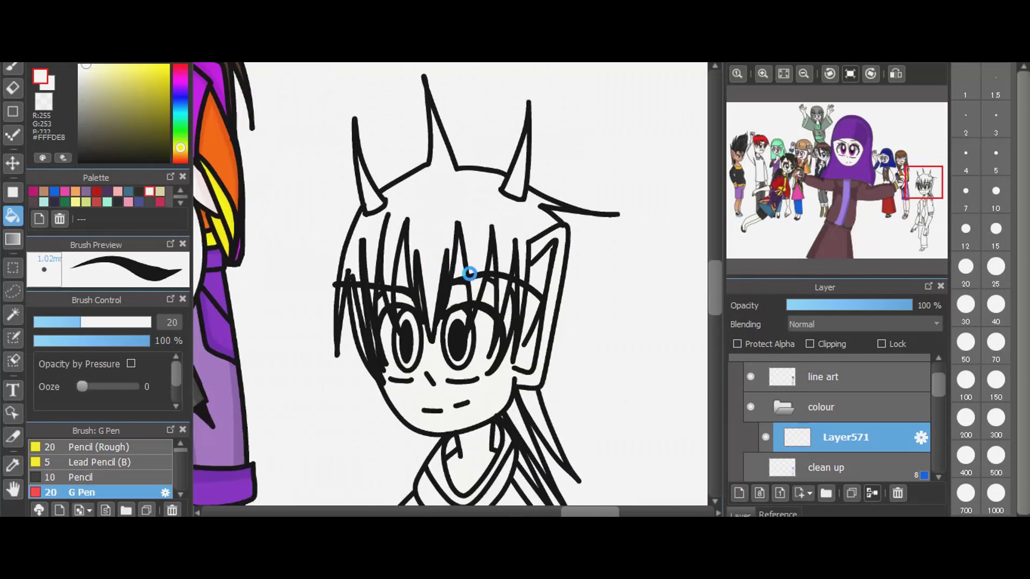
pyautogui.scroll(1, 472, 316)
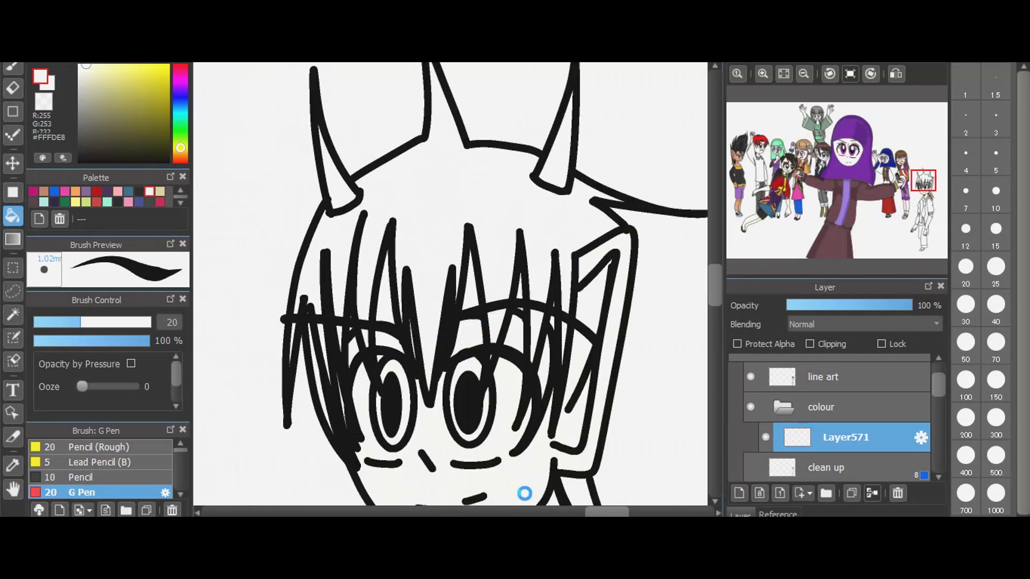
pyautogui.scroll(1, 524, 491)
pyautogui.scroll(1, 482, 310)
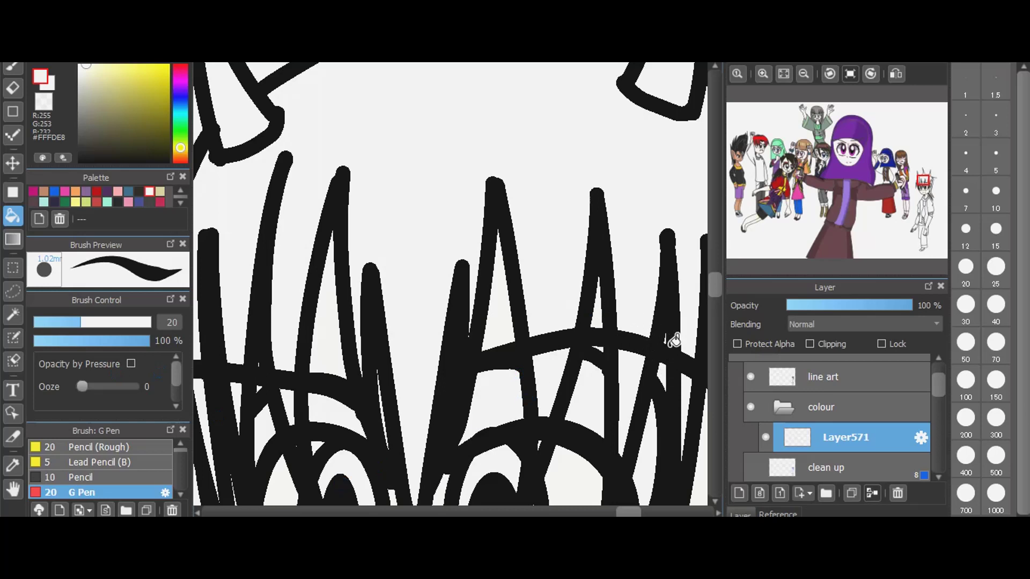
pyautogui.scroll(10, 675, 341)
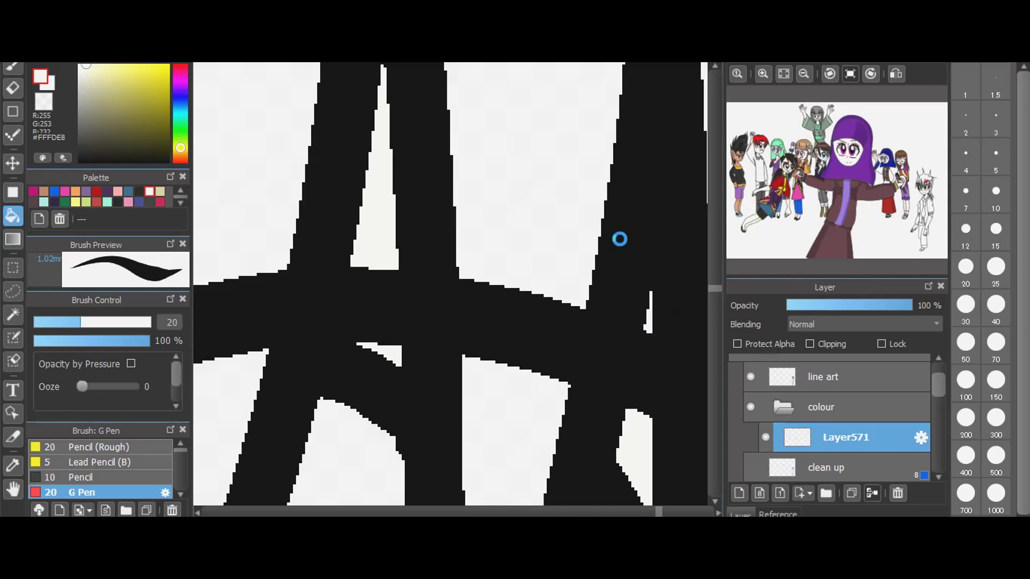
pyautogui.scroll(-5, 618, 237)
pyautogui.scroll(3, 388, 186)
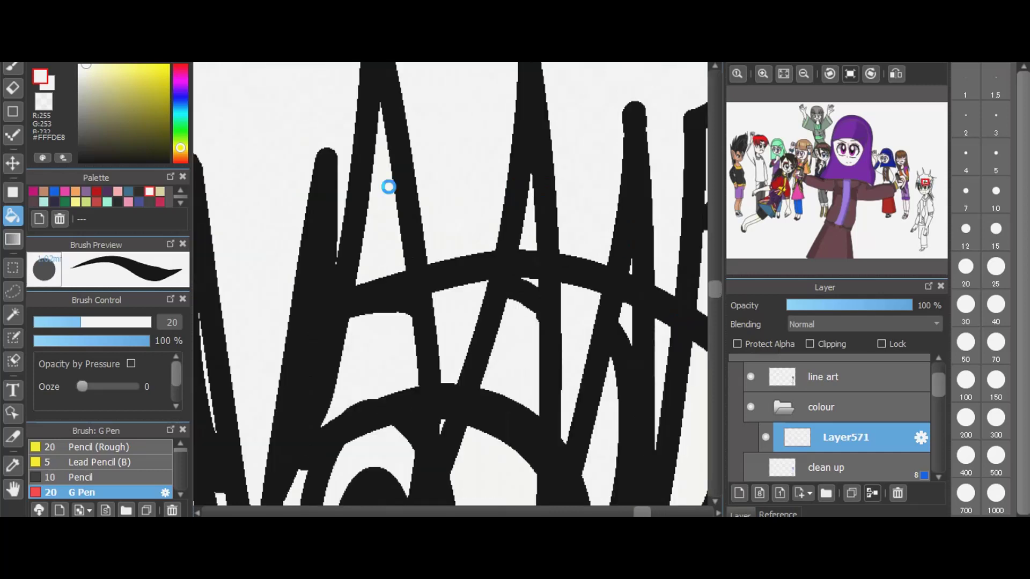
pyautogui.scroll(-2, 389, 187)
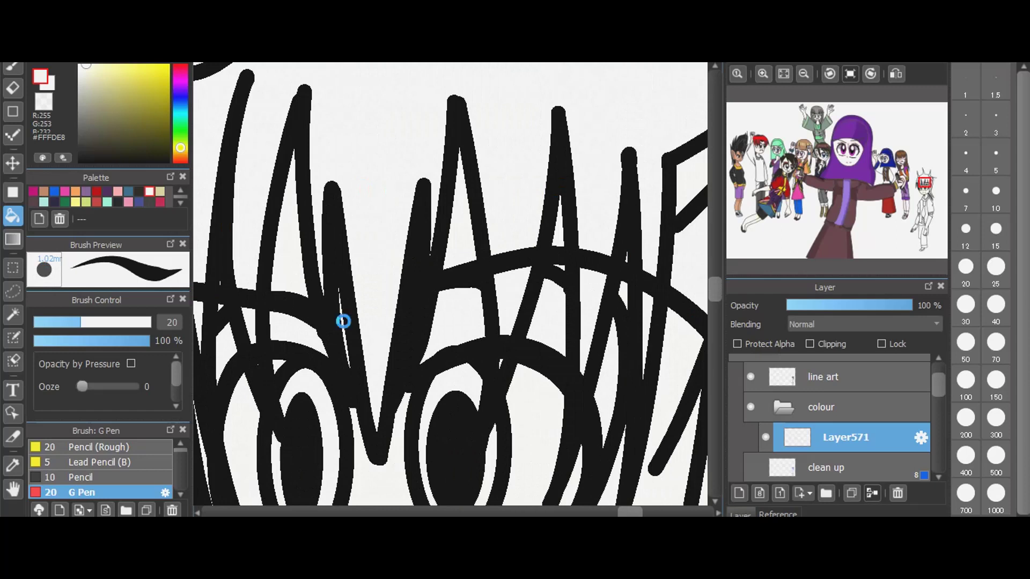
# - Fill the narrow slivers between the central fringe strands and the rest of the face with pale cream
pyautogui.scroll(8, 343, 321)
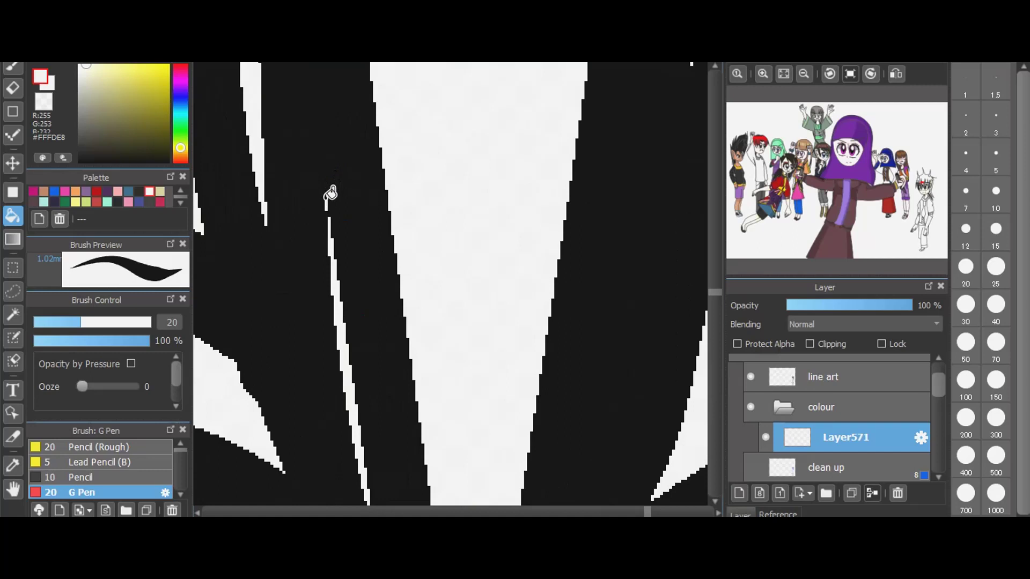
pyautogui.scroll(-3, 346, 167)
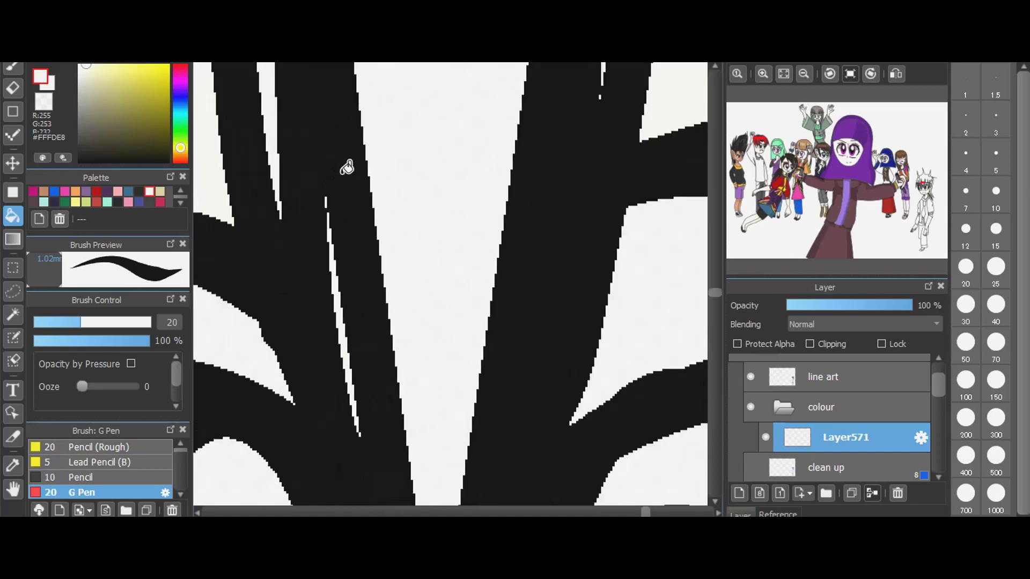
pyautogui.scroll(-1, 346, 167)
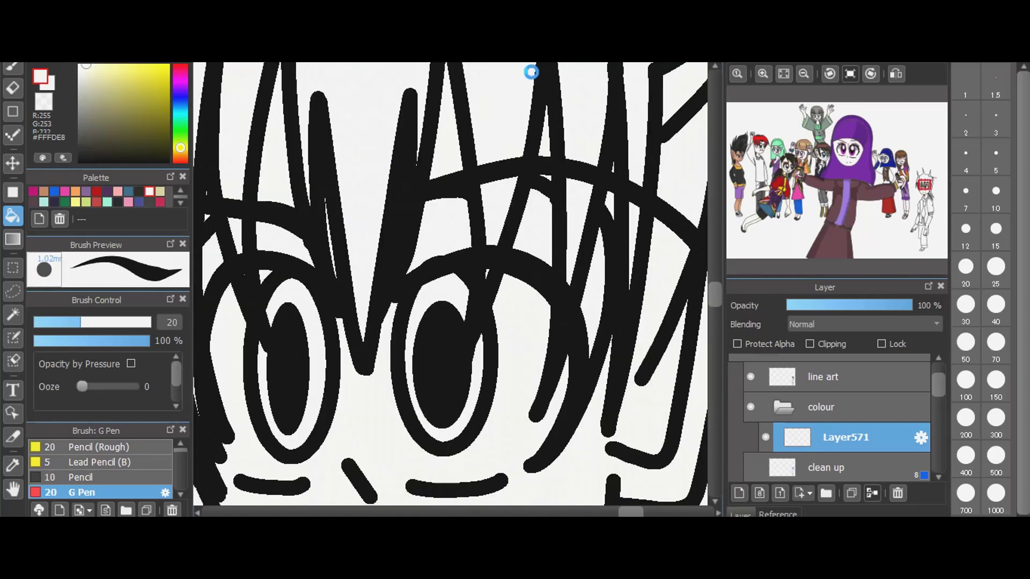
pyautogui.scroll(-1, 577, 151)
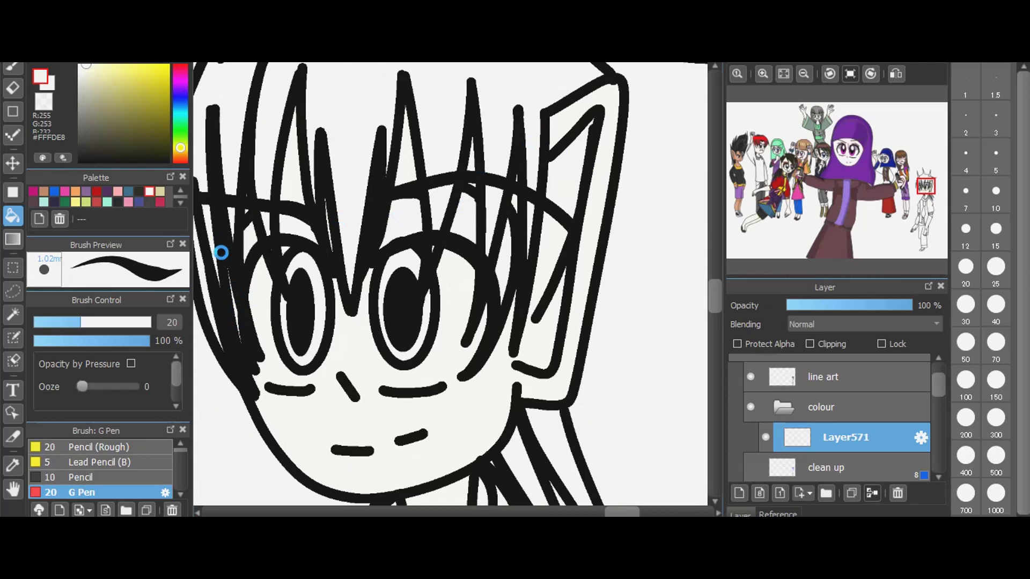
# - Switch to the Brush tool and lower its stroke correction level for touching up gaps beside the left-hand eye
pyautogui.scroll(1, 233, 306)
pyautogui.scroll(1, 246, 351)
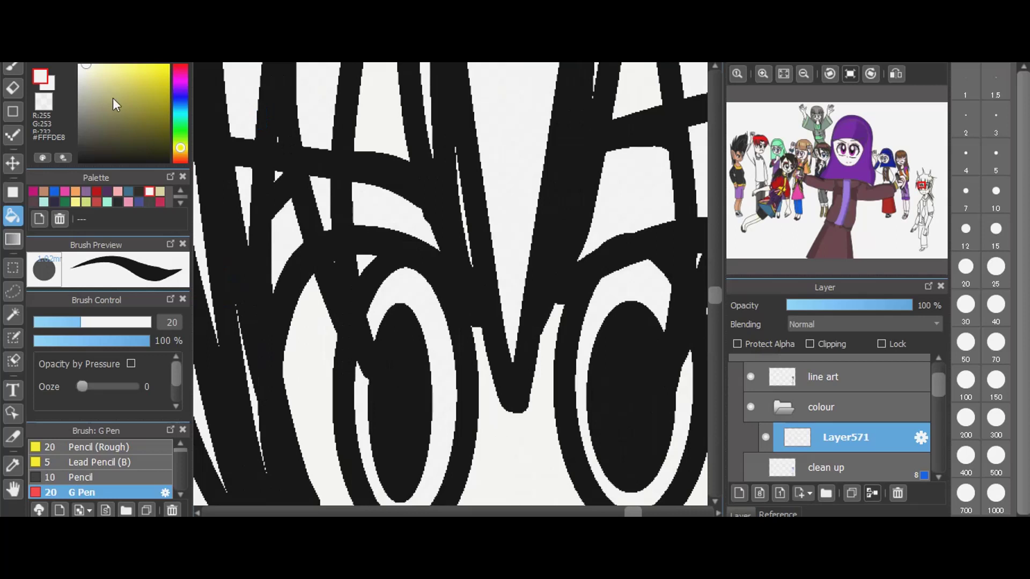
pyautogui.click(12, 68)
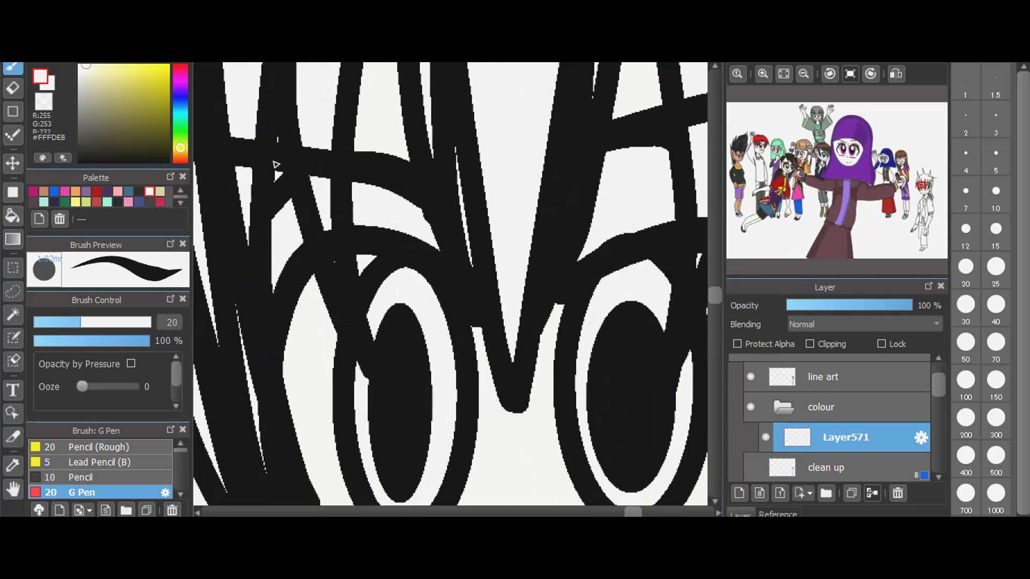
pyautogui.click(556, 38)
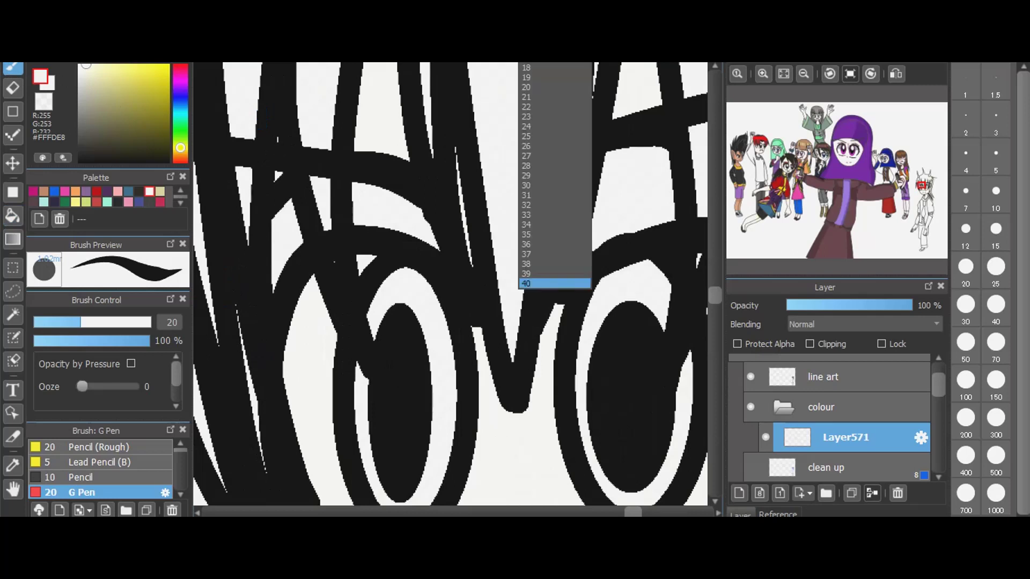
pyautogui.click(535, 141)
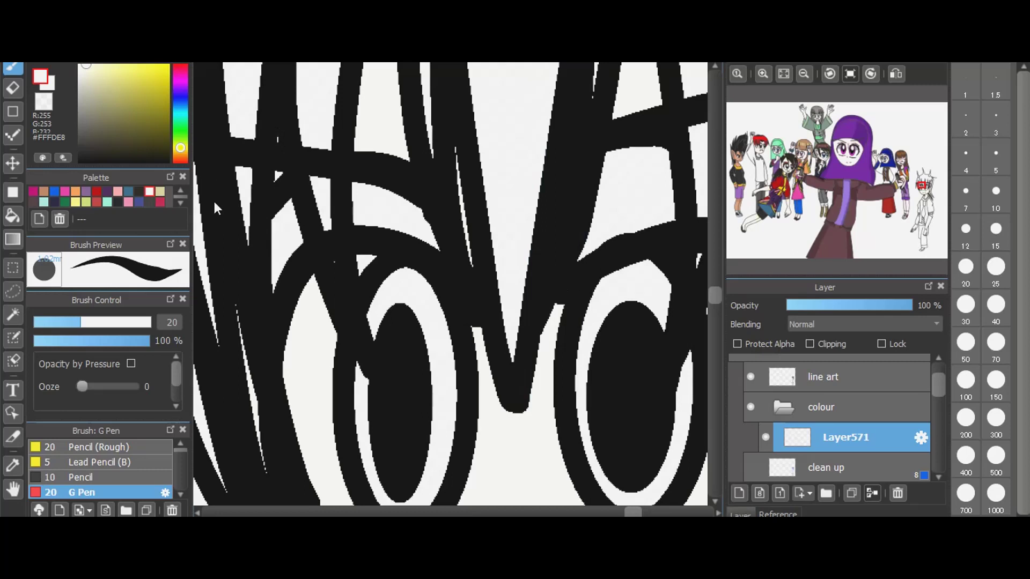
# - Touch up the thin slivers among the side strands around the left-hand eye and brow with the pale cream brush
pyautogui.scroll(3, 236, 431)
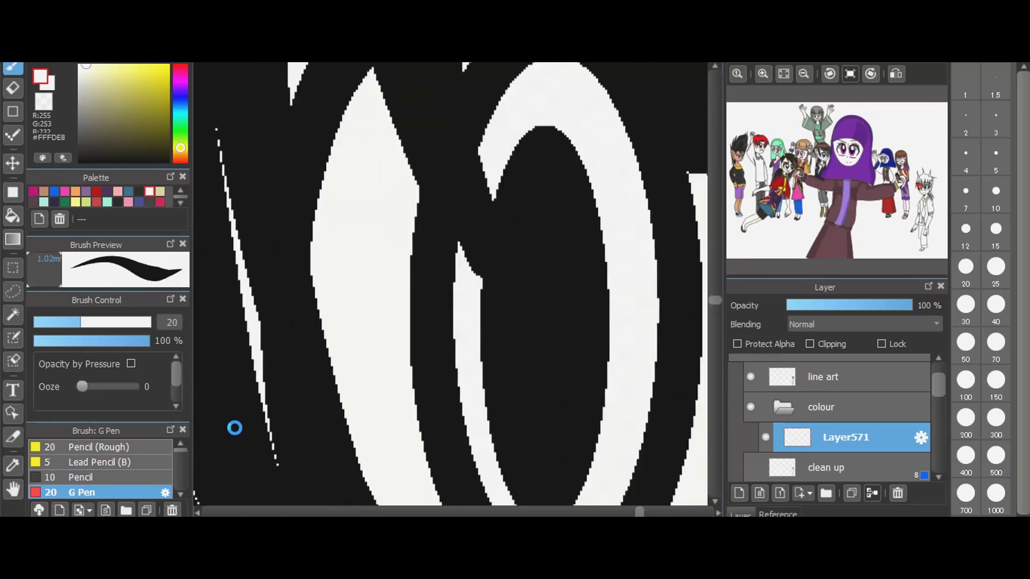
pyautogui.scroll(-3, 287, 386)
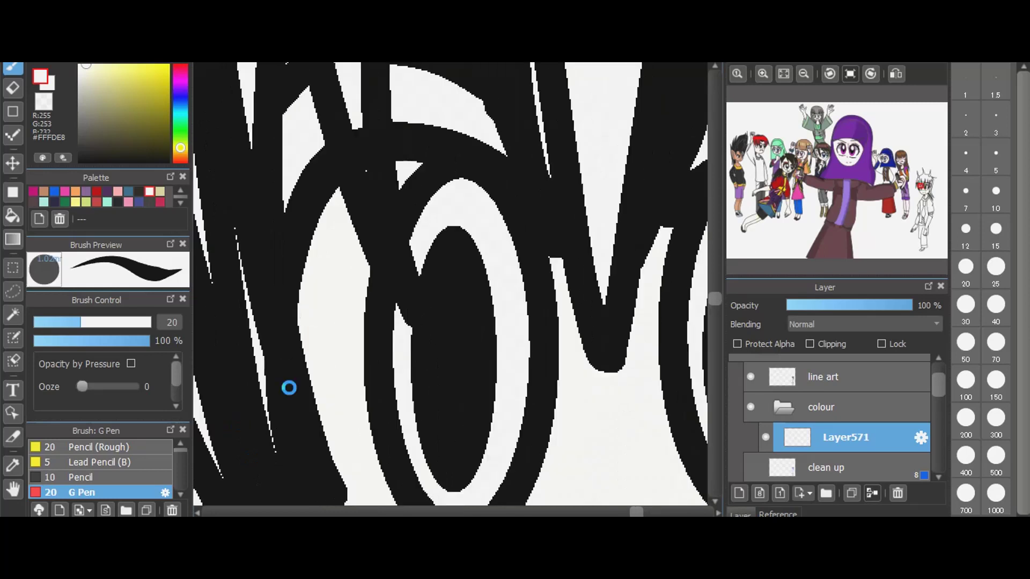
pyautogui.scroll(-1, 309, 296)
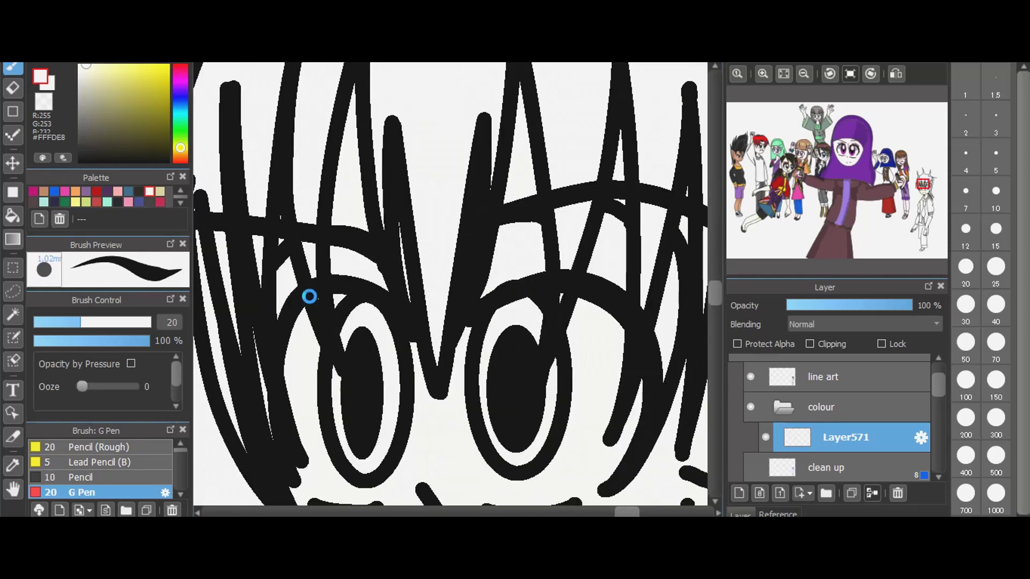
pyautogui.scroll(-2, 309, 296)
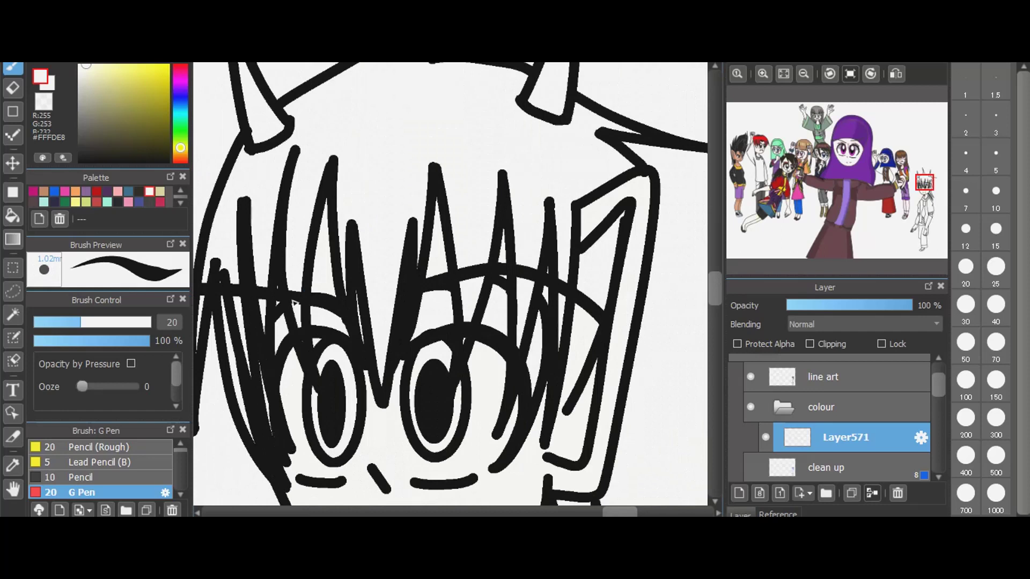
pyautogui.scroll(1, 276, 297)
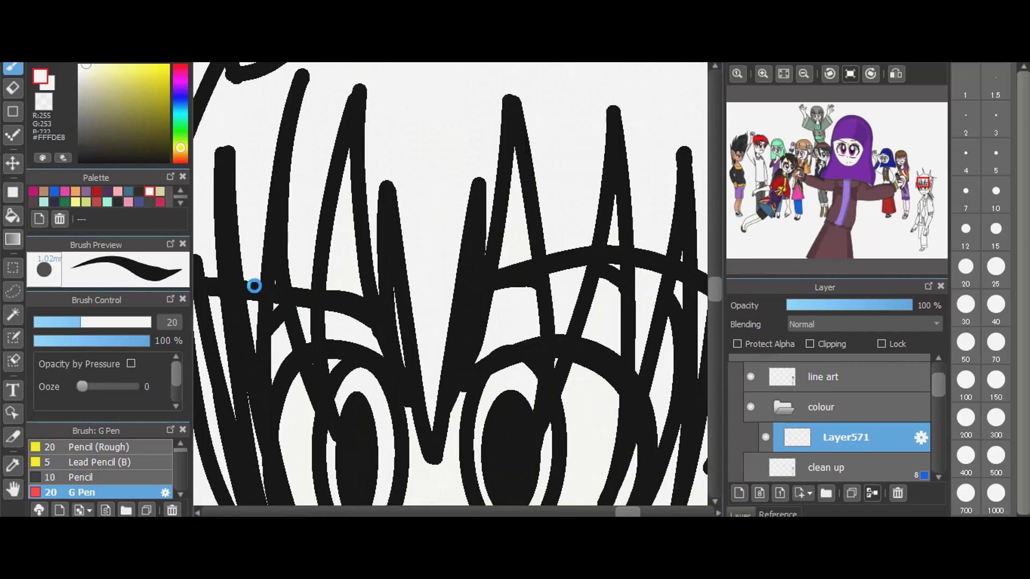
pyautogui.scroll(1, 254, 285)
pyautogui.scroll(5, 255, 285)
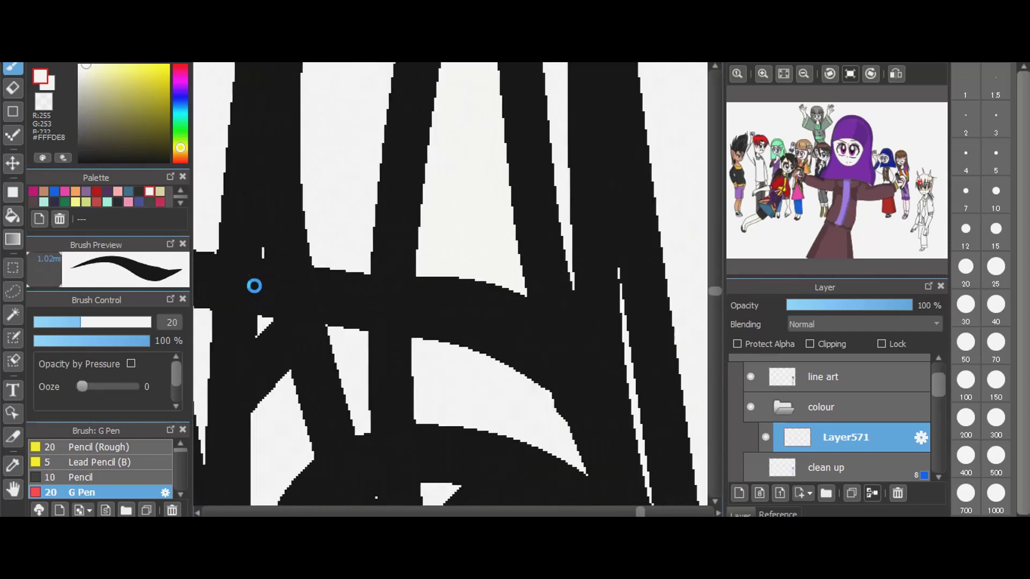
# - Return to the Bucket tool and fill the tiny gaps where the strands cross the left-hand brow with pale cream
pyautogui.click(11, 219)
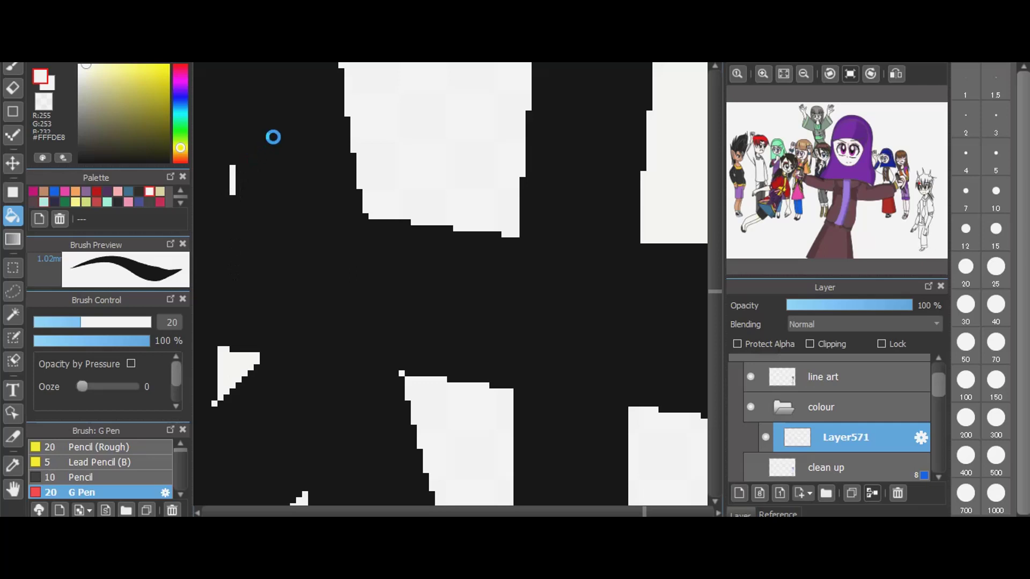
pyautogui.scroll(-5, 273, 137)
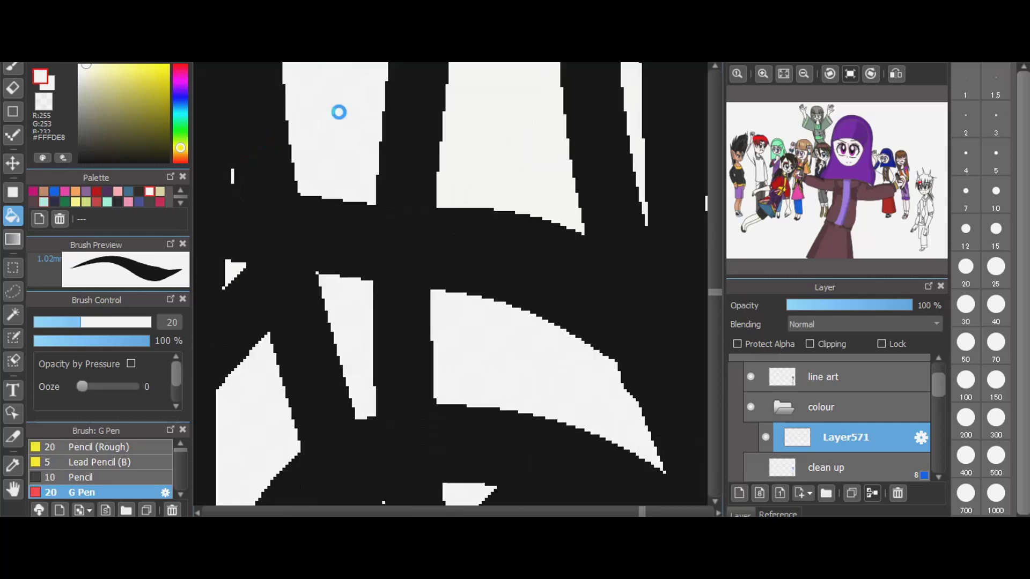
pyautogui.scroll(-2, 339, 111)
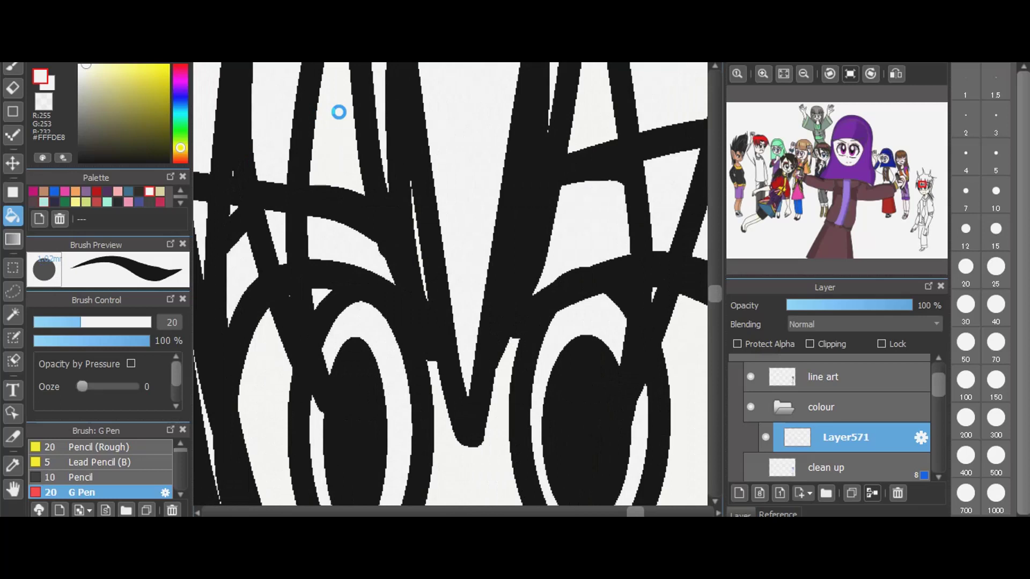
pyautogui.scroll(-1, 338, 111)
pyautogui.scroll(-1, 478, 96)
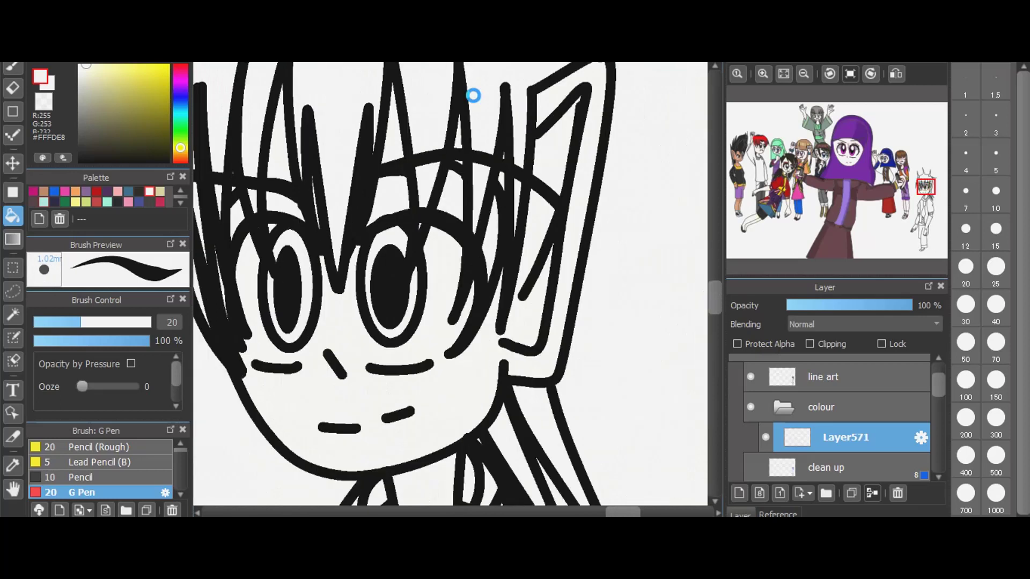
# - Fill both hands below the sleeves with the pale cream skin colour
pyautogui.scroll(-1, 472, 95)
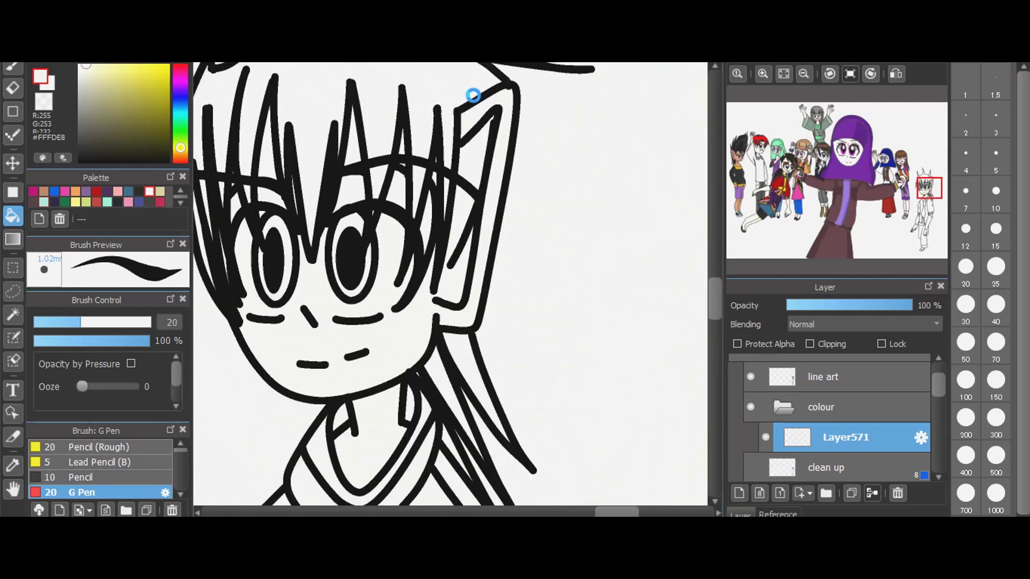
pyautogui.scroll(-1, 472, 95)
pyautogui.scroll(-1, 473, 95)
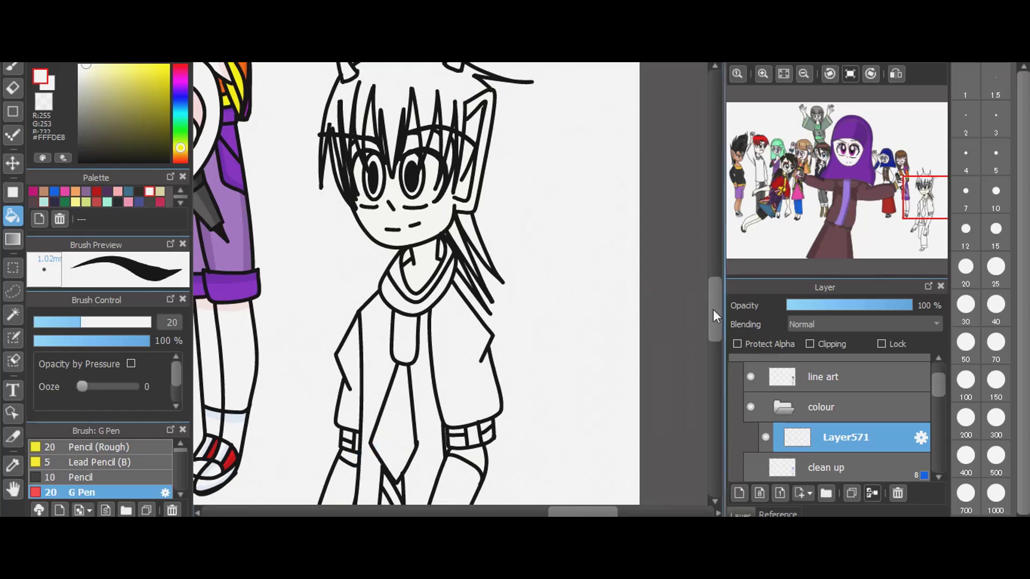
pyautogui.moveTo(713, 310); pyautogui.dragTo(715, 365)
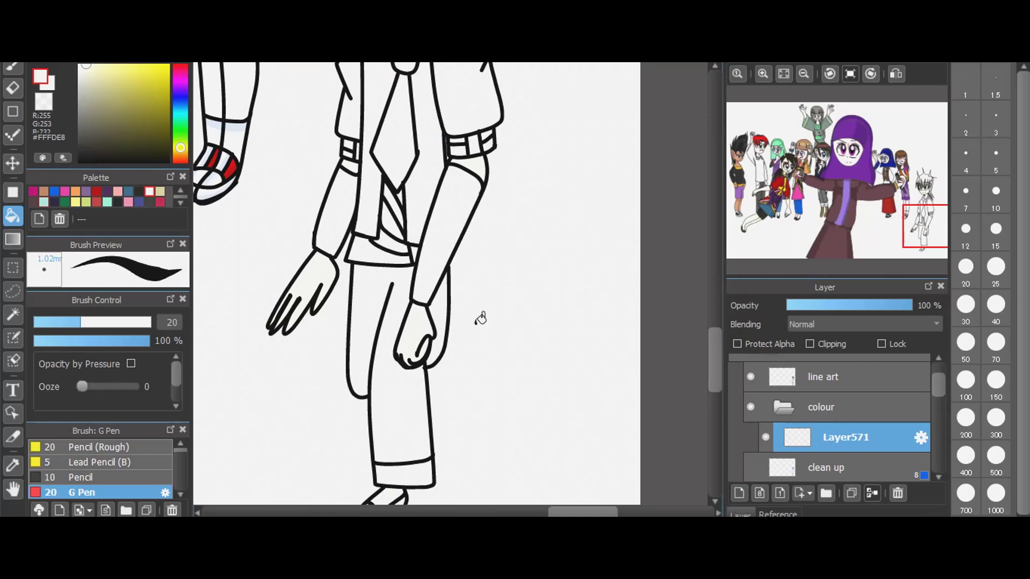
# - Add a new layer above the skin layer in the "colour" folder and choose the dark red #B00000 swatch
pyautogui.click(745, 497)
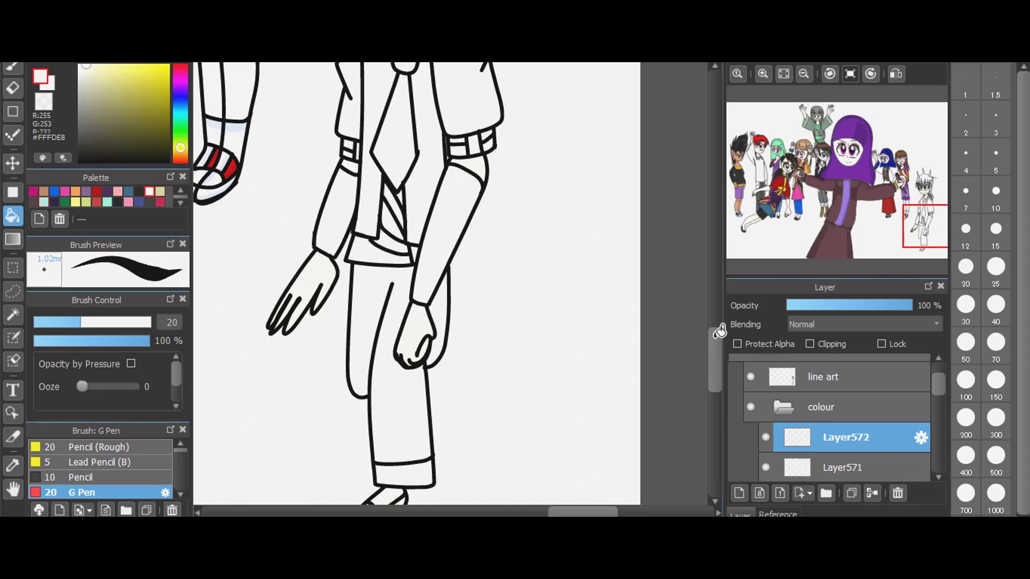
pyautogui.moveTo(719, 331); pyautogui.dragTo(727, 259)
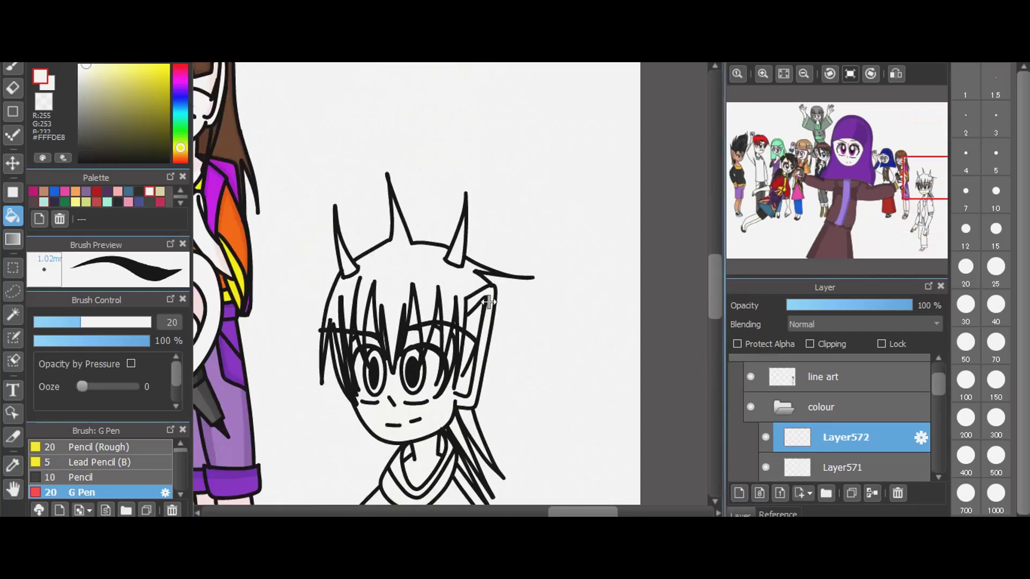
pyautogui.scroll(1, 391, 371)
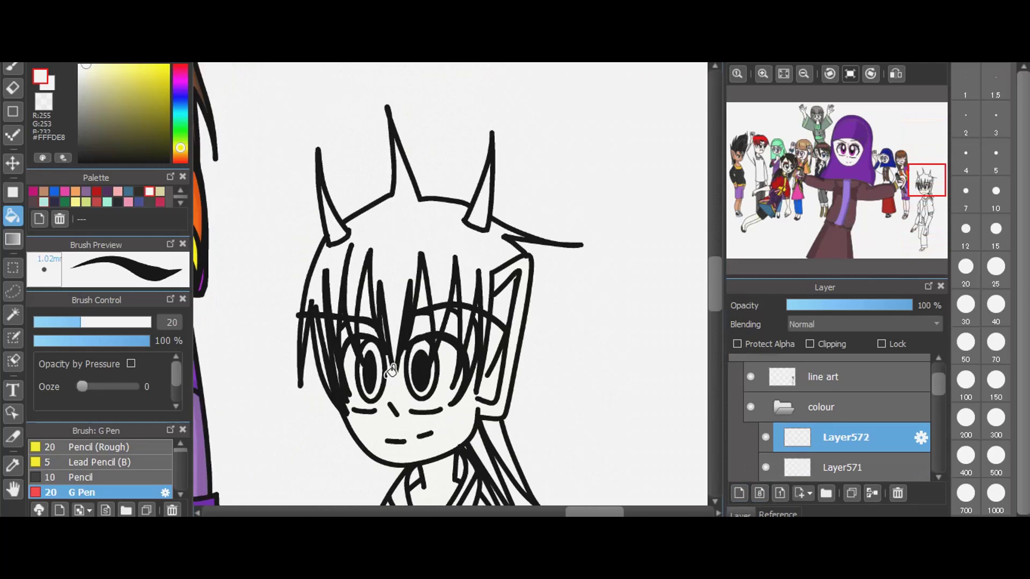
pyautogui.scroll(1, 391, 371)
pyautogui.scroll(2, 391, 371)
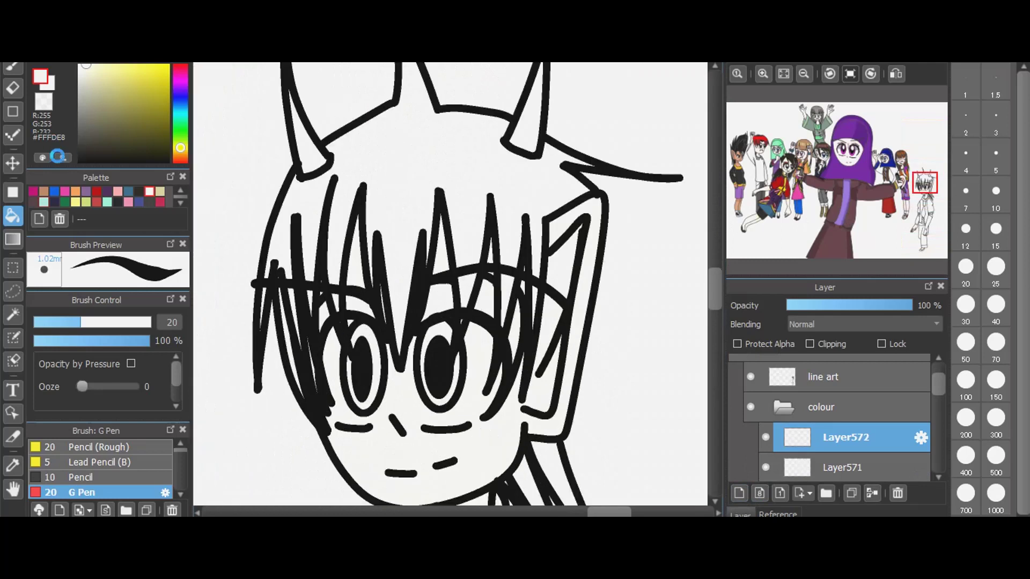
pyautogui.click(97, 192)
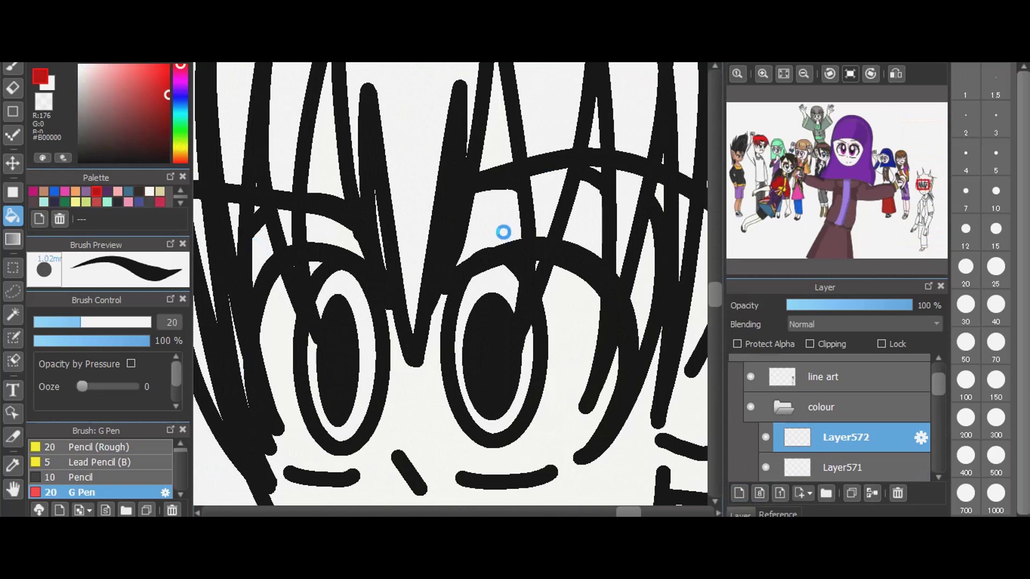
# - Fill the eyelid areas between the brows and eyes with dark red, and brush in the thin sliver beside the left-hand eye
pyautogui.click(333, 232)
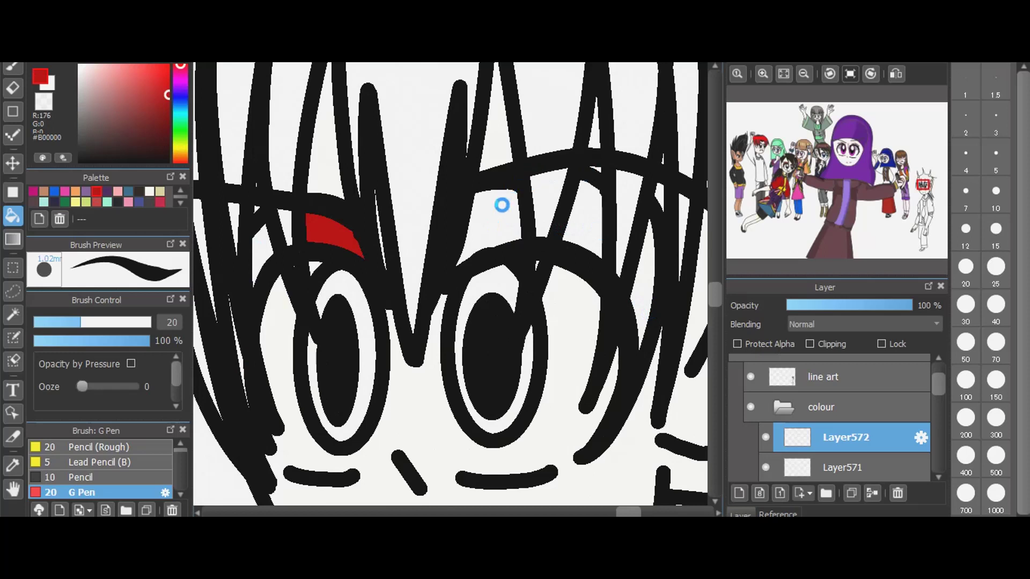
pyautogui.click(262, 252)
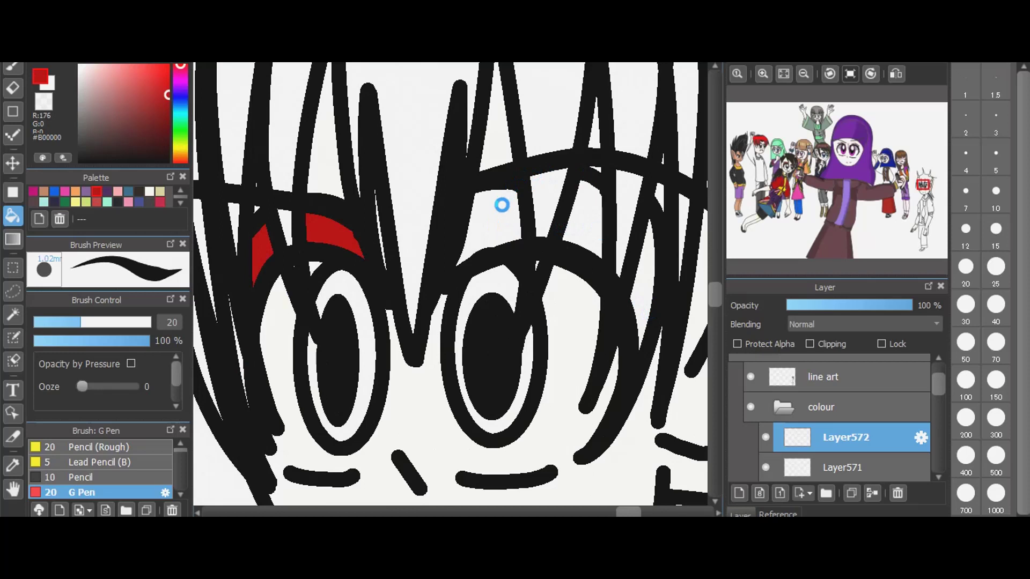
pyautogui.click(584, 218)
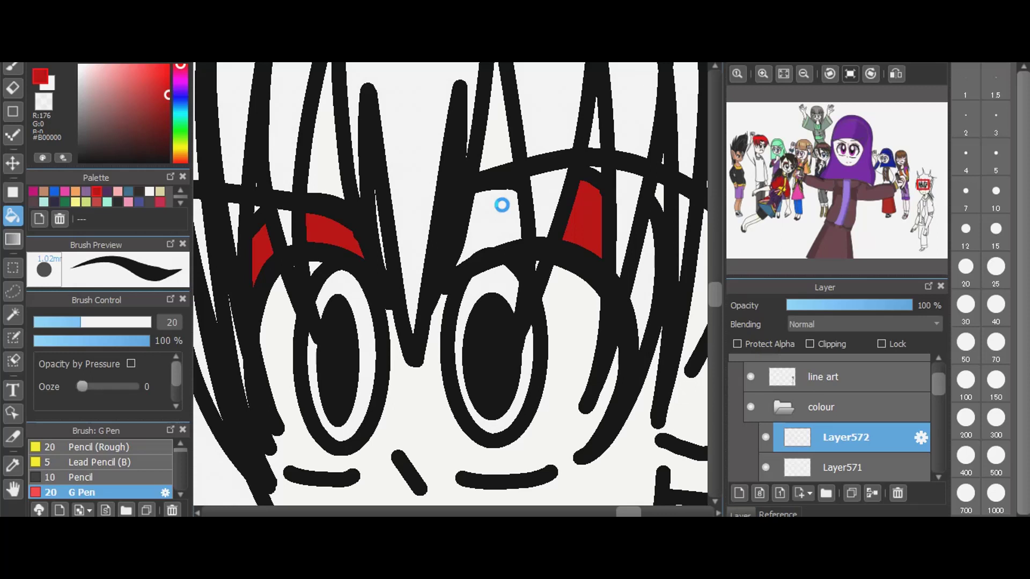
pyautogui.click(642, 284)
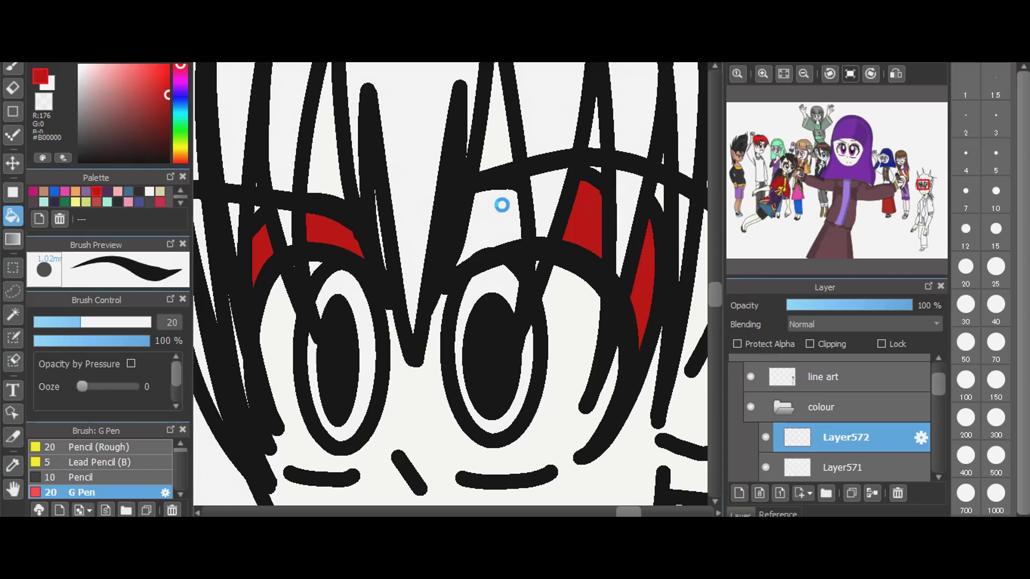
pyautogui.click(502, 205)
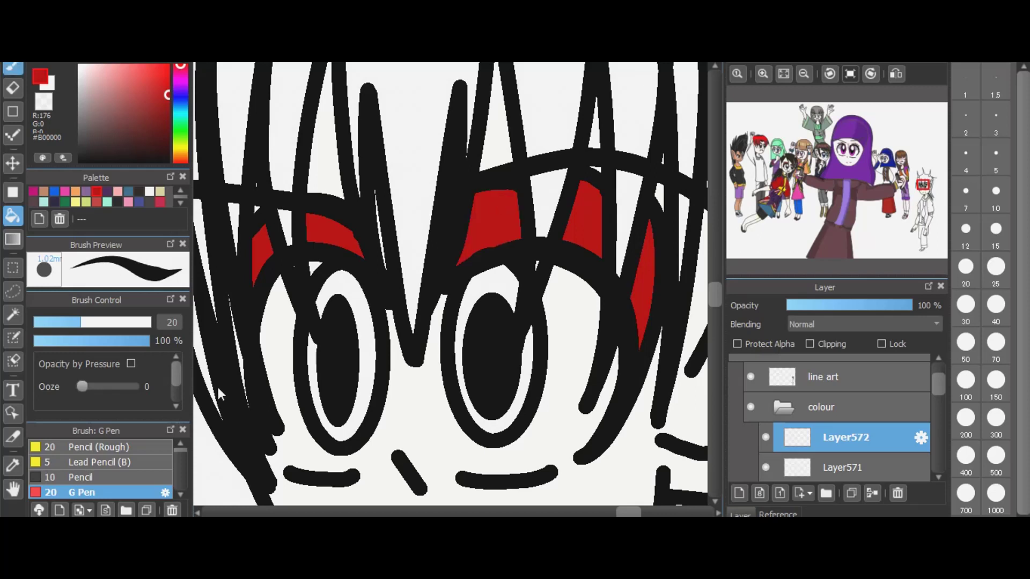
pyautogui.press('b')
pyautogui.moveTo(253, 413); pyautogui.dragTo(230, 287)
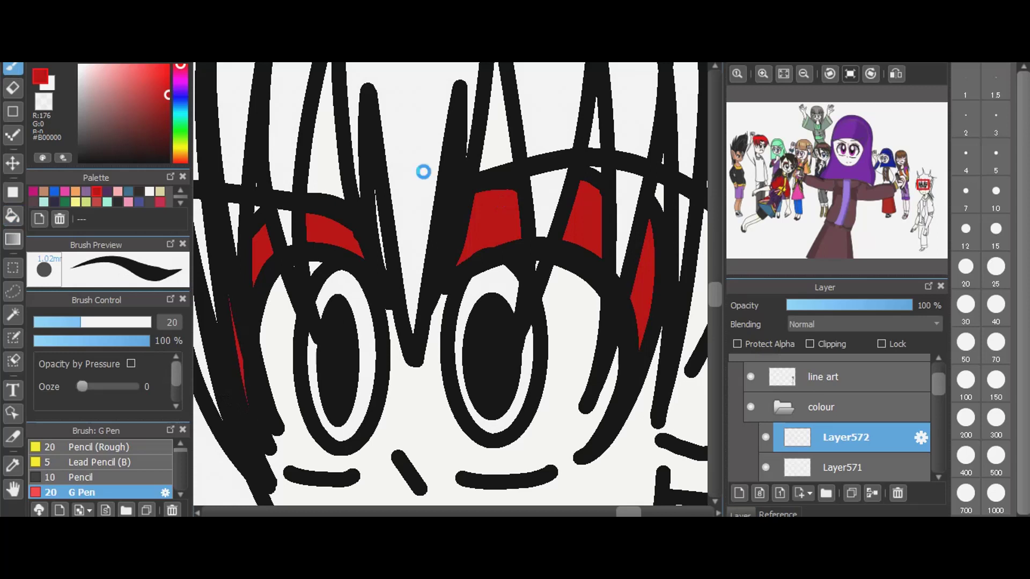
# - Add a new layer above the red eyelid layer and fill both irises with dark brown #201912 using the Bucket tool
pyautogui.scroll(-1, 423, 170)
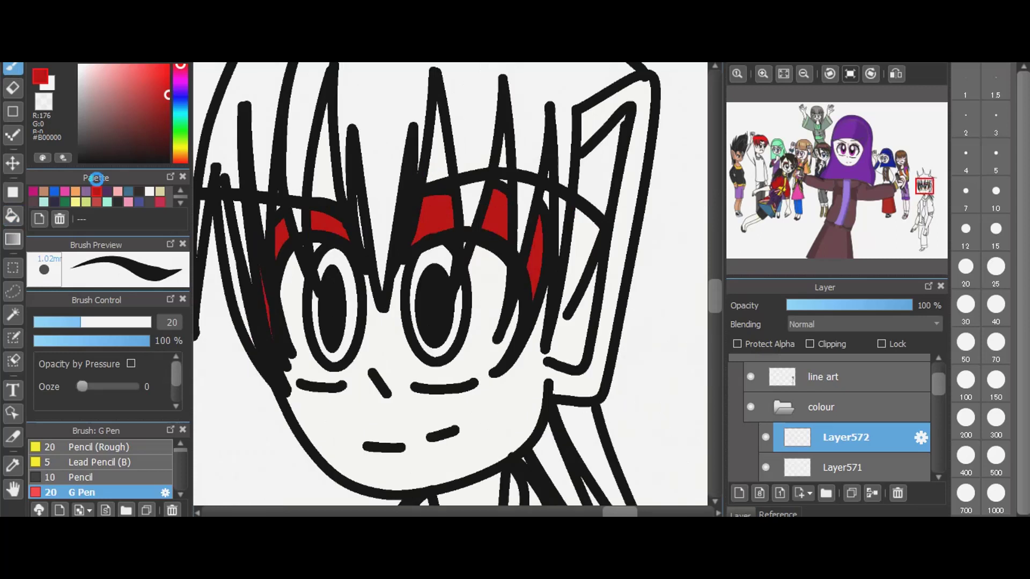
pyautogui.scroll(-1, 316, 201)
pyautogui.click(13, 216)
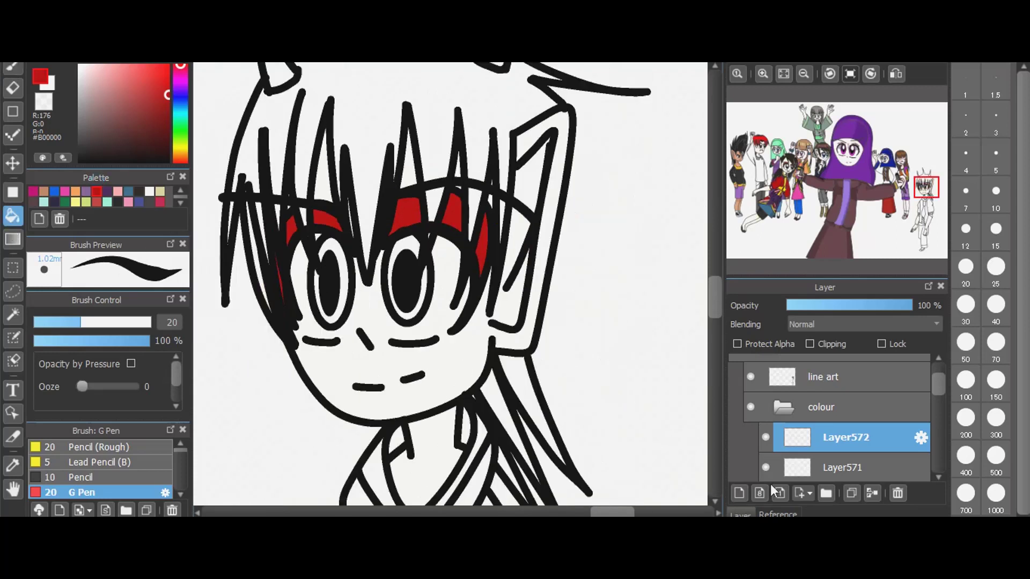
pyautogui.click(740, 494)
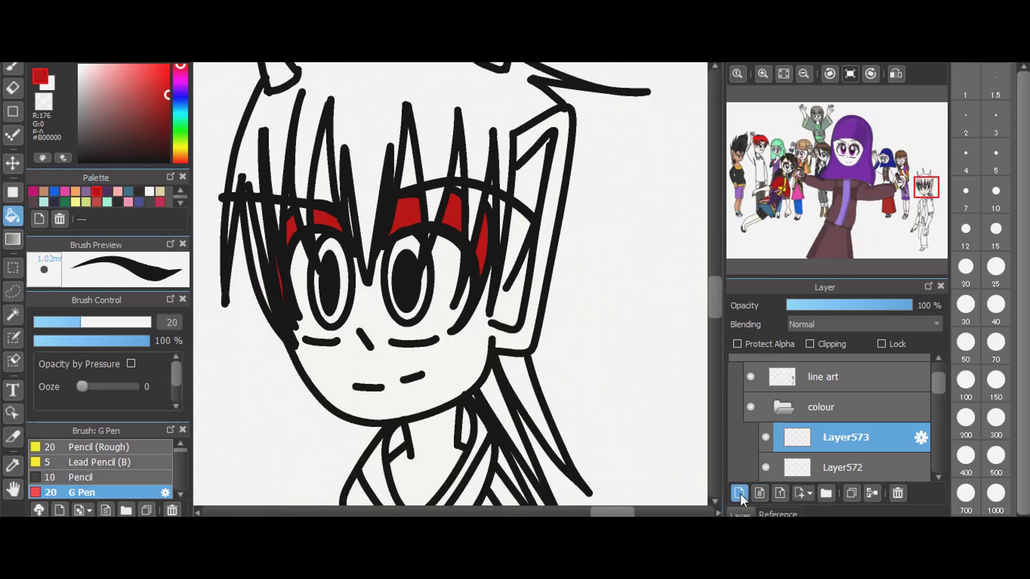
pyautogui.click(139, 195)
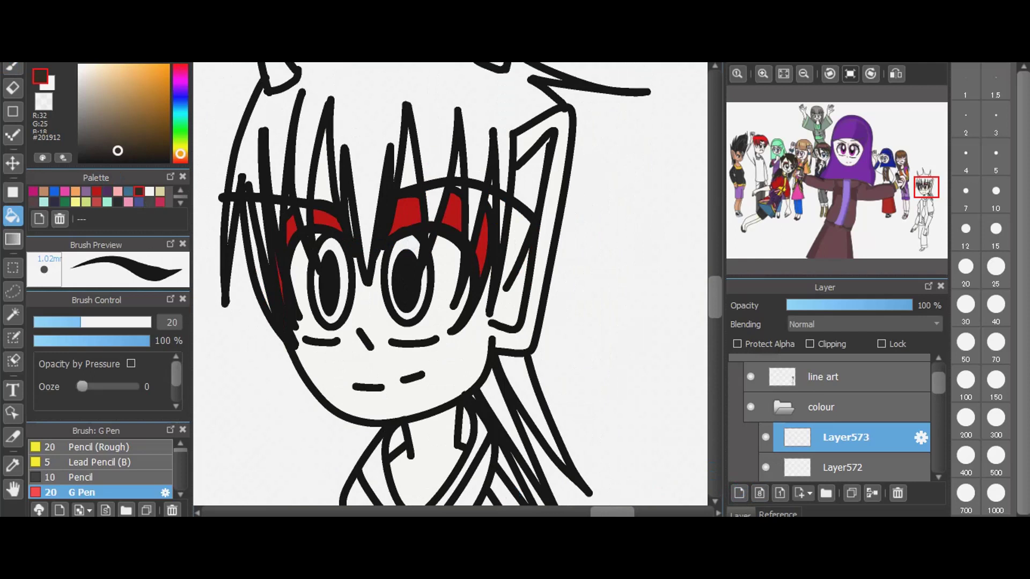
pyautogui.click(331, 279)
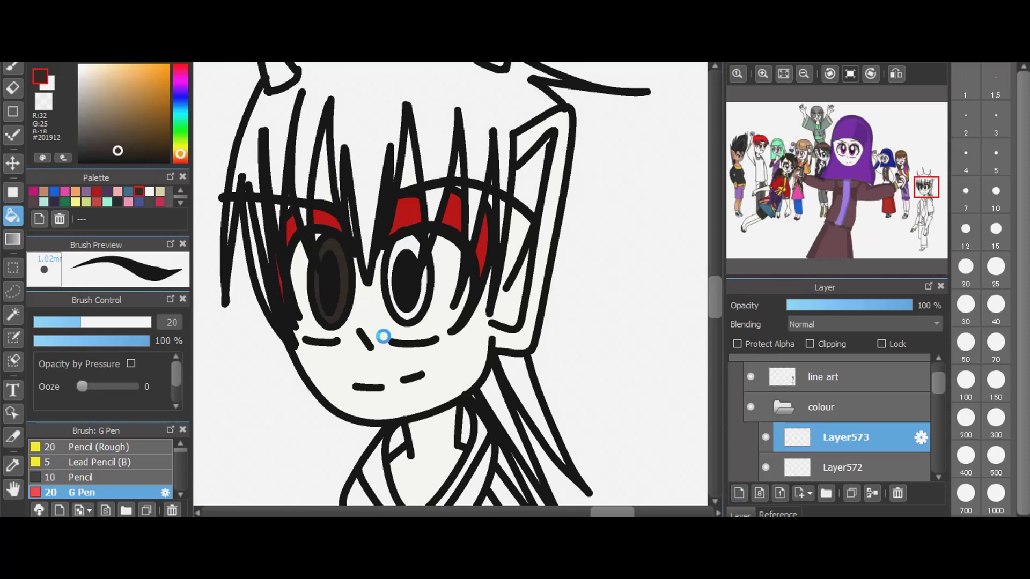
pyautogui.click(387, 284)
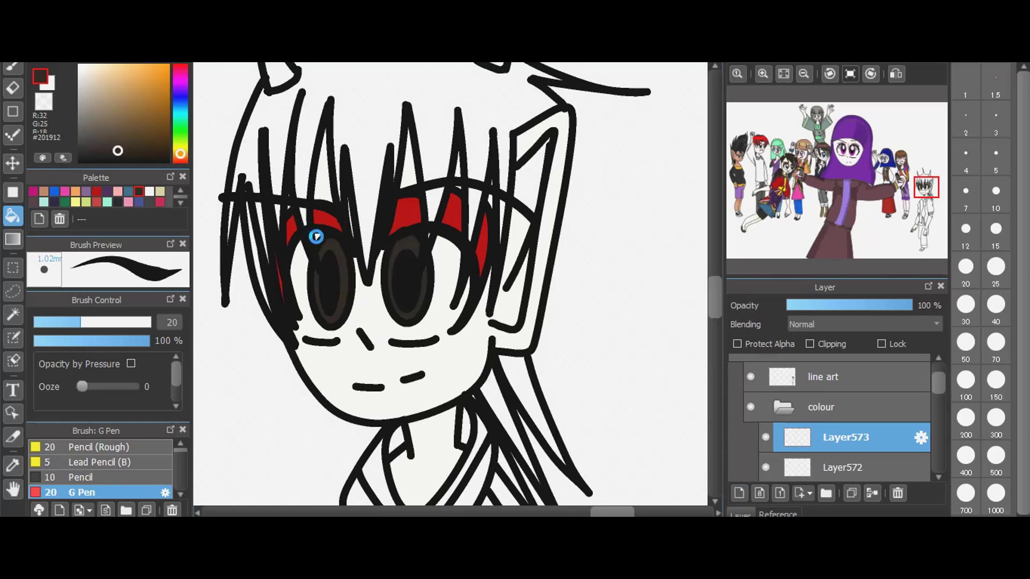
# - On the skin layer, use pale cream #FFFDE8 for the small gap above the left-hand iris, and return to the iris layer
pyautogui.scroll(1, 315, 236)
pyautogui.scroll(1, 316, 235)
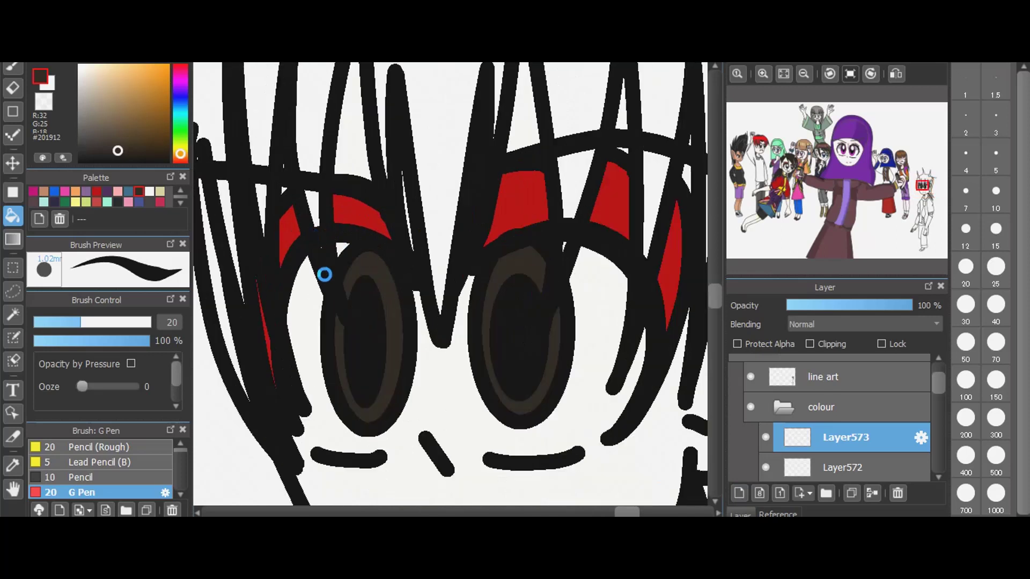
pyautogui.scroll(1, 368, 225)
pyautogui.scroll(1, 368, 226)
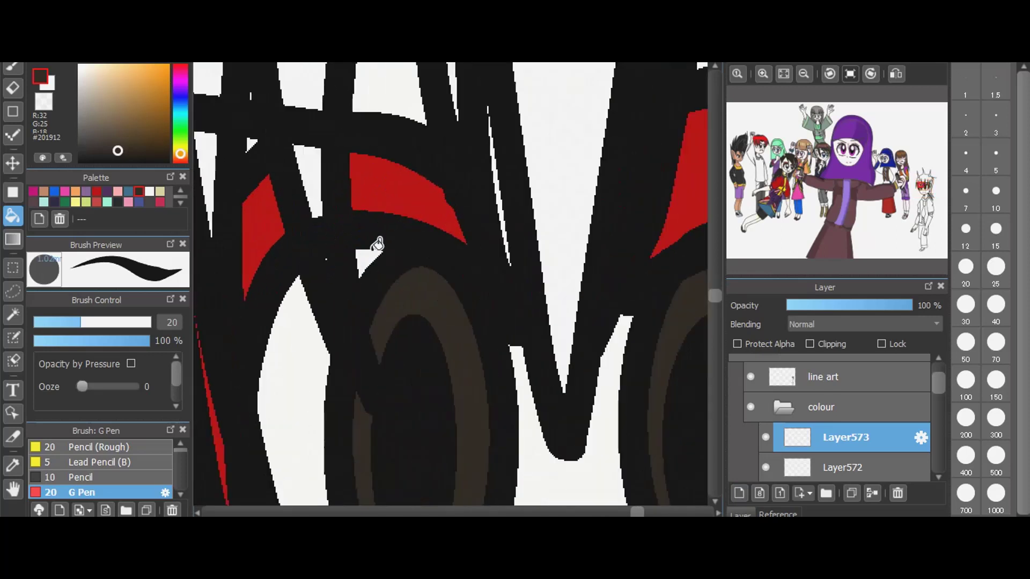
pyautogui.scroll(1, 376, 242)
pyautogui.scroll(1, 376, 243)
pyautogui.scroll(-3, 860, 427)
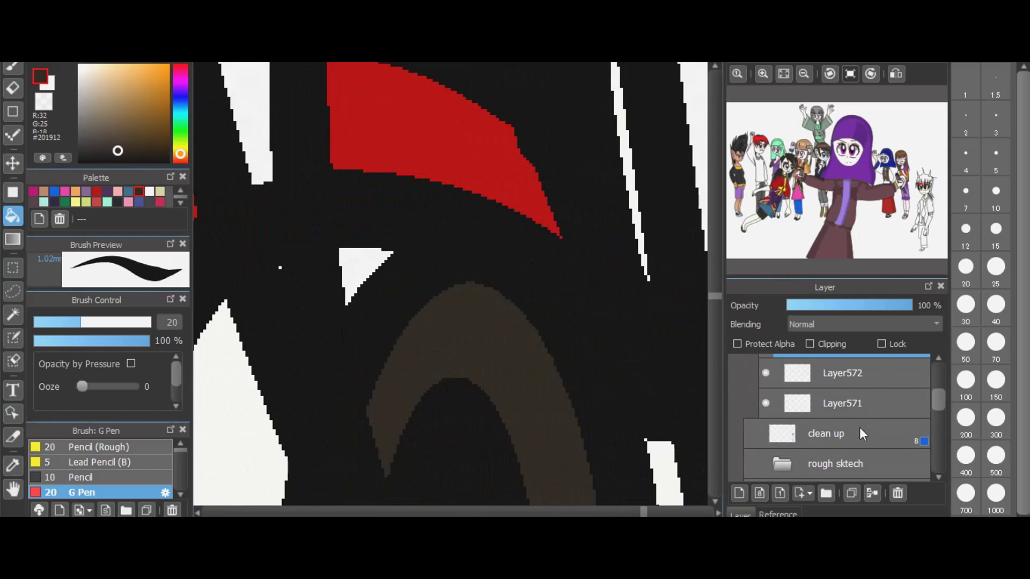
pyautogui.click(852, 399)
pyautogui.click(147, 192)
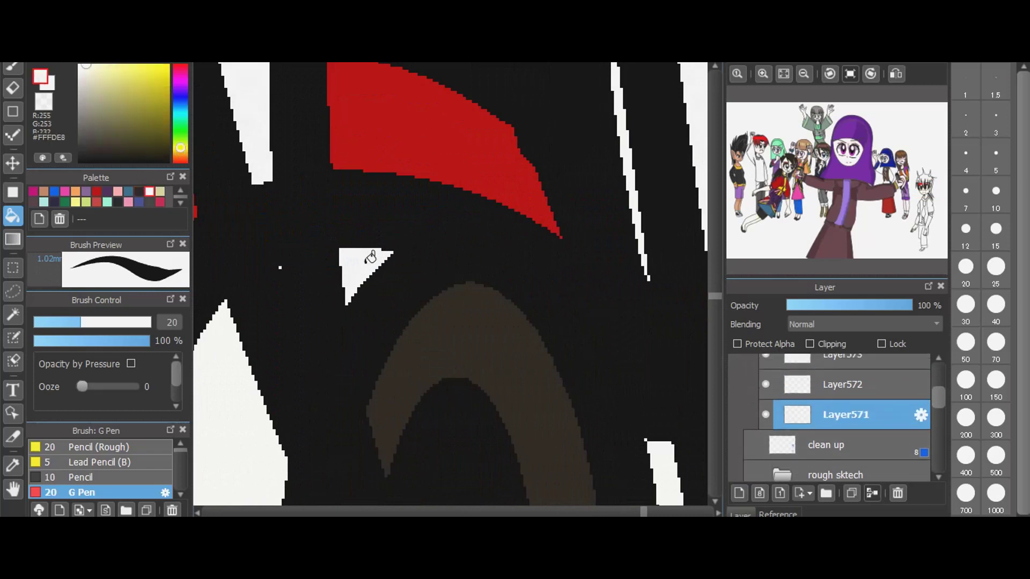
pyautogui.scroll(4, 824, 391)
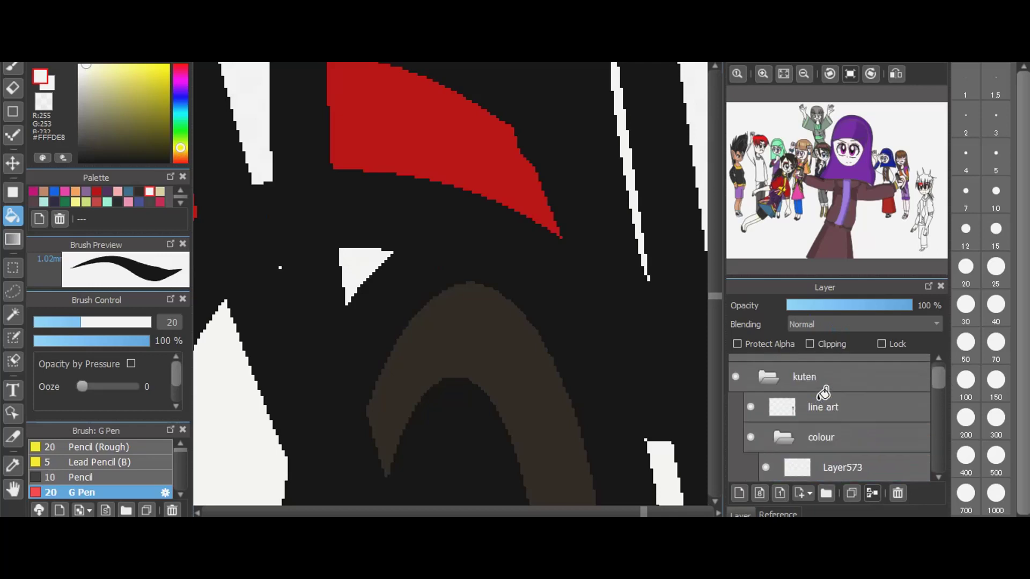
pyautogui.click(816, 464)
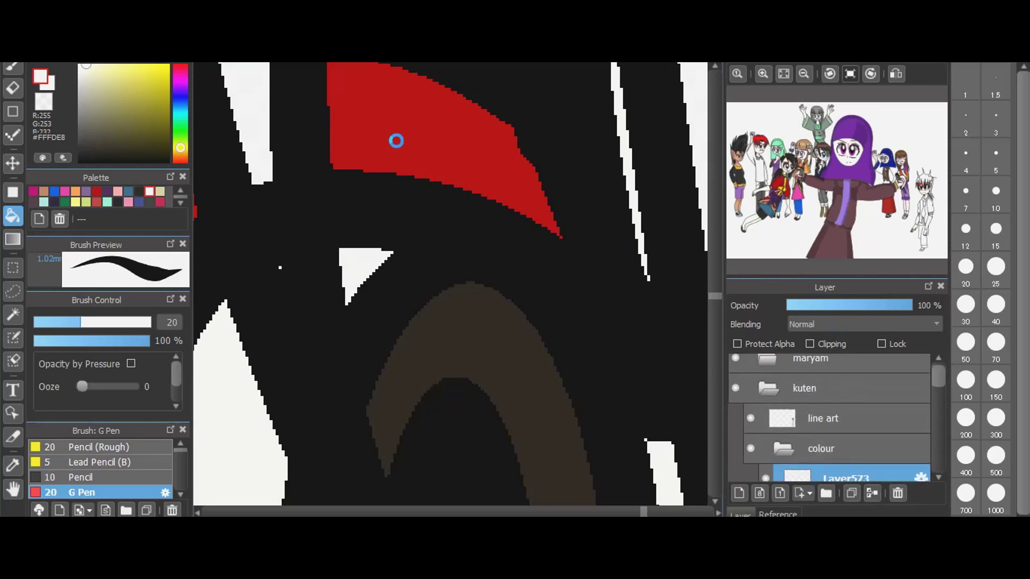
# - Add a new layer above the iris layer in the "colour" folder for the hair
pyautogui.scroll(-2, 396, 141)
pyautogui.scroll(-1, 396, 141)
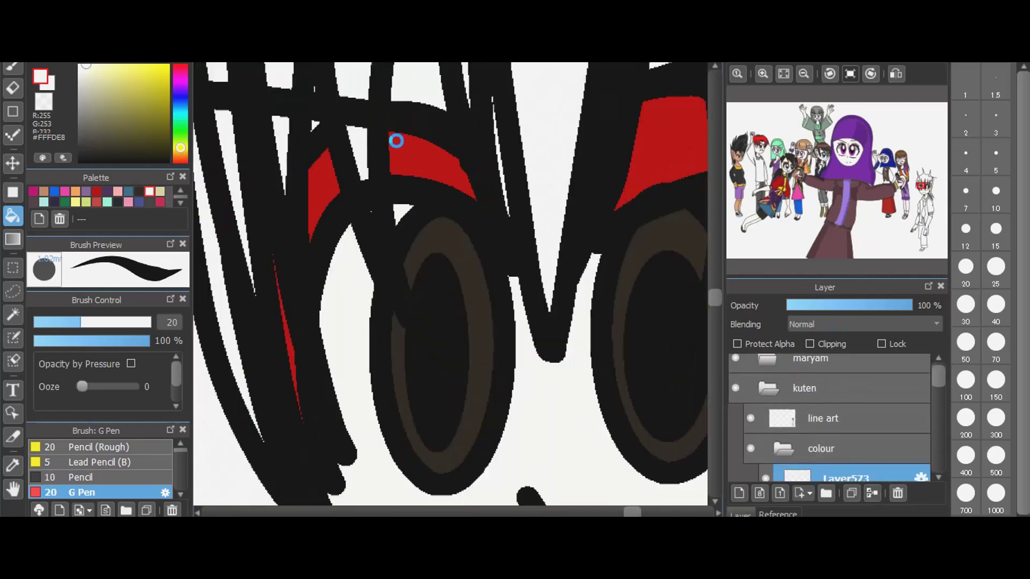
pyautogui.scroll(-2, 396, 140)
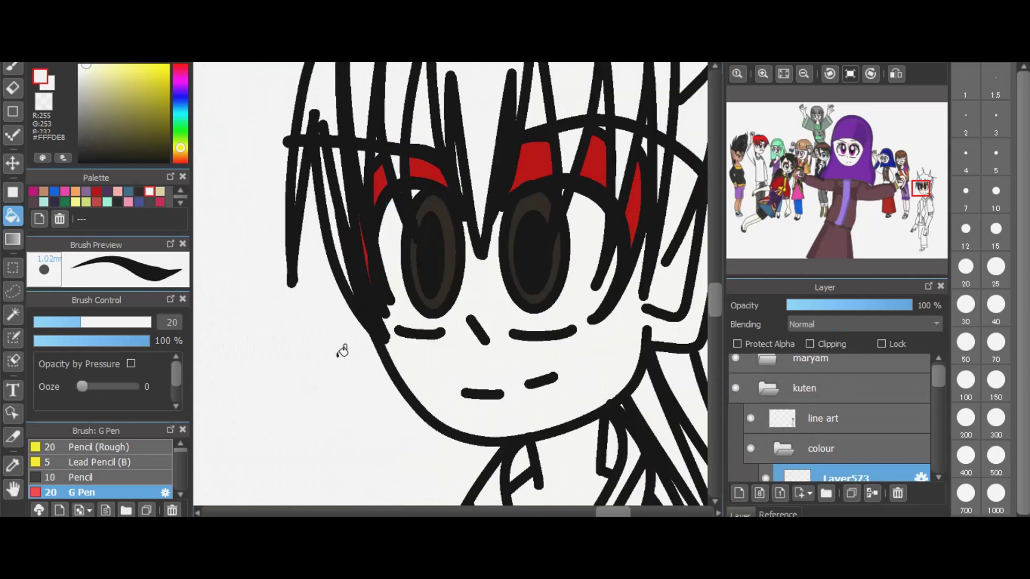
pyautogui.scroll(-1, 342, 352)
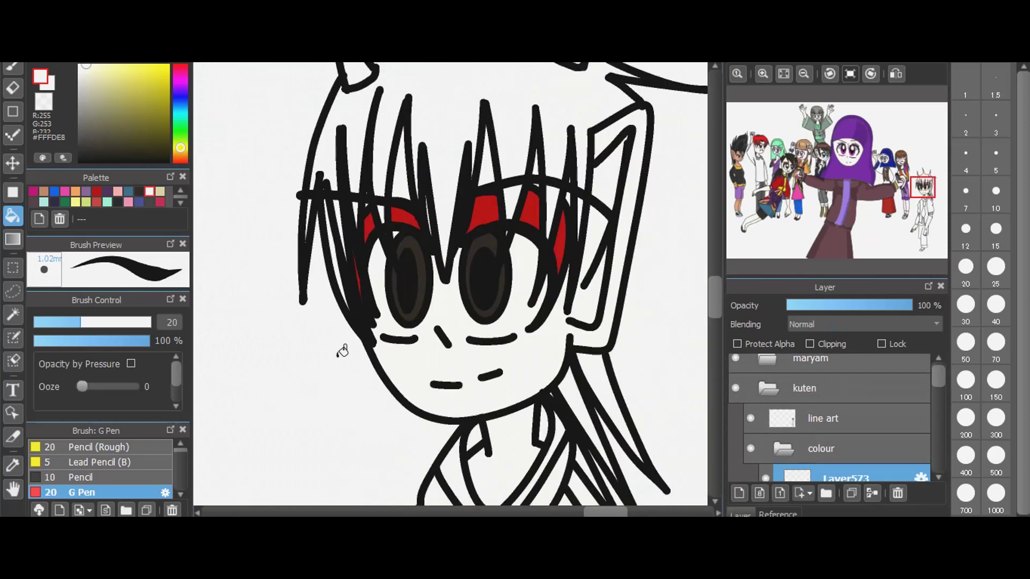
pyautogui.scroll(-2, 342, 351)
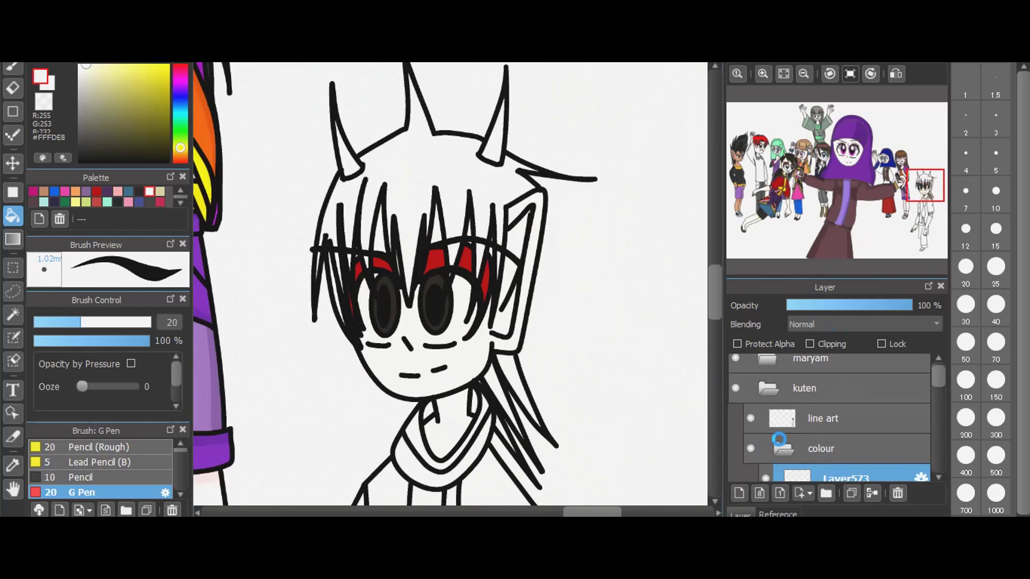
pyautogui.scroll(-3, 789, 430)
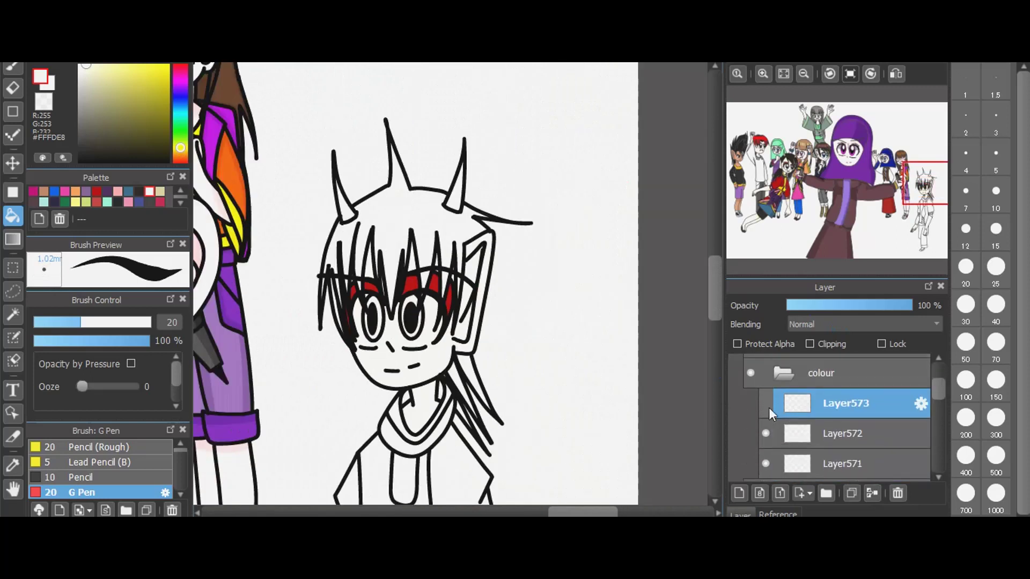
pyautogui.click(741, 493)
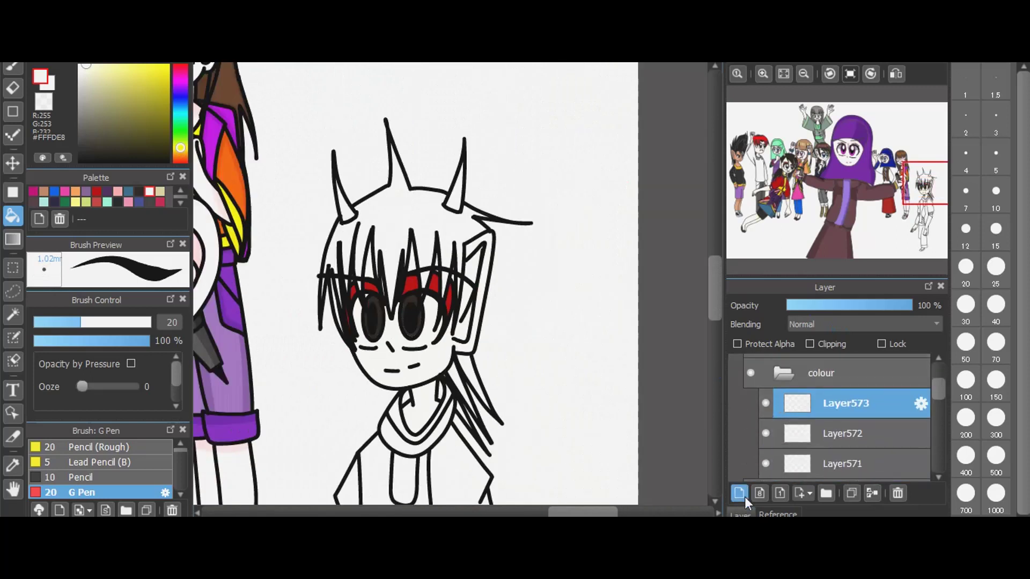
# - Fill the hair, fringe and ponytail strands with dark brown #201912, and switch to the Brush tool
pyautogui.scroll(1, 390, 301)
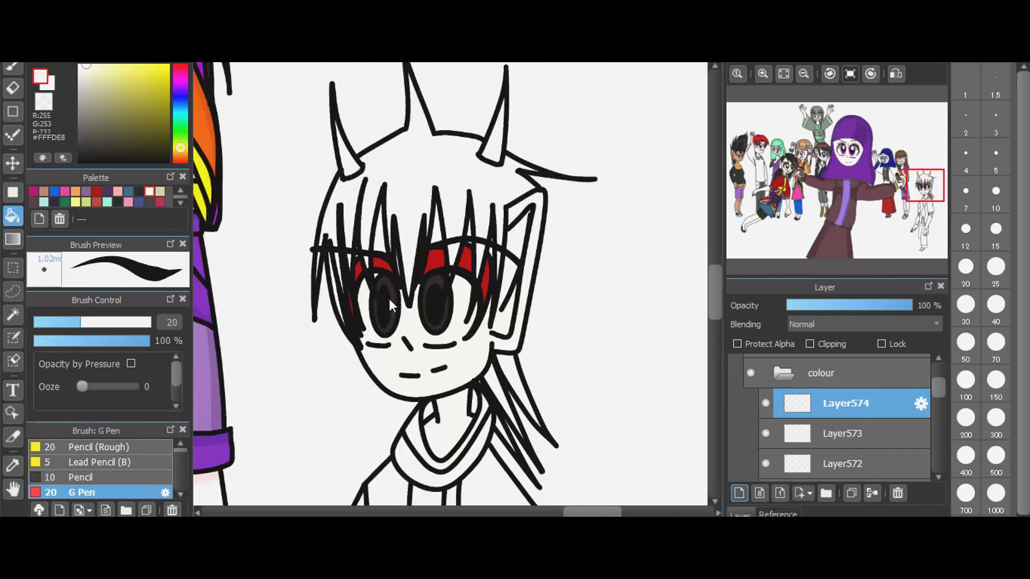
pyautogui.hotkey('ctrl', '+')
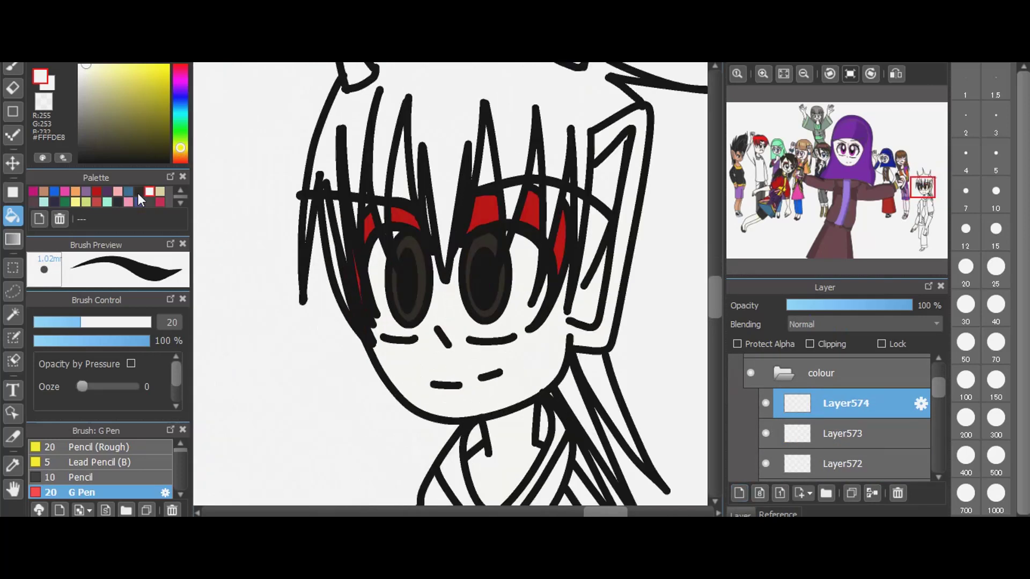
pyautogui.click(139, 192)
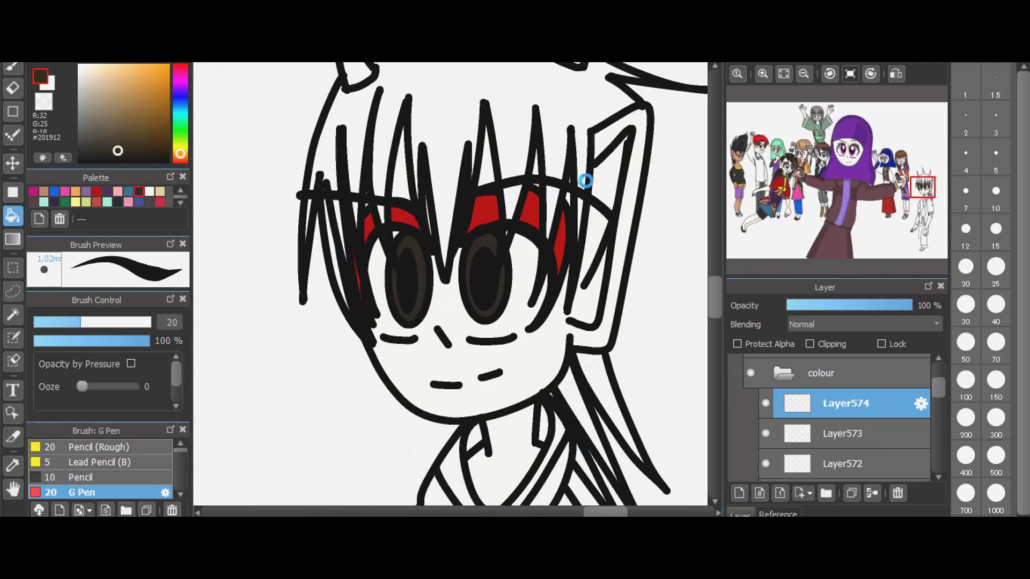
pyautogui.click(587, 203)
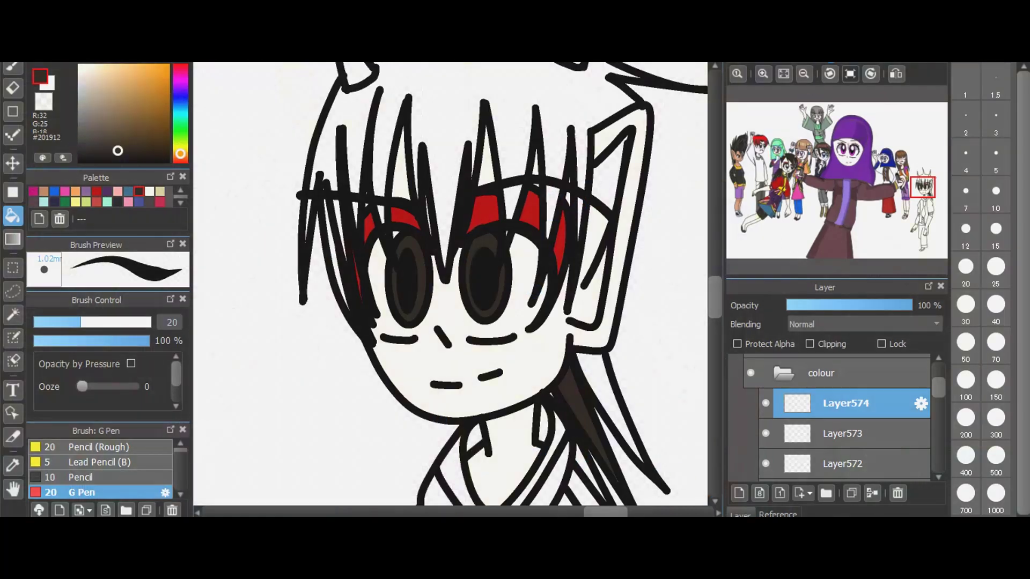
pyautogui.click(586, 199)
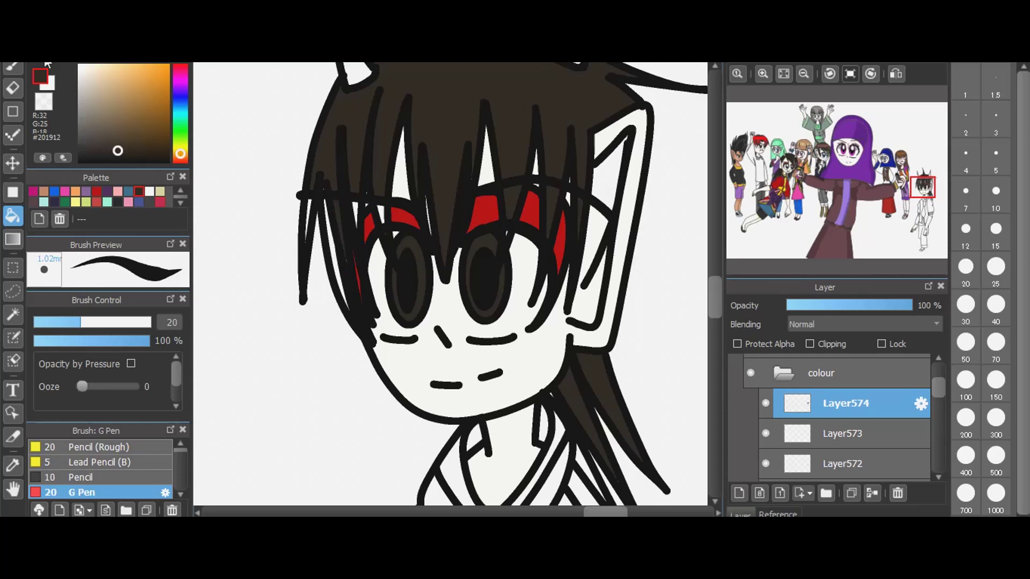
pyautogui.click(18, 66)
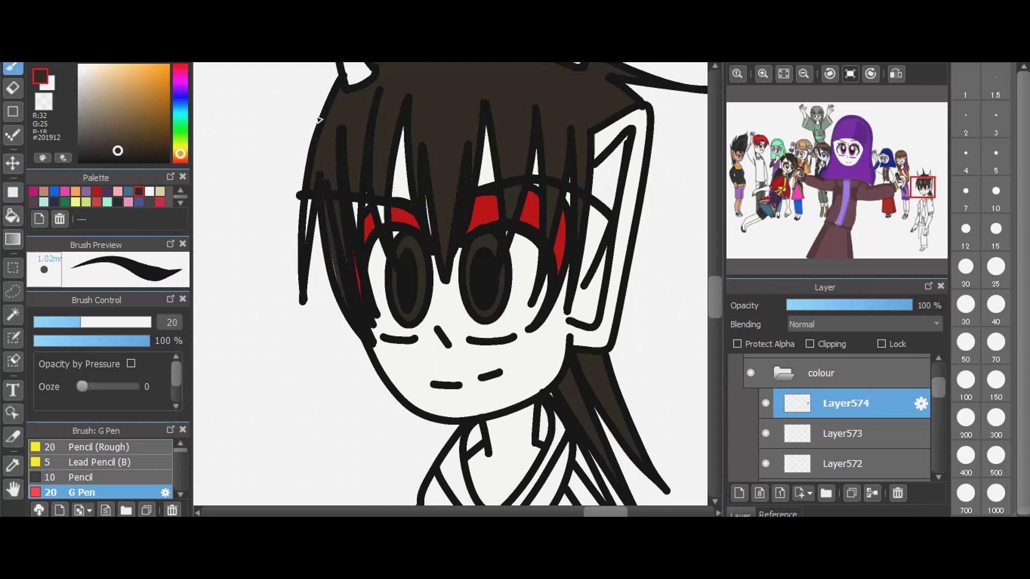
pyautogui.moveTo(315, 119); pyautogui.dragTo(315, 129)
pyautogui.moveTo(330, 239); pyautogui.dragTo(336, 276)
pyautogui.hotkey('ctrl', 'z')
pyautogui.hotkey('ctrl', 'z')
pyautogui.hotkey('ctrl', 'z')
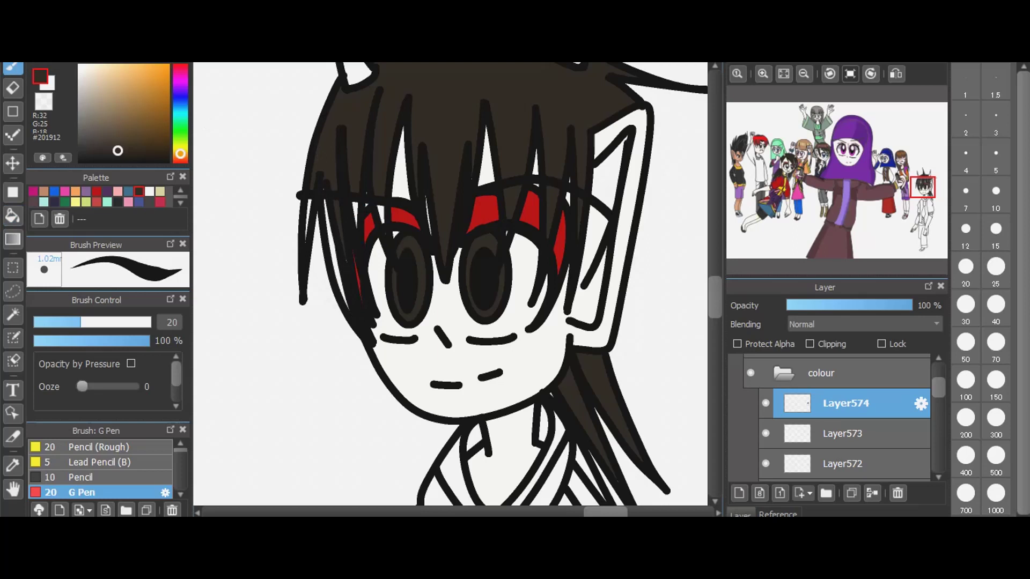
pyautogui.hotkey('ctrl', 'y')
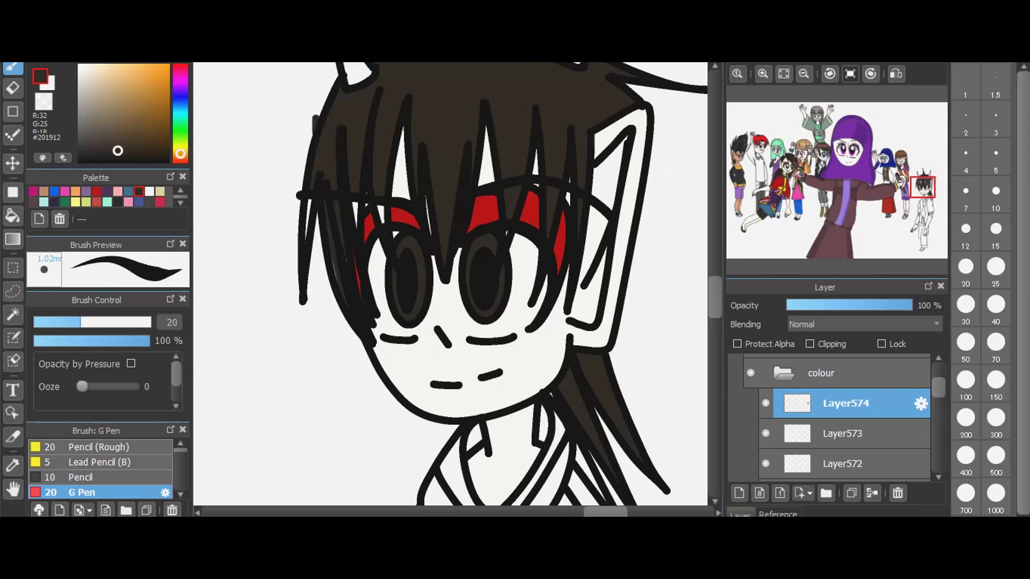
pyautogui.hotkey('ctrl', 'z')
# - Brush dark brown over the unfilled slivers between the hair strands on the left-hand side of the face
pyautogui.moveTo(351, 315); pyautogui.dragTo(327, 165)
pyautogui.moveTo(307, 250); pyautogui.dragTo(321, 161)
pyautogui.moveTo(363, 235); pyautogui.dragTo(359, 170)
pyautogui.scroll(1, 347, 146)
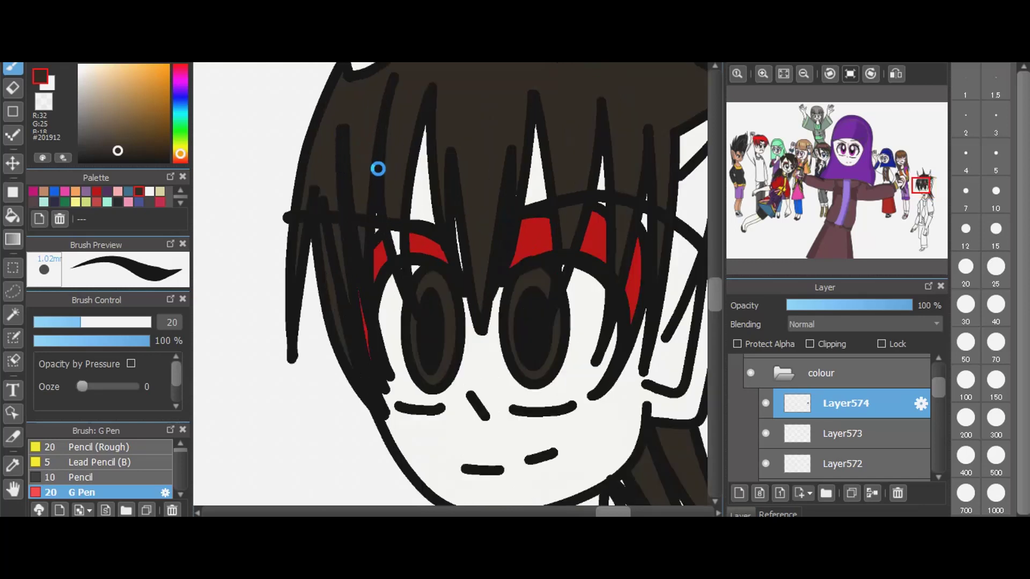
pyautogui.scroll(1, 379, 168)
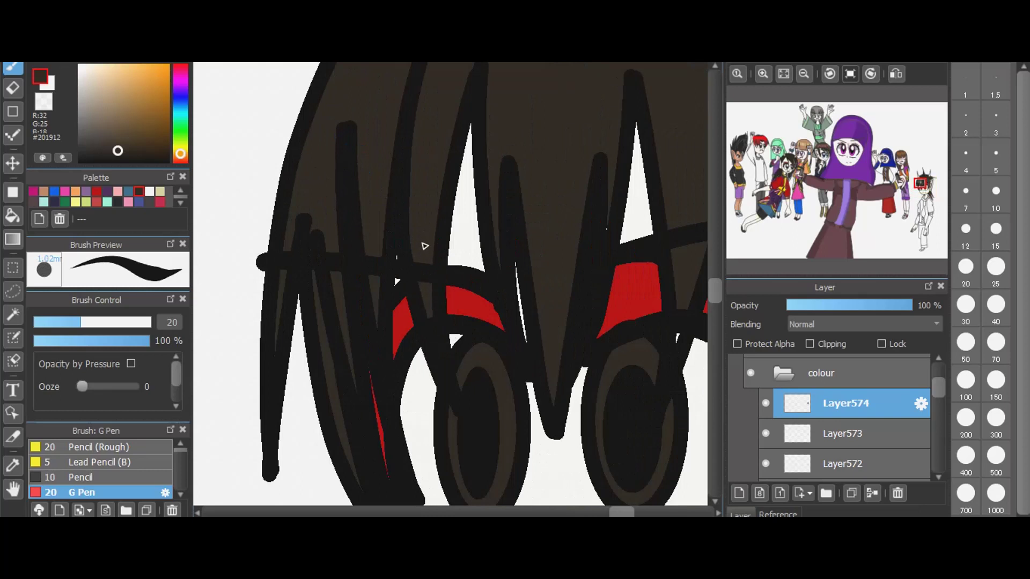
pyautogui.scroll(-1, 506, 223)
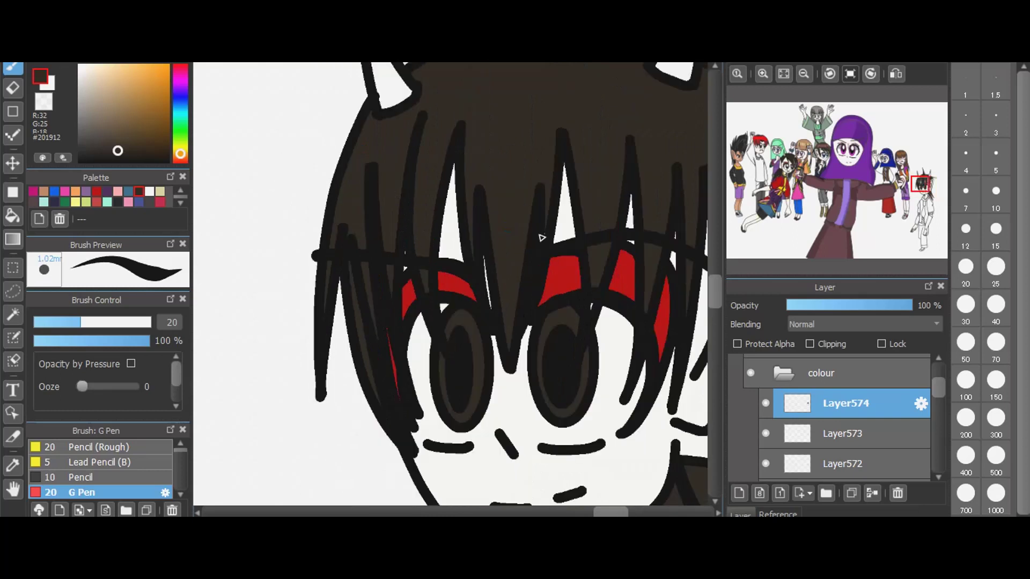
pyautogui.scroll(-1, 508, 230)
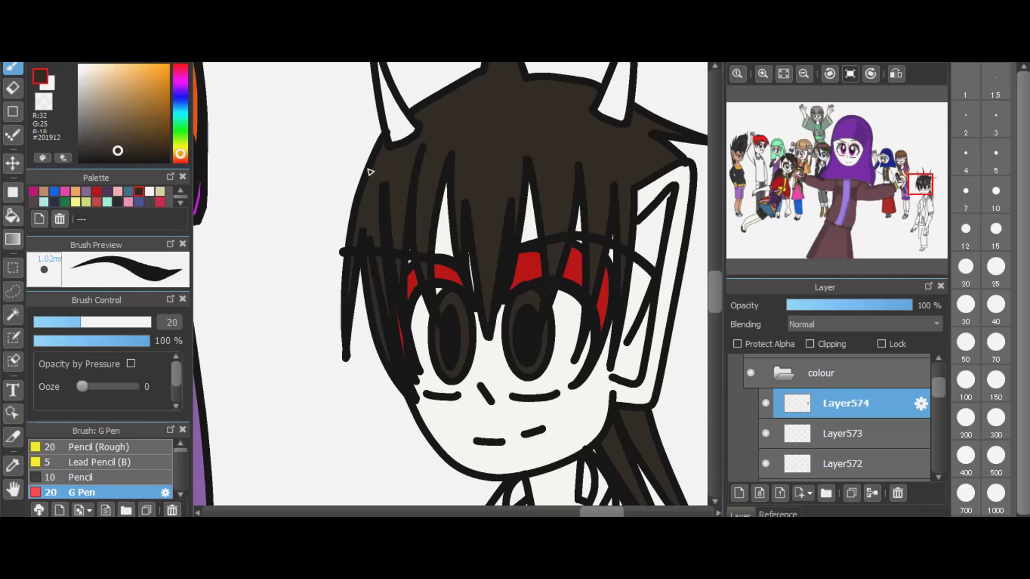
# - Fill the empty gap between the lower ponytail strands with dark brown #201912 on the hair layer, ending with the Fill tool active
pyautogui.scroll(-2, 371, 172)
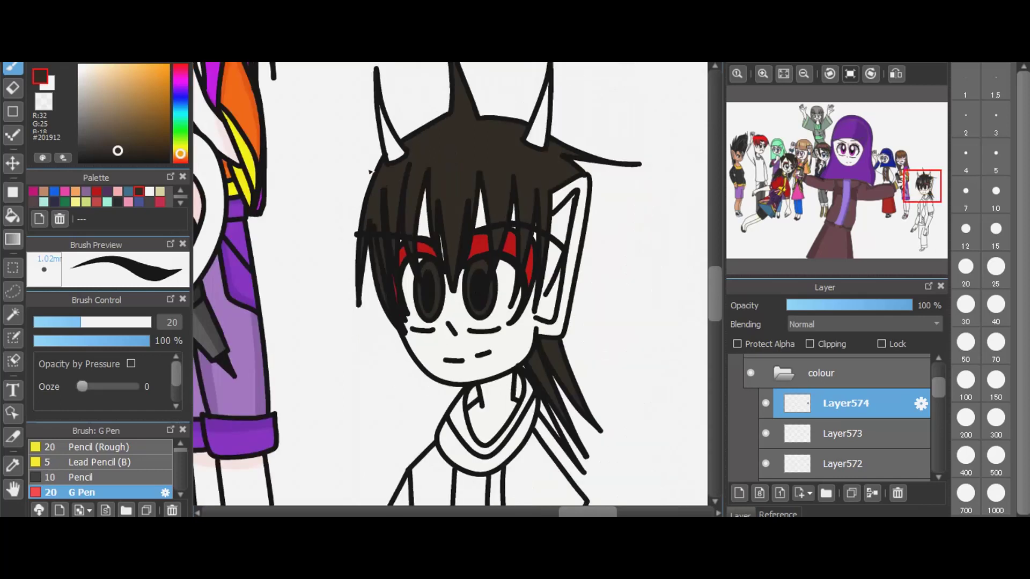
pyautogui.scroll(2, 550, 416)
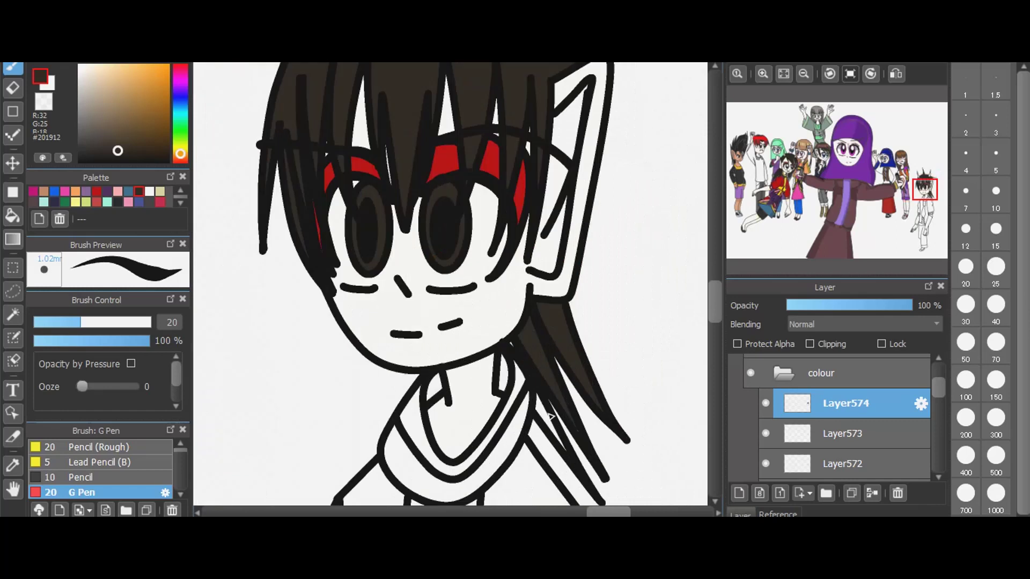
pyautogui.scroll(1, 499, 327)
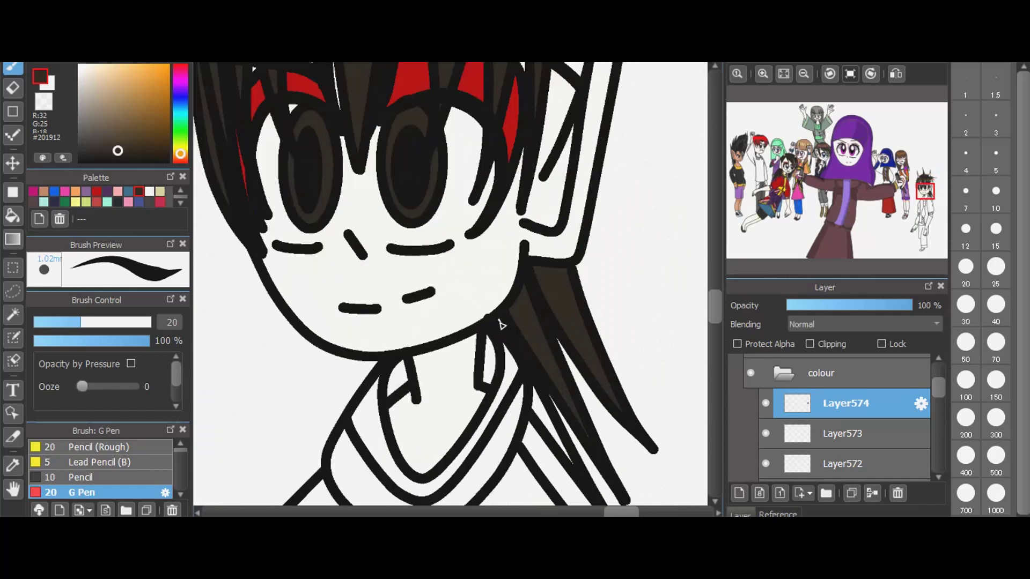
pyautogui.click(13, 216)
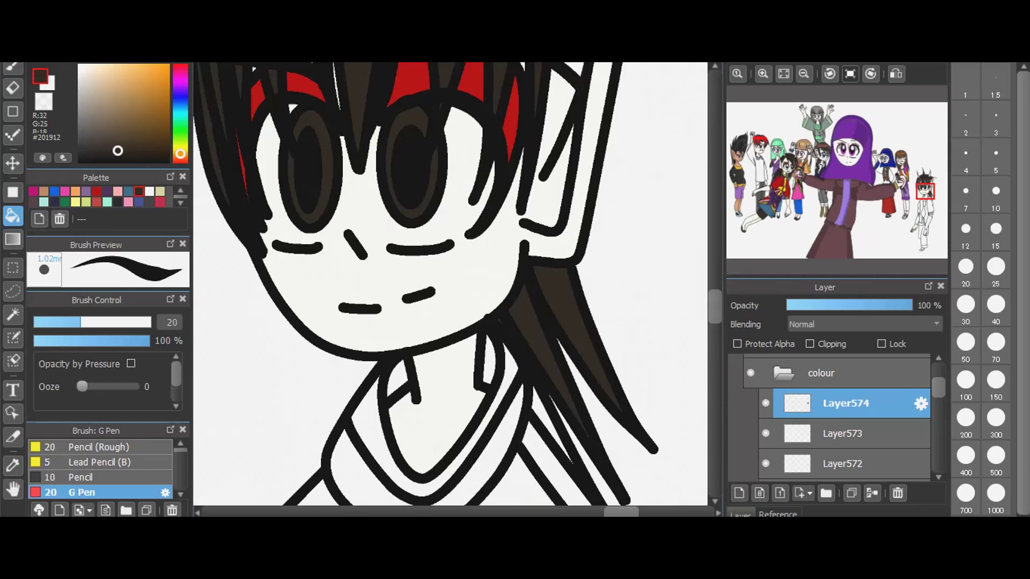
pyautogui.click(542, 403)
pyautogui.click(10, 68)
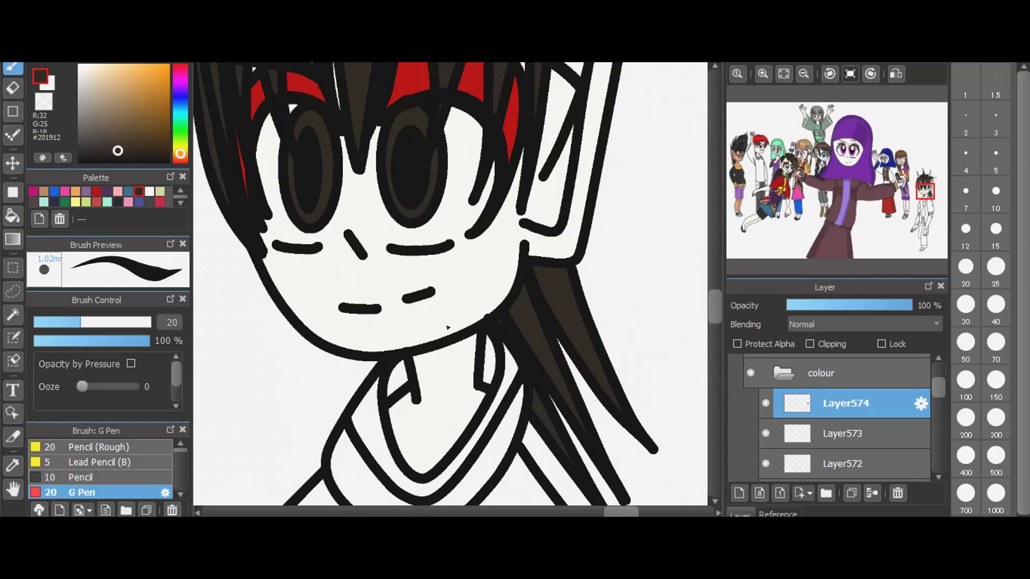
pyautogui.scroll(-1, 448, 328)
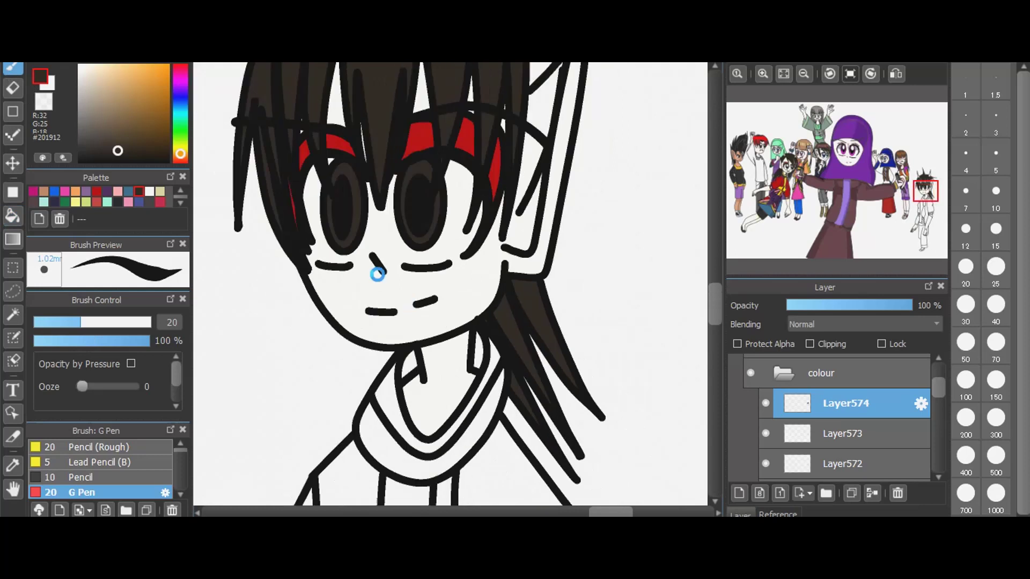
pyautogui.scroll(-1, 448, 327)
pyautogui.click(13, 218)
# - Try filling the upper inner ear with tan #D0C996 on the skin layer, undo it, and pick pale cream #FFFDE8
pyautogui.click(160, 191)
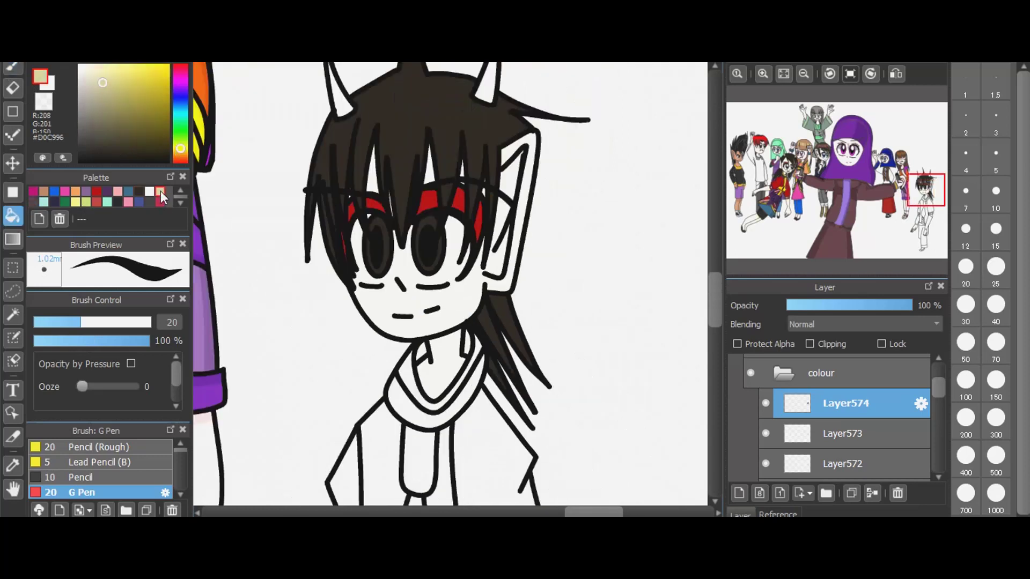
pyautogui.scroll(-5, 871, 417)
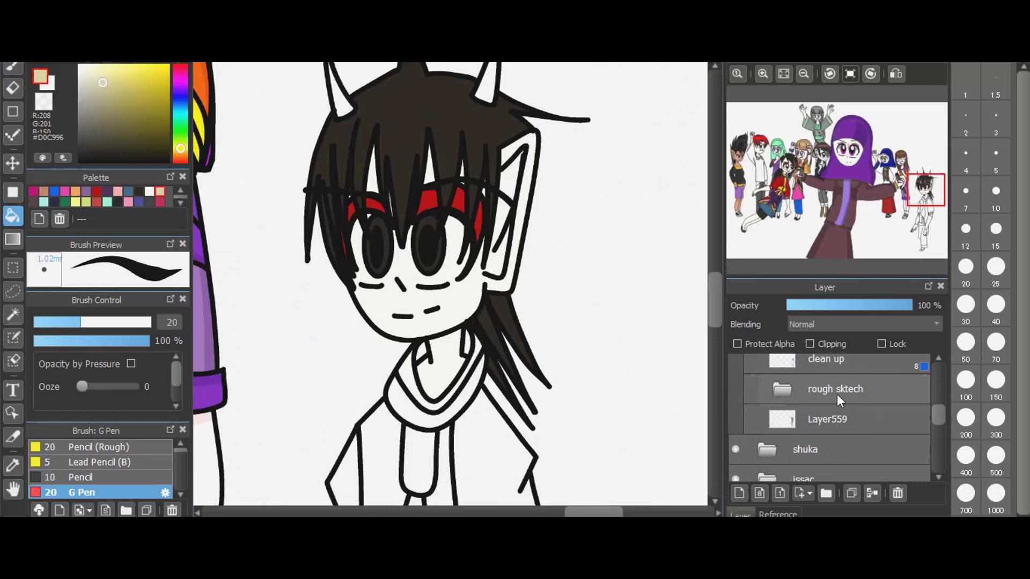
pyautogui.scroll(3, 837, 395)
pyautogui.click(849, 419)
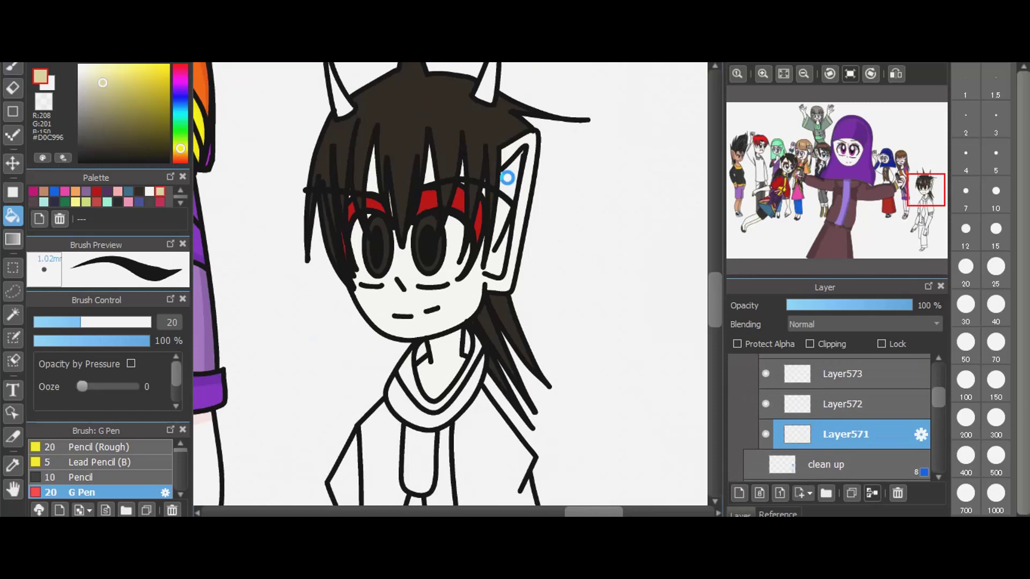
pyautogui.click(507, 178)
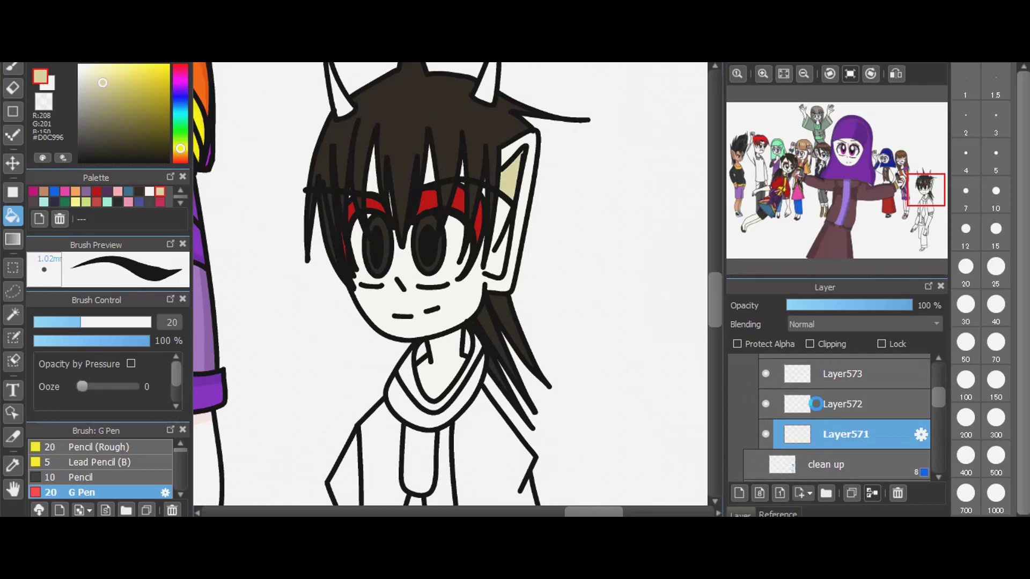
pyautogui.scroll(1, 815, 404)
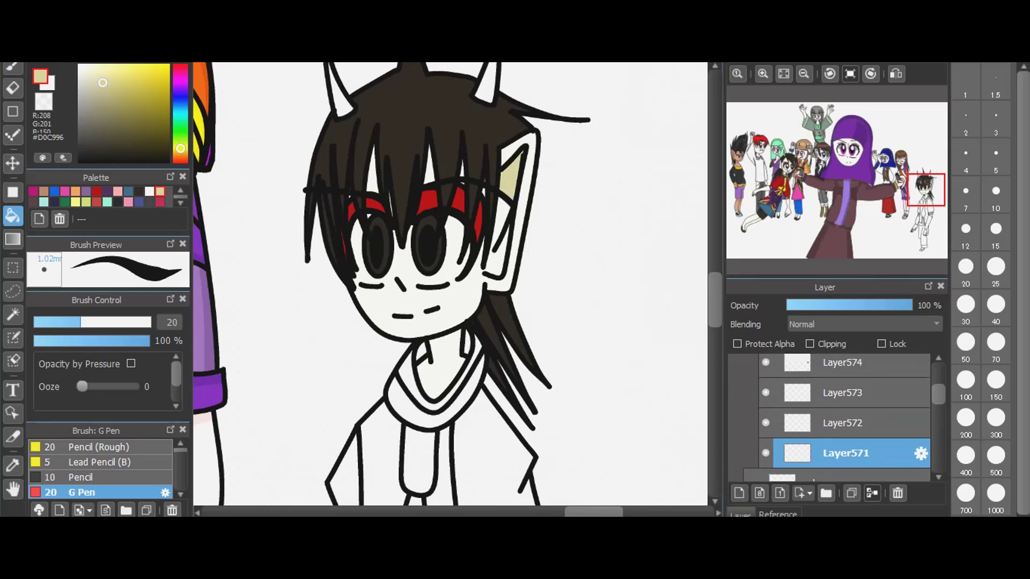
pyautogui.hotkey('ctrl', 'z')
pyautogui.click(150, 193)
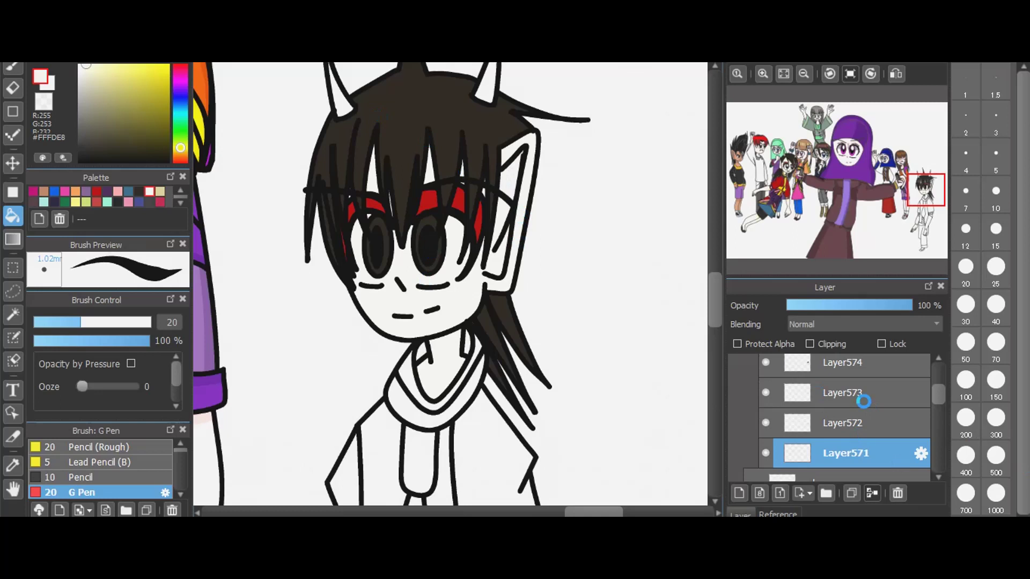
# - Add a new layer above the hair layer in the "colour" folder and fill both horns with tan #D0C996
pyautogui.scroll(4, 858, 408)
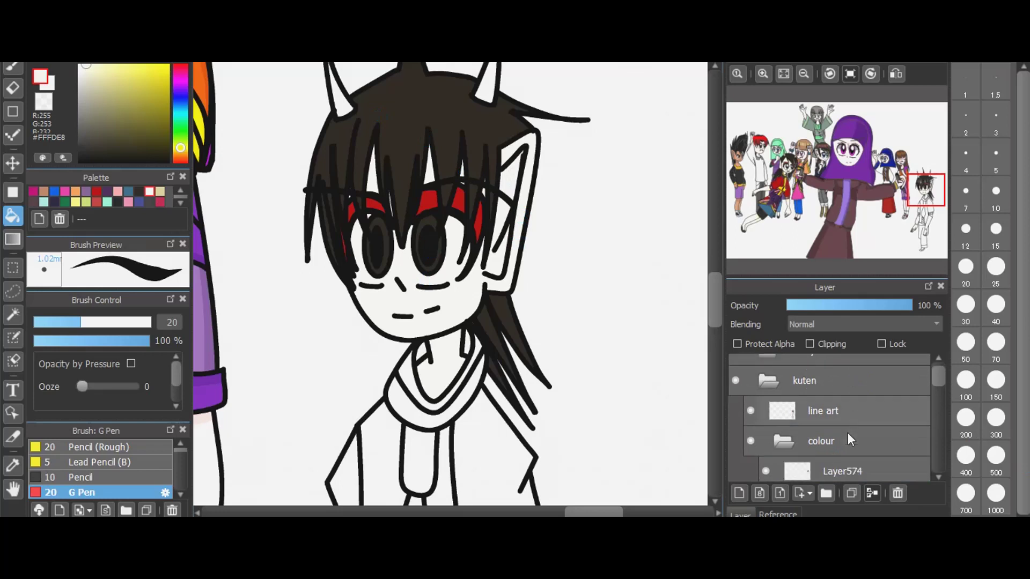
pyautogui.scroll(-2, 848, 432)
pyautogui.click(823, 401)
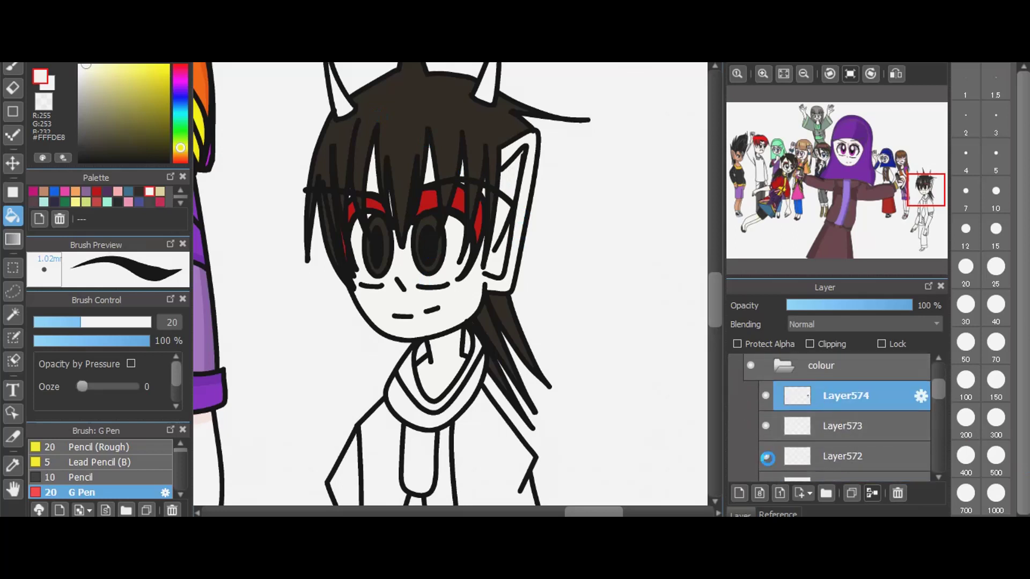
pyautogui.click(738, 494)
pyautogui.scroll(5, 719, 286)
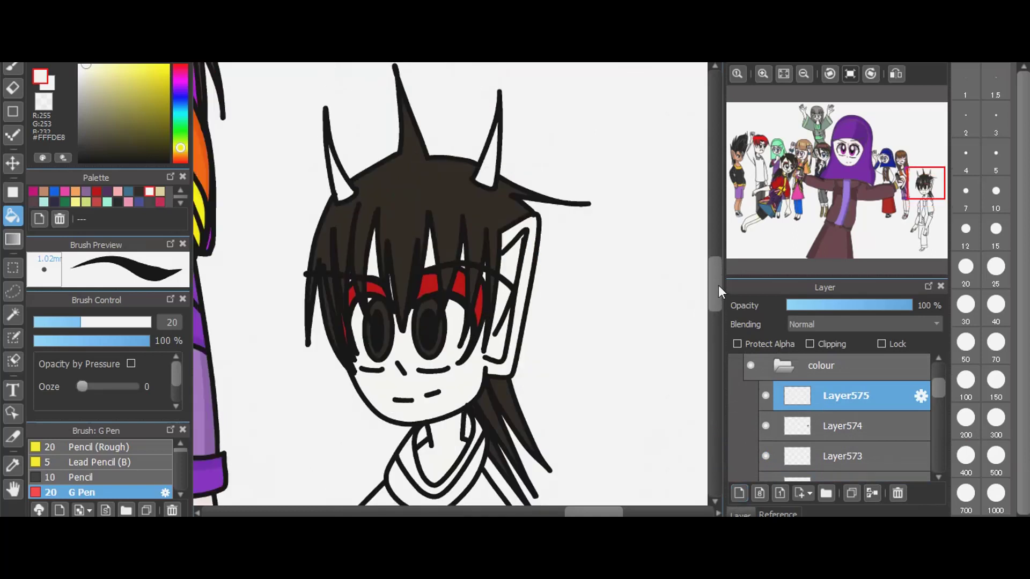
pyautogui.click(160, 192)
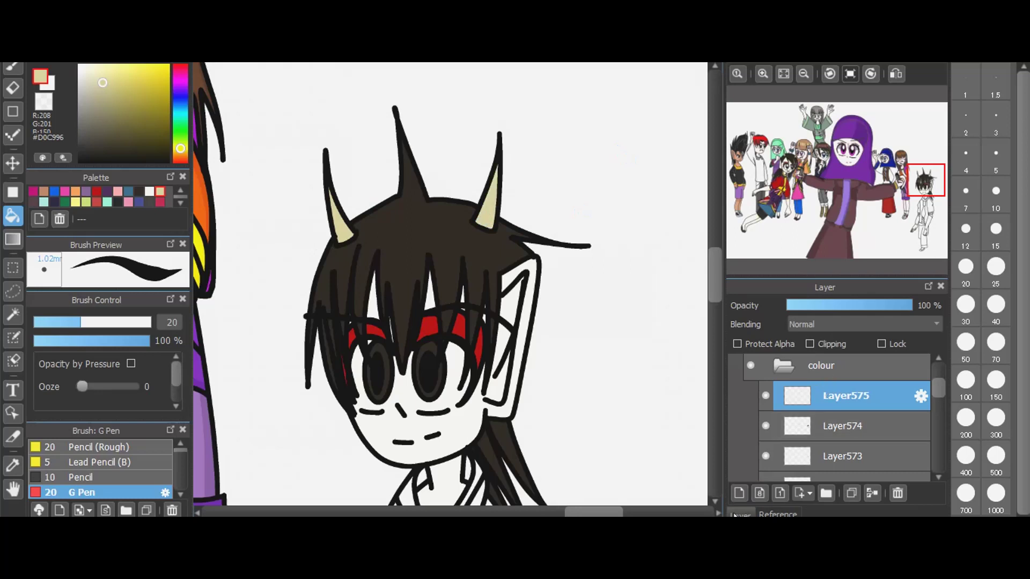
# - Fill the jacket's body, sleeves and upper cuff bands with red #B00000 on a new layer above the horn layer
pyautogui.hotkey('ctrl', 'shift', 'n')
pyautogui.click(718, 335)
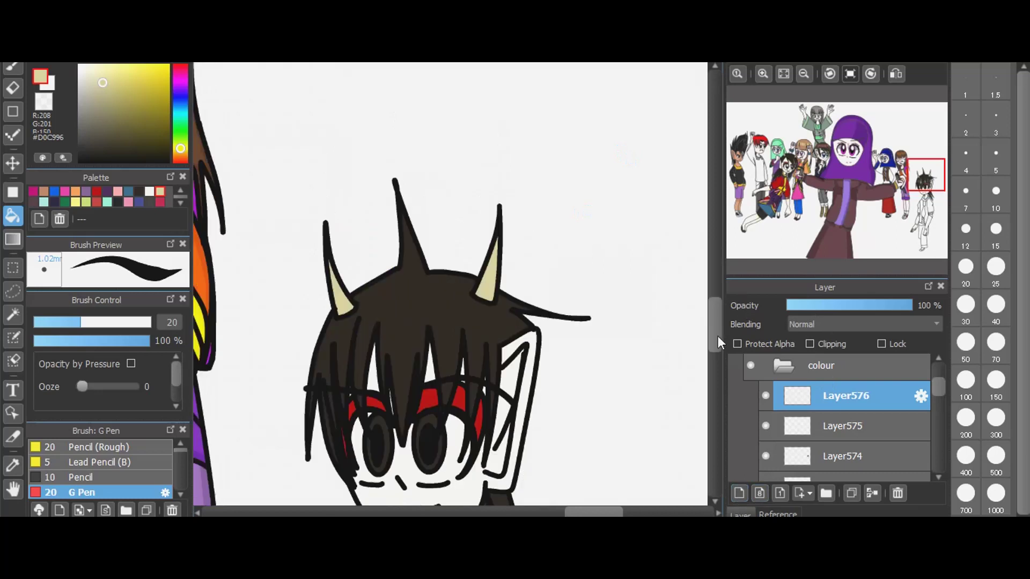
pyautogui.moveTo(718, 335); pyautogui.dragTo(718, 349)
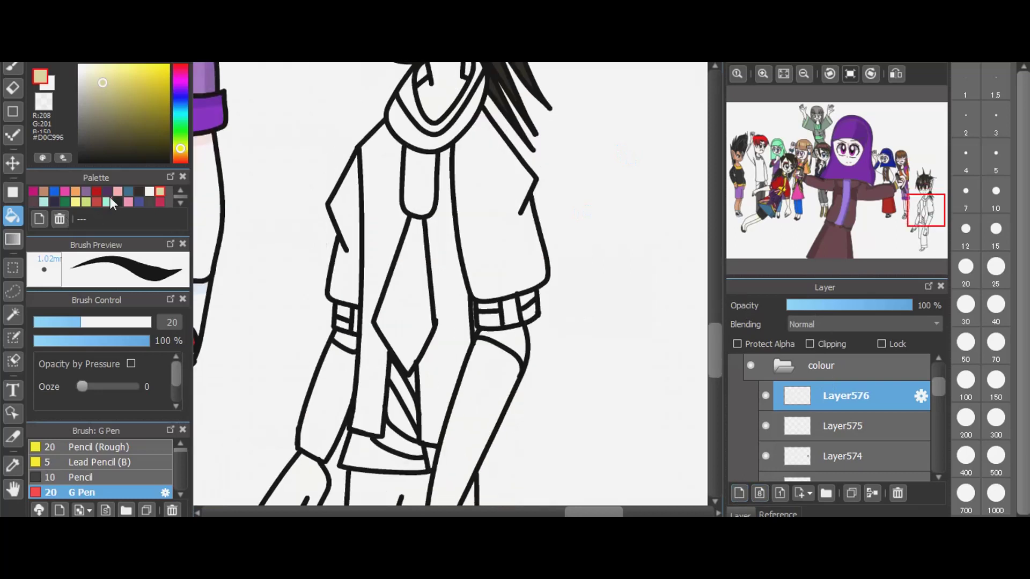
pyautogui.click(98, 190)
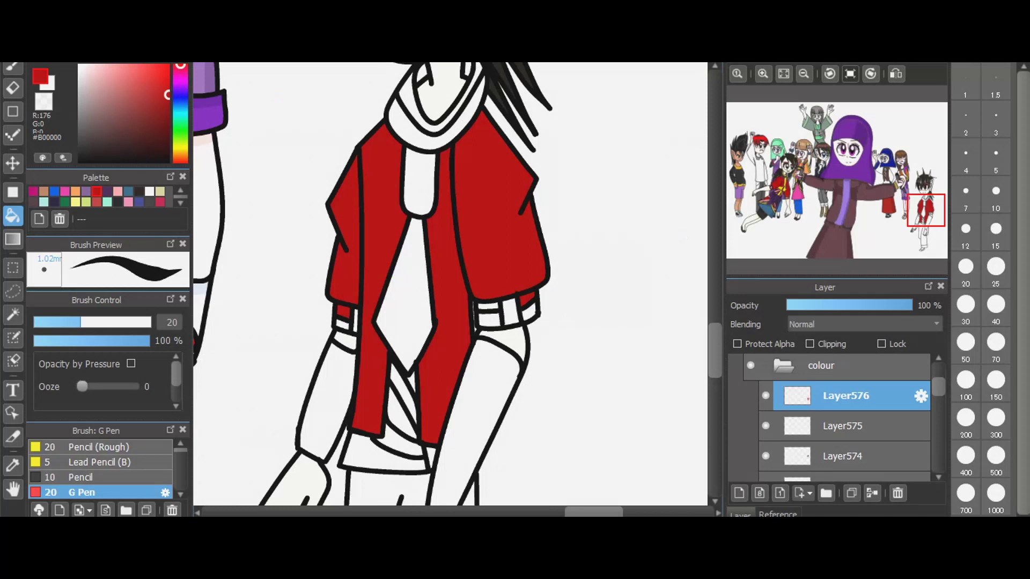
pyautogui.click(488, 306)
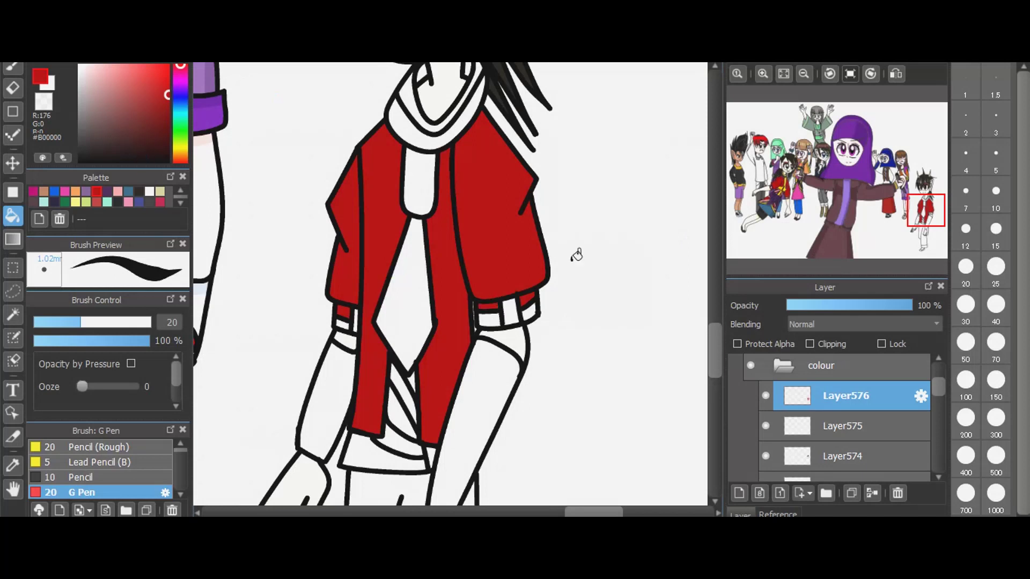
# - Add a new layer above the jacket layer and fill both parts of the tie with dark purple #401F53
pyautogui.click(739, 492)
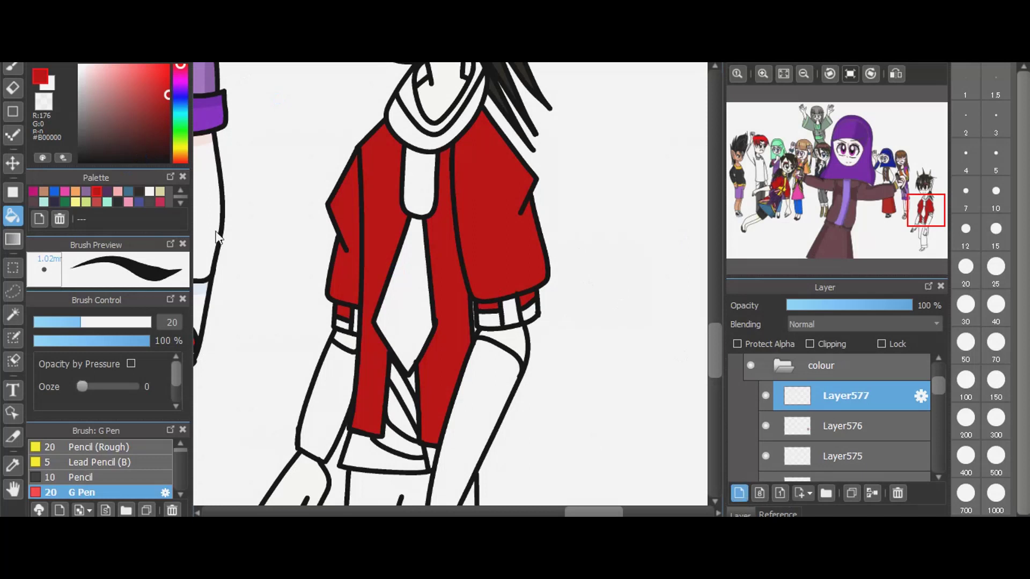
pyautogui.click(109, 194)
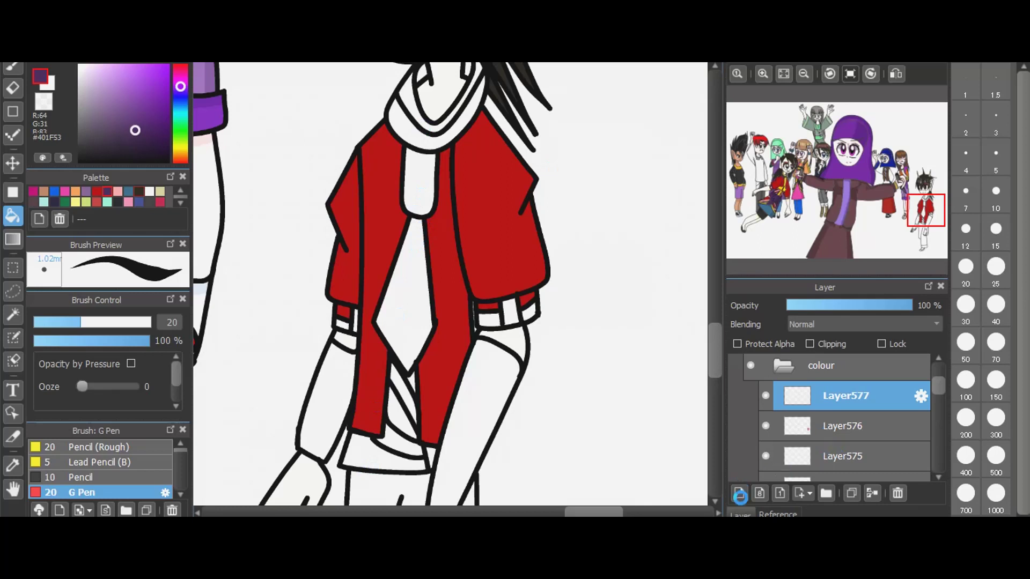
pyautogui.click(409, 300)
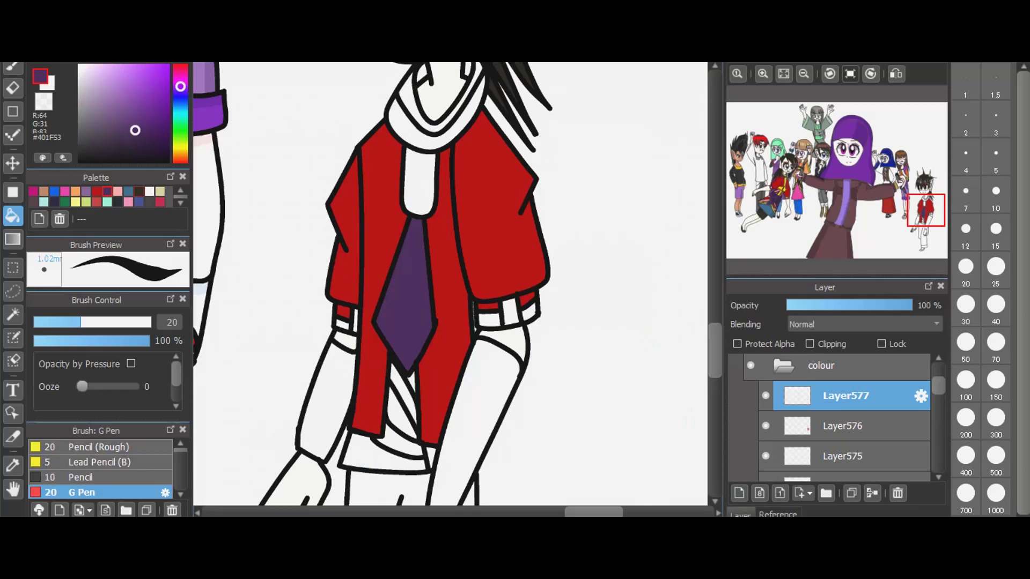
pyautogui.moveTo(318, 565)
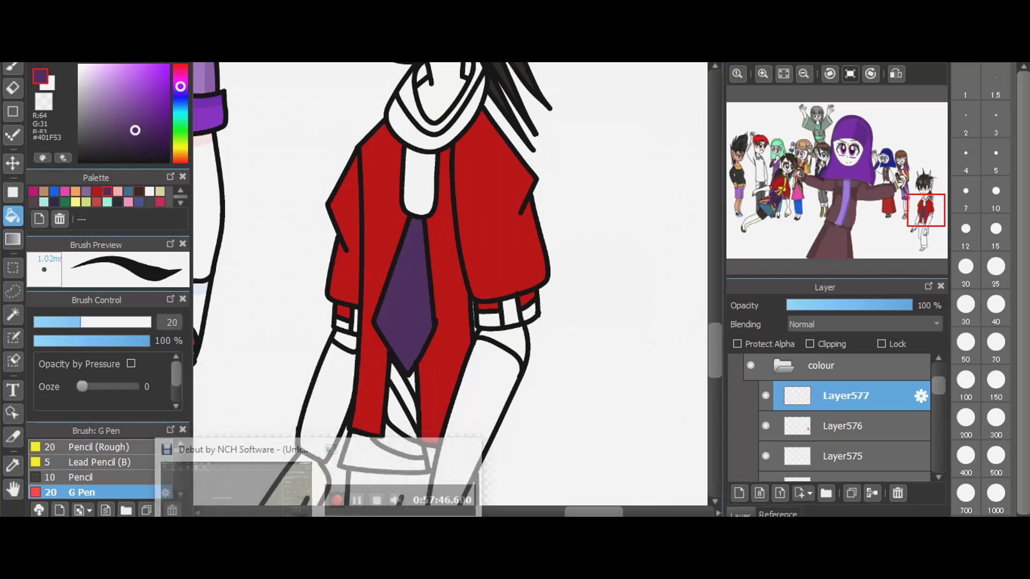
pyautogui.click(420, 184)
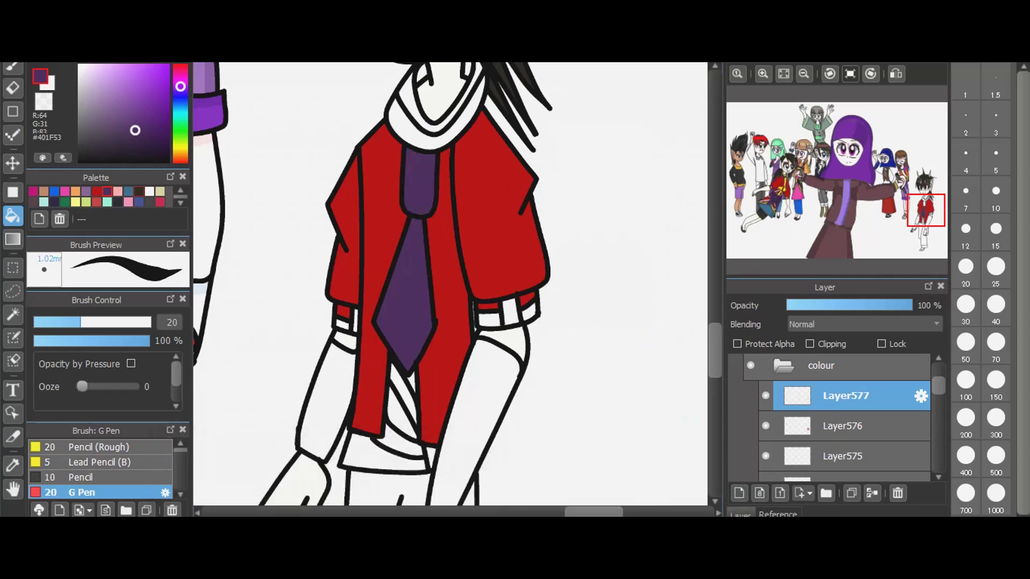
# - On a new layer above the tie layer, fill the shirt sections below the tie and the remaining cuff segments with pink #FFA4A4
pyautogui.click(733, 492)
pyautogui.click(118, 192)
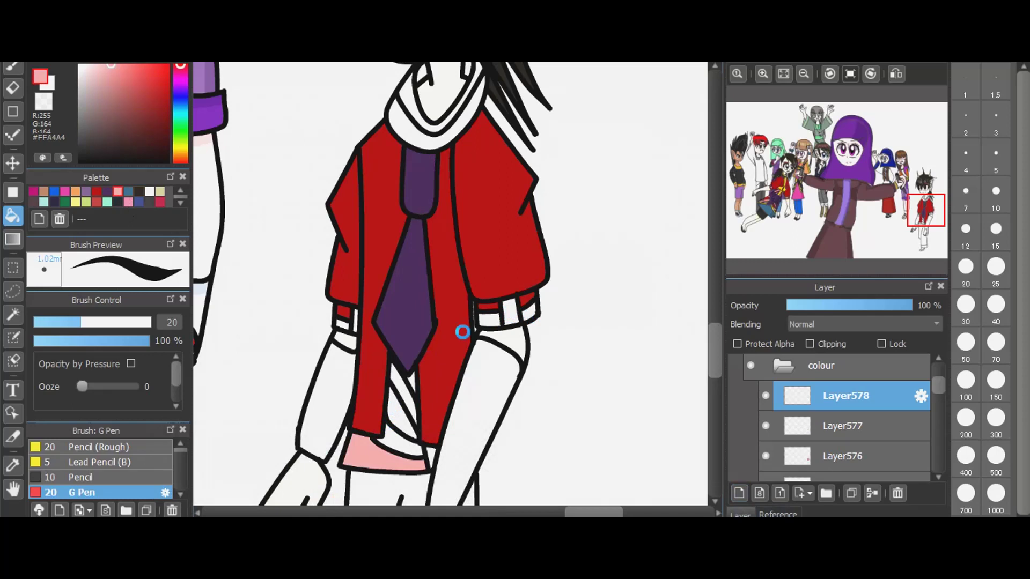
pyautogui.click(414, 379)
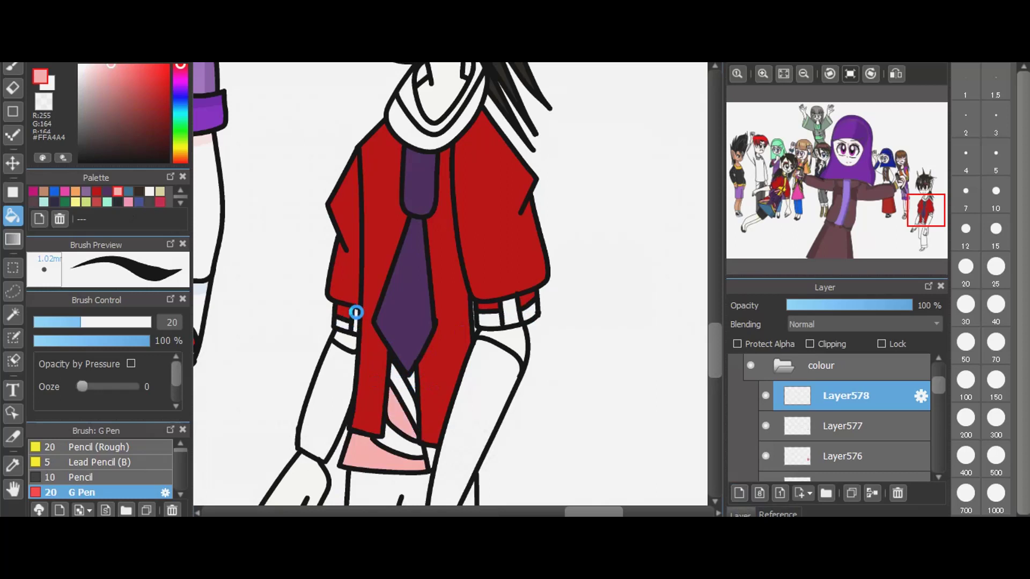
pyautogui.click(489, 320)
pyautogui.click(511, 315)
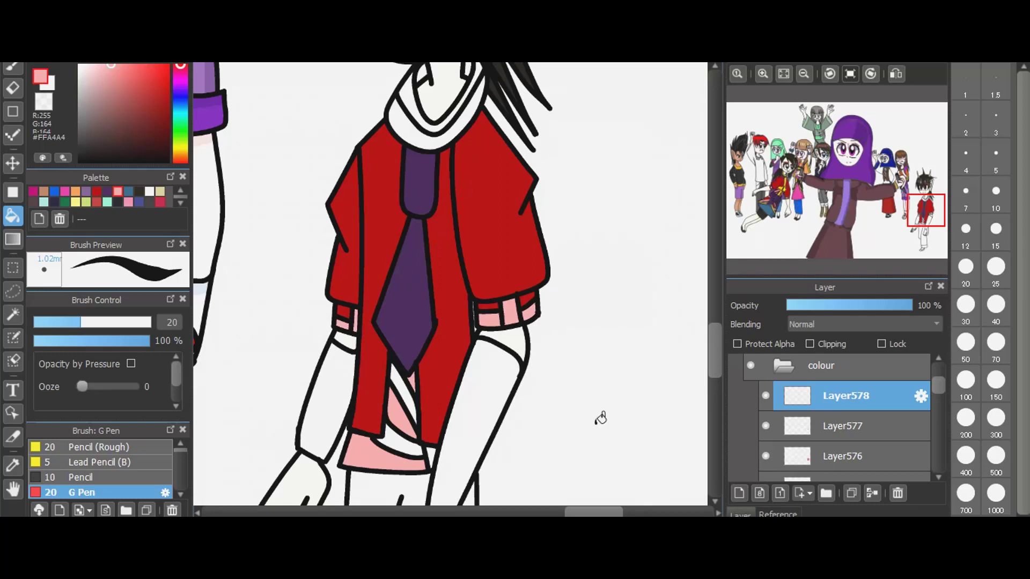
# - Add another layer and fill the diagonal stripes of the pink shirt with red #B00000
pyautogui.click(738, 494)
pyautogui.click(97, 191)
pyautogui.click(388, 441)
pyautogui.click(397, 379)
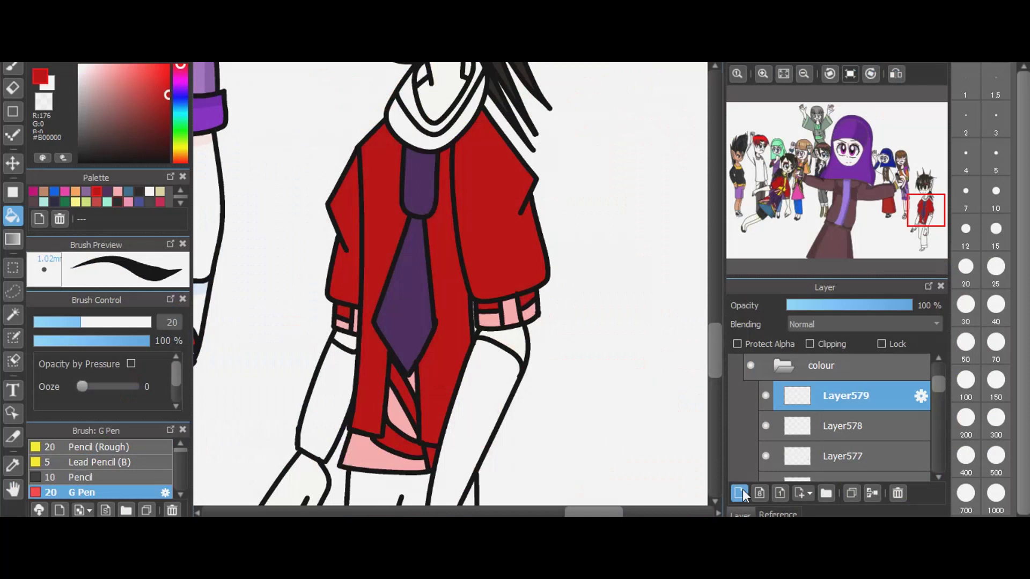
# - Fill the coverings on both forearms with tan #D0C996 on a new layer above the shirt stripe layer
pyautogui.click(740, 493)
pyautogui.click(162, 191)
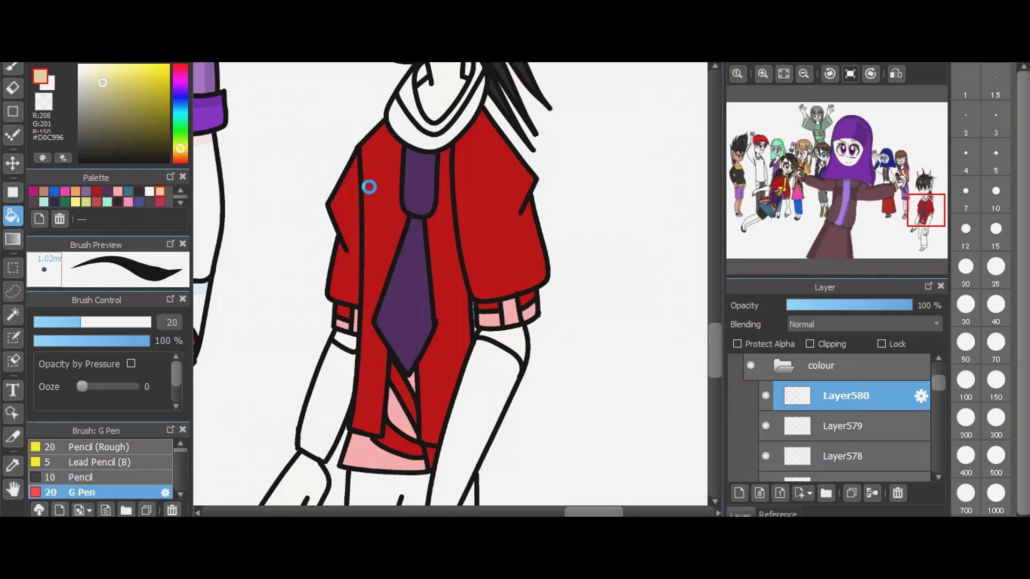
pyautogui.click(328, 402)
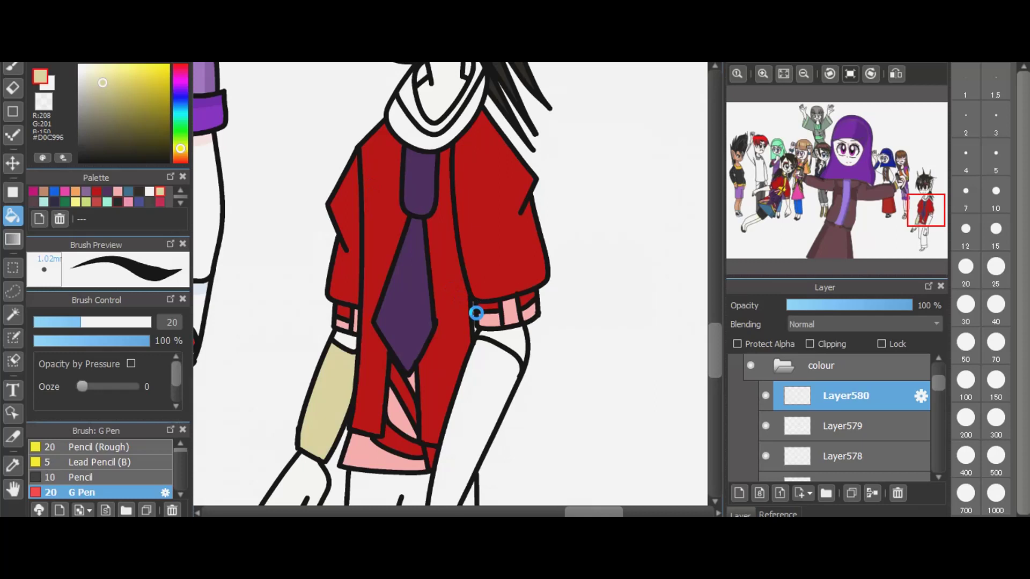
pyautogui.click(477, 313)
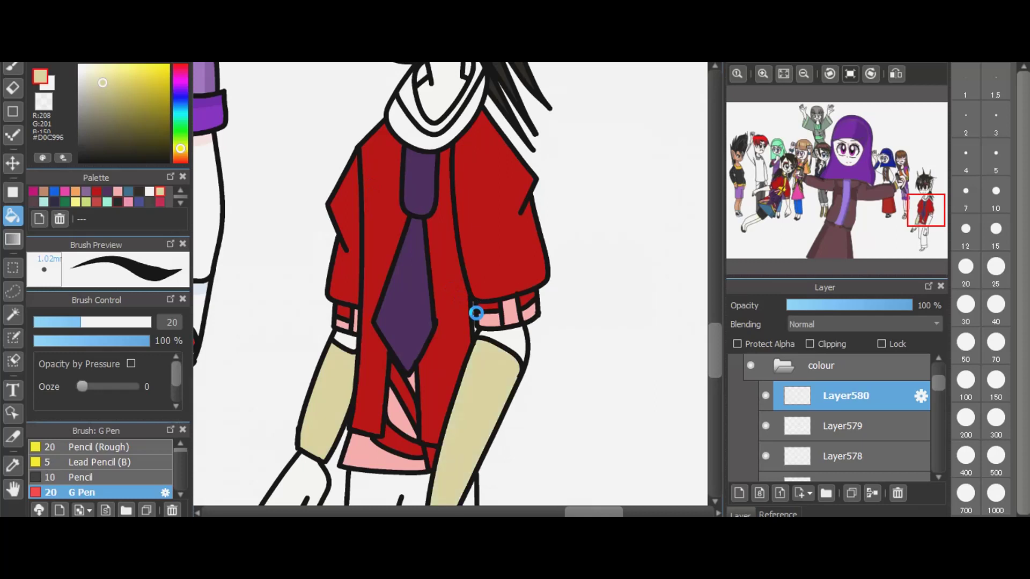
# - Fill the trousers with blue #316484 on a new layer above the forearm layer, and add another empty layer above it
pyautogui.click(737, 498)
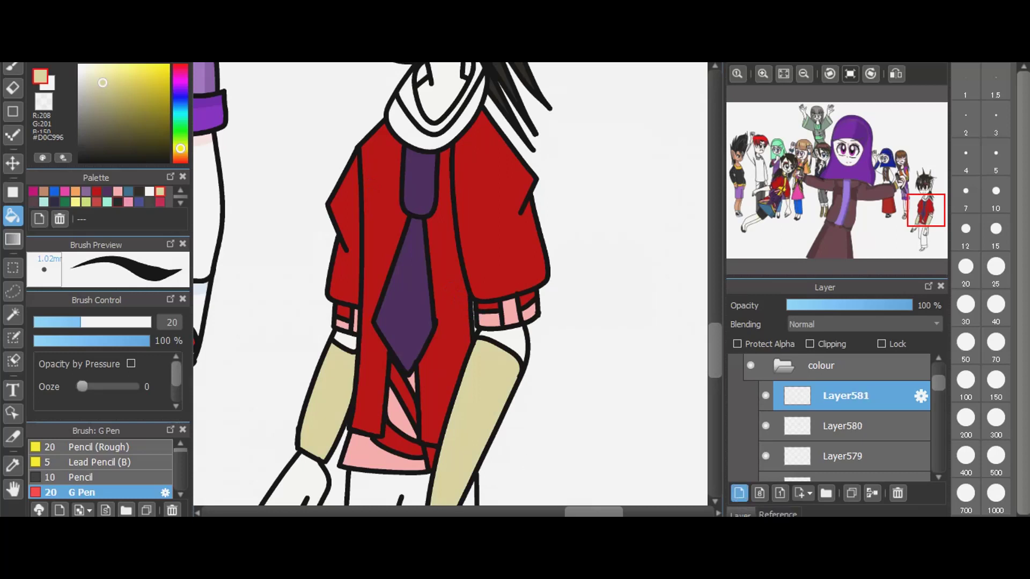
pyautogui.click(129, 192)
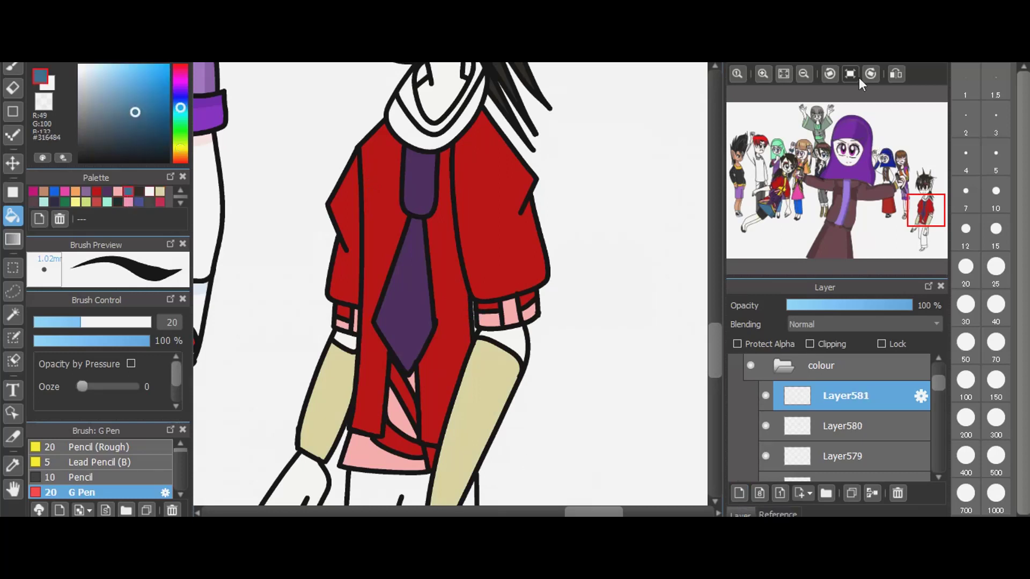
pyautogui.click(803, 75)
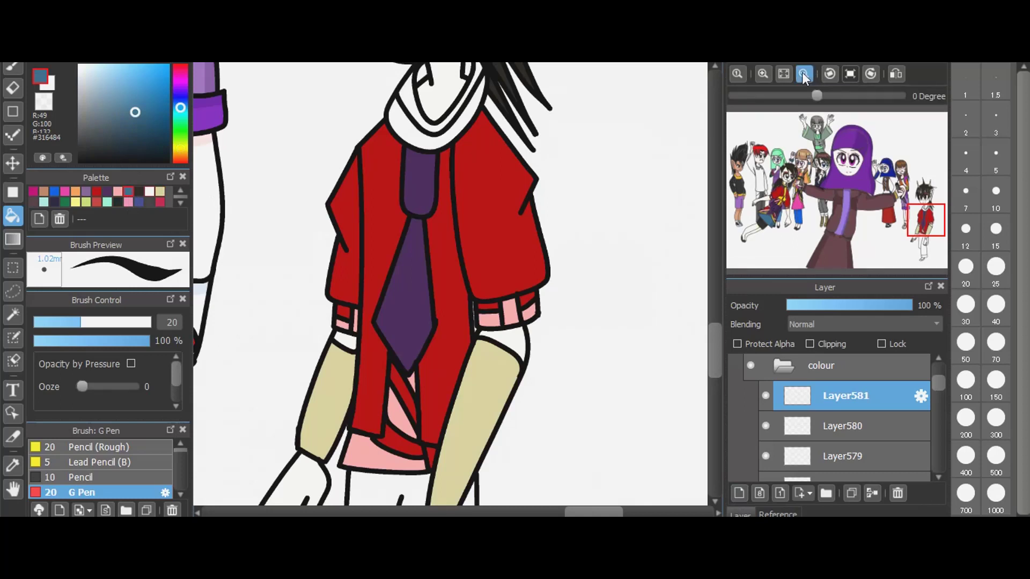
pyautogui.click(803, 72)
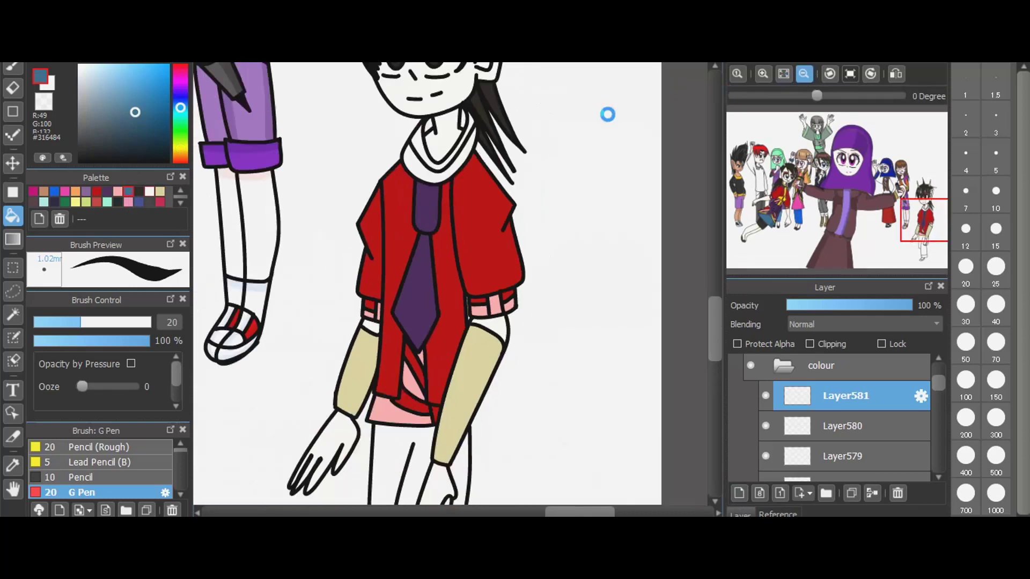
pyautogui.scroll(-1, 607, 115)
pyautogui.scroll(-1, 439, 319)
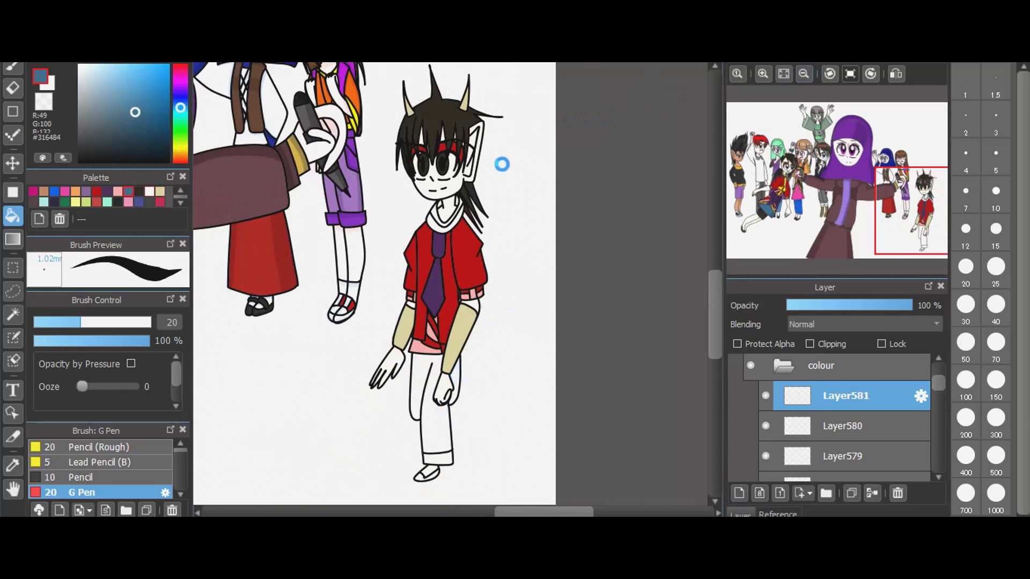
pyautogui.moveTo(318, 565)
pyautogui.click(436, 411)
pyautogui.click(739, 493)
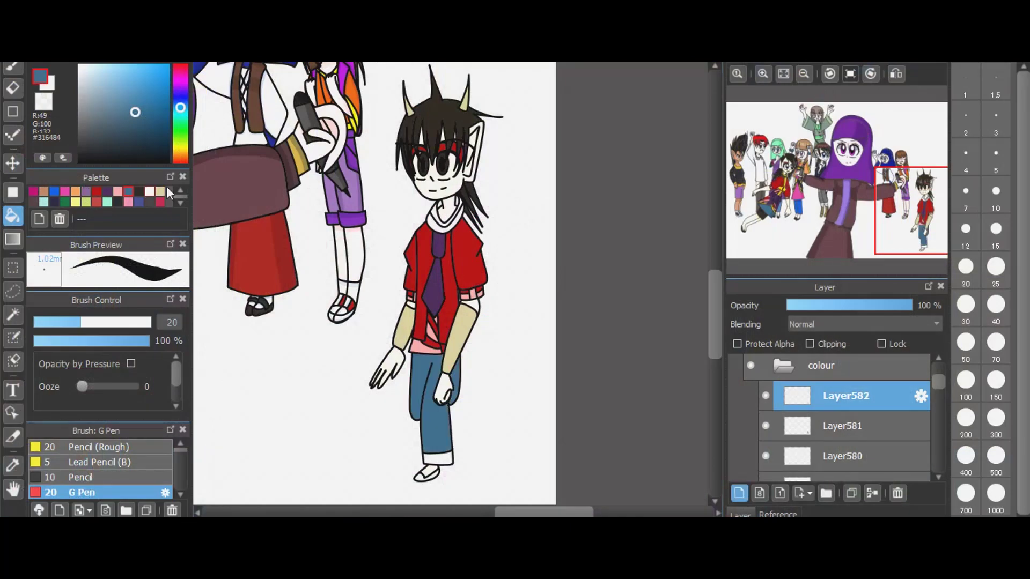
# - Fill the hood's inner lining and the trouser cuff with yellow #FFD000 on the empty layer
pyautogui.click(183, 188)
pyautogui.click(183, 188)
pyautogui.click(183, 188)
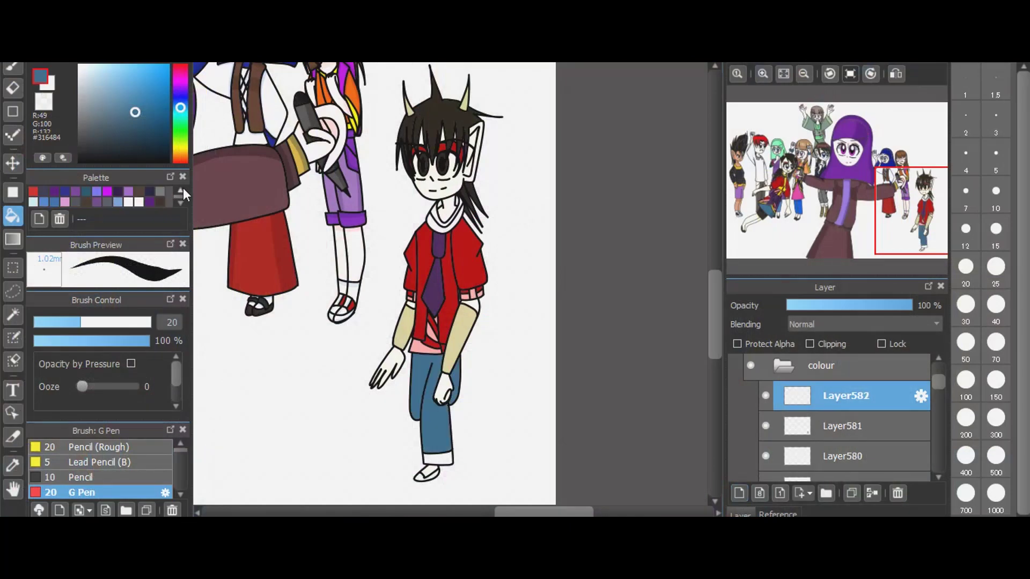
pyautogui.click(180, 190)
pyautogui.click(159, 193)
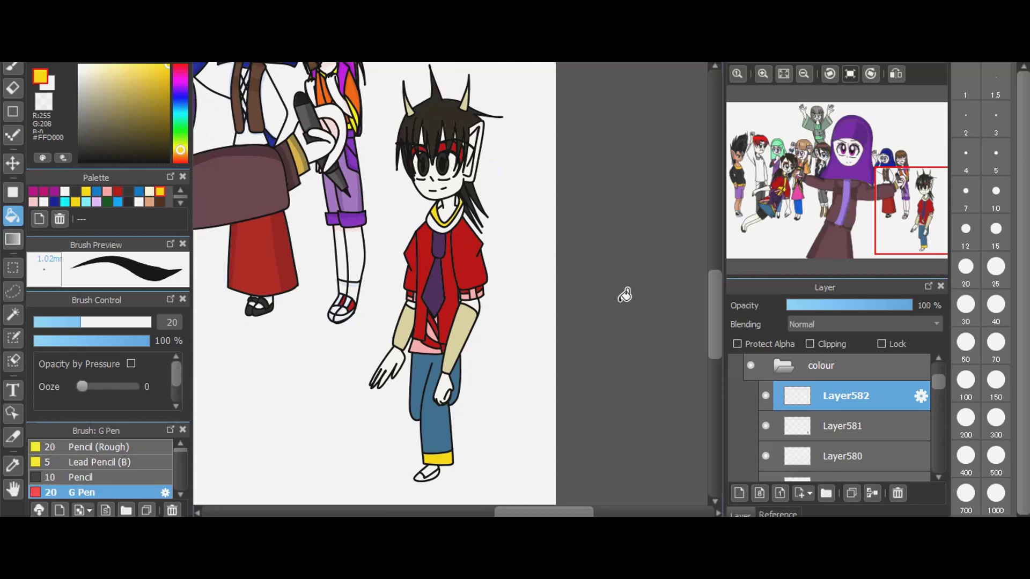
# - On a new layer, fill the outer hood, the shoe and the small collar pieces beside the neck with dark grey #242424
pyautogui.click(733, 490)
pyautogui.click(77, 192)
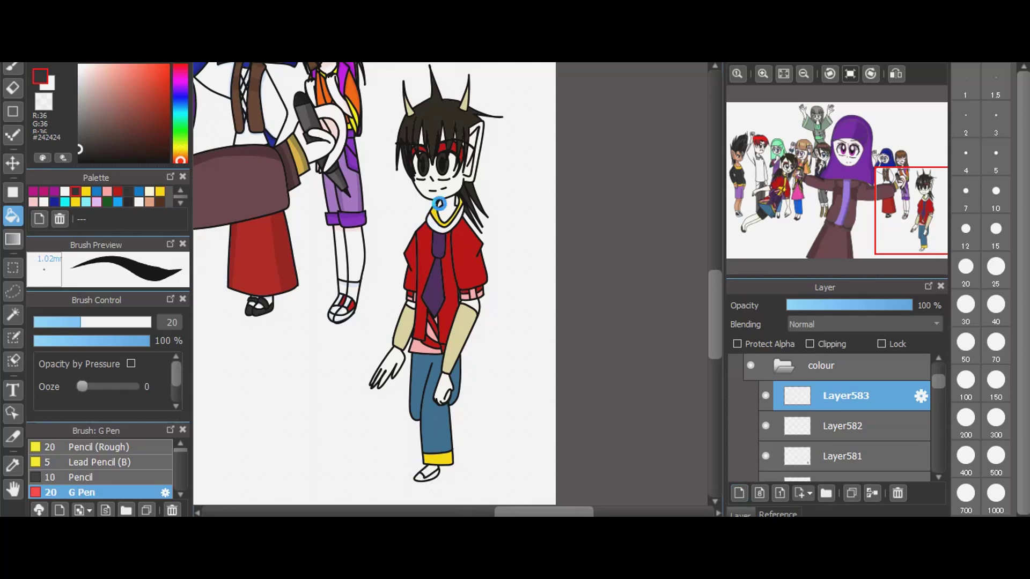
pyautogui.click(429, 476)
pyautogui.click(441, 202)
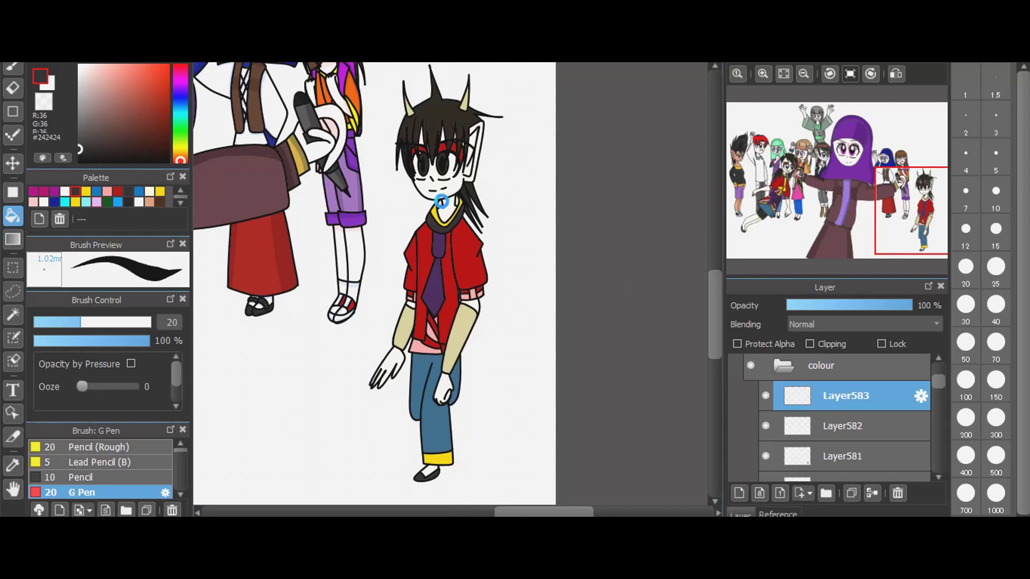
pyautogui.scroll(1, 441, 202)
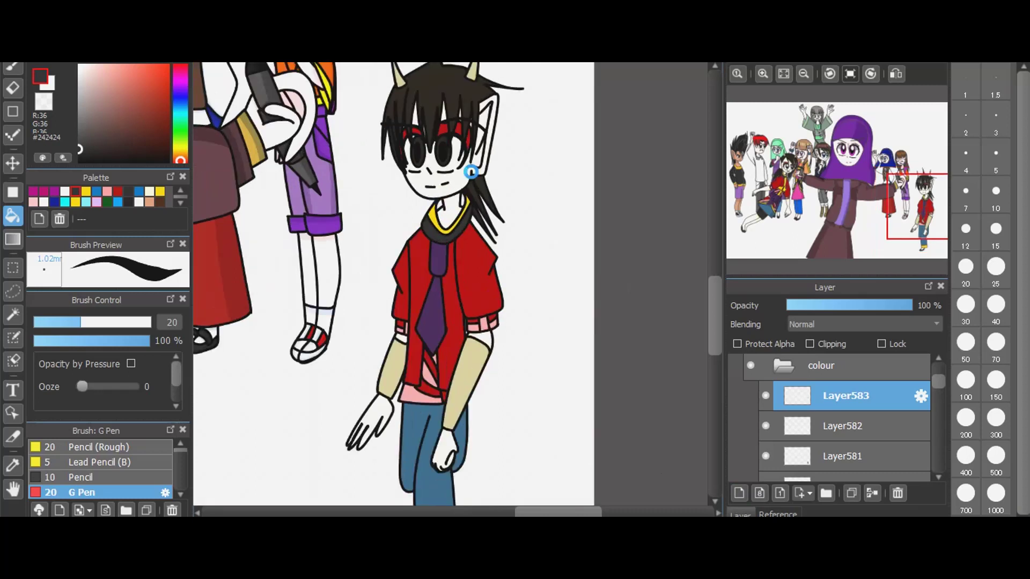
pyautogui.scroll(1, 471, 171)
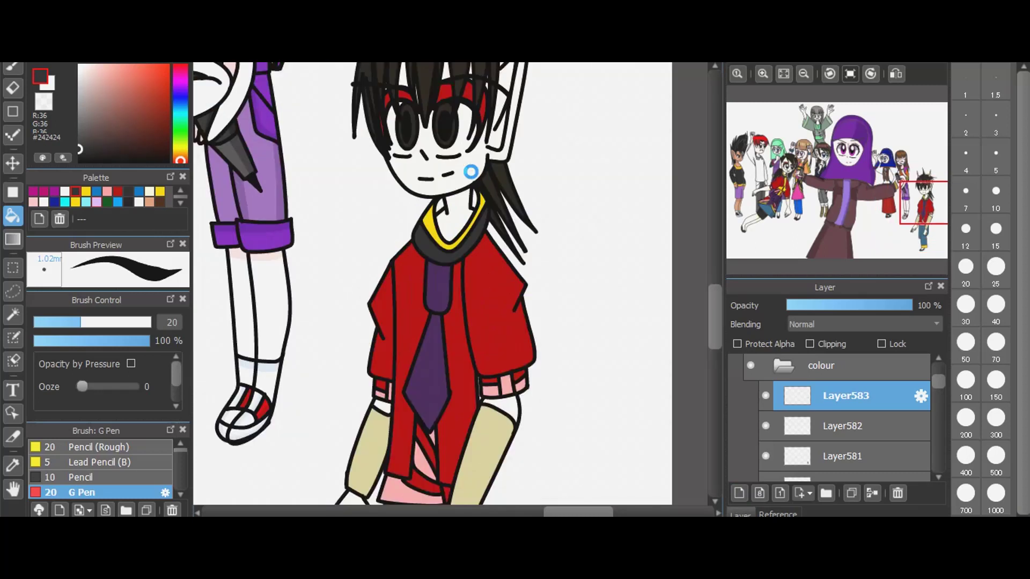
pyautogui.scroll(1, 471, 172)
pyautogui.scroll(1, 432, 210)
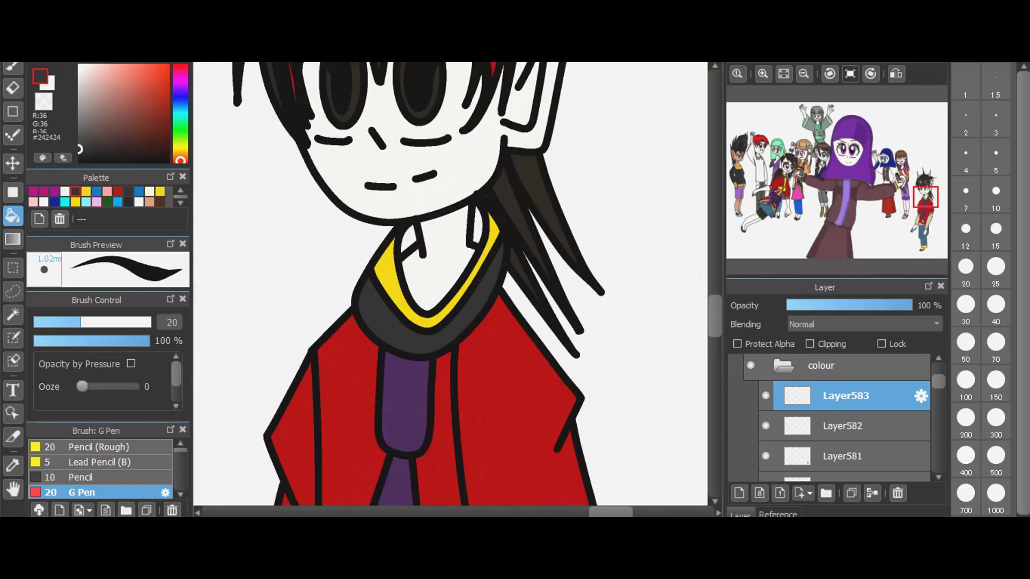
pyautogui.moveTo(318, 563)
pyautogui.click(476, 225)
# - Choose pale yellow #FFFBB8 for the brush and add a clipping layer directly above the skin layer, Layer571
pyautogui.click(13, 67)
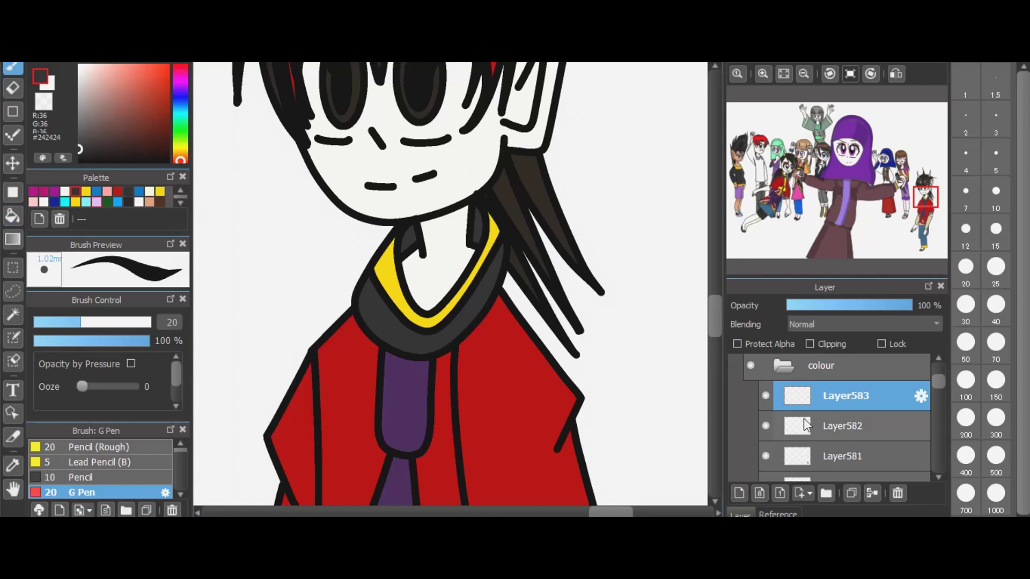
pyautogui.scroll(-1, 804, 424)
pyautogui.scroll(-12, 804, 418)
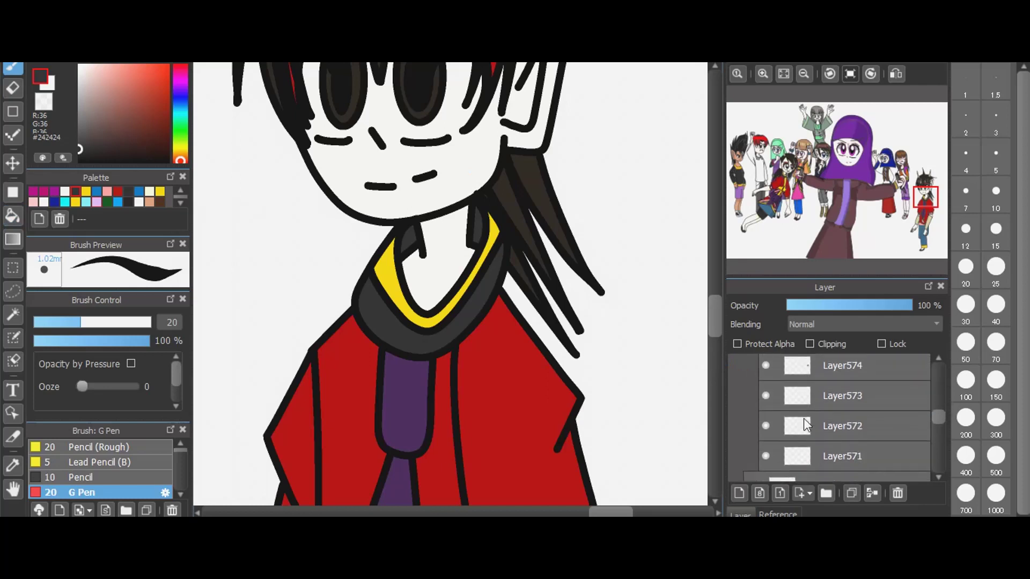
pyautogui.scroll(2, 803, 418)
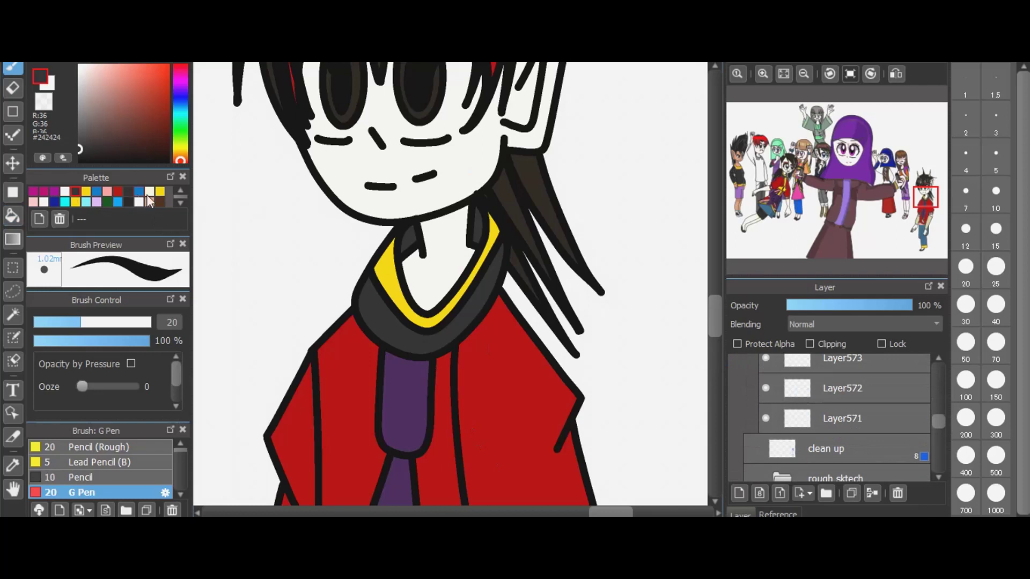
pyautogui.click(180, 203)
pyautogui.click(179, 204)
pyautogui.click(180, 204)
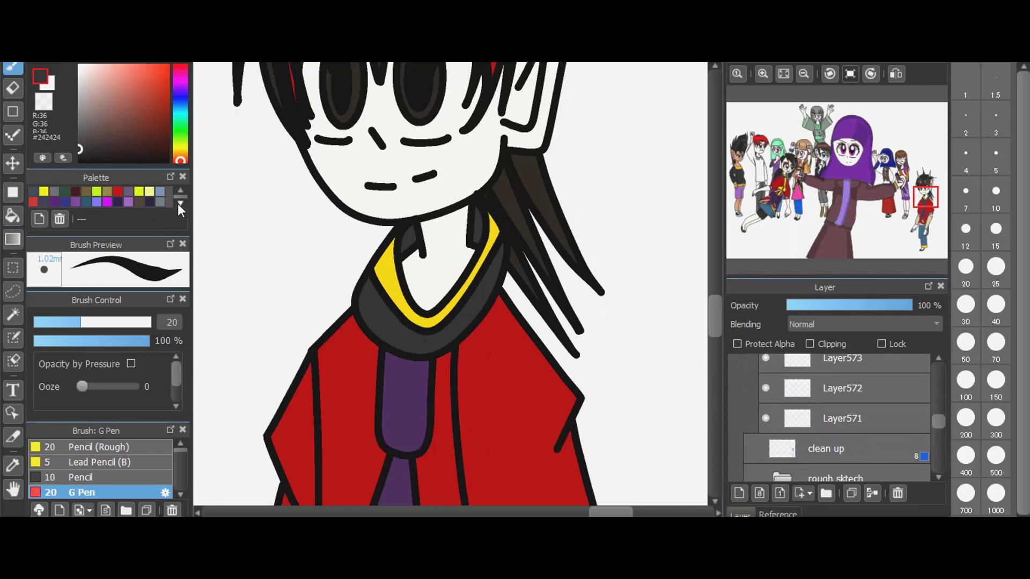
pyautogui.click(179, 204)
pyautogui.click(180, 204)
pyautogui.click(180, 204)
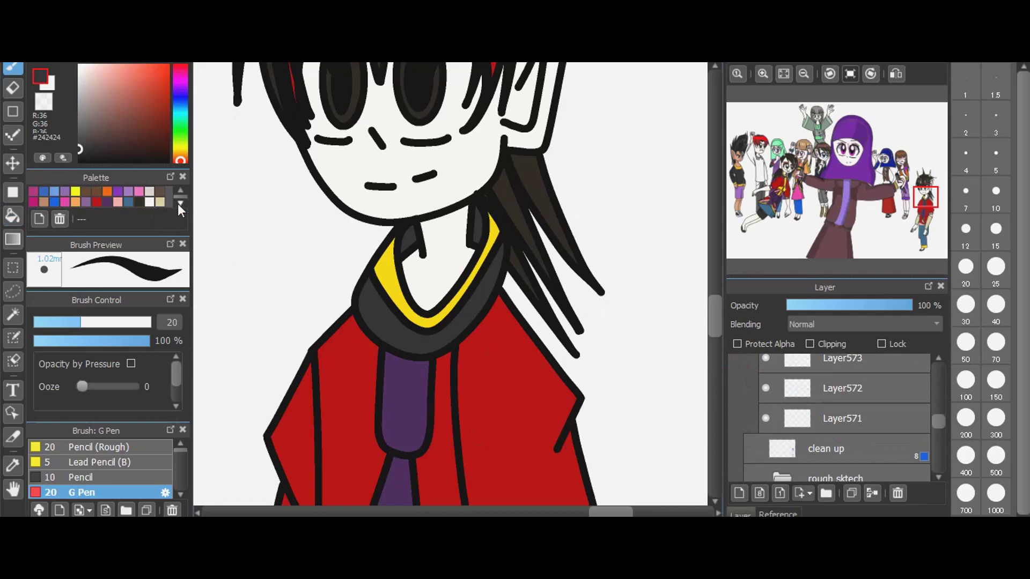
pyautogui.click(180, 203)
pyautogui.click(152, 195)
pyautogui.click(104, 65)
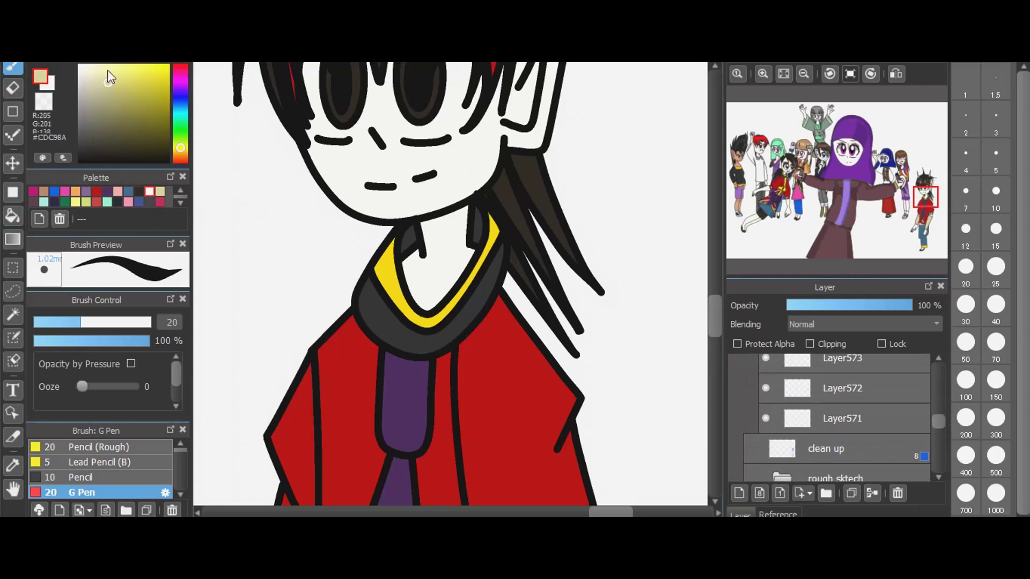
pyautogui.click(833, 427)
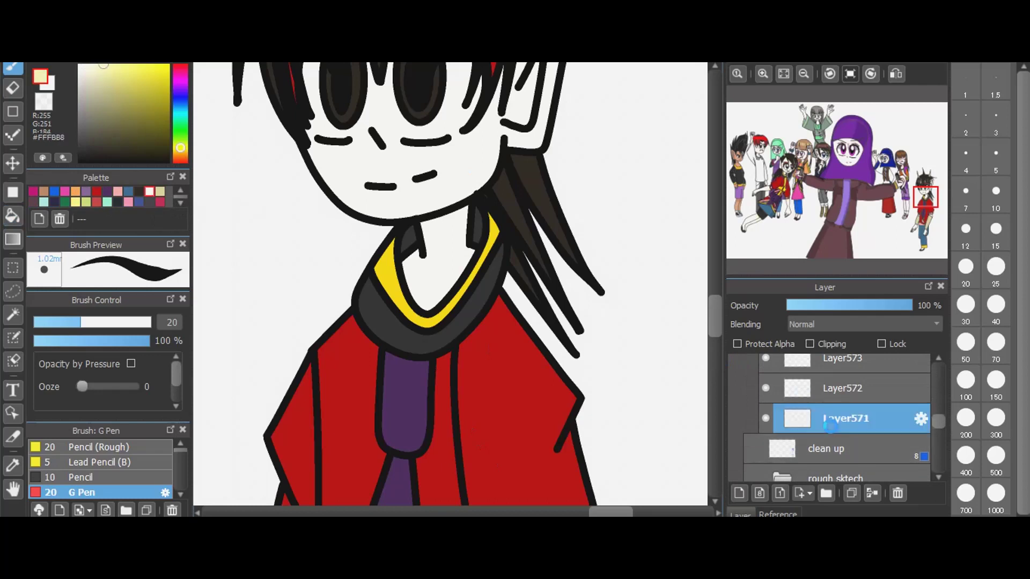
pyautogui.click(740, 494)
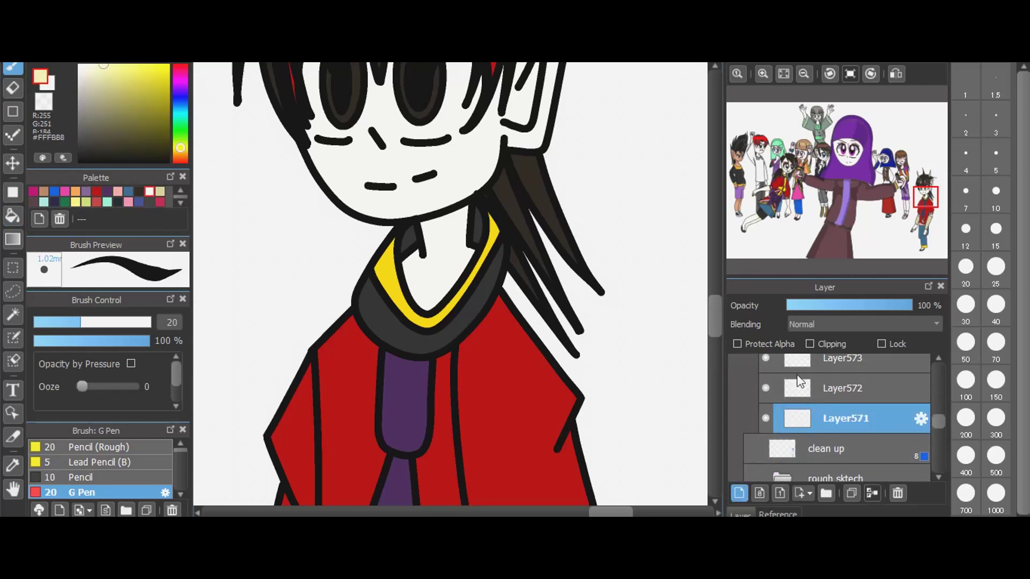
pyautogui.click(823, 345)
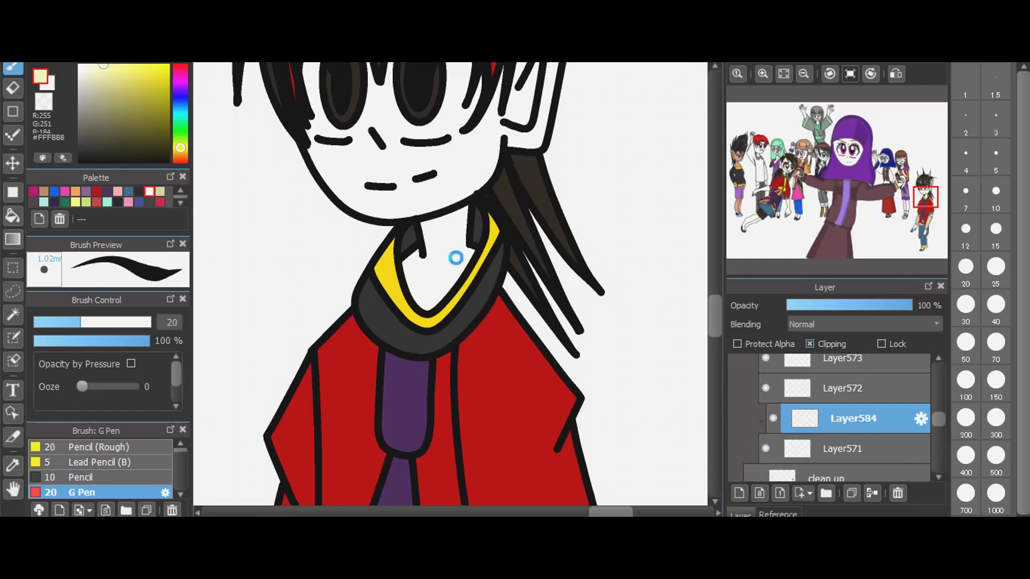
# - Set the clipped layer's blending to Multiply and shade the neck, nose, forehead under the fringe and inner ear with pale yellow #FFFBB8
pyautogui.moveTo(717, 293); pyautogui.dragTo(718, 275)
pyautogui.scroll(10, 717, 275)
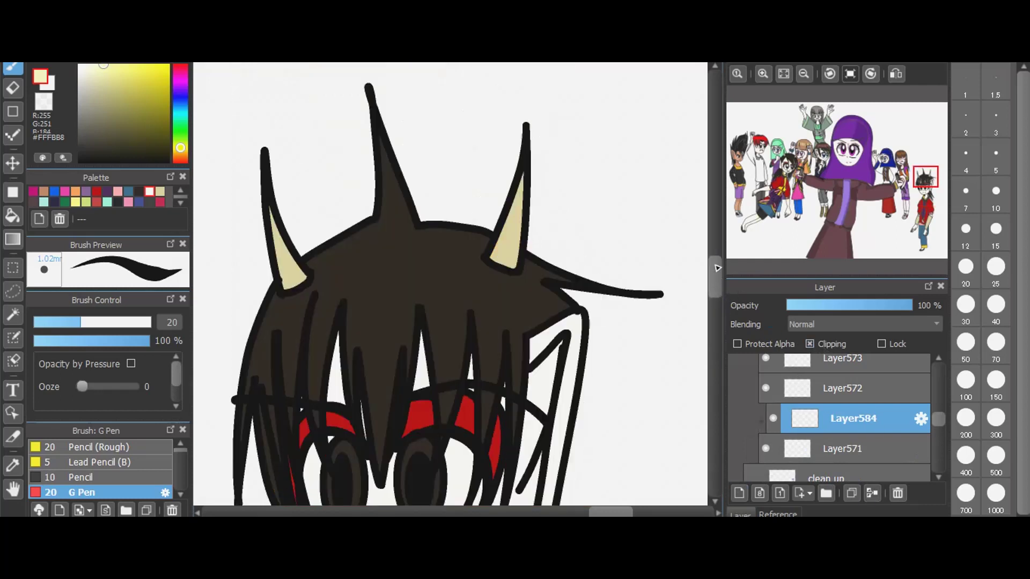
pyautogui.scroll(-8, 722, 288)
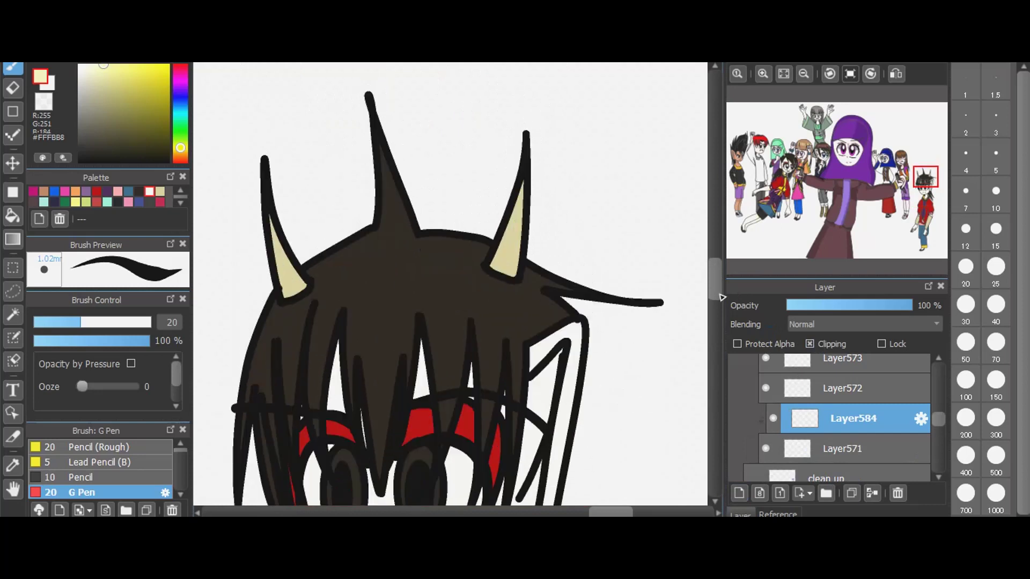
pyautogui.scroll(-1, 728, 305)
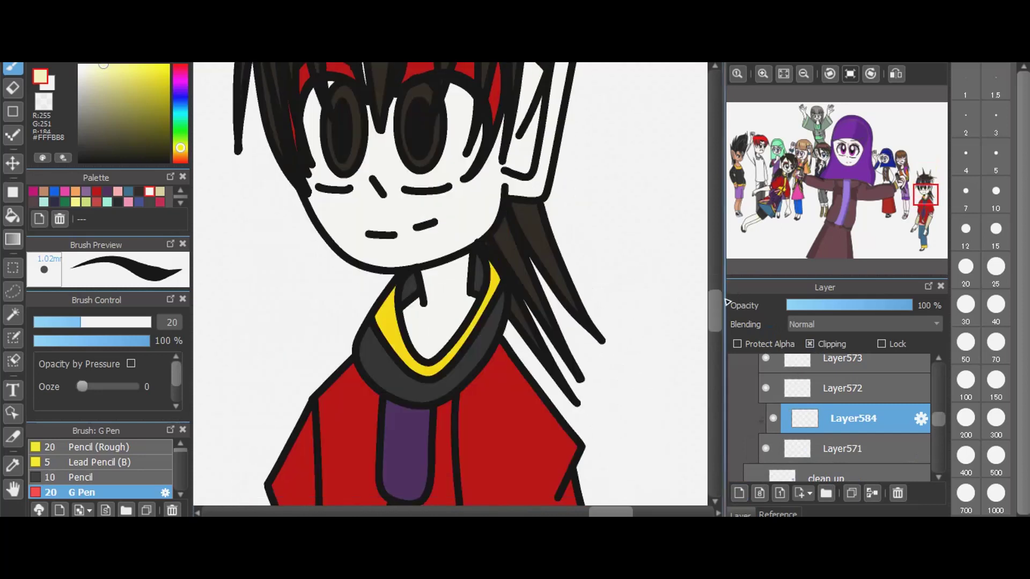
pyautogui.scroll(5, 727, 302)
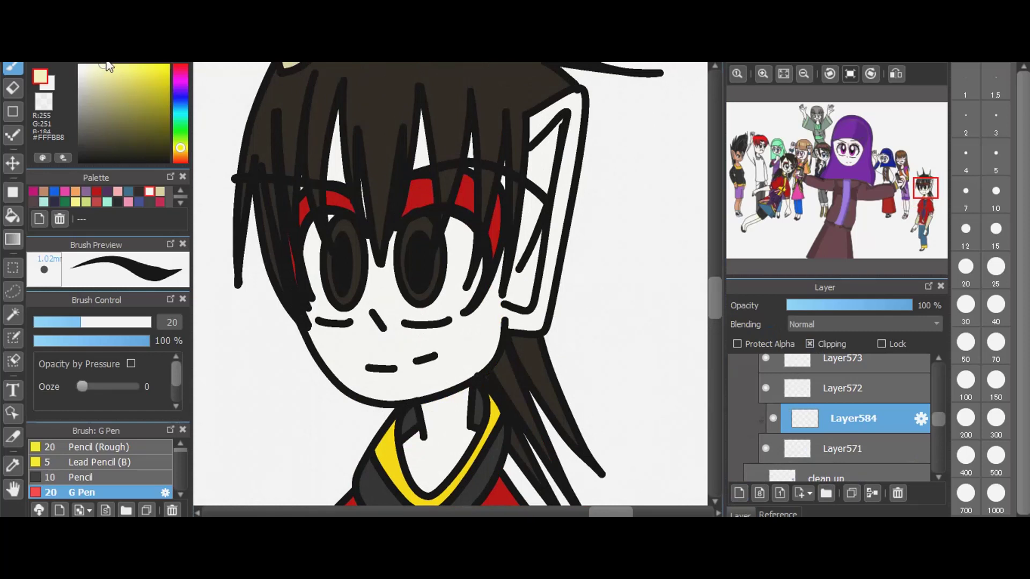
pyautogui.moveTo(402, 455); pyautogui.dragTo(443, 481)
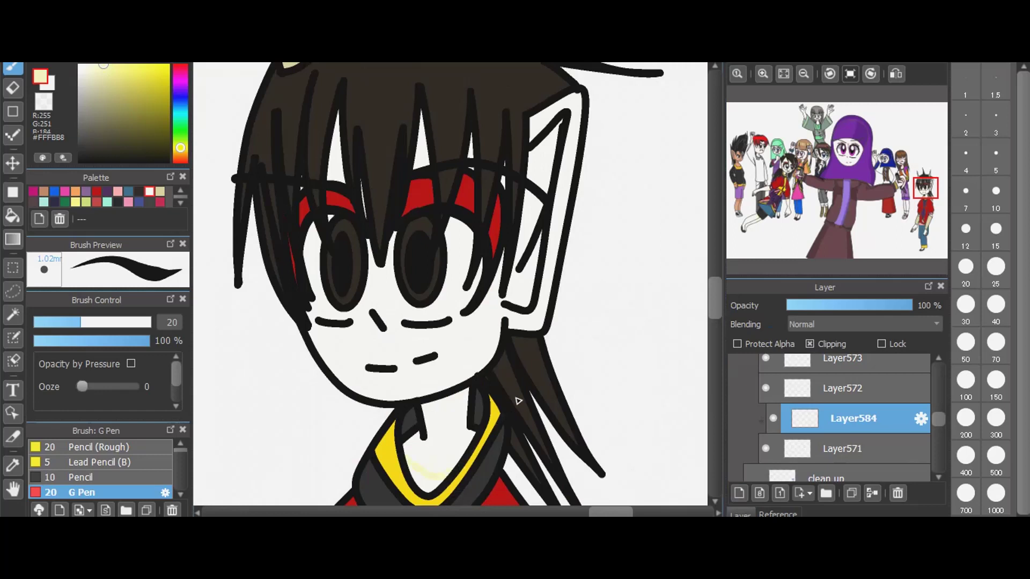
pyautogui.moveTo(371, 310); pyautogui.dragTo(385, 298)
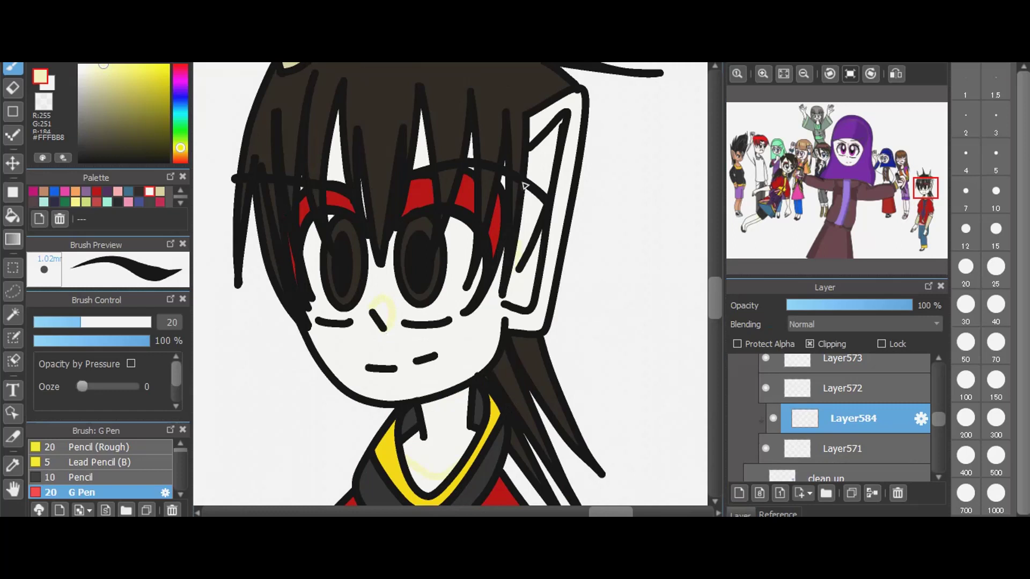
pyautogui.moveTo(521, 167)
pyautogui.mouseDown()
pyautogui.moveTo(505, 304)
pyautogui.moveTo(523, 264)
pyautogui.mouseUp()
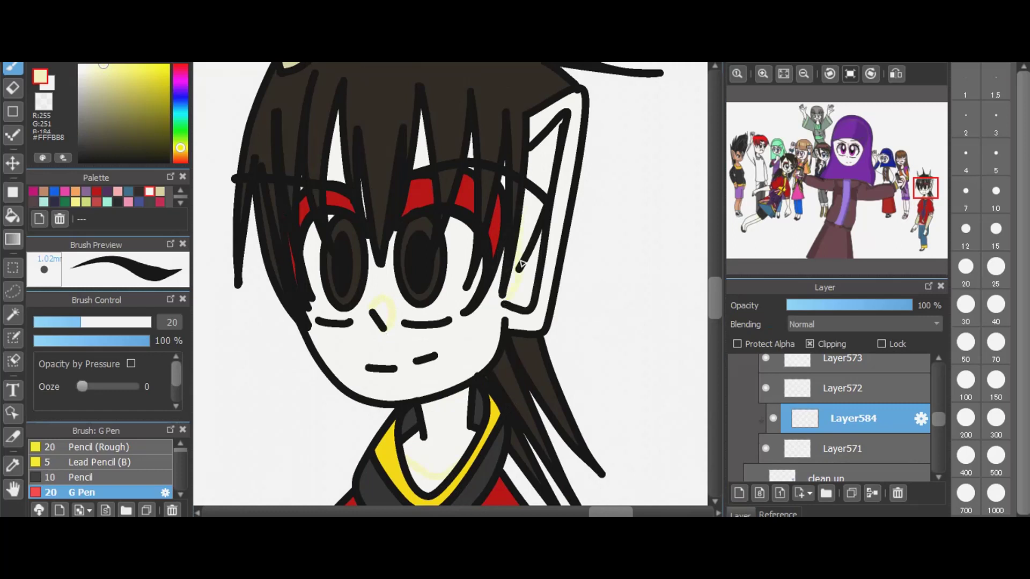
pyautogui.moveTo(536, 117)
pyautogui.mouseDown()
pyautogui.moveTo(534, 194)
pyautogui.moveTo(517, 260)
pyautogui.mouseUp()
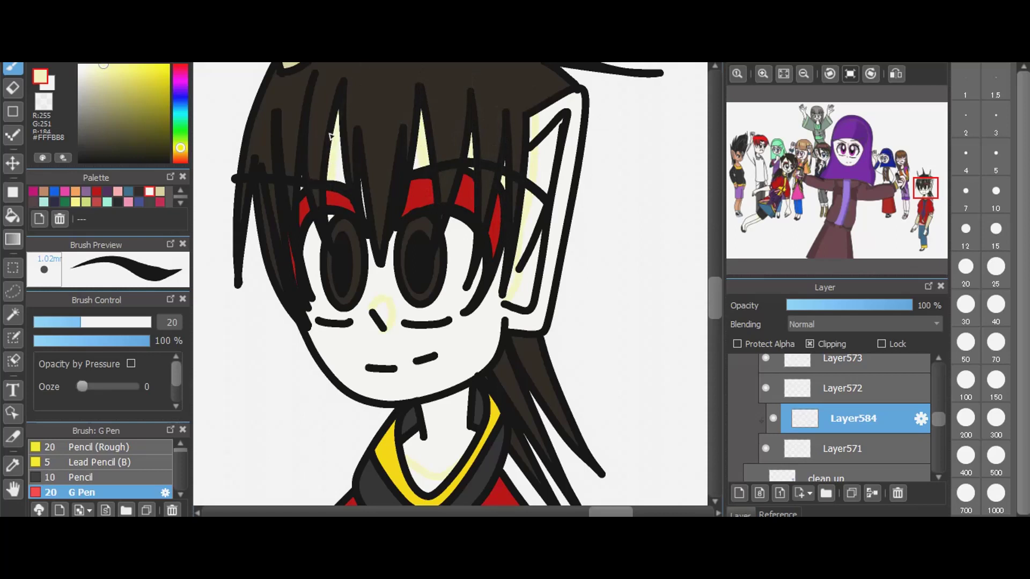
pyautogui.scroll(-1, 853, 324)
# - Fill the remaining parts of the inner ear shadow with the same pale yellow
pyautogui.click(12, 216)
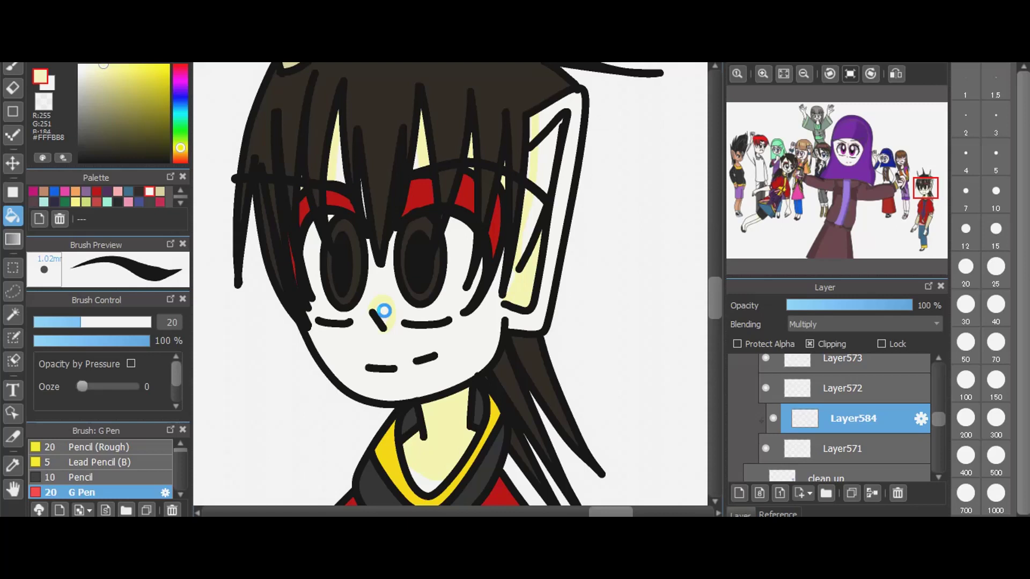
pyautogui.hotkey('ctrl', 'z')
pyautogui.hotkey('ctrl', 'y')
pyautogui.press('b')
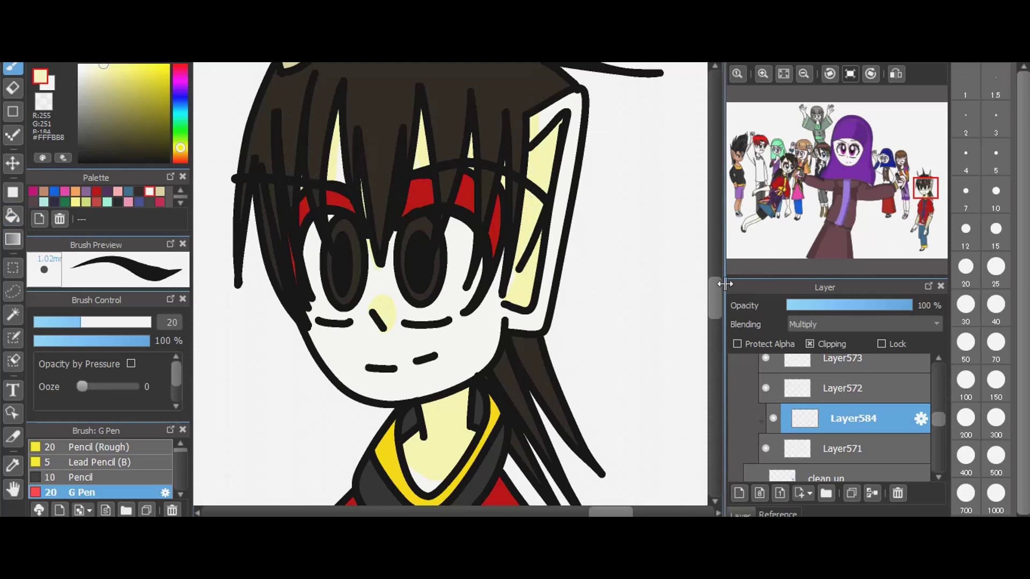
# - Brush pale yellow shading onto the skin below both sleeve cuffs and the ankle beneath the trouser cuff
pyautogui.moveTo(715, 293); pyautogui.dragTo(717, 347)
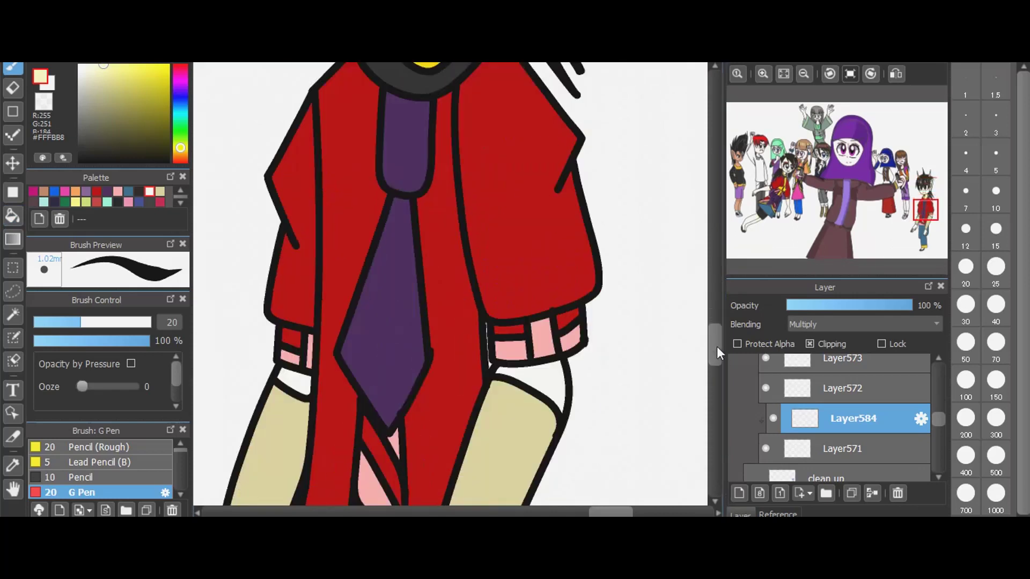
pyautogui.moveTo(495, 366)
pyautogui.mouseDown()
pyautogui.moveTo(524, 369)
pyautogui.moveTo(569, 398)
pyautogui.mouseUp()
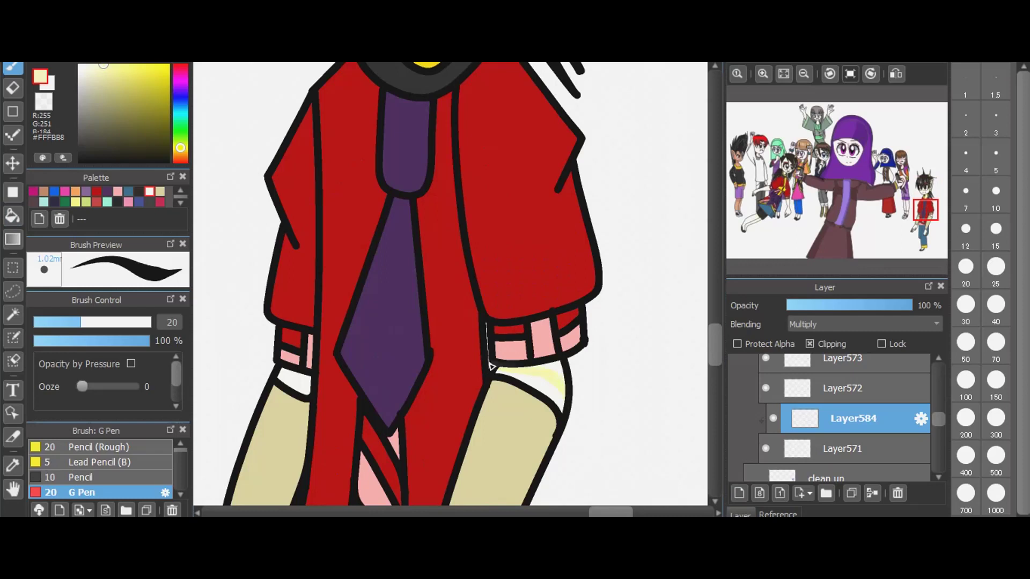
pyautogui.moveTo(494, 368)
pyautogui.mouseDown()
pyautogui.moveTo(567, 374)
pyautogui.moveTo(586, 404)
pyautogui.moveTo(535, 360)
pyautogui.moveTo(574, 378)
pyautogui.mouseUp()
pyautogui.moveTo(278, 367)
pyautogui.mouseDown()
pyautogui.moveTo(341, 388)
pyautogui.moveTo(285, 366)
pyautogui.moveTo(330, 390)
pyautogui.mouseUp()
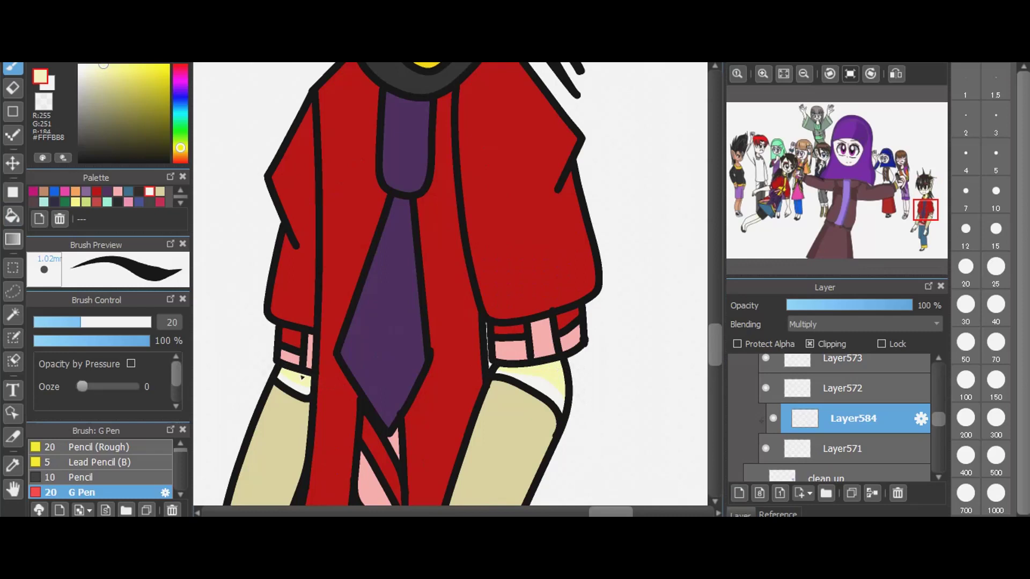
pyautogui.moveTo(718, 360); pyautogui.dragTo(724, 372)
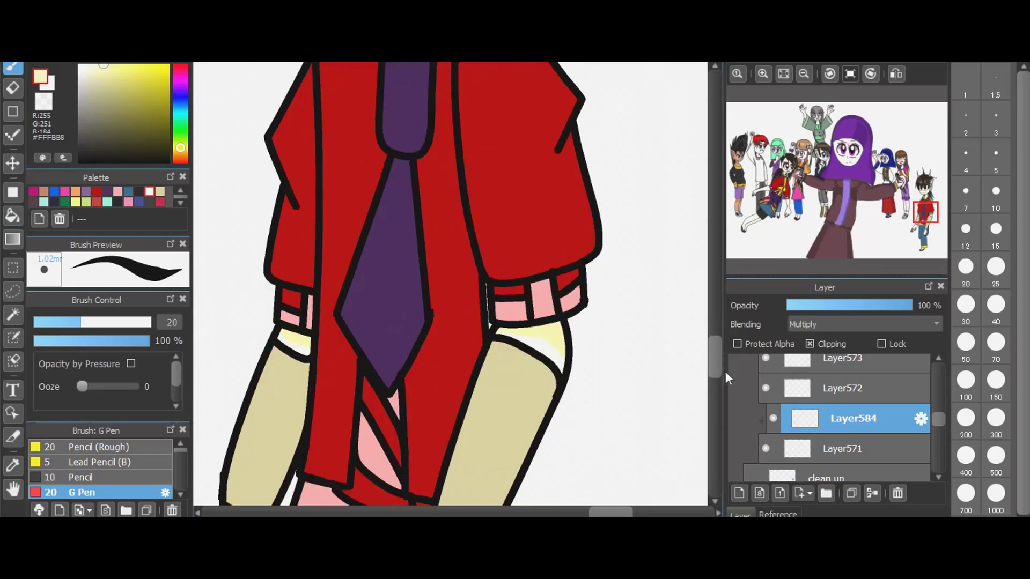
pyautogui.scroll(-10, 725, 386)
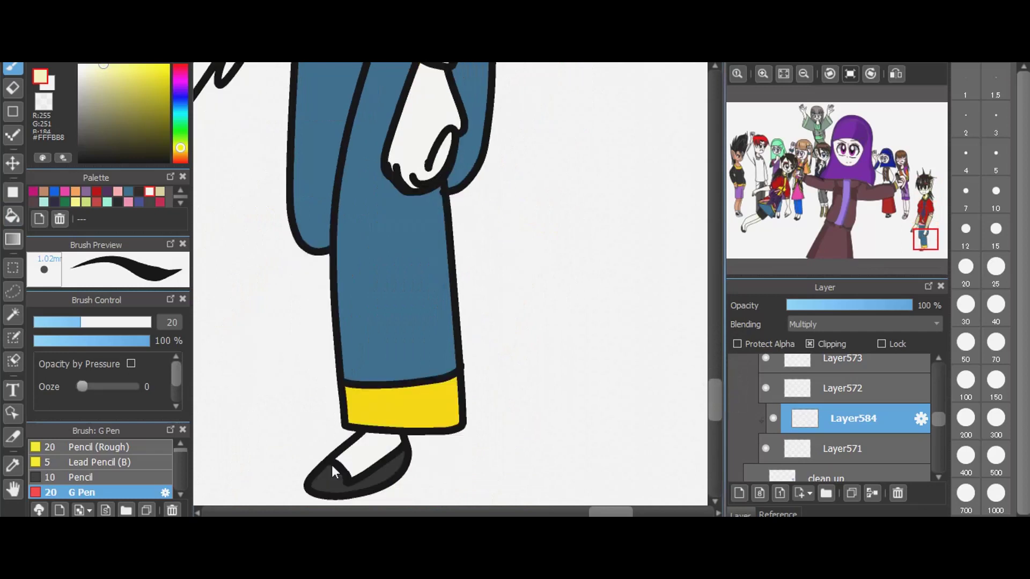
pyautogui.moveTo(334, 468)
pyautogui.mouseDown()
pyautogui.moveTo(382, 431)
pyautogui.moveTo(413, 454)
pyautogui.moveTo(364, 434)
pyautogui.moveTo(392, 439)
pyautogui.mouseUp()
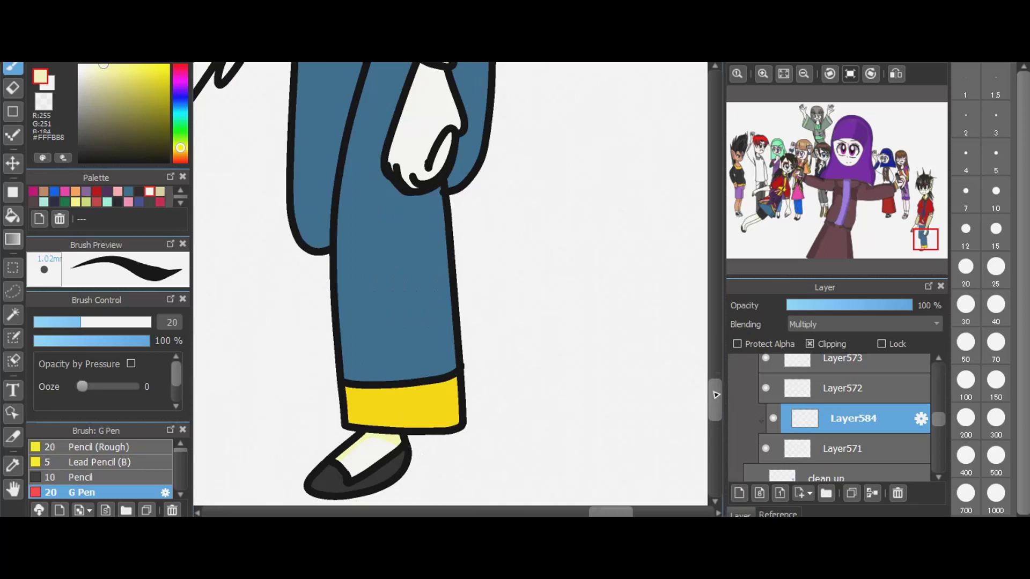
# - Brush pale yellow shading across both wrists just below the tan forearm coverings
pyautogui.scroll(4, 719, 373)
pyautogui.scroll(1, 719, 373)
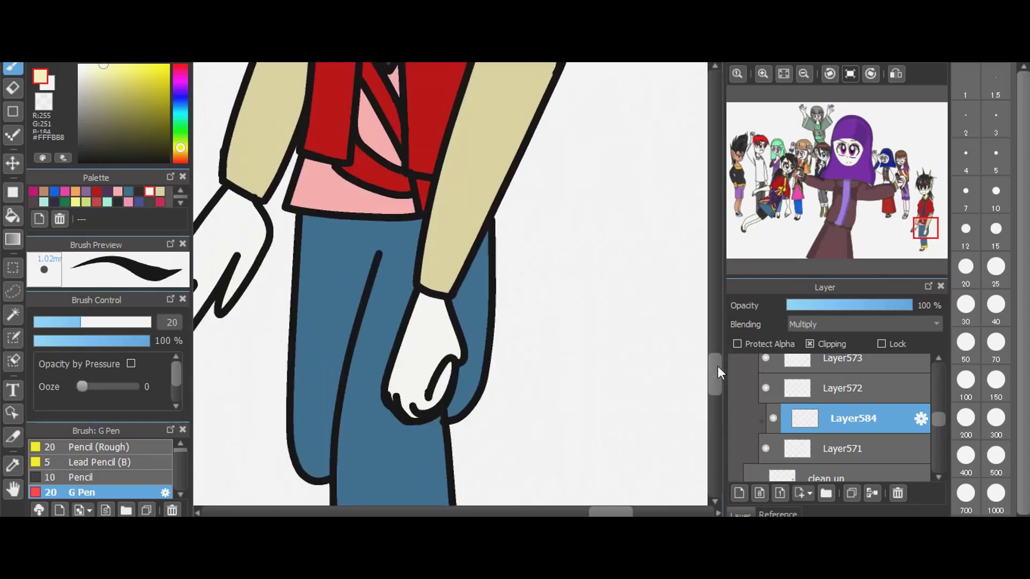
pyautogui.moveTo(415, 305)
pyautogui.mouseDown()
pyautogui.moveTo(436, 318)
pyautogui.moveTo(470, 310)
pyautogui.moveTo(421, 286)
pyautogui.moveTo(426, 276)
pyautogui.moveTo(426, 303)
pyautogui.moveTo(483, 308)
pyautogui.moveTo(412, 298)
pyautogui.moveTo(428, 307)
pyautogui.moveTo(481, 308)
pyautogui.mouseUp()
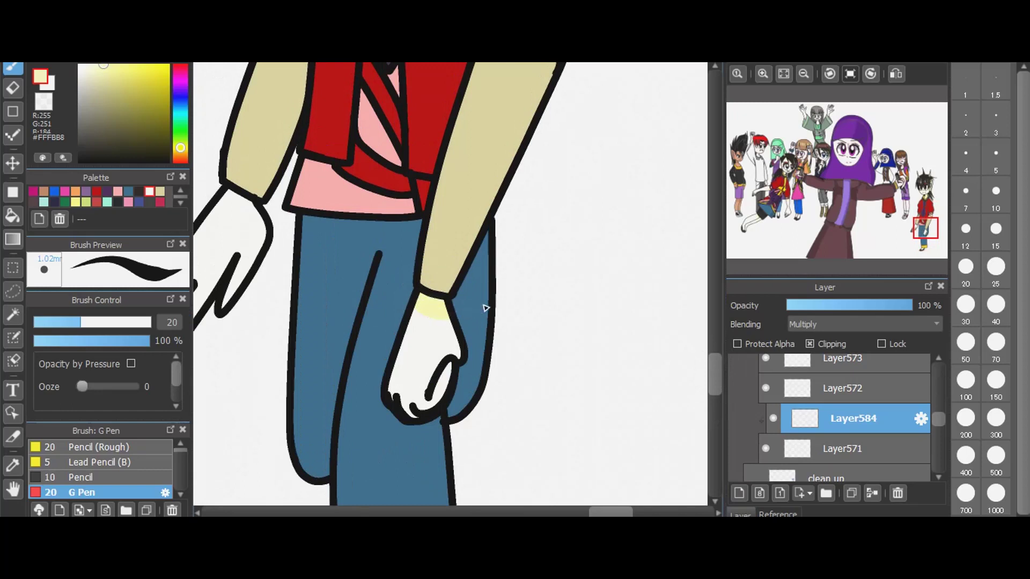
pyautogui.moveTo(216, 203); pyautogui.dragTo(288, 242)
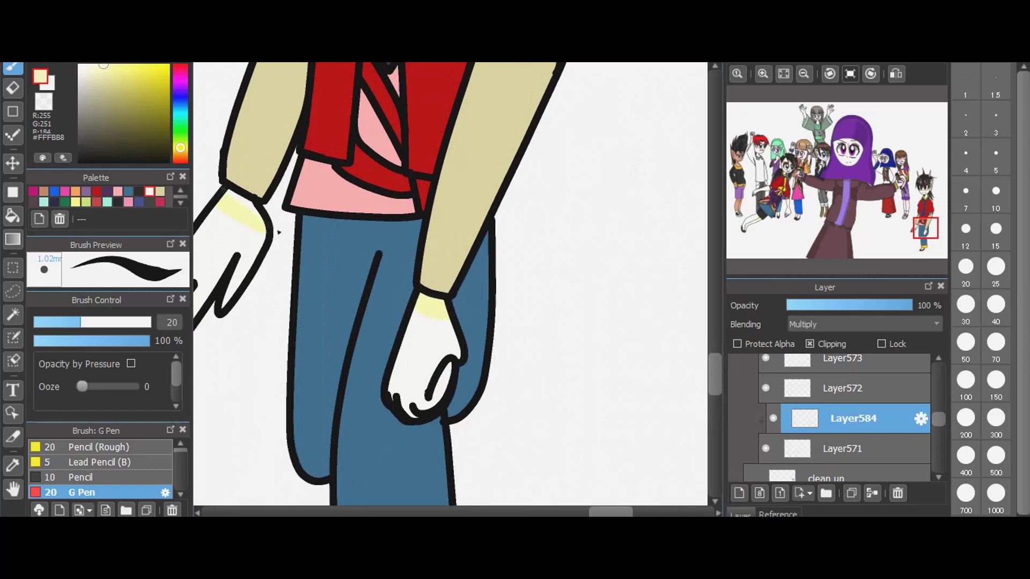
pyautogui.moveTo(224, 189)
pyautogui.mouseDown()
pyautogui.moveTo(291, 227)
pyautogui.moveTo(221, 194)
pyautogui.mouseUp()
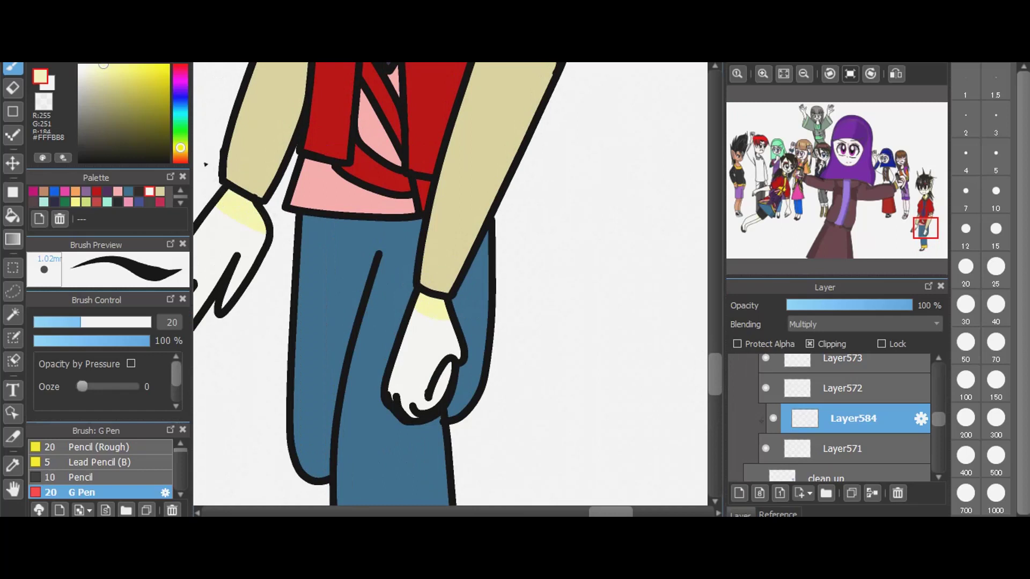
# - Set the skin shading layer's opacity to 37% and check the shading from the hands up to the face
pyautogui.click(812, 305)
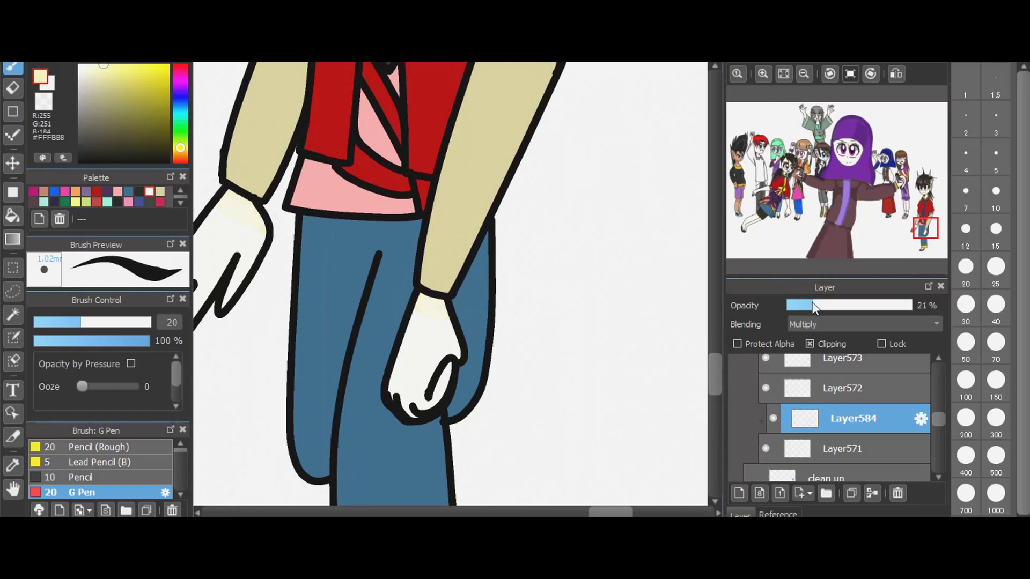
pyautogui.moveTo(812, 305); pyautogui.dragTo(832, 303)
pyautogui.scroll(5, 719, 354)
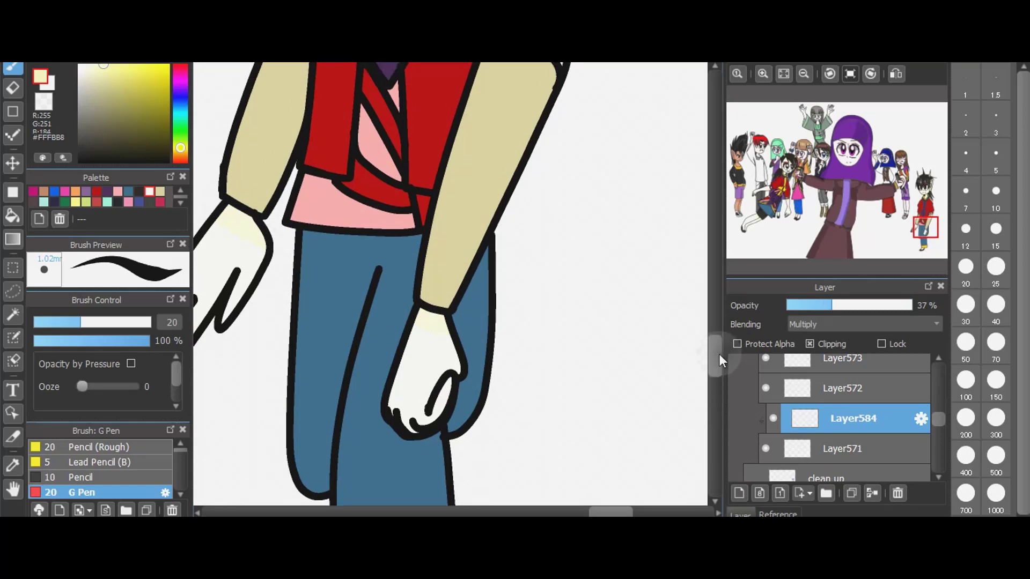
pyautogui.scroll(3, 719, 346)
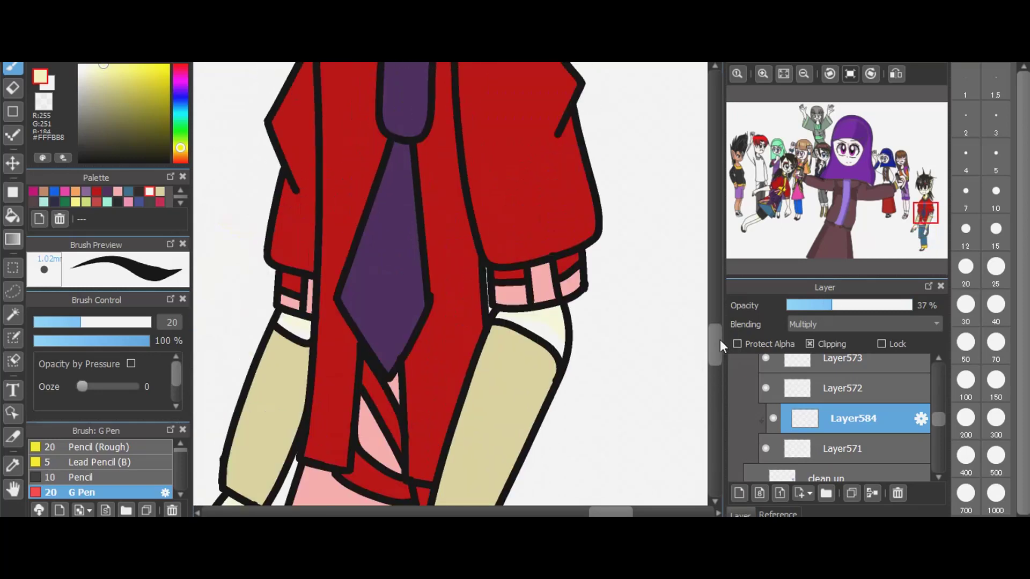
pyautogui.scroll(6, 722, 313)
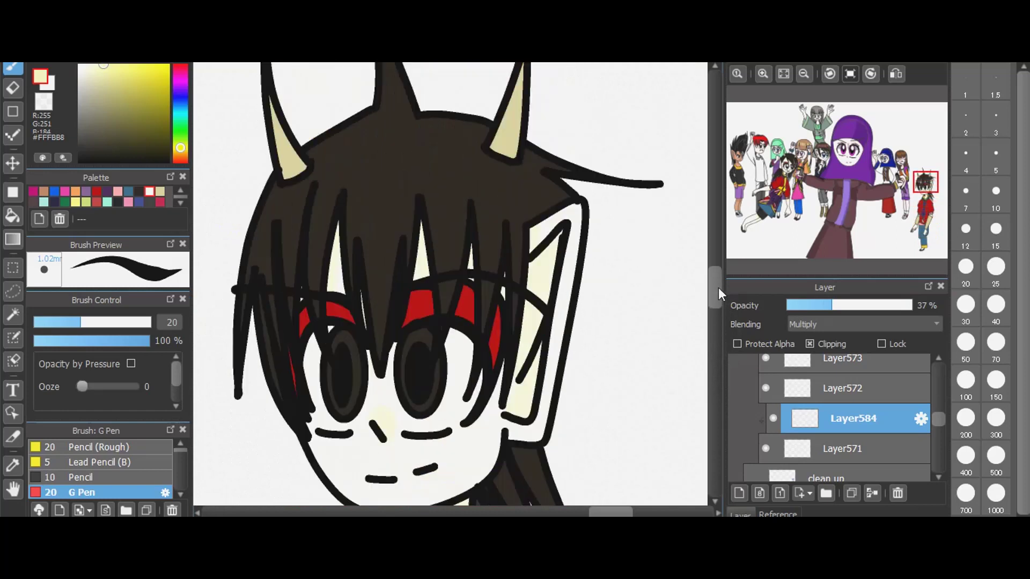
pyautogui.moveTo(719, 288); pyautogui.dragTo(720, 303)
pyautogui.scroll(-3, 720, 304)
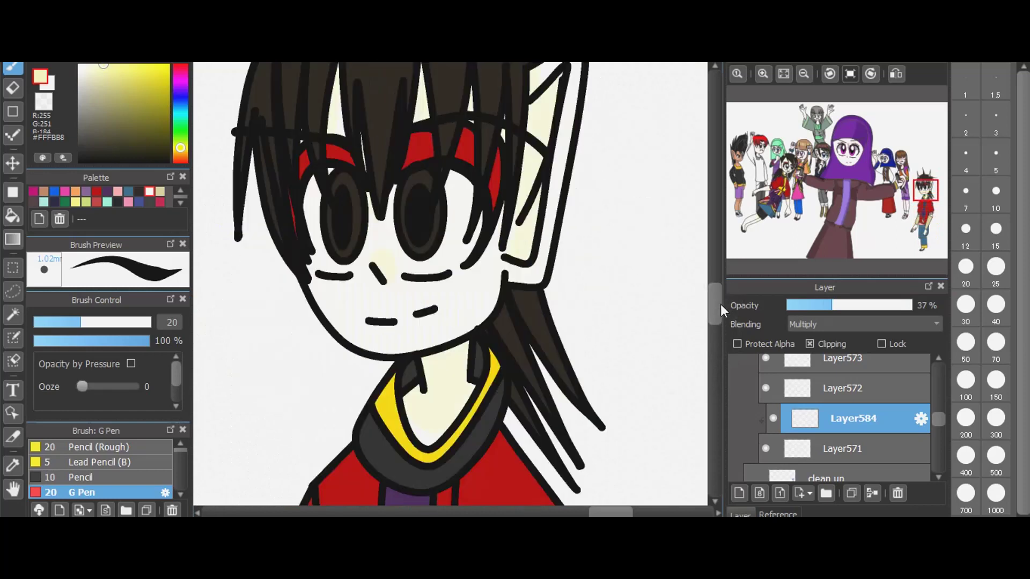
# - Add a layer above the skin shading and paint the whites of both eyes with white #FFFFFF
pyautogui.click(740, 492)
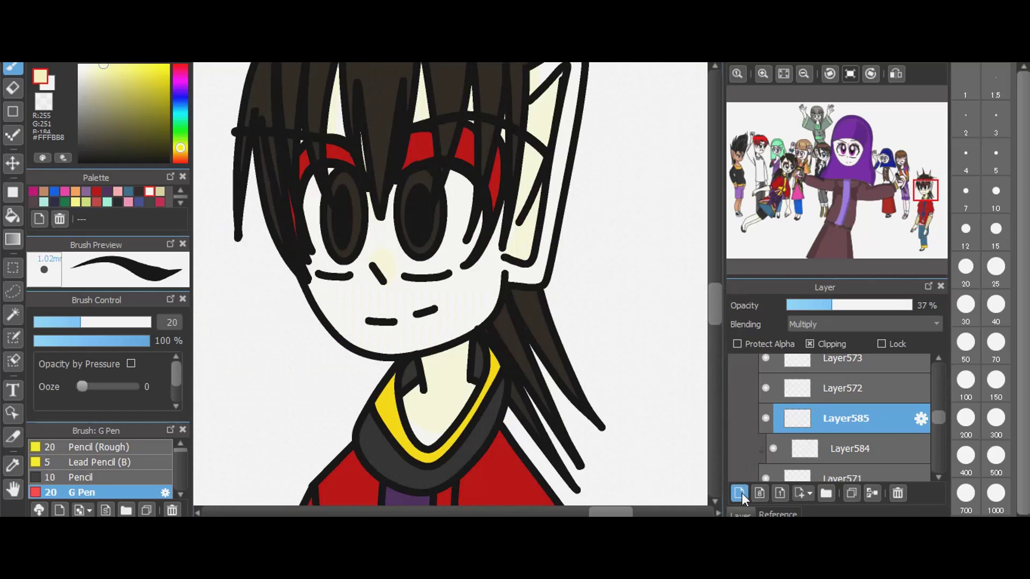
pyautogui.click(79, 66)
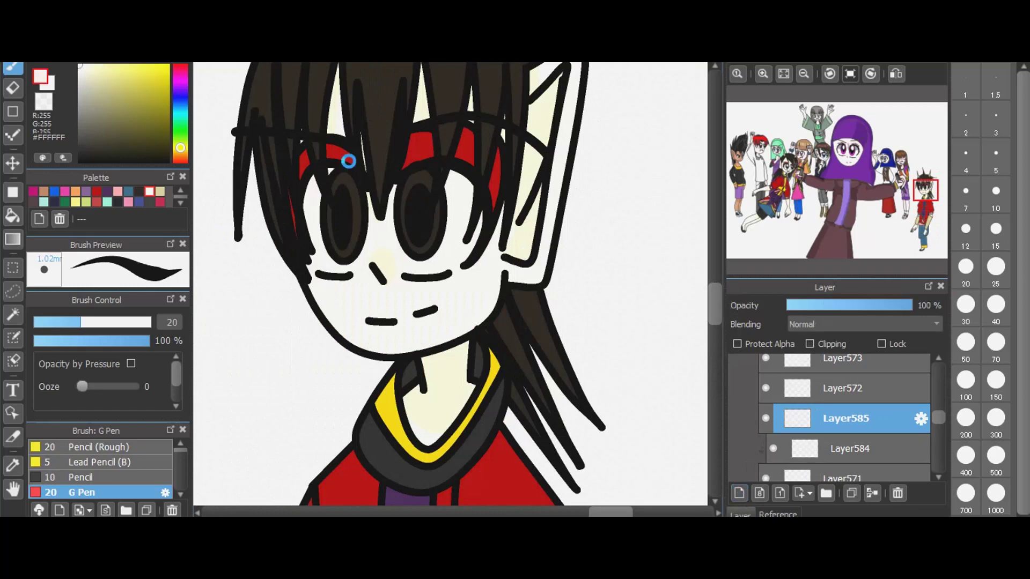
pyautogui.scroll(1, 349, 161)
pyautogui.scroll(1, 349, 161)
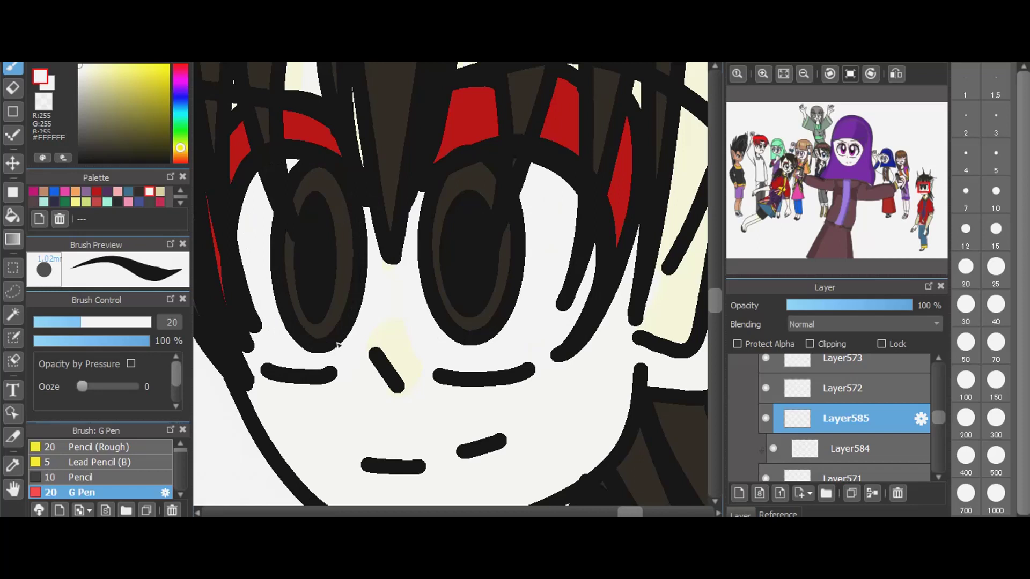
# - Add a clipped layer above the eye whites and draw the shading's lower edge across both eyes in #32314A
pyautogui.click(738, 493)
pyautogui.click(810, 344)
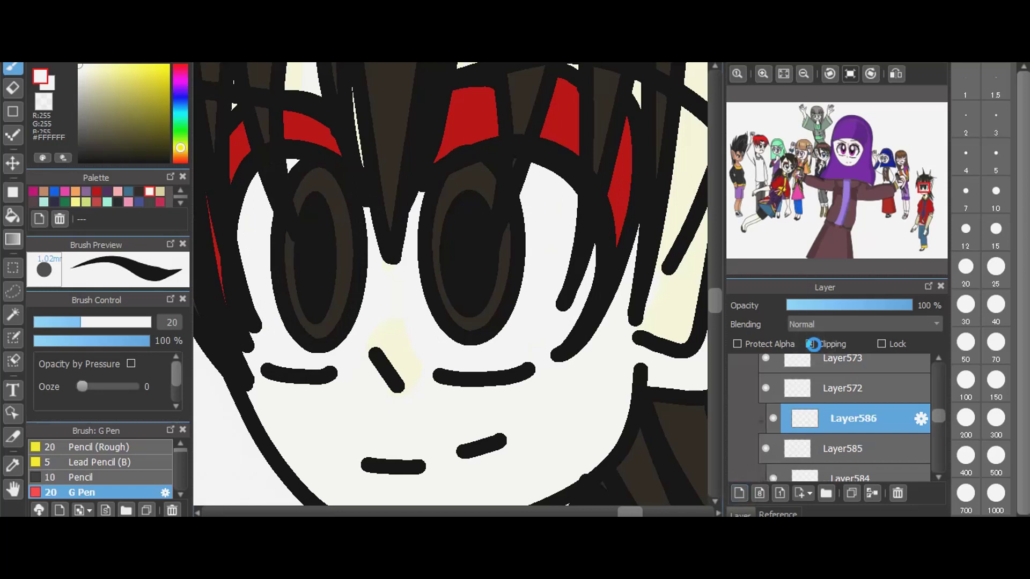
pyautogui.click(181, 190)
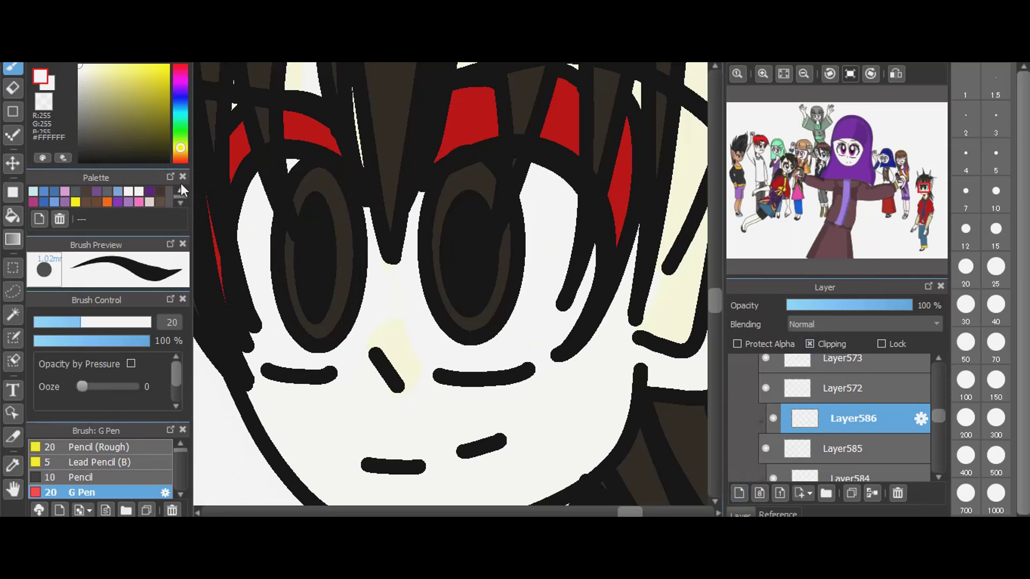
pyautogui.click(180, 189)
pyautogui.click(47, 200)
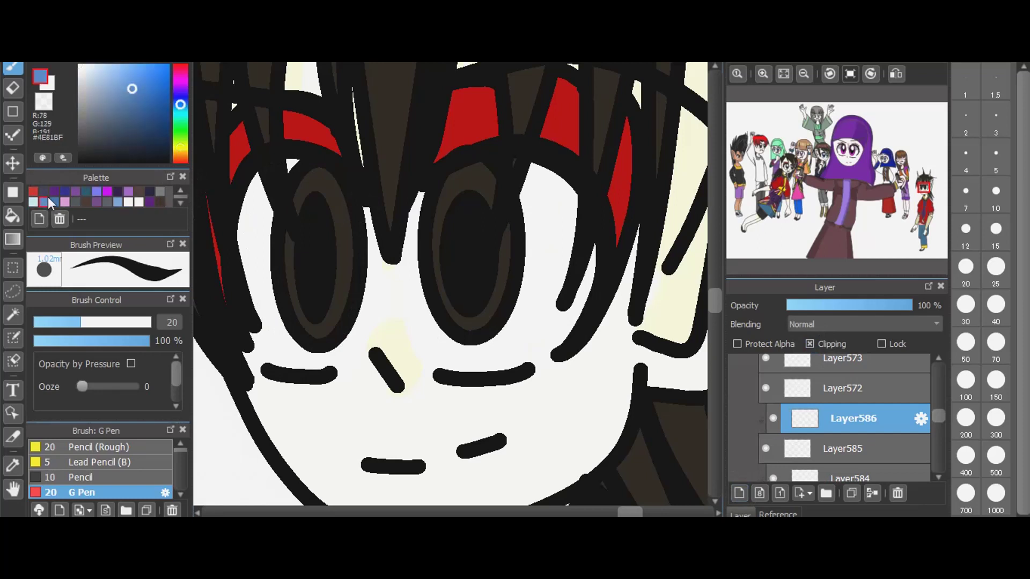
pyautogui.click(44, 190)
pyautogui.moveTo(239, 243)
pyautogui.mouseDown()
pyautogui.moveTo(316, 275)
pyautogui.moveTo(365, 278)
pyautogui.moveTo(518, 276)
pyautogui.moveTo(595, 261)
pyautogui.mouseUp()
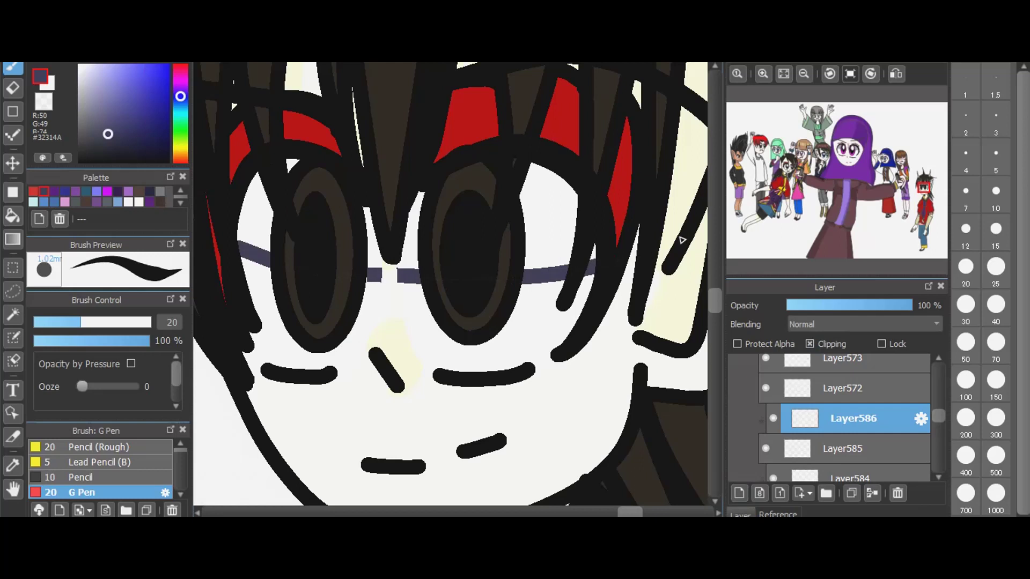
# - Fill the upper part of both eye whites with dark blue-grey shading from the drawn edge up to the lids
pyautogui.moveTo(372, 269); pyautogui.dragTo(359, 164)
pyautogui.moveTo(368, 281)
pyautogui.mouseDown()
pyautogui.moveTo(378, 276)
pyautogui.moveTo(377, 220)
pyautogui.moveTo(358, 153)
pyautogui.mouseUp()
pyautogui.moveTo(229, 220)
pyautogui.mouseDown()
pyautogui.moveTo(254, 242)
pyautogui.moveTo(324, 249)
pyautogui.mouseUp()
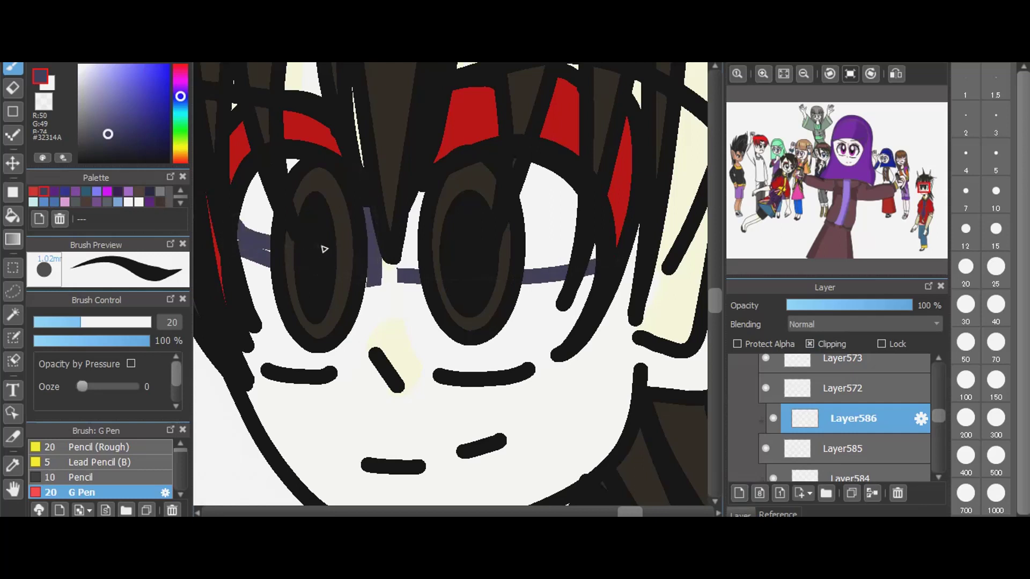
pyautogui.moveTo(239, 225); pyautogui.dragTo(260, 180)
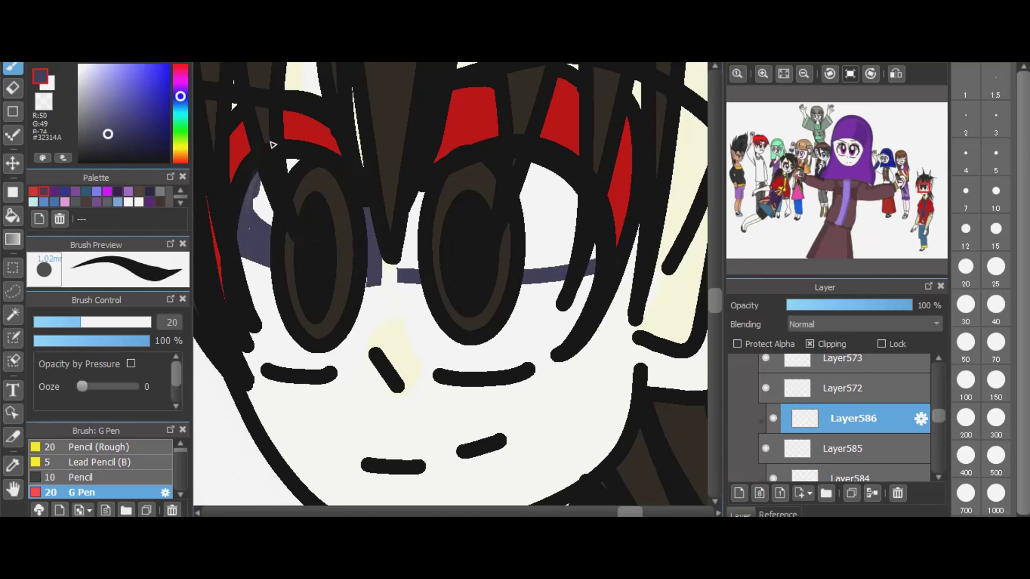
pyautogui.moveTo(272, 145)
pyautogui.mouseDown()
pyautogui.moveTo(294, 198)
pyautogui.moveTo(267, 218)
pyautogui.moveTo(329, 97)
pyautogui.mouseUp()
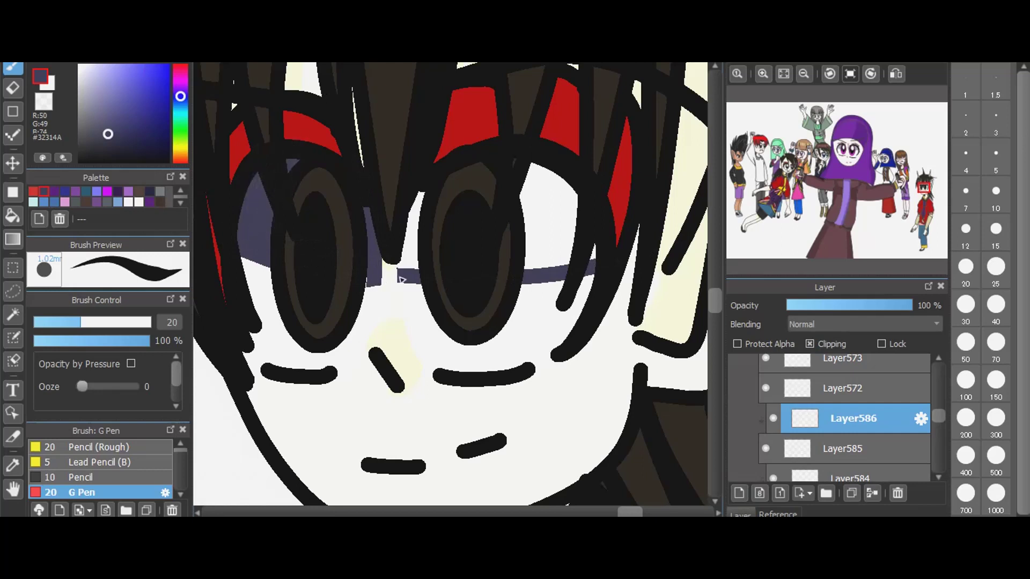
pyautogui.moveTo(400, 278)
pyautogui.mouseDown()
pyautogui.moveTo(448, 127)
pyautogui.moveTo(424, 228)
pyautogui.moveTo(429, 266)
pyautogui.moveTo(411, 279)
pyautogui.moveTo(422, 199)
pyautogui.moveTo(413, 266)
pyautogui.moveTo(484, 280)
pyautogui.moveTo(597, 260)
pyautogui.moveTo(565, 192)
pyautogui.moveTo(523, 164)
pyautogui.moveTo(513, 193)
pyautogui.moveTo(530, 271)
pyautogui.moveTo(530, 155)
pyautogui.moveTo(534, 271)
pyautogui.moveTo(539, 176)
pyautogui.moveTo(553, 262)
pyautogui.moveTo(542, 175)
pyautogui.moveTo(568, 272)
pyautogui.moveTo(557, 182)
pyautogui.moveTo(574, 258)
pyautogui.moveTo(573, 190)
pyautogui.moveTo(582, 225)
pyautogui.moveTo(573, 249)
pyautogui.moveTo(515, 264)
pyautogui.moveTo(572, 267)
pyautogui.mouseUp()
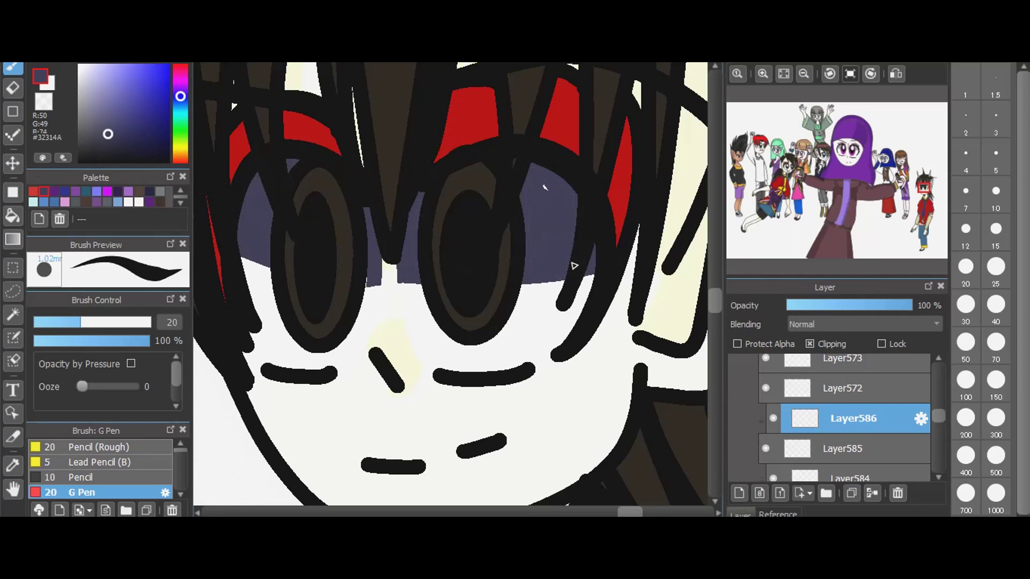
# - Set the eye shading layer to Multiply at 31% opacity and touch up the right-hand eye white beneath it with #F3F3FF
pyautogui.click(816, 322)
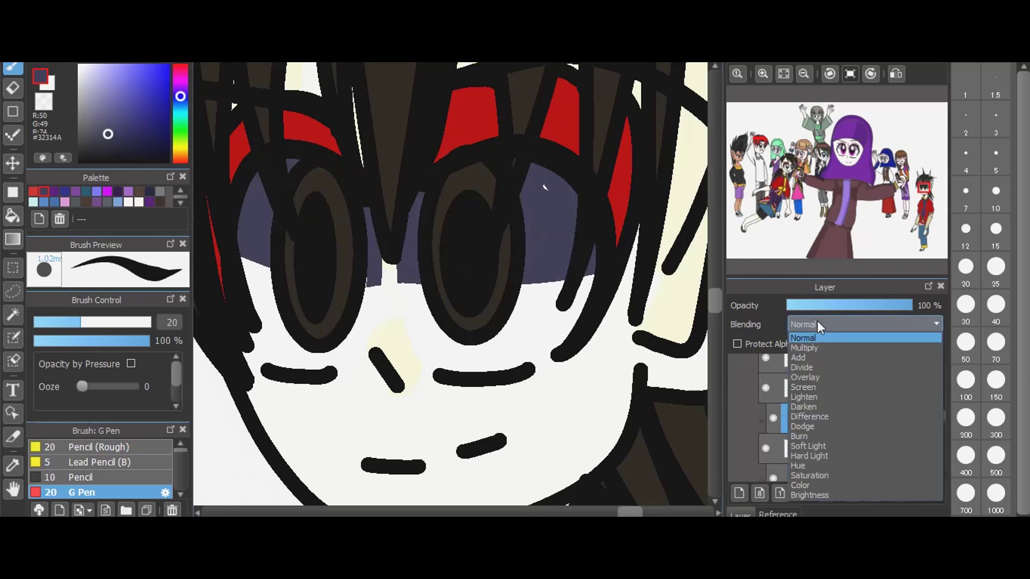
pyautogui.click(817, 347)
pyautogui.click(824, 304)
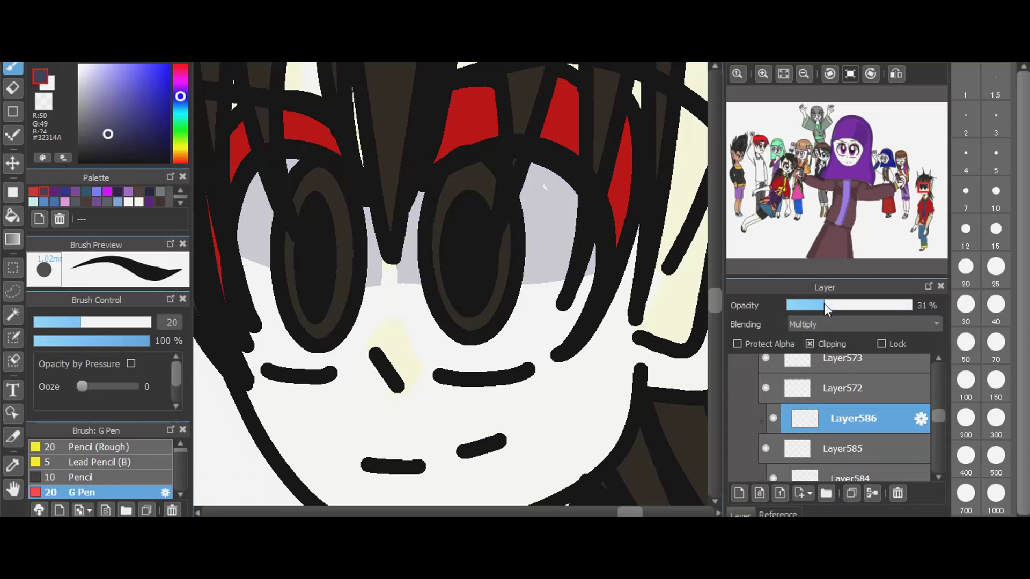
pyautogui.click(815, 445)
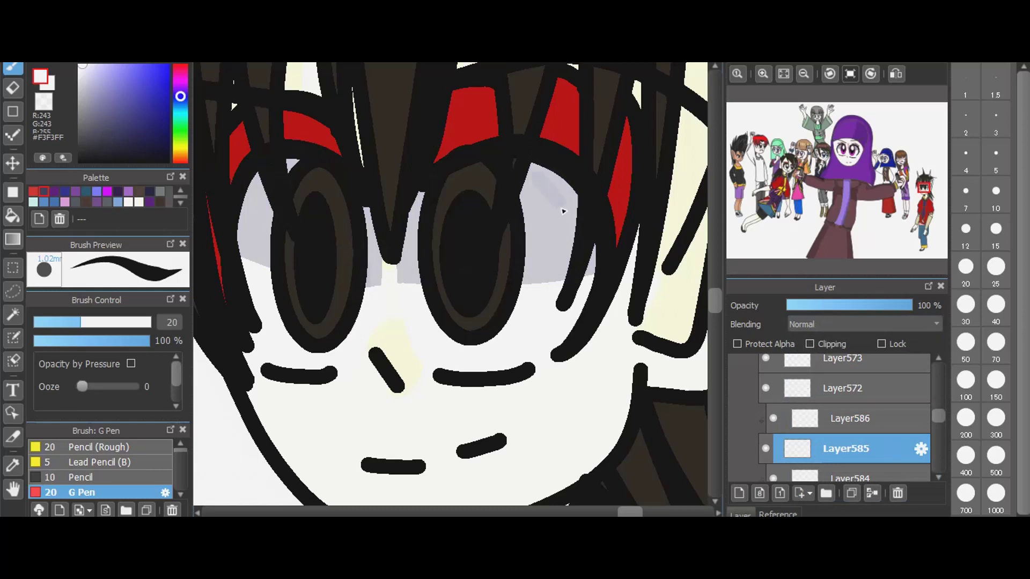
pyautogui.click(833, 416)
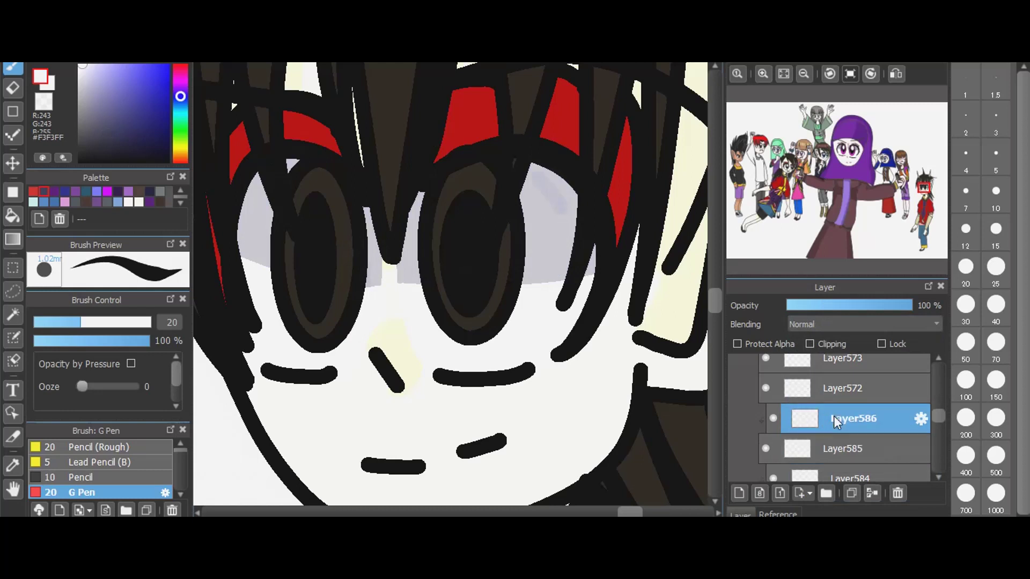
# - Add a clipped layer above Layer572 for shading the red areas over the eyes
pyautogui.click(864, 384)
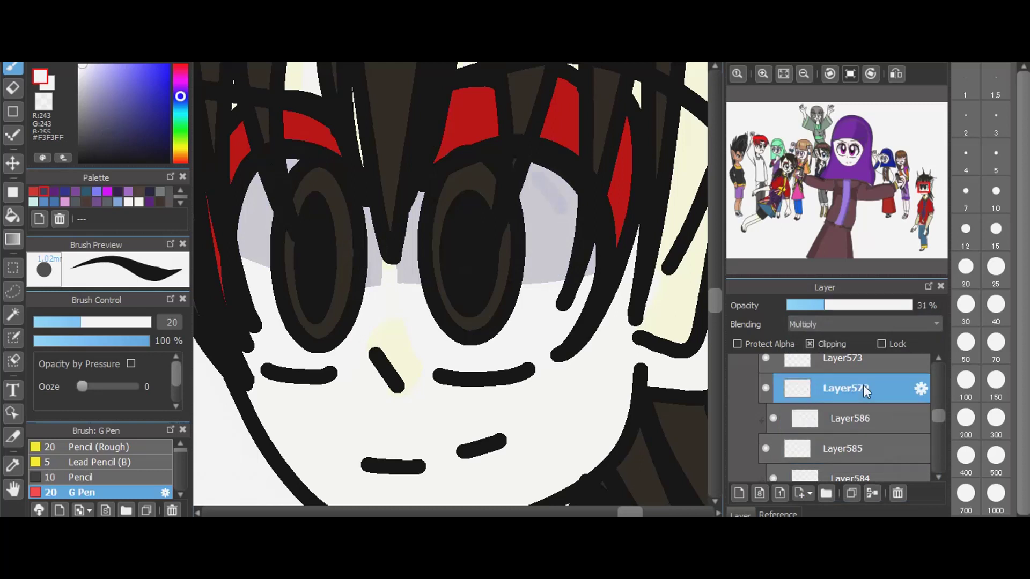
pyautogui.click(739, 491)
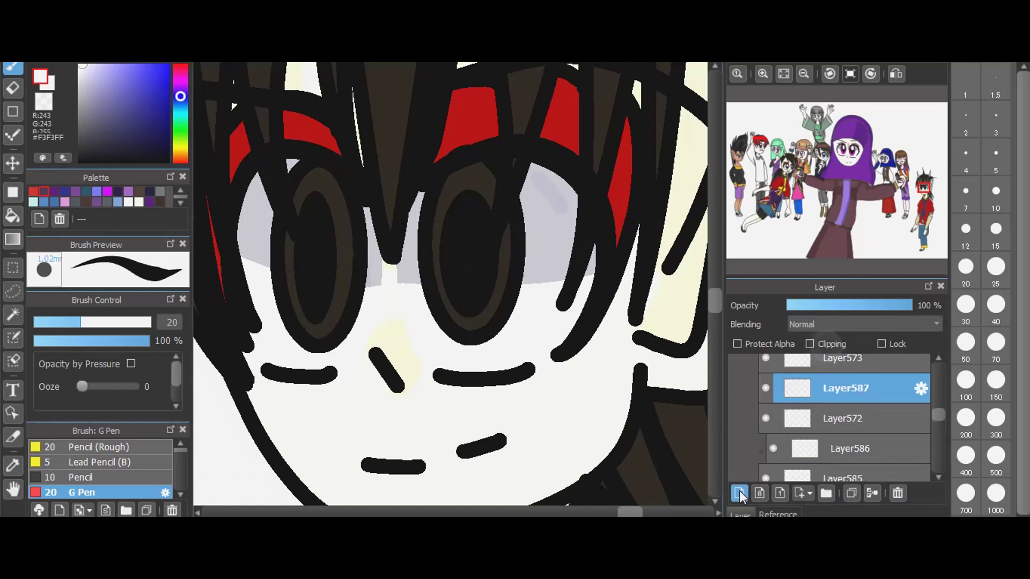
pyautogui.click(826, 347)
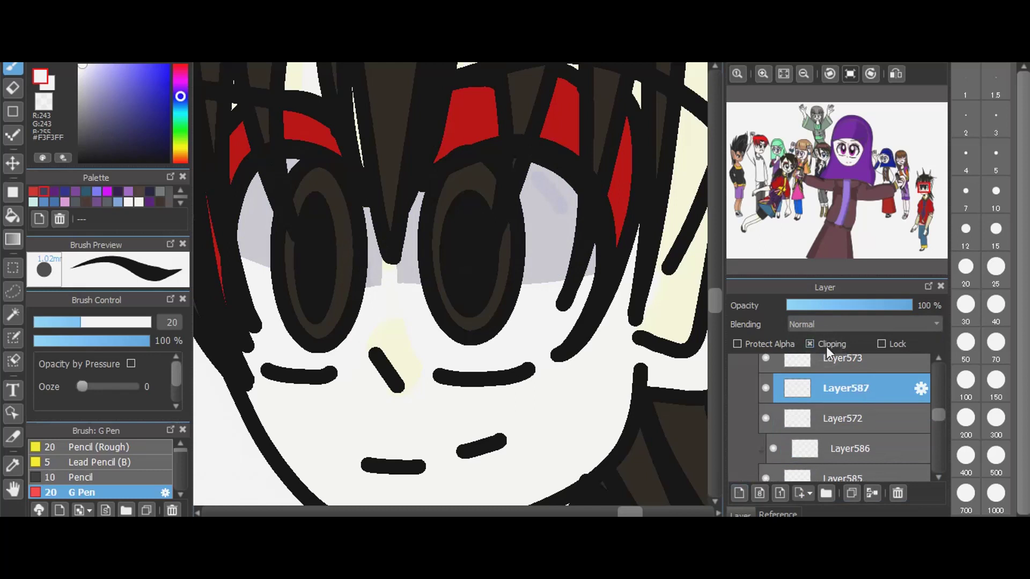
# - Try to darken the right-hand iris with the Airbrush at size 45 in near-black brown #16110B
pyautogui.click(179, 470)
pyautogui.click(180, 444)
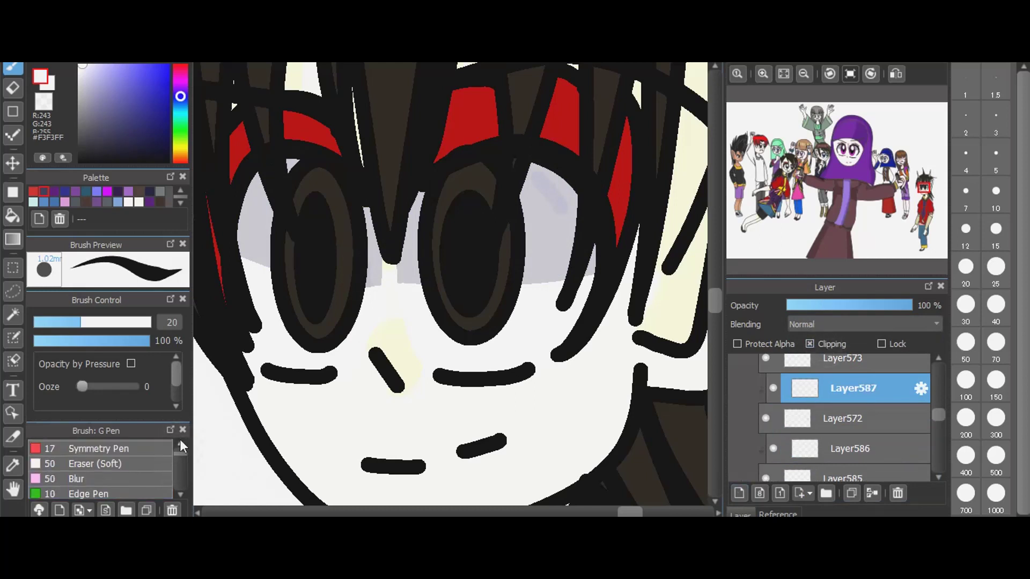
pyautogui.click(180, 444)
pyautogui.click(180, 444)
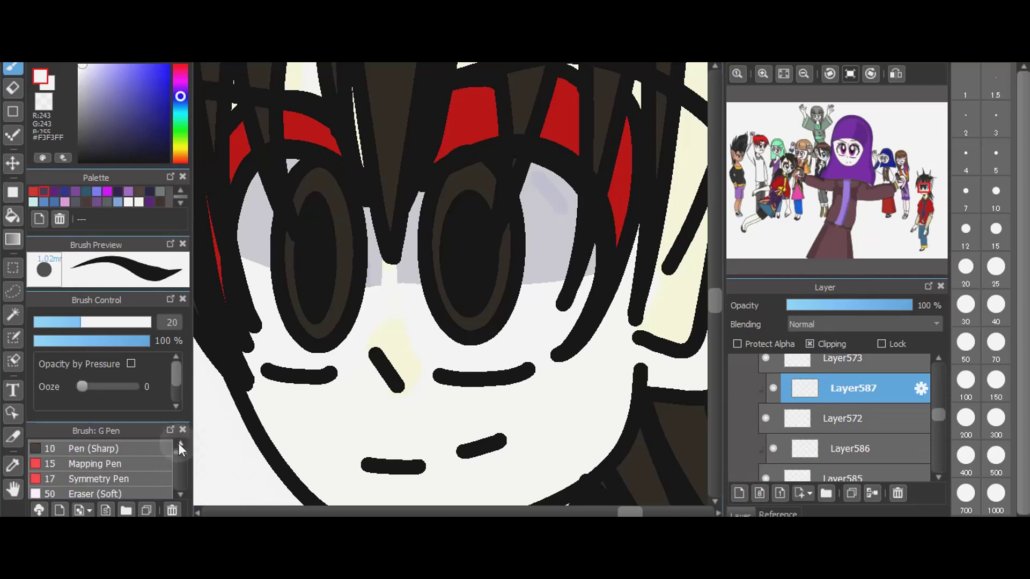
pyautogui.click(181, 444)
pyautogui.scroll(2, 178, 465)
pyautogui.click(178, 465)
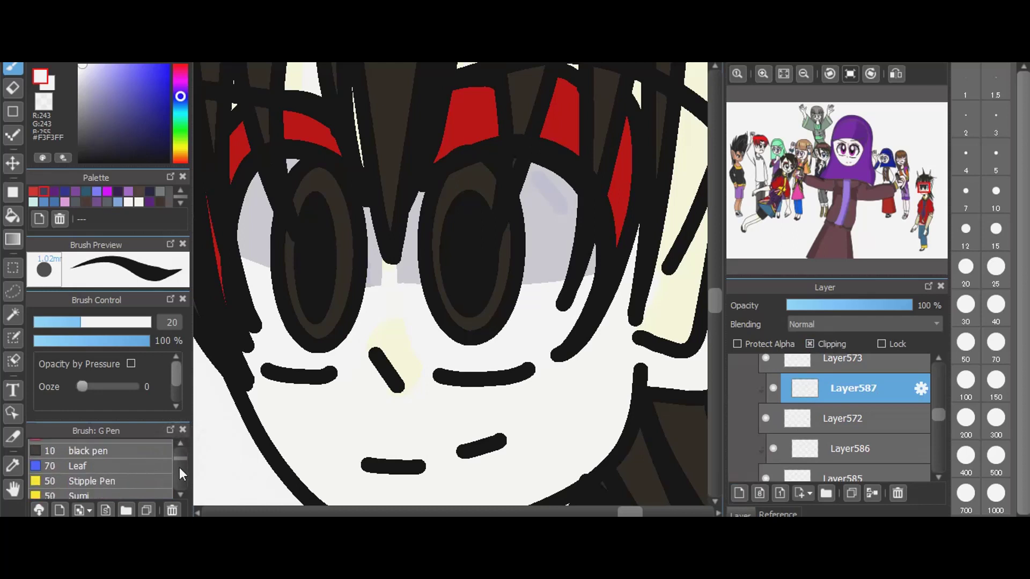
pyautogui.click(182, 450)
pyautogui.click(158, 465)
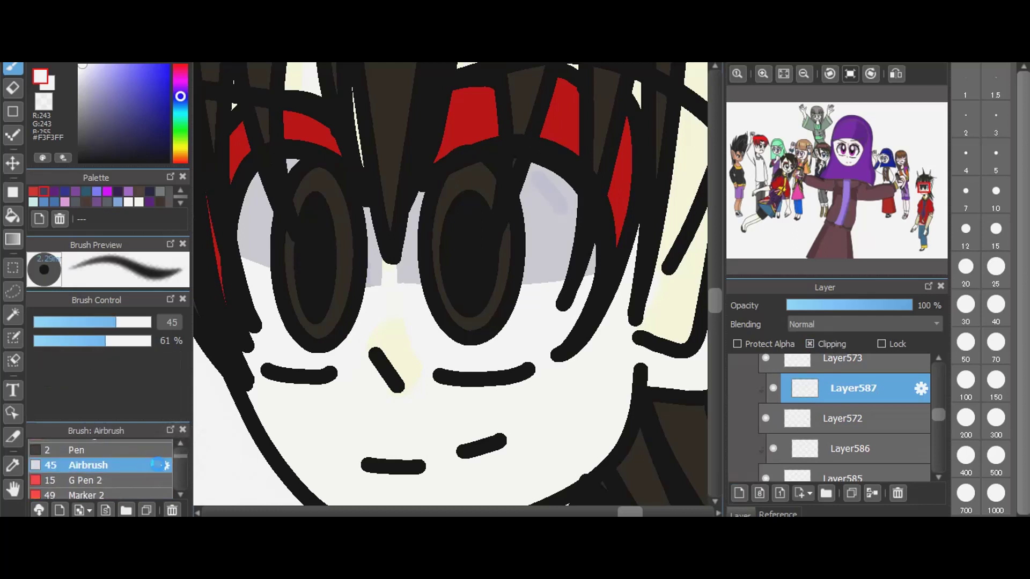
pyautogui.click(180, 203)
pyautogui.click(180, 203)
pyautogui.click(180, 203)
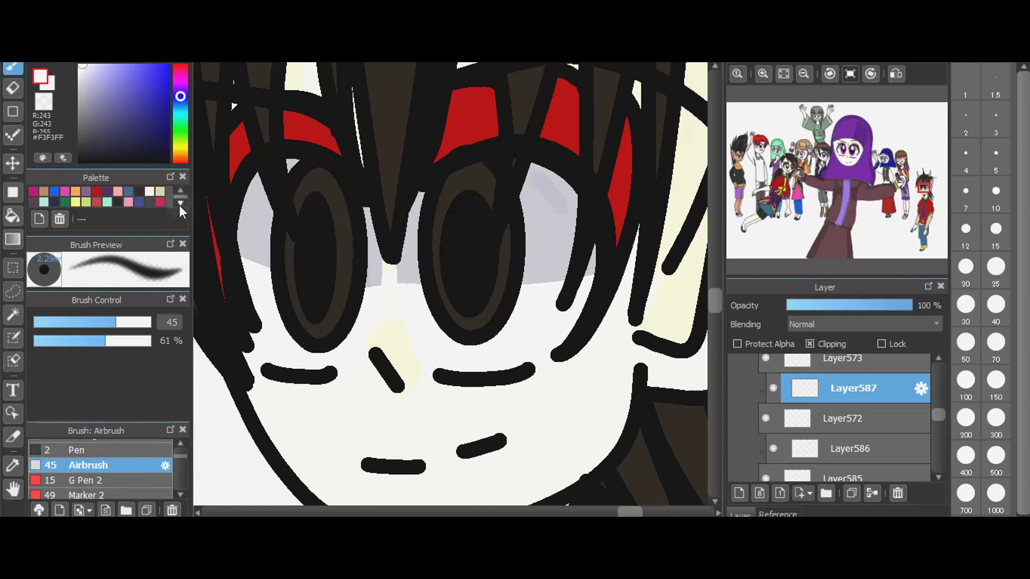
pyautogui.click(138, 191)
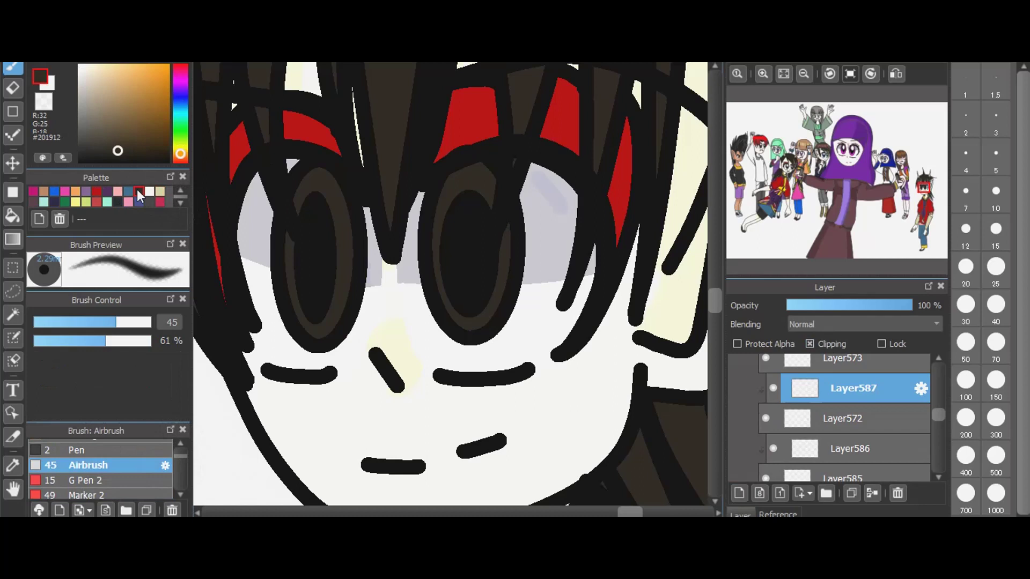
pyautogui.click(121, 156)
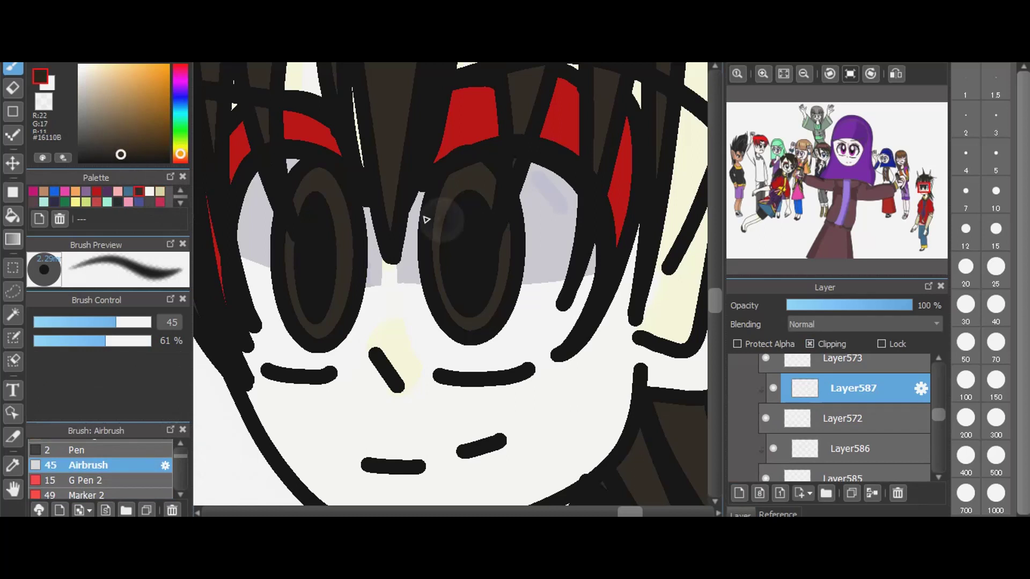
pyautogui.click(471, 259)
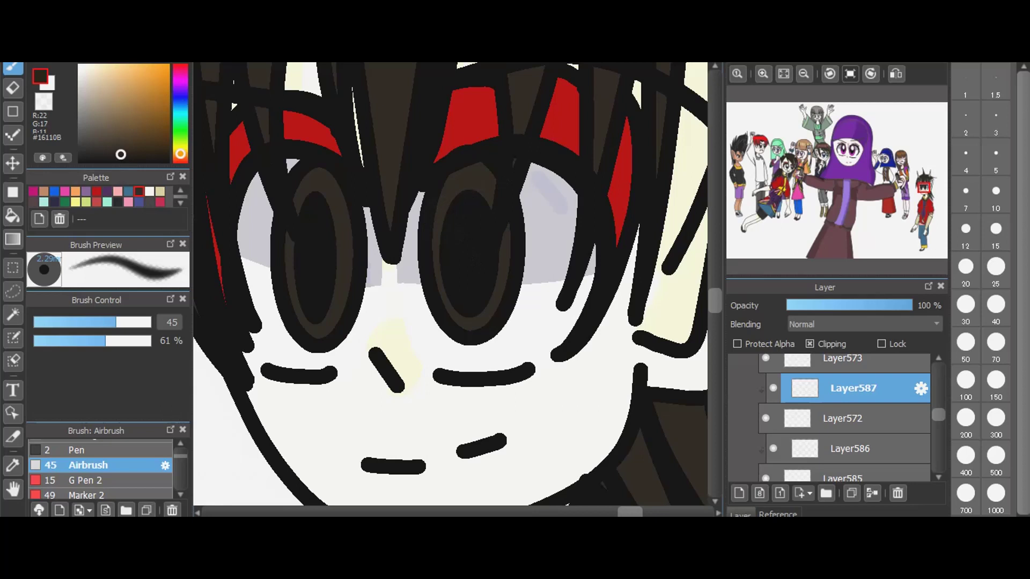
# - With G Pen 2 at size 15, shade the right edges of the red areas around the right-hand eye in dark red #850000
pyautogui.click(96, 192)
pyautogui.click(121, 481)
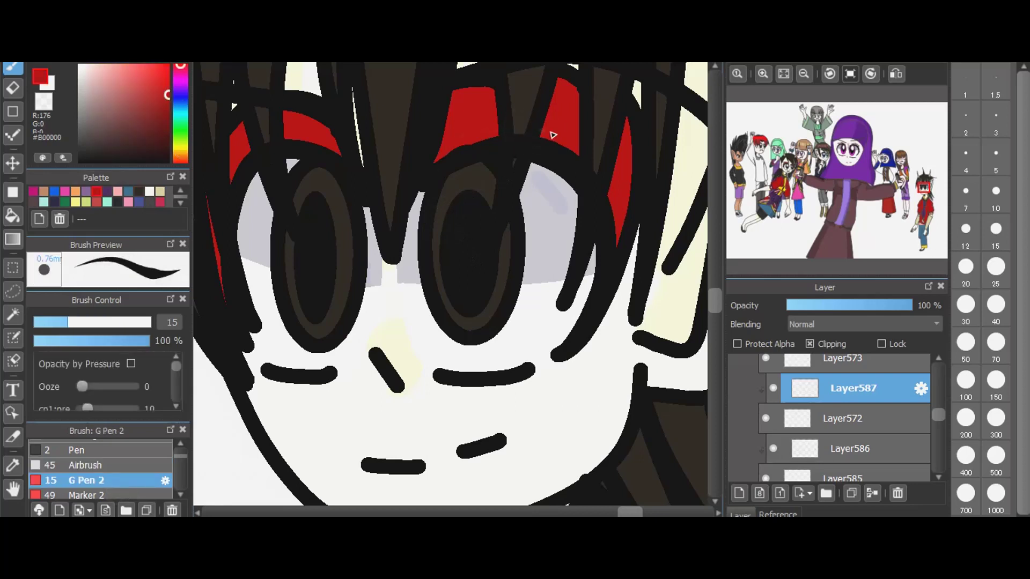
pyautogui.moveTo(168, 107); pyautogui.dragTo(187, 112)
pyautogui.moveTo(491, 88); pyautogui.dragTo(497, 135)
pyautogui.moveTo(574, 80); pyautogui.dragTo(576, 164)
pyautogui.moveTo(623, 112)
pyautogui.mouseDown()
pyautogui.moveTo(628, 199)
pyautogui.moveTo(618, 252)
pyautogui.mouseUp()
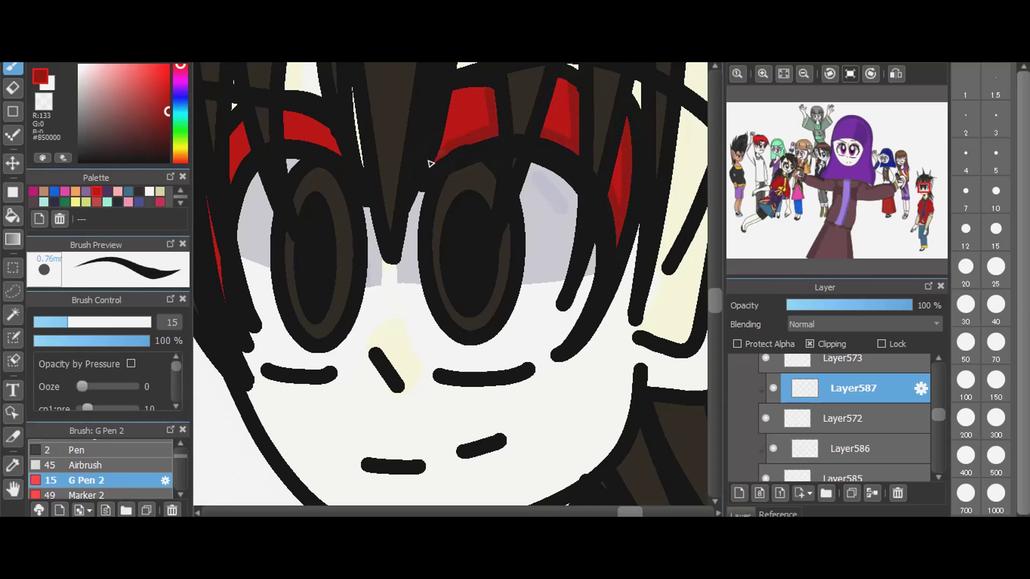
# - Continue the dark red shading along the lower edges of the red areas above both eyes and at the left hair strands
pyautogui.moveTo(428, 162)
pyautogui.mouseDown()
pyautogui.moveTo(466, 137)
pyautogui.moveTo(494, 133)
pyautogui.mouseUp()
pyautogui.moveTo(290, 138)
pyautogui.mouseDown()
pyautogui.moveTo(299, 195)
pyautogui.moveTo(288, 70)
pyautogui.moveTo(243, 128)
pyautogui.moveTo(241, 208)
pyautogui.mouseUp()
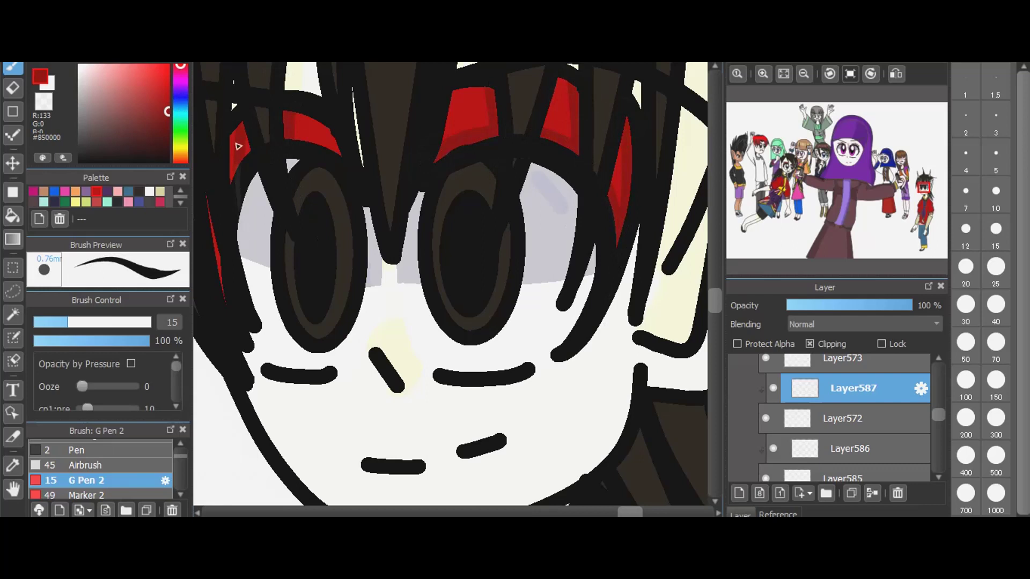
pyautogui.moveTo(238, 102); pyautogui.dragTo(235, 196)
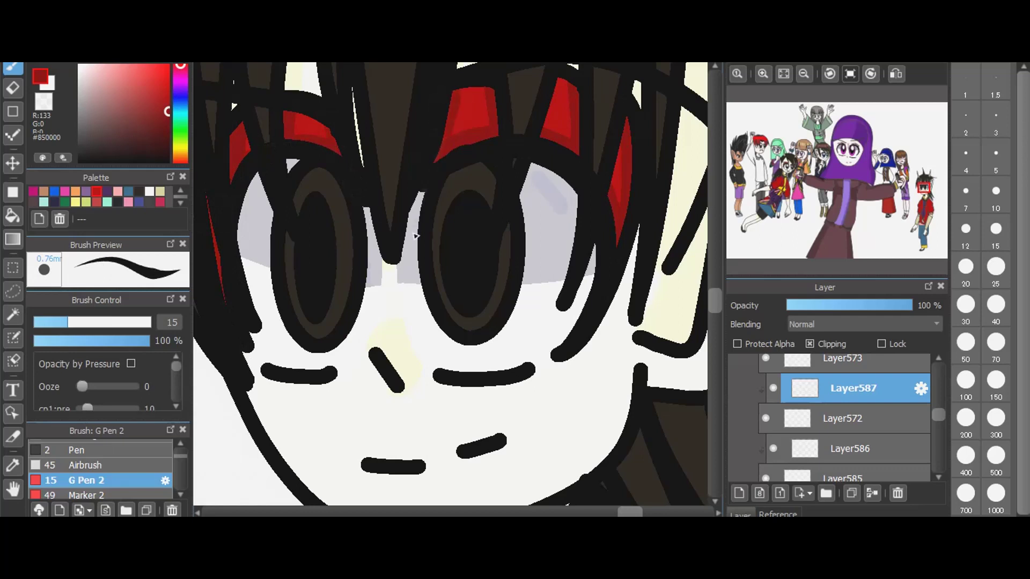
# - Set the red shading layer to Multiply at 33% opacity and add a short shading stroke above the right-hand eye
pyautogui.click(802, 322)
pyautogui.click(807, 347)
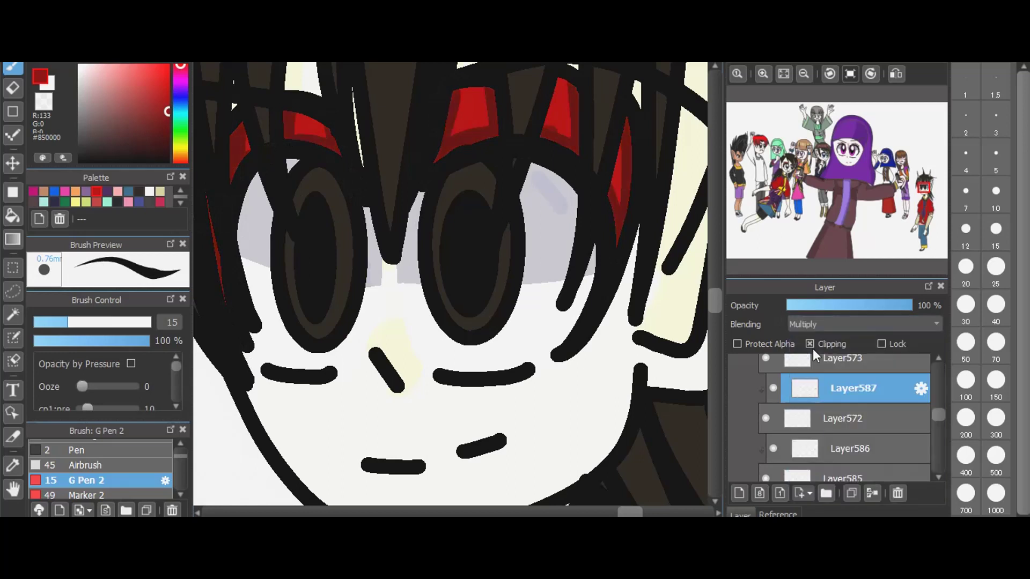
pyautogui.click(827, 305)
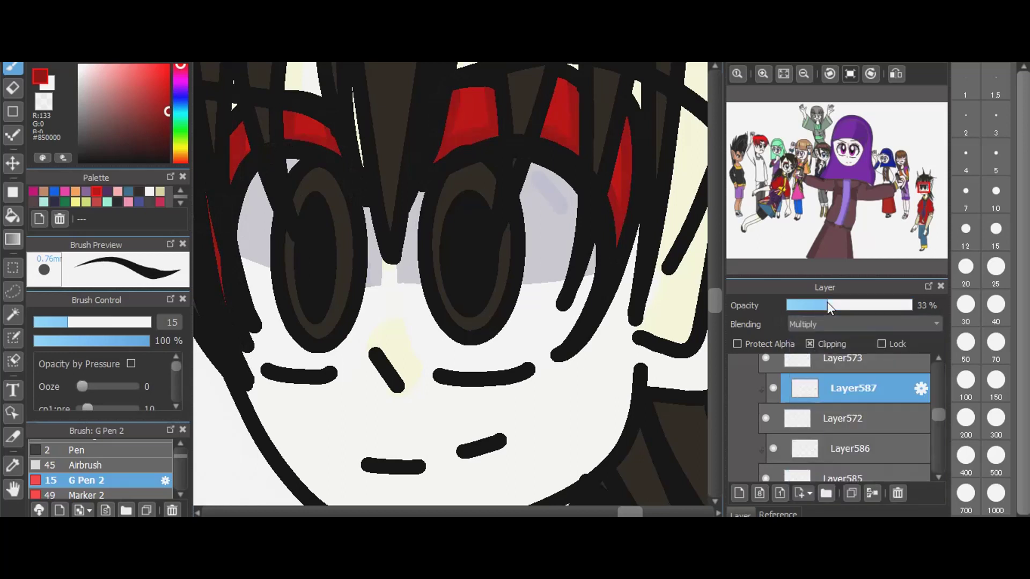
pyautogui.moveTo(582, 152)
pyautogui.mouseDown()
pyautogui.moveTo(562, 141)
pyautogui.moveTo(575, 143)
pyautogui.mouseUp()
# - Add a clipped layer above Layer573 for the iris shading
pyautogui.scroll(1, 809, 428)
pyautogui.scroll(3, 809, 428)
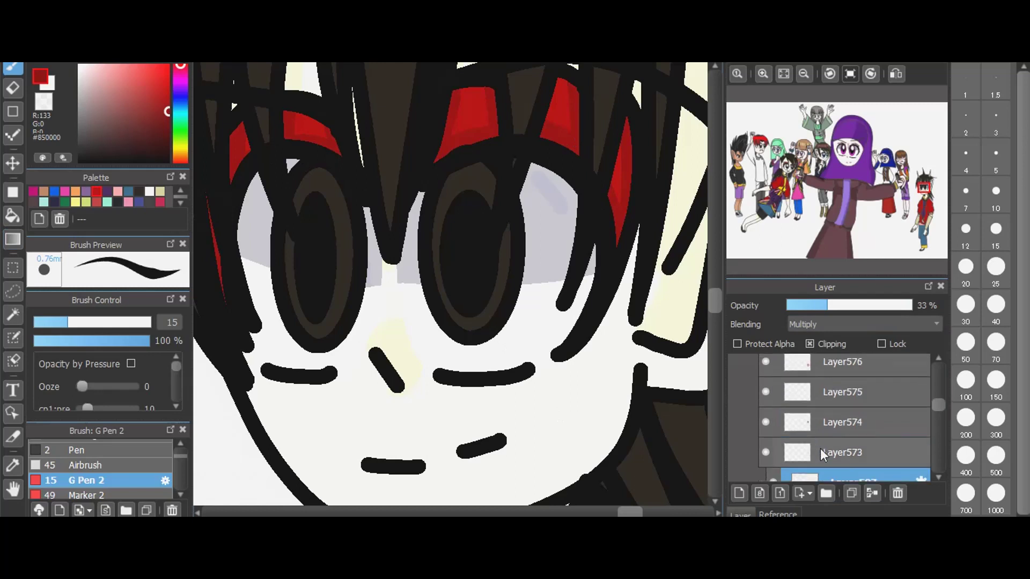
pyautogui.click(820, 449)
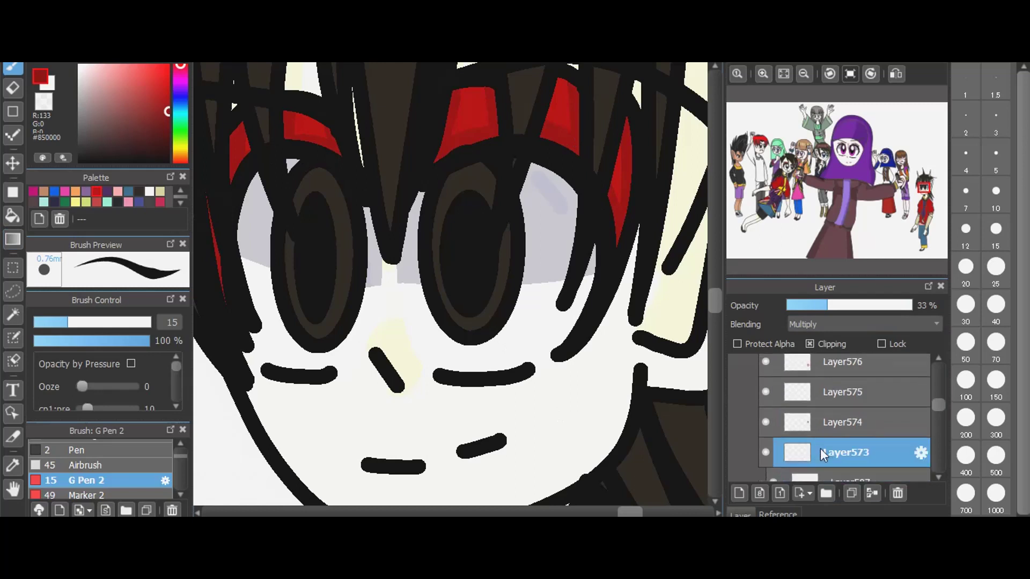
pyautogui.click(738, 493)
pyautogui.click(818, 341)
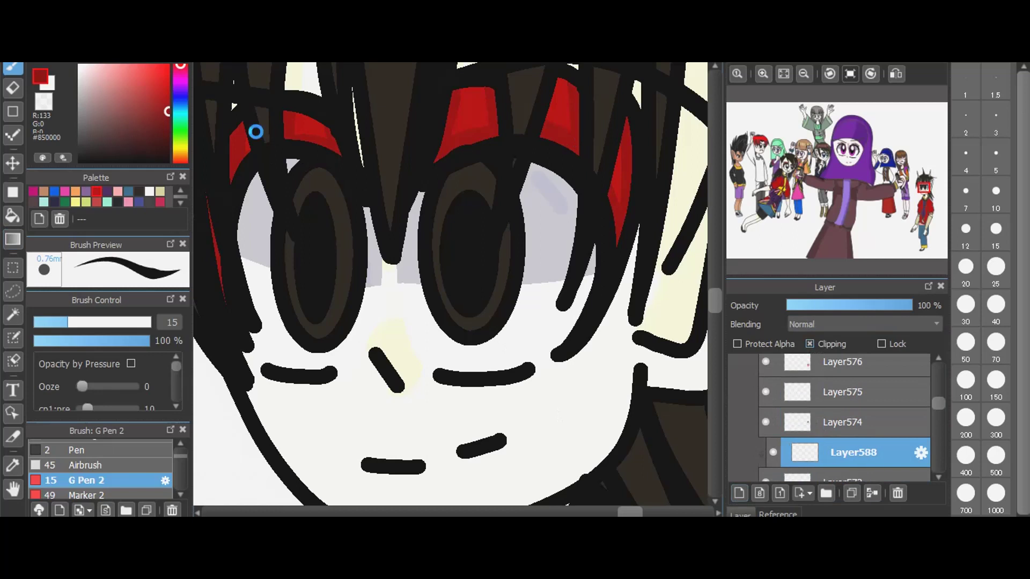
# - Try airbrushing near-black brown #100D09 over the upper part of the right-hand iris and undo the stroke
pyautogui.click(140, 192)
pyautogui.click(81, 462)
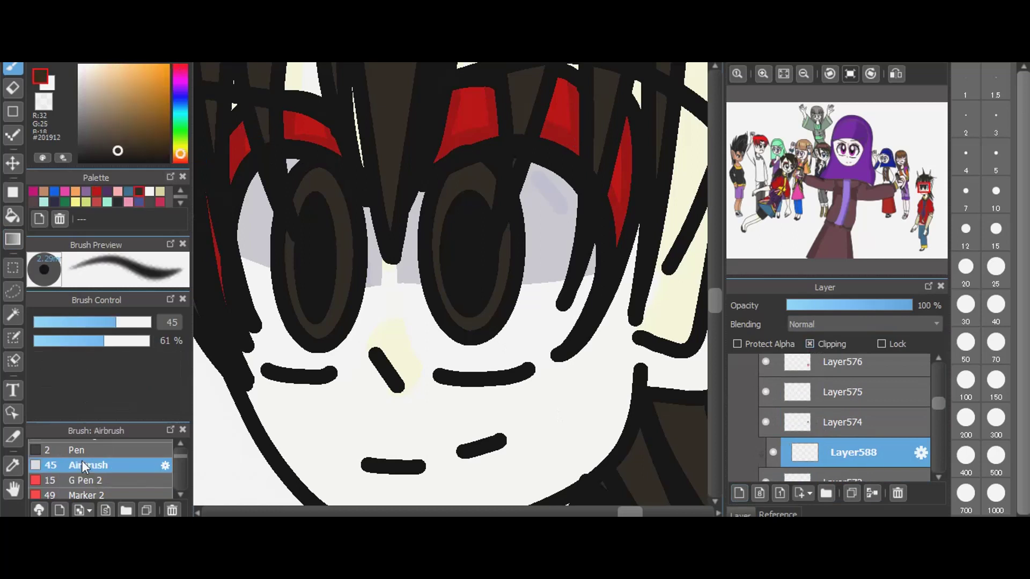
pyautogui.click(116, 156)
pyautogui.moveTo(435, 230)
pyautogui.mouseDown()
pyautogui.moveTo(503, 177)
pyautogui.moveTo(518, 262)
pyautogui.mouseUp()
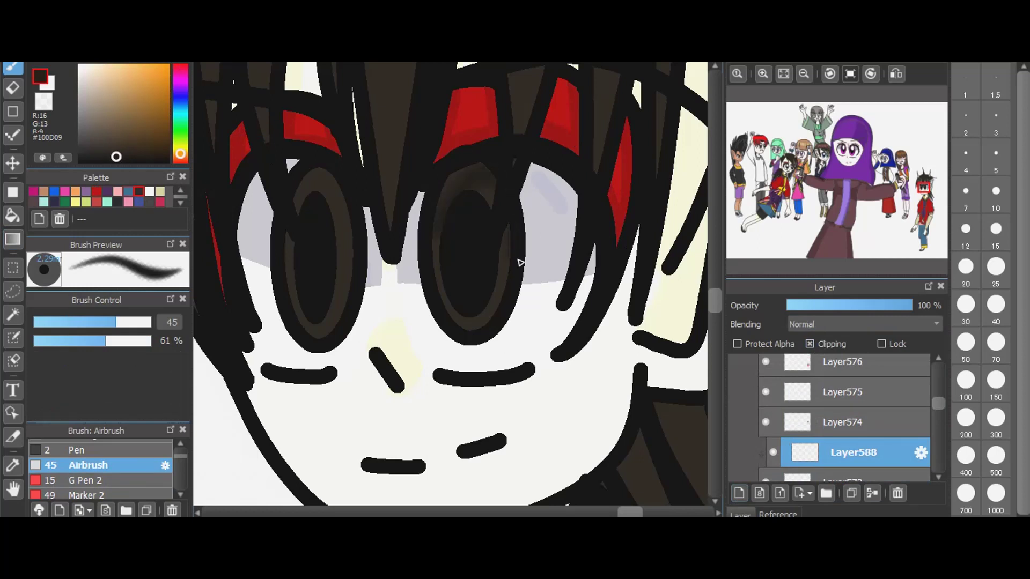
pyautogui.hotkey('ctrl', 'z')
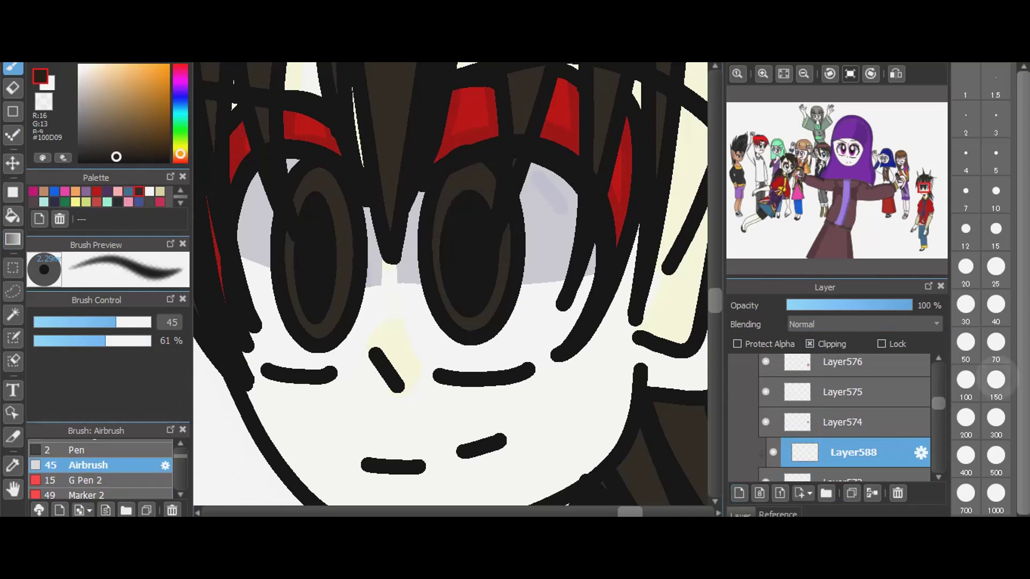
# - Airbrush near-black brown #100D09 over the upper part of both irises at brush size 70
pyautogui.click(996, 342)
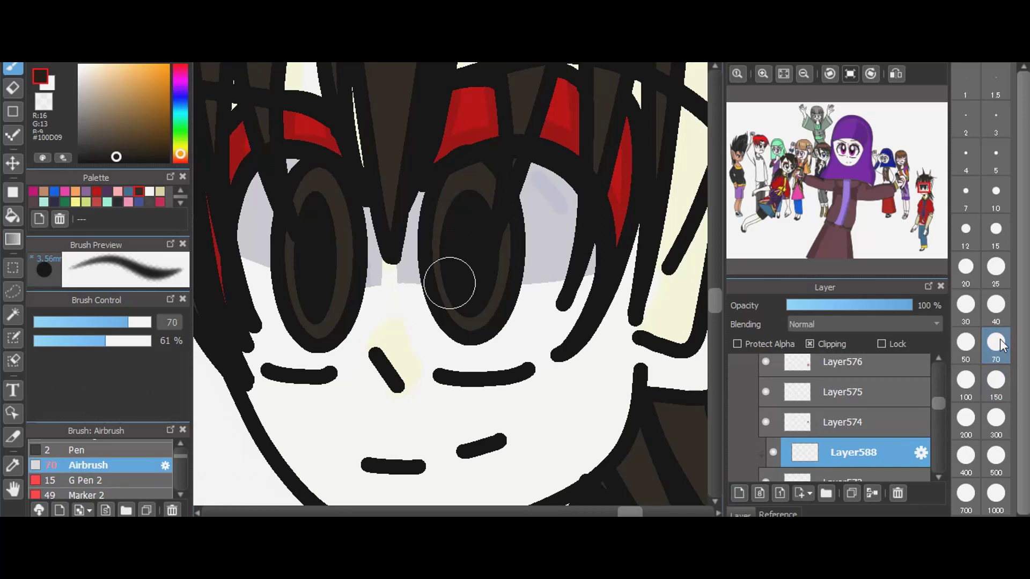
pyautogui.moveTo(439, 225); pyautogui.dragTo(483, 146)
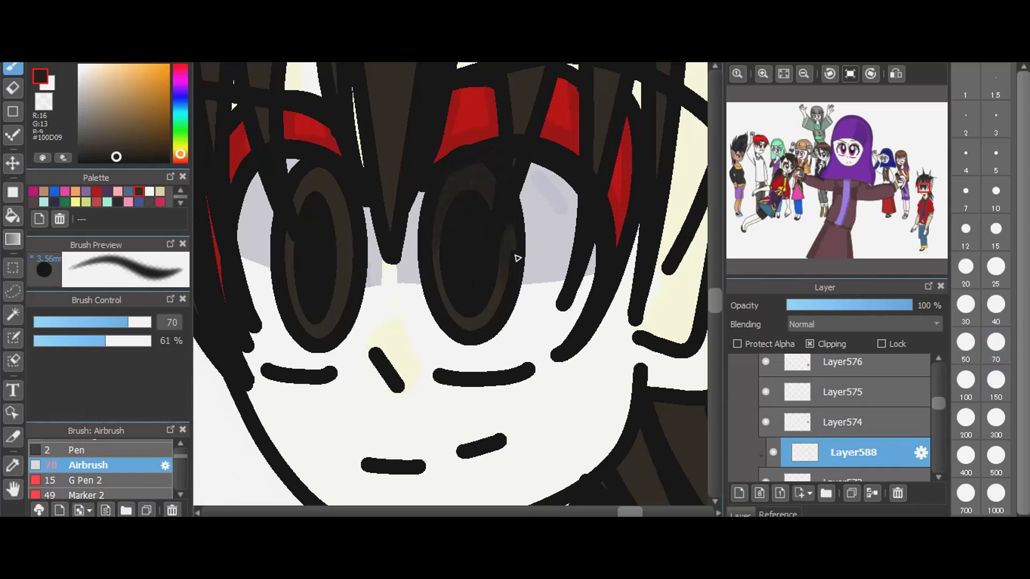
pyautogui.moveTo(299, 205); pyautogui.dragTo(331, 160)
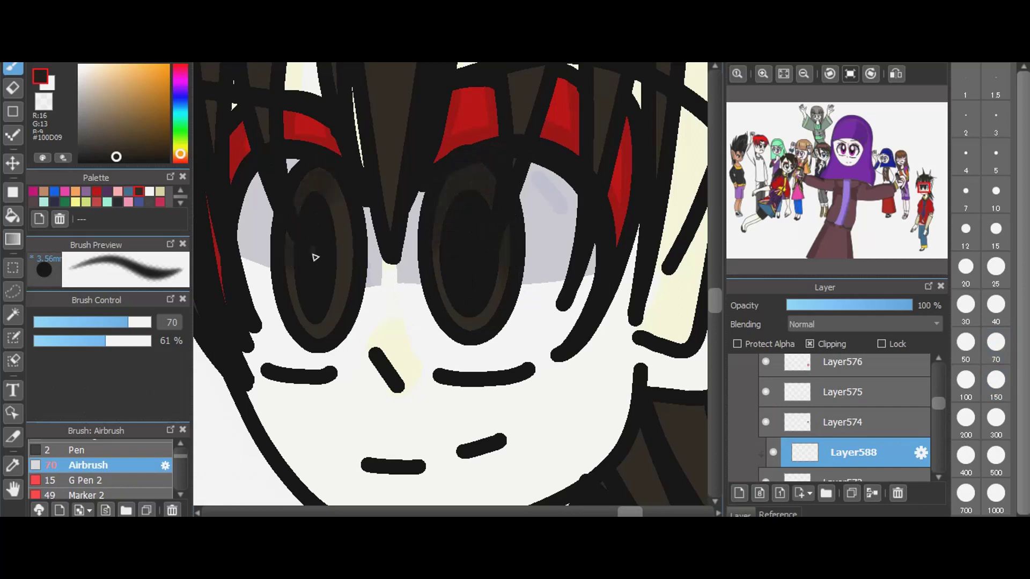
pyautogui.moveTo(347, 214); pyautogui.dragTo(353, 289)
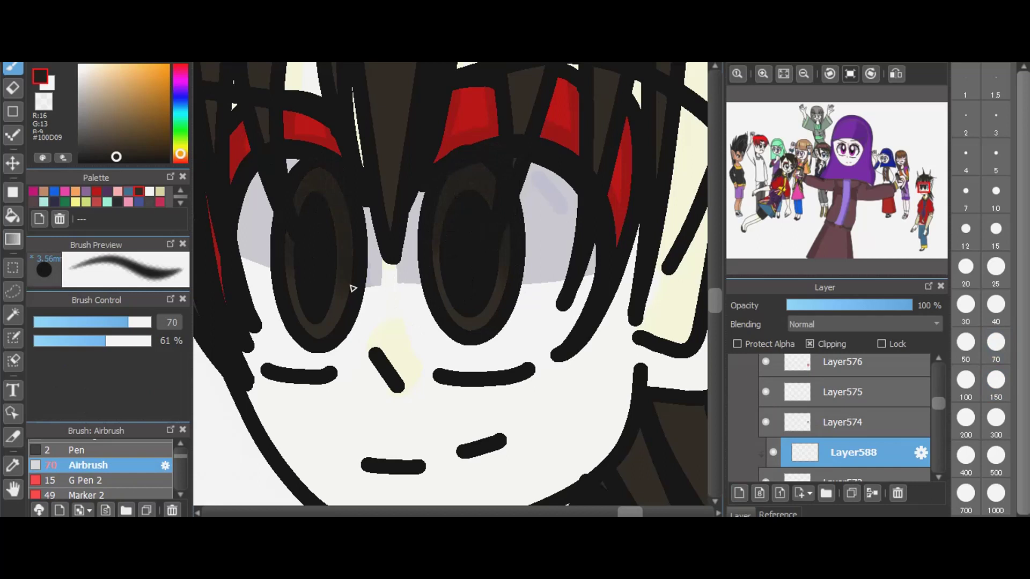
# - Airbrush brown #52422B over the lower part of both irises and set the iris shading layer to Multiply
pyautogui.click(121, 131)
pyautogui.moveTo(289, 271)
pyautogui.mouseDown()
pyautogui.moveTo(326, 343)
pyautogui.moveTo(357, 263)
pyautogui.moveTo(343, 382)
pyautogui.mouseUp()
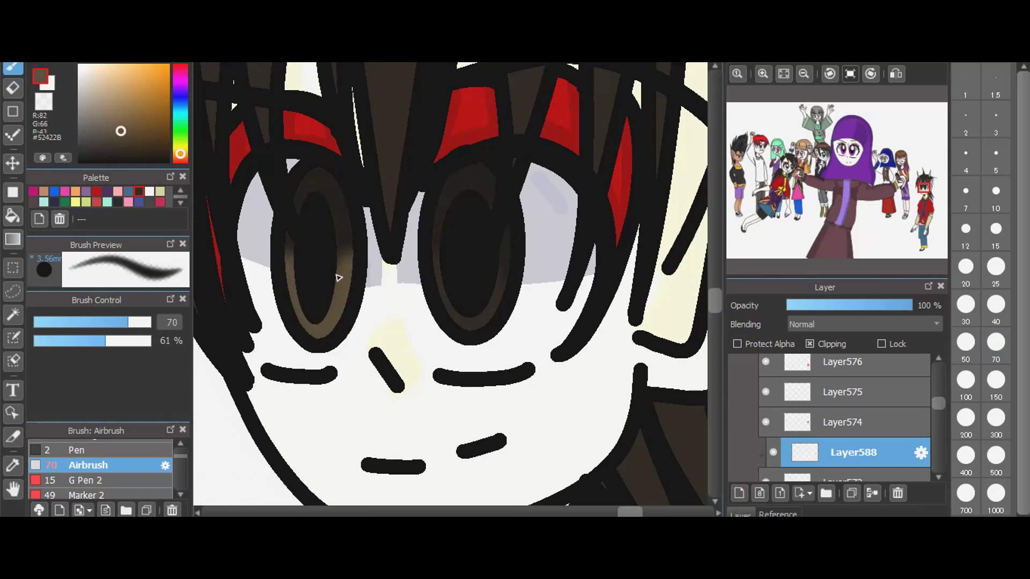
pyautogui.moveTo(440, 273)
pyautogui.mouseDown()
pyautogui.moveTo(473, 344)
pyautogui.moveTo(501, 317)
pyautogui.moveTo(507, 244)
pyautogui.mouseUp()
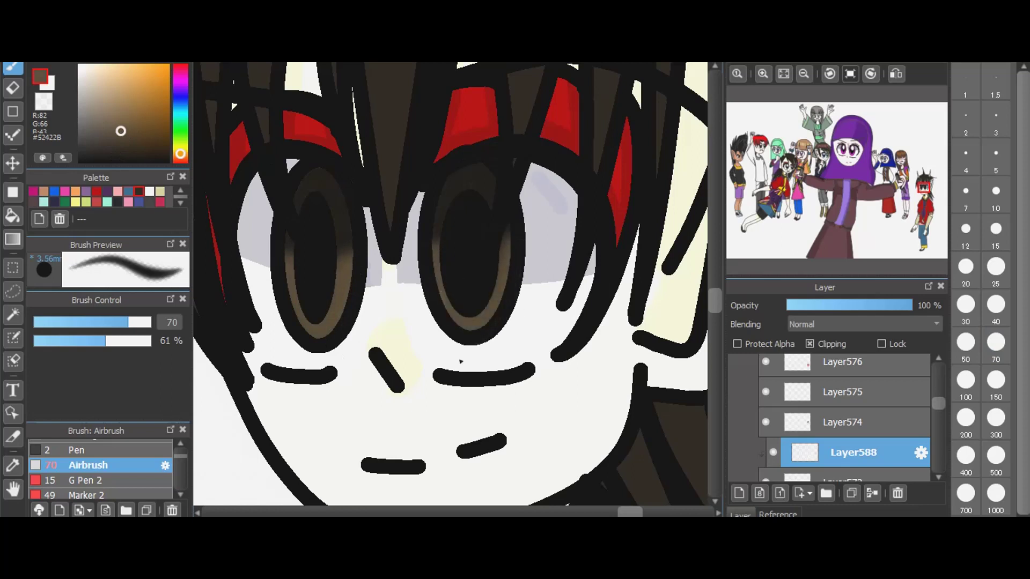
pyautogui.click(828, 324)
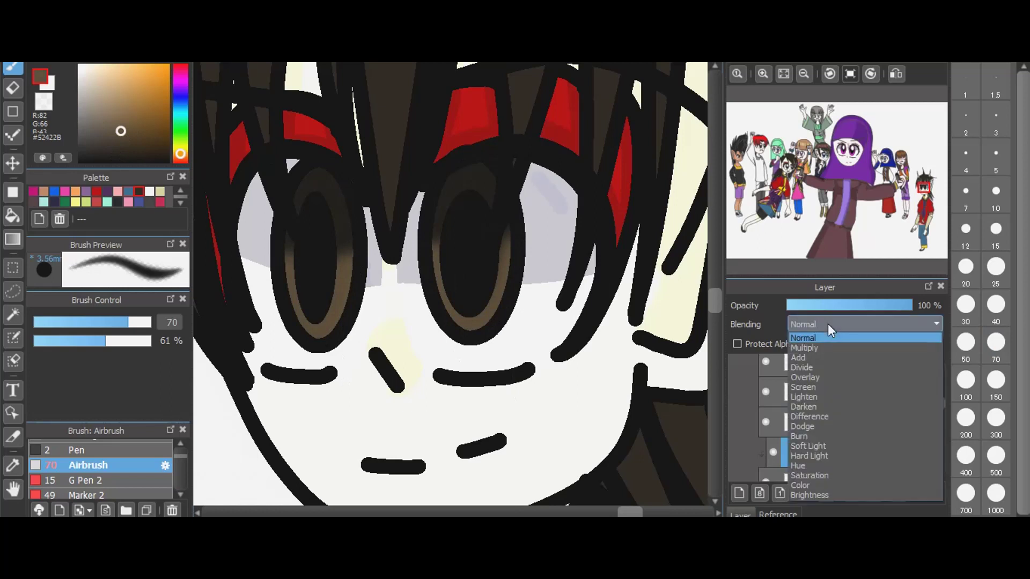
pyautogui.click(815, 343)
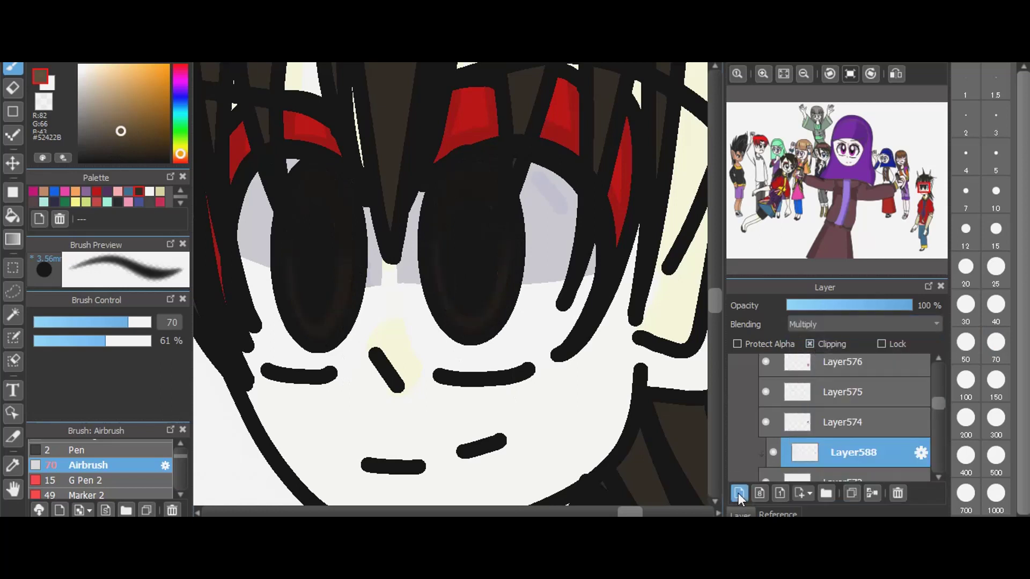
# - Add another clipped layer for the iris glow, airbrush light orange #FFCE8A along both lower irises and set the layer to Dodge
pyautogui.click(738, 493)
pyautogui.click(819, 343)
pyautogui.moveTo(289, 276)
pyautogui.mouseDown()
pyautogui.moveTo(289, 301)
pyautogui.moveTo(348, 316)
pyautogui.moveTo(361, 288)
pyautogui.mouseUp()
pyautogui.moveTo(435, 275)
pyautogui.mouseDown()
pyautogui.moveTo(457, 336)
pyautogui.moveTo(485, 335)
pyautogui.moveTo(515, 292)
pyautogui.mouseUp()
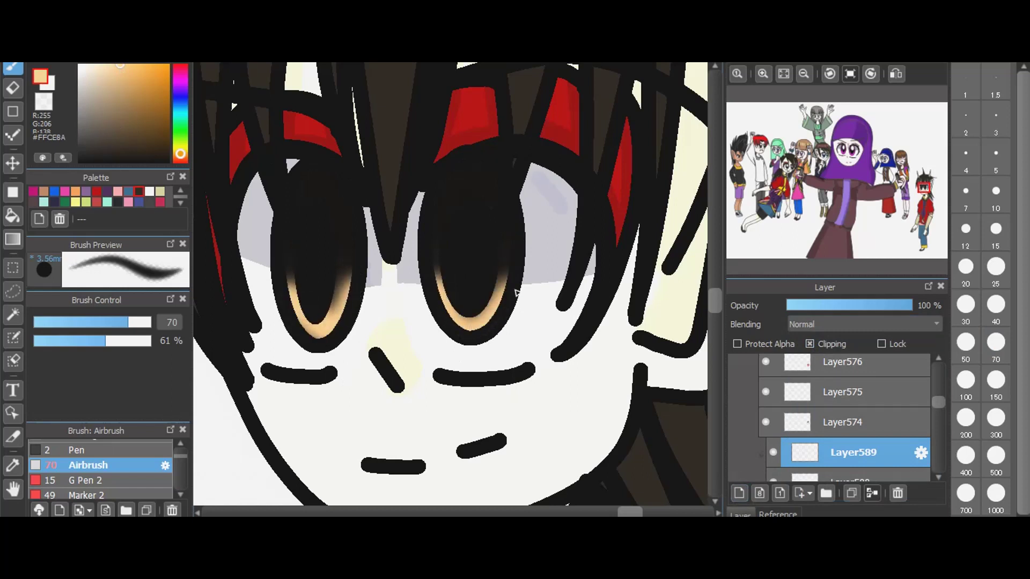
pyautogui.click(842, 324)
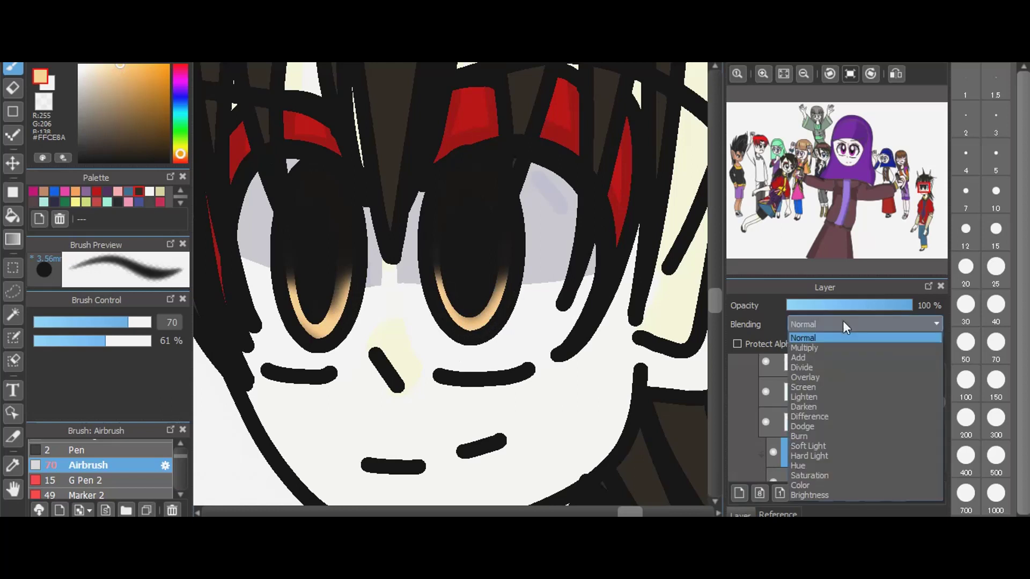
pyautogui.click(814, 424)
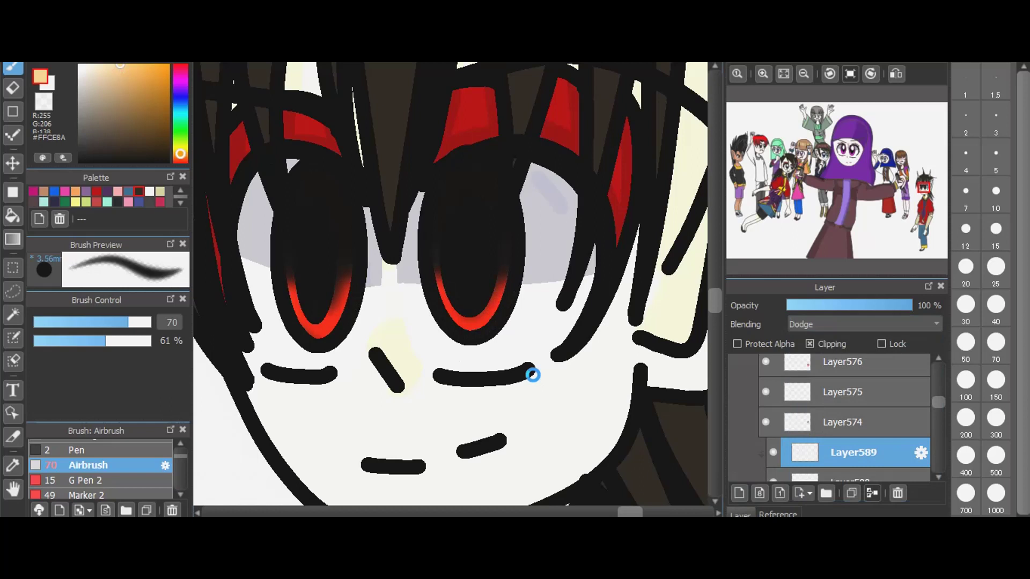
# - Add a layer above the line art layer and draw a white filled oval highlight in each eye
pyautogui.scroll(-1, 532, 375)
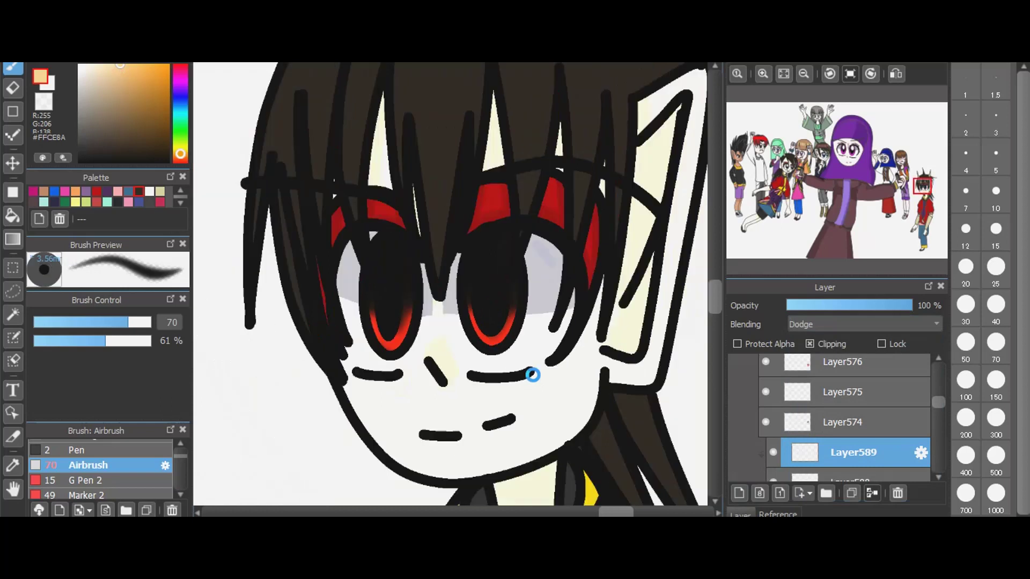
pyautogui.scroll(-1, 532, 375)
pyautogui.scroll(2, 818, 461)
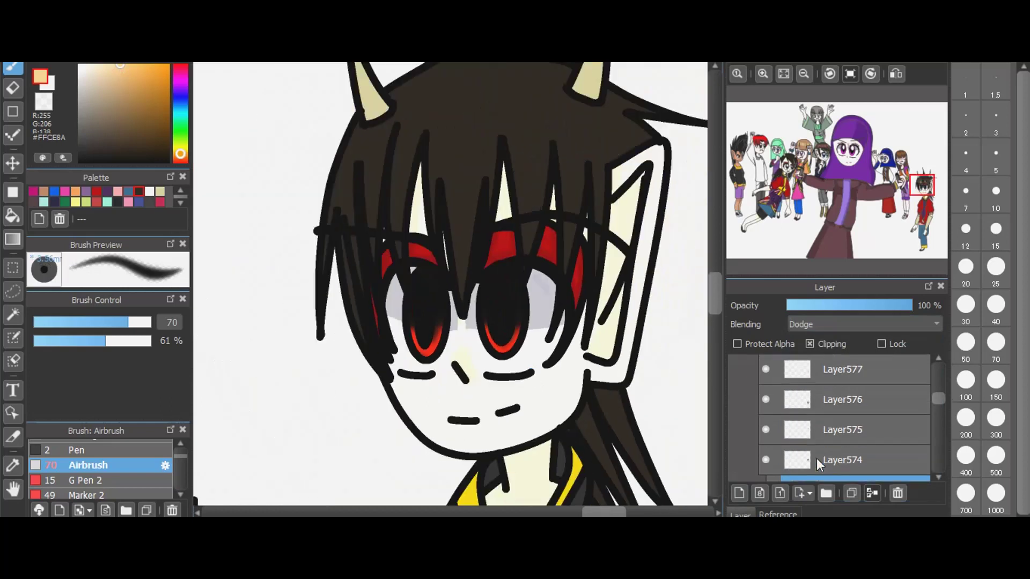
pyautogui.scroll(10, 818, 461)
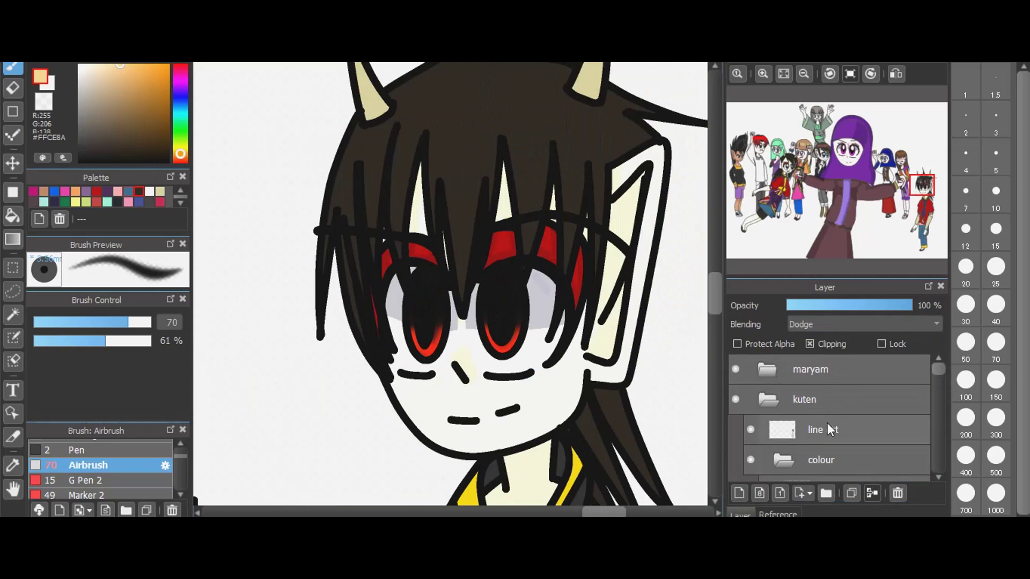
pyautogui.click(830, 430)
pyautogui.moveTo(151, 118); pyautogui.dragTo(79, 64)
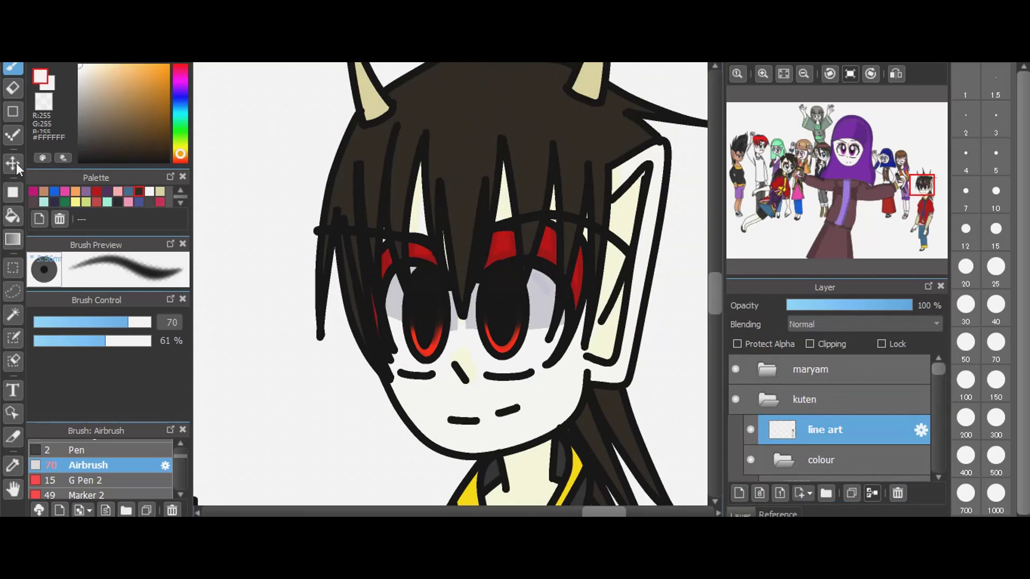
pyautogui.click(13, 192)
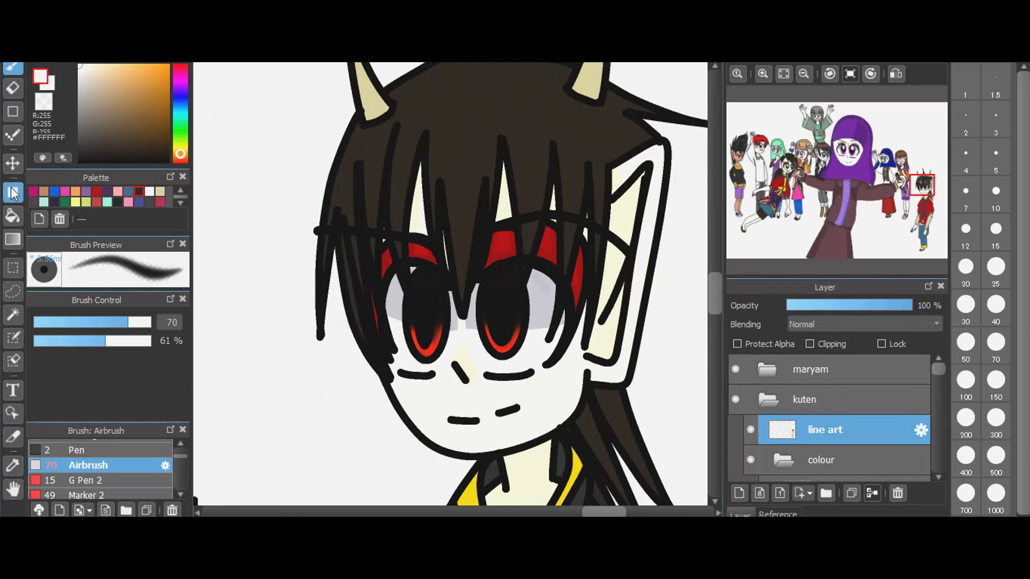
pyautogui.click(739, 493)
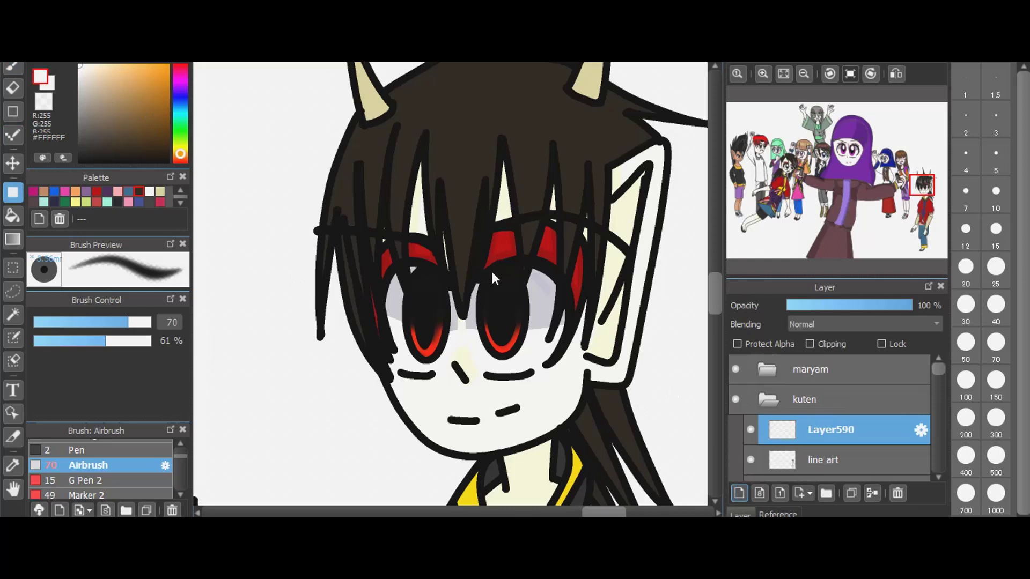
pyautogui.moveTo(491, 269); pyautogui.dragTo(518, 319)
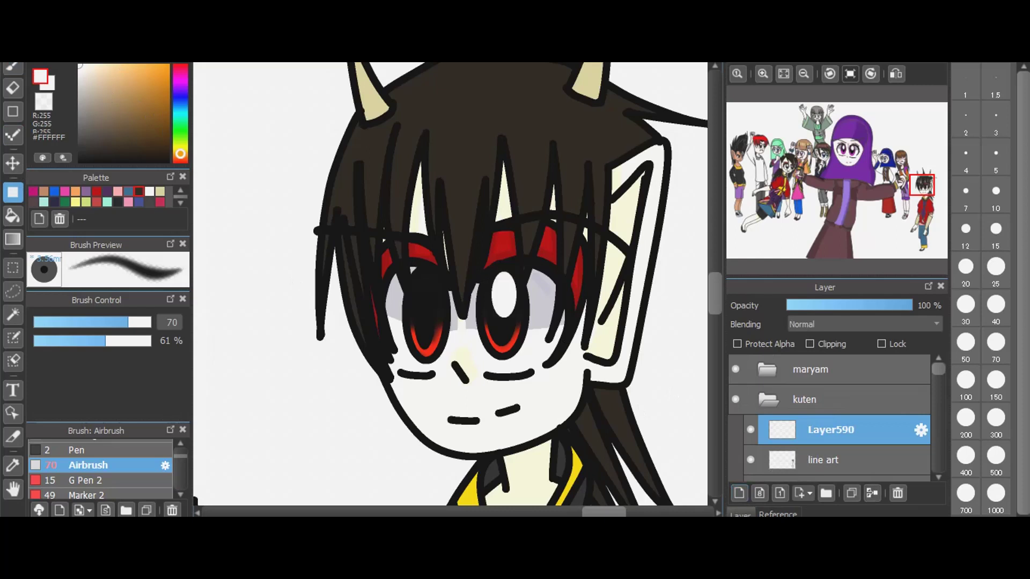
pyautogui.moveTo(418, 274); pyautogui.dragTo(436, 325)
# - Add a clipped layer above Layer574 for the hair shading
pyautogui.click(13, 67)
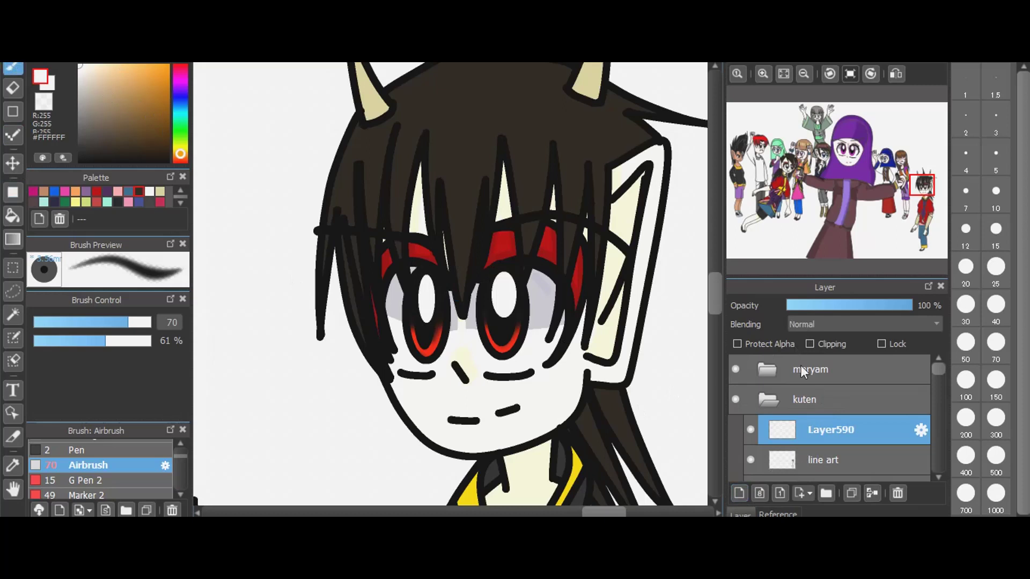
pyautogui.scroll(-5, 809, 420)
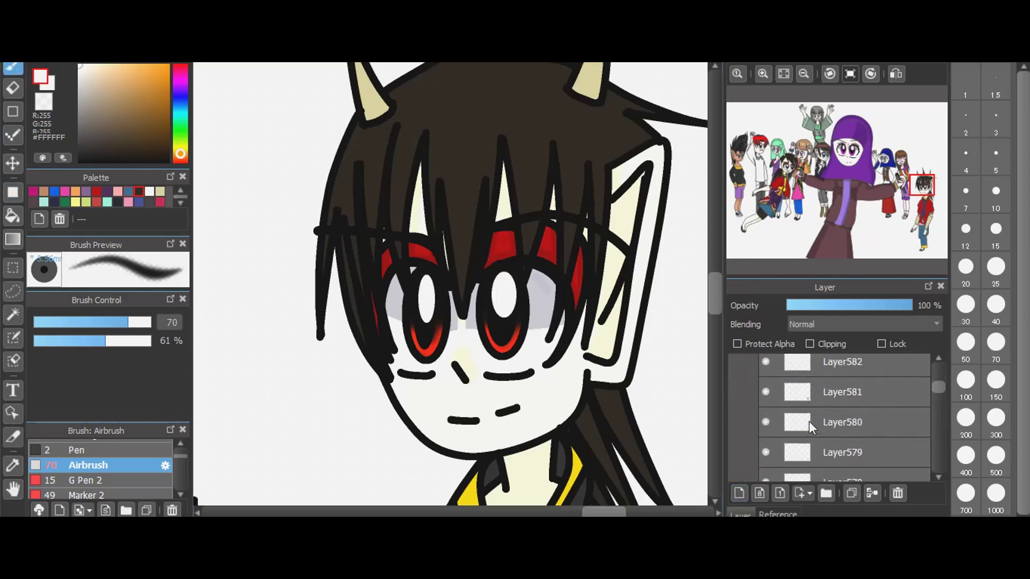
pyautogui.scroll(-9, 809, 420)
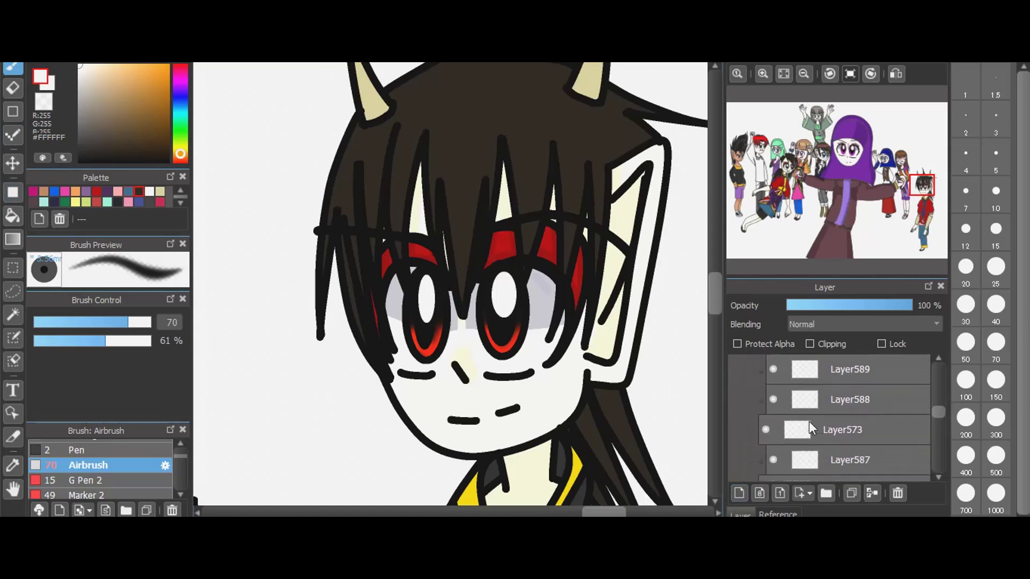
pyautogui.scroll(3, 809, 420)
pyautogui.click(817, 418)
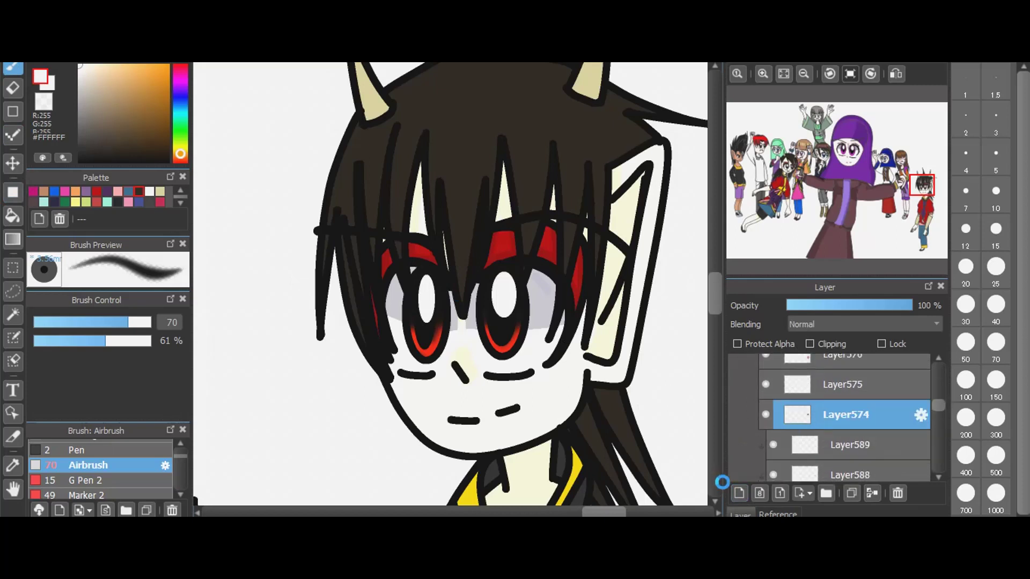
pyautogui.click(740, 493)
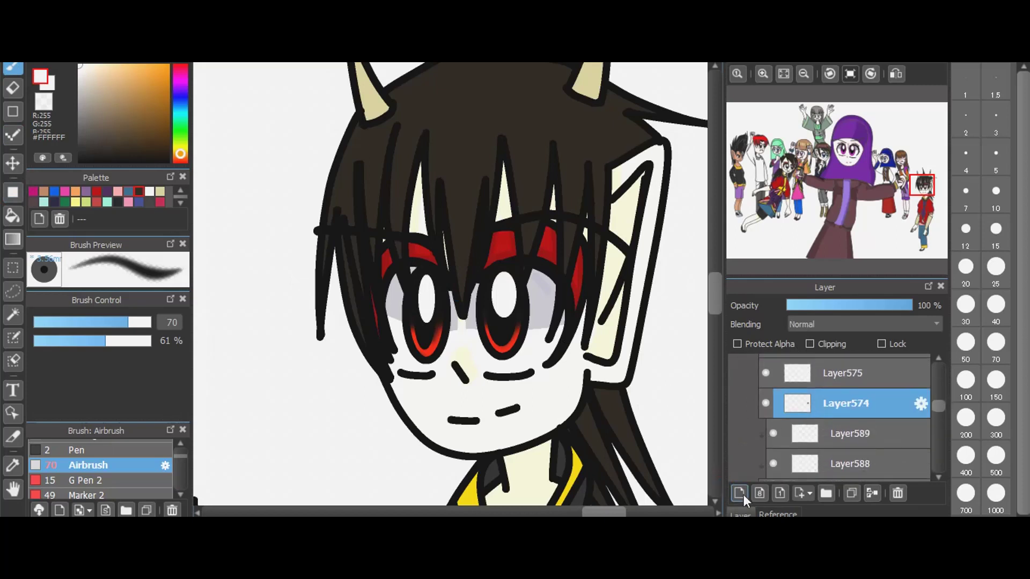
pyautogui.click(832, 343)
# - Shade the upper part of the ponytail below the ear in near-black brown with the Pen brush at size 20
pyautogui.click(142, 192)
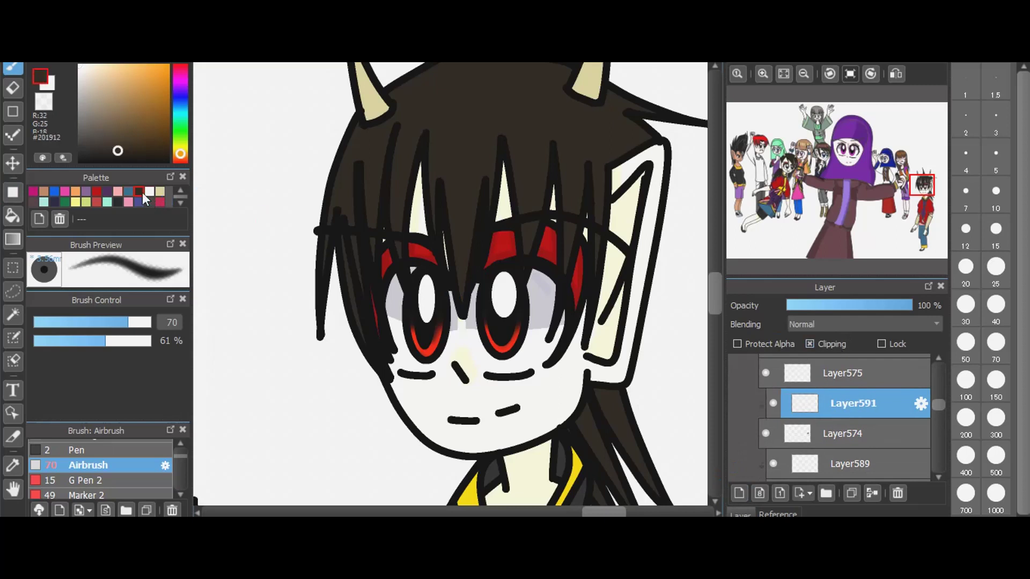
pyautogui.moveTo(114, 153); pyautogui.dragTo(118, 157)
pyautogui.click(105, 456)
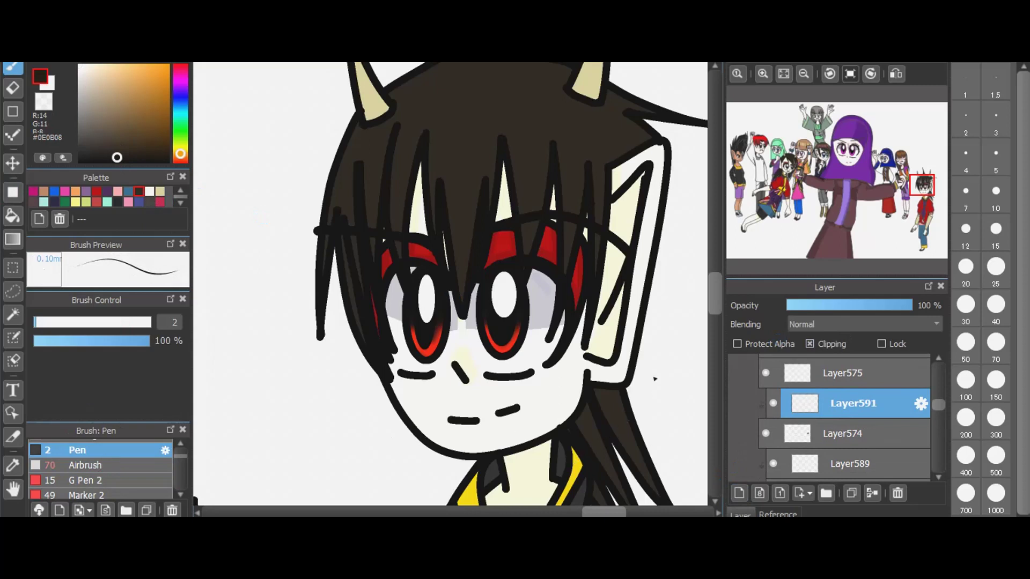
pyautogui.click(969, 265)
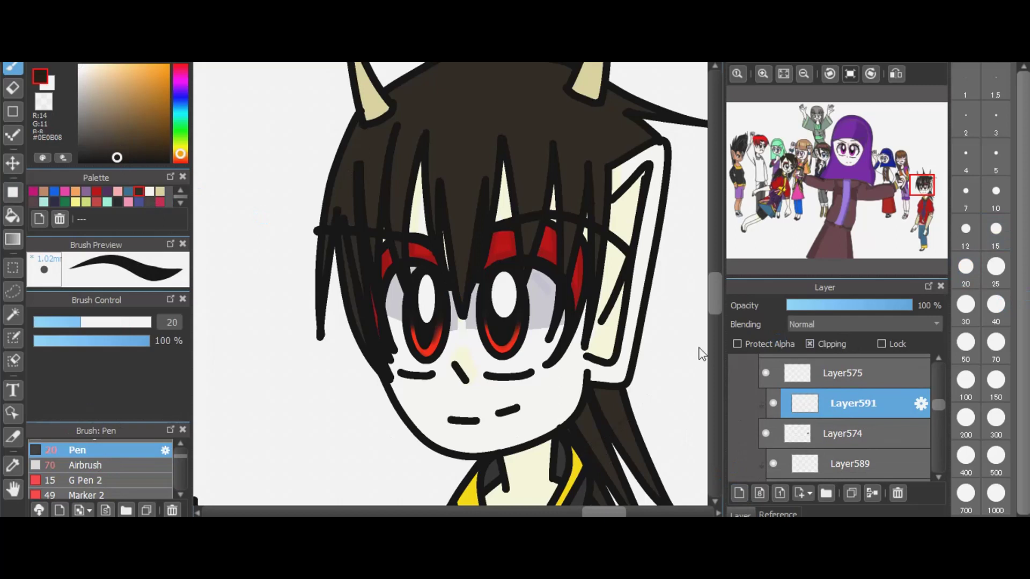
pyautogui.moveTo(625, 428); pyautogui.dragTo(593, 456)
pyautogui.moveTo(602, 387); pyautogui.dragTo(576, 452)
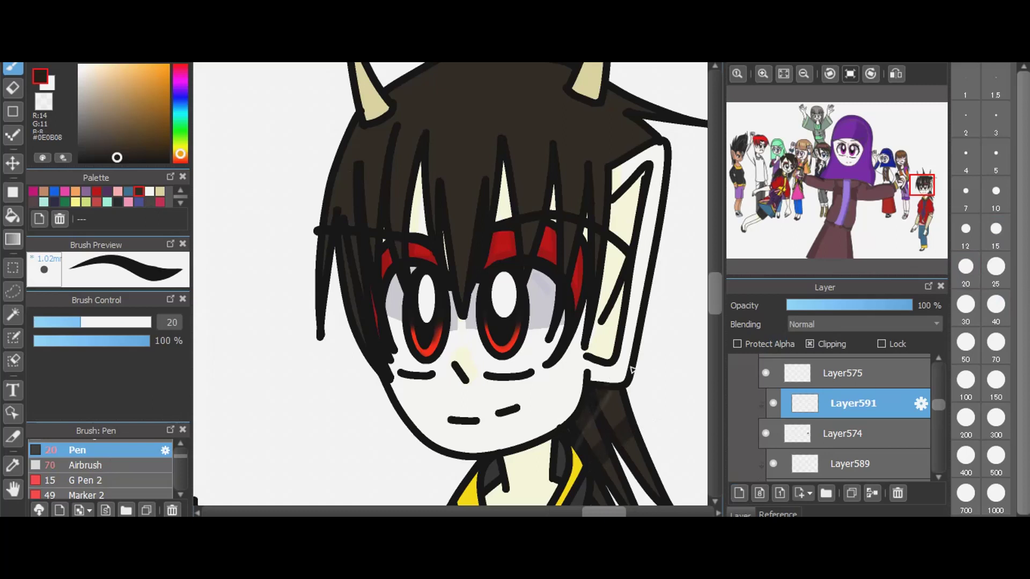
pyautogui.moveTo(631, 374)
pyautogui.mouseDown()
pyautogui.moveTo(603, 426)
pyautogui.moveTo(652, 360)
pyautogui.moveTo(594, 456)
pyautogui.moveTo(637, 410)
pyautogui.moveTo(590, 449)
pyautogui.moveTo(566, 437)
pyautogui.moveTo(606, 396)
pyautogui.moveTo(558, 449)
pyautogui.mouseUp()
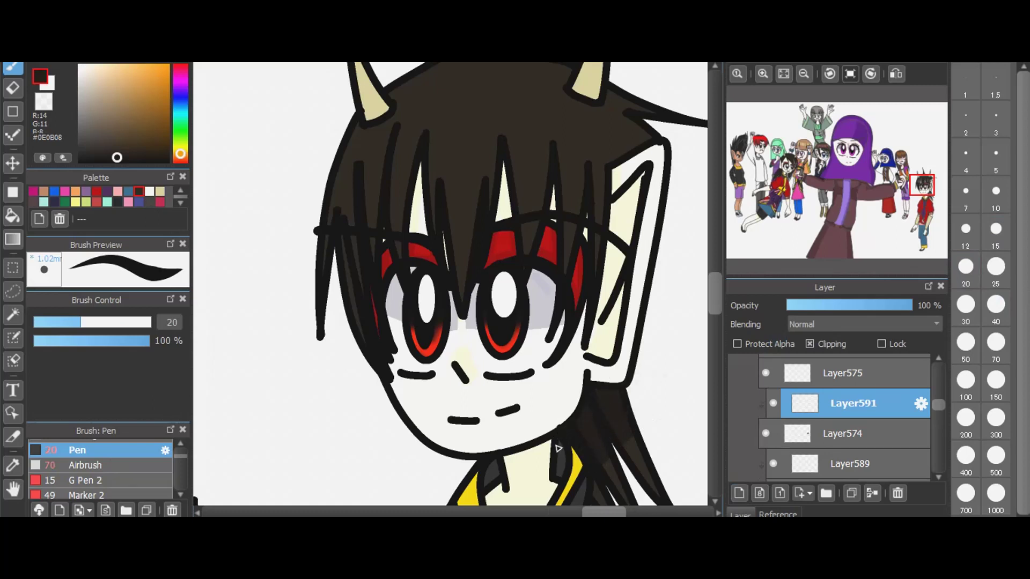
# - Try shading strokes along the central fringe strands above the eyes and undo them
pyautogui.moveTo(430, 134)
pyautogui.mouseDown()
pyautogui.moveTo(445, 256)
pyautogui.moveTo(431, 157)
pyautogui.moveTo(437, 228)
pyautogui.mouseUp()
pyautogui.moveTo(500, 144); pyautogui.dragTo(480, 288)
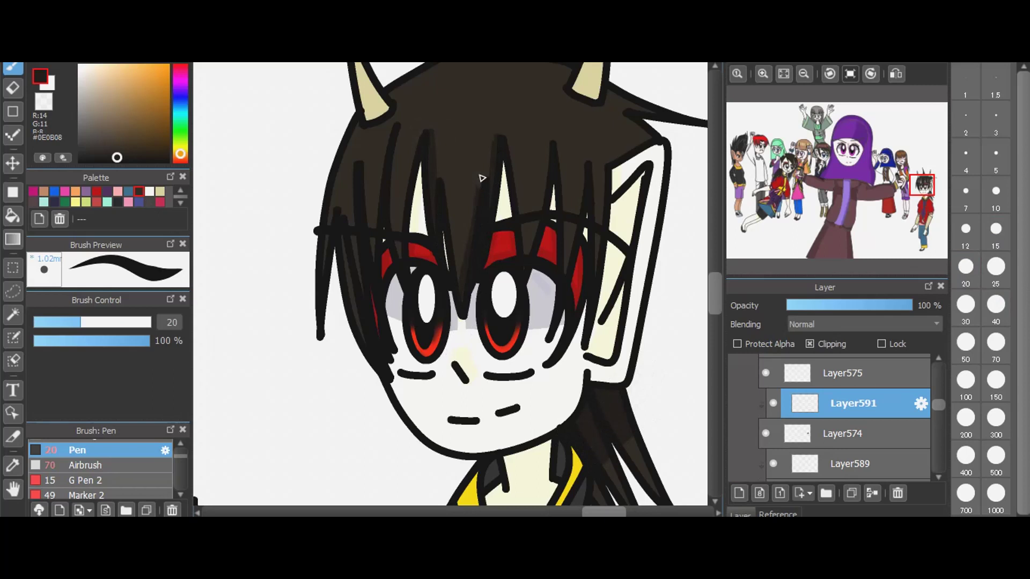
pyautogui.moveTo(486, 174); pyautogui.dragTo(488, 232)
pyautogui.moveTo(486, 173); pyautogui.dragTo(475, 306)
pyautogui.hotkey('ctrl', 'z')
pyautogui.hotkey('ctrl', 'z')
pyautogui.hotkey('ctrl', 'z')
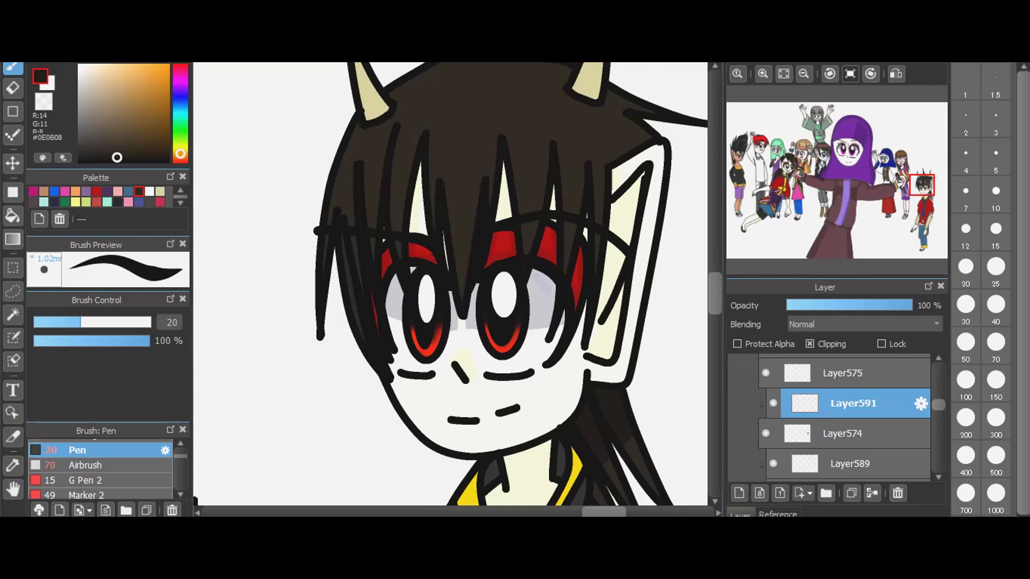
pyautogui.moveTo(503, 135); pyautogui.dragTo(436, 325)
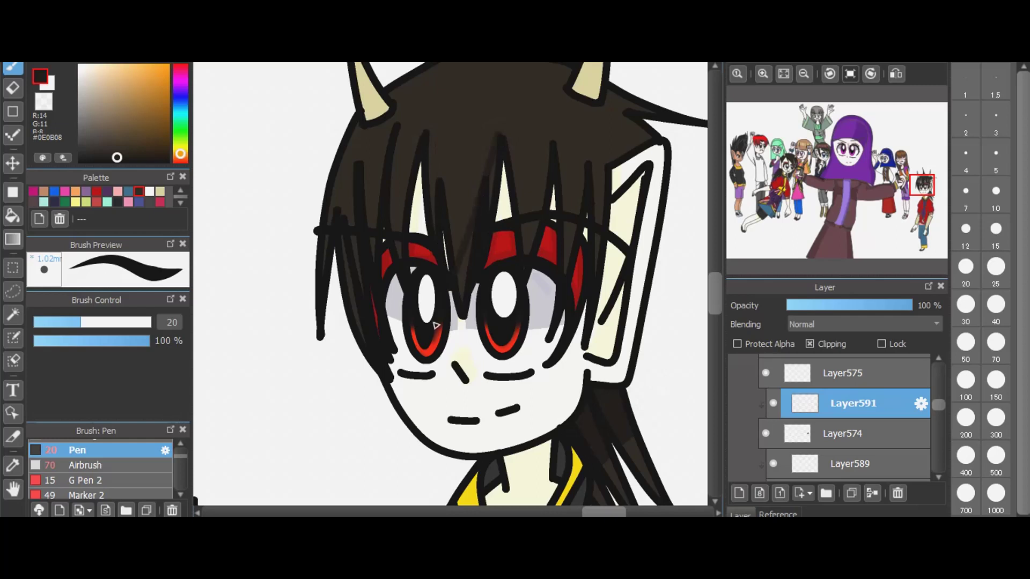
pyautogui.hotkey('ctrl', 'z')
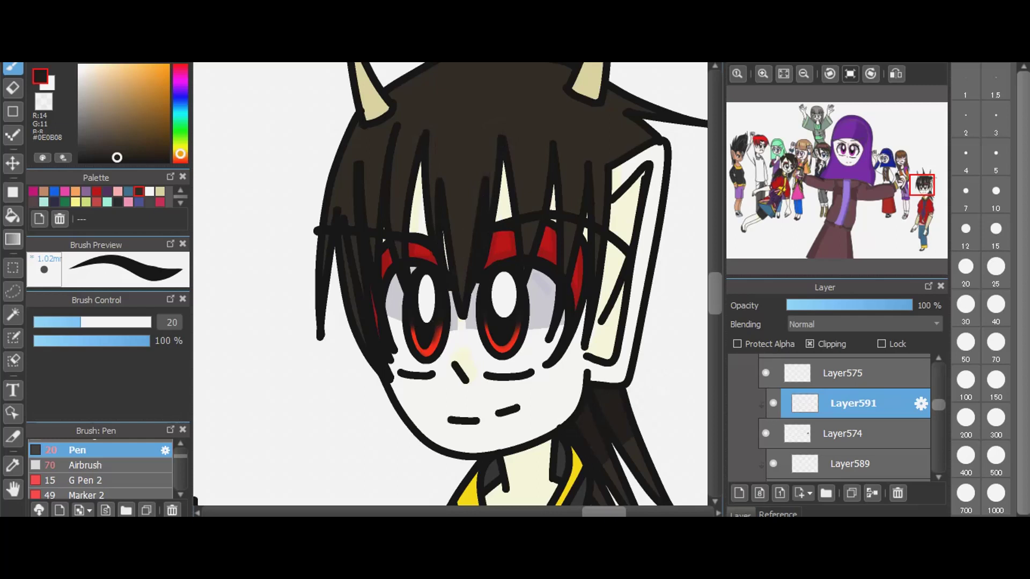
pyautogui.moveTo(505, 135); pyautogui.dragTo(537, 292)
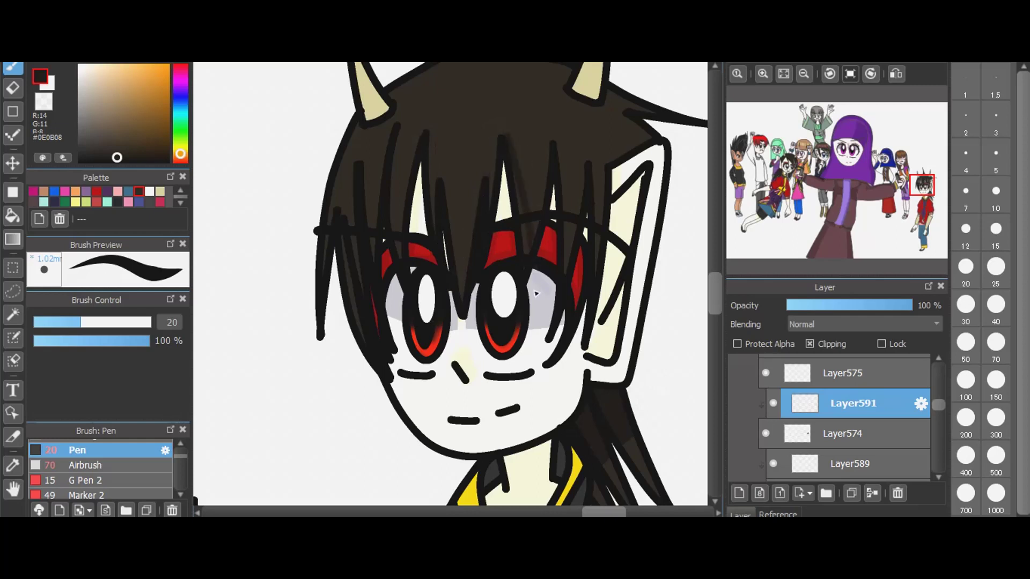
pyautogui.hotkey('ctrl', 'z')
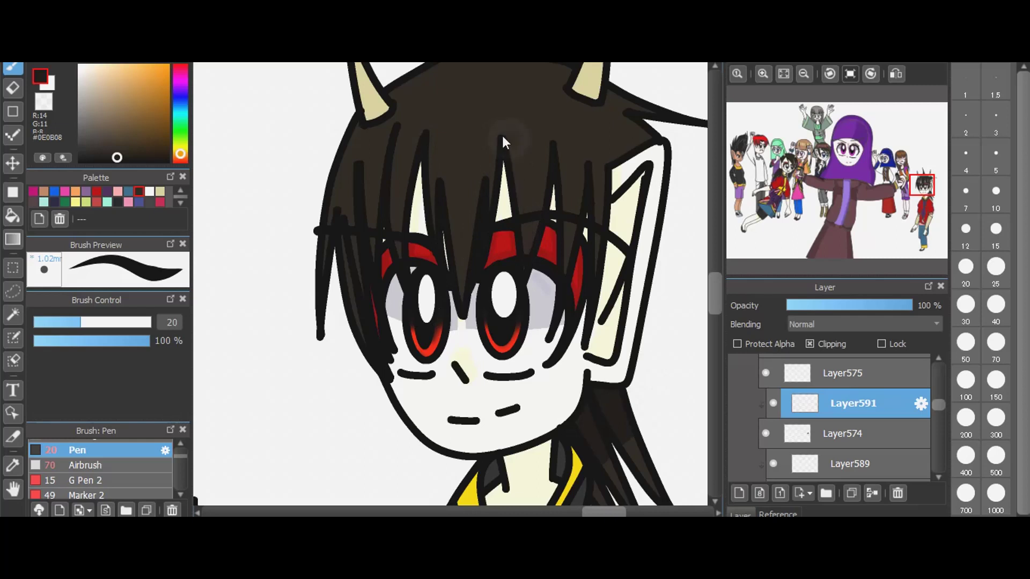
pyautogui.moveTo(503, 137)
pyautogui.mouseDown()
pyautogui.moveTo(538, 181)
pyautogui.moveTo(544, 274)
pyautogui.mouseUp()
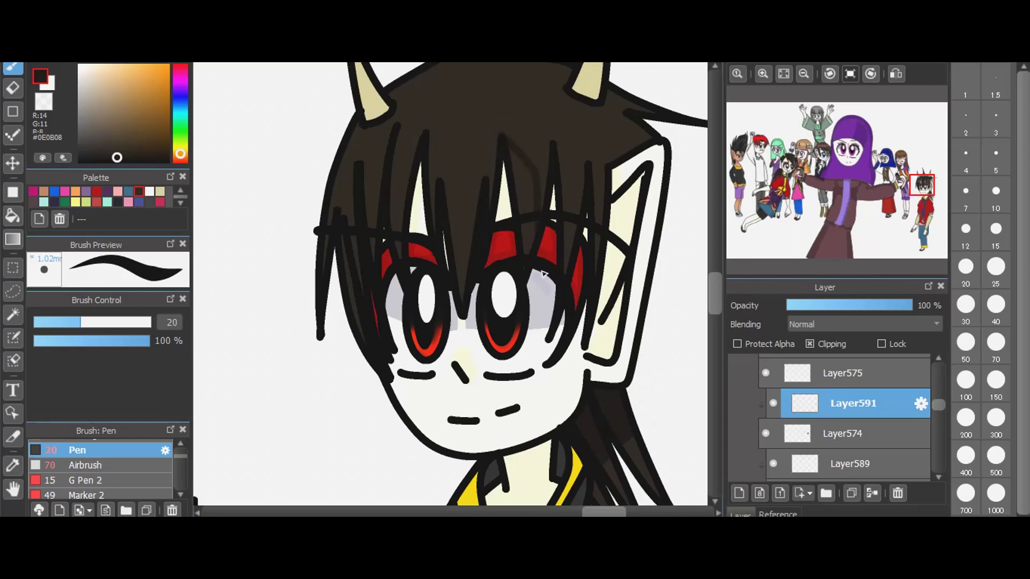
pyautogui.hotkey('ctrl', 'z')
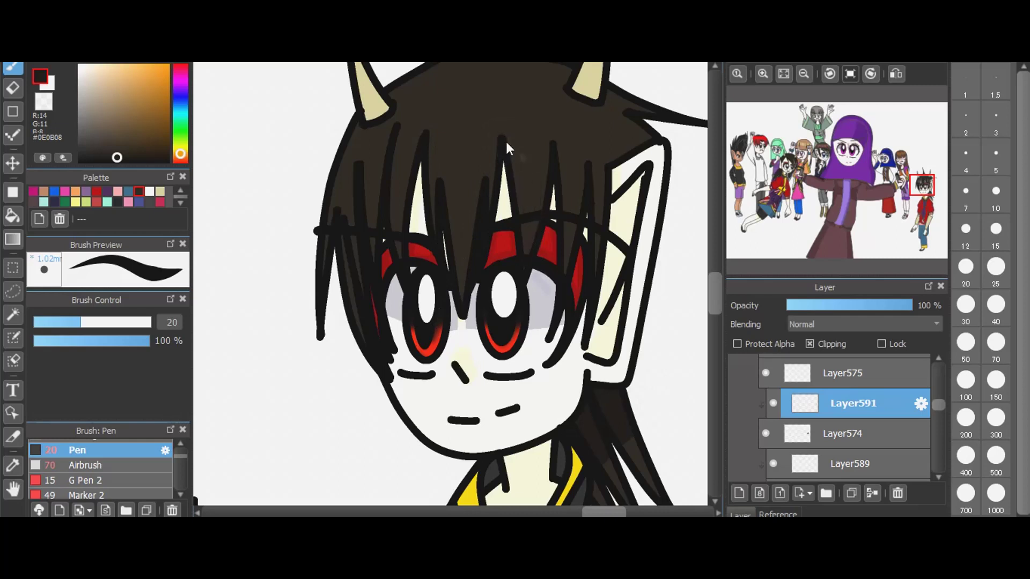
pyautogui.moveTo(505, 141)
pyautogui.mouseDown()
pyautogui.moveTo(538, 191)
pyautogui.moveTo(548, 271)
pyautogui.mouseUp()
pyautogui.hotkey('ctrl', 'z')
# - Outline narrow near-black shadows down the fringe strands above both eyes and beside the pointed ear
pyautogui.moveTo(553, 144)
pyautogui.mouseDown()
pyautogui.moveTo(578, 231)
pyautogui.moveTo(577, 310)
pyautogui.mouseUp()
pyautogui.moveTo(590, 167); pyautogui.dragTo(612, 256)
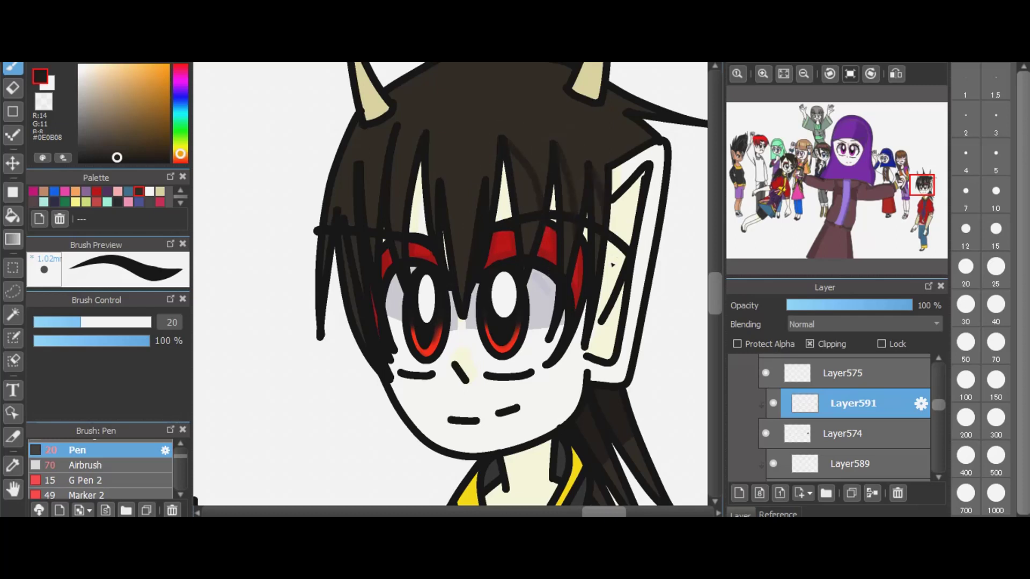
pyautogui.moveTo(400, 127)
pyautogui.mouseDown()
pyautogui.moveTo(404, 206)
pyautogui.moveTo(420, 252)
pyautogui.mouseUp()
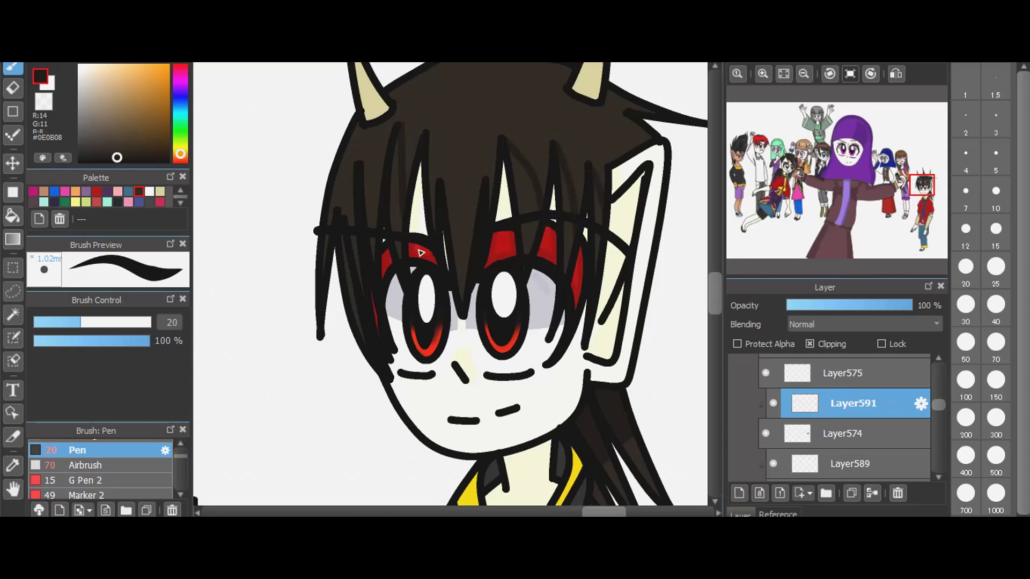
# - Darken the long side lock framing the face on the side opposite the ear with repeated near-black strokes
pyautogui.moveTo(362, 169)
pyautogui.mouseDown()
pyautogui.moveTo(385, 234)
pyautogui.moveTo(348, 221)
pyautogui.moveTo(377, 331)
pyautogui.mouseUp()
pyautogui.moveTo(353, 237); pyautogui.dragTo(377, 319)
pyautogui.moveTo(347, 239); pyautogui.dragTo(377, 358)
pyautogui.moveTo(354, 308); pyautogui.dragTo(375, 349)
pyautogui.moveTo(349, 282); pyautogui.dragTo(388, 398)
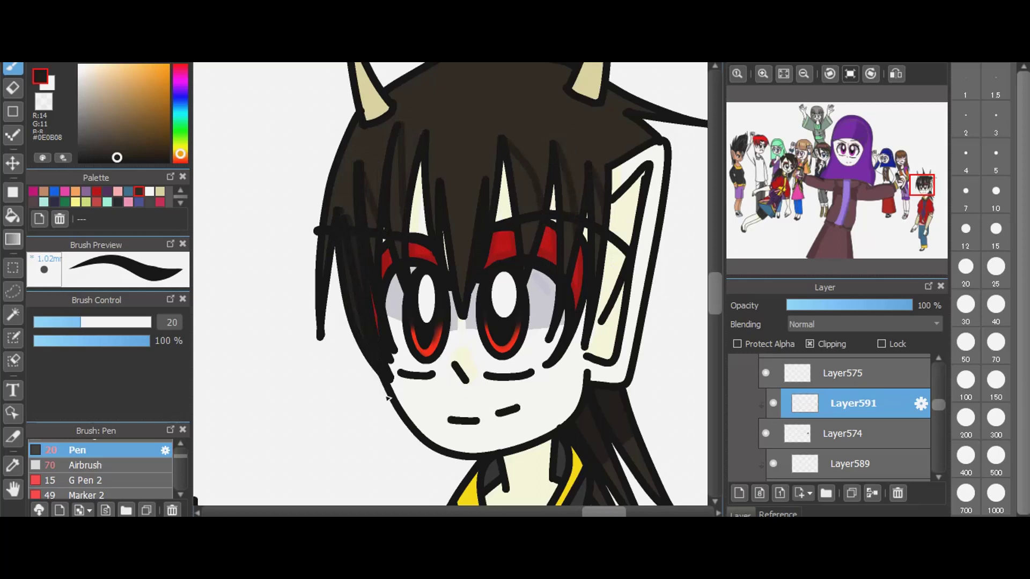
# - Outline the shadow shapes around both horn bases and along the crown's upper edge down to the ear
pyautogui.moveTo(573, 94)
pyautogui.mouseDown()
pyautogui.moveTo(573, 123)
pyautogui.moveTo(597, 124)
pyautogui.moveTo(596, 101)
pyautogui.mouseUp()
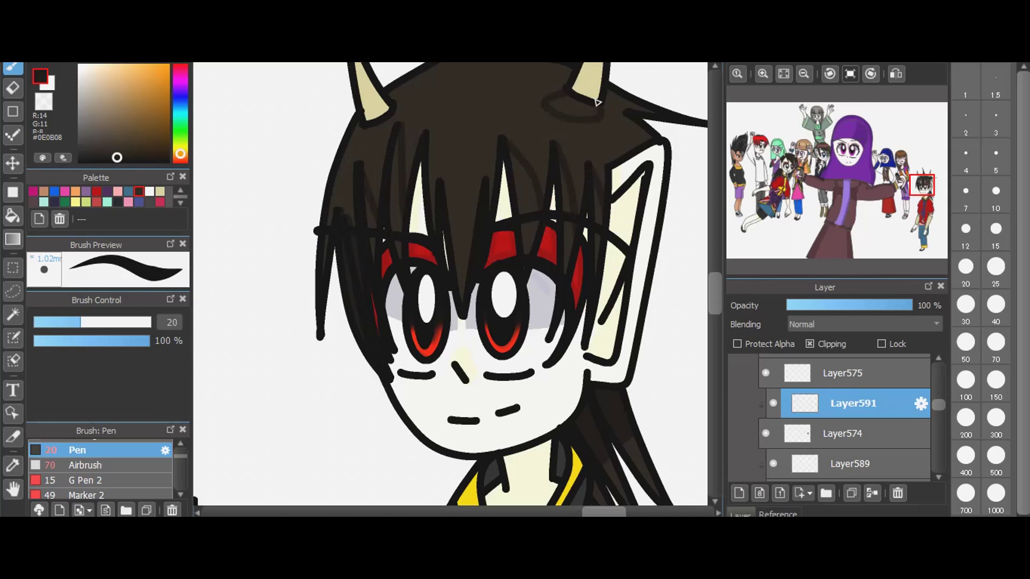
pyautogui.moveTo(357, 133); pyautogui.dragTo(400, 120)
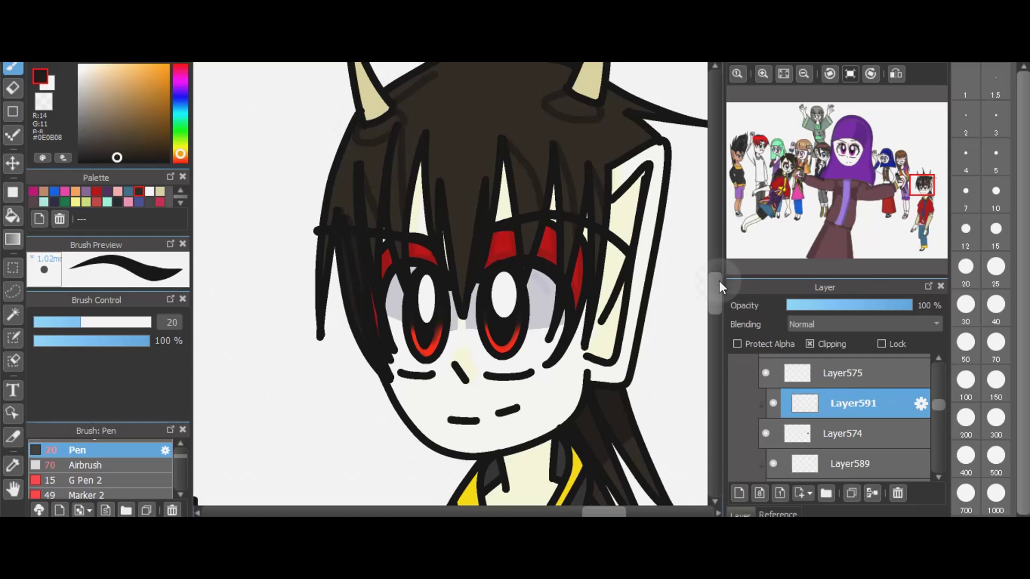
pyautogui.scroll(2, 718, 281)
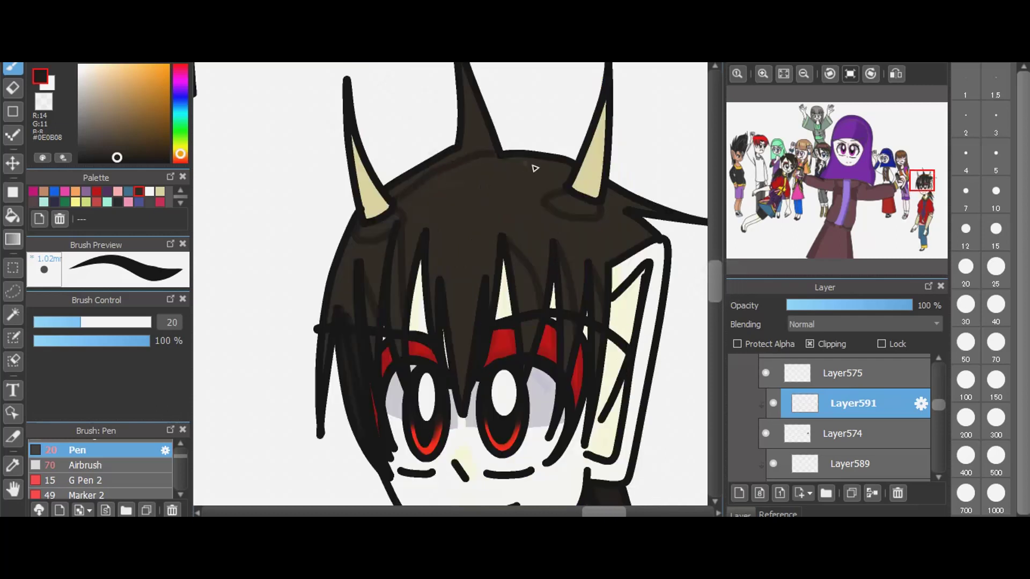
pyautogui.hotkey('ctrl', 'z')
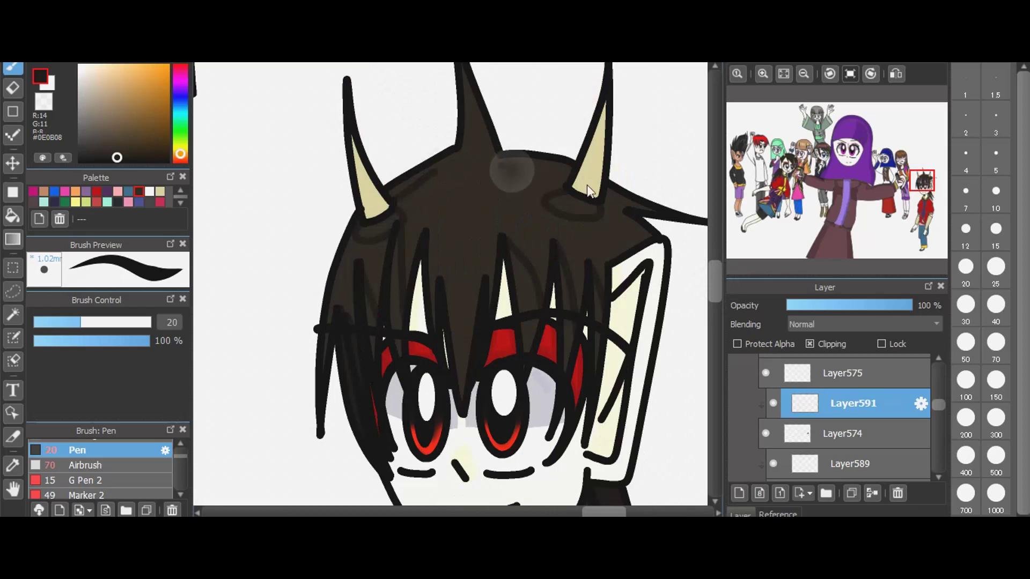
pyautogui.moveTo(499, 164)
pyautogui.mouseDown()
pyautogui.moveTo(563, 172)
pyautogui.moveTo(583, 186)
pyautogui.mouseUp()
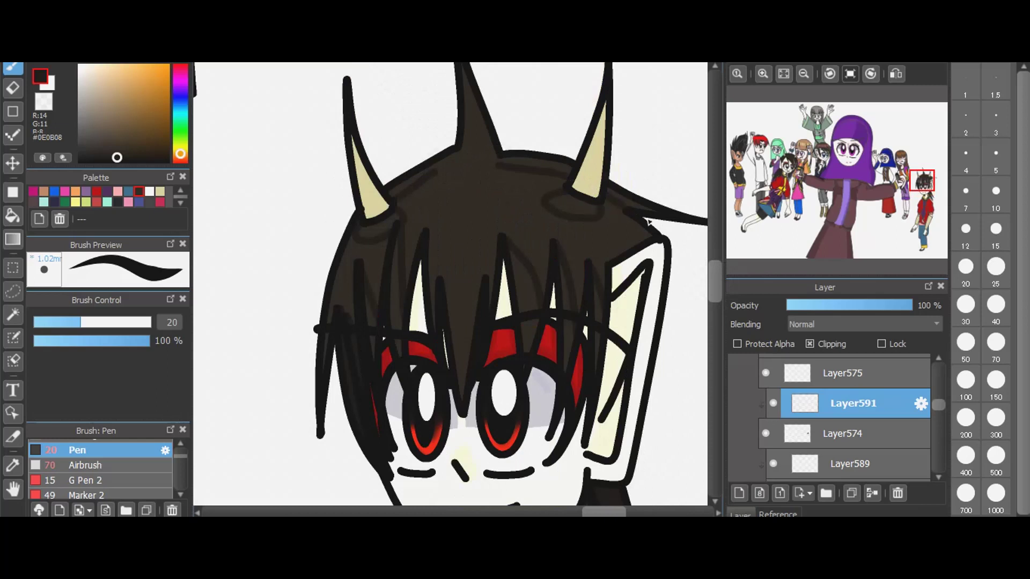
pyautogui.moveTo(606, 266)
pyautogui.mouseDown()
pyautogui.moveTo(621, 236)
pyautogui.moveTo(651, 231)
pyautogui.mouseUp()
pyautogui.moveTo(433, 173); pyautogui.dragTo(512, 171)
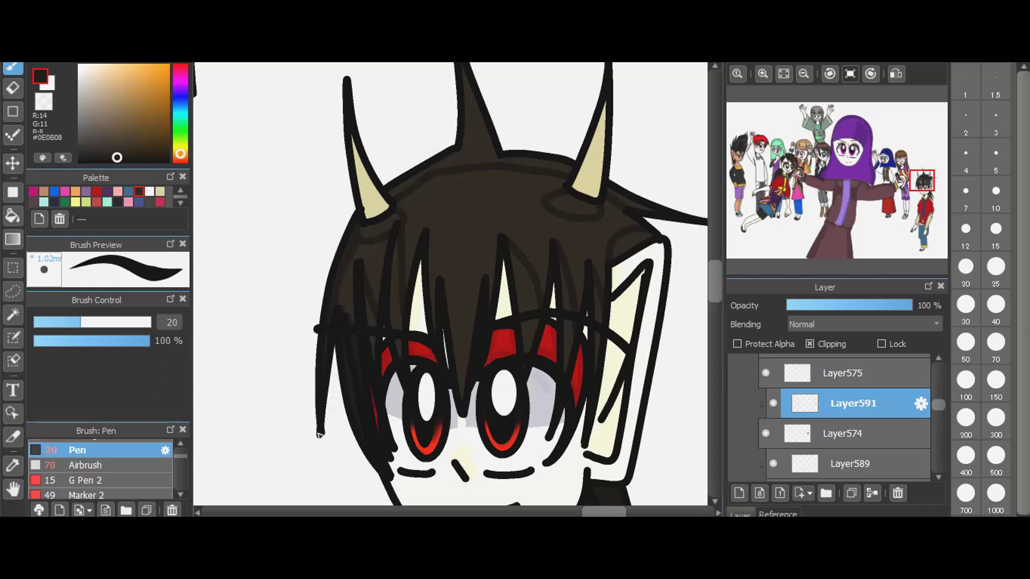
# - Outline the shadow down the central fringe strand between the eyes, from its root to its tip
pyautogui.moveTo(501, 239)
pyautogui.mouseDown()
pyautogui.moveTo(494, 231)
pyautogui.moveTo(459, 370)
pyautogui.mouseUp()
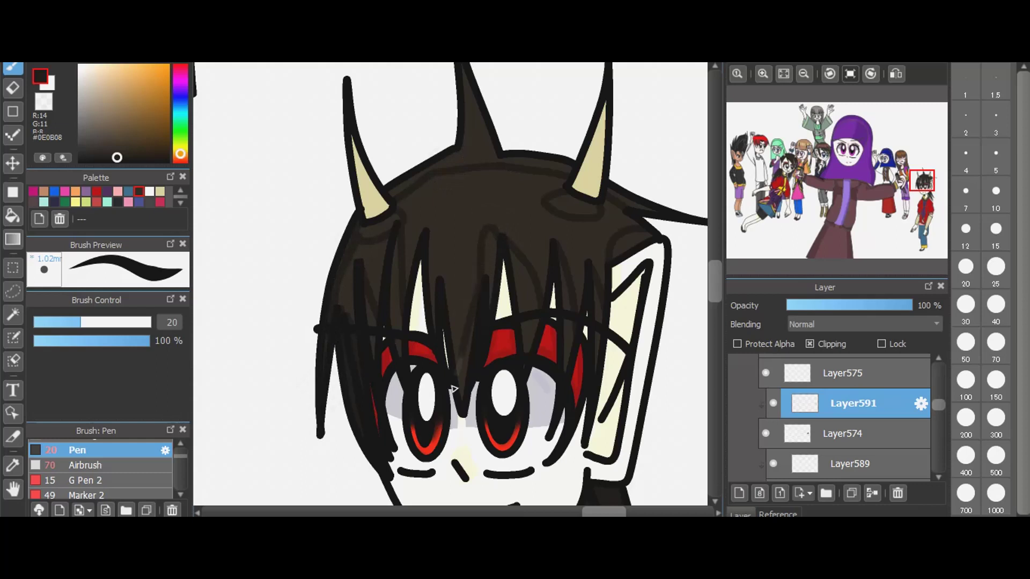
pyautogui.moveTo(481, 303); pyautogui.dragTo(461, 409)
pyautogui.moveTo(489, 232); pyautogui.dragTo(499, 434)
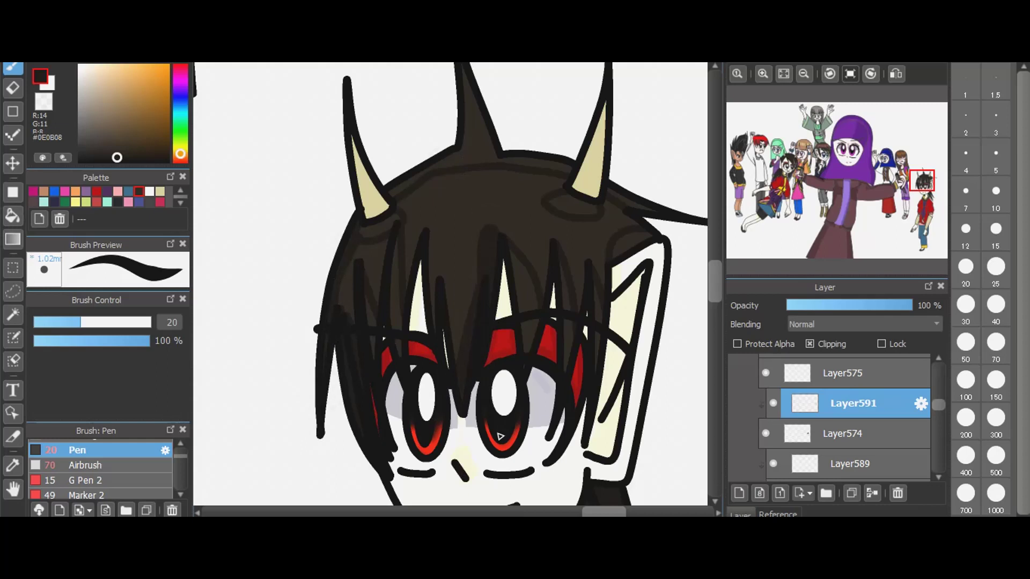
# - Fill the outlined hair shadows with near-black using the Bucket tool, and touch up the shadow below the horn opposite the ear with the Pen brush
pyautogui.click(12, 216)
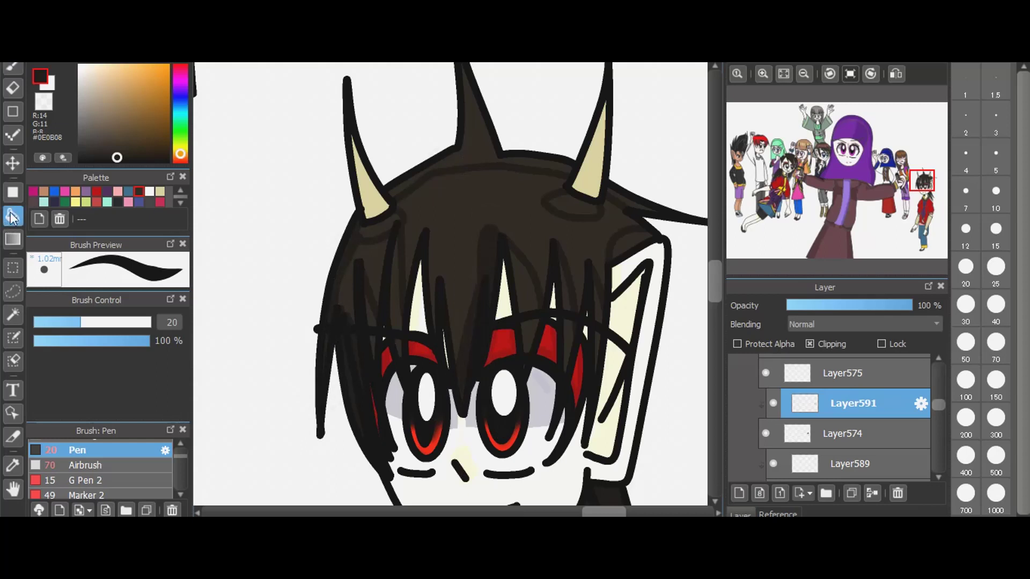
pyautogui.click(574, 198)
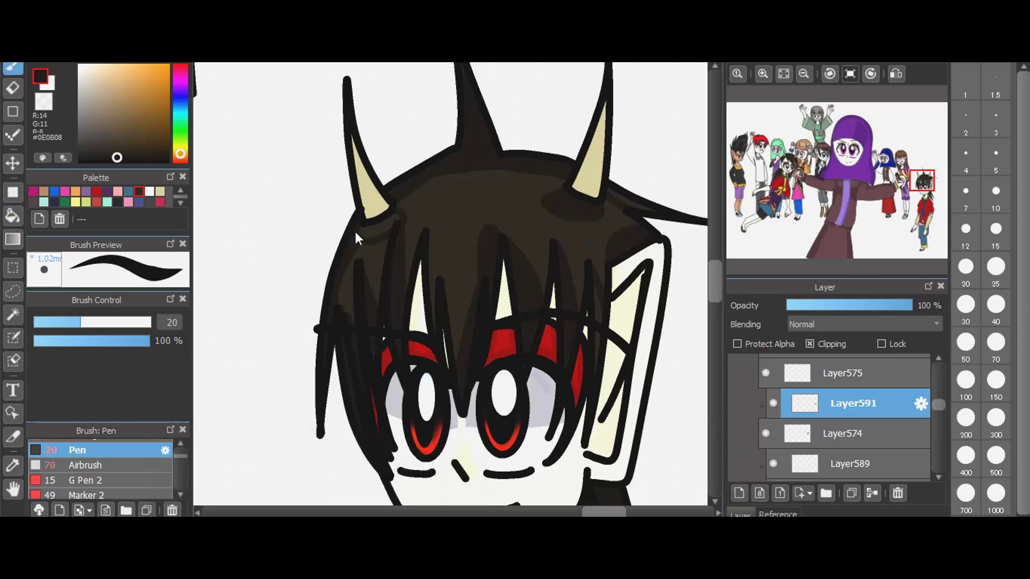
pyautogui.moveTo(368, 230); pyautogui.dragTo(394, 219)
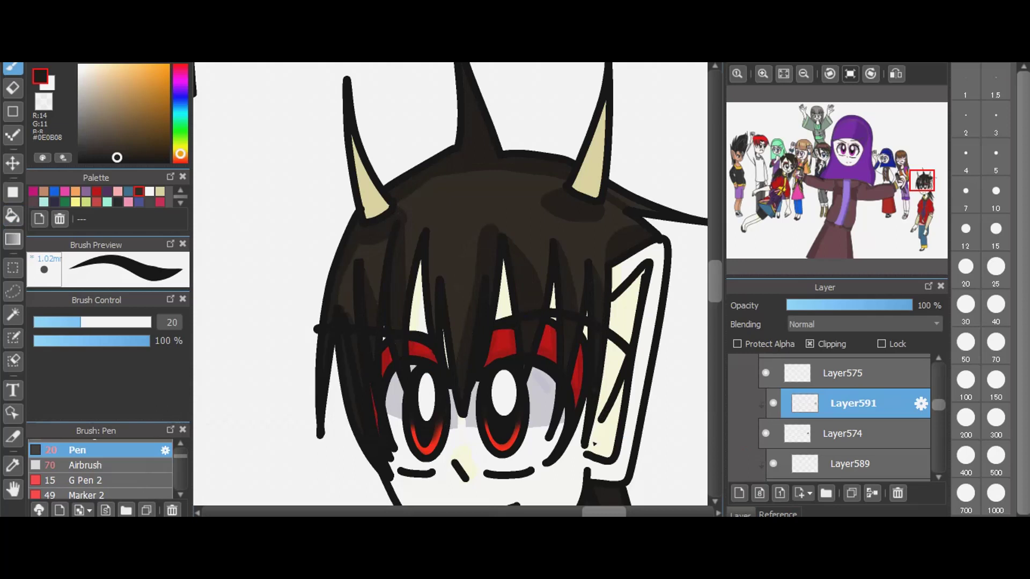
# - Set the hair shadow layer to Multiply blending at 26% opacity
pyautogui.click(836, 324)
pyautogui.click(816, 346)
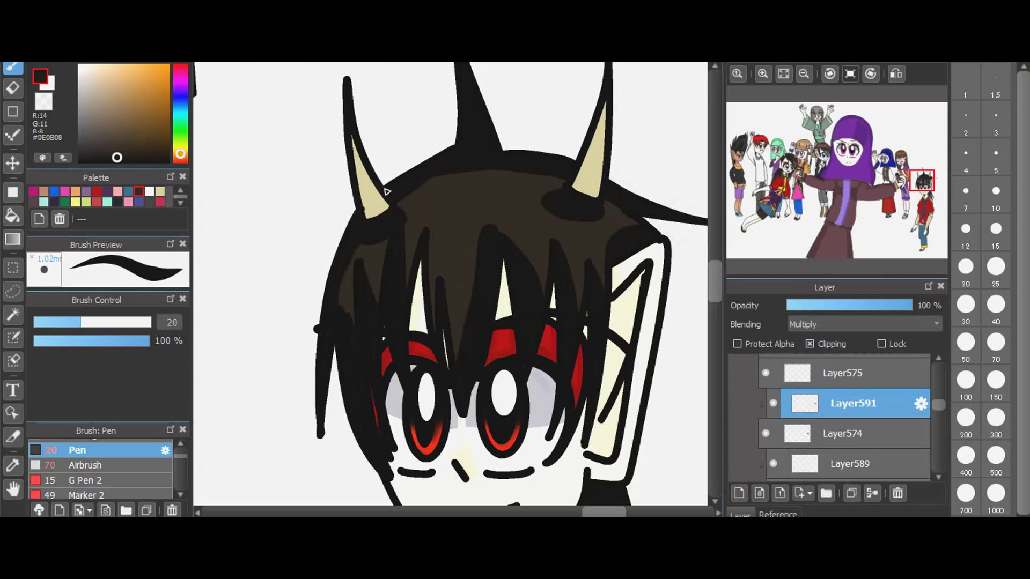
pyautogui.click(819, 303)
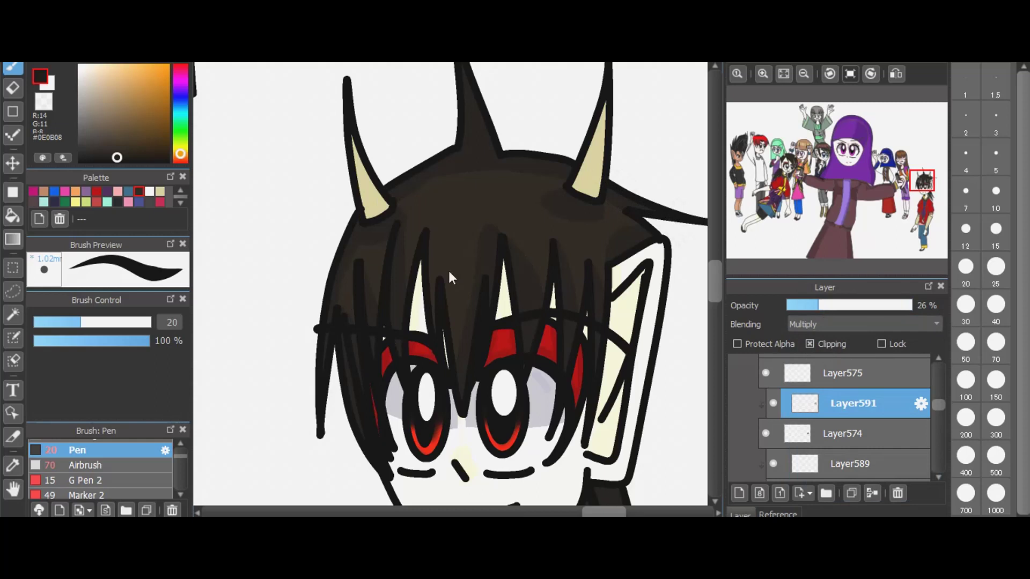
# - Add a new clipped layer above the hair shadow layer and set the pen size to 40
pyautogui.click(739, 493)
pyautogui.click(813, 344)
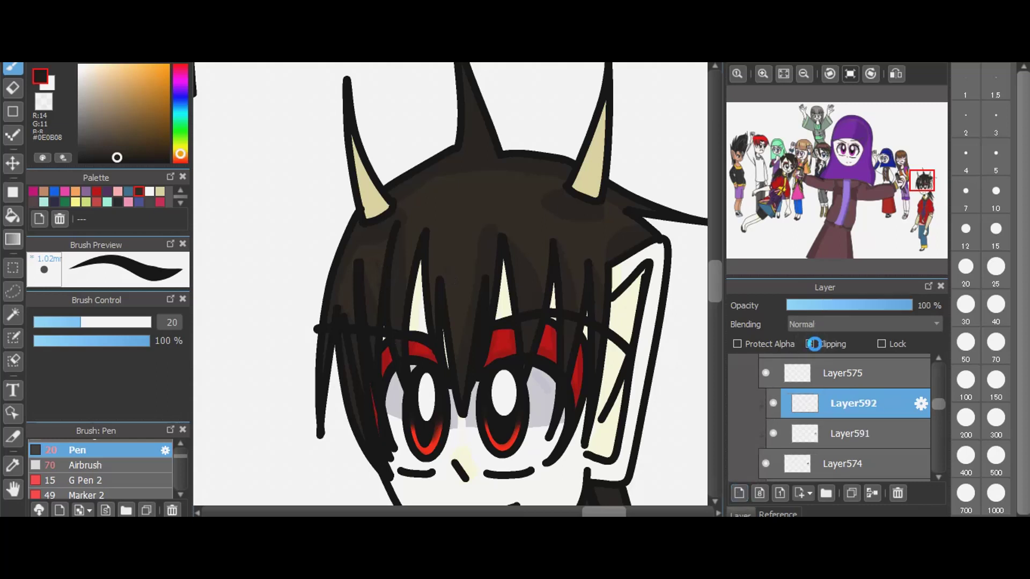
pyautogui.click(997, 304)
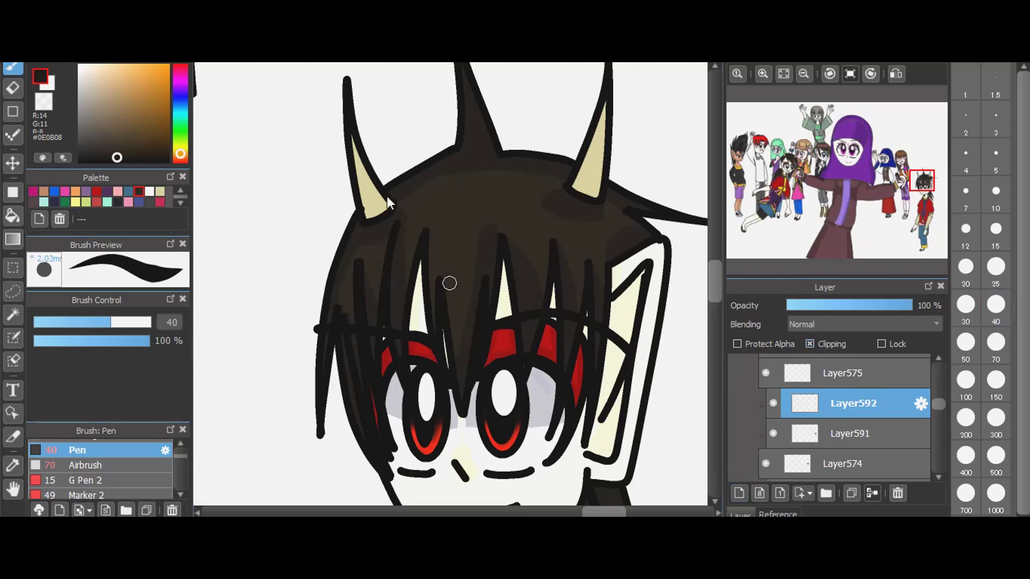
# - Paint a filled pale peach highlight band across the upper hair, between and below the horns
pyautogui.moveTo(397, 202)
pyautogui.mouseDown()
pyautogui.moveTo(459, 207)
pyautogui.moveTo(612, 193)
pyautogui.mouseUp()
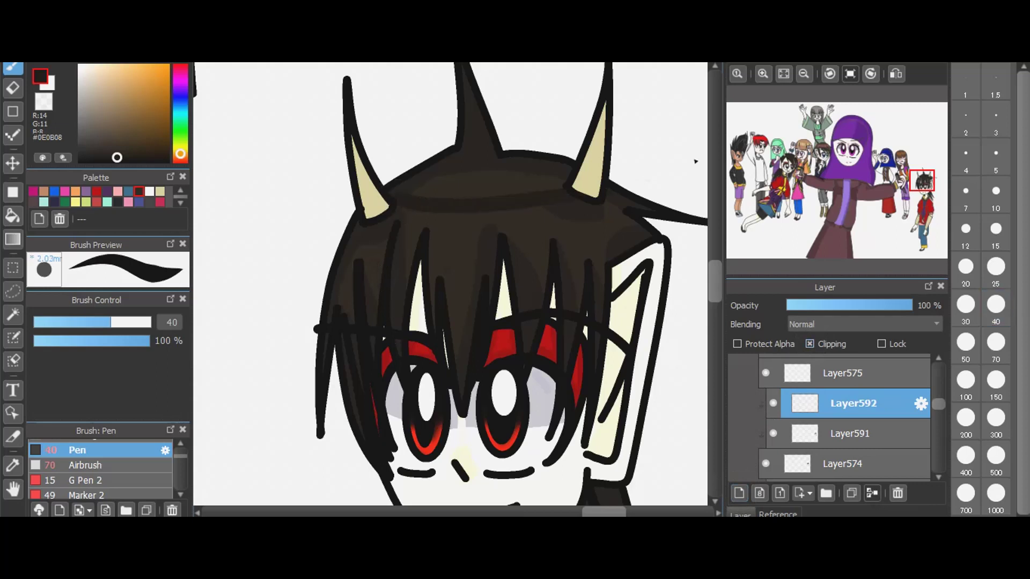
pyautogui.hotkey('ctrl', 'z')
pyautogui.click(111, 65)
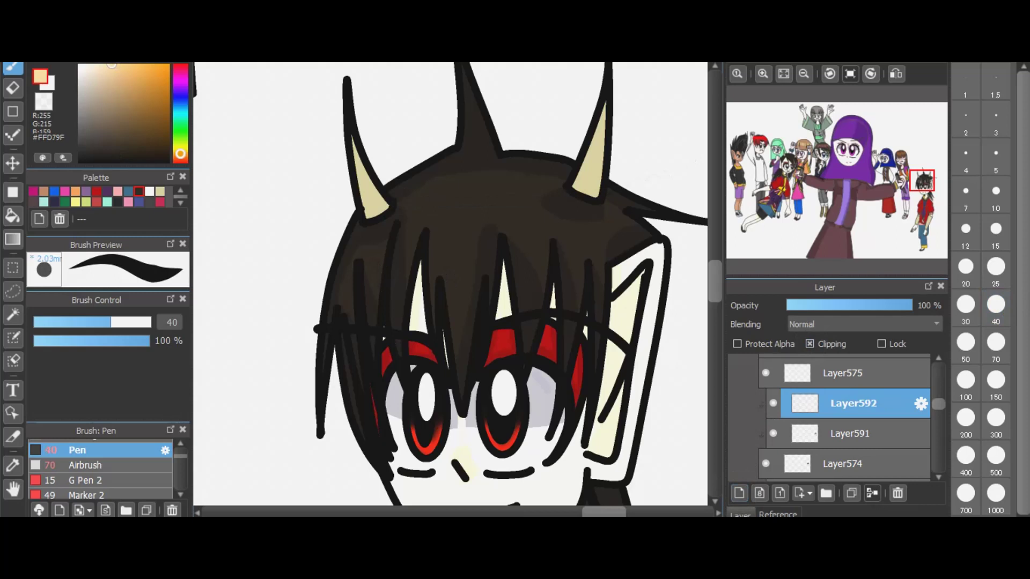
pyautogui.moveTo(388, 192); pyautogui.dragTo(585, 187)
pyautogui.moveTo(343, 236)
pyautogui.mouseDown()
pyautogui.moveTo(414, 261)
pyautogui.moveTo(481, 264)
pyautogui.moveTo(567, 258)
pyautogui.moveTo(657, 231)
pyautogui.mouseUp()
pyautogui.moveTo(605, 197)
pyautogui.mouseDown()
pyautogui.moveTo(674, 209)
pyautogui.moveTo(611, 204)
pyautogui.moveTo(651, 232)
pyautogui.moveTo(456, 256)
pyautogui.moveTo(340, 216)
pyautogui.moveTo(485, 249)
pyautogui.moveTo(663, 213)
pyautogui.moveTo(634, 219)
pyautogui.moveTo(572, 193)
pyautogui.moveTo(389, 194)
pyautogui.moveTo(374, 224)
pyautogui.moveTo(607, 215)
pyautogui.moveTo(395, 221)
pyautogui.moveTo(597, 226)
pyautogui.moveTo(643, 215)
pyautogui.moveTo(403, 207)
pyautogui.moveTo(564, 218)
pyautogui.moveTo(433, 233)
pyautogui.moveTo(537, 221)
pyautogui.mouseUp()
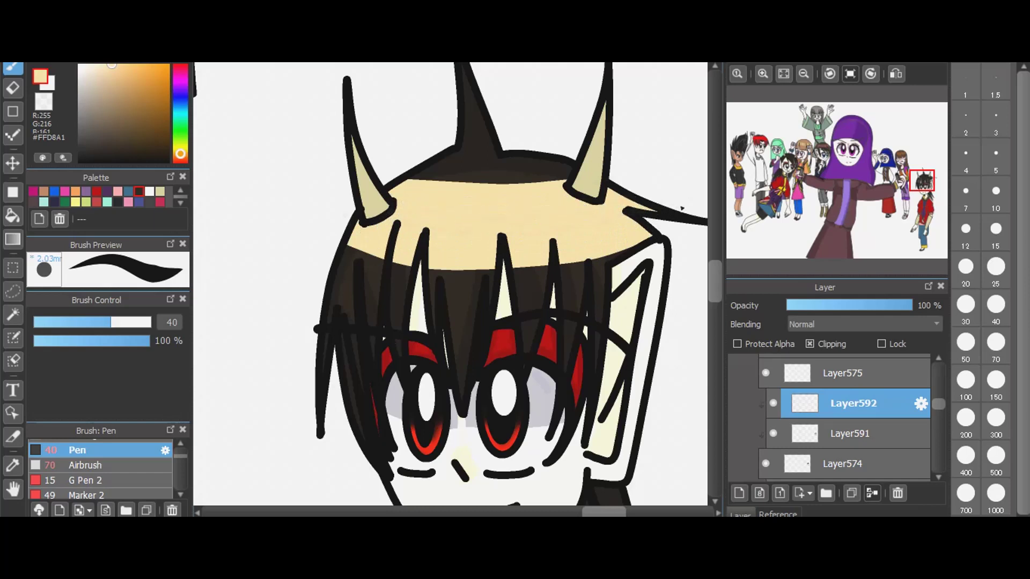
# - Try the Dodge and Multiply blending modes on the hair highlight layer
pyautogui.click(845, 323)
pyautogui.click(816, 426)
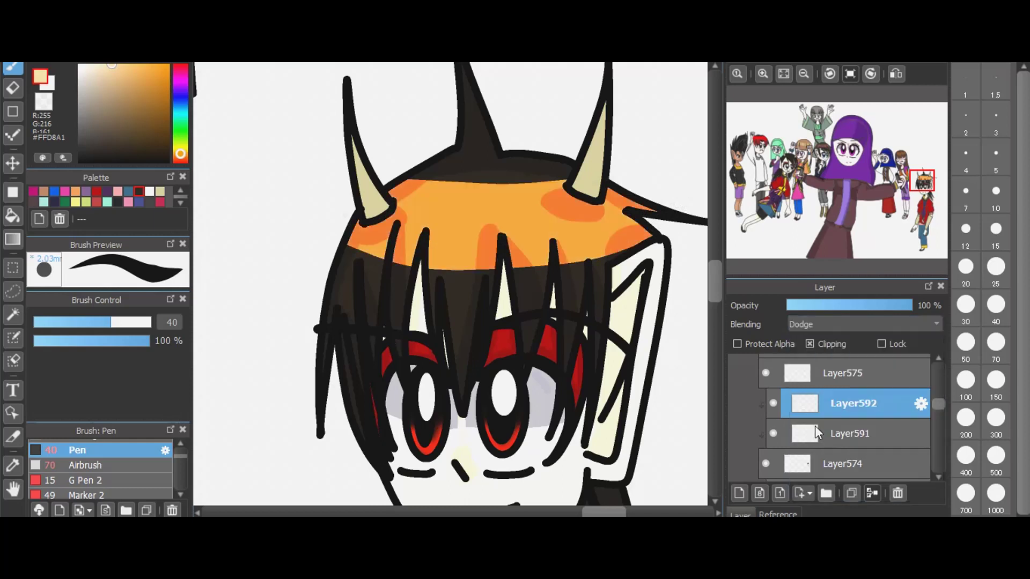
pyautogui.click(851, 325)
pyautogui.click(808, 352)
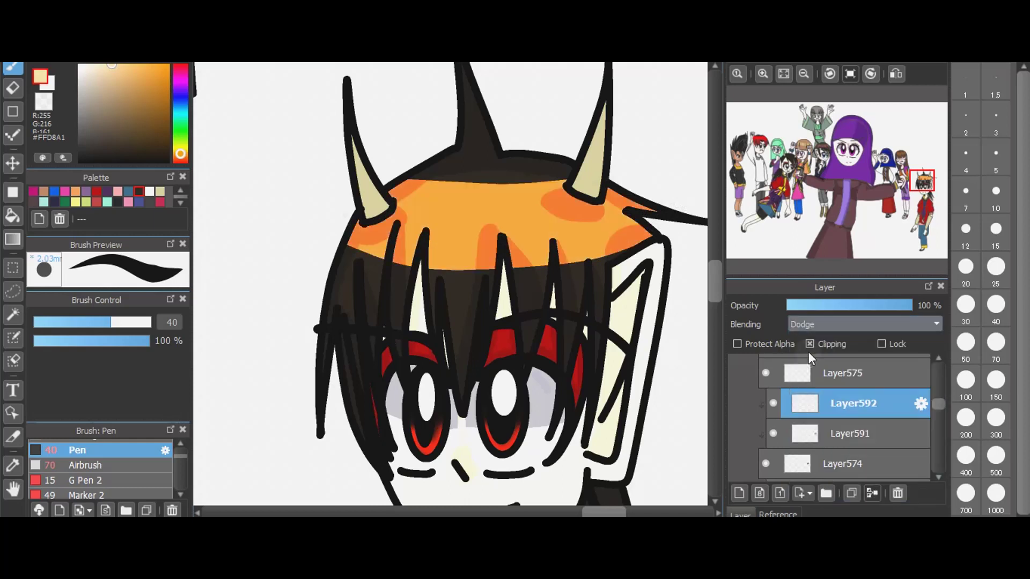
# - Set the hair highlight layer's blending to Add and its opacity to 36%
pyautogui.click(844, 327)
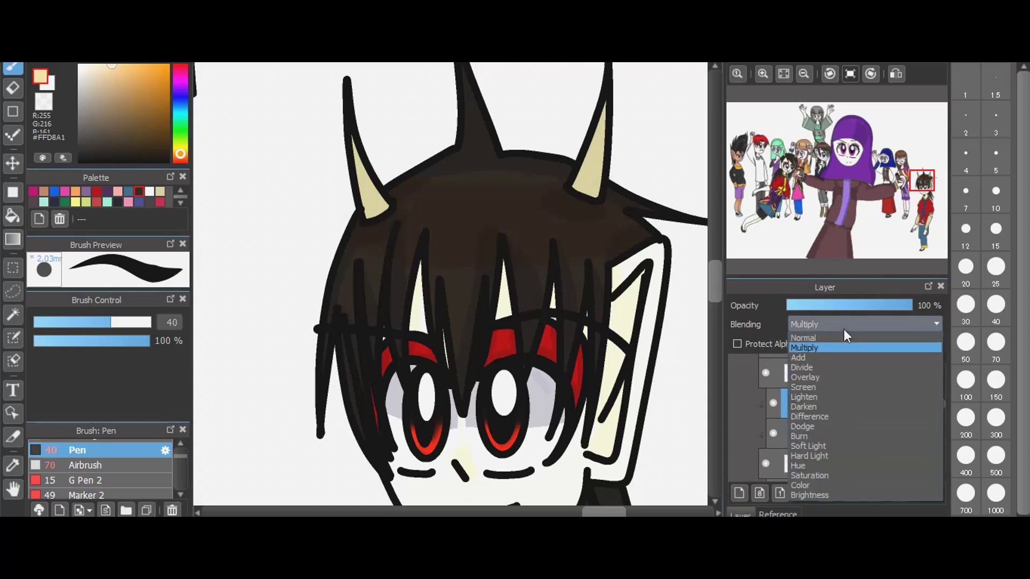
pyautogui.click(812, 356)
pyautogui.press('Down')
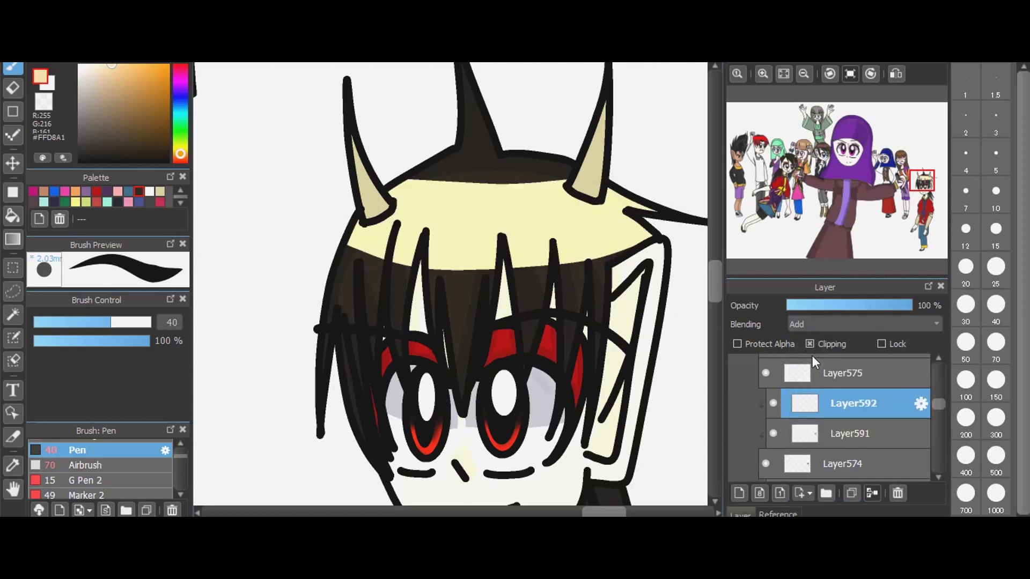
pyautogui.click(831, 305)
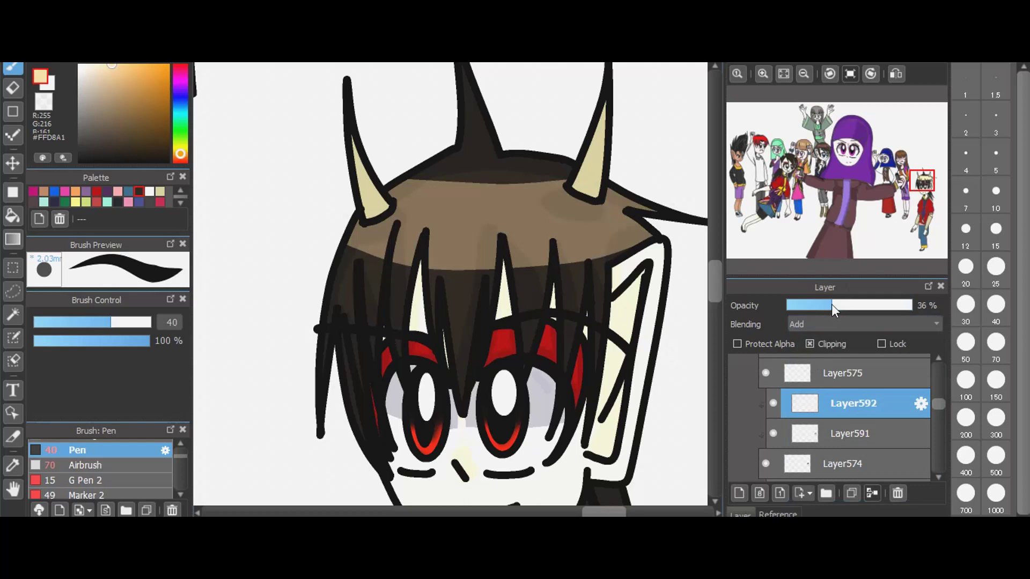
# - Erase three thin strand lines through the hair highlight band with a size 20 eraser, and return to the pen
pyautogui.click(8, 94)
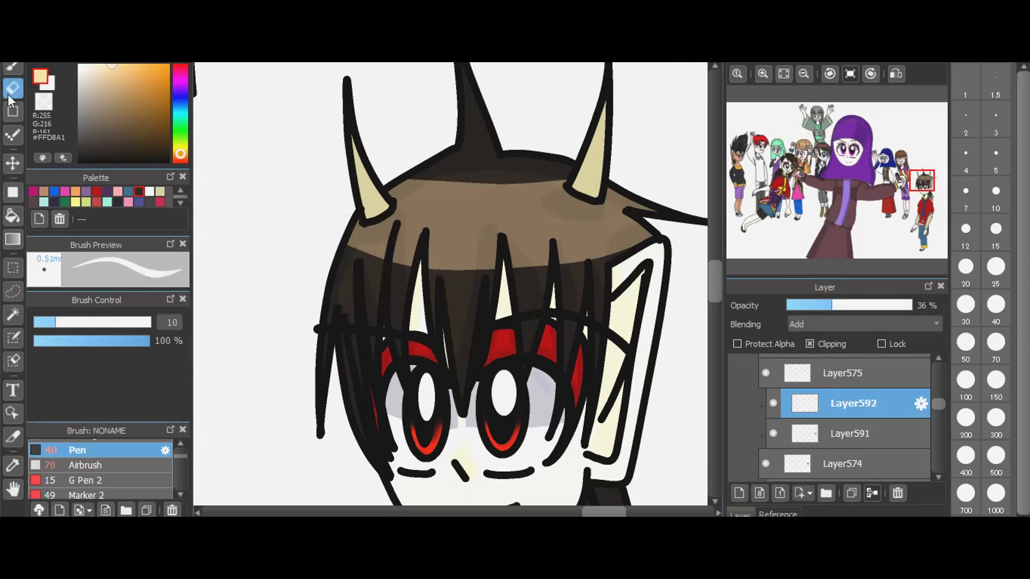
pyautogui.click(966, 266)
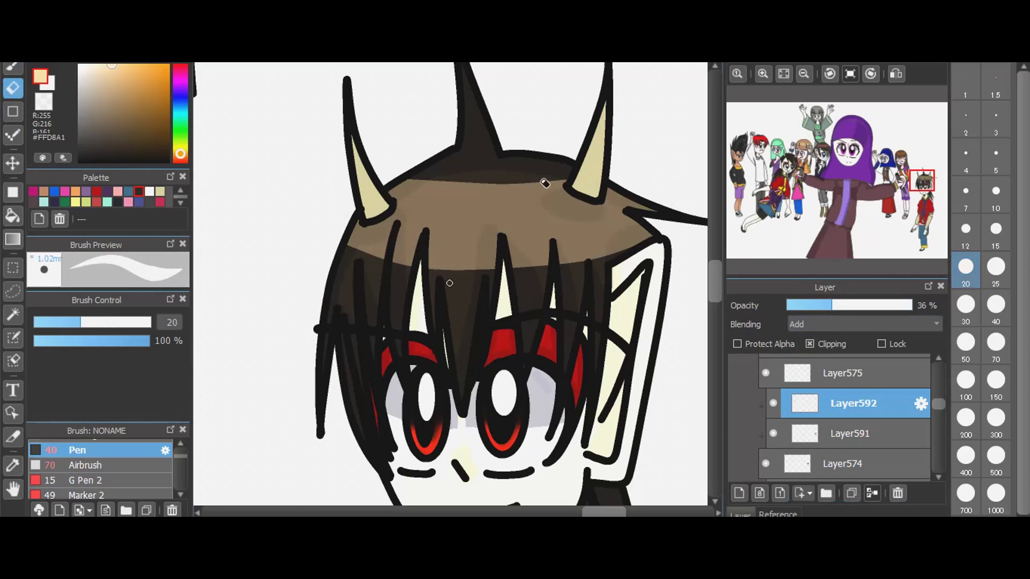
pyautogui.moveTo(541, 181); pyautogui.dragTo(560, 224)
pyautogui.moveTo(589, 287); pyautogui.dragTo(606, 327)
pyautogui.moveTo(450, 158); pyautogui.dragTo(381, 295)
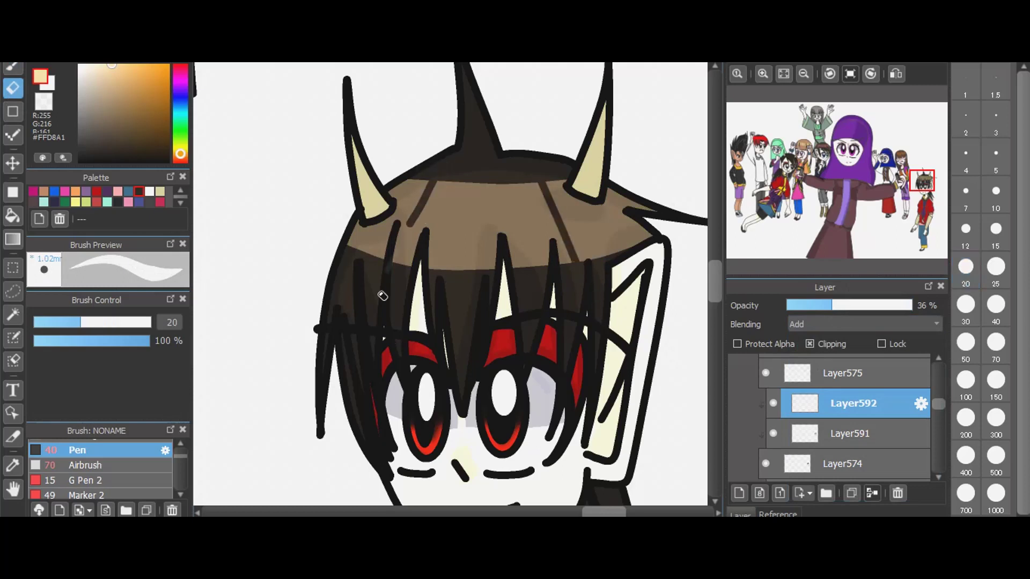
pyautogui.moveTo(498, 183); pyautogui.dragTo(479, 298)
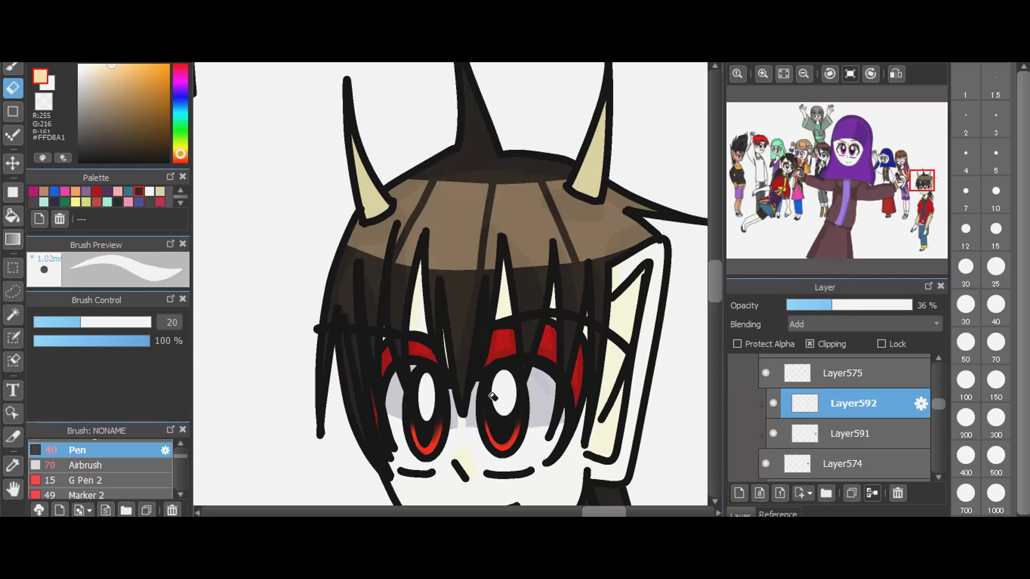
pyautogui.click(7, 72)
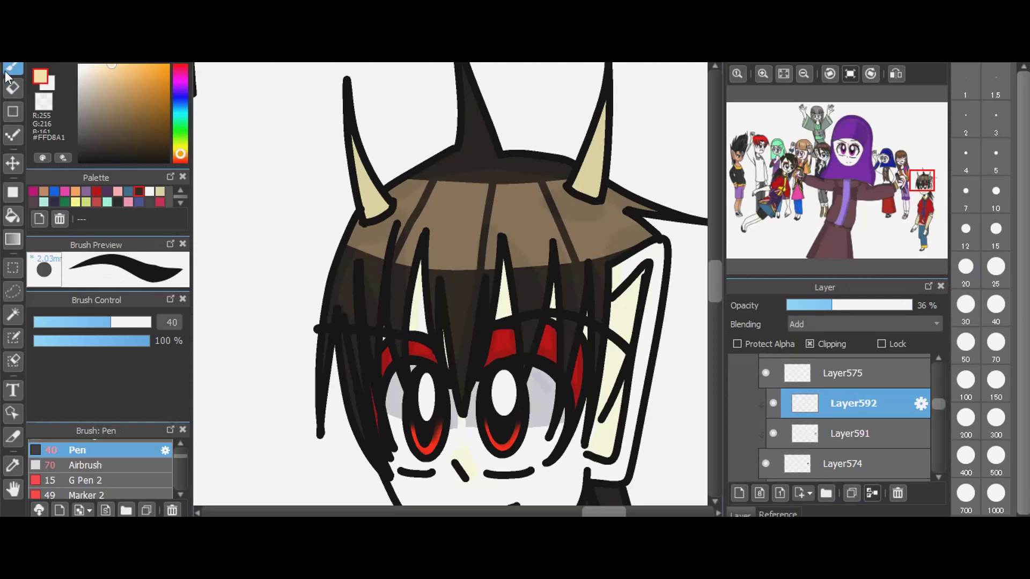
# - Add a new layer directly above Layer575 and clip it to that layer
pyautogui.moveTo(713, 285); pyautogui.dragTo(713, 363)
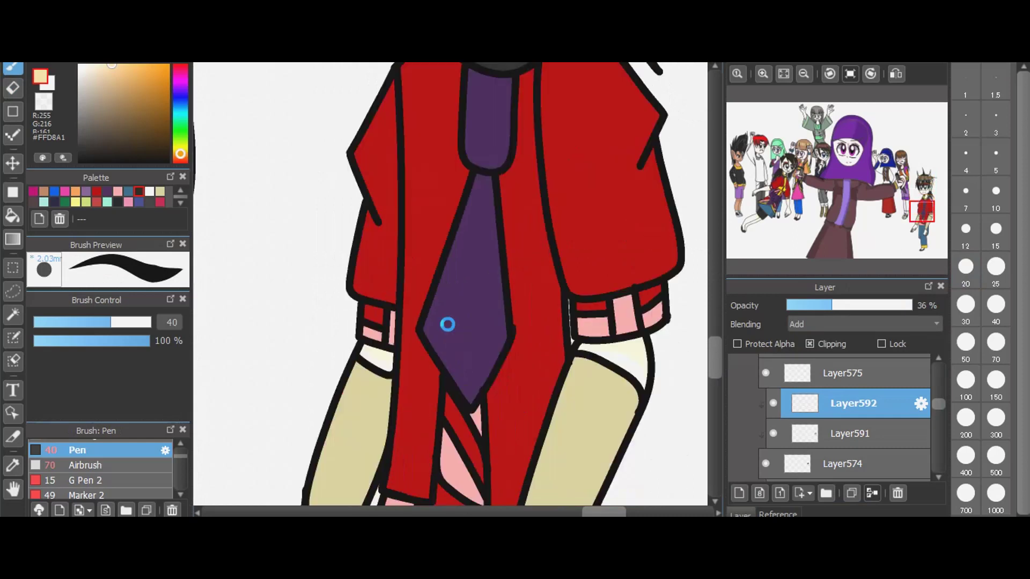
pyautogui.scroll(-2, 447, 324)
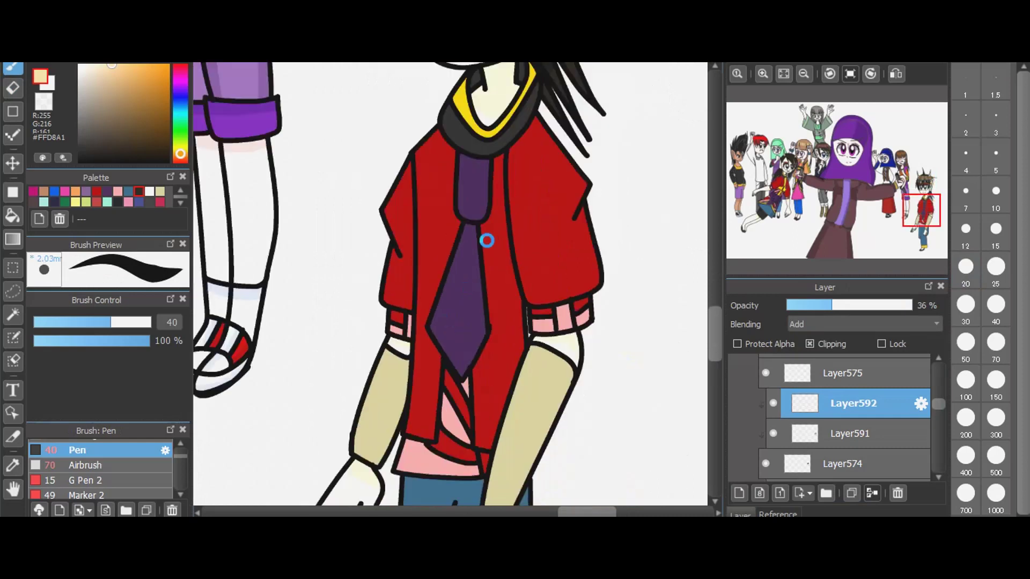
pyautogui.scroll(-1, 514, 147)
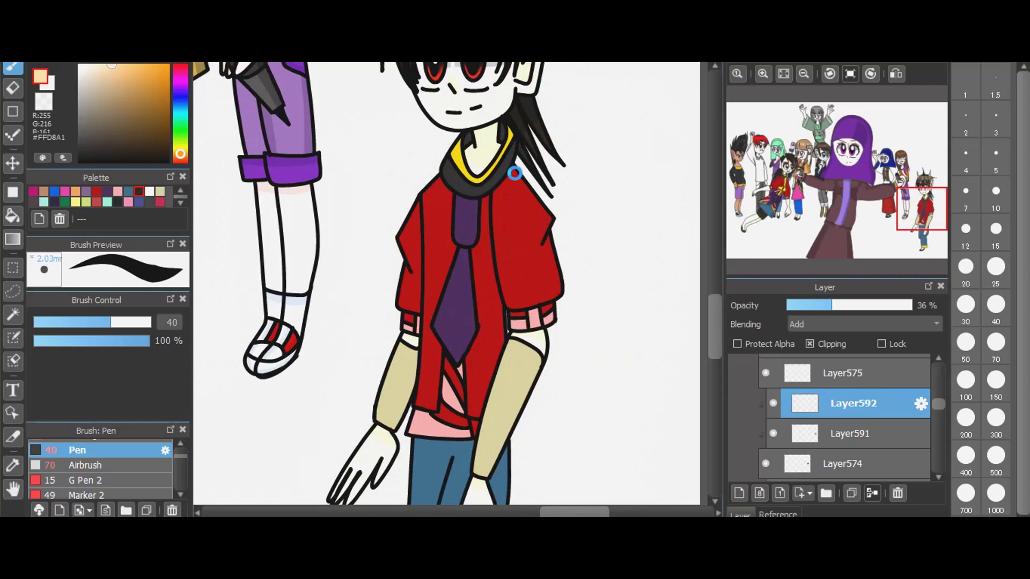
pyautogui.scroll(1, 508, 230)
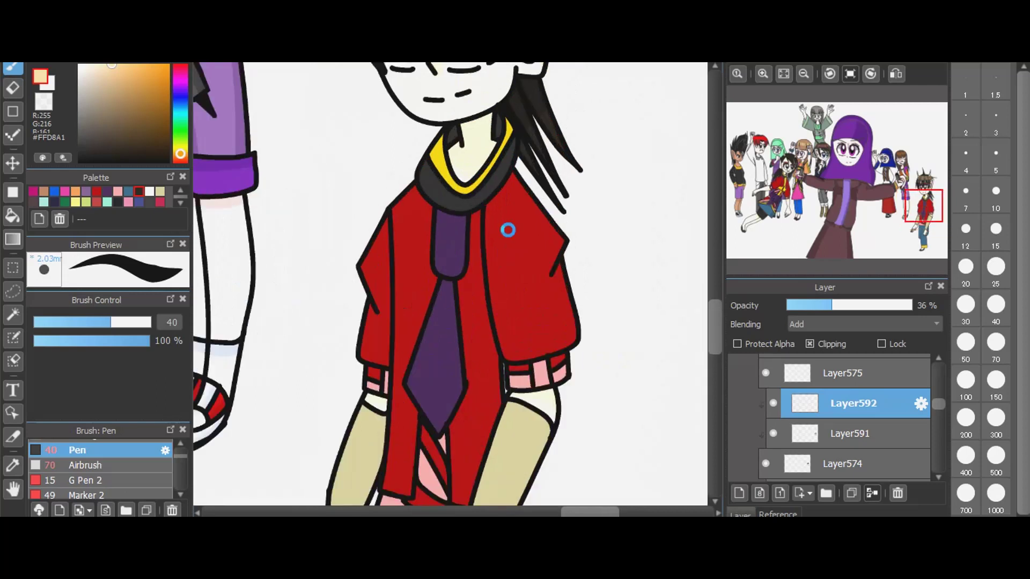
pyautogui.scroll(1, 508, 230)
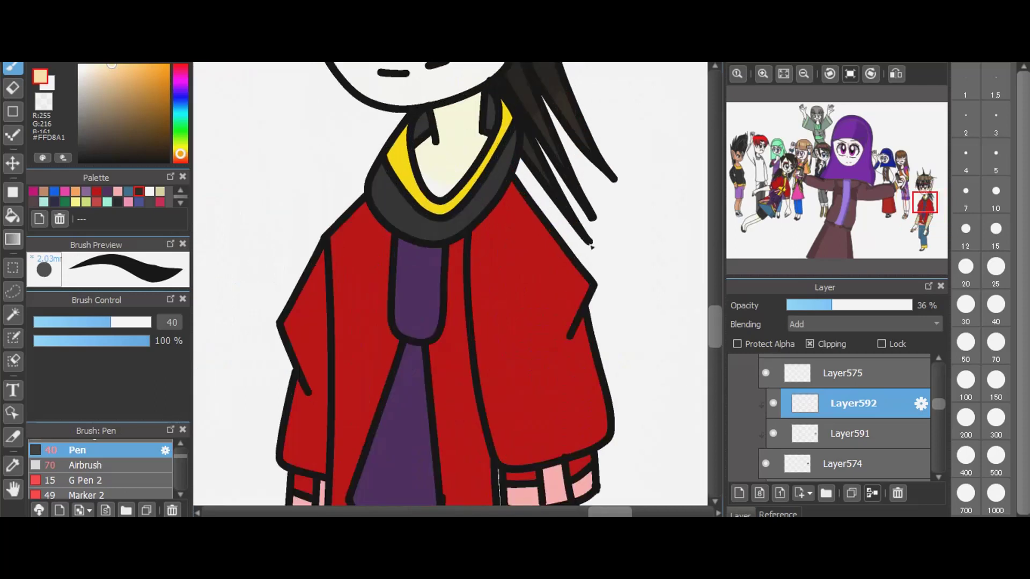
pyautogui.scroll(-1, 592, 247)
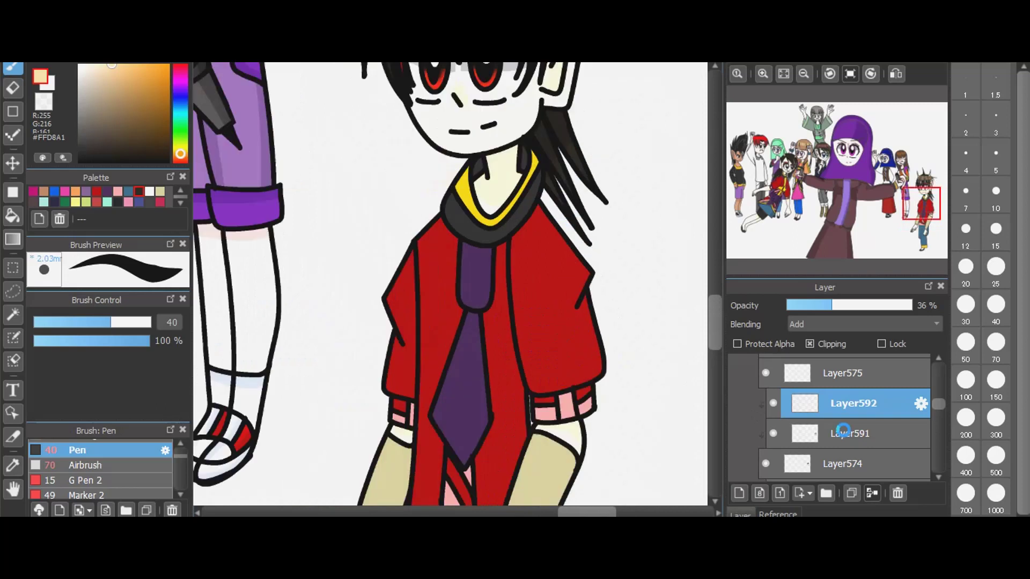
pyautogui.scroll(1, 835, 421)
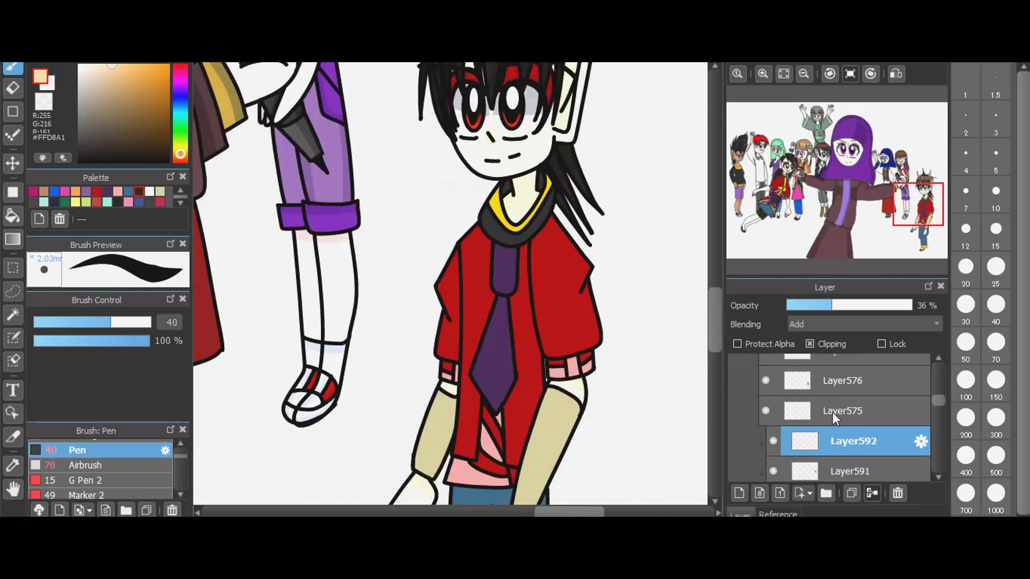
pyautogui.click(810, 410)
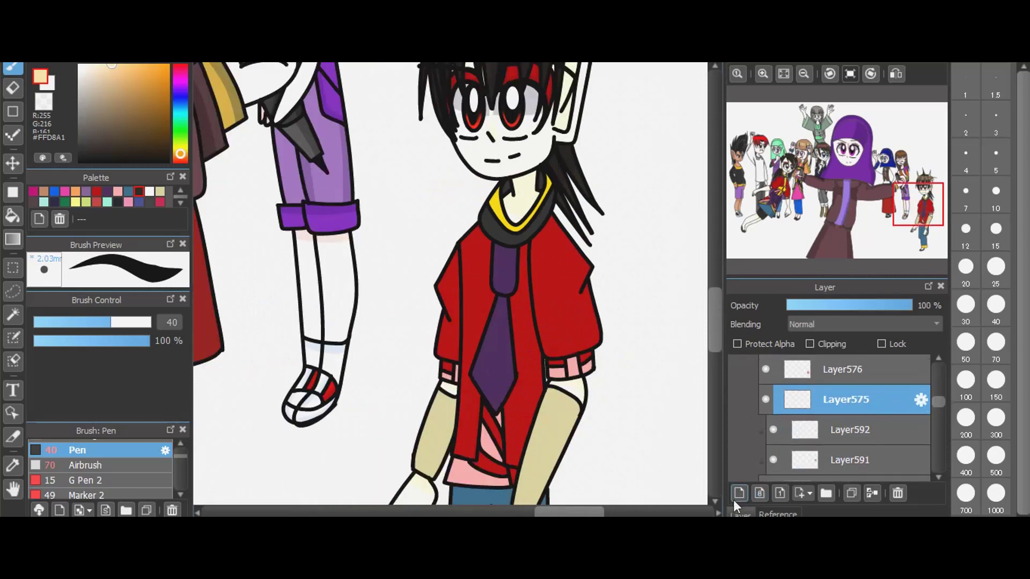
pyautogui.hotkey('ctrl', 'shift', 'n')
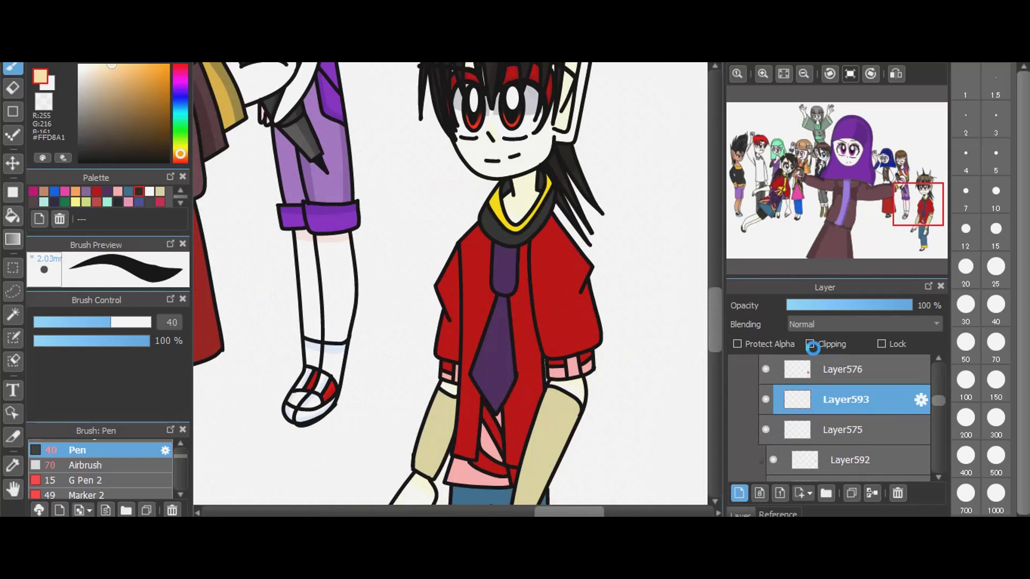
pyautogui.click(810, 344)
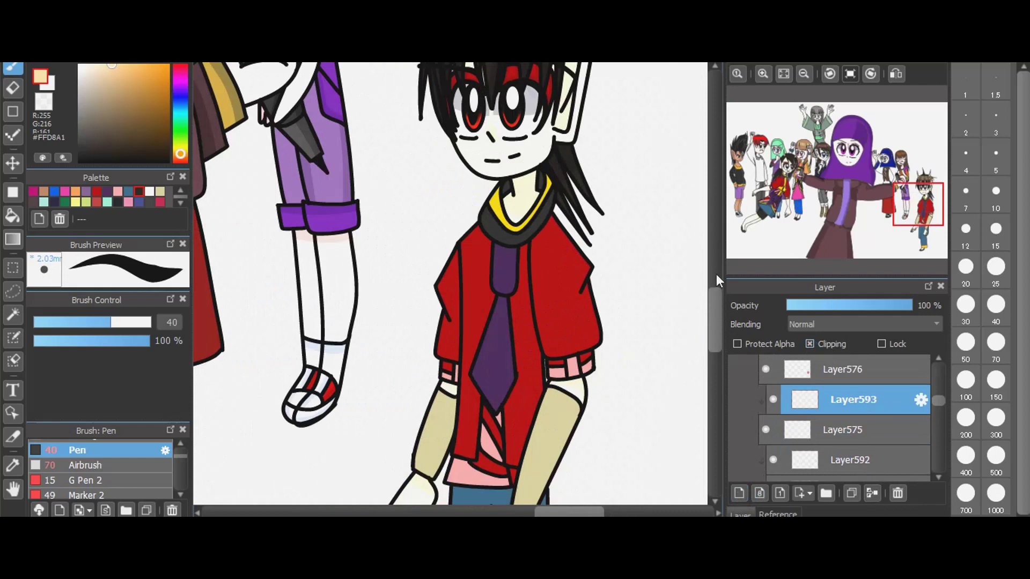
# - Shade the edges of both cream horns with the size 30 pen in a darker beige (#ACA779)
pyautogui.scroll(5, 718, 256)
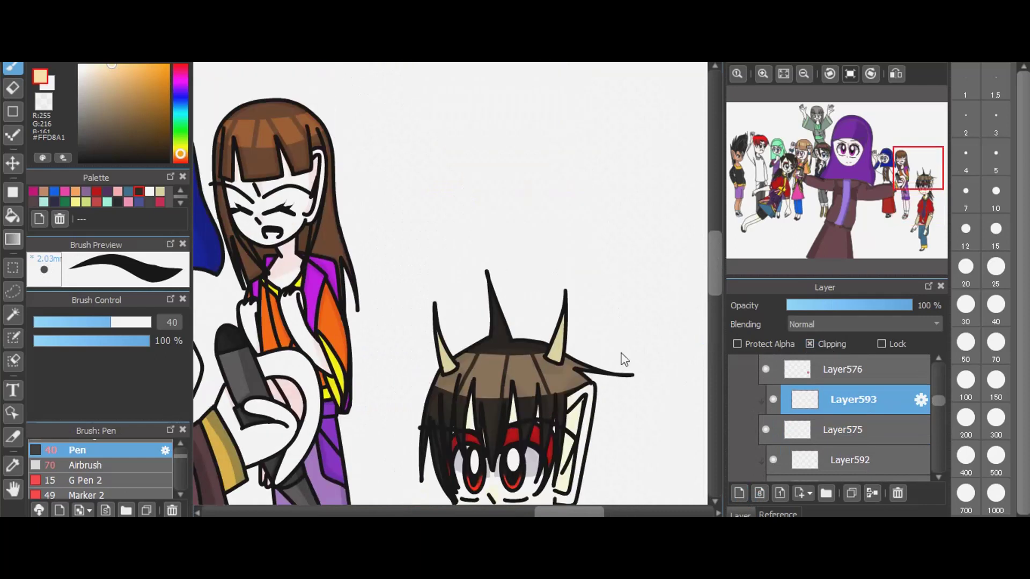
pyautogui.scroll(1, 624, 359)
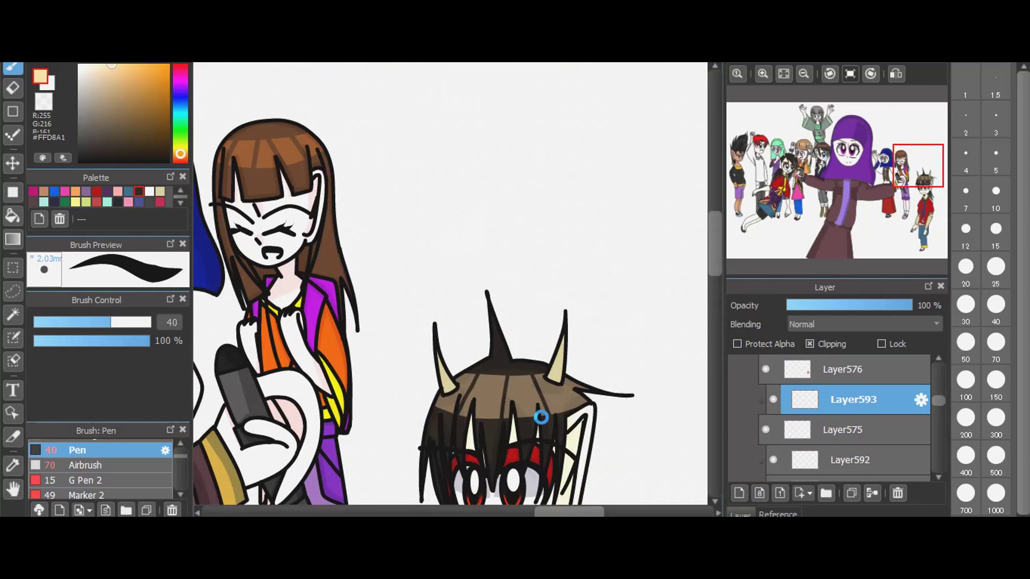
pyautogui.scroll(1, 541, 417)
pyautogui.scroll(1, 540, 416)
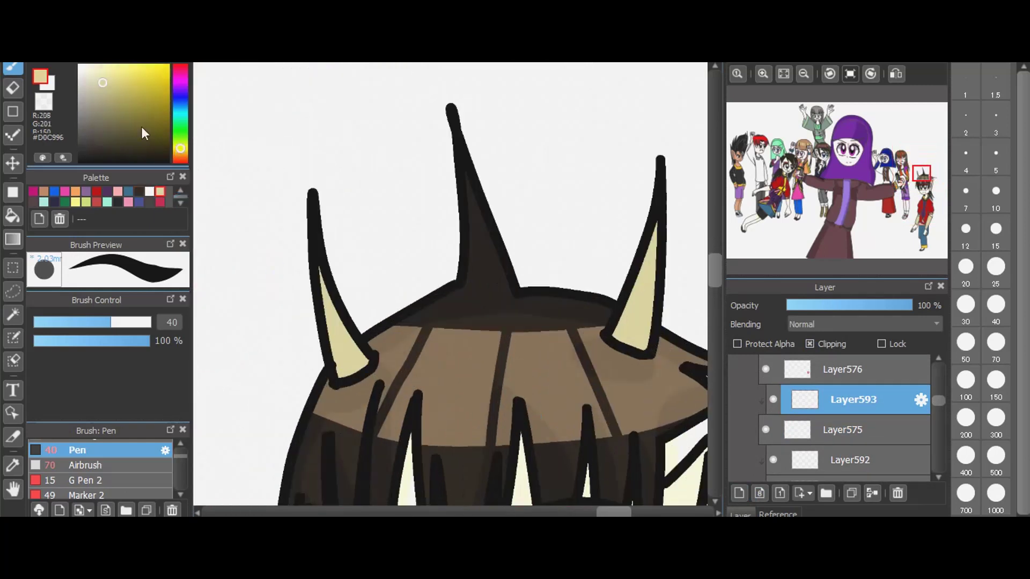
pyautogui.click(105, 95)
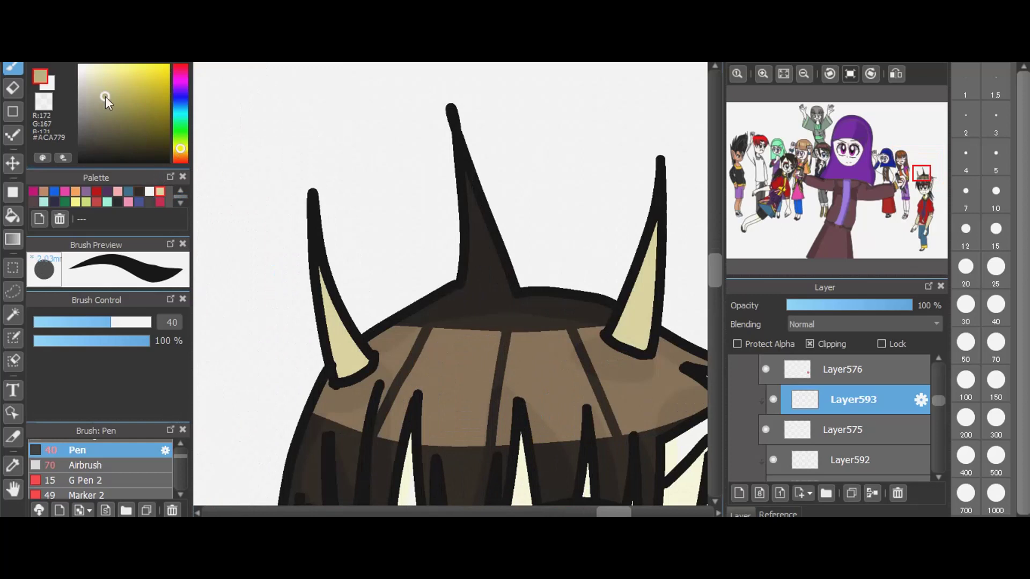
pyautogui.click(990, 267)
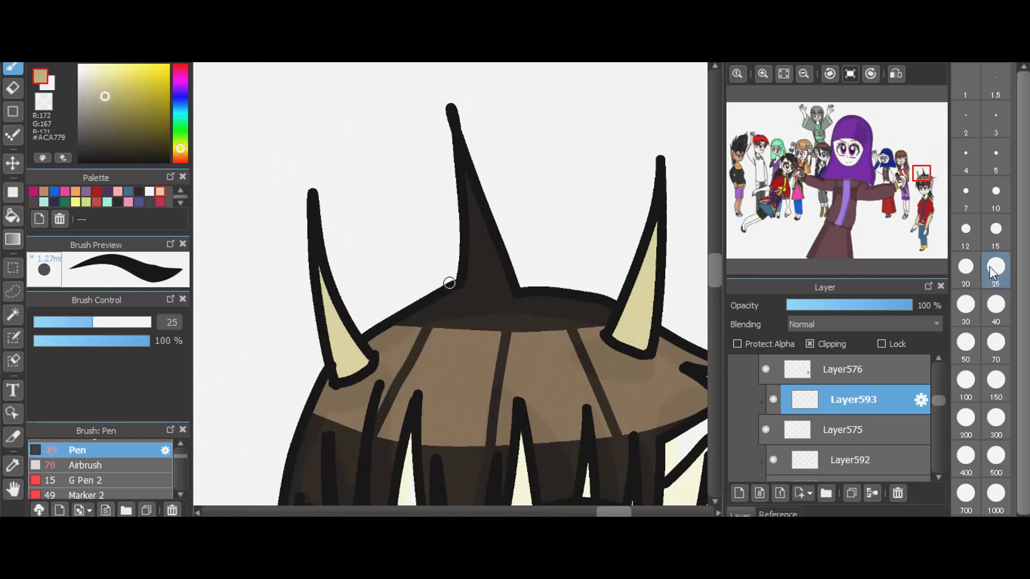
pyautogui.click(965, 308)
pyautogui.moveTo(656, 223); pyautogui.dragTo(639, 350)
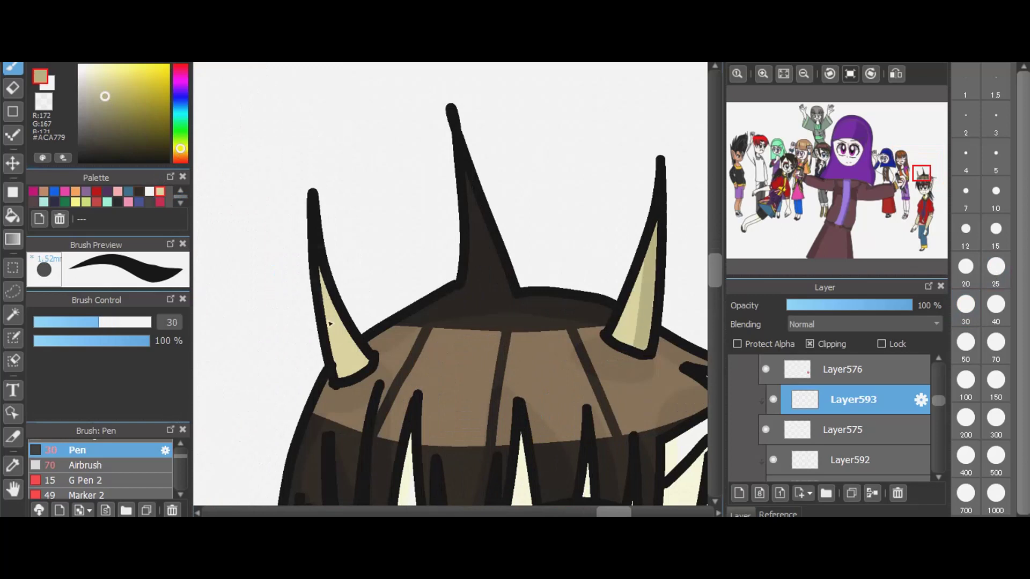
# - Set the horn shading layer to Multiply blending at 28% opacity
pyautogui.click(816, 325)
pyautogui.click(828, 347)
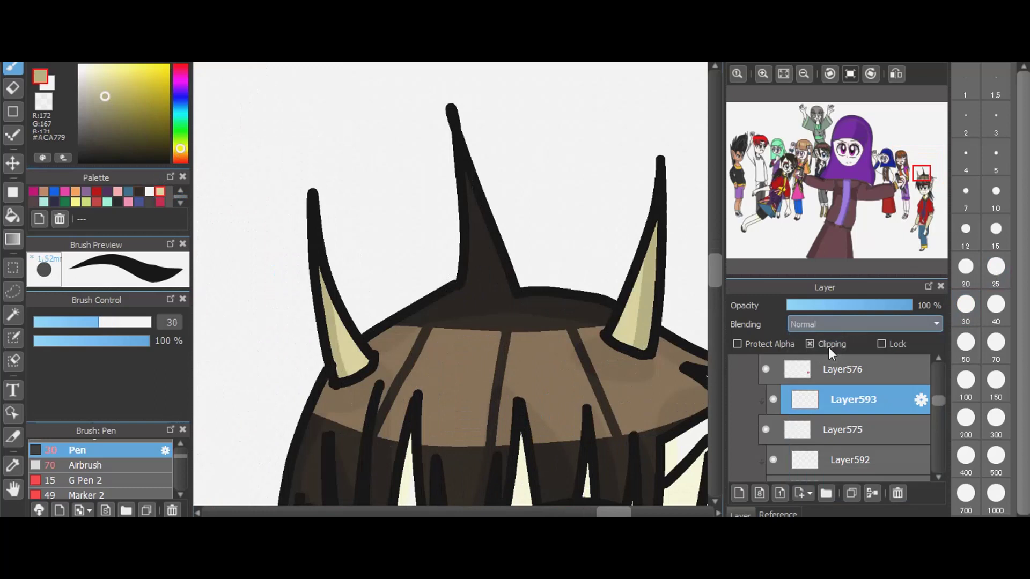
pyautogui.click(821, 304)
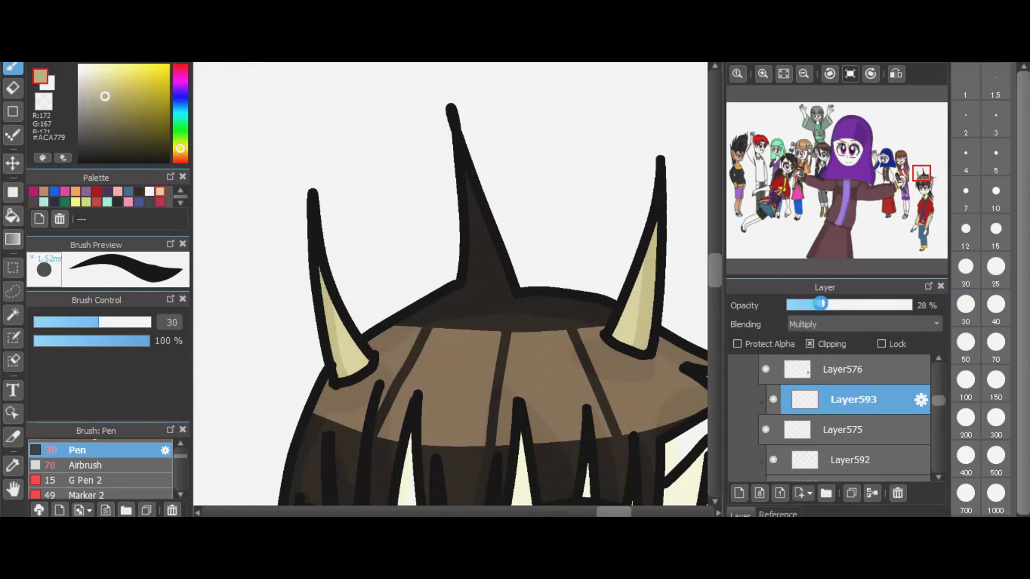
# - Set the pen size to 25 and add a new layer directly above Layer576, clipped to it
pyautogui.click(971, 277)
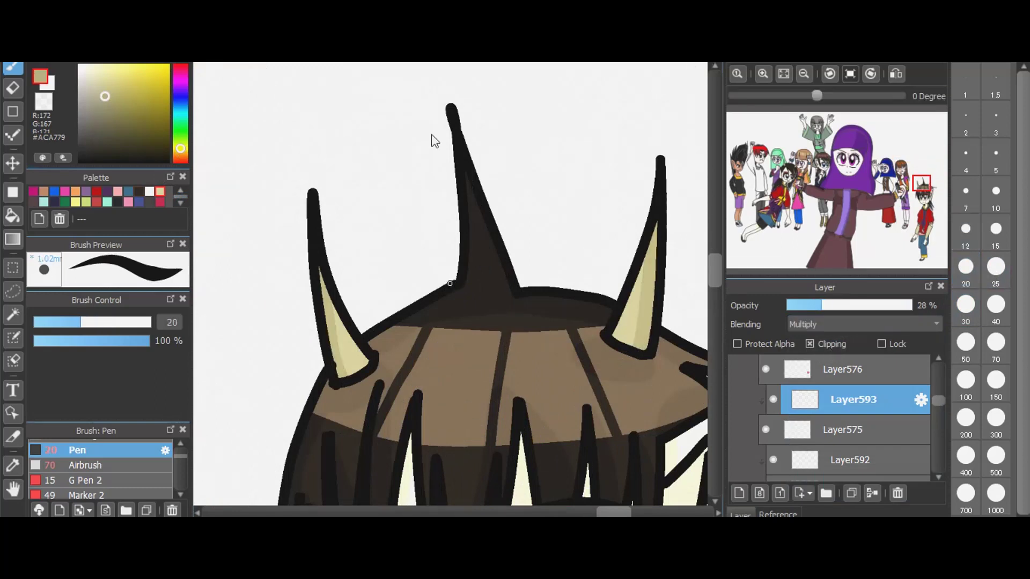
pyautogui.click(1001, 303)
pyautogui.click(1010, 279)
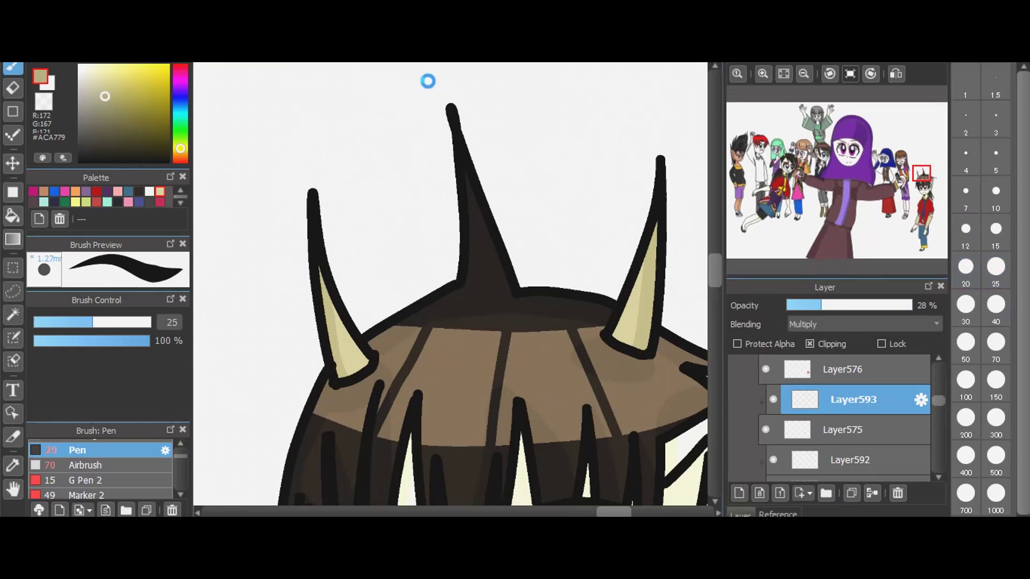
pyautogui.scroll(-1, 428, 81)
pyautogui.scroll(-1, 428, 81)
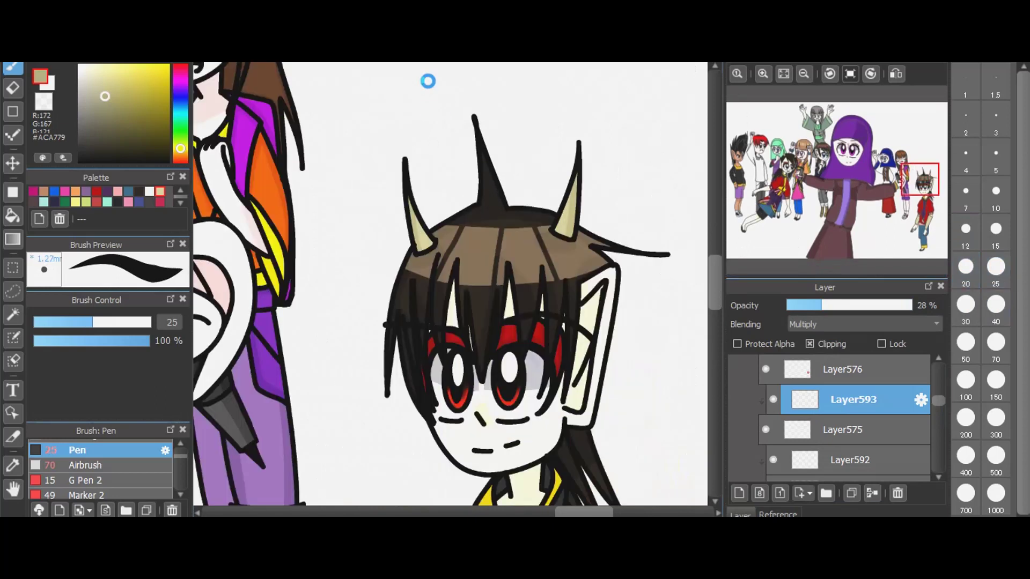
pyautogui.scroll(-1, 427, 81)
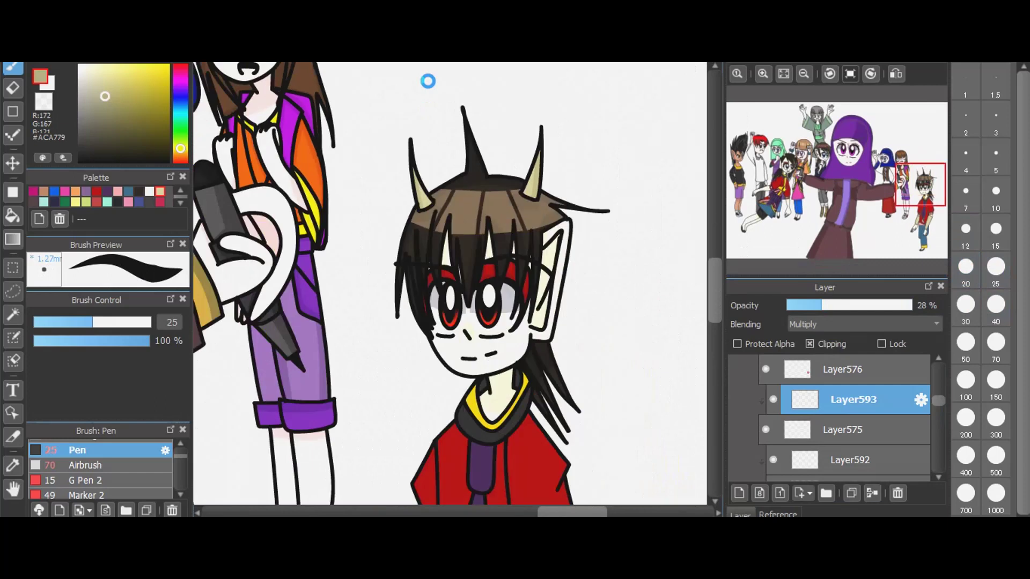
pyautogui.scroll(-1, 428, 81)
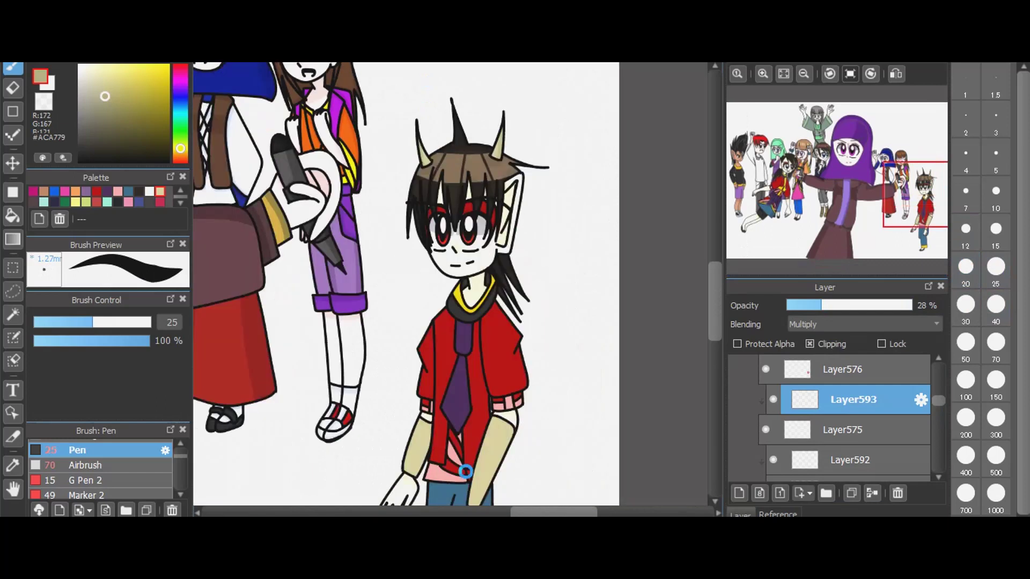
pyautogui.scroll(1, 466, 471)
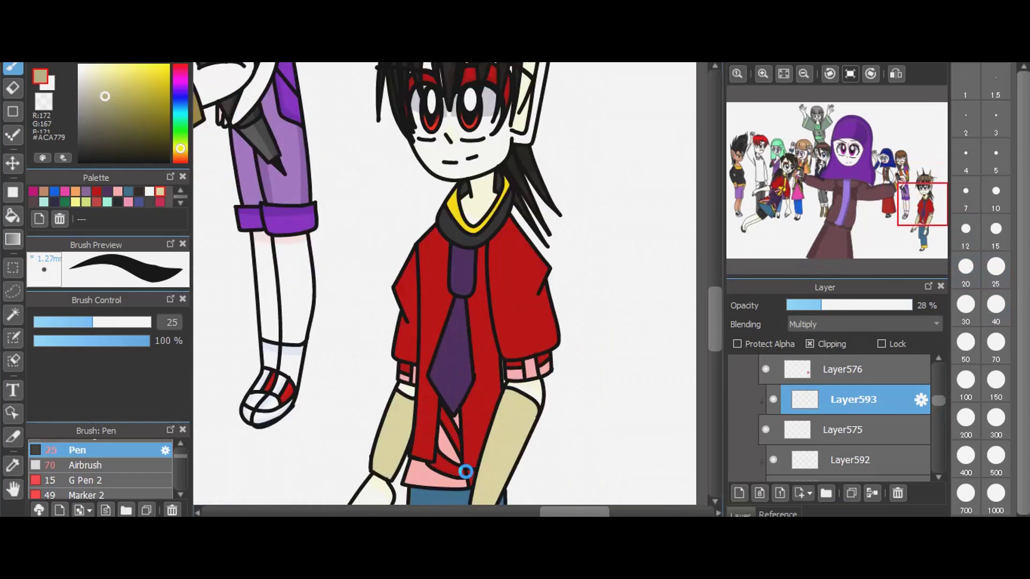
pyautogui.scroll(1, 617, 459)
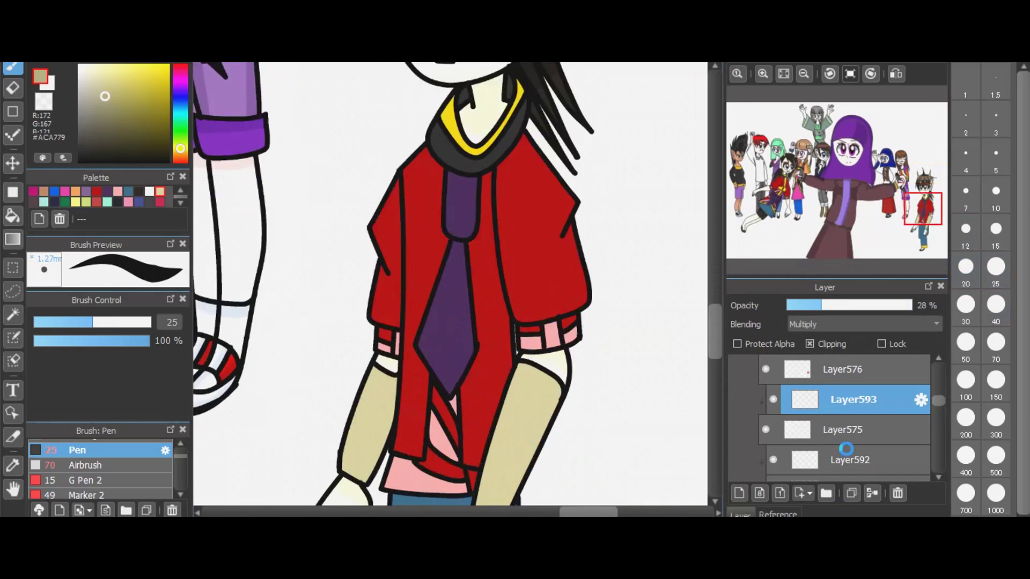
pyautogui.scroll(3, 852, 443)
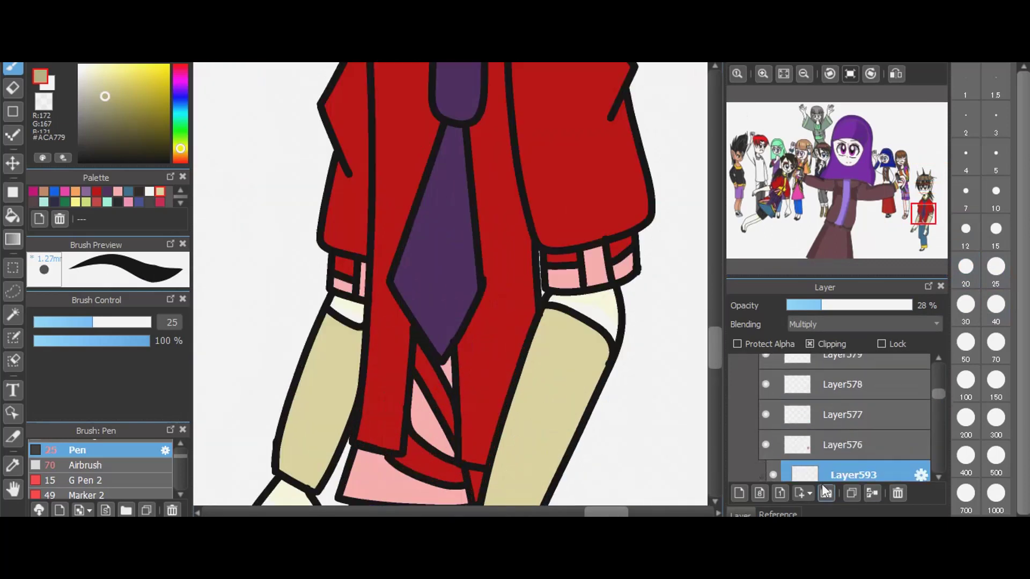
pyautogui.click(819, 444)
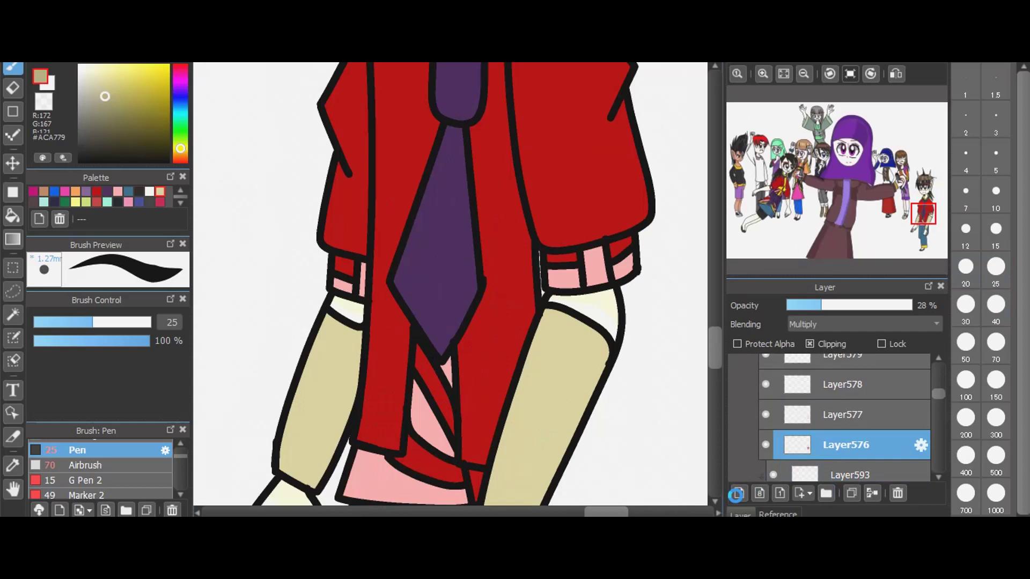
pyautogui.click(827, 345)
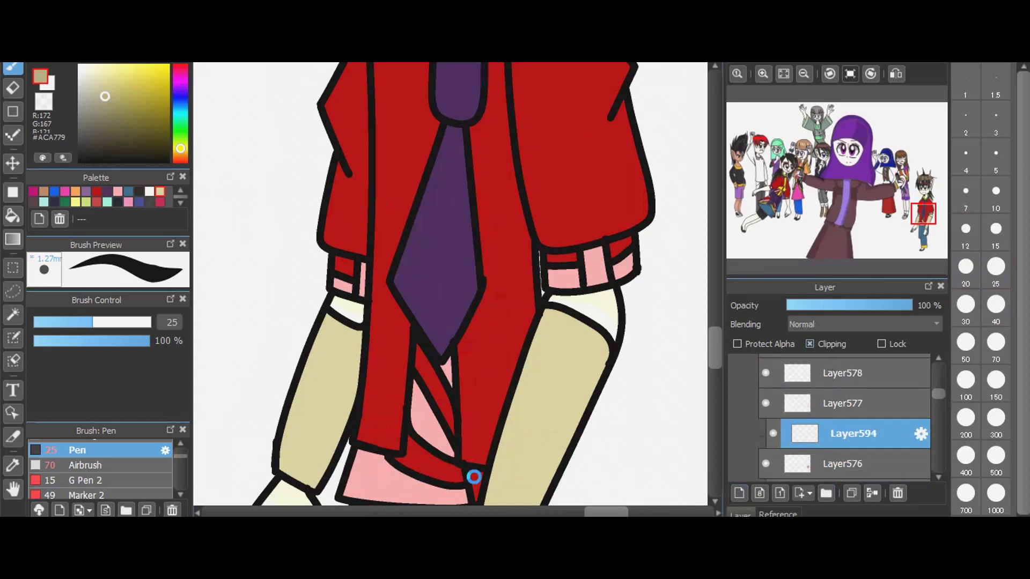
# - Draw shadow edge lines on both red jacket sleeves and shade the cuff with the pen in dark red (#8B0000)
pyautogui.scroll(-2, 474, 477)
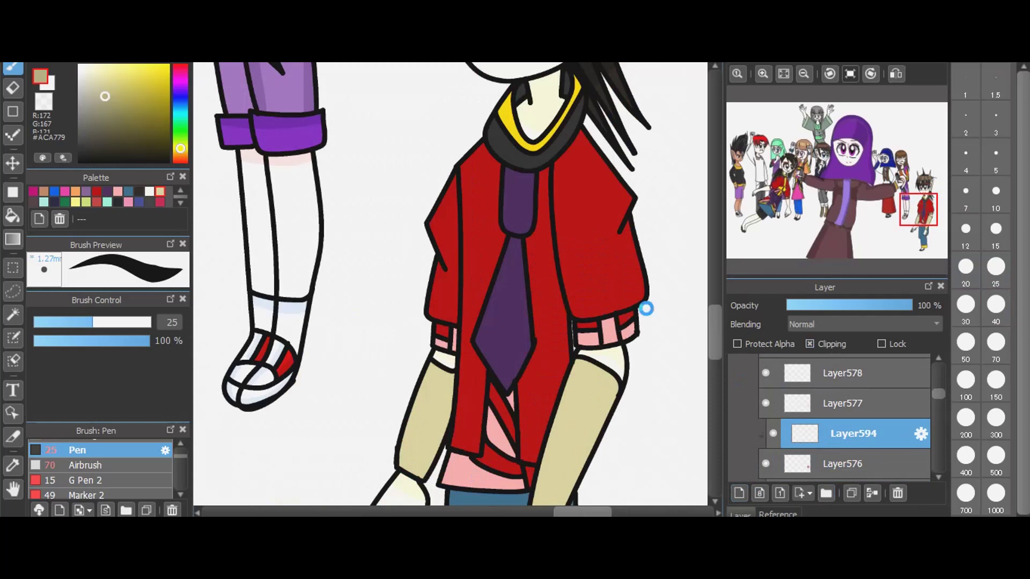
pyautogui.scroll(-1, 651, 308)
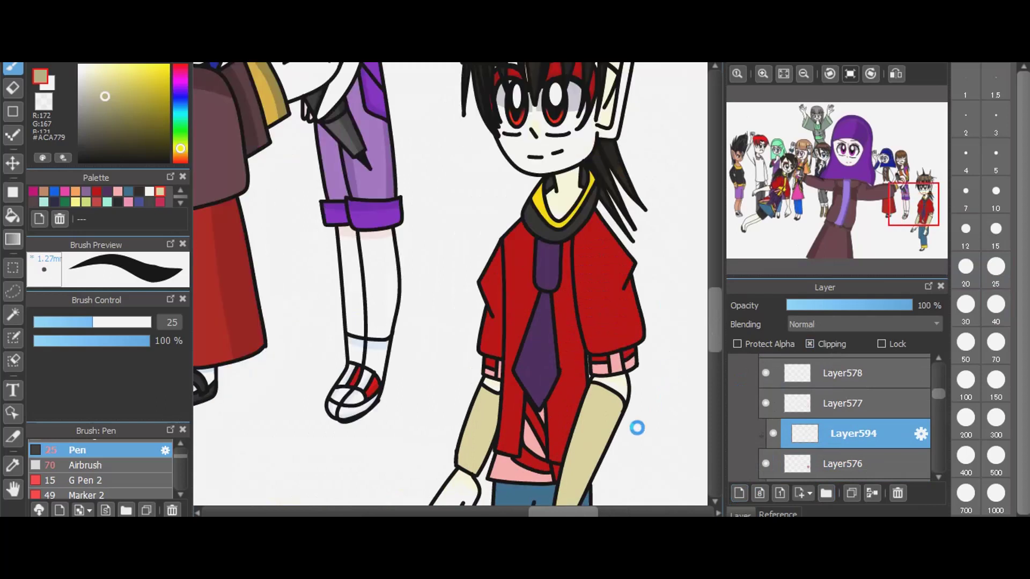
pyautogui.scroll(2, 633, 432)
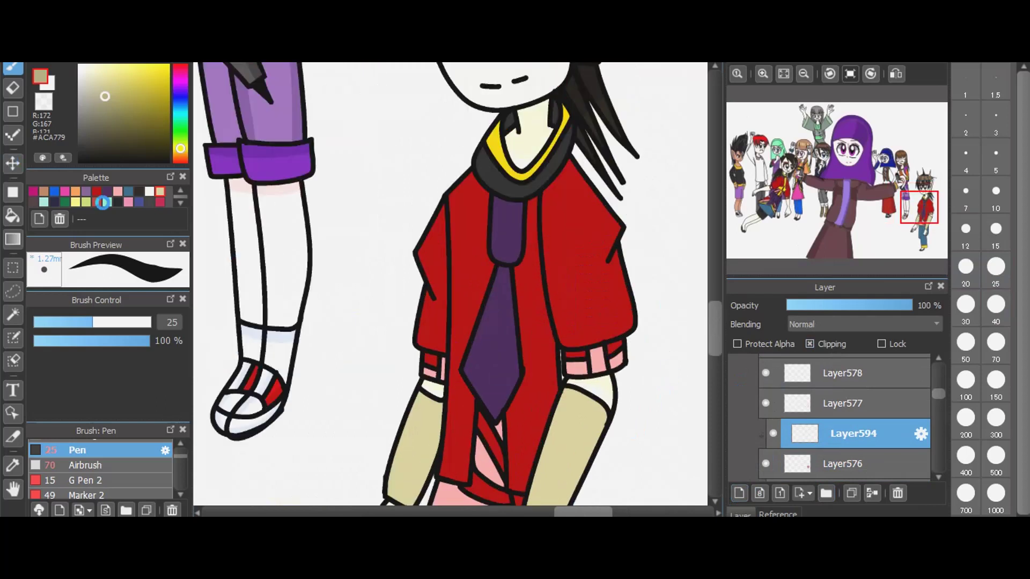
pyautogui.hotkey('ctrl', '+')
pyautogui.click(98, 194)
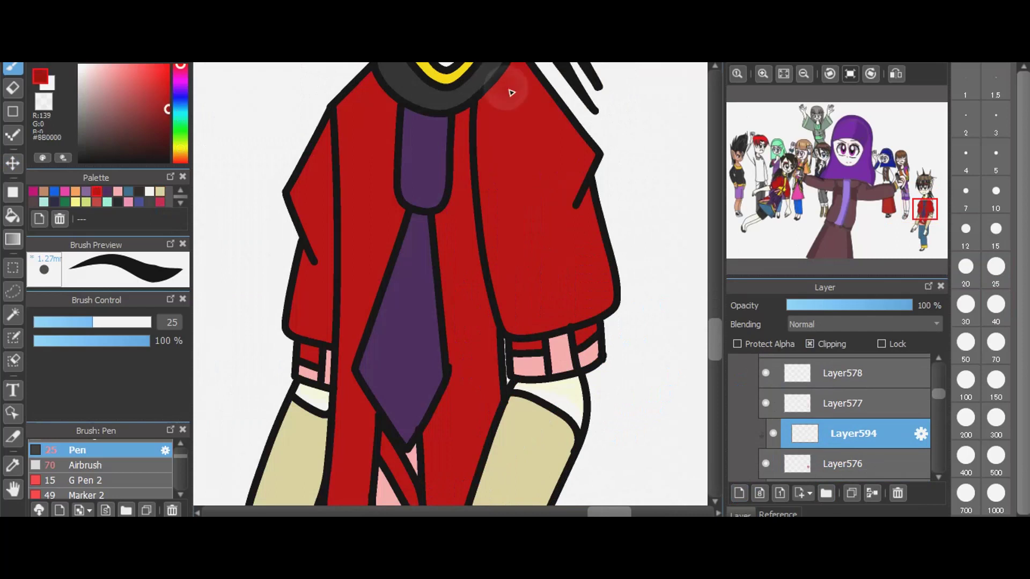
pyautogui.moveTo(500, 82)
pyautogui.mouseDown()
pyautogui.moveTo(557, 168)
pyautogui.moveTo(551, 227)
pyautogui.moveTo(570, 223)
pyautogui.moveTo(579, 202)
pyautogui.moveTo(595, 321)
pyautogui.mouseUp()
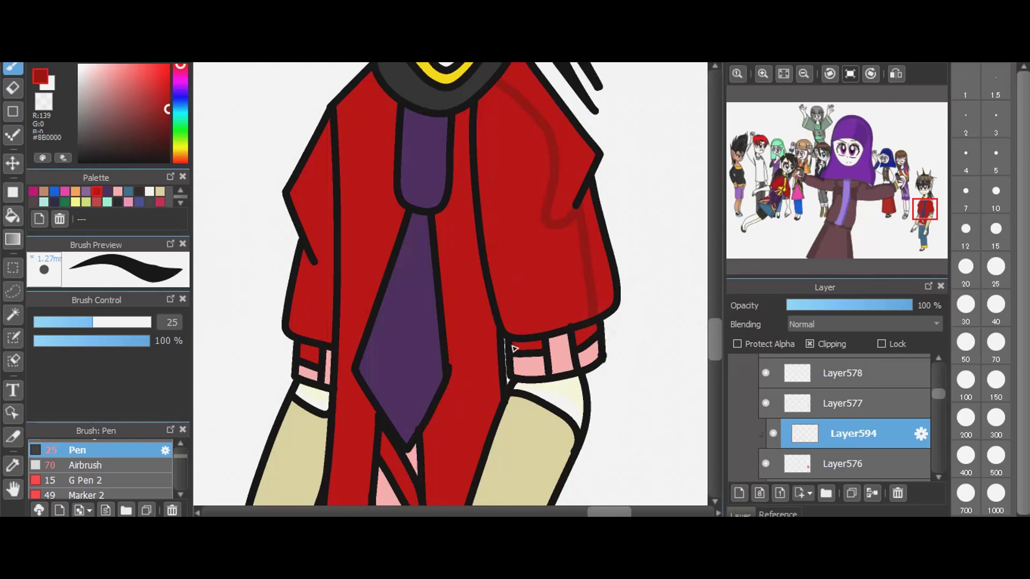
pyautogui.moveTo(514, 348)
pyautogui.mouseDown()
pyautogui.moveTo(588, 336)
pyautogui.moveTo(626, 316)
pyautogui.moveTo(576, 333)
pyautogui.moveTo(598, 336)
pyautogui.mouseUp()
pyautogui.moveTo(298, 347)
pyautogui.mouseDown()
pyautogui.moveTo(332, 353)
pyautogui.moveTo(301, 337)
pyautogui.moveTo(336, 153)
pyautogui.mouseUp()
# - Draw the shadow edges down the jacket front and near the collar, and set the shading layer to Multiply blending
pyautogui.moveTo(460, 110)
pyautogui.mouseDown()
pyautogui.moveTo(474, 358)
pyautogui.moveTo(423, 443)
pyautogui.mouseUp()
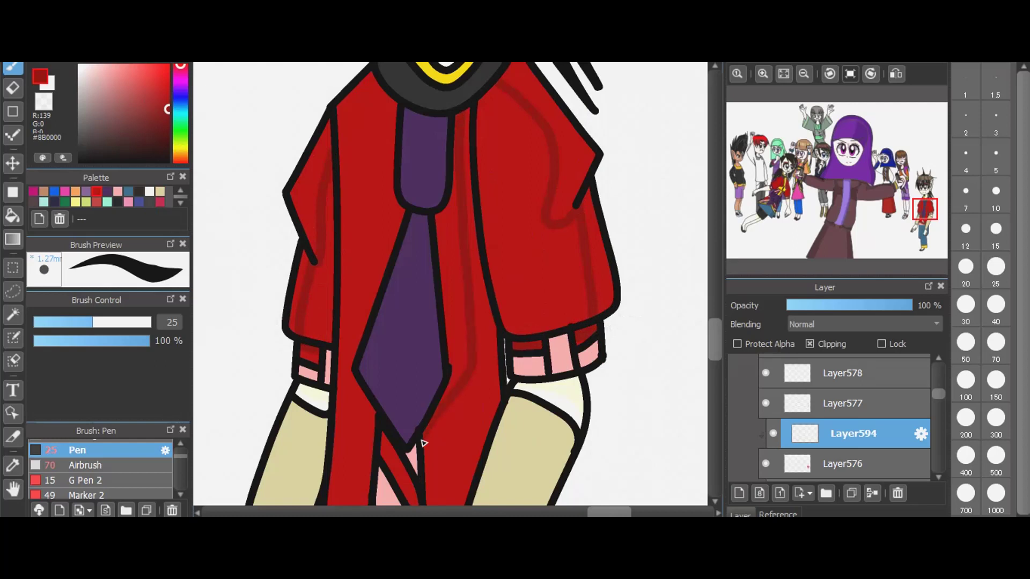
pyautogui.moveTo(340, 132); pyautogui.dragTo(380, 89)
pyautogui.scroll(-1, 488, 182)
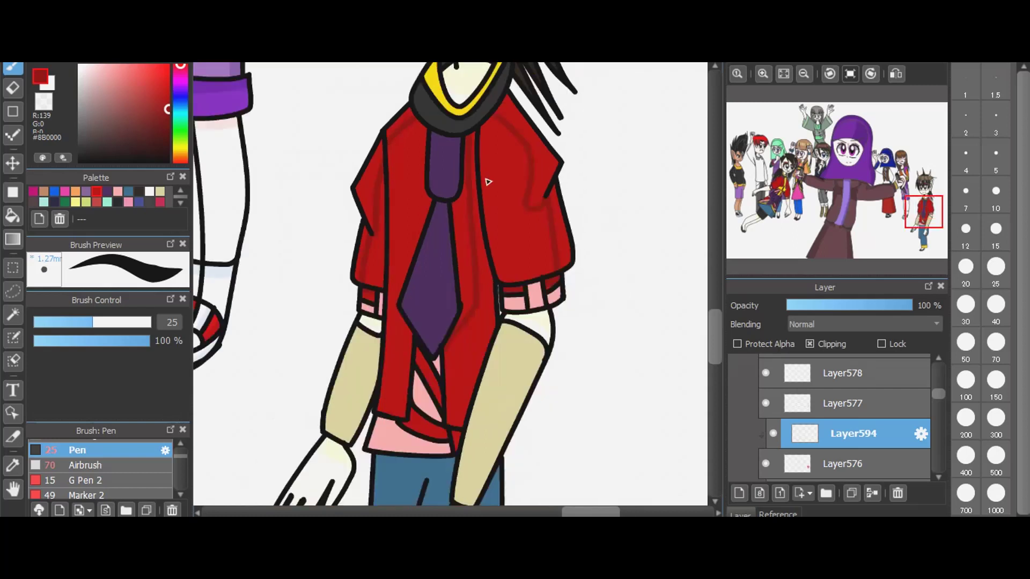
pyautogui.scroll(-1, 488, 182)
pyautogui.moveTo(478, 268); pyautogui.dragTo(458, 374)
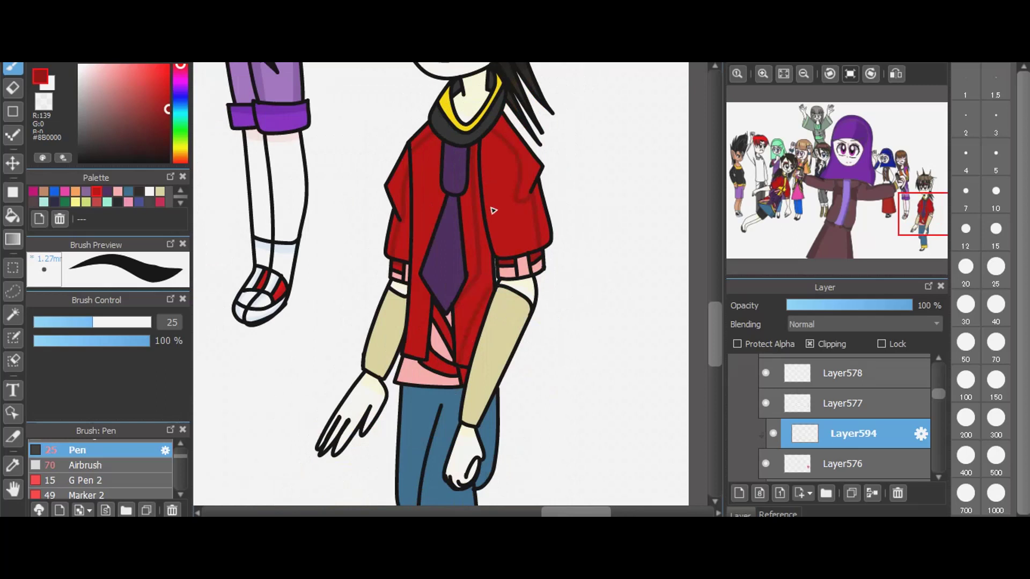
pyautogui.scroll(1, 493, 211)
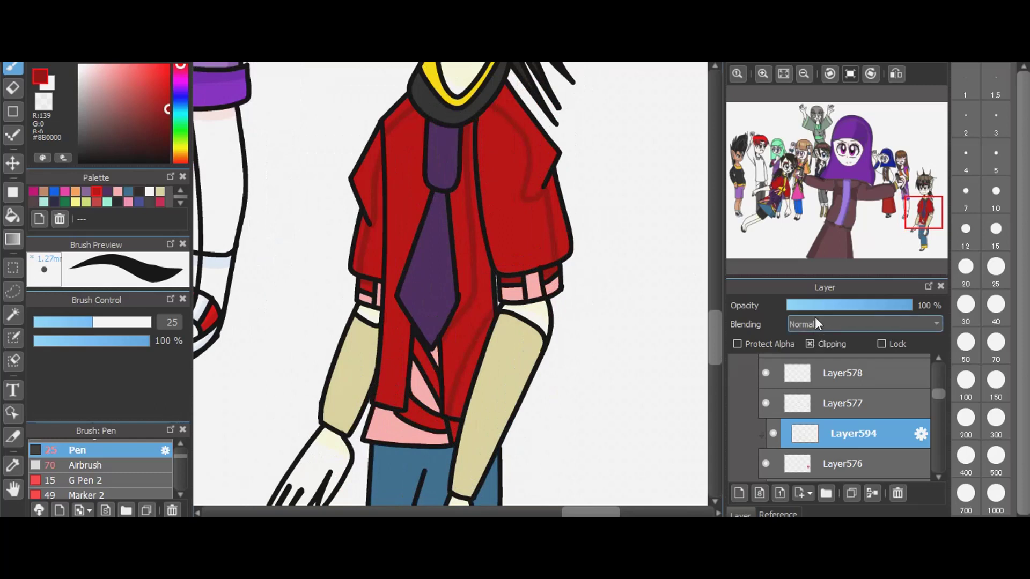
pyautogui.scroll(-2, 816, 322)
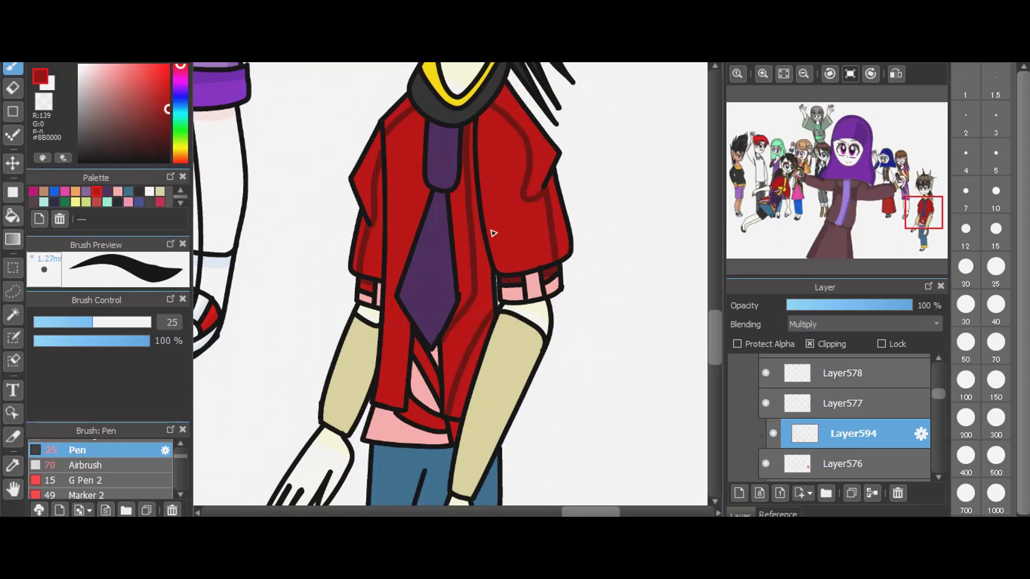
# - Bucket-fill the outlined shadow areas of the jacket with the dark red and lower the shading layer's opacity to 30%
pyautogui.click(13, 215)
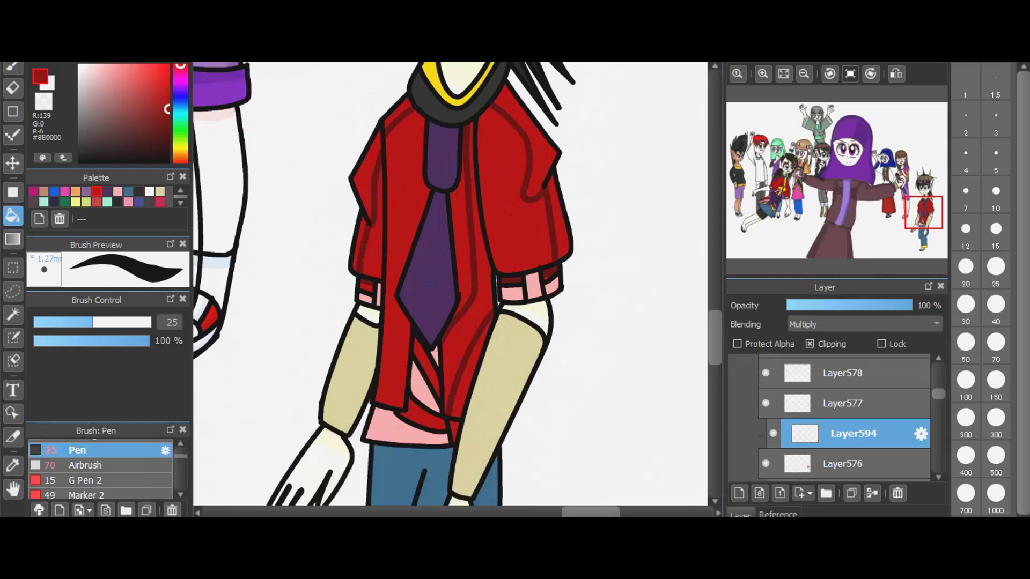
pyautogui.click(541, 148)
pyautogui.click(562, 230)
pyautogui.click(483, 268)
pyautogui.click(473, 365)
pyautogui.click(398, 111)
pyautogui.click(366, 174)
pyautogui.click(356, 250)
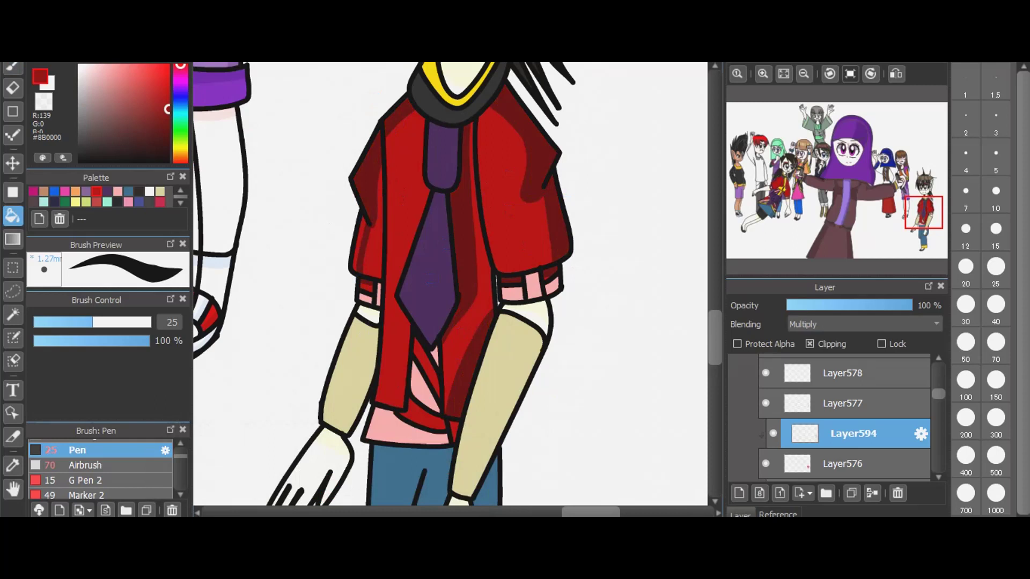
pyautogui.press('b')
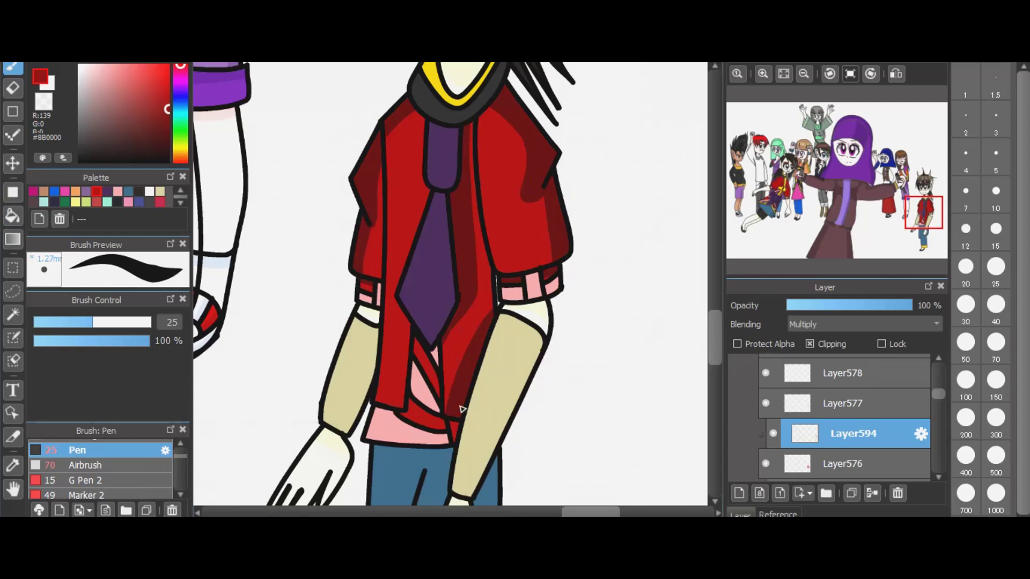
pyautogui.click(822, 308)
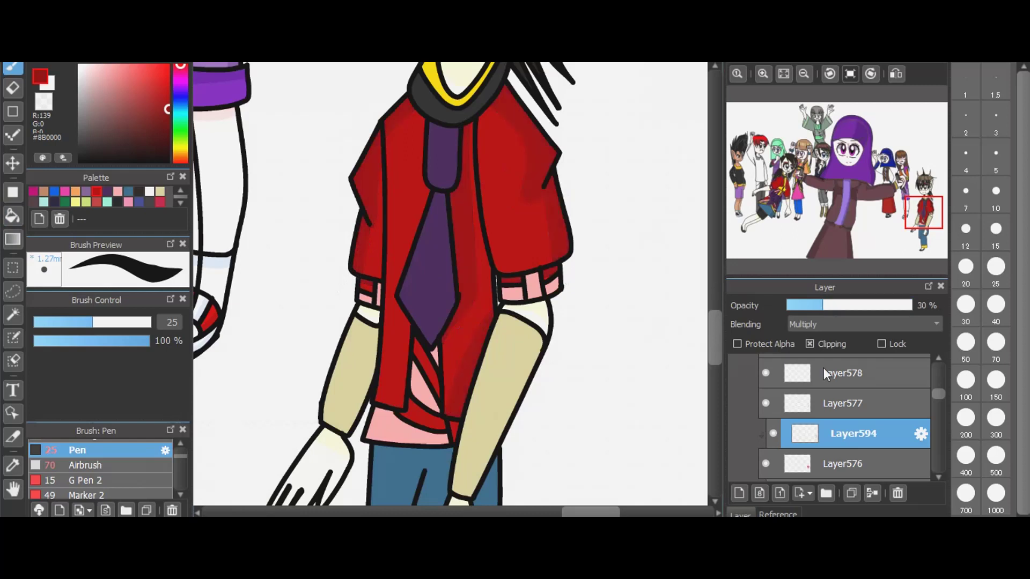
# - Add a new layer directly above Layer577 and clip it to that layer
pyautogui.scroll(1, 823, 423)
pyautogui.click(826, 441)
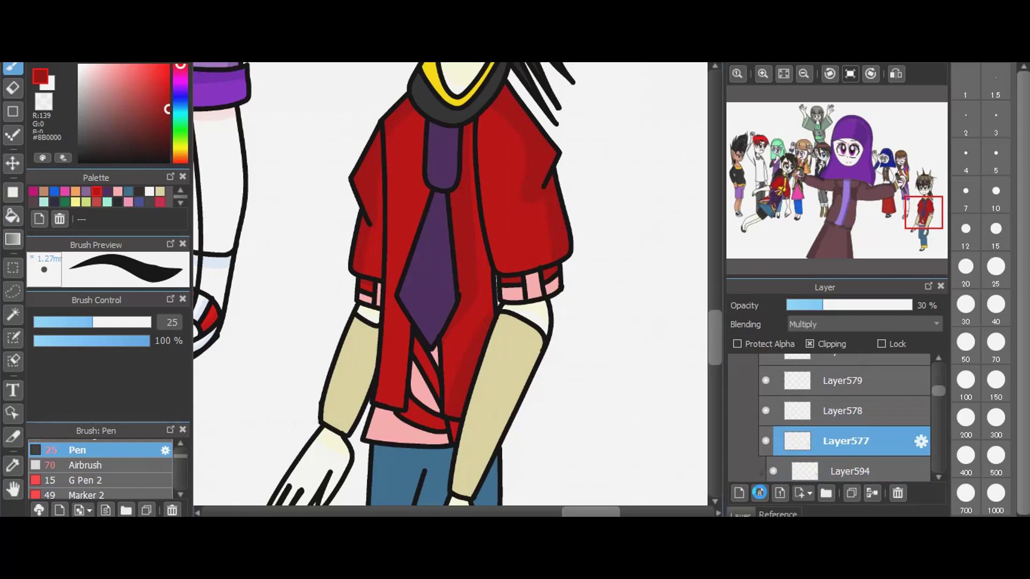
pyautogui.click(740, 493)
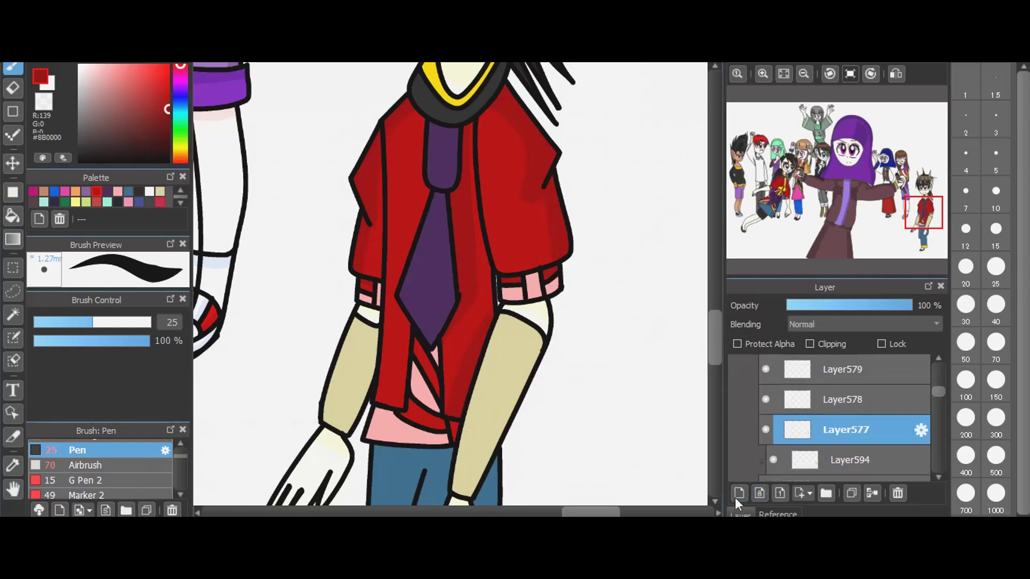
pyautogui.click(812, 345)
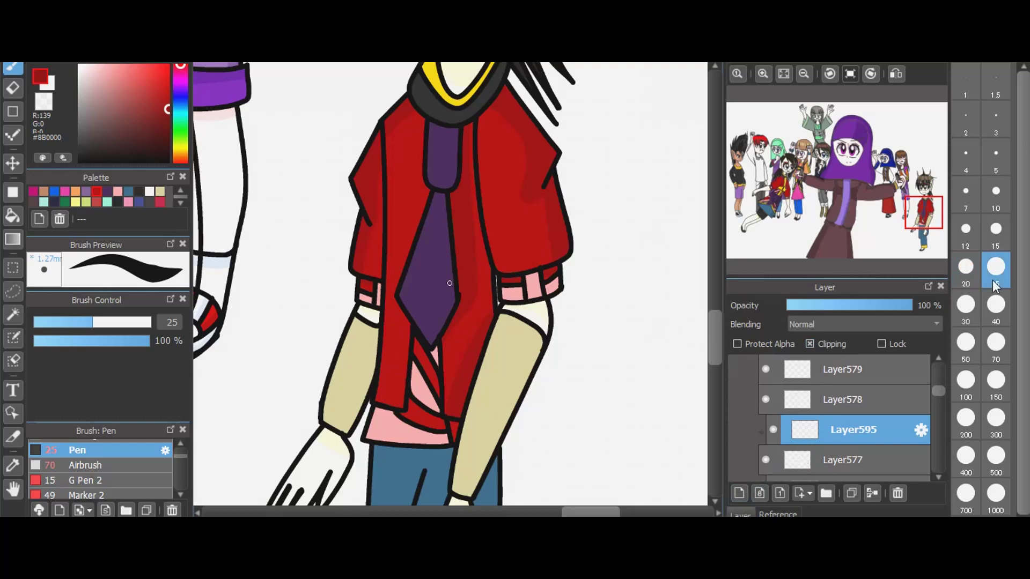
# - Shade the purple tie and its knot lengthwise with the size 40 pen in dark purple (#341945)
pyautogui.click(996, 320)
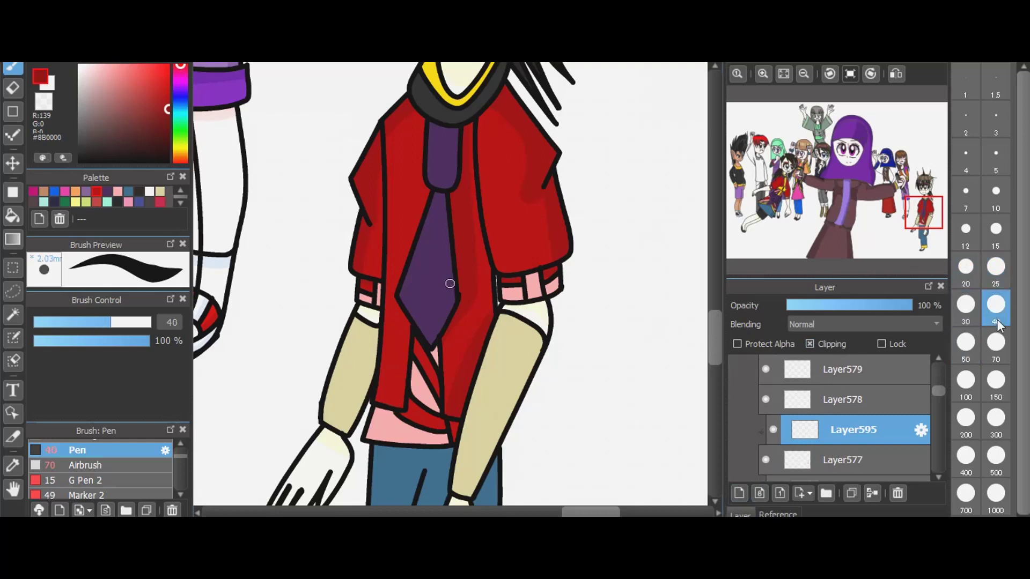
pyautogui.click(107, 192)
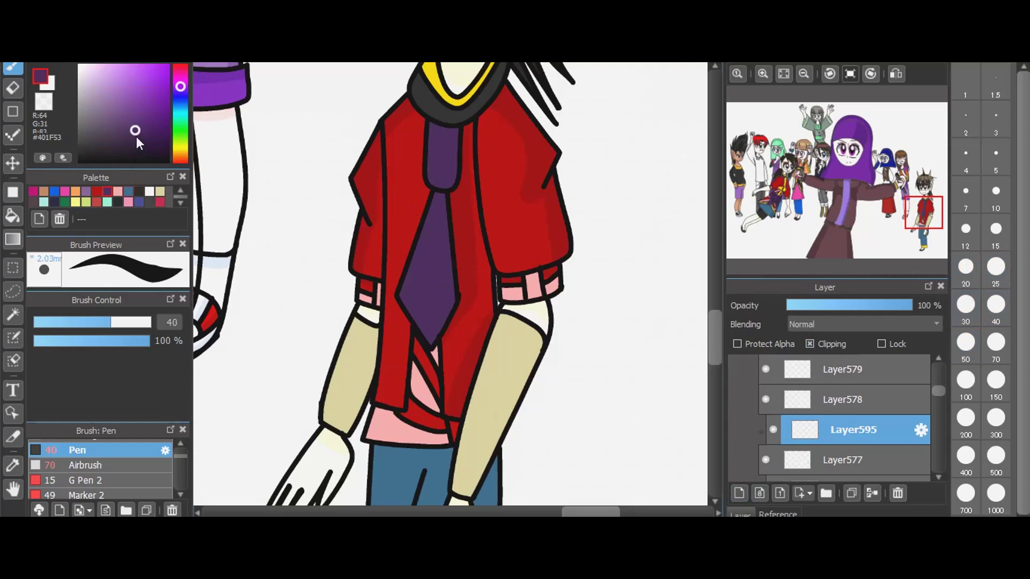
pyautogui.click(136, 137)
pyautogui.moveTo(425, 123)
pyautogui.mouseDown()
pyautogui.moveTo(497, 131)
pyautogui.moveTo(422, 118)
pyautogui.moveTo(457, 126)
pyautogui.moveTo(447, 203)
pyautogui.moveTo(462, 144)
pyautogui.moveTo(461, 130)
pyautogui.moveTo(423, 352)
pyautogui.mouseUp()
# - Set the tie shading layer to Multiply blending at 35% opacity
pyautogui.click(828, 324)
pyautogui.click(832, 346)
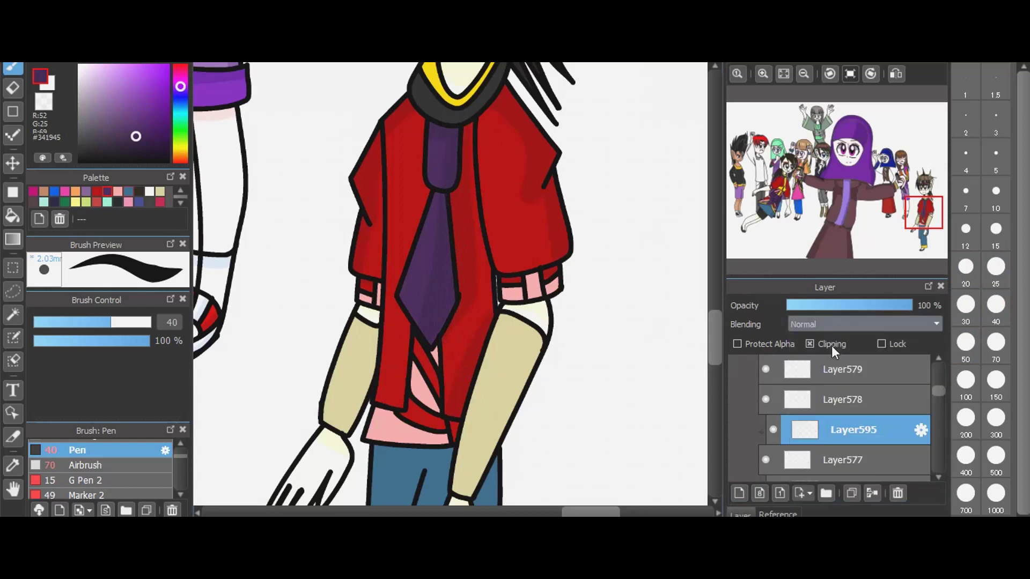
pyautogui.click(829, 302)
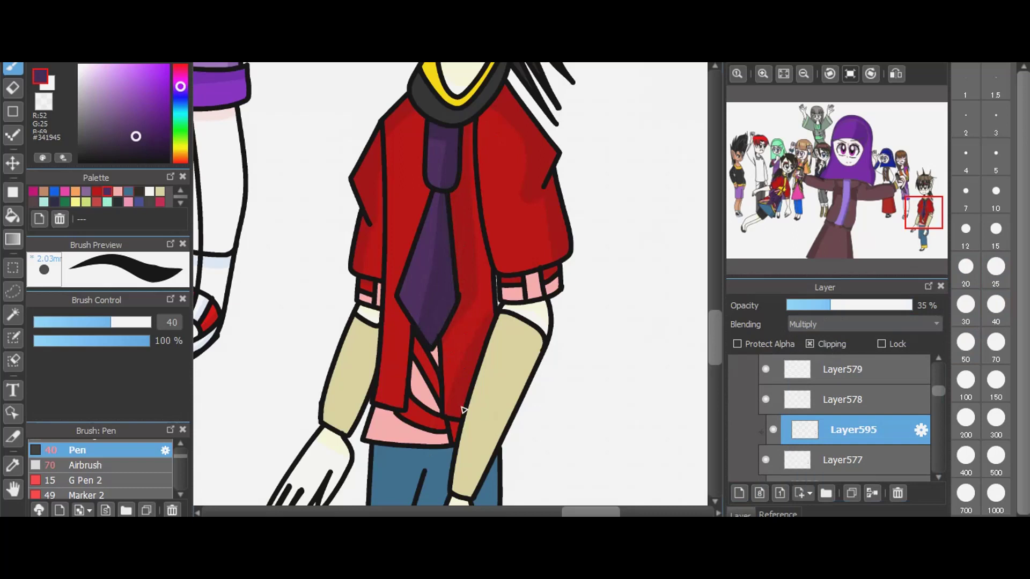
# - Select Layer578 and toggle its visibility off and on to check which clothing parts it colours
pyautogui.click(821, 411)
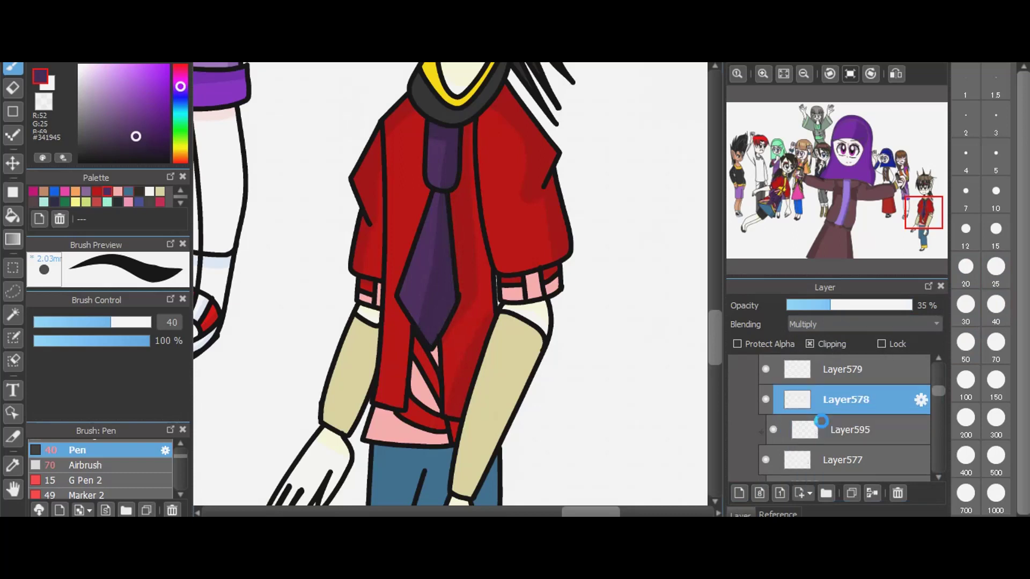
pyautogui.scroll(2, 829, 431)
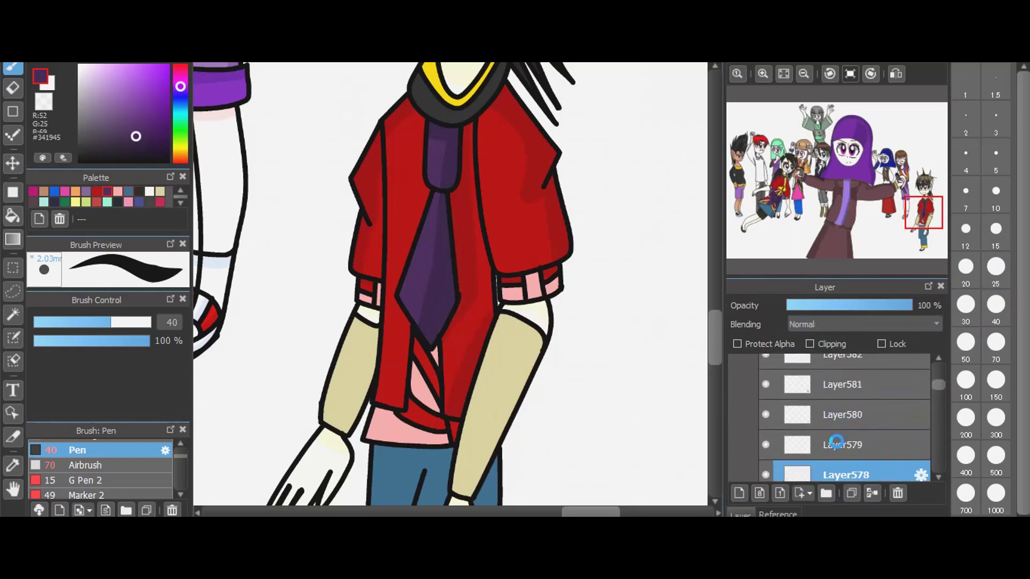
pyautogui.scroll(-2, 829, 438)
pyautogui.click(767, 401)
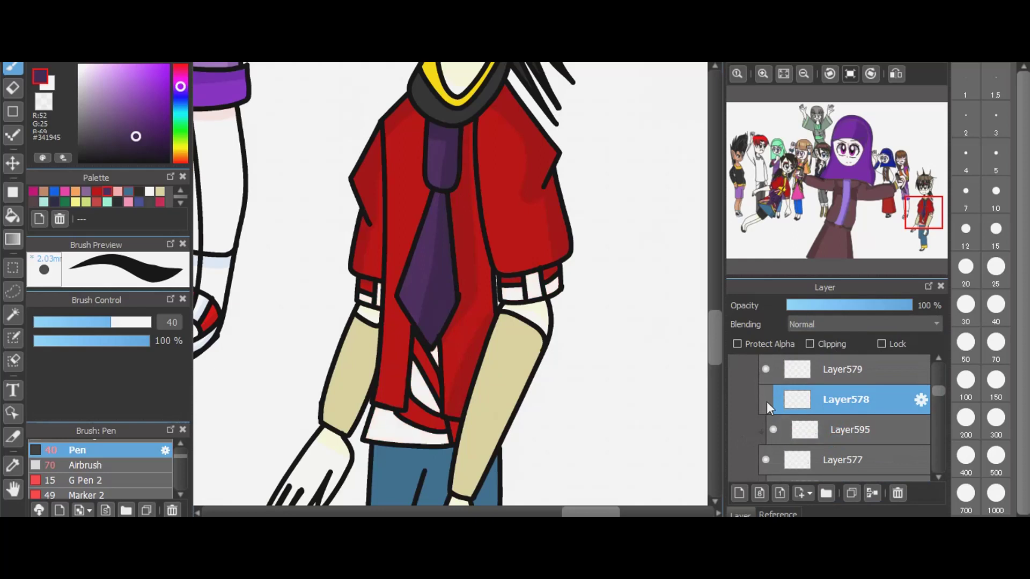
pyautogui.click(767, 401)
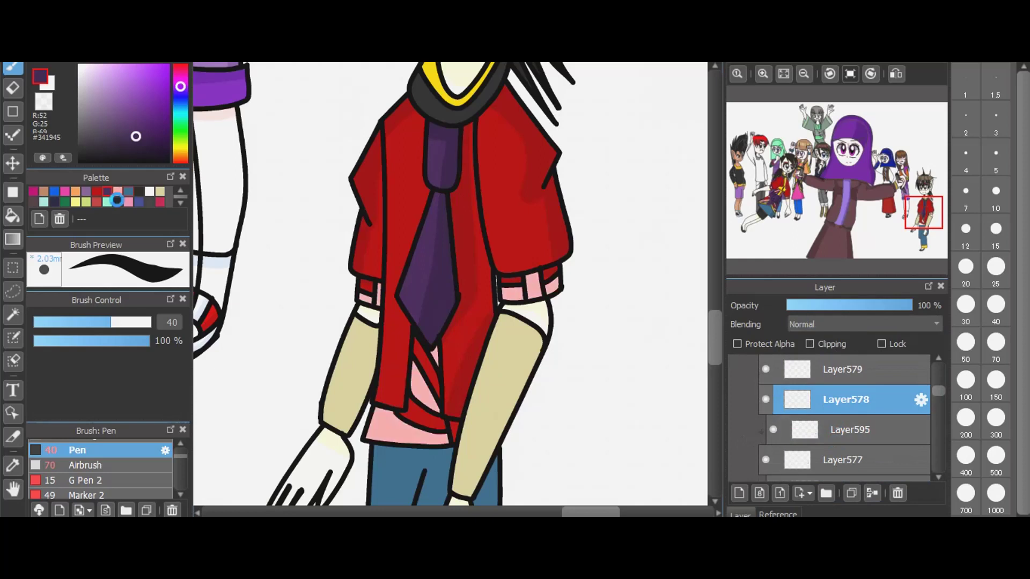
# - Choose light red (#FF8080) as the drawing colour and add a new layer clipped to Layer578
pyautogui.click(118, 192)
pyautogui.moveTo(122, 97); pyautogui.dragTo(123, 65)
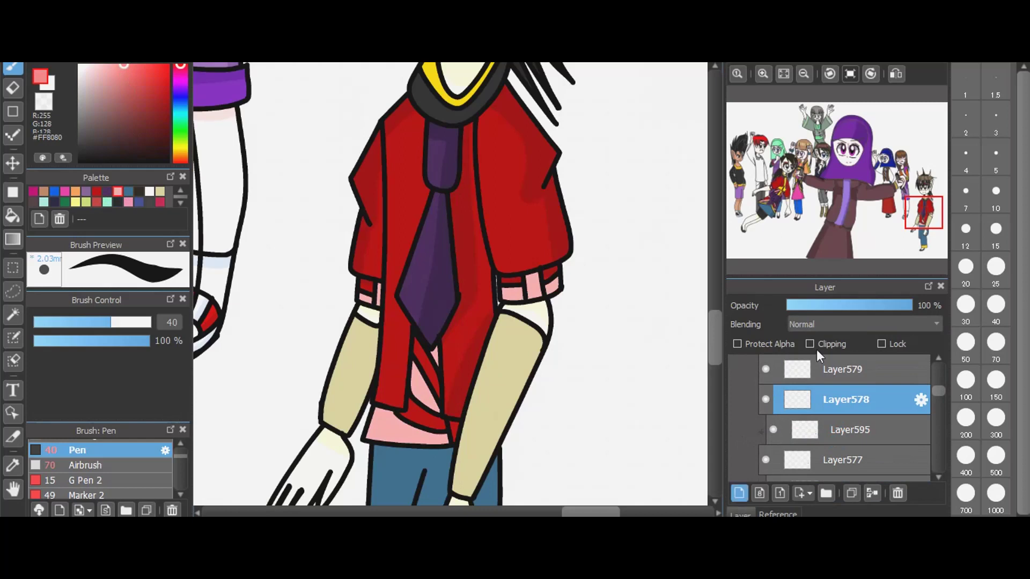
pyautogui.hotkey('ctrl', 'shift', 'n')
pyautogui.click(830, 343)
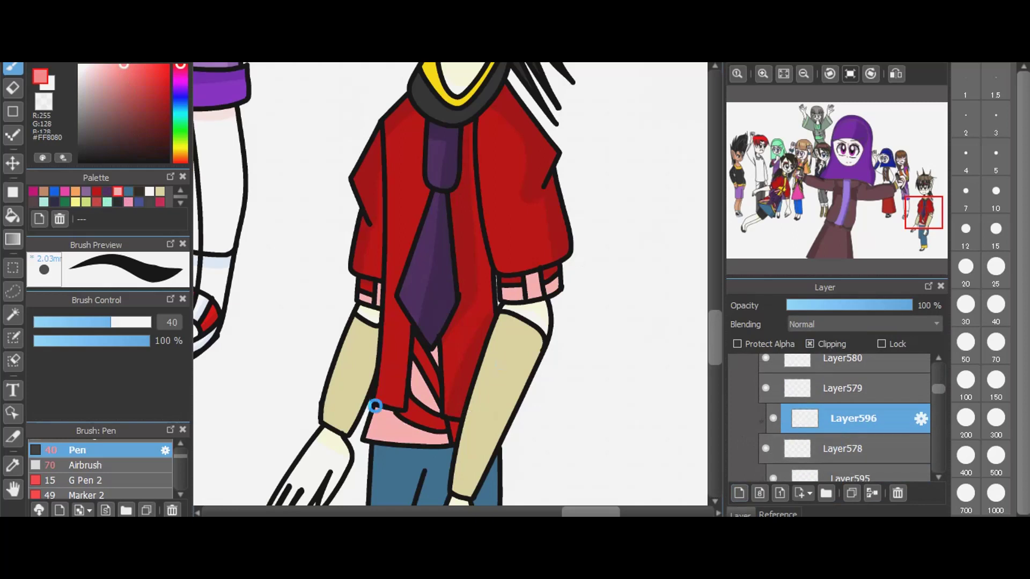
# - Shade the pink shirt hem and sleeve cuffs with the size 40 pen and set the shading layer to Multiply blending
pyautogui.scroll(1, 353, 428)
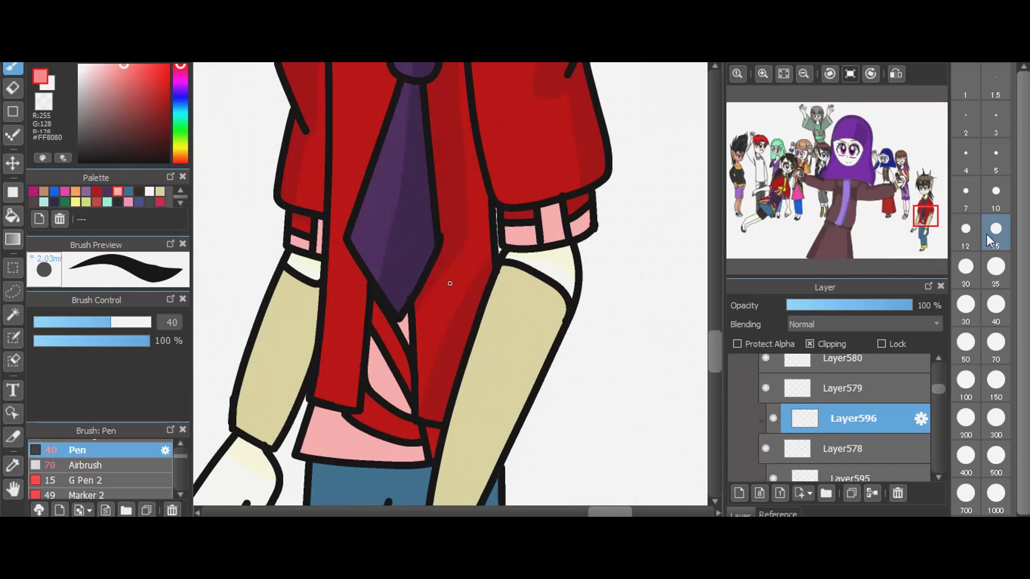
pyautogui.moveTo(312, 408); pyautogui.dragTo(364, 424)
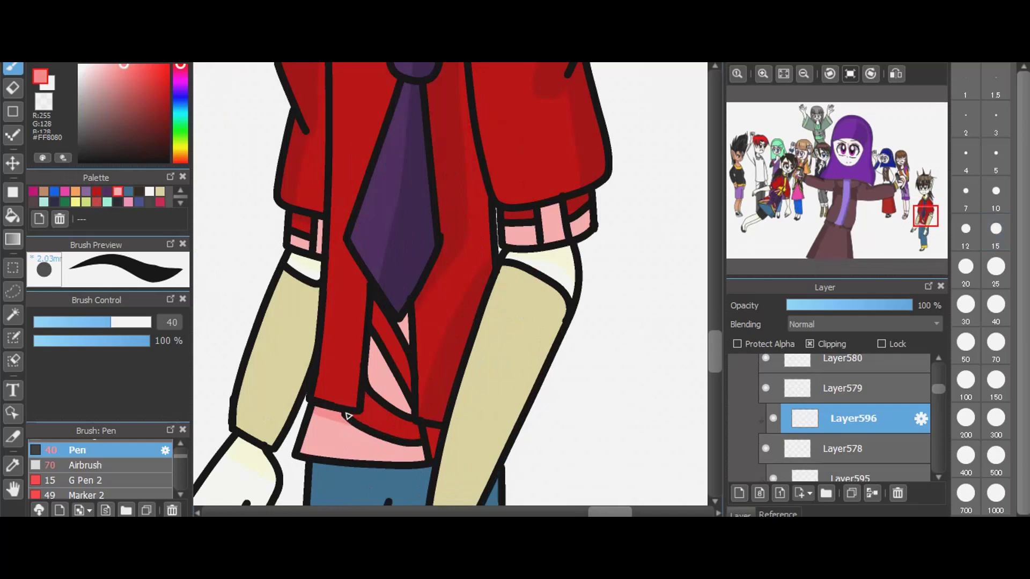
pyautogui.moveTo(375, 333); pyautogui.dragTo(370, 416)
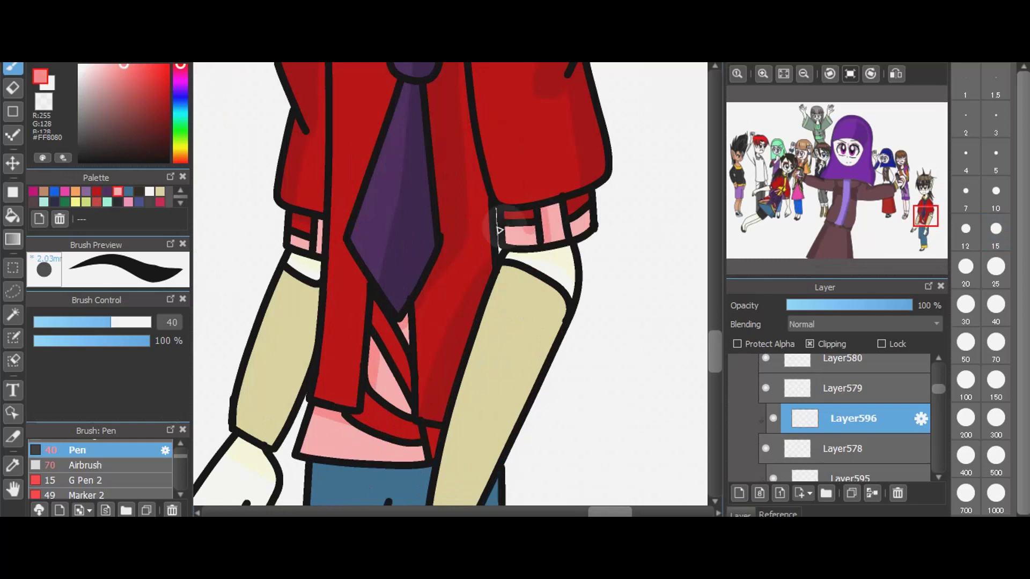
pyautogui.moveTo(535, 234); pyautogui.dragTo(490, 234)
pyautogui.moveTo(572, 227); pyautogui.dragTo(596, 204)
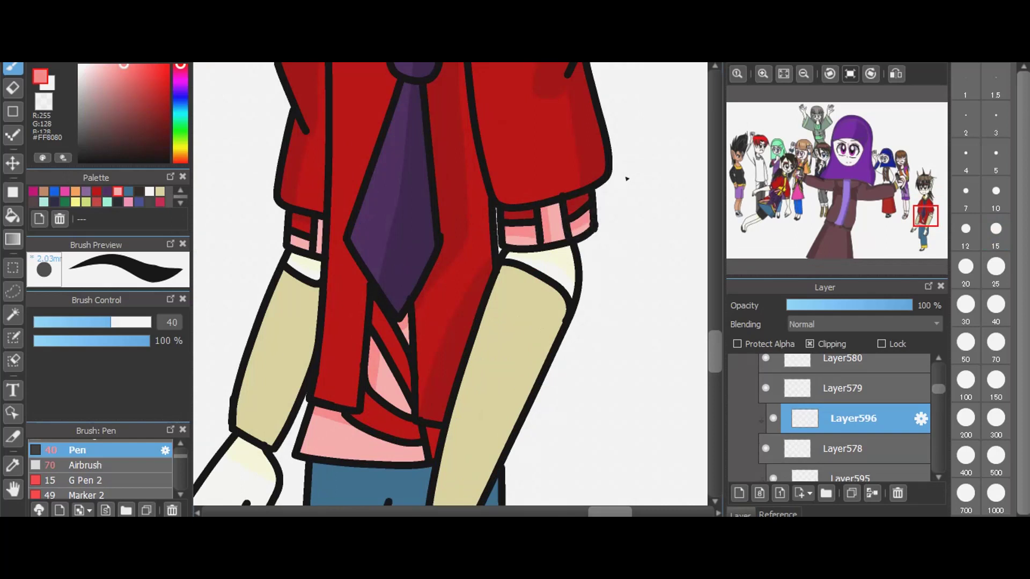
pyautogui.click(847, 321)
pyautogui.click(825, 348)
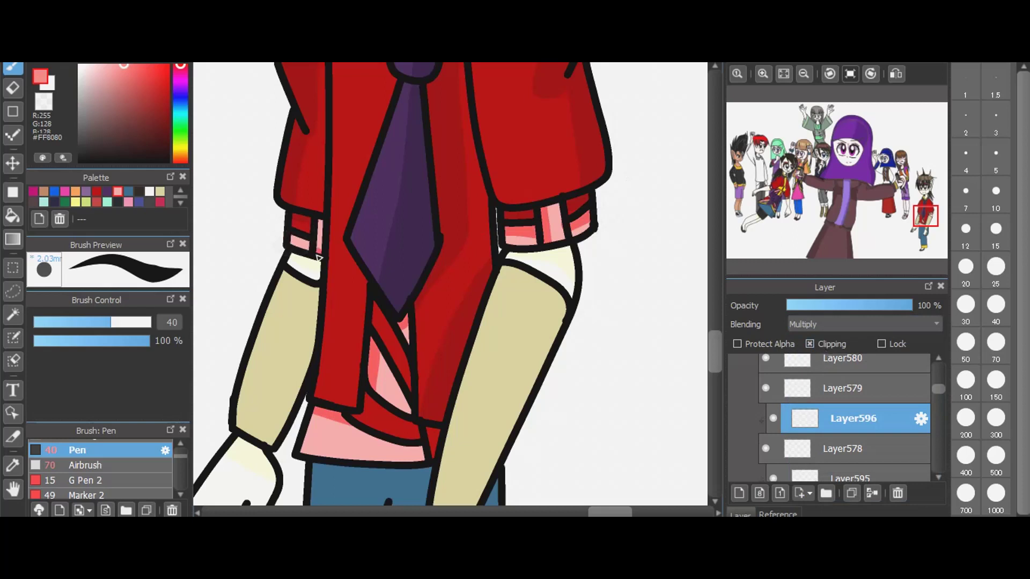
# - Touch up the pink cuff shading with the pen at size 25 and set the shading layer's opacity to 38%
pyautogui.moveTo(319, 258); pyautogui.dragTo(320, 205)
pyautogui.hotkey('ctrl', 'z')
pyautogui.click(996, 267)
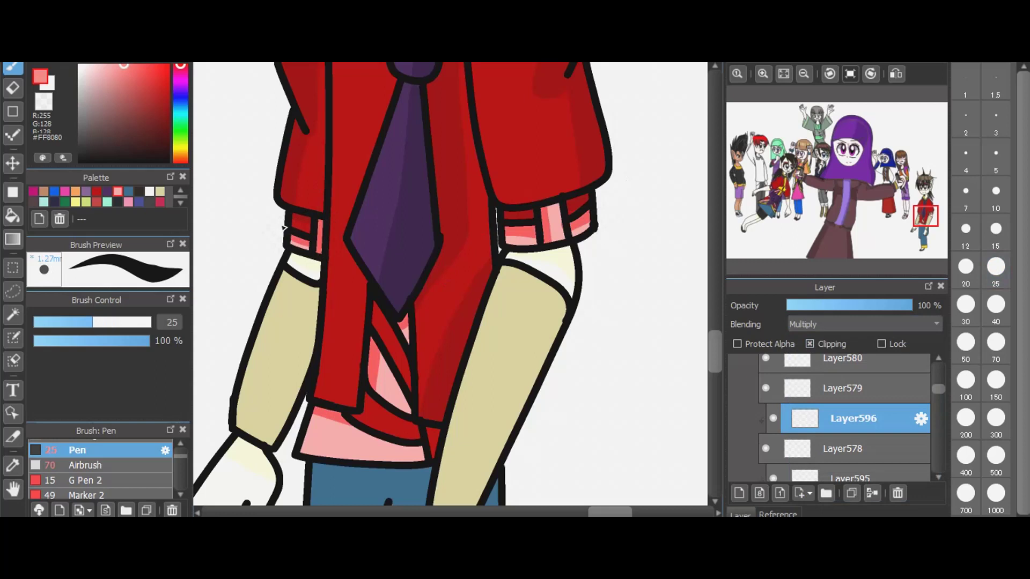
pyautogui.click(14, 87)
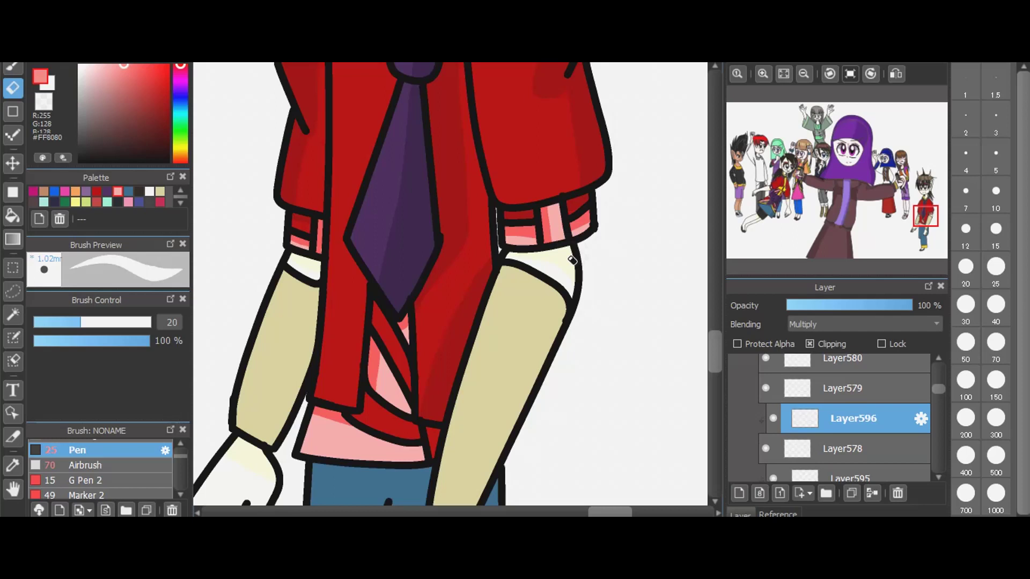
pyautogui.click(12, 68)
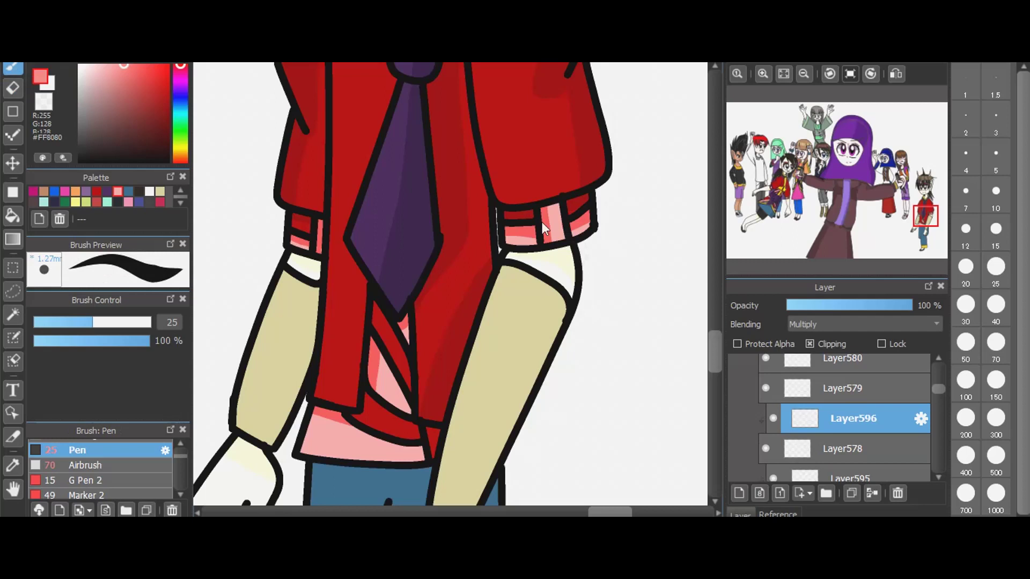
pyautogui.click(833, 301)
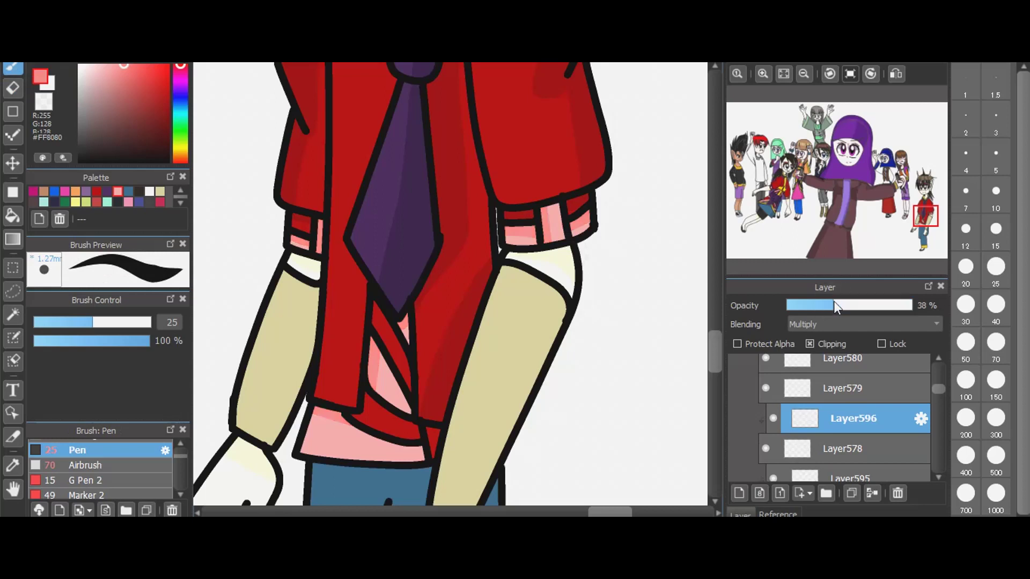
# - Select Layer579 and toggle its visibility off and on to check which clothing parts it colours
pyautogui.click(833, 387)
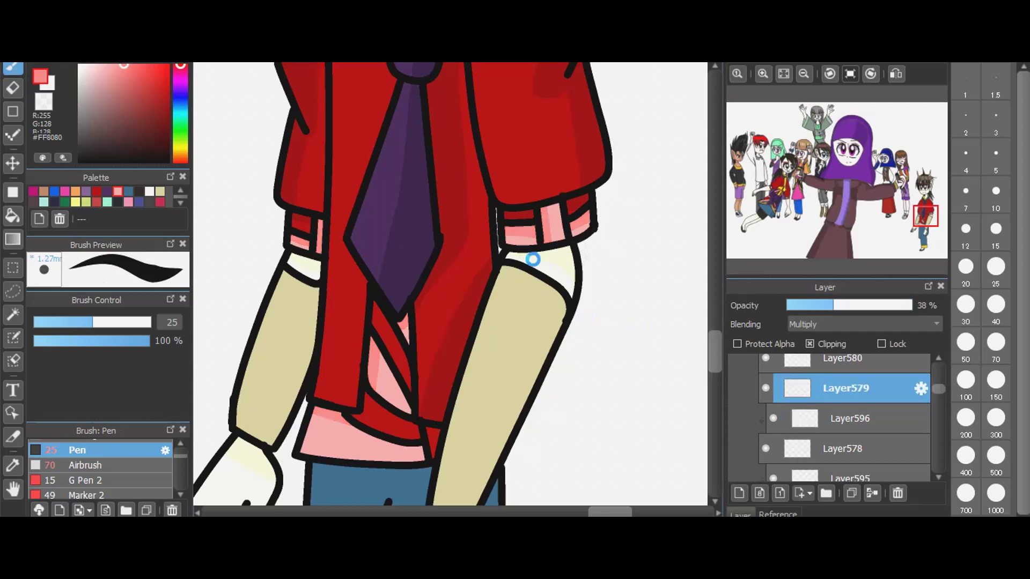
pyautogui.click(766, 388)
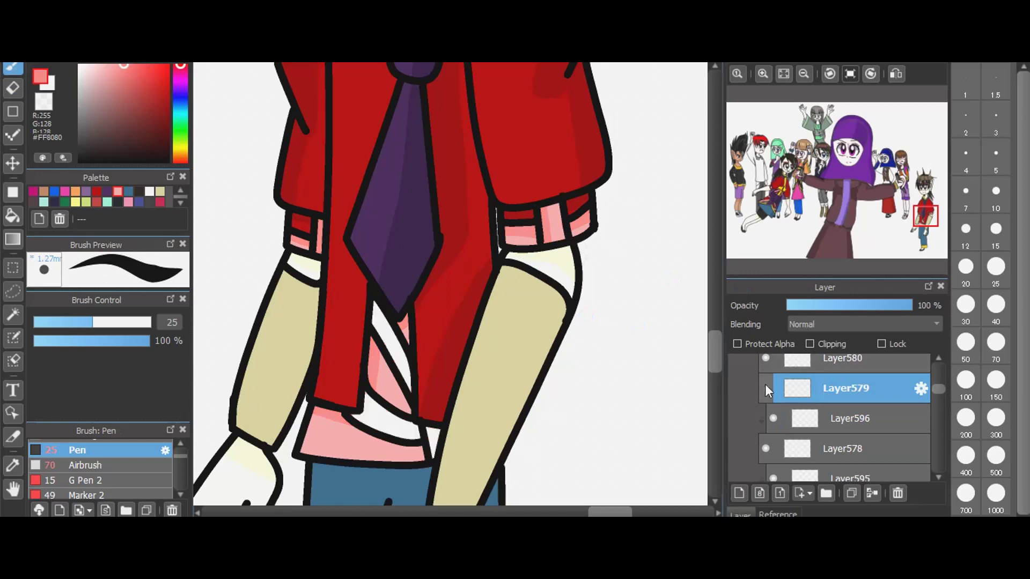
pyautogui.click(767, 389)
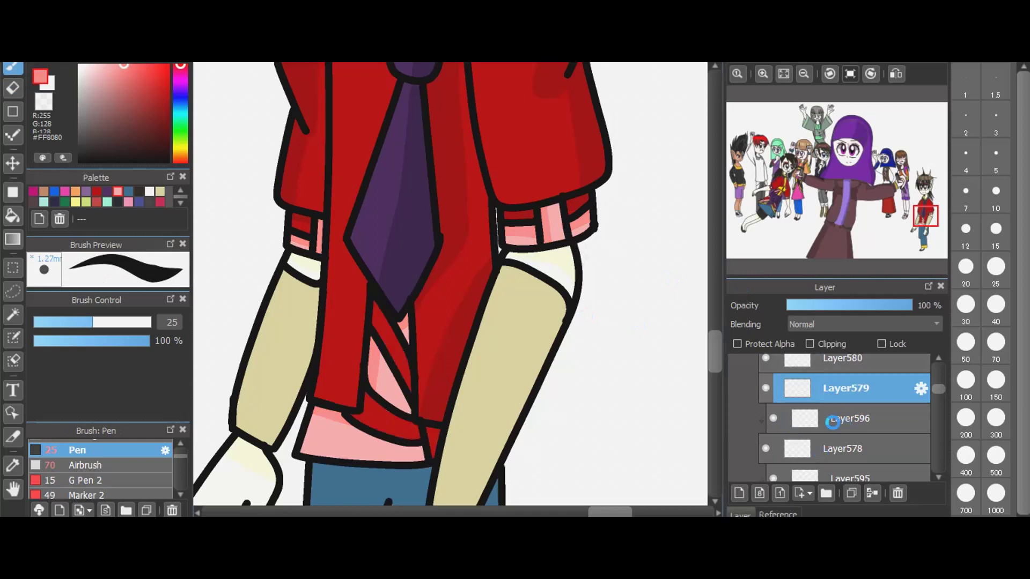
# - Add a new layer directly above Layer579 and clip it to that layer
pyautogui.scroll(3, 829, 422)
pyautogui.scroll(-1, 832, 422)
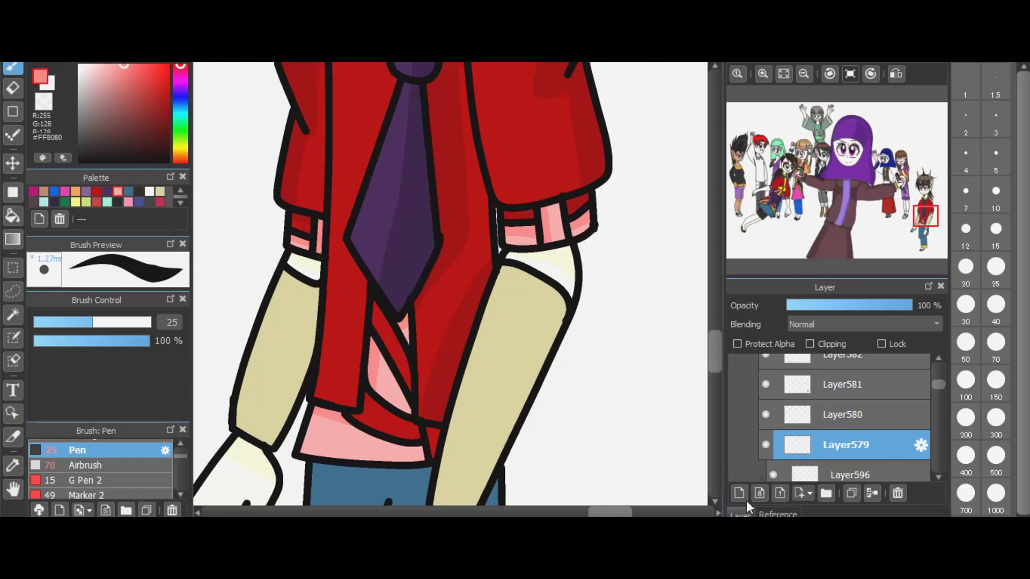
pyautogui.click(746, 494)
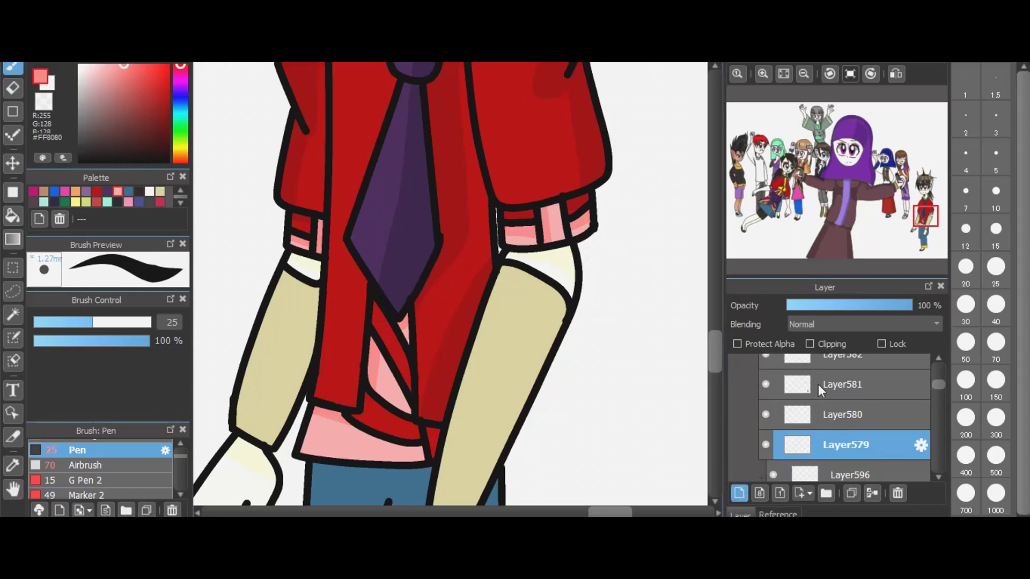
pyautogui.click(832, 344)
# - Sample the red of the shirt stripes, darken it to #870000, and shade the stripes below the tie with the size 25 pen
pyautogui.click(13, 465)
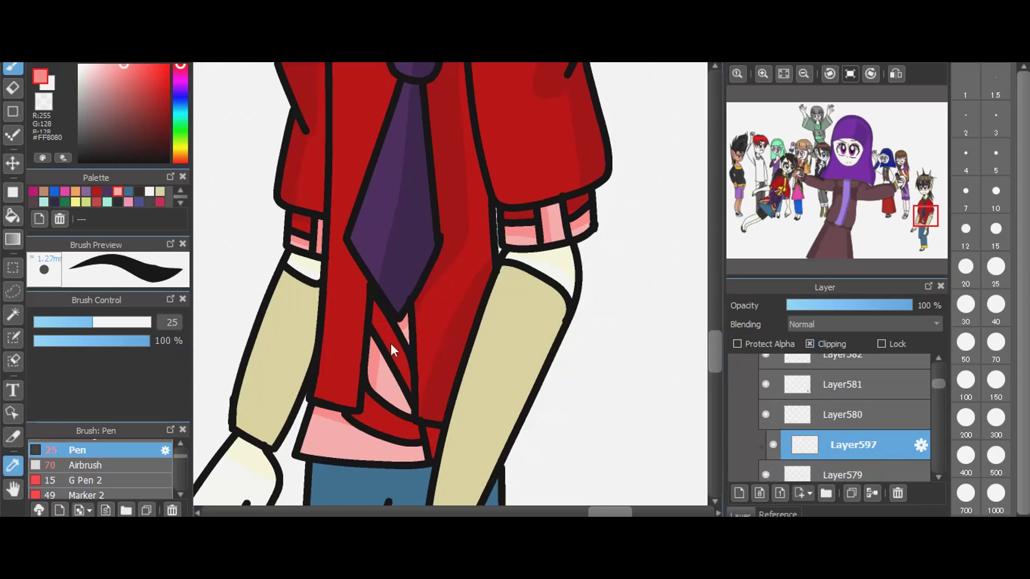
pyautogui.click(381, 420)
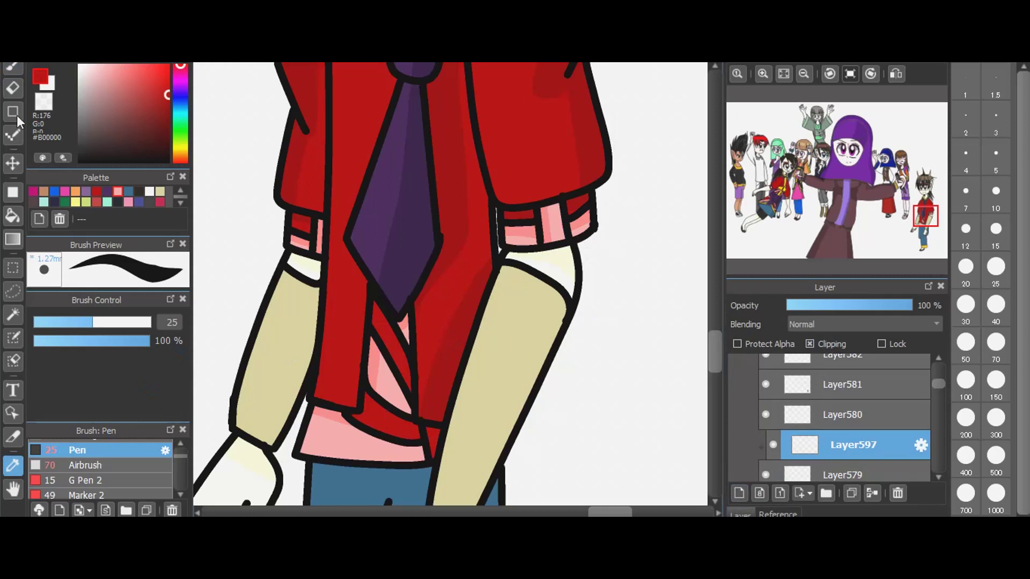
pyautogui.click(13, 68)
pyautogui.moveTo(166, 100); pyautogui.dragTo(174, 110)
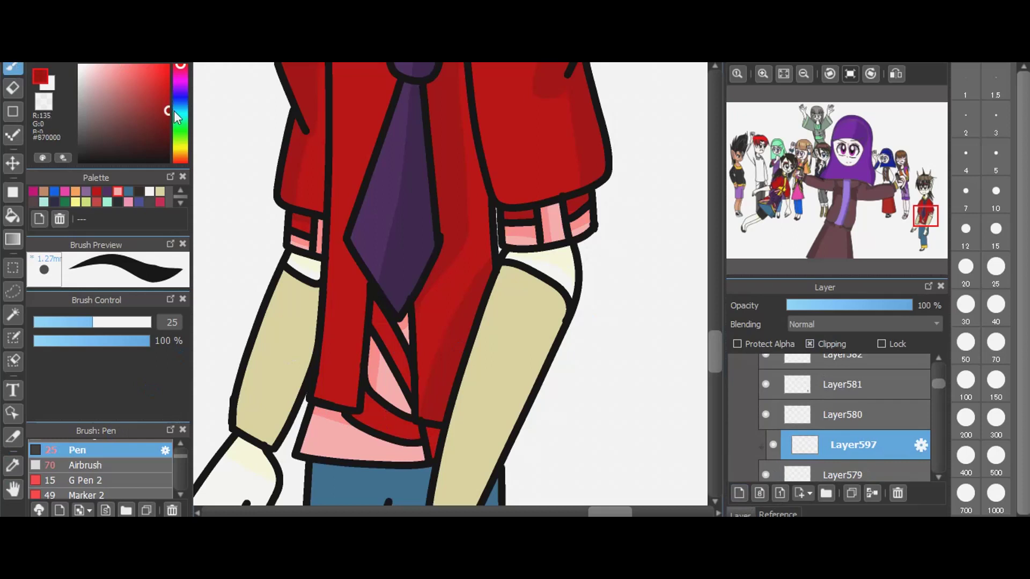
pyautogui.moveTo(374, 297); pyautogui.dragTo(413, 378)
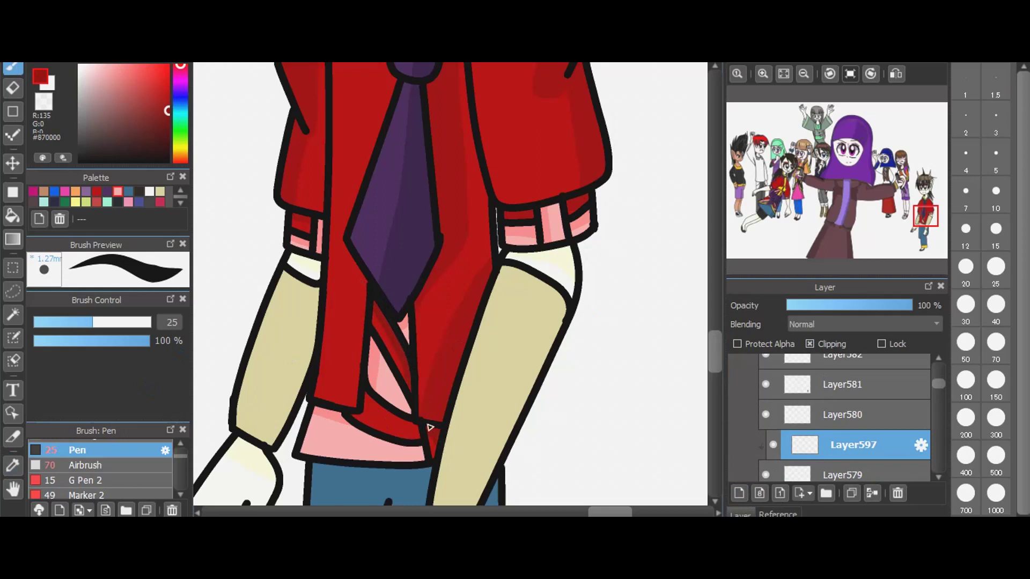
pyautogui.moveTo(350, 408); pyautogui.dragTo(423, 439)
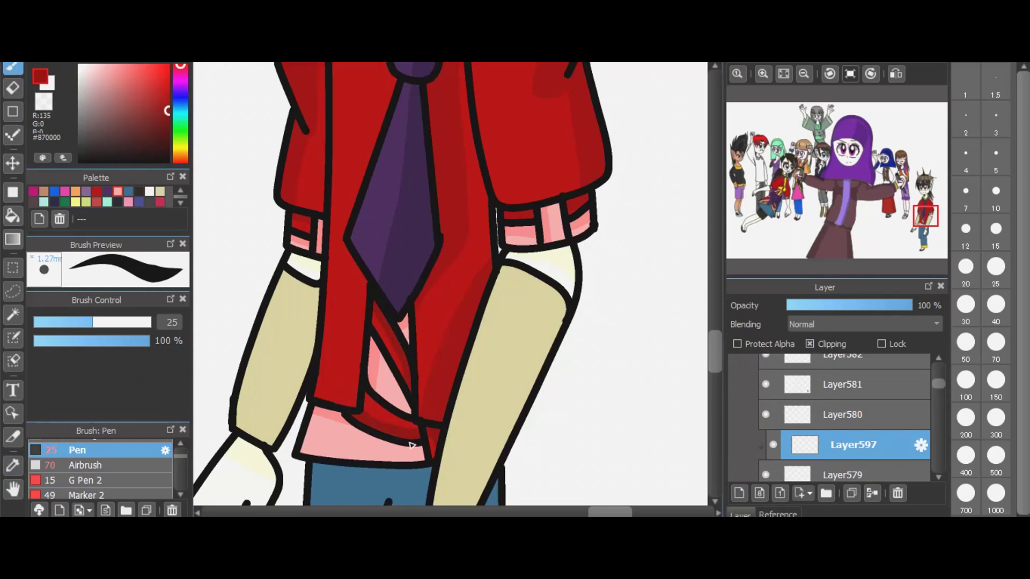
pyautogui.moveTo(371, 389); pyautogui.dragTo(369, 431)
pyautogui.hotkey('ctrl', 'z')
# - Set the red stripe shading layer to Multiply blending at 31% opacity
pyautogui.click(833, 321)
pyautogui.click(818, 347)
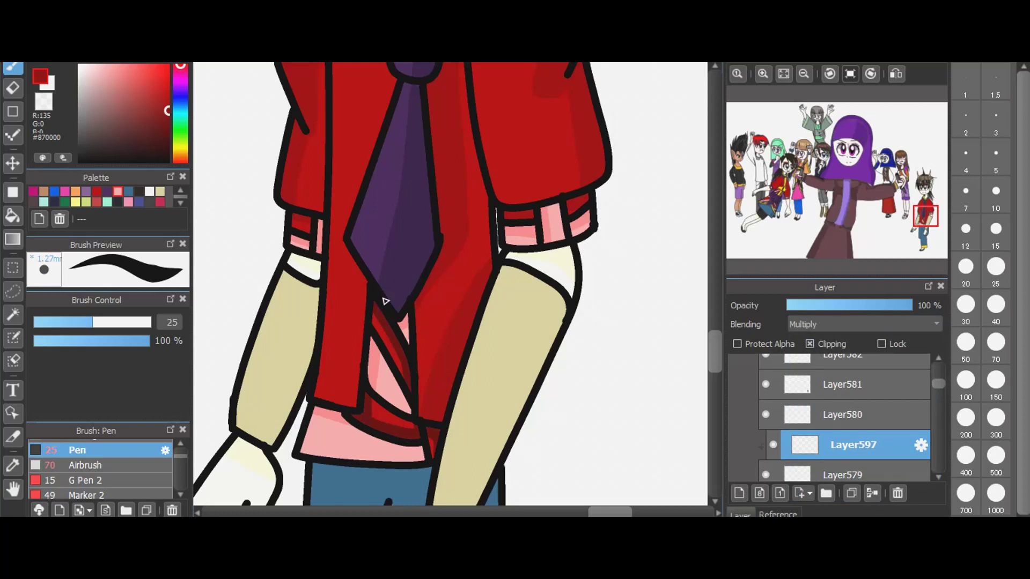
pyautogui.click(825, 306)
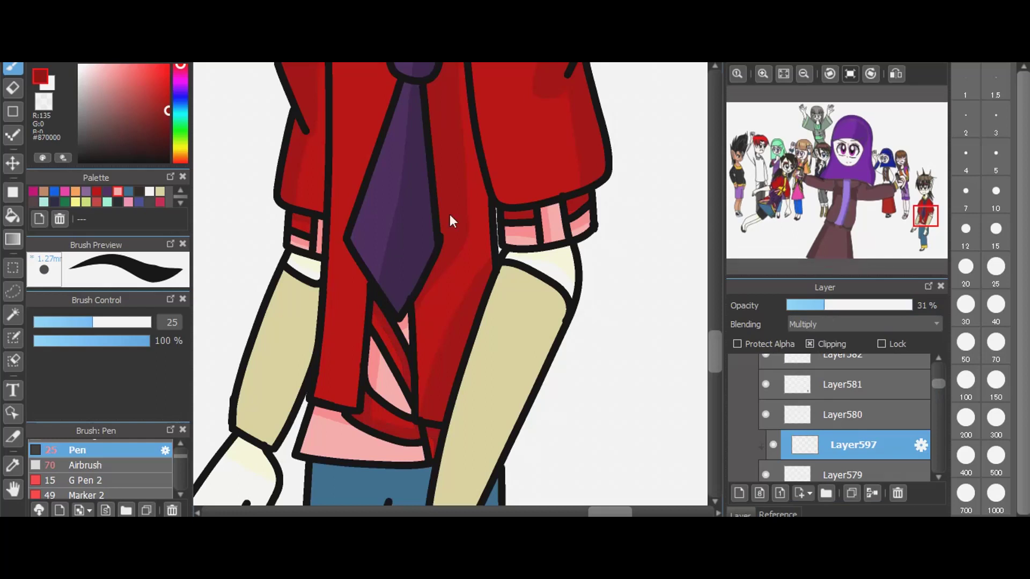
# - Add a new layer directly above Layer580 and clip it to that layer
pyautogui.scroll(-1, 449, 214)
pyautogui.scroll(-1, 449, 214)
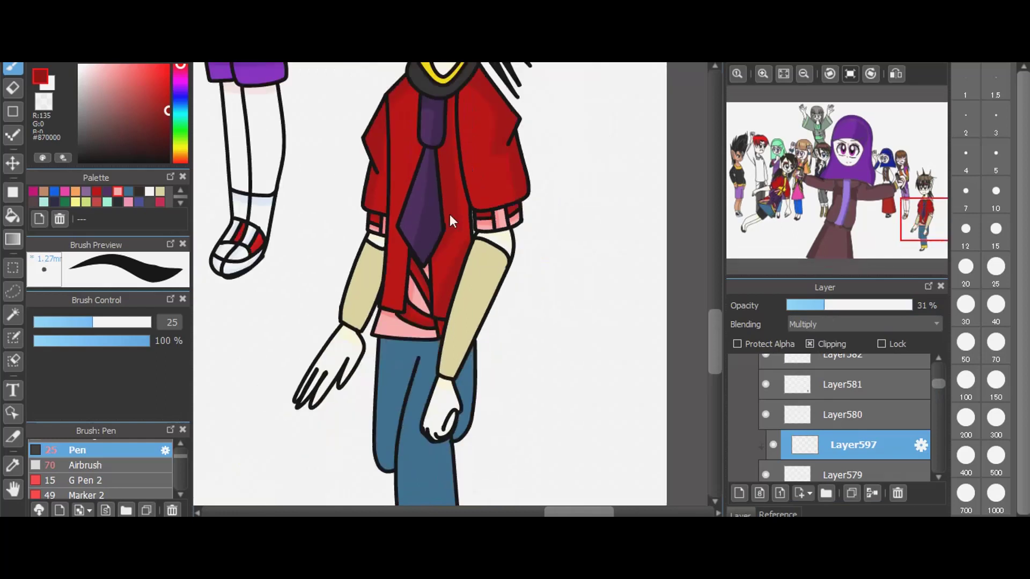
pyautogui.scroll(3, 762, 427)
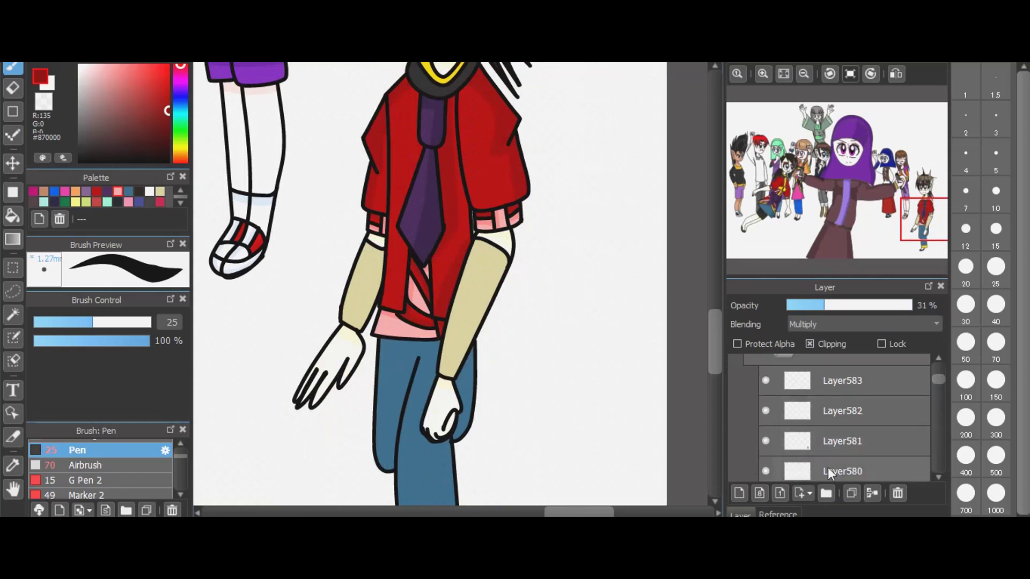
pyautogui.click(761, 483)
pyautogui.click(740, 493)
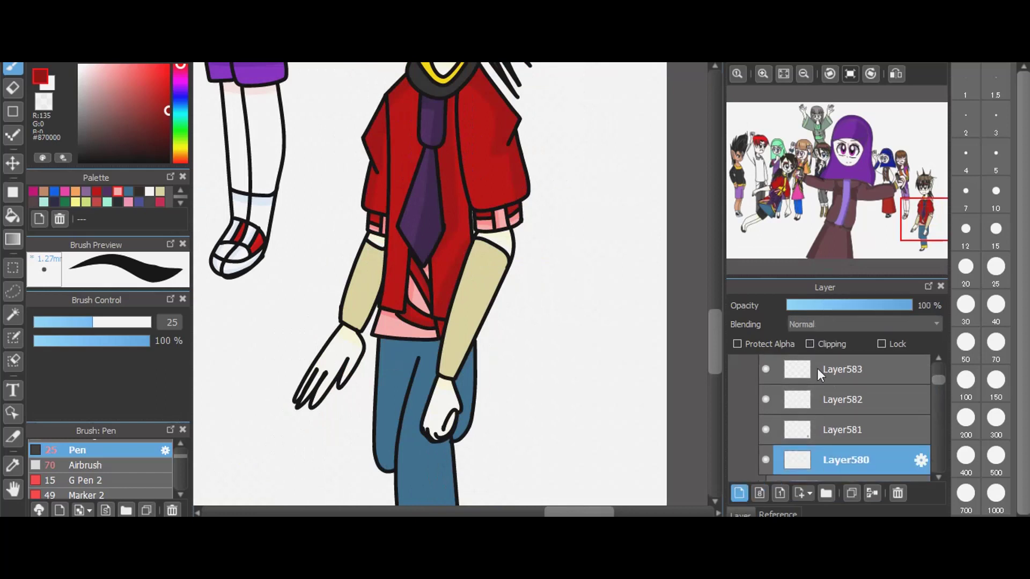
pyautogui.click(831, 343)
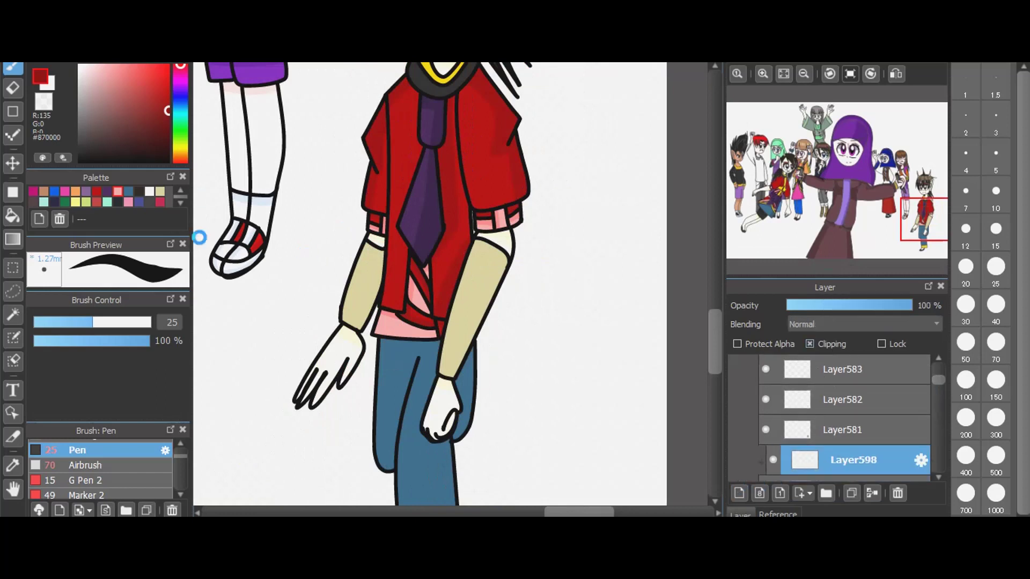
# - Shade one side of both tan forearms in #A09A6D, outlining the shadows lengthwise with the size 25 pen and filling them with the bucket
pyautogui.click(160, 192)
pyautogui.click(107, 101)
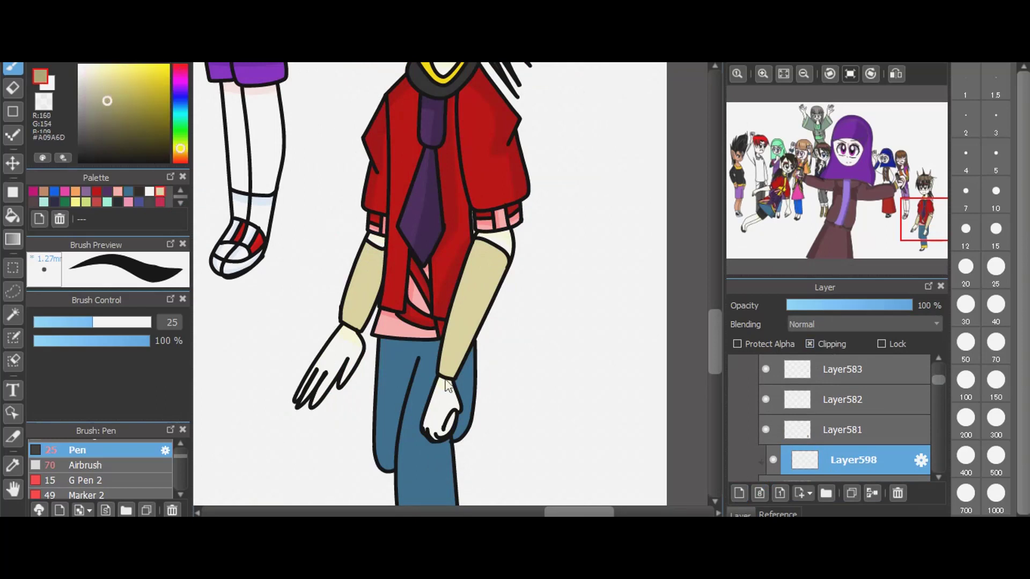
pyautogui.moveTo(447, 378); pyautogui.dragTo(503, 248)
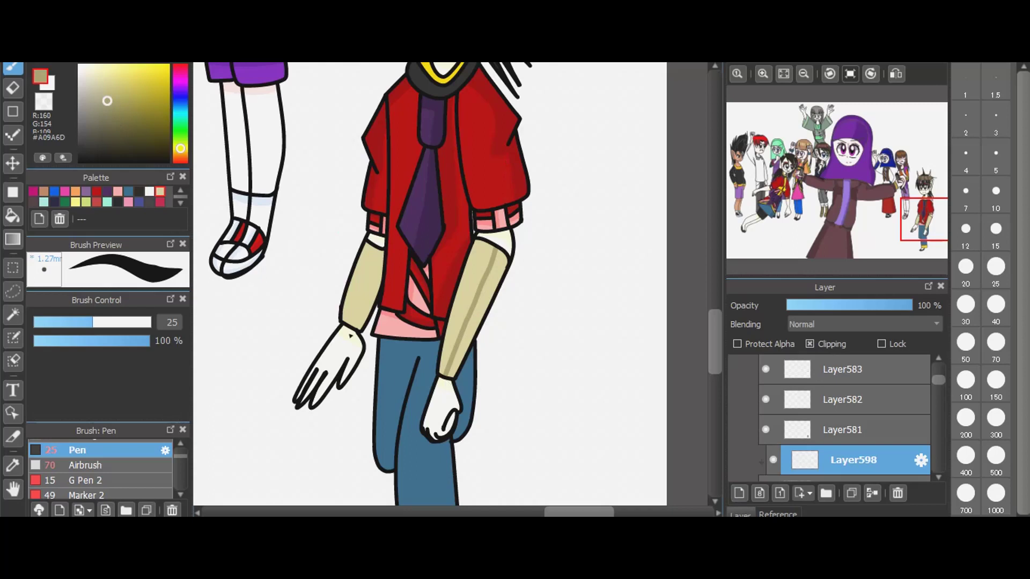
pyautogui.moveTo(350, 322); pyautogui.dragTo(379, 250)
pyautogui.click(10, 216)
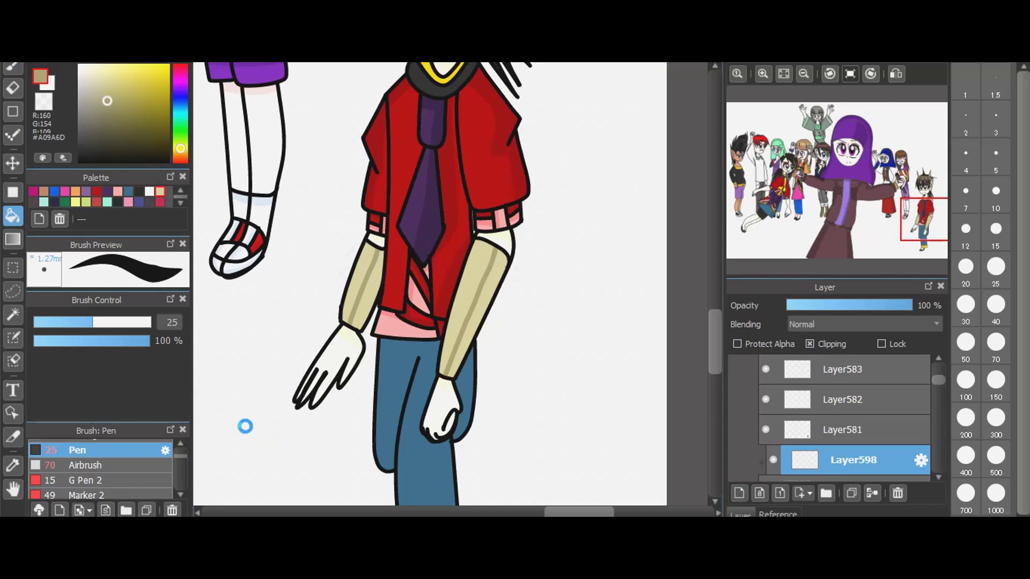
pyautogui.click(368, 496)
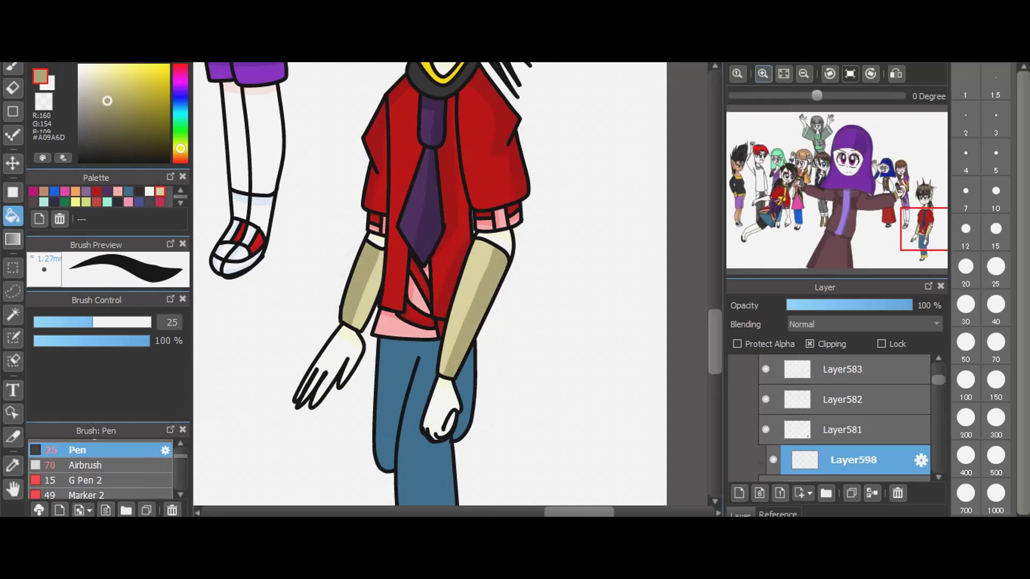
# - Set the forearm shading layer to Multiply blending at 26% opacity
pyautogui.click(861, 326)
pyautogui.click(822, 310)
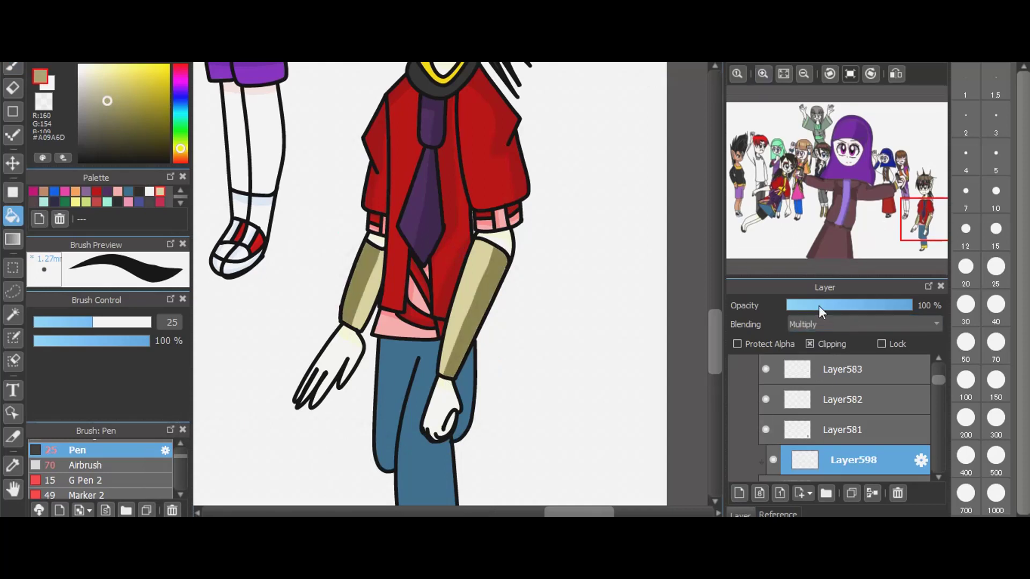
pyautogui.click(818, 306)
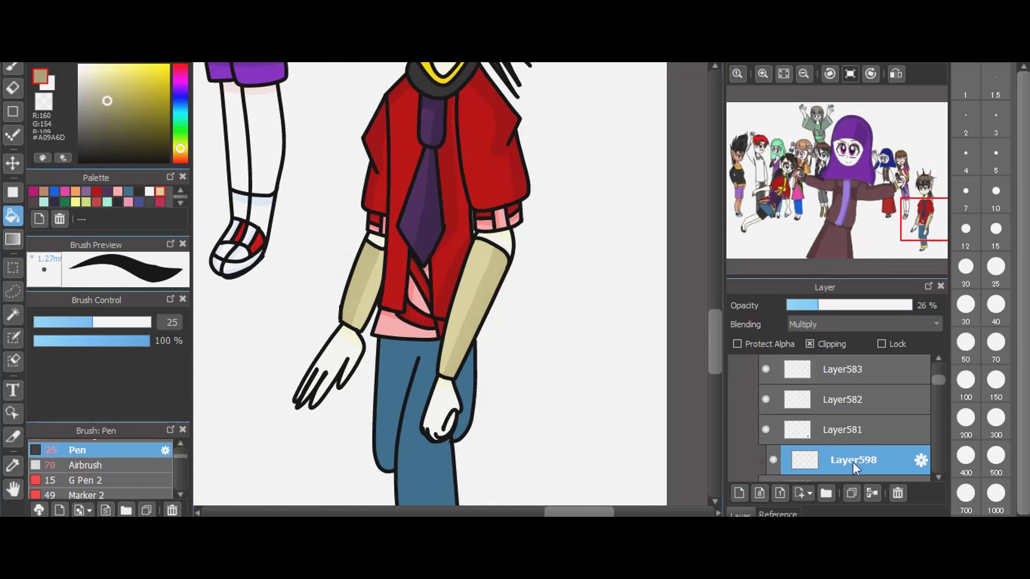
# - Add a new layer directly above Layer581 and clip it to that layer
pyautogui.click(819, 436)
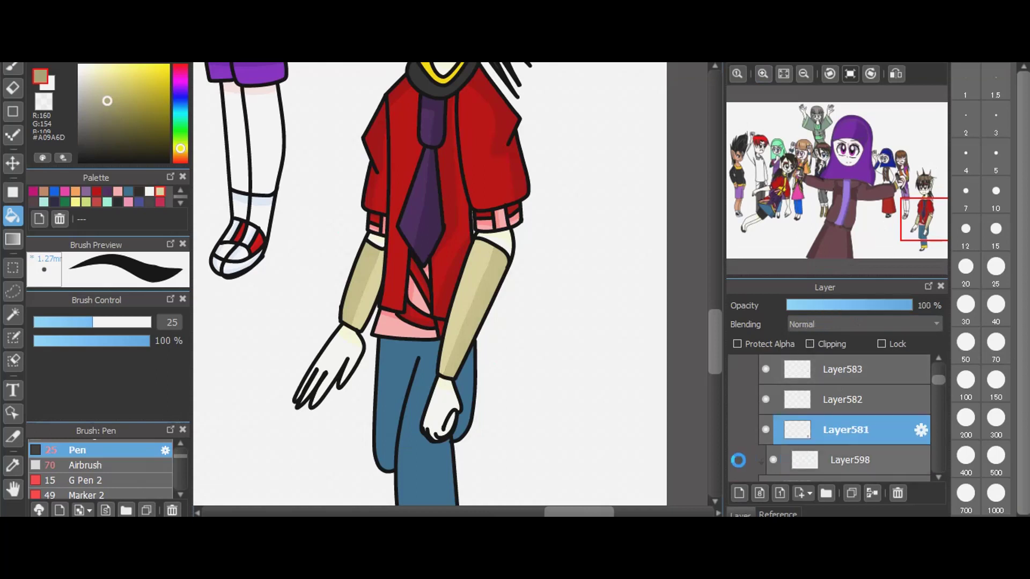
pyautogui.click(741, 493)
pyautogui.click(810, 344)
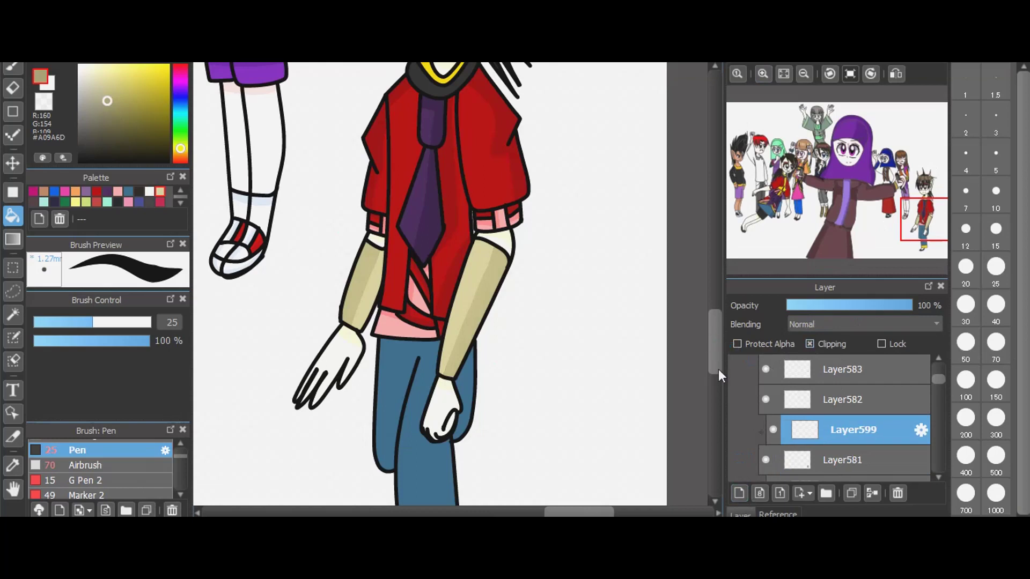
# - Outline the shadow areas along the waist and down the front leg of the blue trousers in #2B556F with the size 25 pen
pyautogui.scroll(-2, 719, 370)
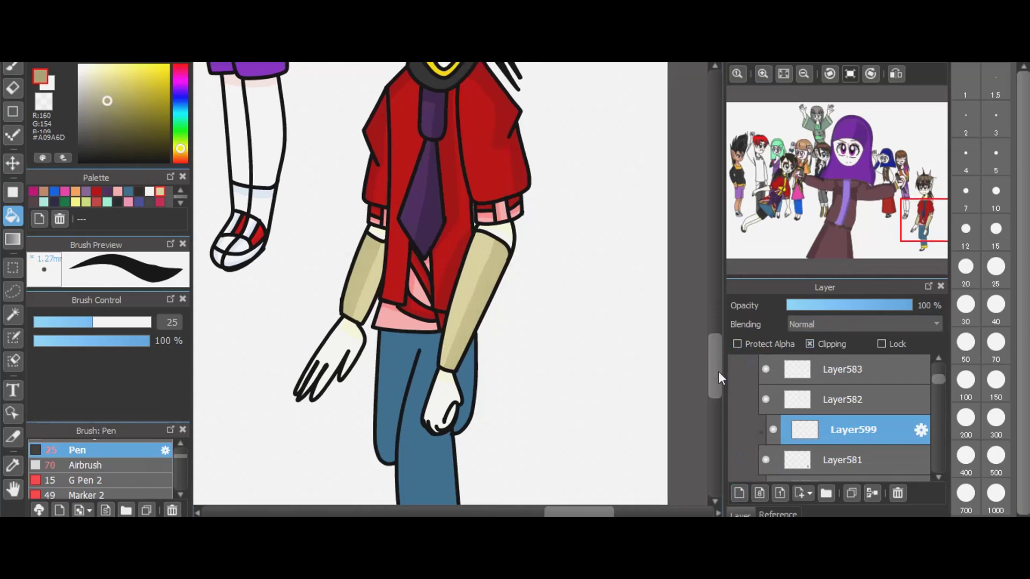
pyautogui.scroll(-5, 719, 371)
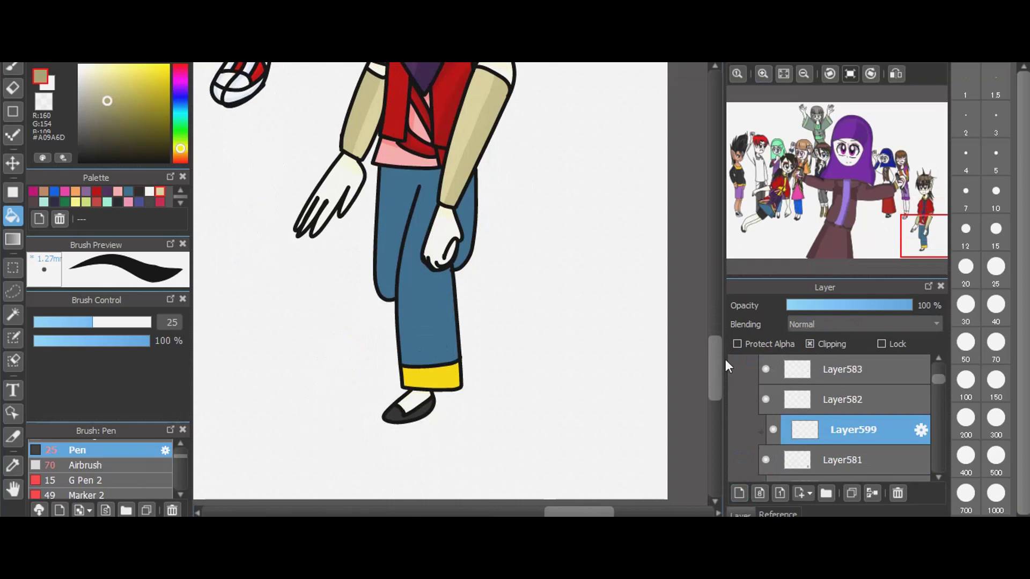
pyautogui.scroll(-2, 725, 360)
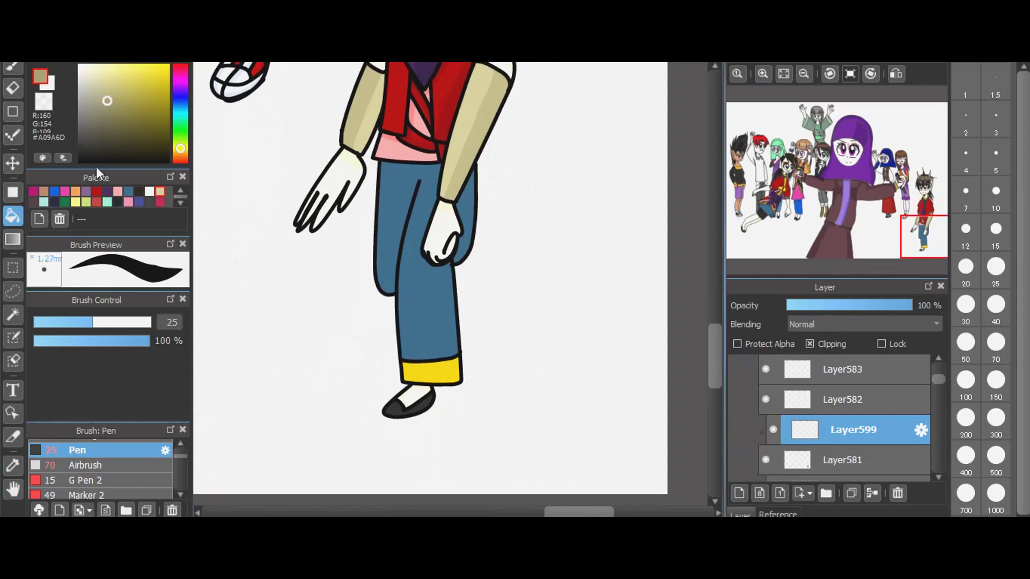
pyautogui.scroll(3, 96, 166)
pyautogui.click(128, 191)
pyautogui.press('b')
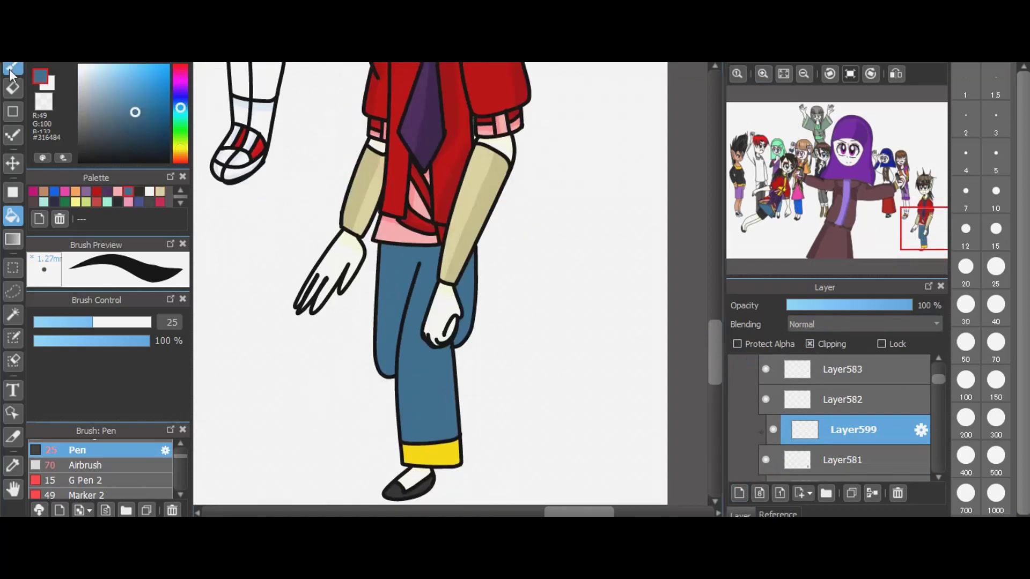
pyautogui.click(132, 128)
pyautogui.click(134, 120)
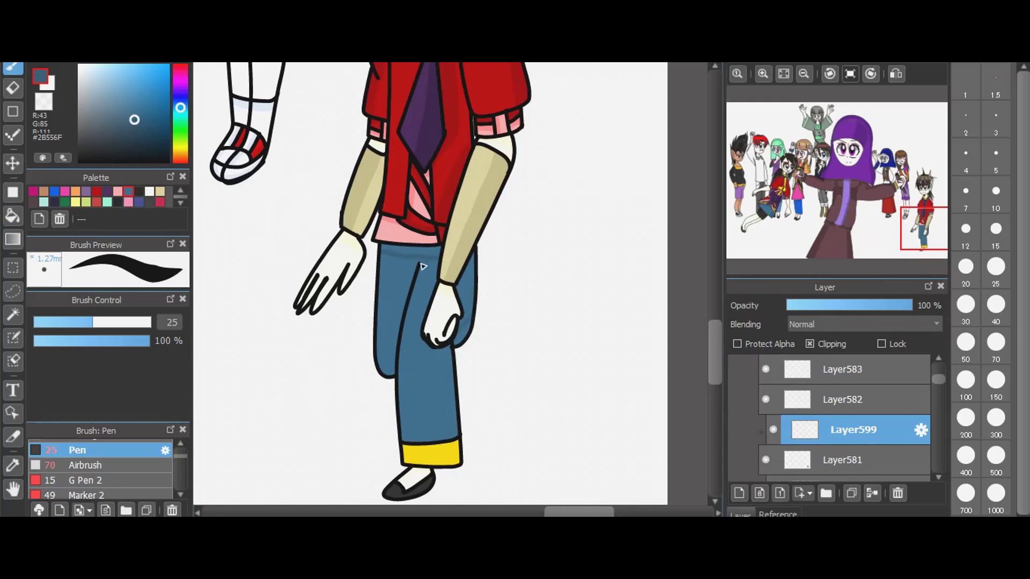
pyautogui.moveTo(421, 266); pyautogui.dragTo(420, 448)
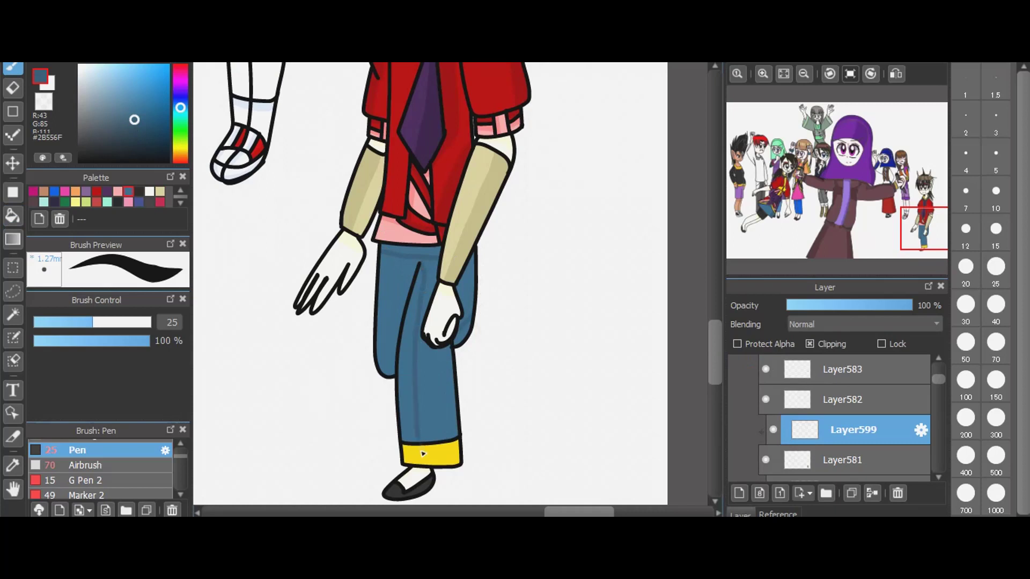
# - Fill the outlined trouser shadows with the bucket and touch up the shading beside the hand with the pen at size 30
pyautogui.click(5, 220)
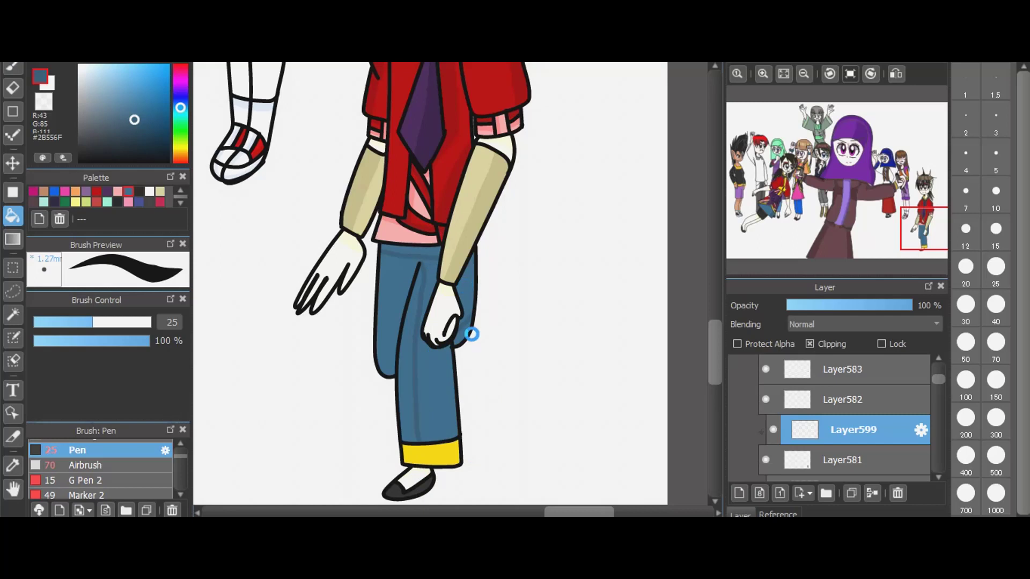
pyautogui.click(471, 334)
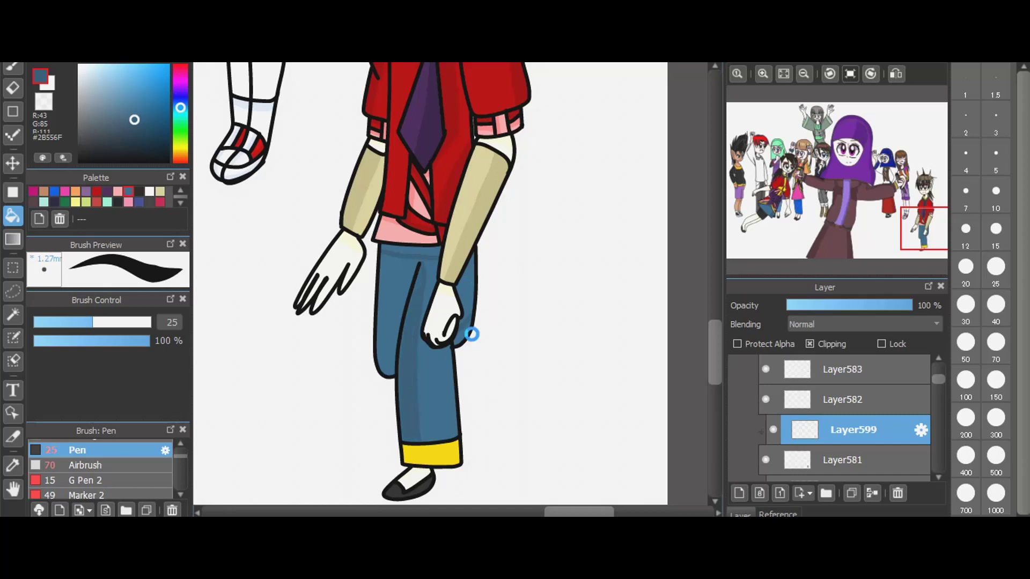
pyautogui.click(439, 246)
pyautogui.click(14, 88)
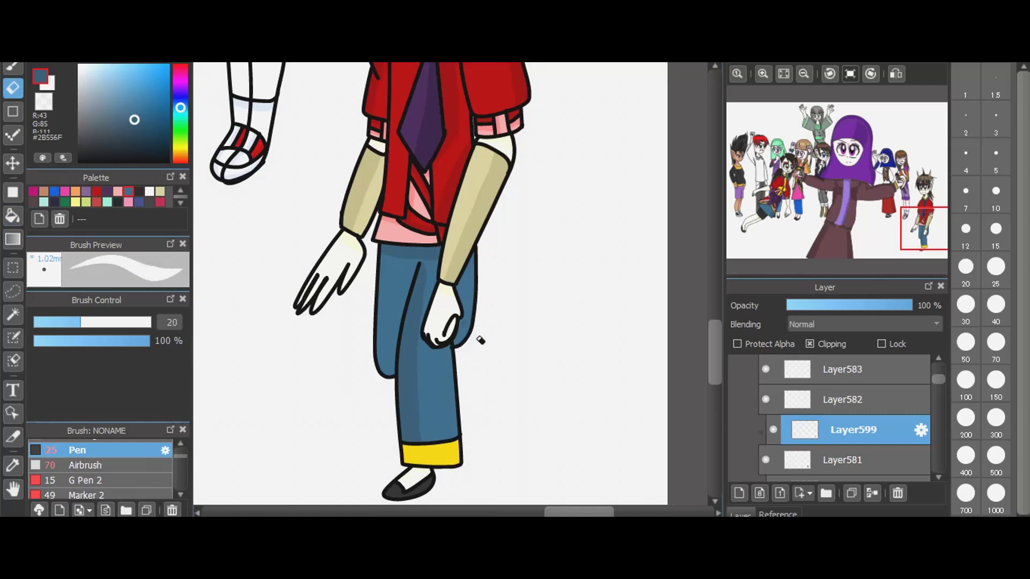
pyautogui.click(14, 70)
pyautogui.click(966, 306)
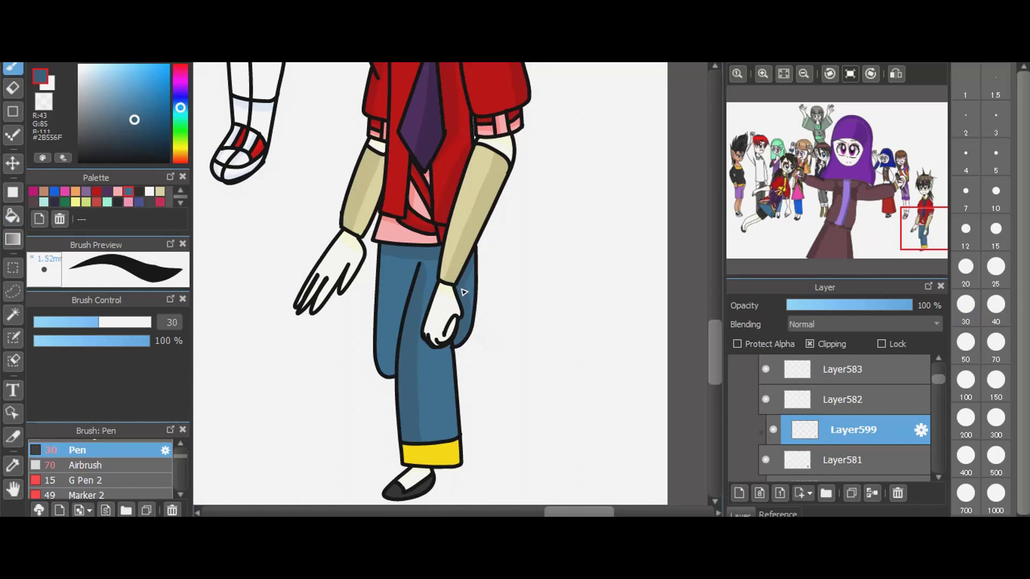
# - Set the trouser shading layer to Multiply blending at 29% opacity
pyautogui.click(811, 320)
pyautogui.scroll(2, 811, 320)
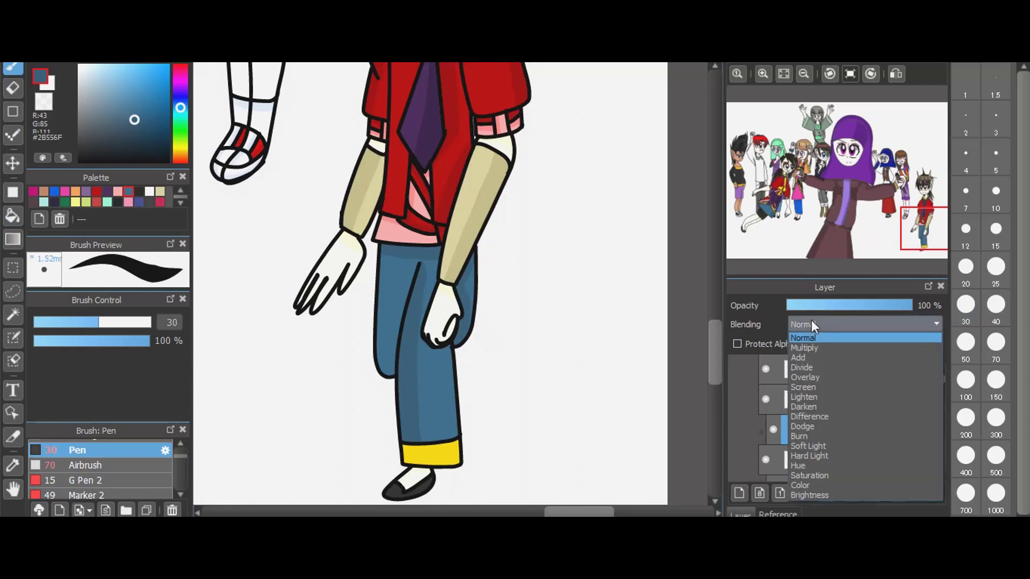
pyautogui.click(811, 322)
pyautogui.click(833, 323)
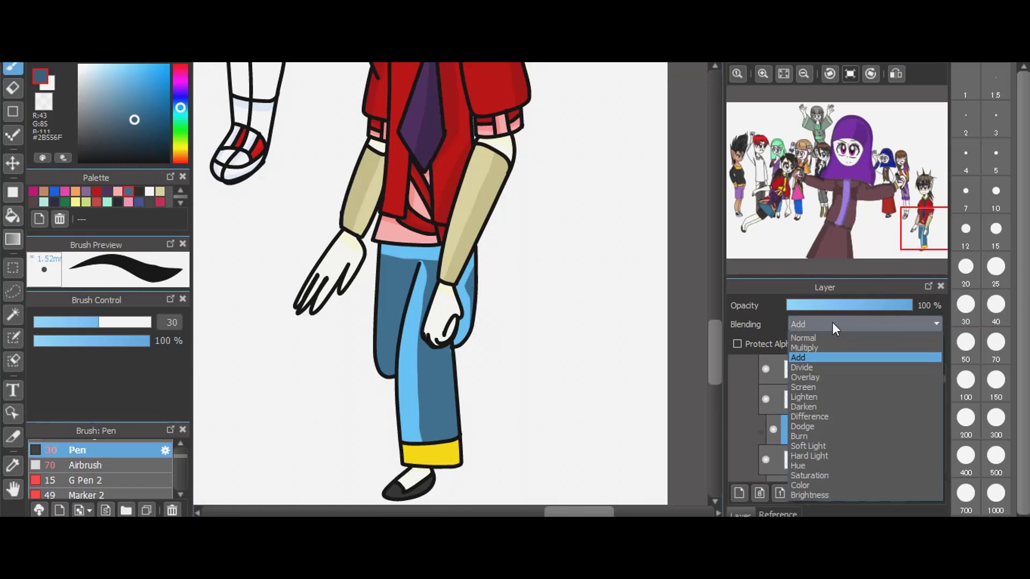
pyautogui.click(812, 347)
pyautogui.click(822, 302)
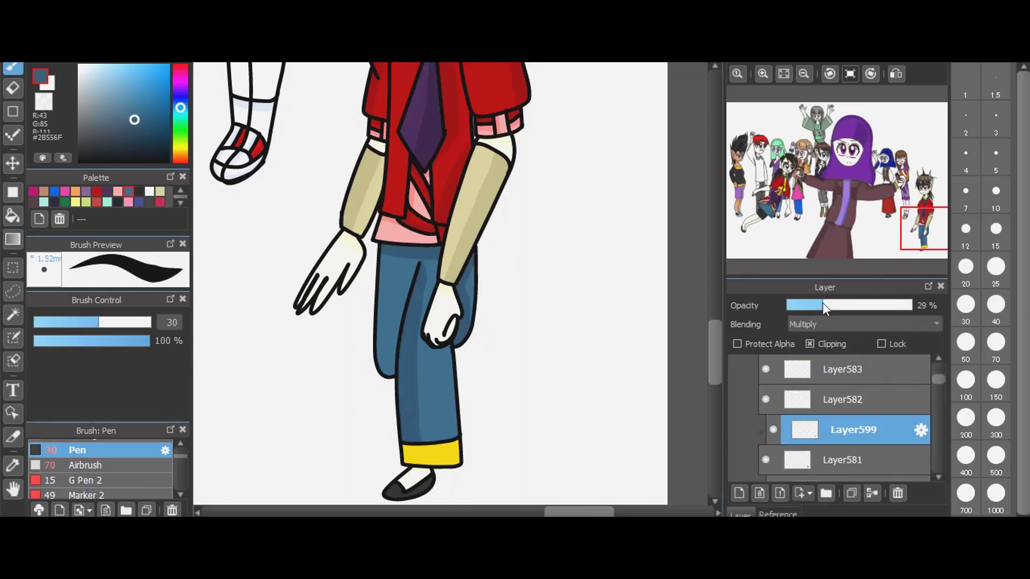
# - Add a new layer directly above Layer582 and clip it to that layer
pyautogui.scroll(2, 821, 425)
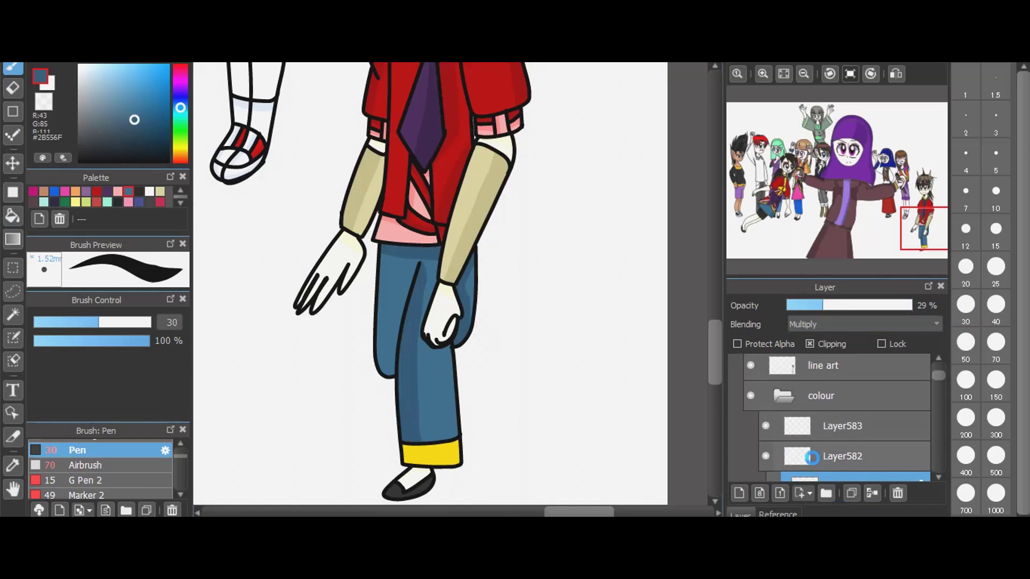
pyautogui.click(811, 457)
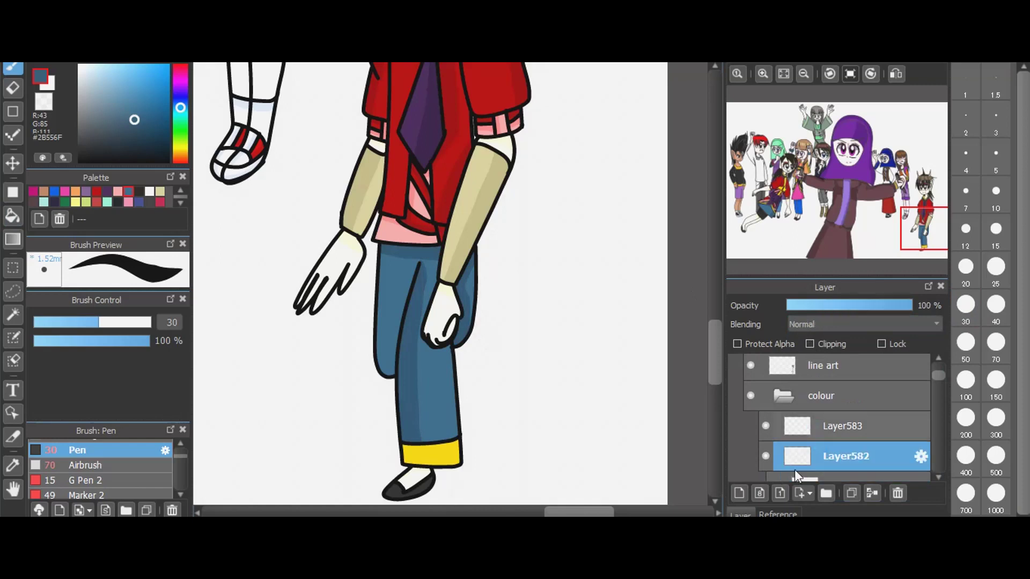
pyautogui.click(746, 489)
pyautogui.click(826, 344)
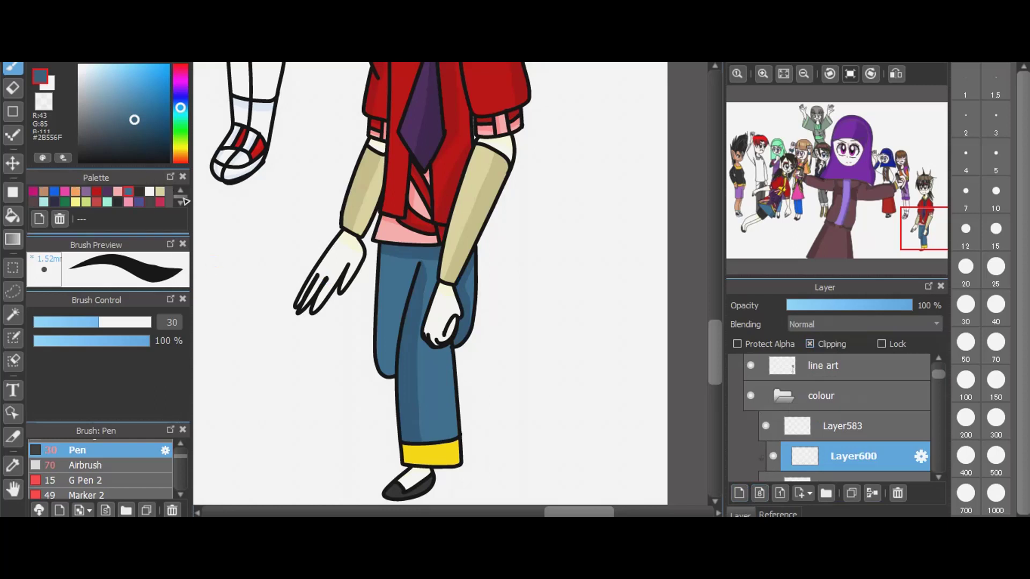
# - Shade the upper edge of the yellow trouser cuff in #E0B600 with the size 30 pen
pyautogui.click(180, 203)
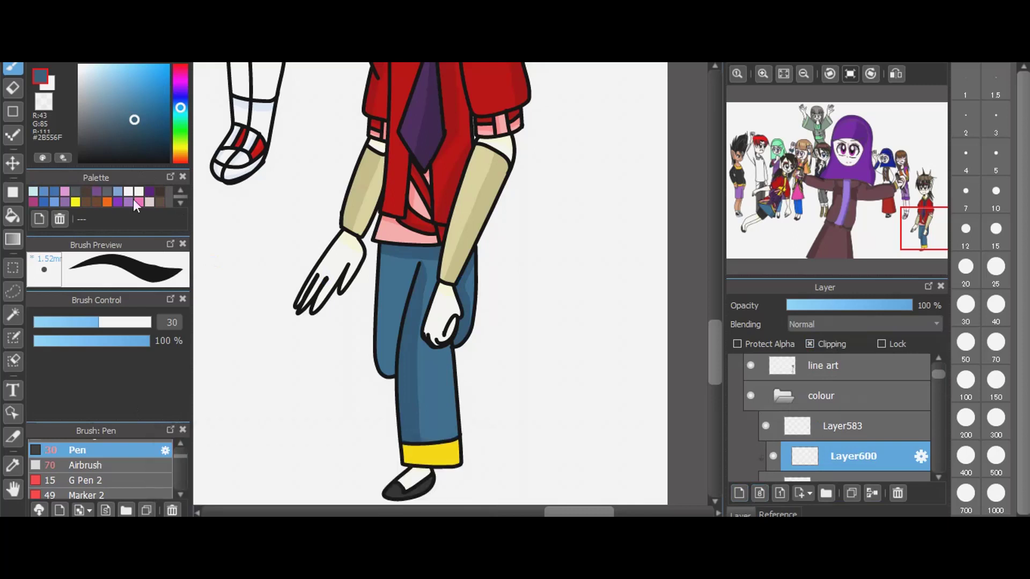
pyautogui.scroll(-1, 185, 194)
pyautogui.click(179, 194)
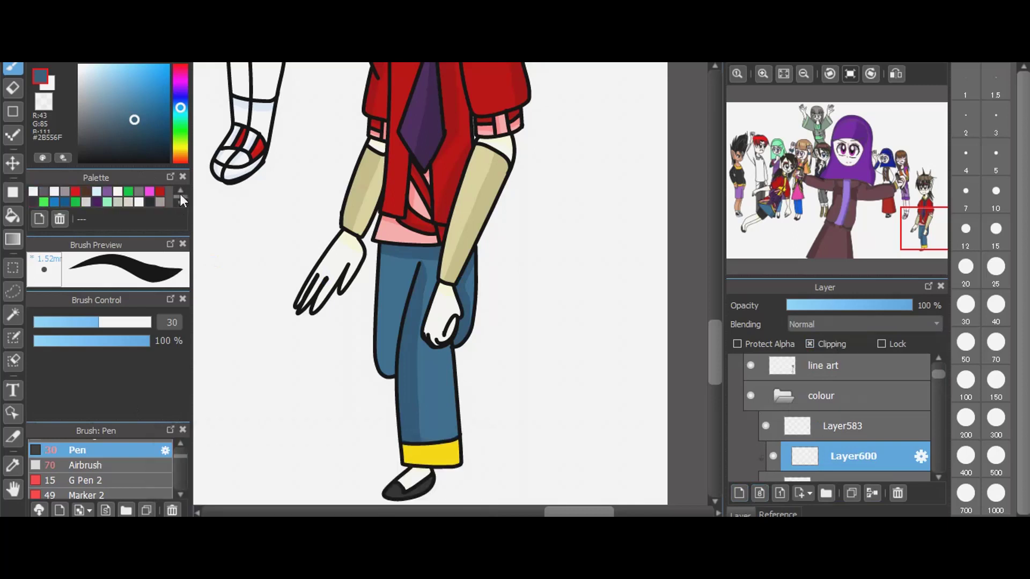
pyautogui.click(182, 190)
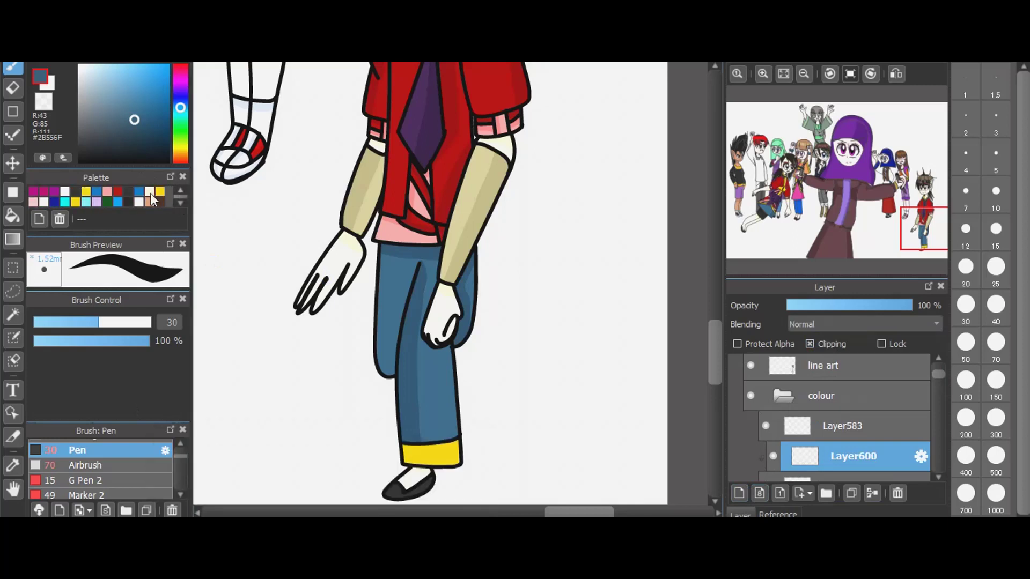
pyautogui.click(160, 192)
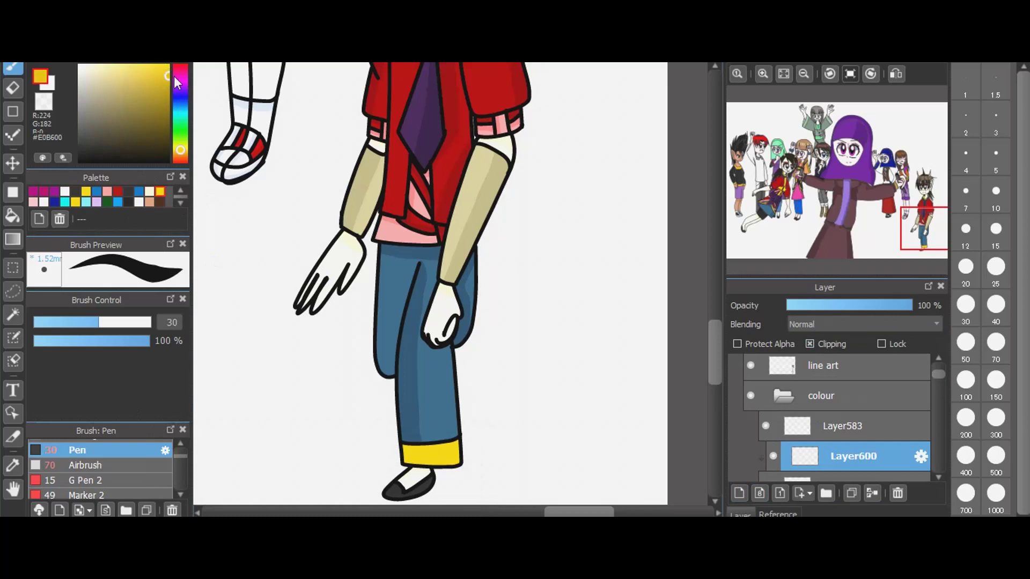
pyautogui.moveTo(403, 452)
pyautogui.mouseDown()
pyautogui.moveTo(479, 445)
pyautogui.moveTo(440, 451)
pyautogui.mouseUp()
# - Set the cuff shading layer to Multiply blending at 34% opacity and add another clipped layer above it
pyautogui.click(819, 324)
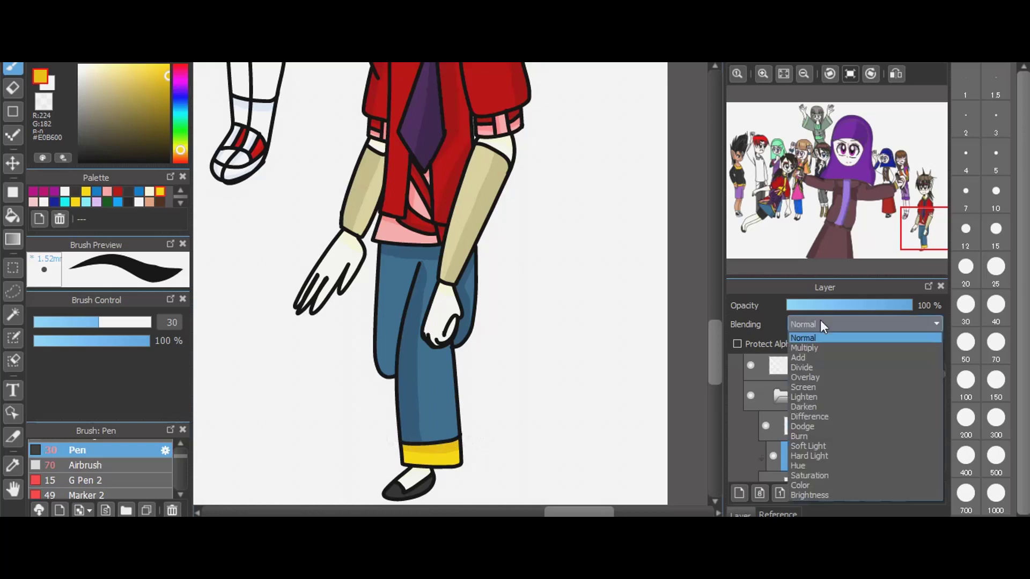
pyautogui.click(814, 349)
pyautogui.click(829, 305)
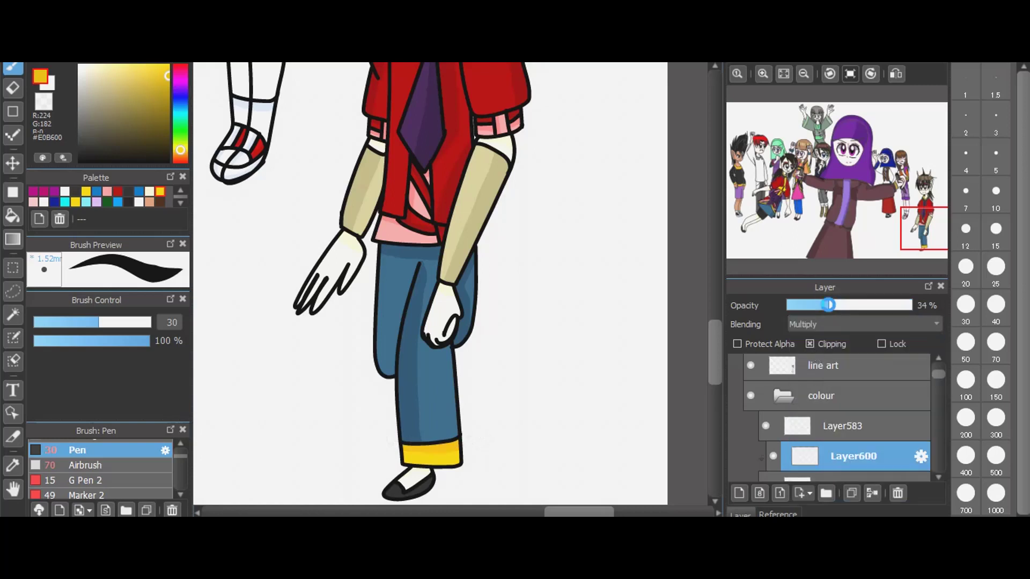
pyautogui.click(745, 492)
pyautogui.click(819, 345)
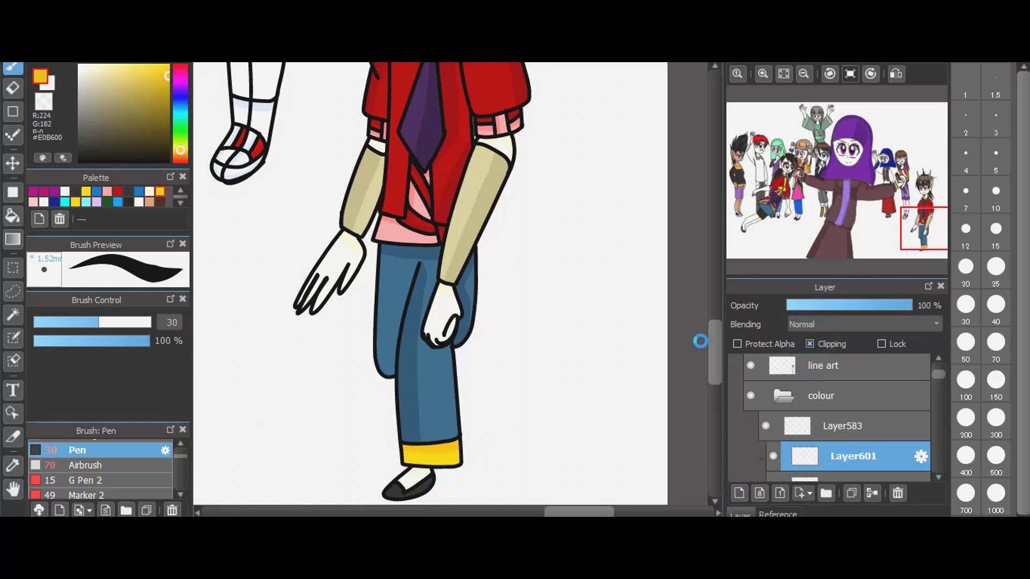
# - Shade the yellow collar trim in #E0B600 with the size 30 pen and set its layer to Dodge blending
pyautogui.scroll(5, 721, 320)
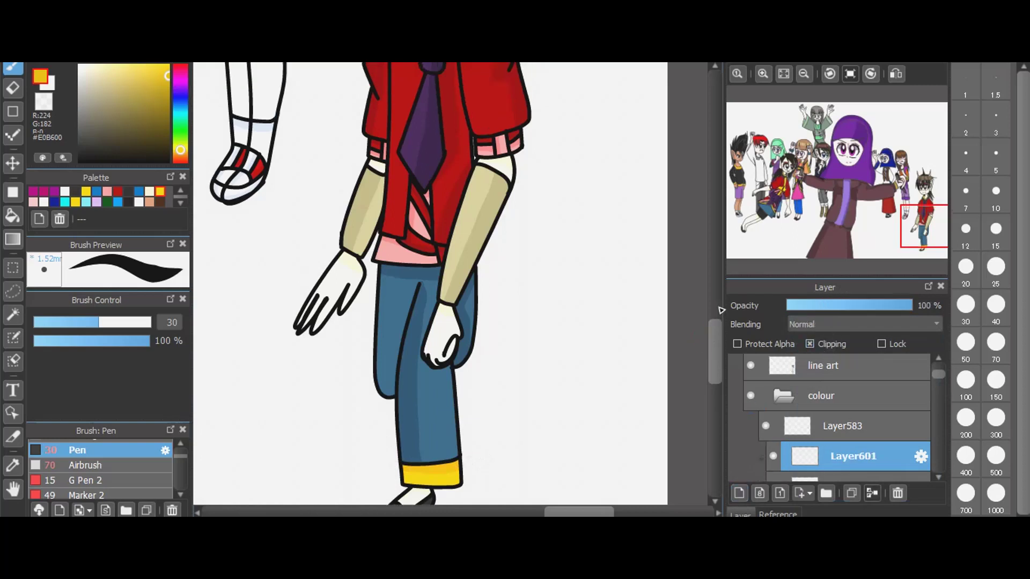
pyautogui.scroll(2, 725, 279)
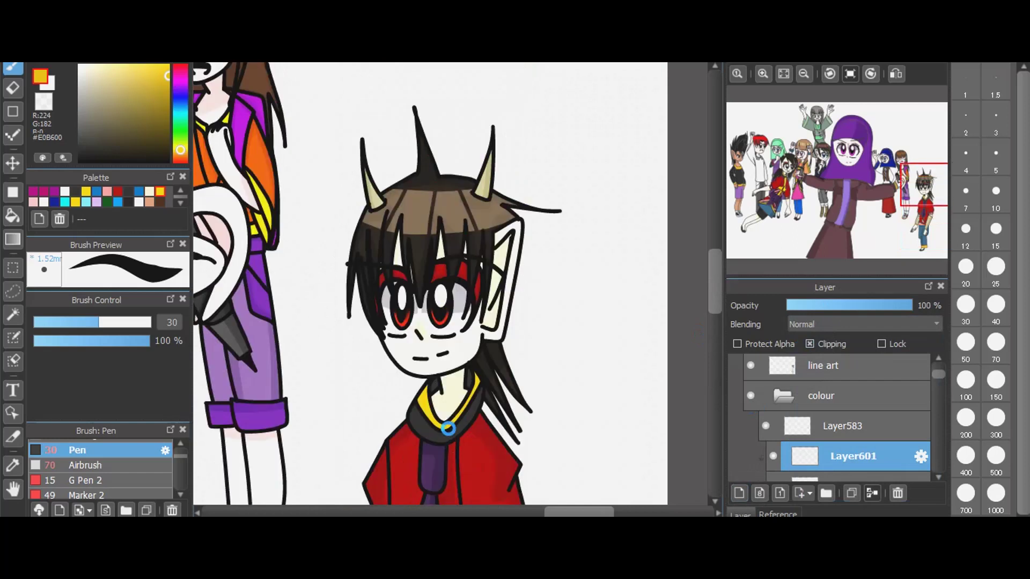
pyautogui.scroll(1, 448, 428)
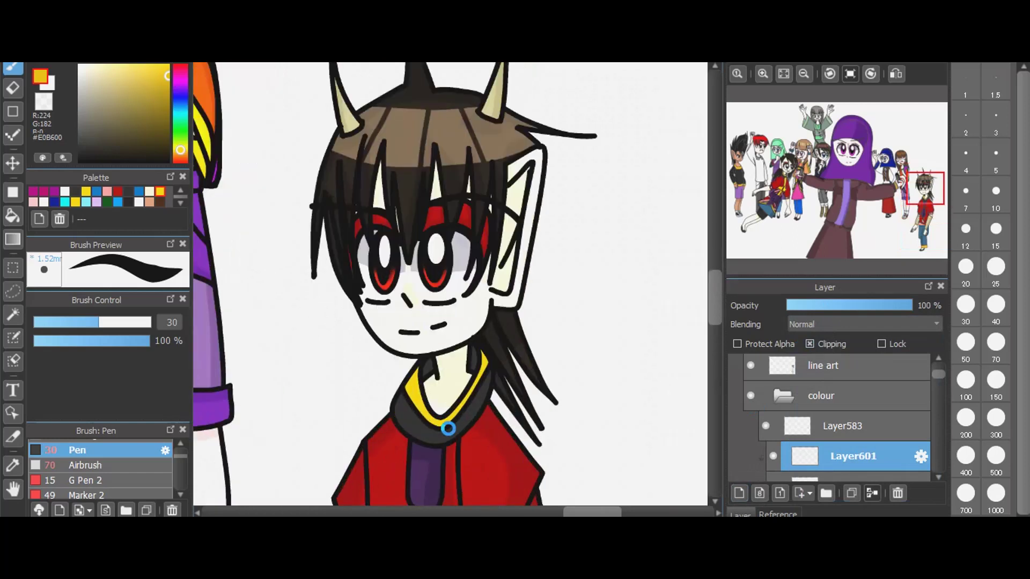
pyautogui.scroll(1, 448, 428)
pyautogui.scroll(1, 448, 427)
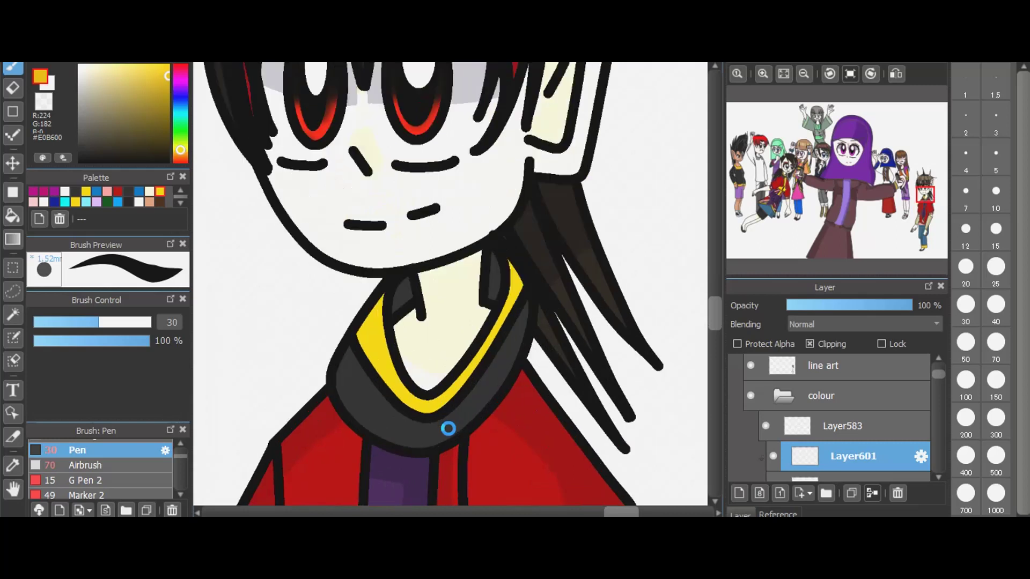
pyautogui.moveTo(379, 343)
pyautogui.mouseDown()
pyautogui.moveTo(412, 391)
pyautogui.moveTo(436, 396)
pyautogui.moveTo(510, 297)
pyautogui.moveTo(515, 240)
pyautogui.mouseUp()
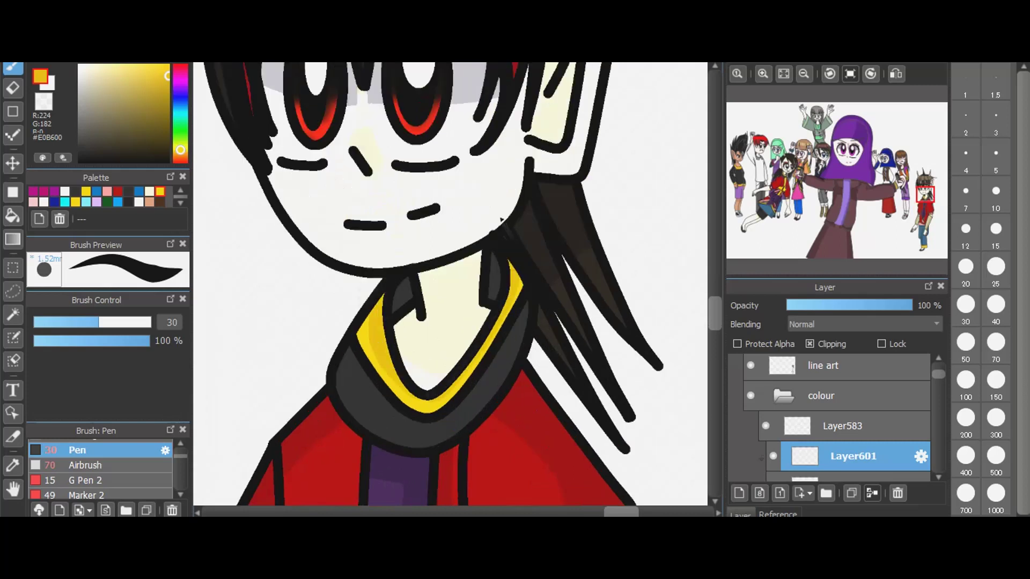
pyautogui.click(825, 324)
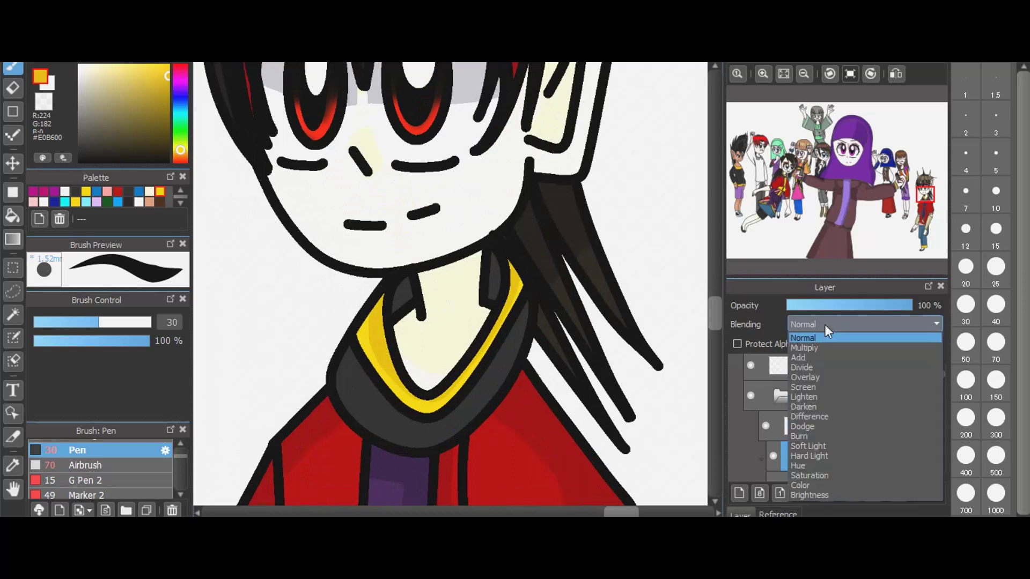
pyautogui.click(809, 425)
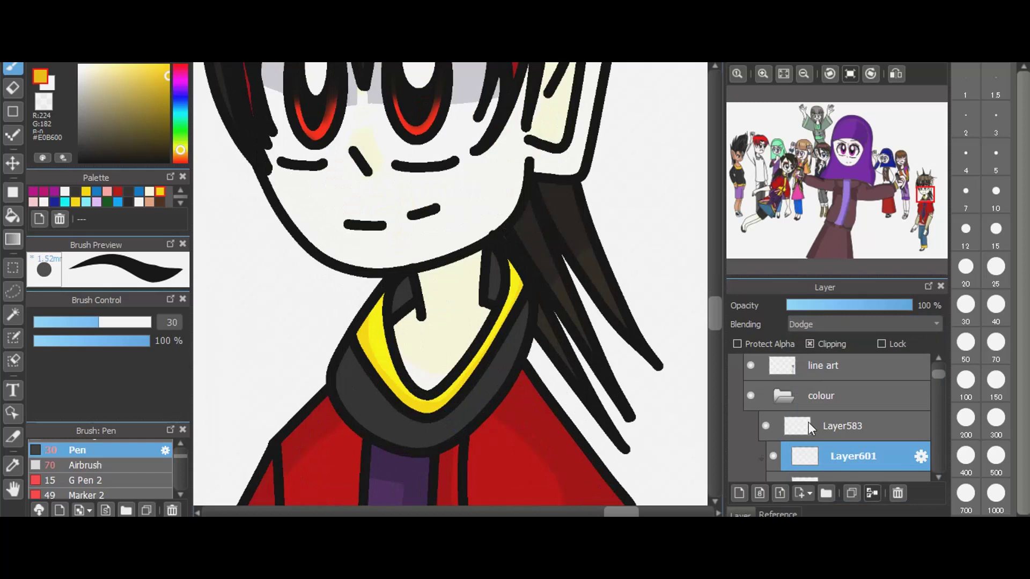
# - Add a new layer directly above Layer583 and clip it to that layer
pyautogui.click(816, 432)
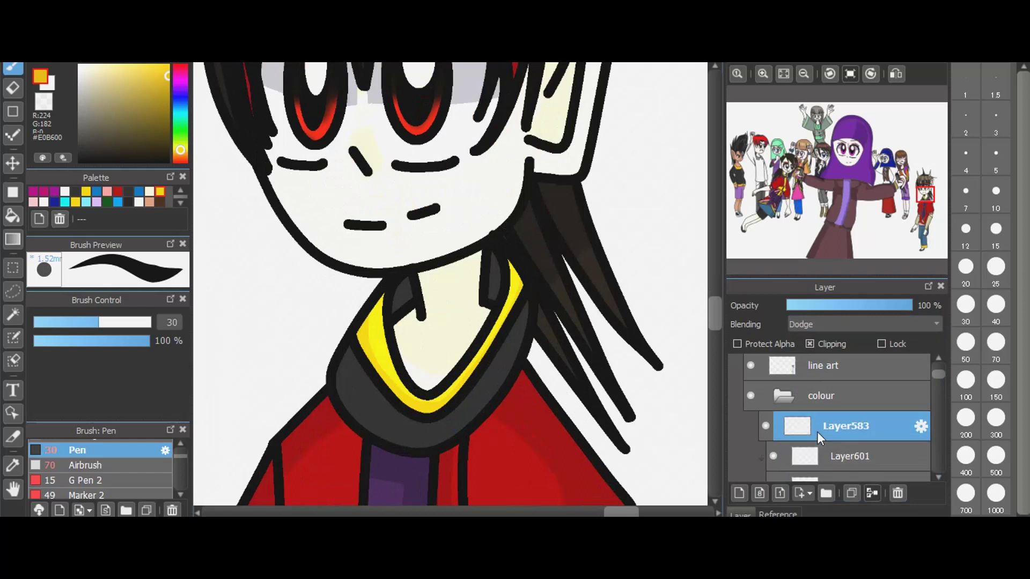
pyautogui.click(739, 494)
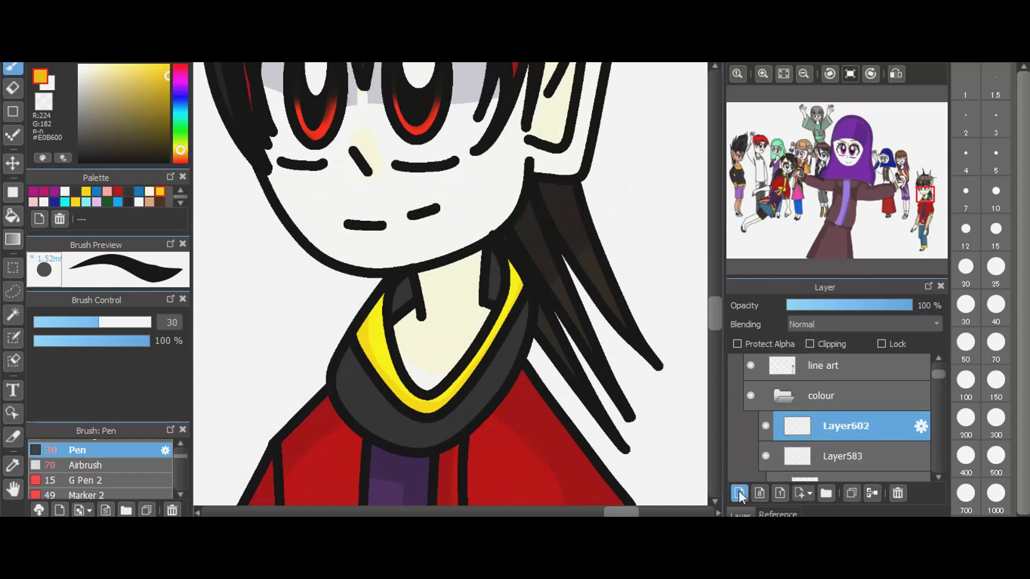
pyautogui.click(811, 345)
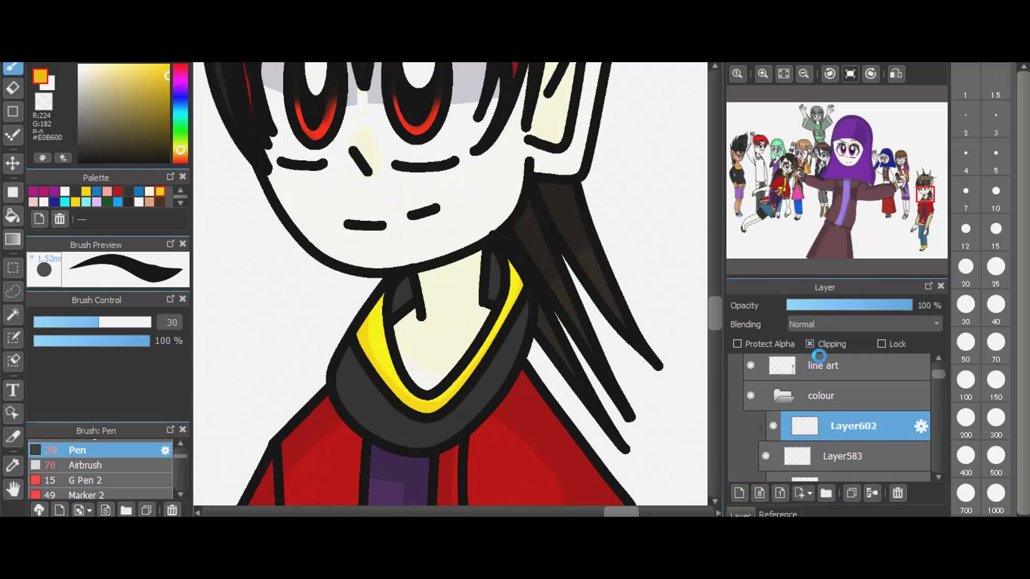
# - Fill the inner collar sections on both sides of the neck with black #000000 on the clipped layer
pyautogui.click(11, 222)
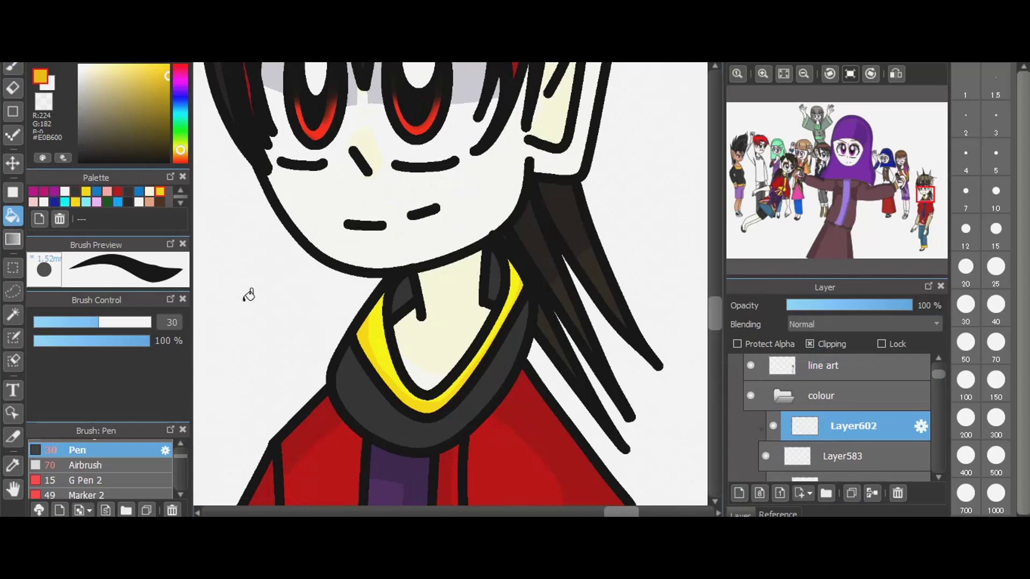
pyautogui.click(153, 162)
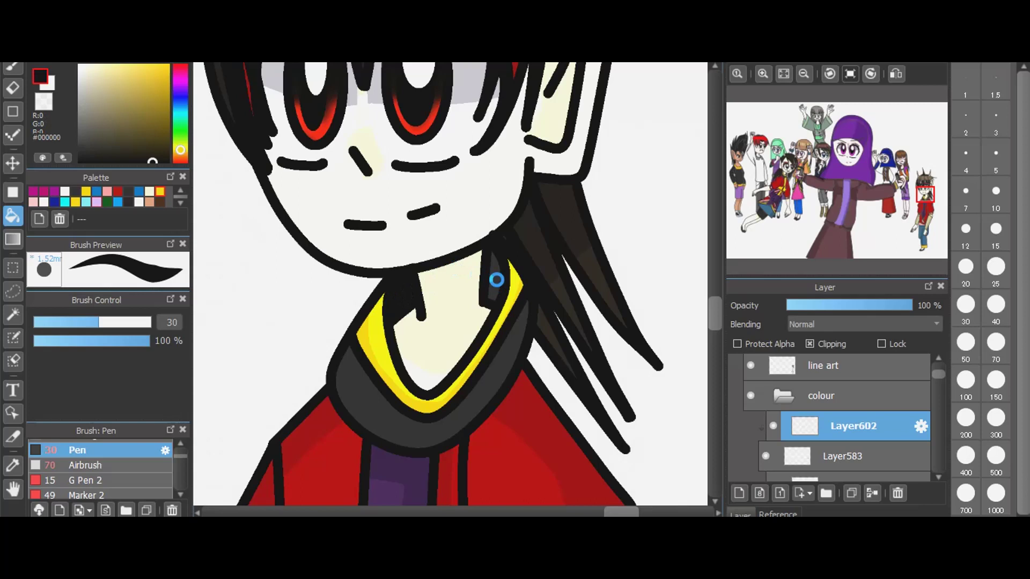
pyautogui.click(496, 280)
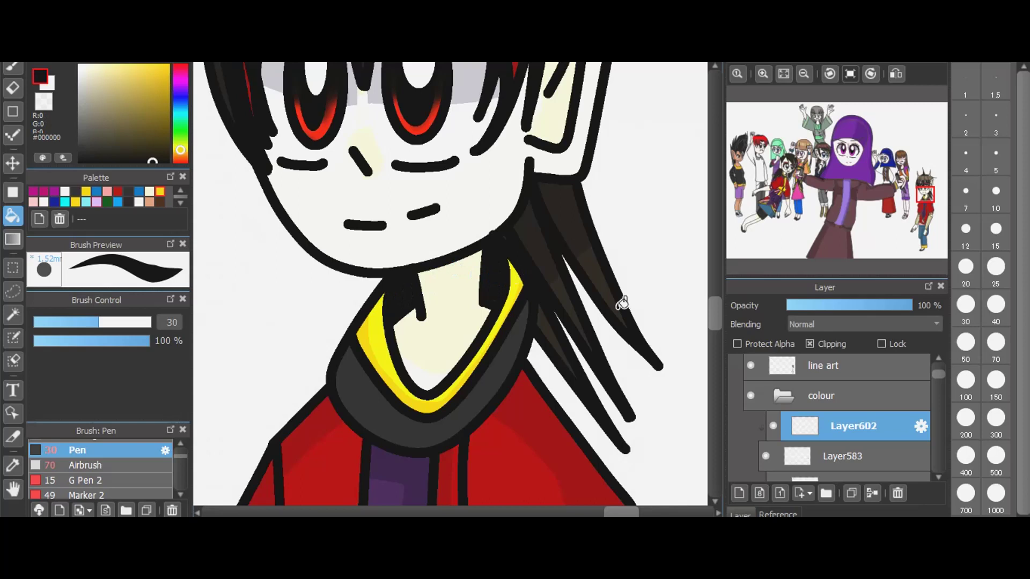
# - Shade the dark collar in black along the yellow trim with the size 30 pen, leaving its lower edge unshaded
pyautogui.click(11, 69)
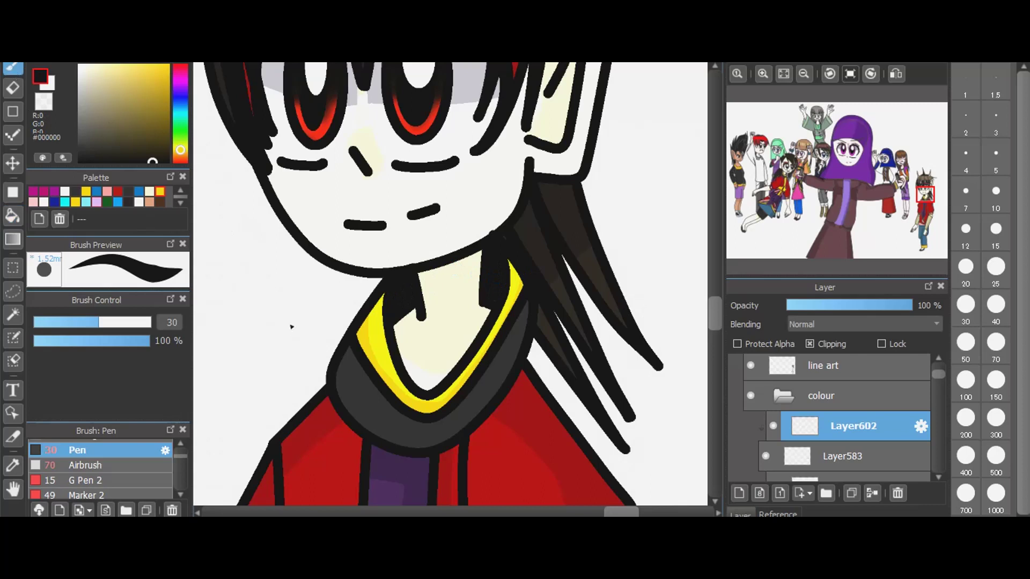
pyautogui.moveTo(338, 370)
pyautogui.mouseDown()
pyautogui.moveTo(350, 388)
pyautogui.moveTo(415, 423)
pyautogui.moveTo(462, 414)
pyautogui.mouseUp()
pyautogui.moveTo(513, 346); pyautogui.dragTo(535, 279)
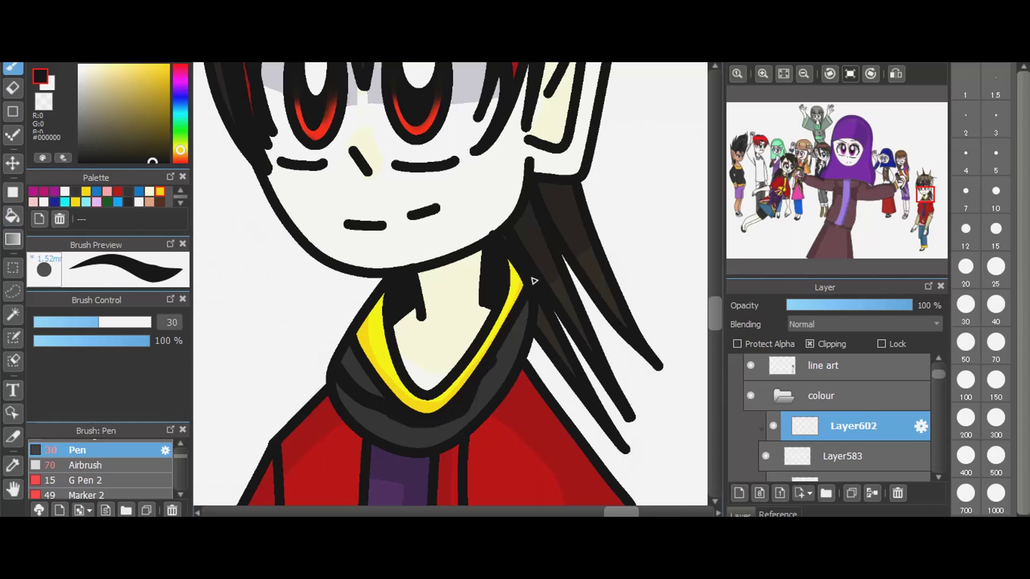
pyautogui.moveTo(346, 355)
pyautogui.mouseDown()
pyautogui.moveTo(375, 413)
pyautogui.moveTo(443, 423)
pyautogui.moveTo(480, 396)
pyautogui.moveTo(539, 266)
pyautogui.mouseUp()
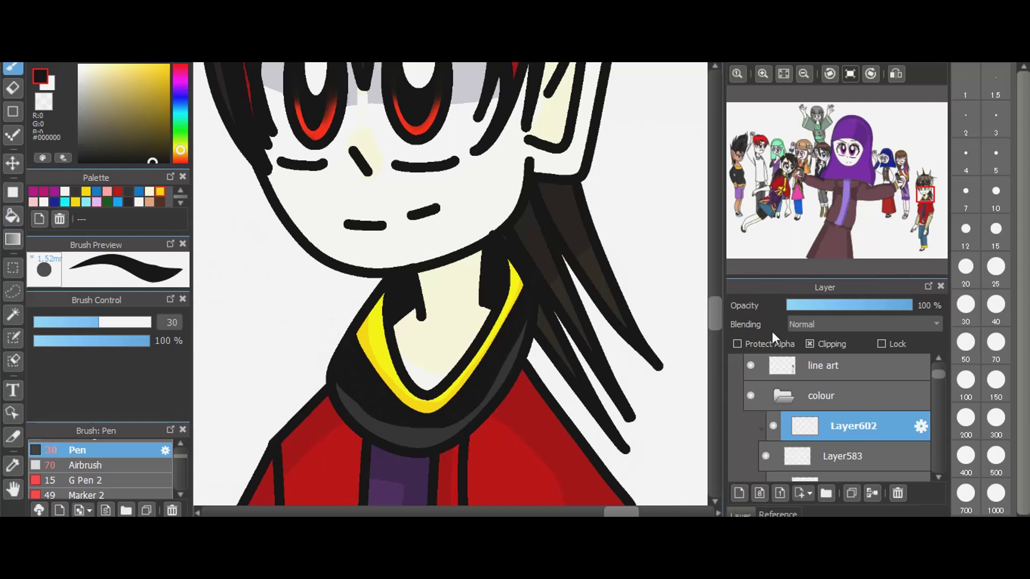
# - Set the collar shading layer to Multiply blending at 33% opacity
pyautogui.press('Down')
pyautogui.click(827, 307)
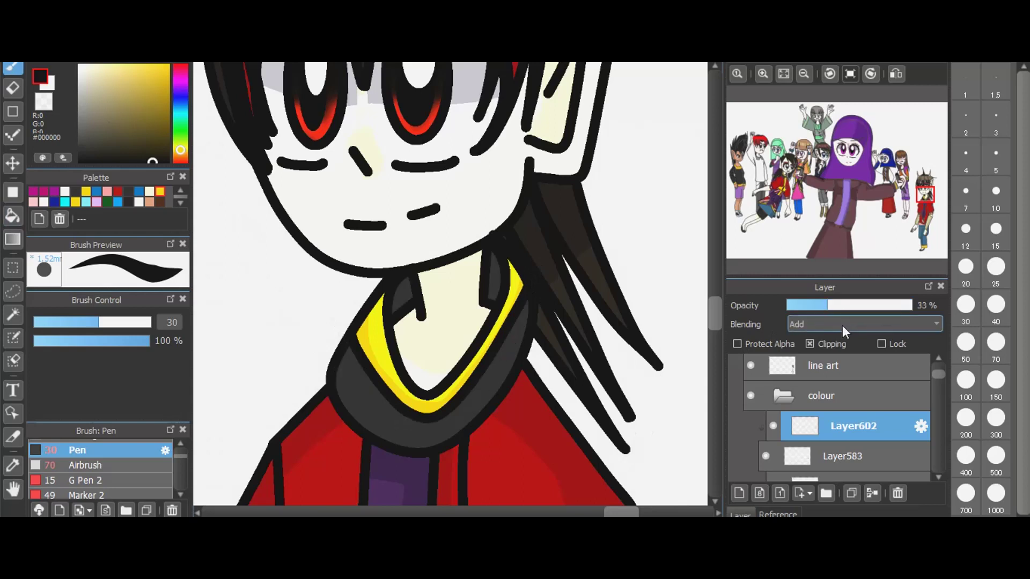
pyautogui.scroll(1, 842, 325)
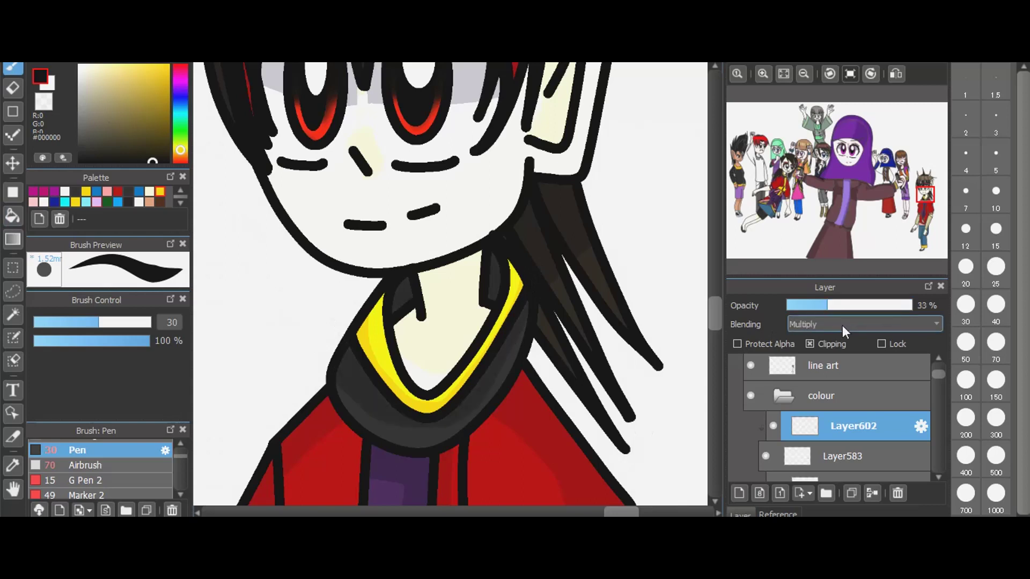
# - Check the trouser cuff and shoe, collapse the colour and kuten folders, and fit the whole illustration in the window
pyautogui.click(916, 248)
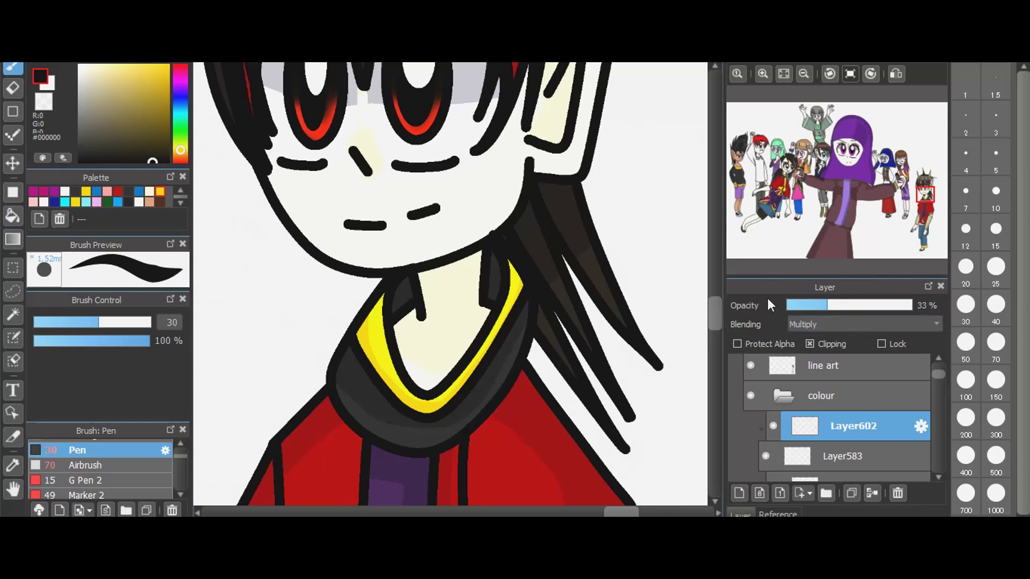
pyautogui.click(718, 346)
pyautogui.moveTo(719, 371); pyautogui.dragTo(720, 424)
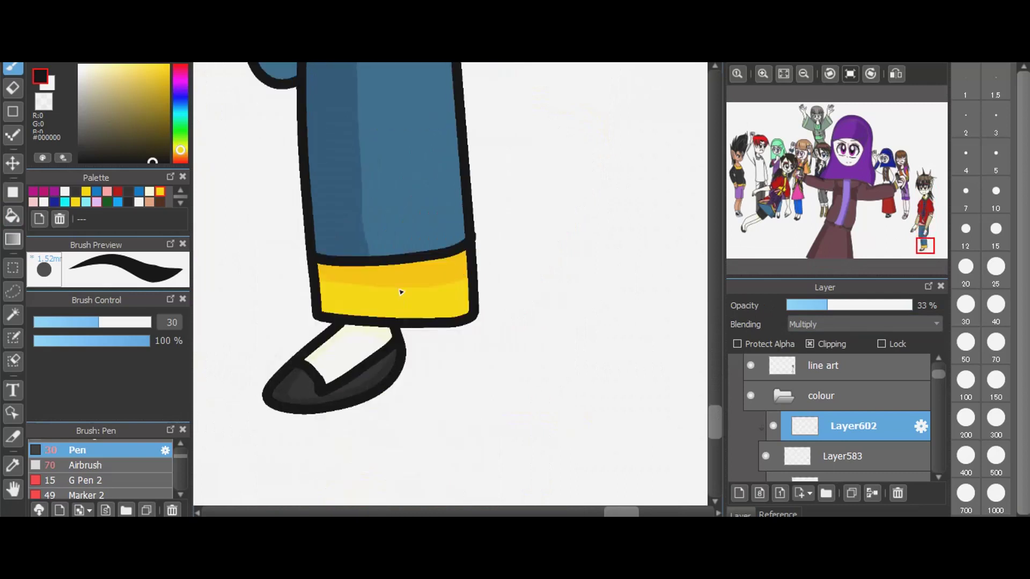
pyautogui.click(781, 398)
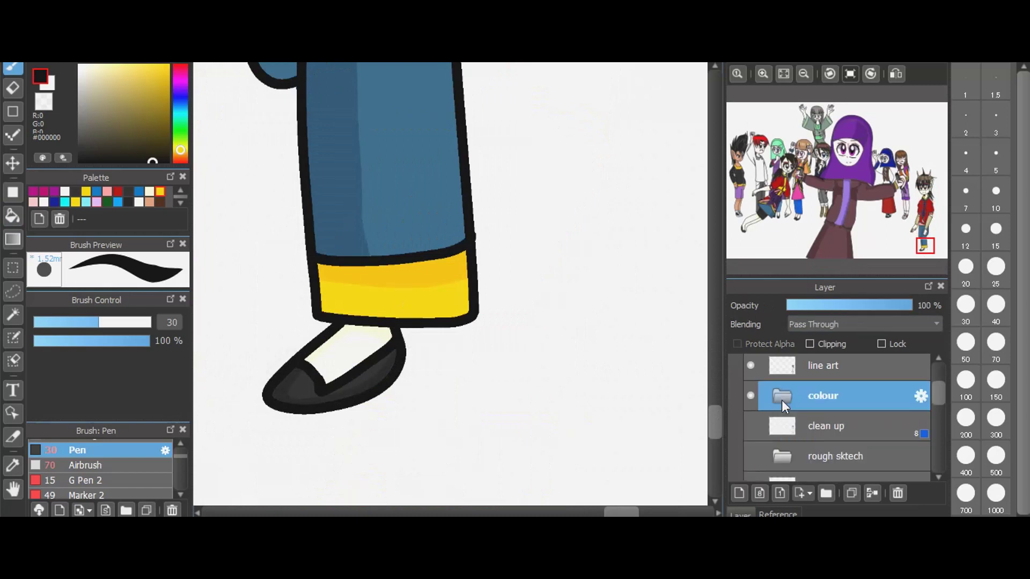
pyautogui.click(782, 74)
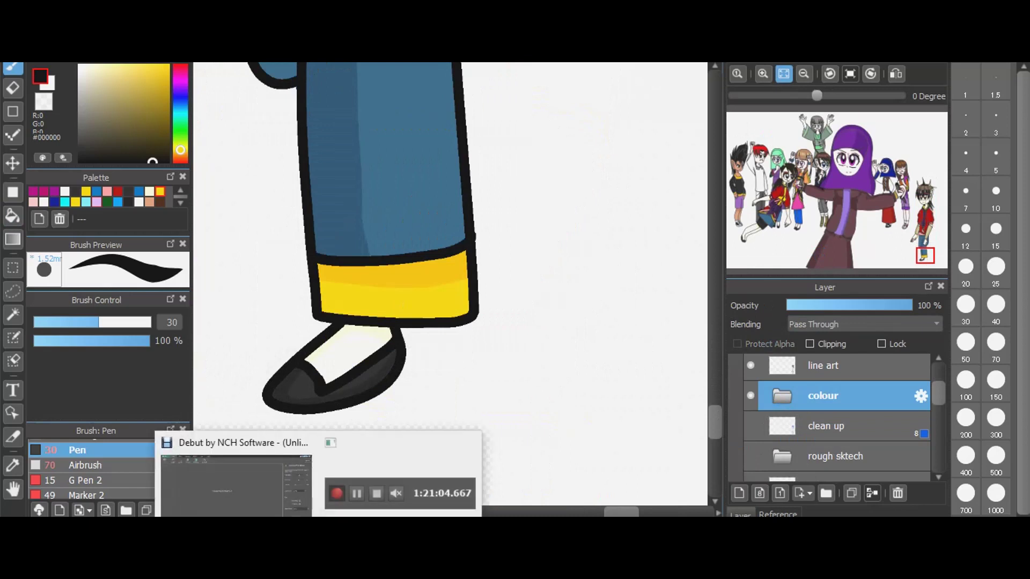
pyautogui.scroll(3, 825, 422)
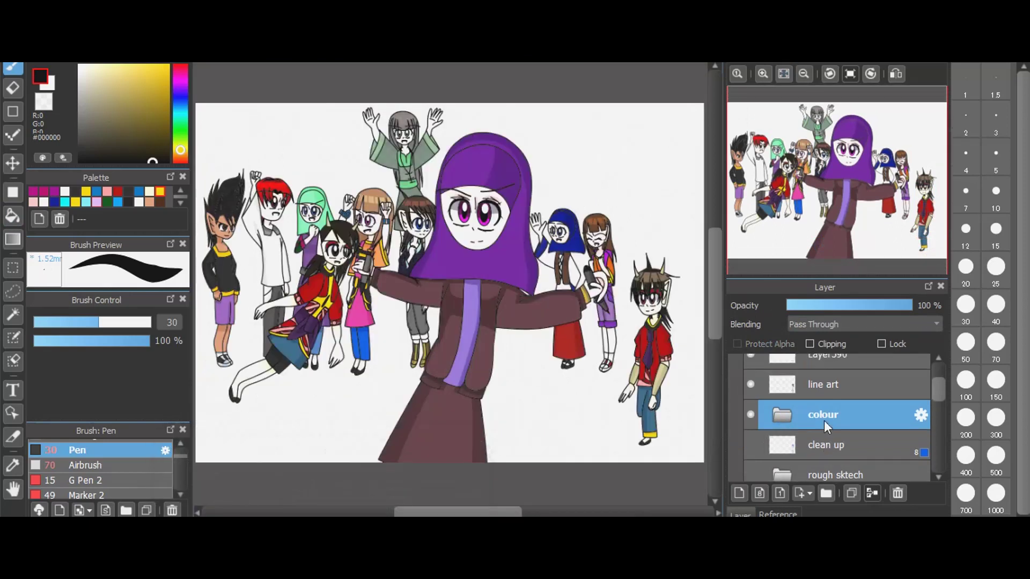
pyautogui.click(764, 401)
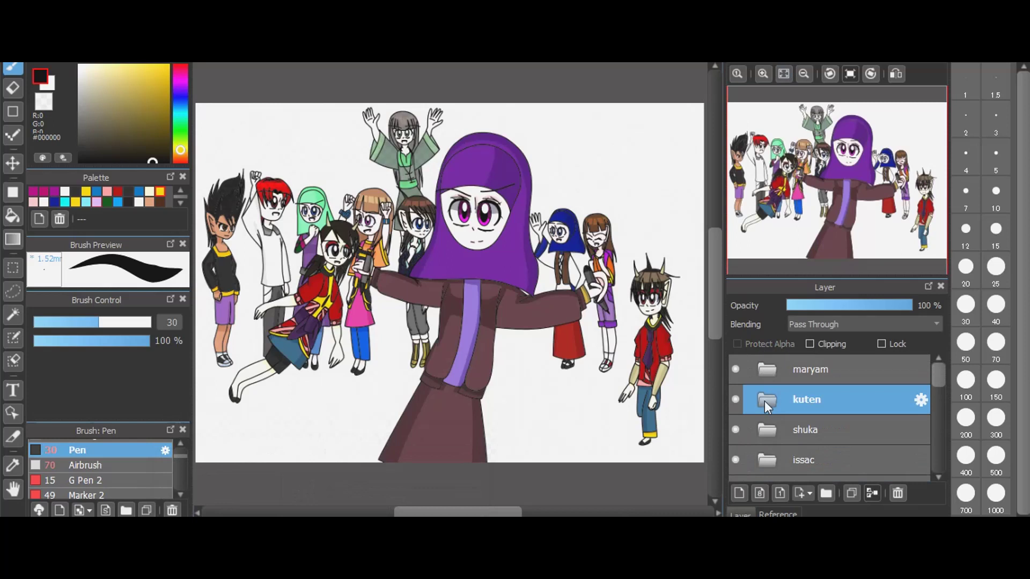
# - Show the hidden tae folder and the other hidden character folder so both characters join the group
pyautogui.scroll(-5, 774, 392)
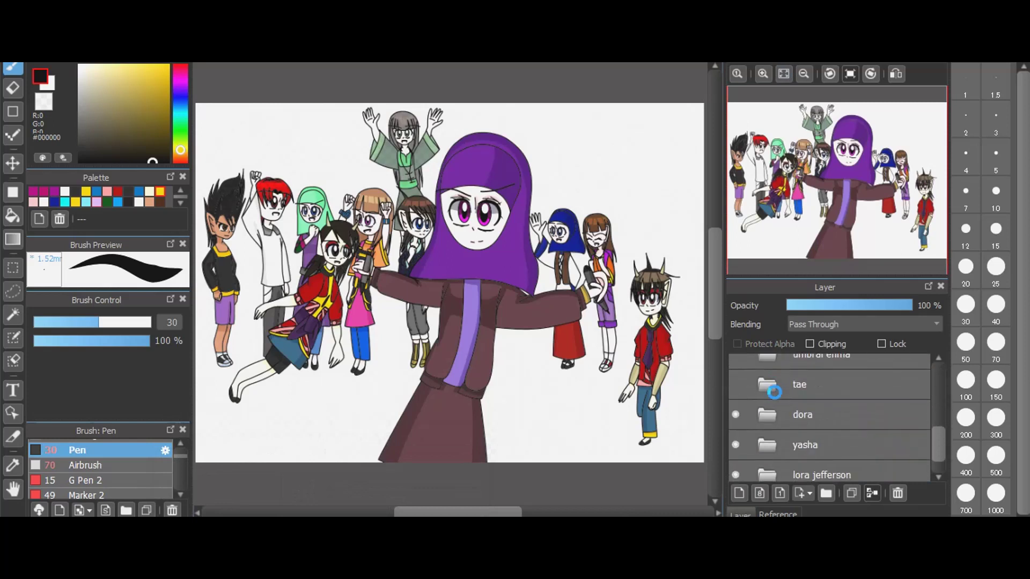
pyautogui.scroll(2, 740, 403)
pyautogui.click(737, 397)
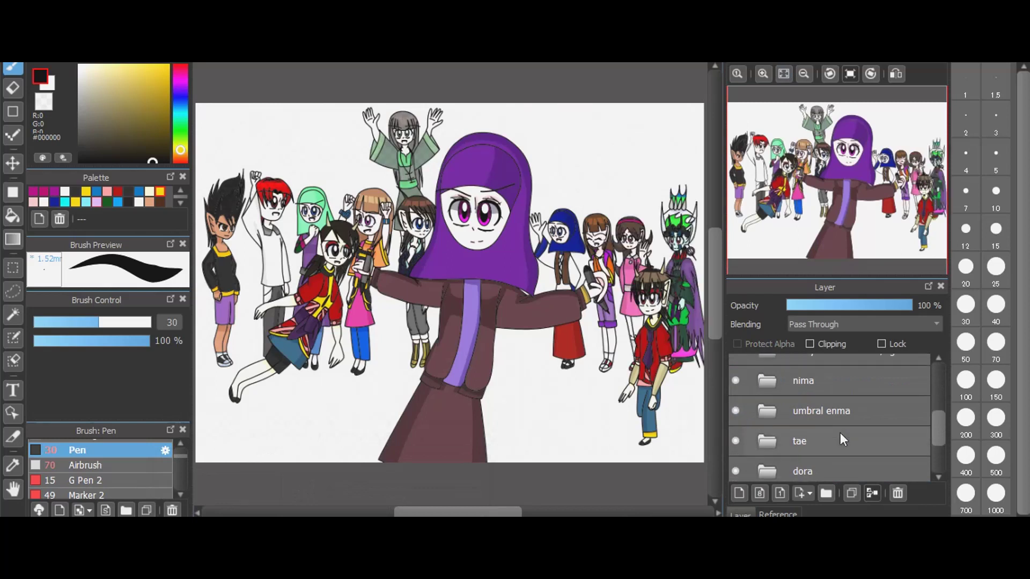
pyautogui.scroll(3, 840, 432)
pyautogui.scroll(4, 840, 432)
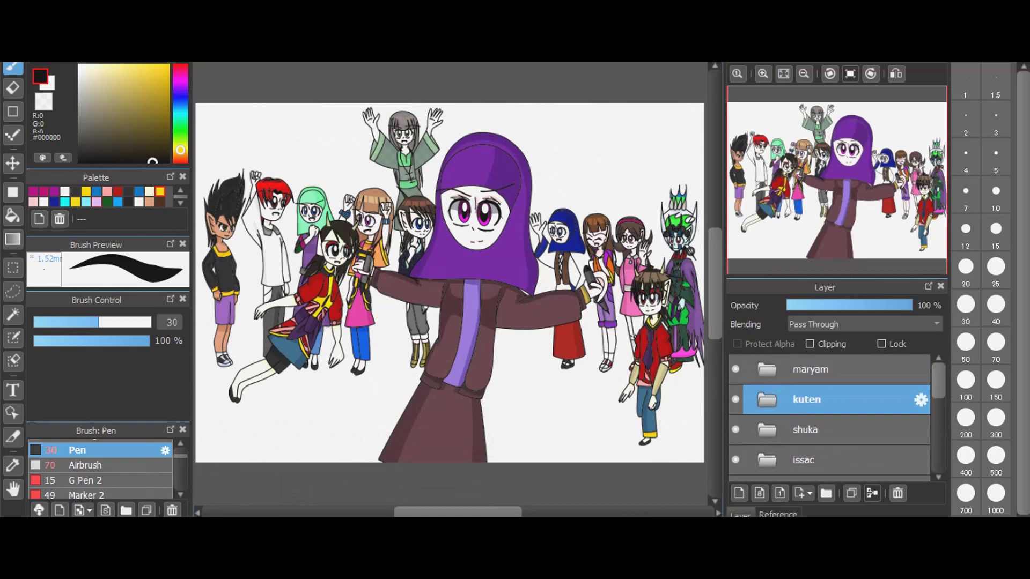
# - Turn off the transparent background display for the canvas
pyautogui.click(311, 17)
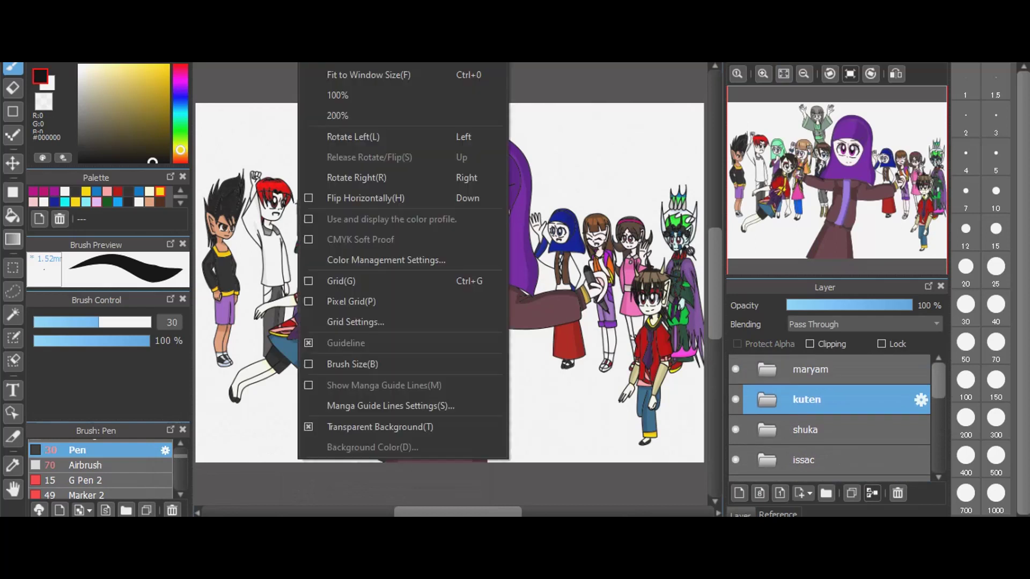
pyautogui.click(369, 427)
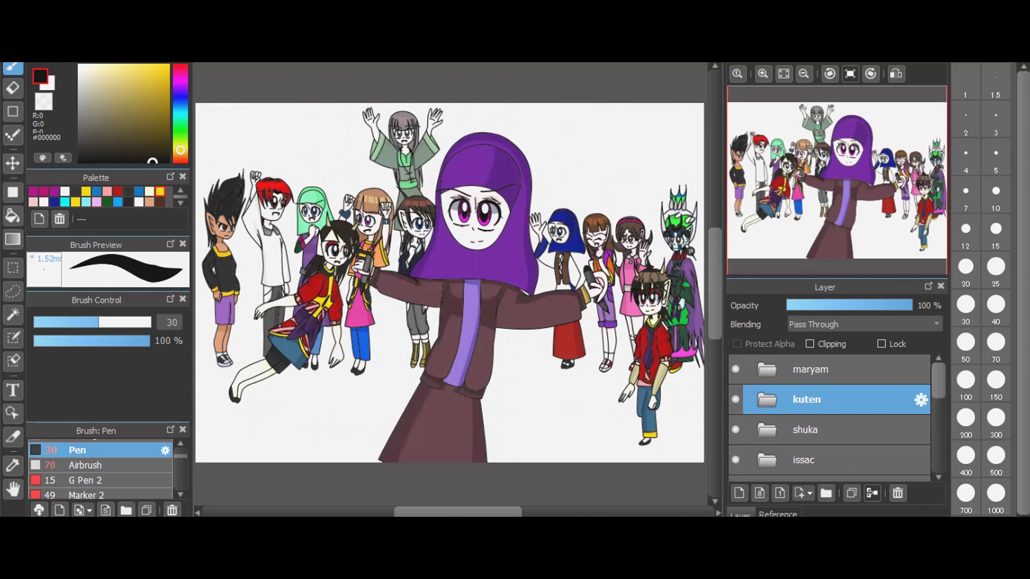
pyautogui.moveTo(377, 492)
pyautogui.moveTo(392, 464)
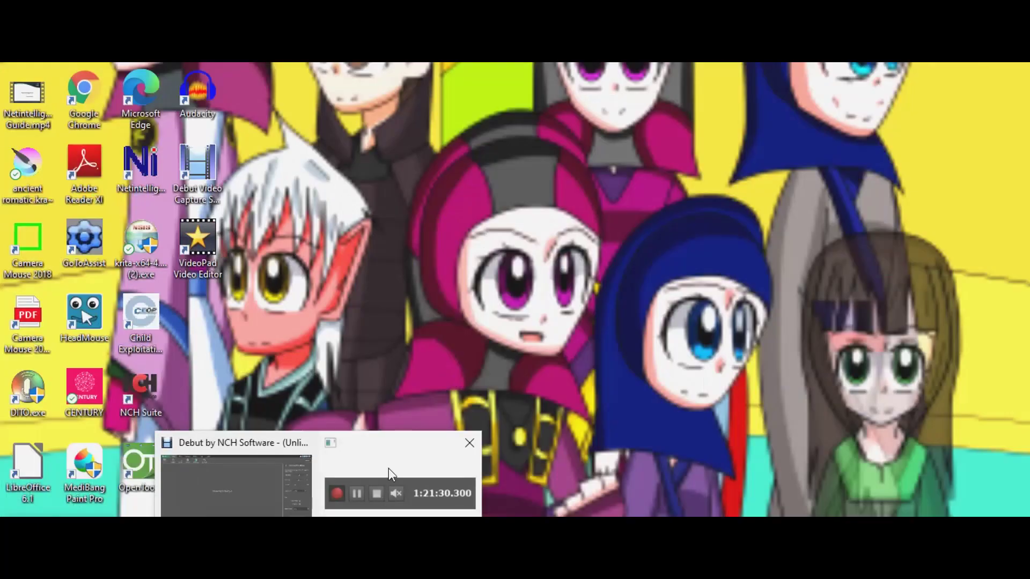